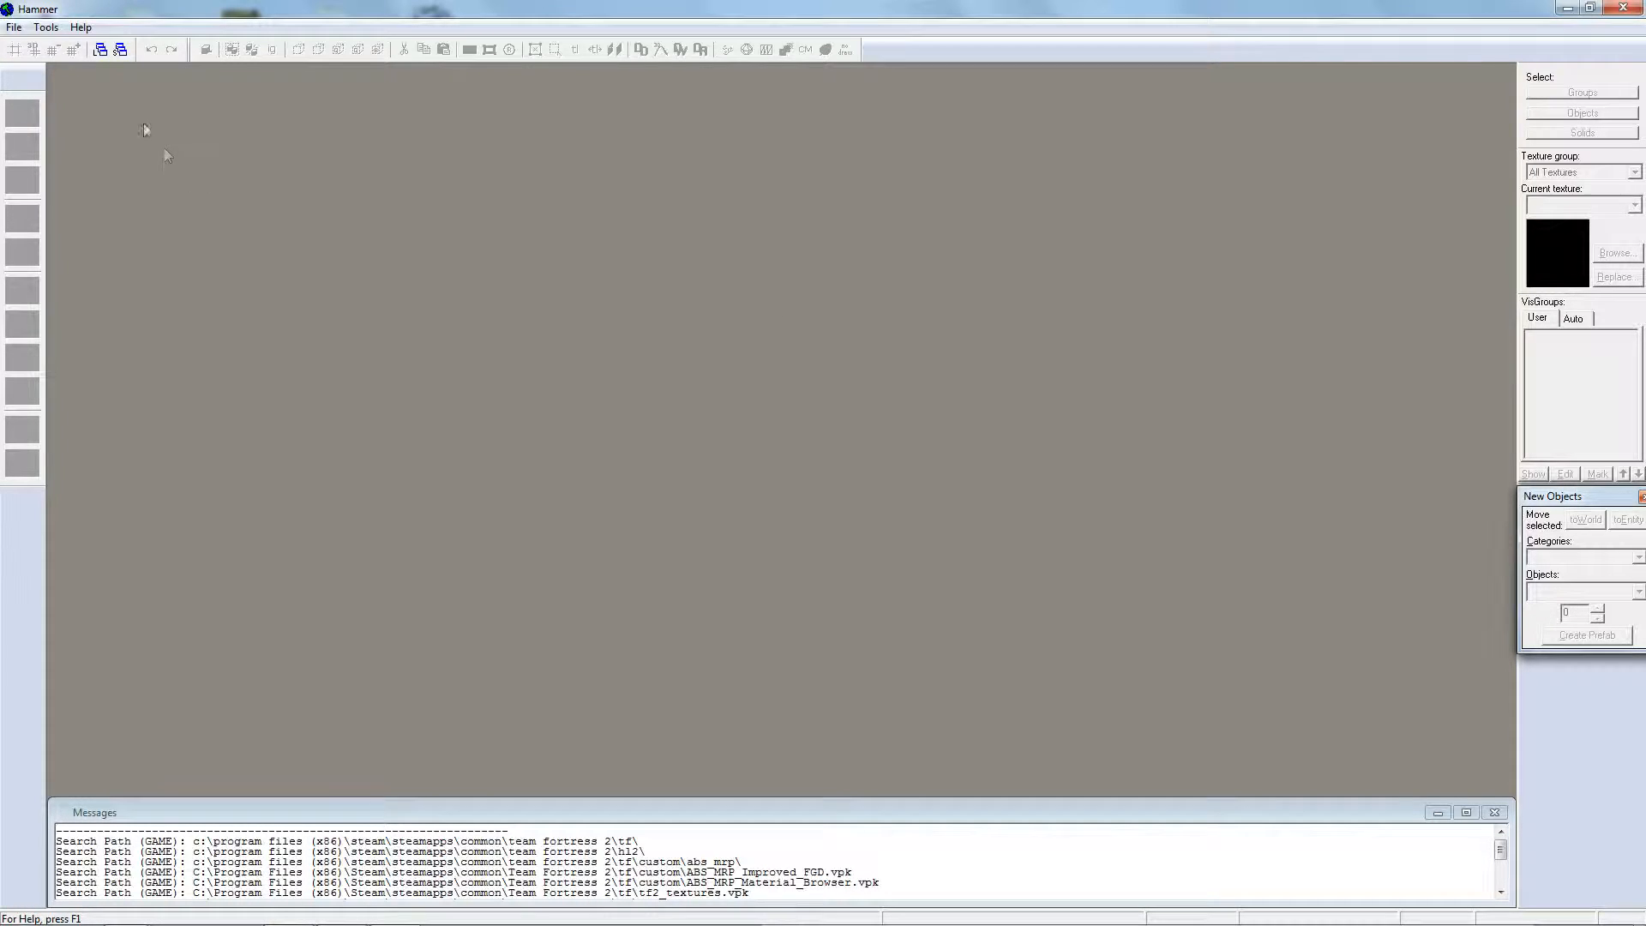
- Create a new empty map
key("alt+f")
key("Right")
key("Left")
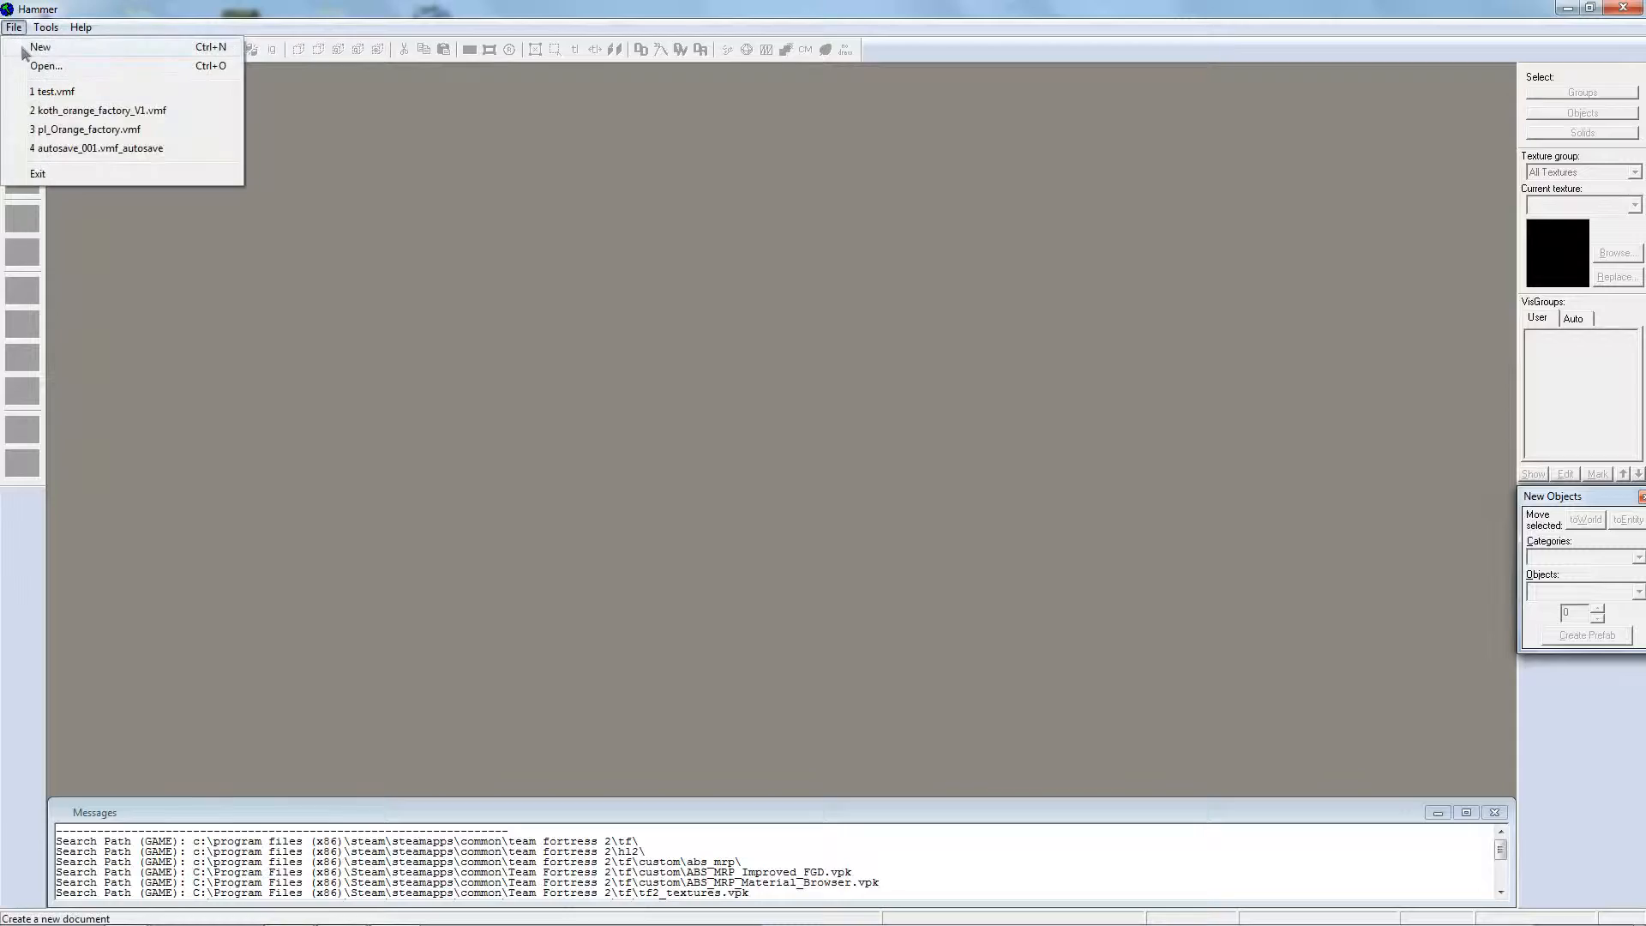
key("Return")
- Draw a block outline for the floor, about 640 by 576 units, in the top view
key("z")
key("s")
key("s")
key("d")
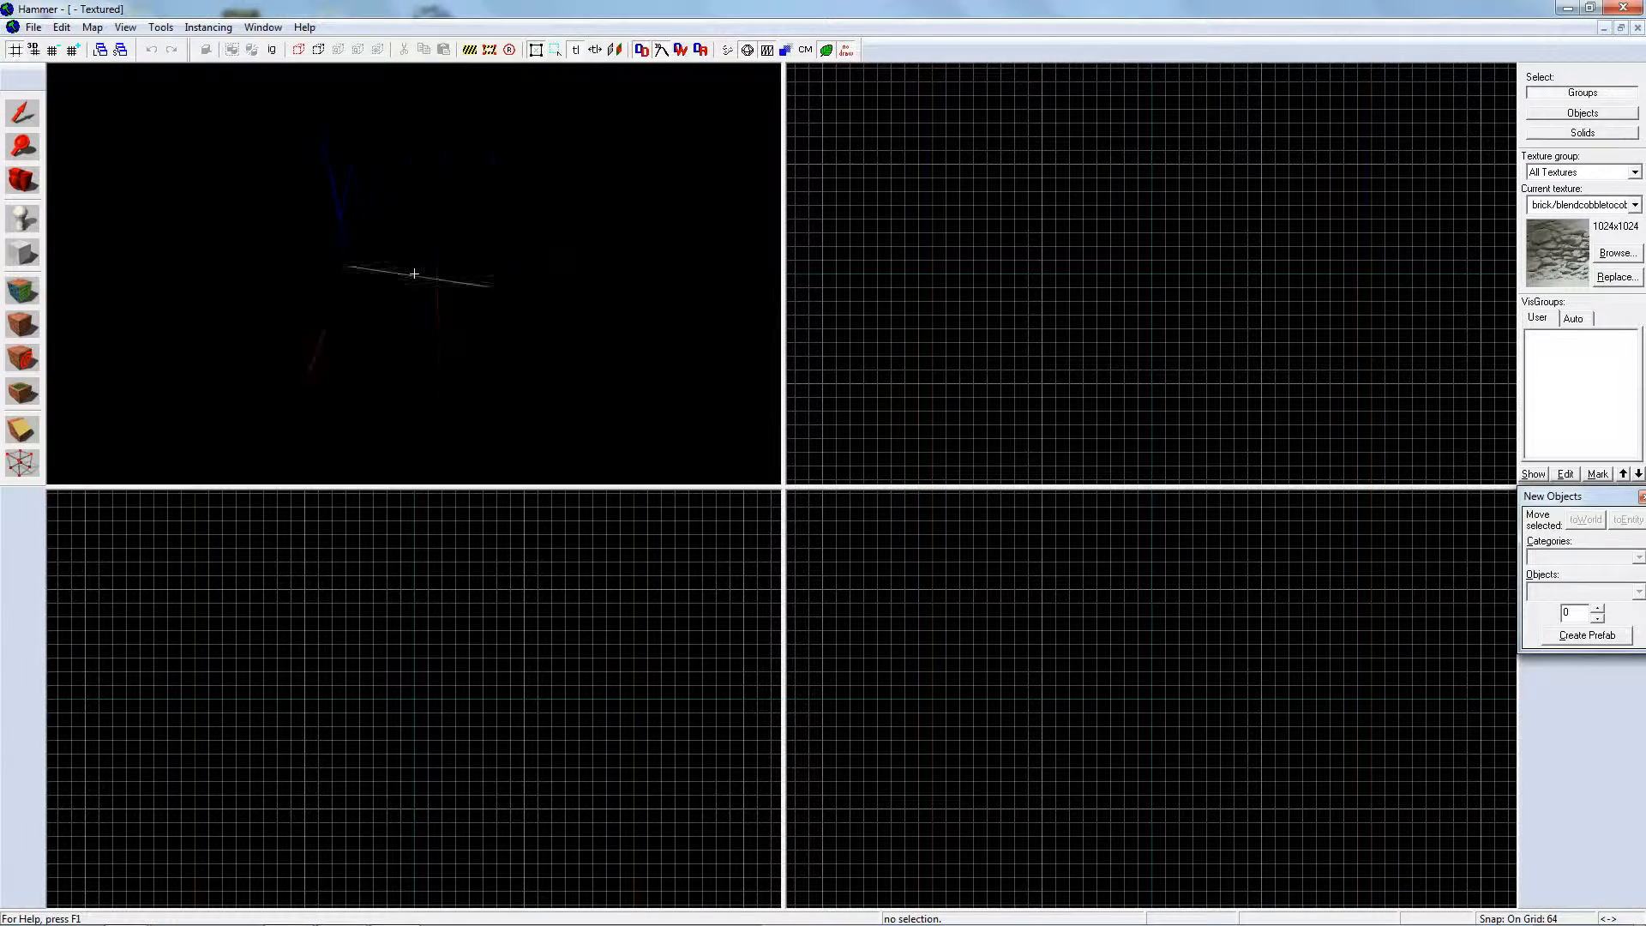
key("s")
key("z")
left_click(23, 253)
left_click_drag(1000, 370, 1141, 244)
key("z")
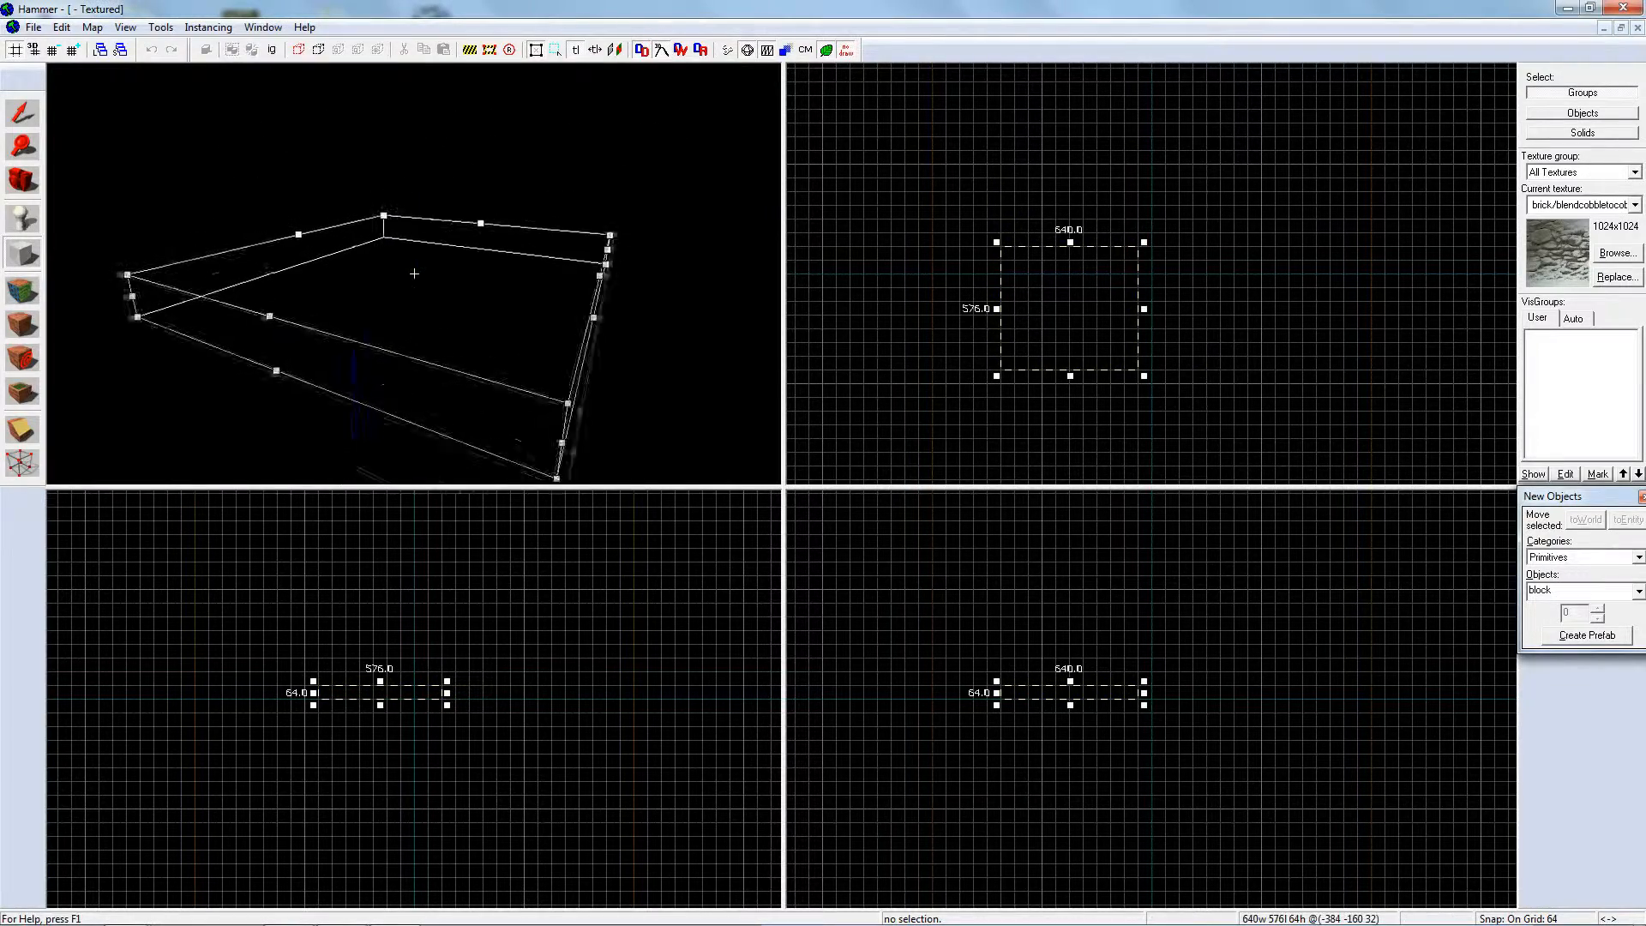
key("w")
key("z")
- Reduce the grid size to 32, thin the floor outline to 32 units high and create the block
scroll(1082, 730, "up", 5)
key("[")
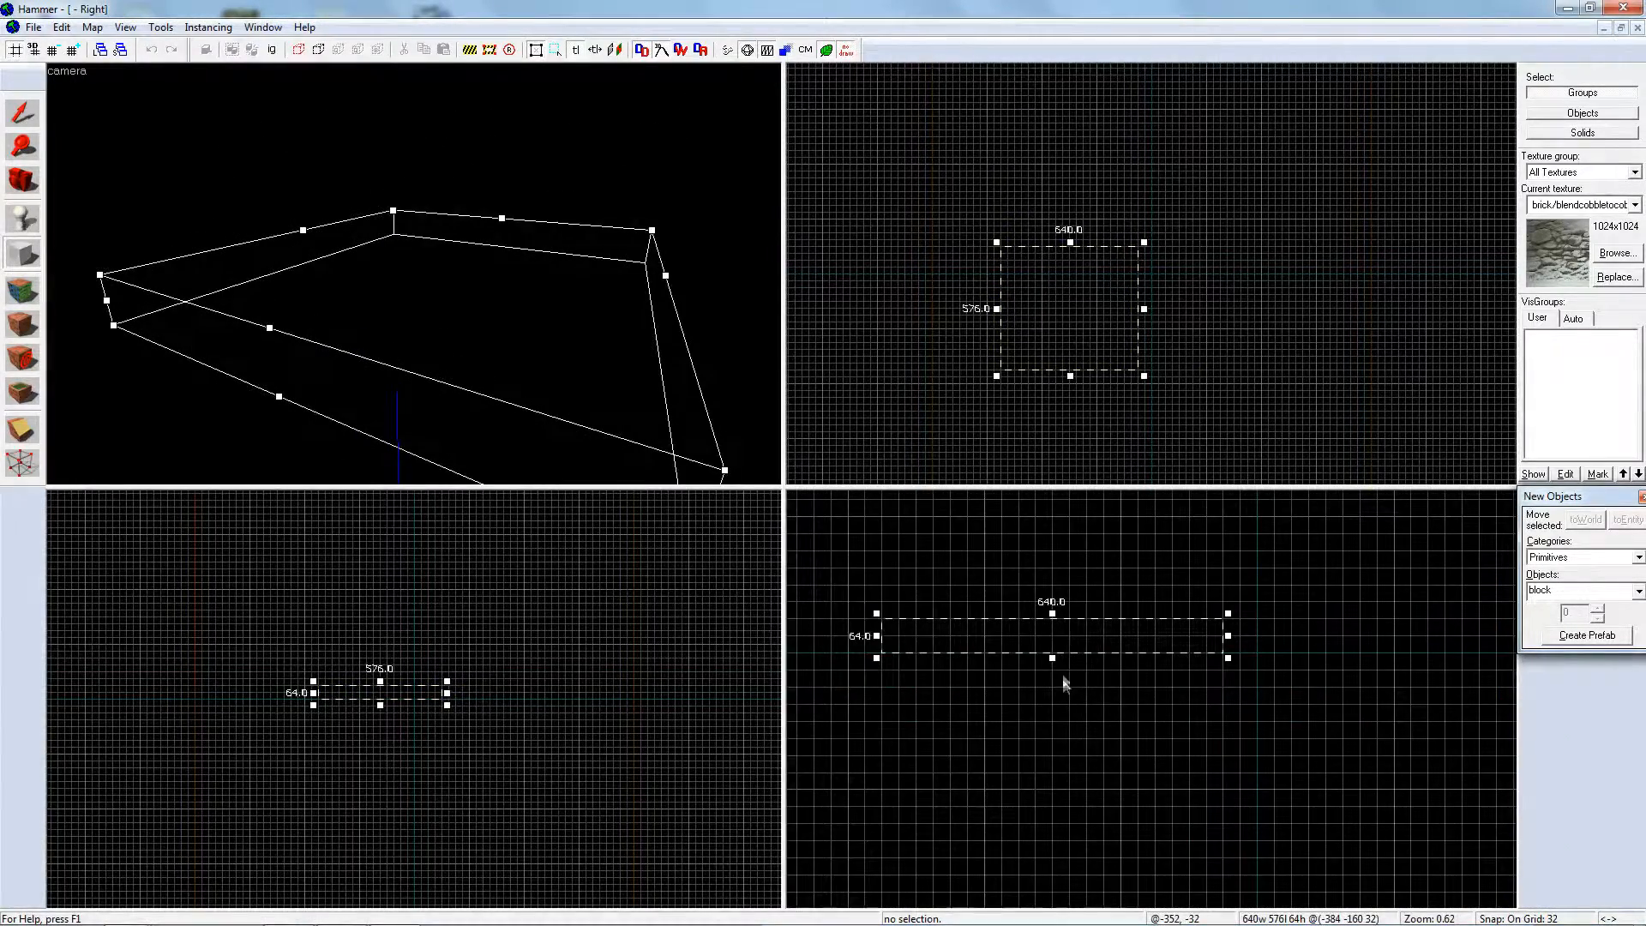
left_click_drag(1053, 656, 1053, 642)
key("Return")
- Apply the grey texture dev/dev_measuregeneric01b to all faces of the floor block
key("z")
key("w")
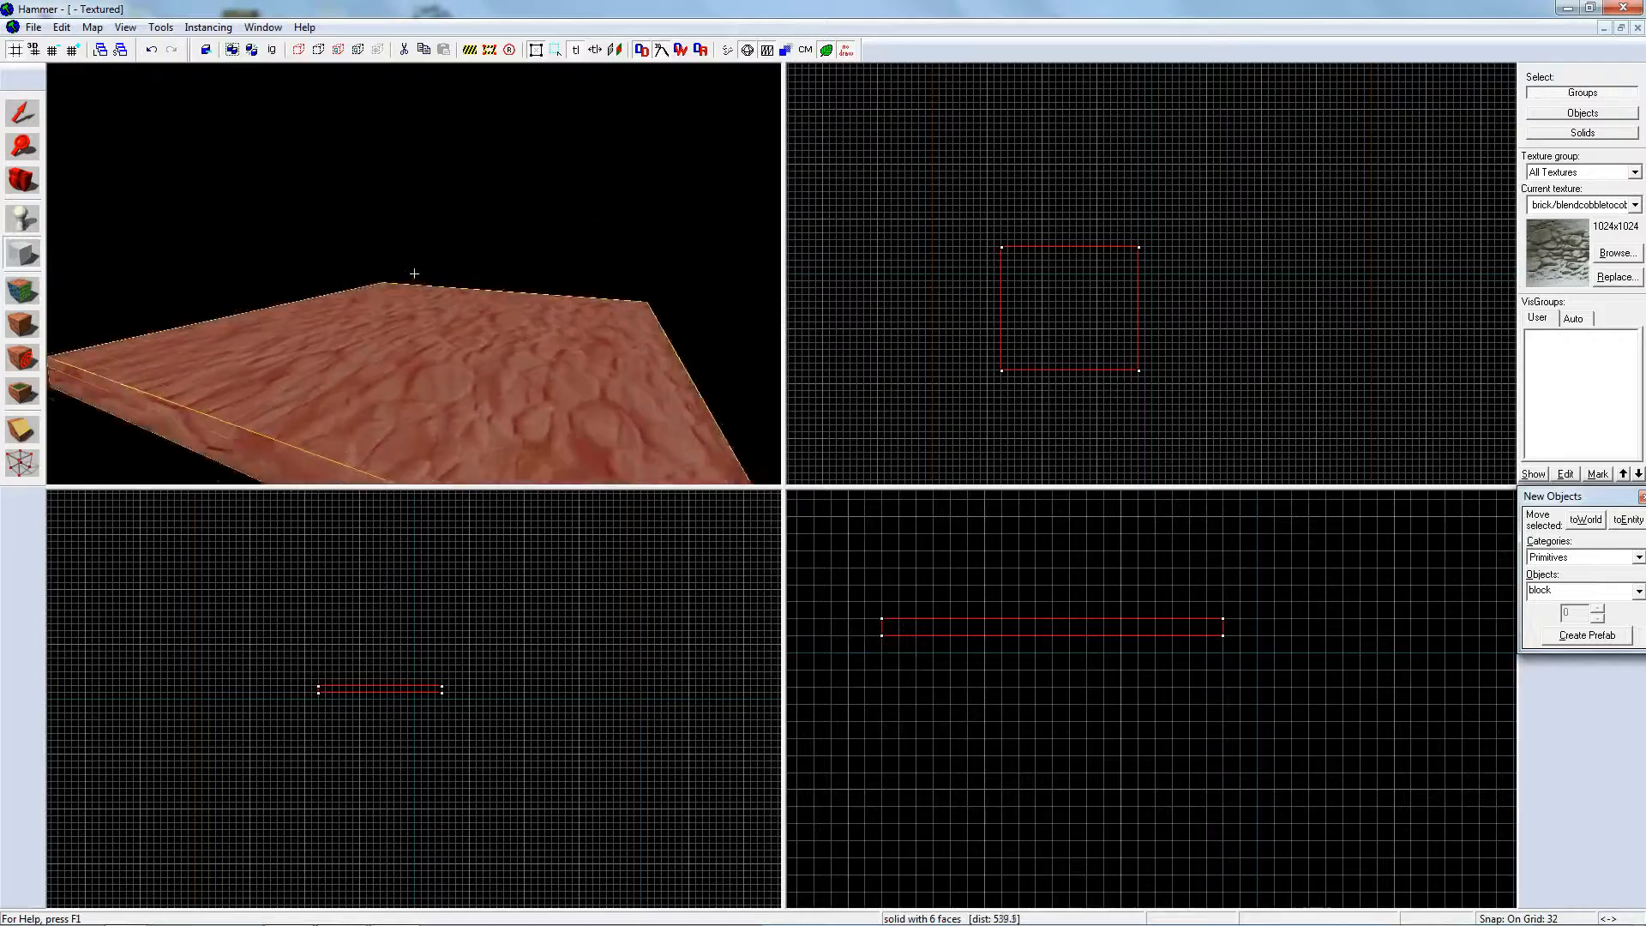
key("s")
key("z")
left_click(22, 290)
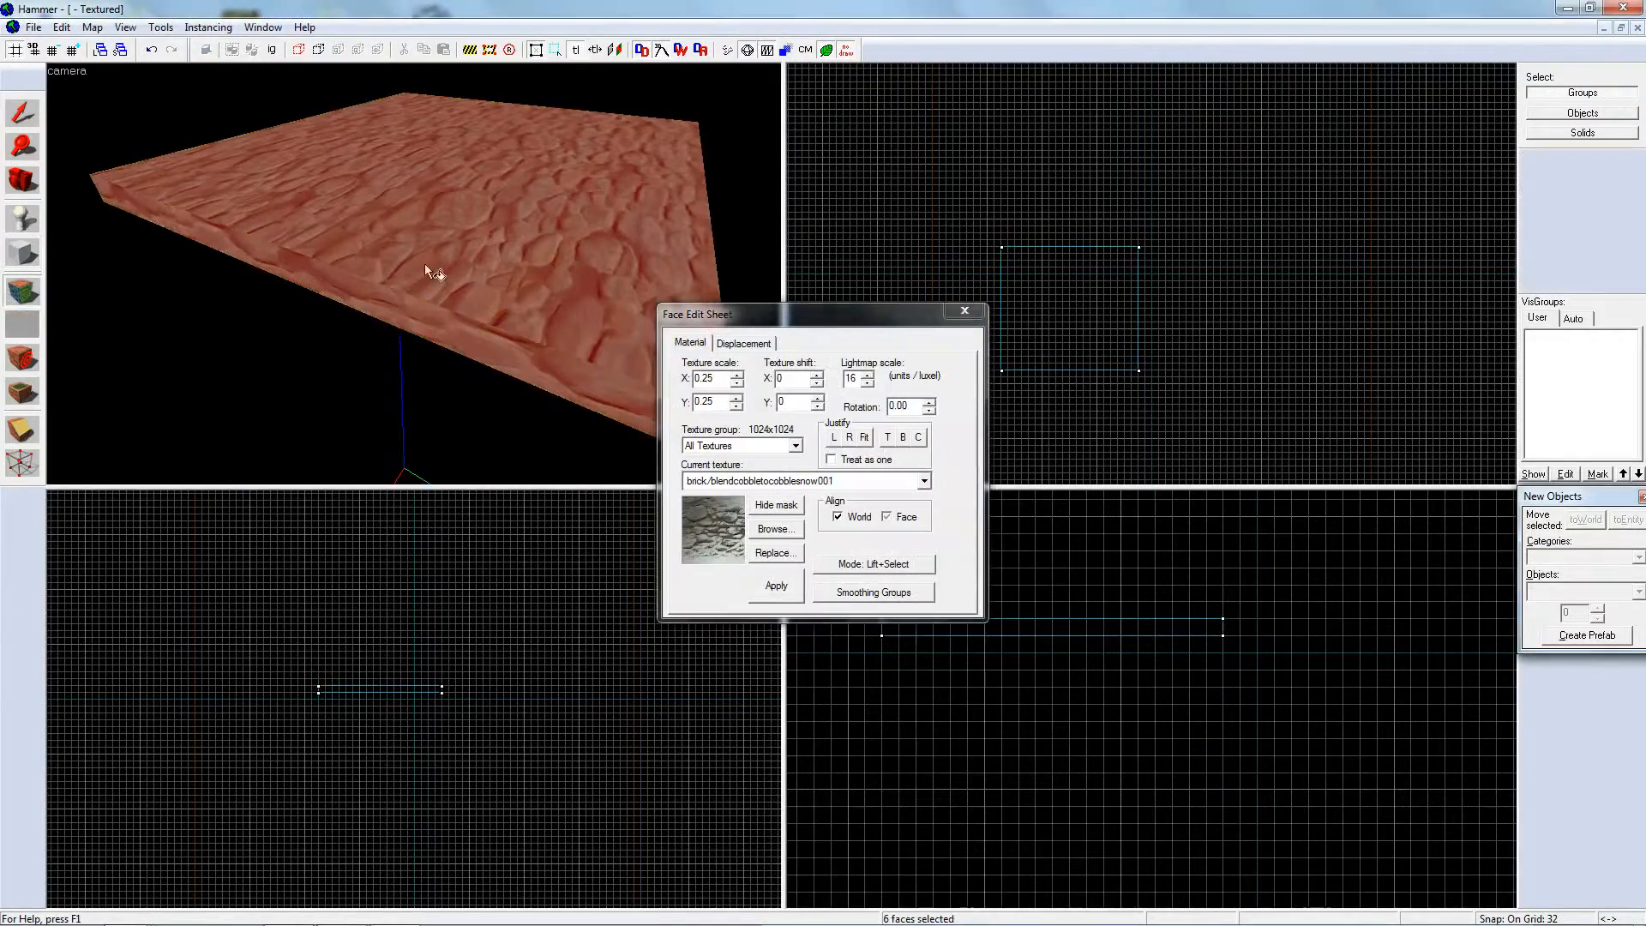
left_click(771, 529)
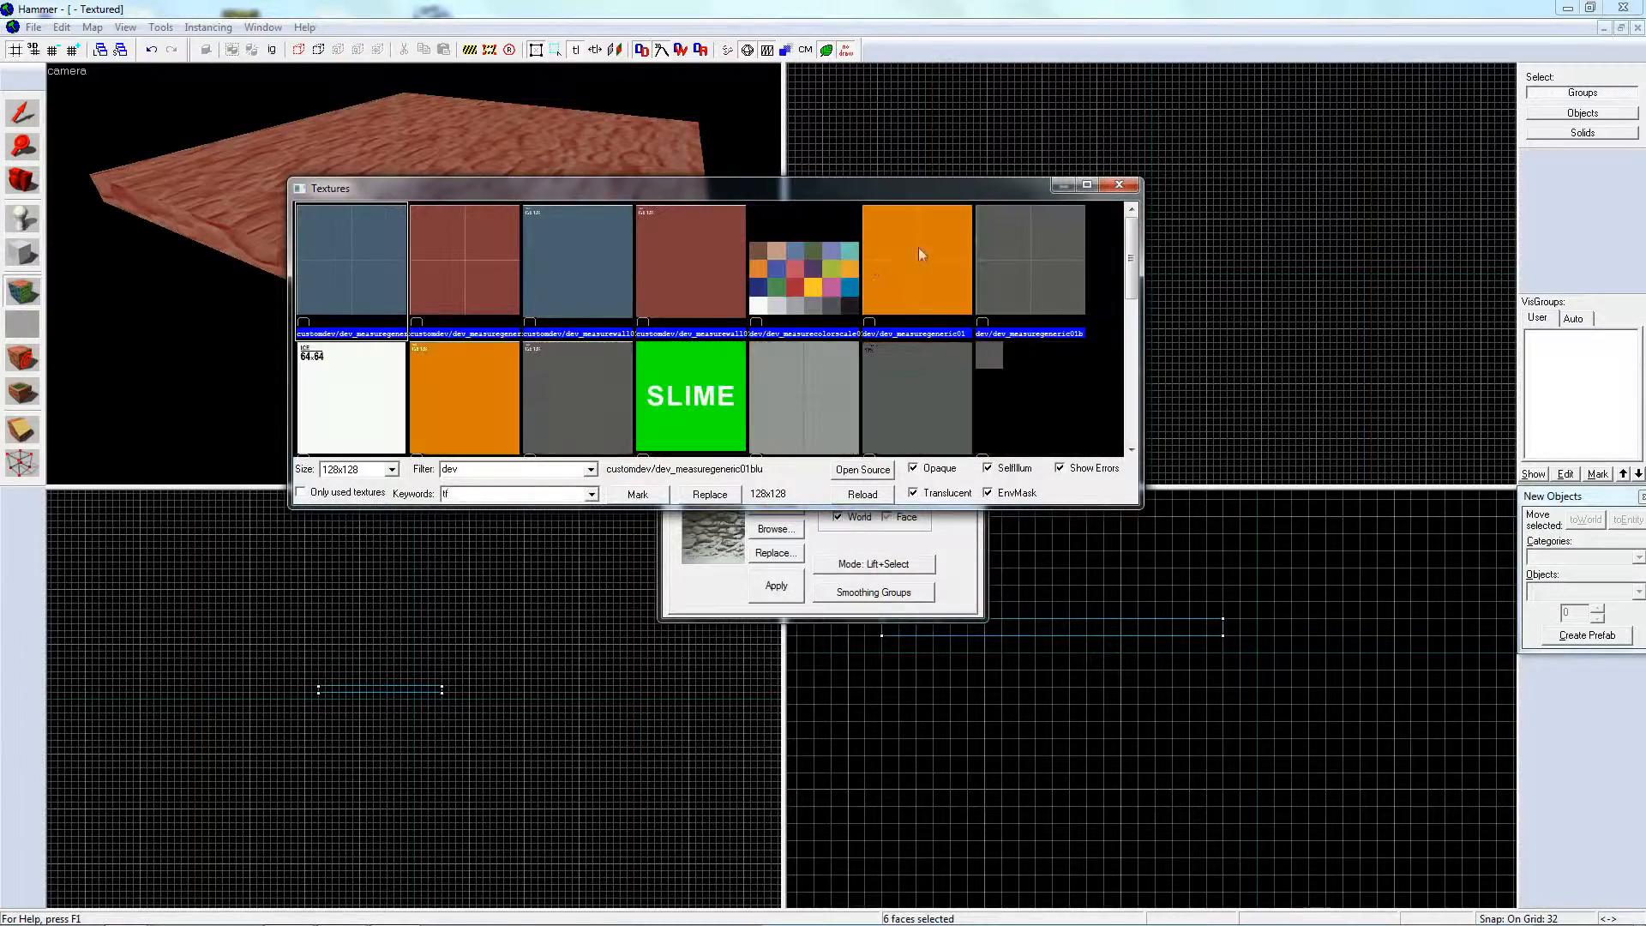
double_click(1029, 257)
left_click(965, 310)
key("z")
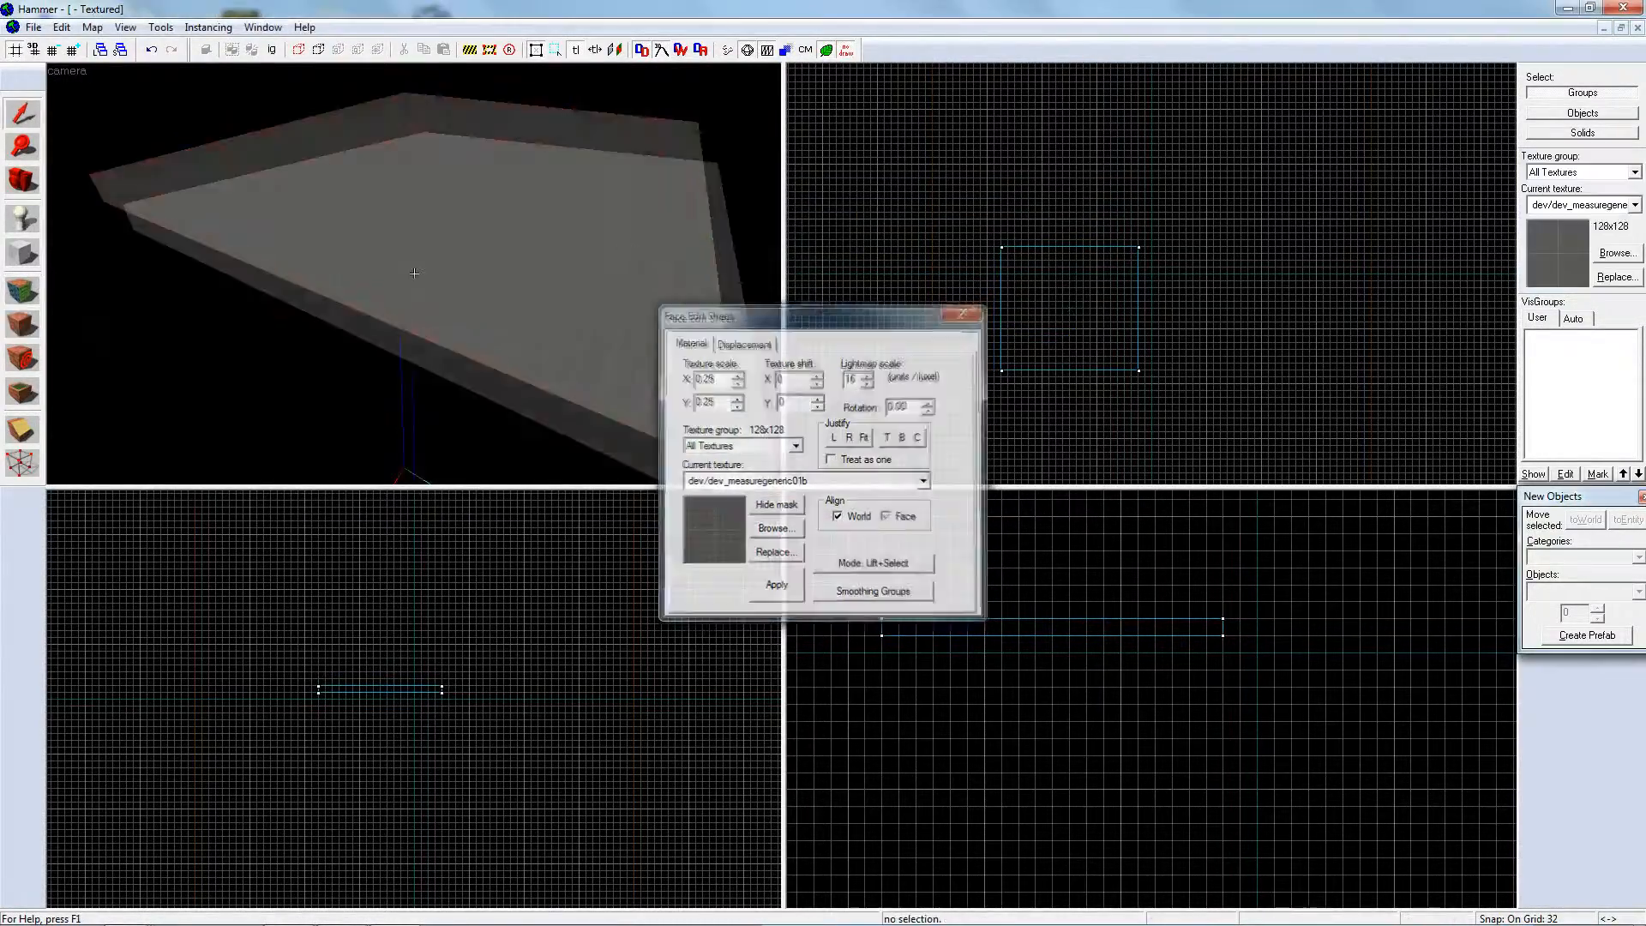
key("z")
- Clone the floor into a 32-unit-thick wall along its 576-unit side, resting on the floor and 224 units high
left_click(23, 253)
left_click(23, 112)
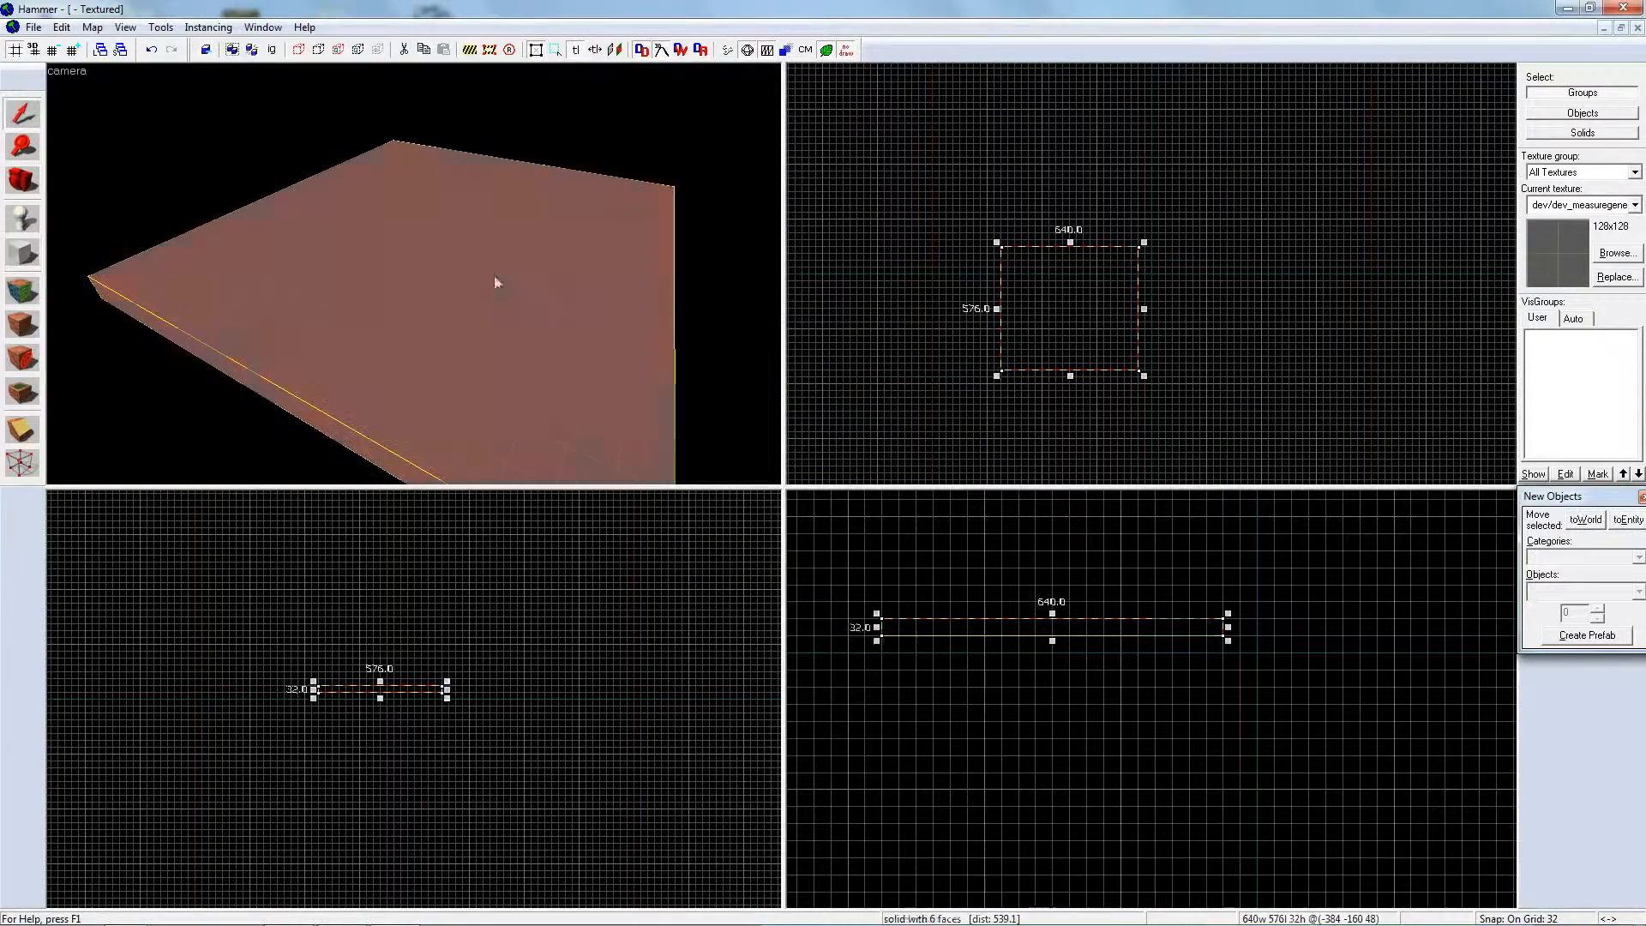
scroll(1057, 307, "up", 3)
left_click_drag(1057, 306, 1073, 311)
left_click_drag(1242, 309, 948, 306)
left_click_drag(890, 628, 890, 606)
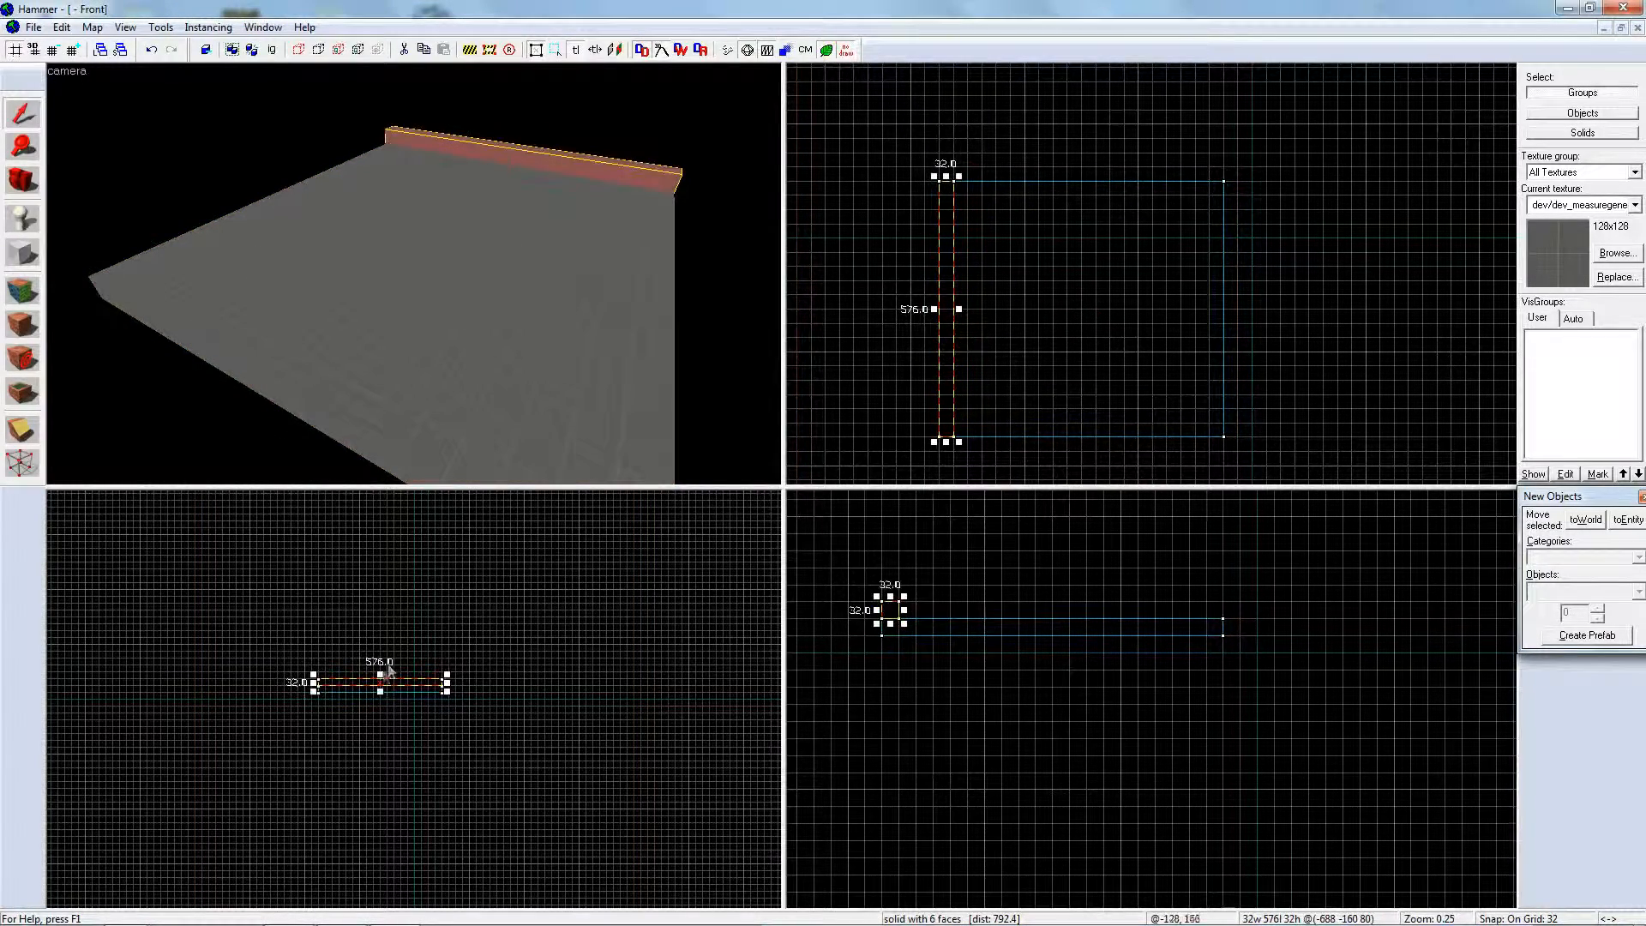
left_click_drag(383, 677, 383, 638)
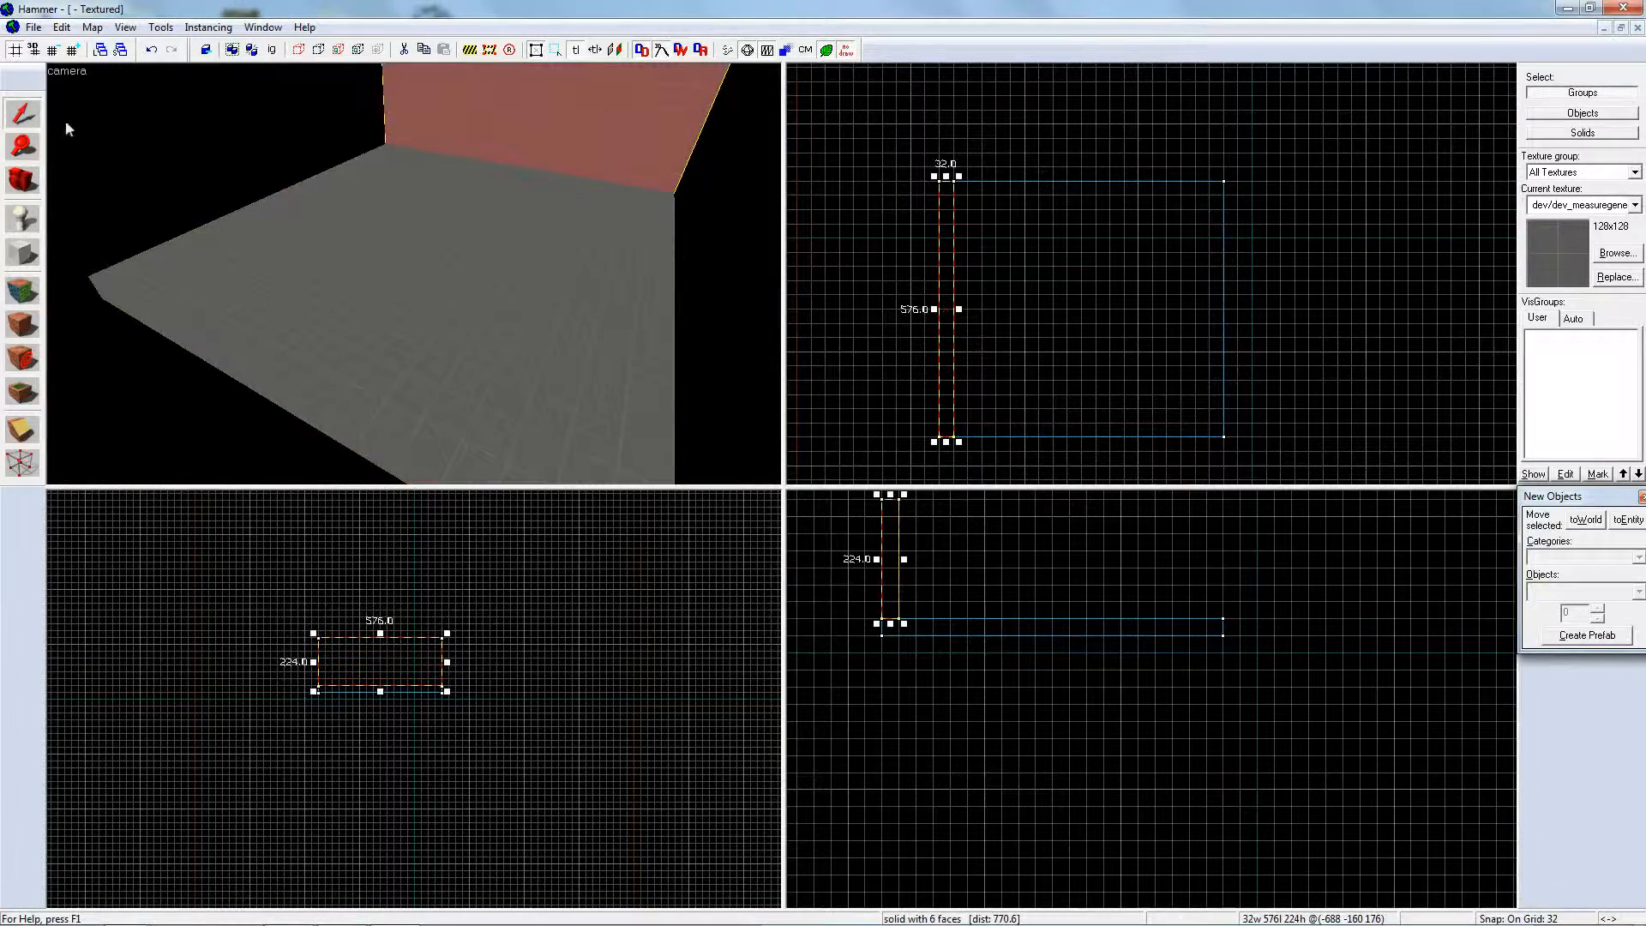
- Clone the wall to the opposite side and close the two remaining sides with walls 576 units long and 32 thick
scroll(477, 232, "down", 5)
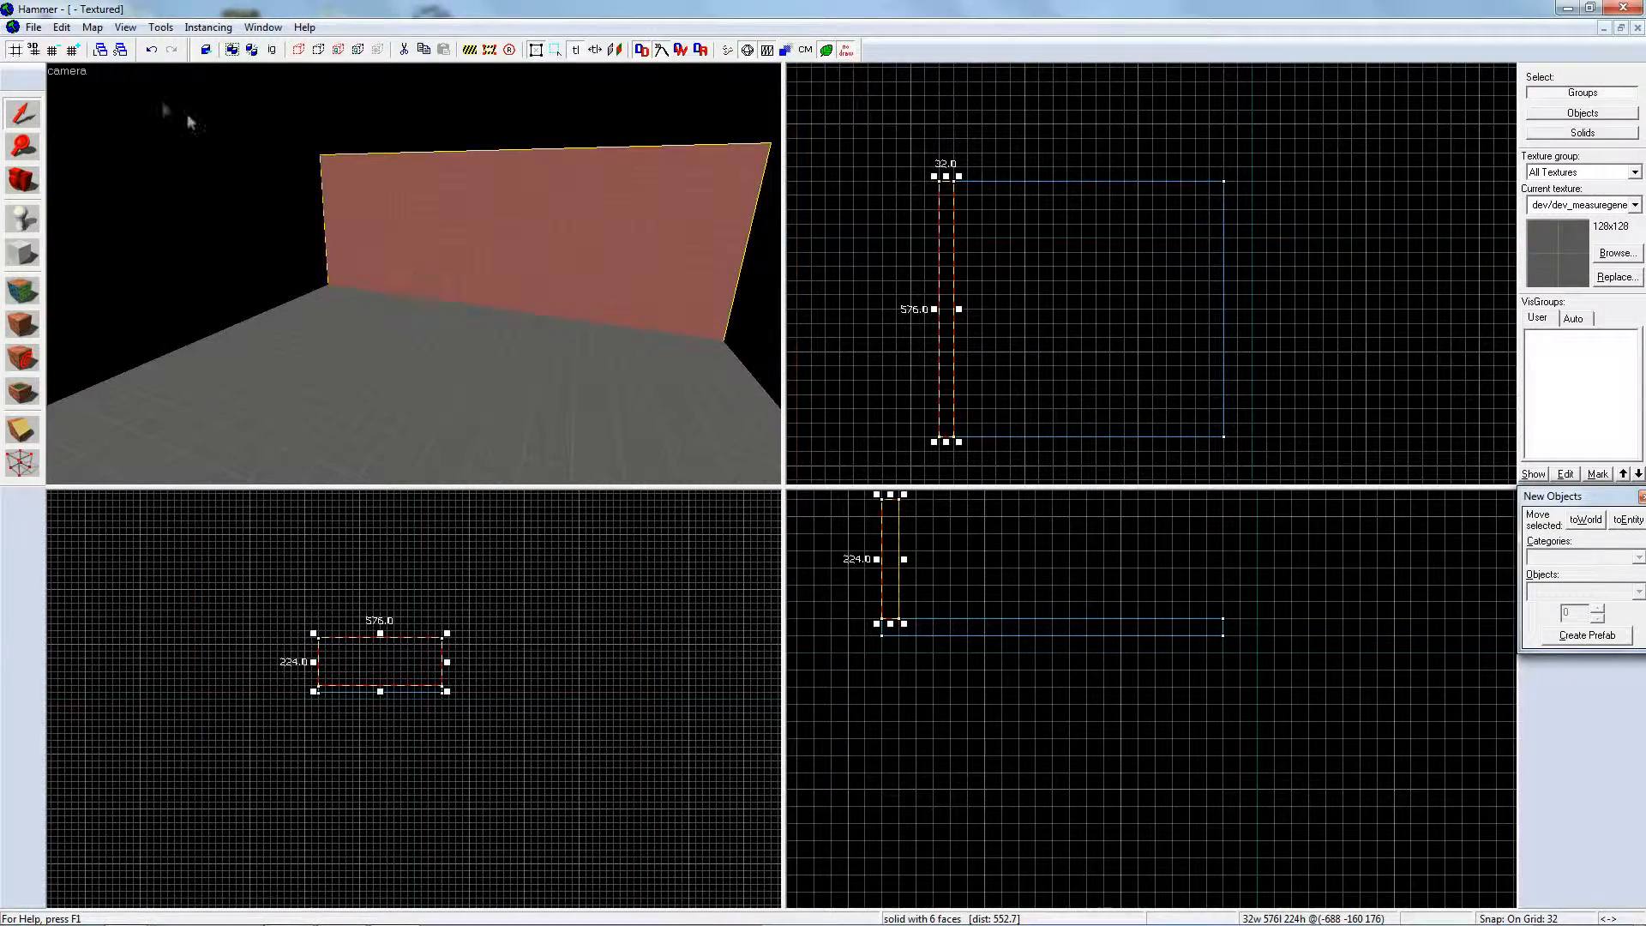
left_click_drag(945, 310, 1204, 319)
left_click_drag(1192, 442, 953, 197)
left_click_drag(1075, 273, 1078, 429)
left_click_drag(414, 273, 4, 287)
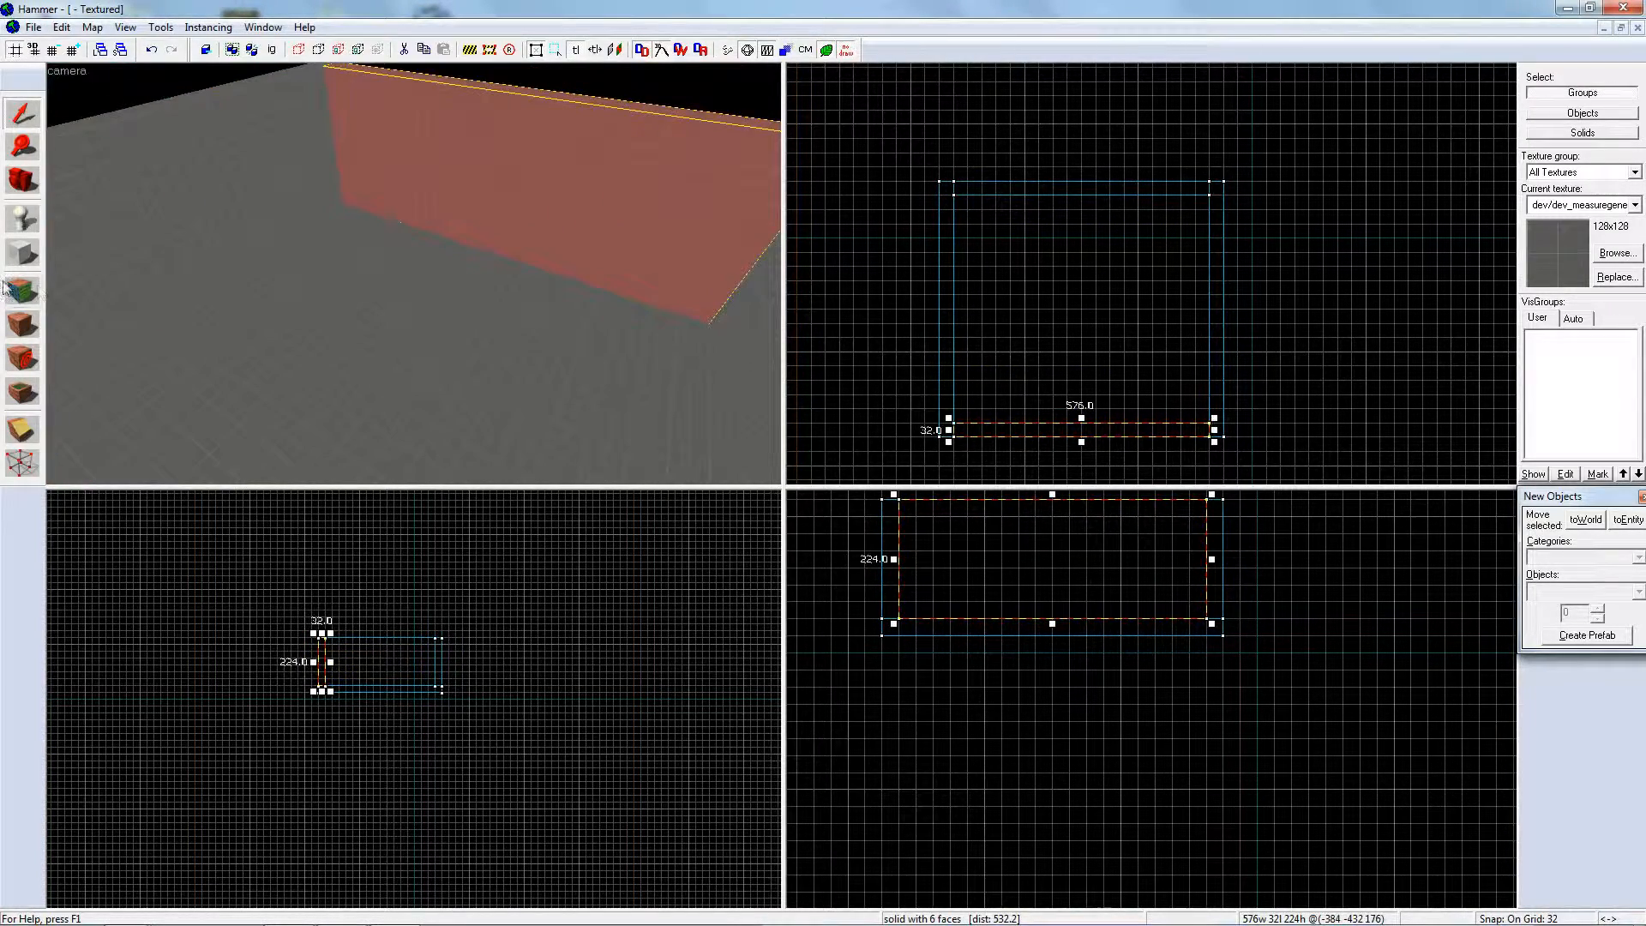
- Apply the blue texture customdev/dev_measuregeneric01blu to the inner faces of the four walls
left_click(23, 290)
left_click(776, 529)
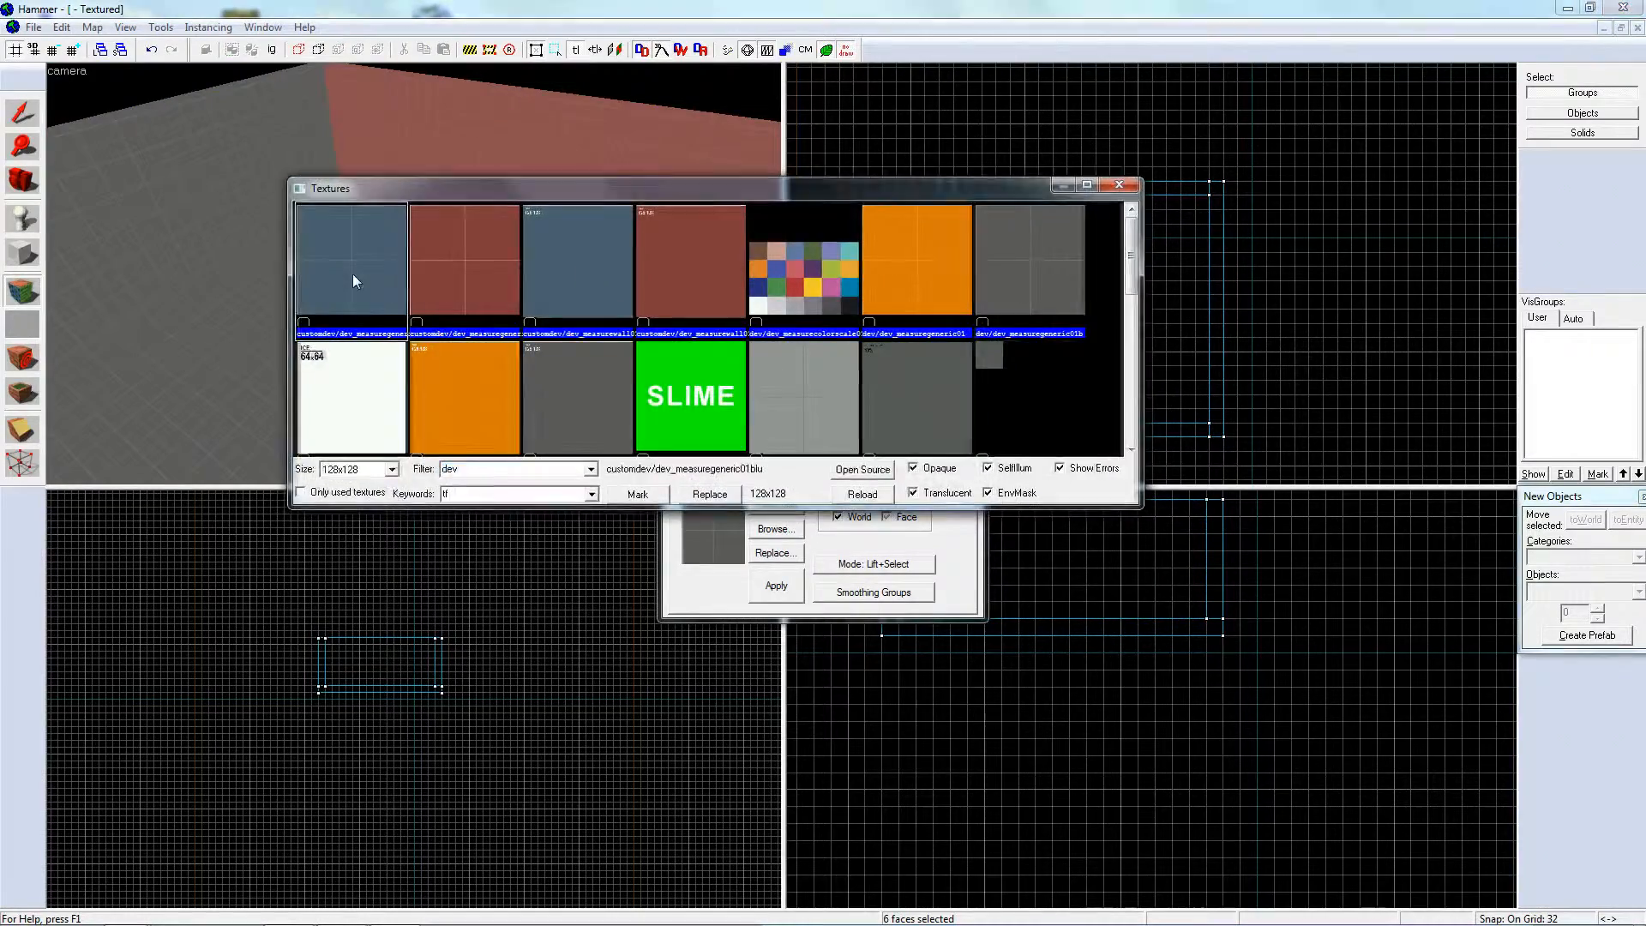
double_click(353, 274)
left_click(432, 177)
left_click(776, 529)
double_click(381, 273)
key("z")
right_click(414, 273)
key("z")
key("z")
right_click(414, 273)
key("z")
key("z")
left_click(964, 311)
key("z")
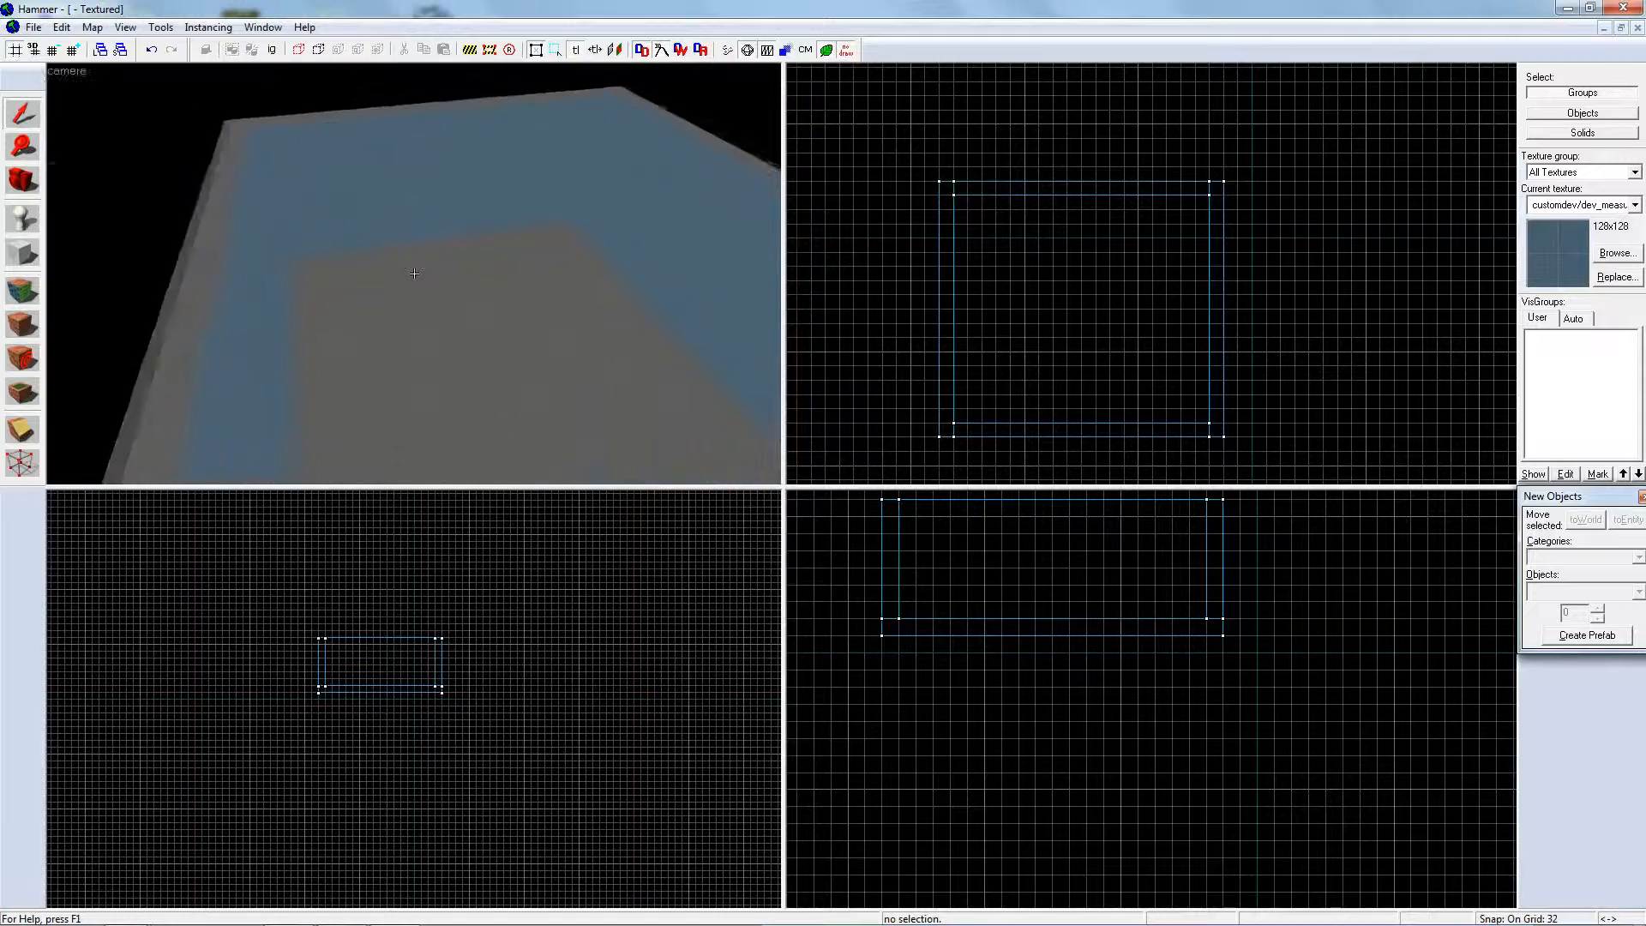
key("z")
key("z")
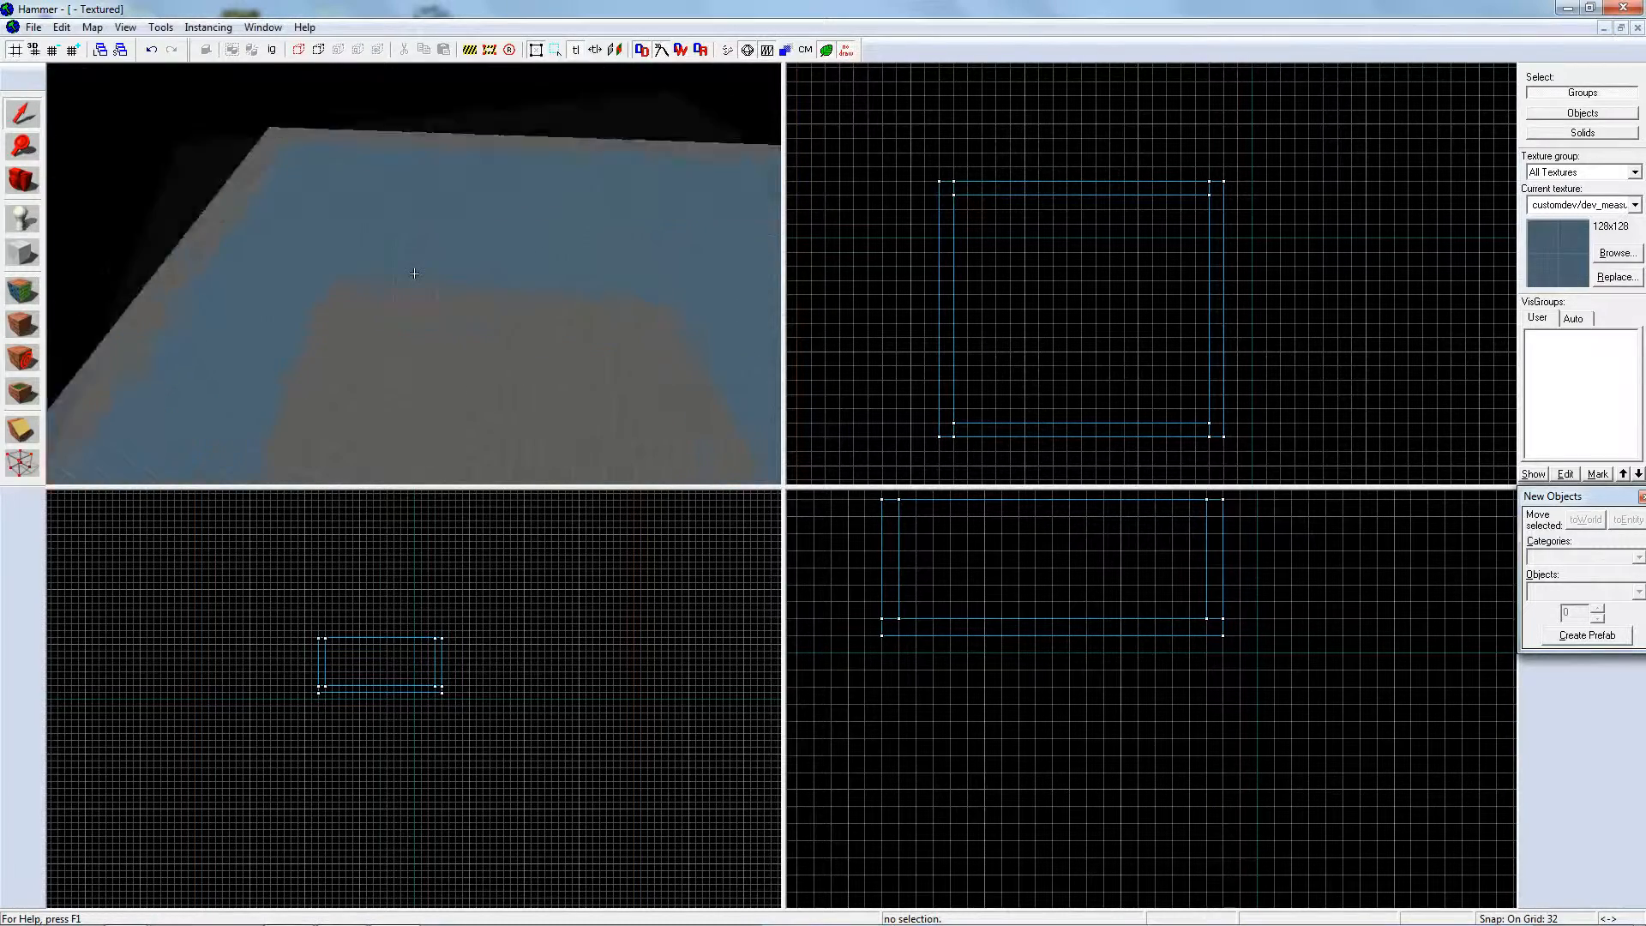
key("z")
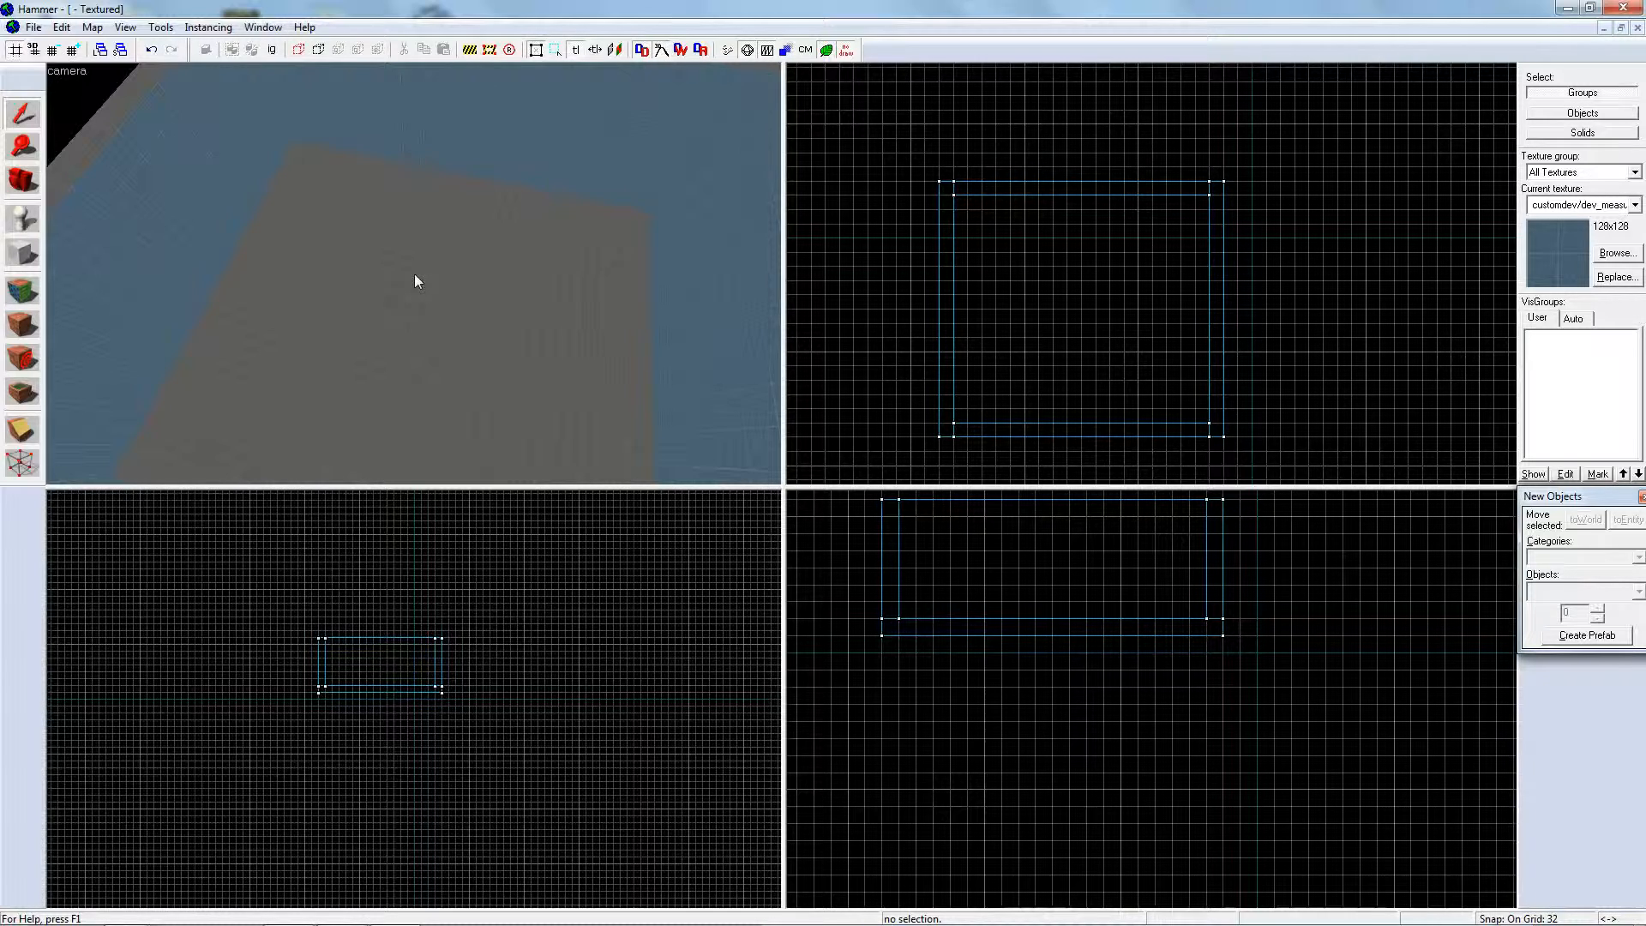
key("z")
key("z")
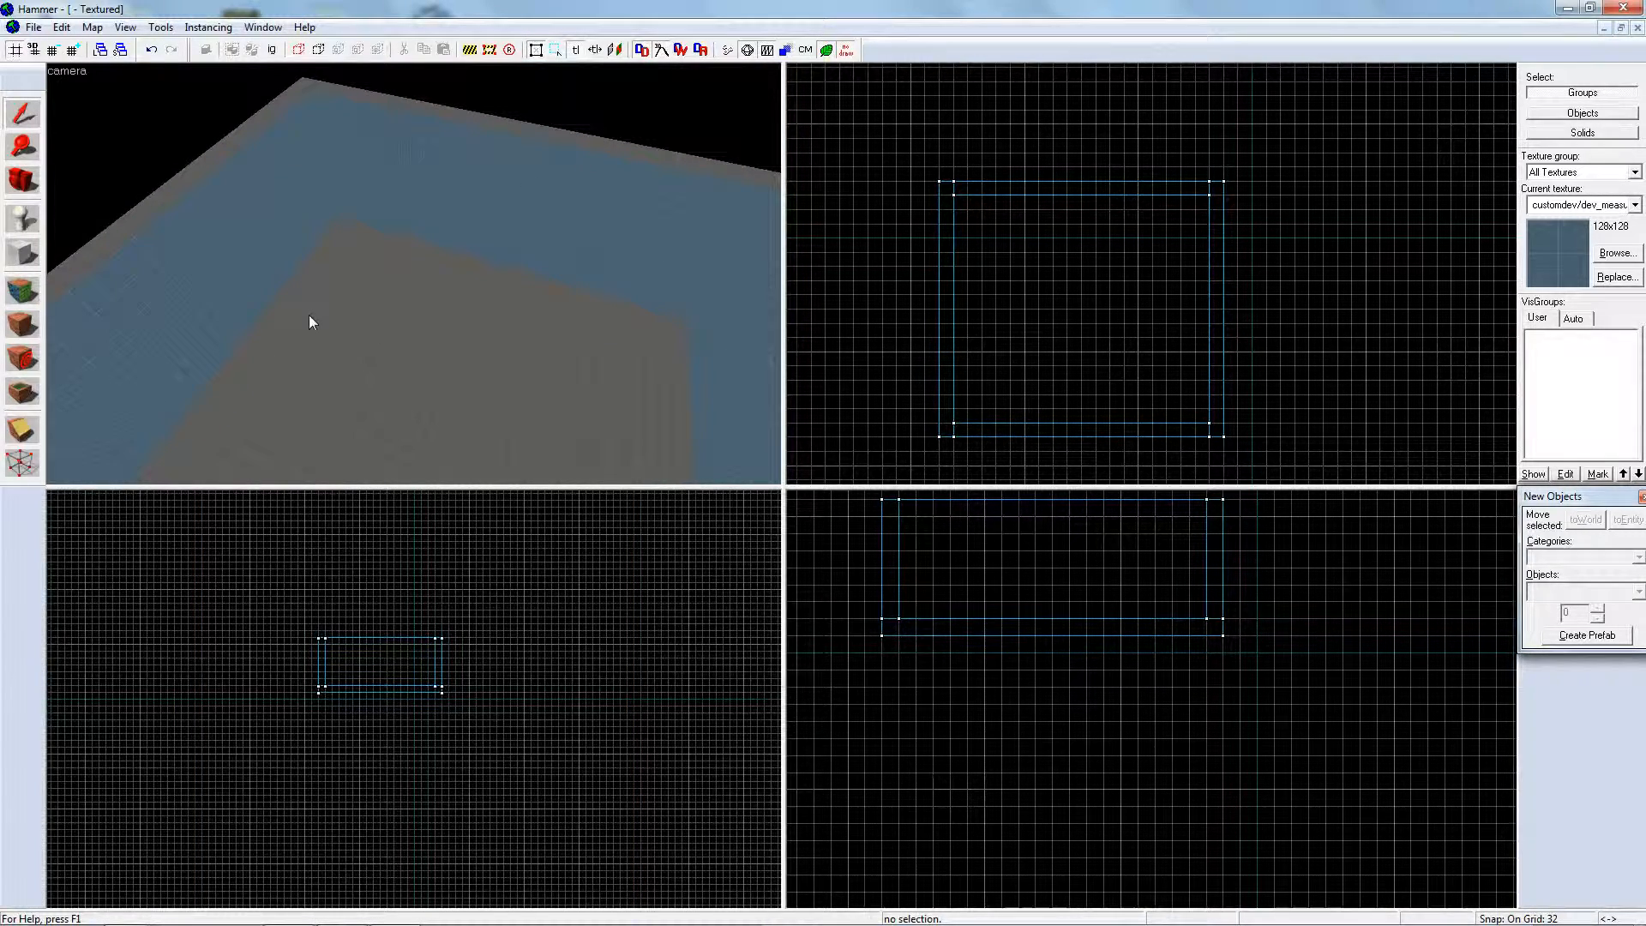
key("z")
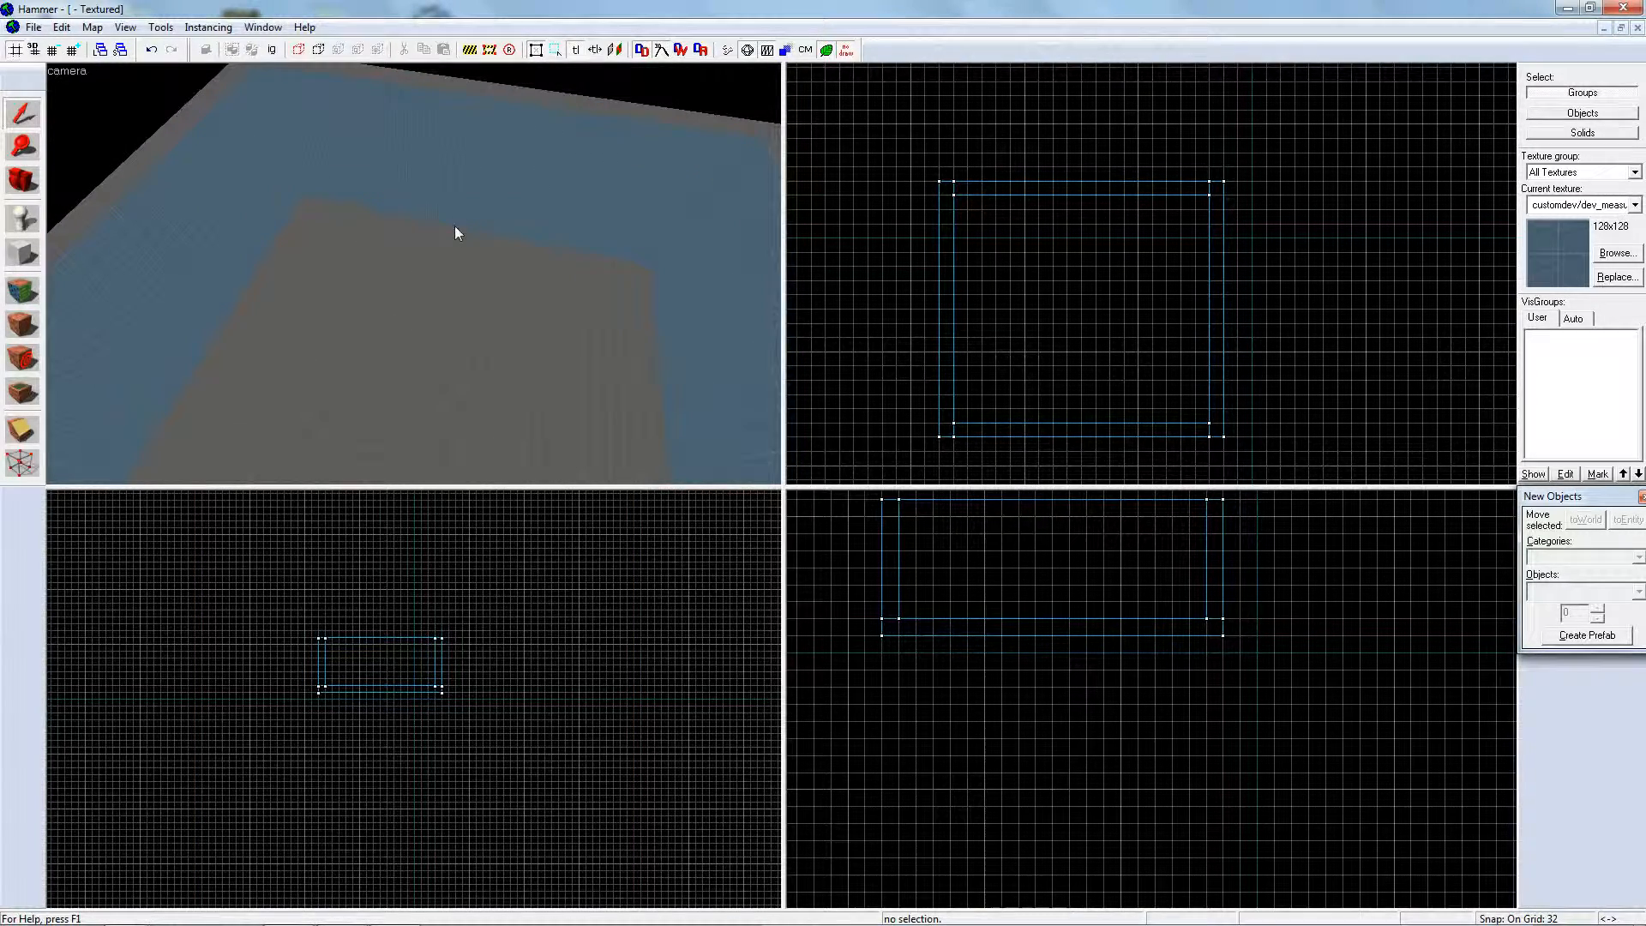
- Place an info_player_teamspawn entity on the room floor and move it into the corner
left_click(8, 224)
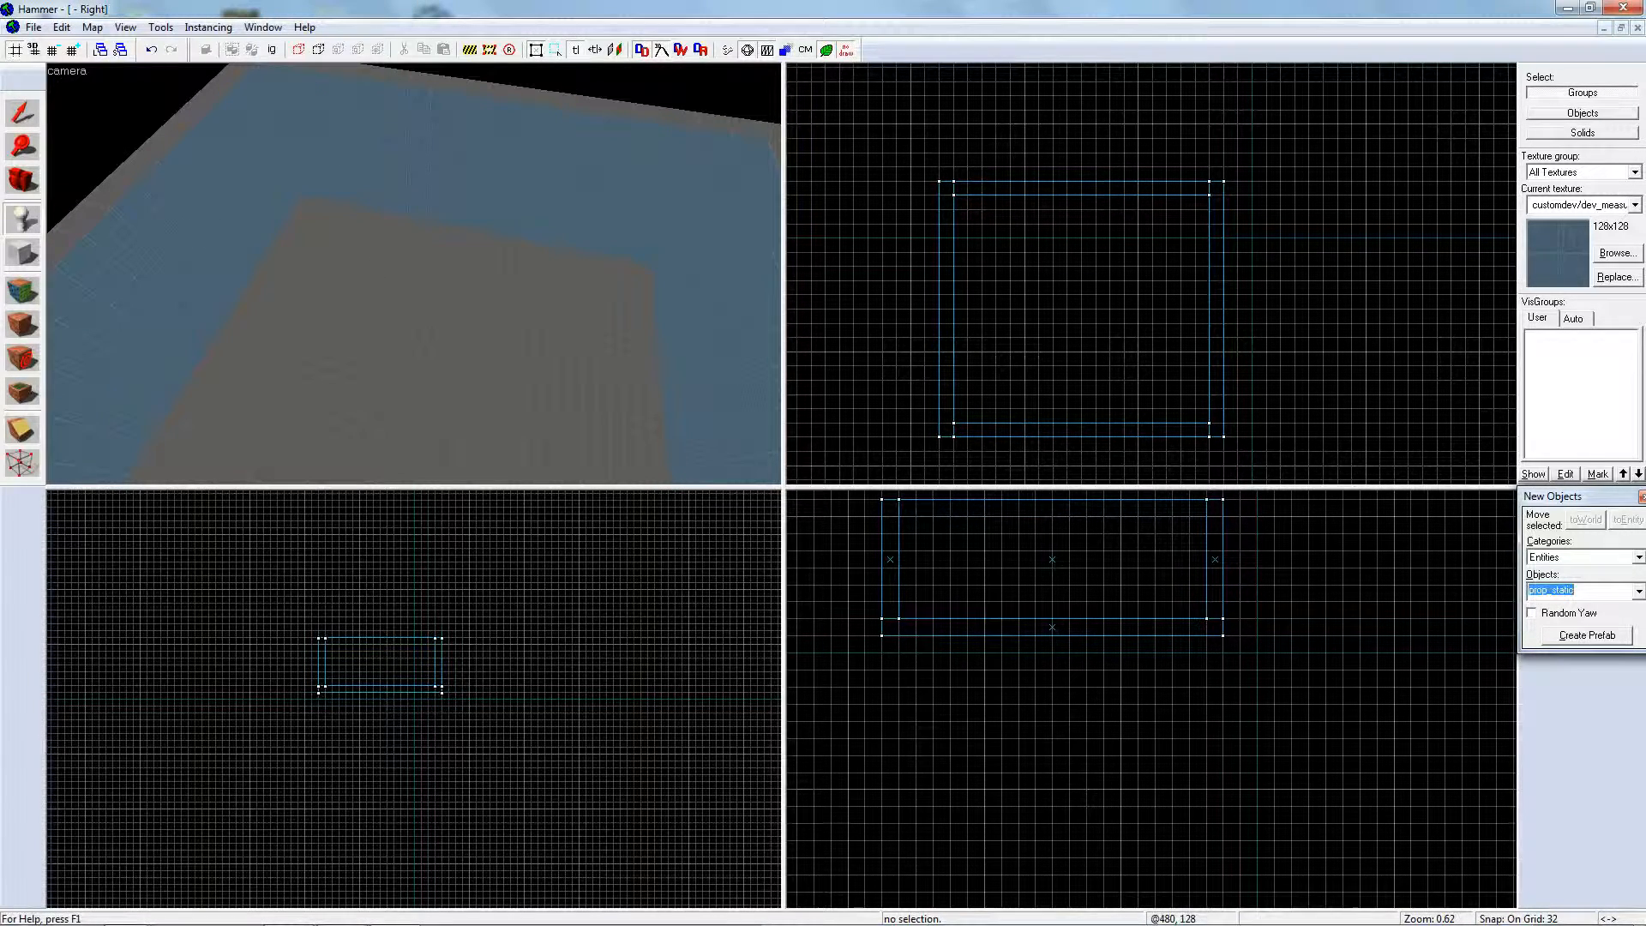
type("info_player_")
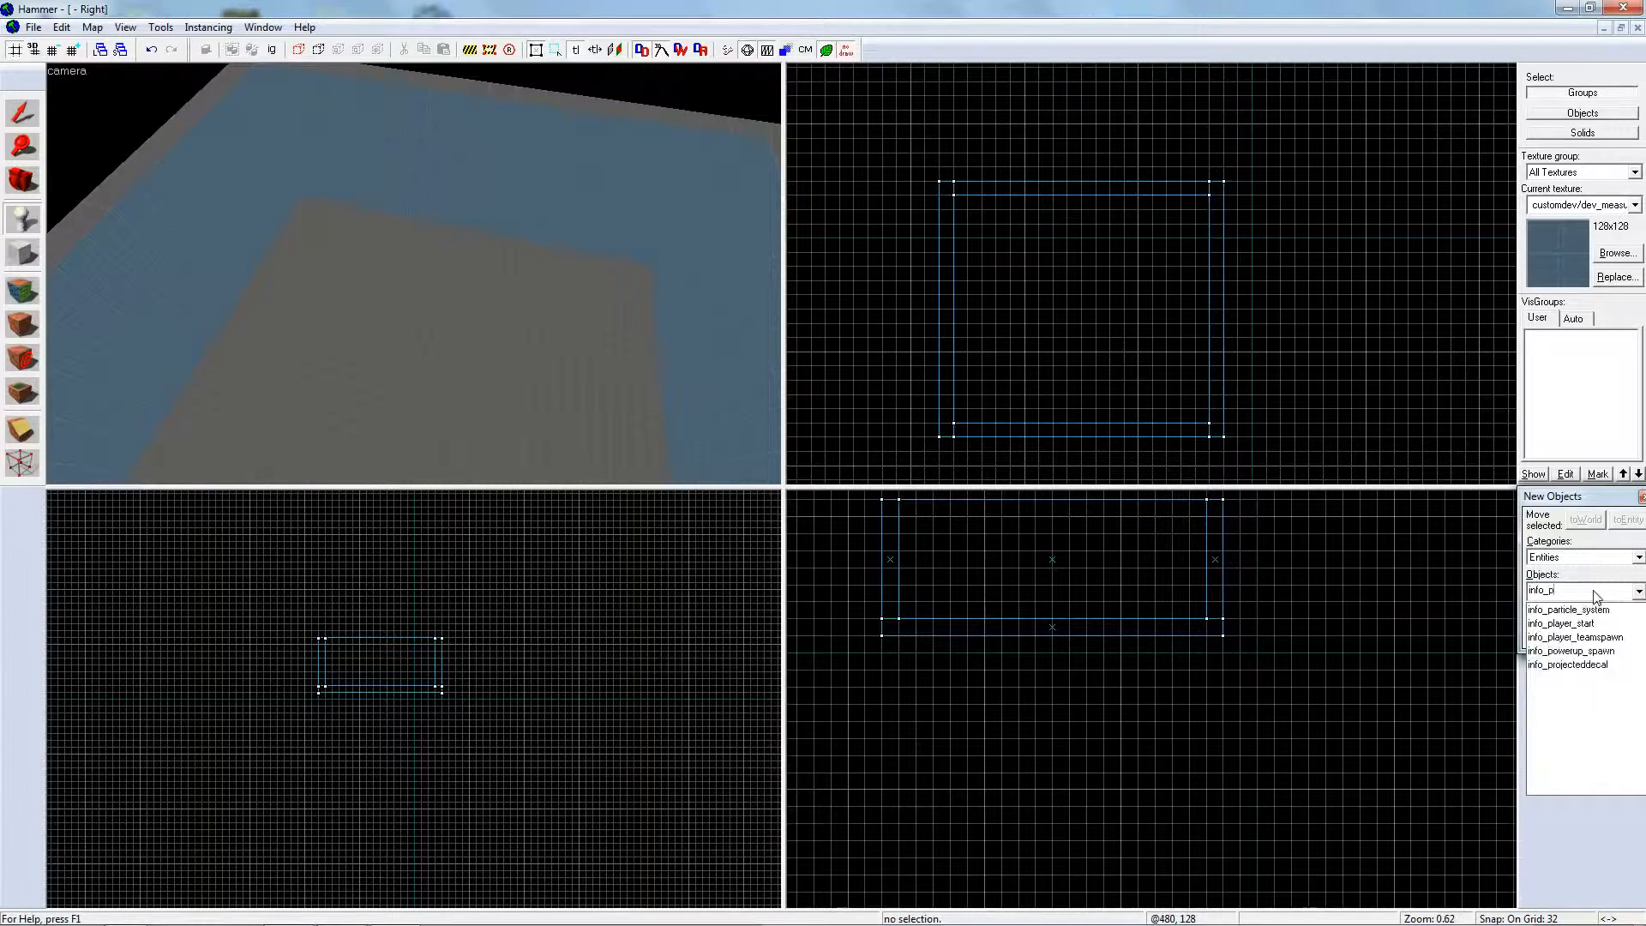
key("Down")
key("Down")
key("Return")
left_click(332, 258)
left_click(22, 113)
scroll(895, 214, "up", 5)
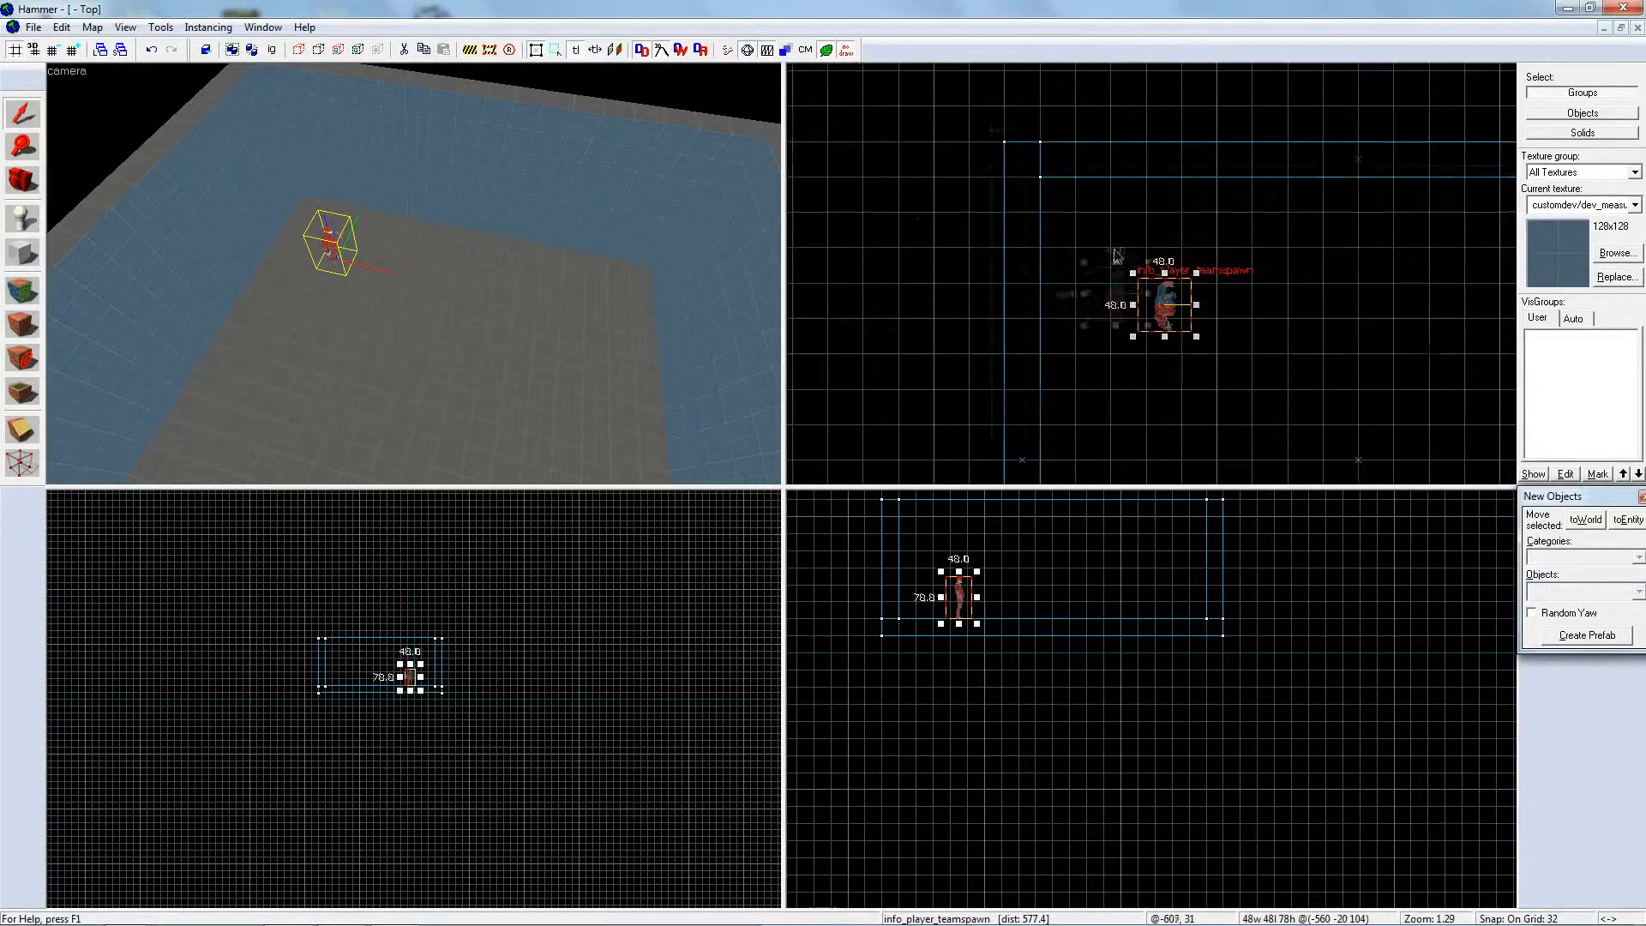
left_click_drag(1100, 291, 1009, 206)
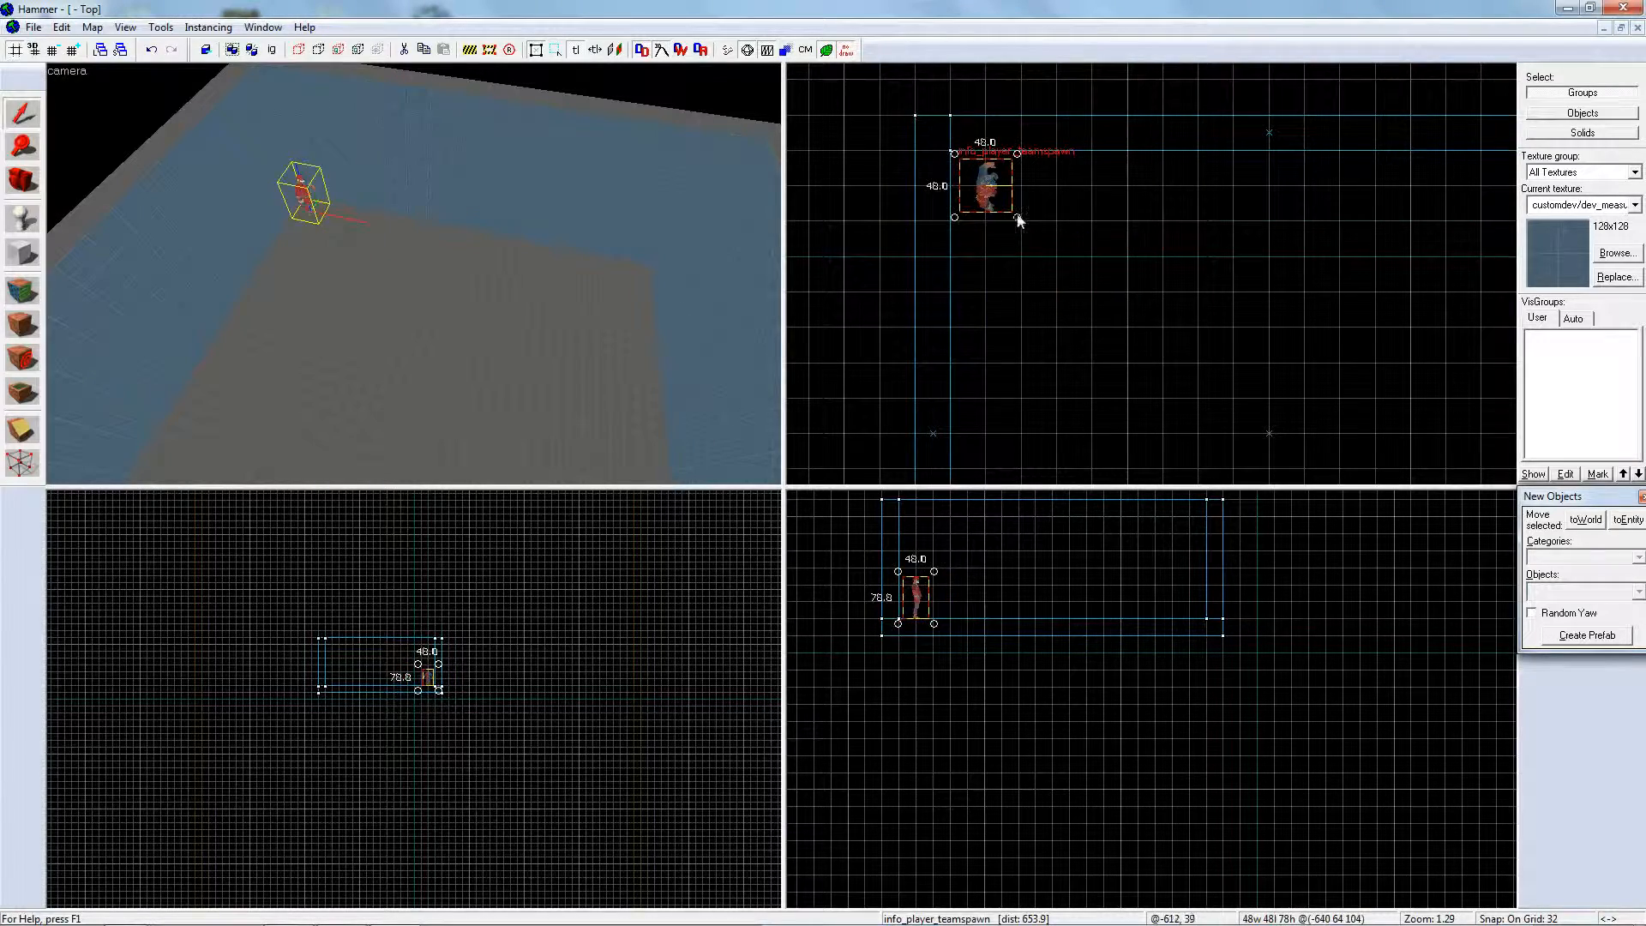
- Rotate the player spawn 90 degrees and shift it 32 units away from both corner walls
left_click(1020, 222)
key("Escape")
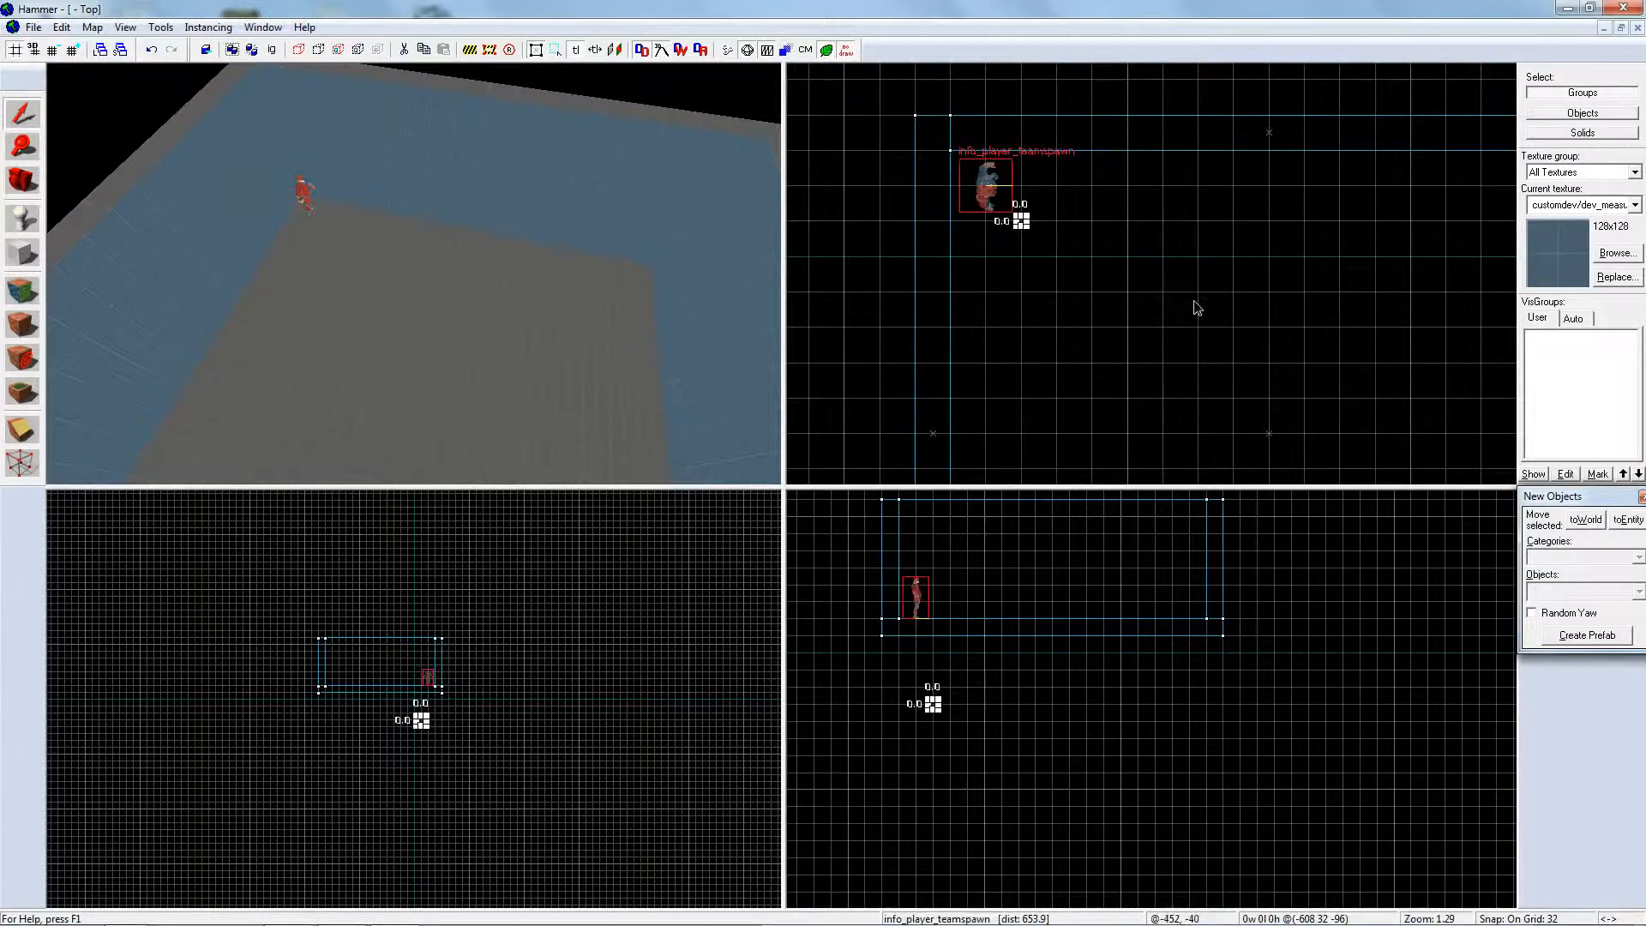
left_click(303, 192)
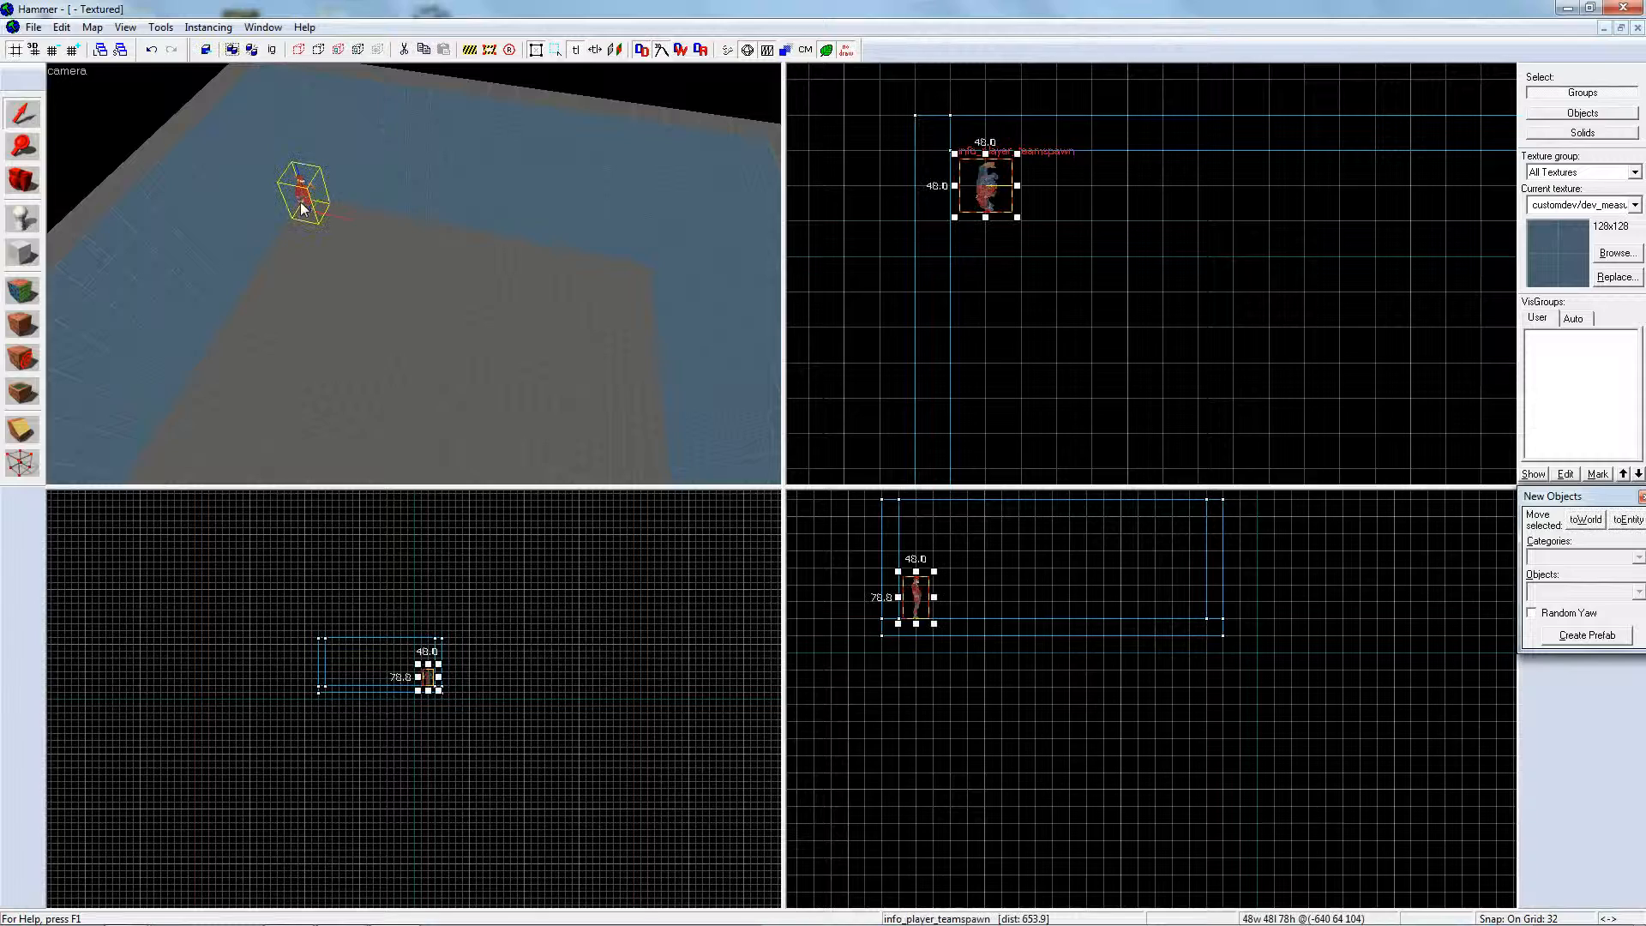
left_click(1014, 212)
mouse_move(1019, 219)
left_mouse_down()
mouse_move(982, 232)
mouse_move(1054, 198)
mouse_move(1043, 235)
mouse_move(941, 254)
mouse_move(979, 214)
mouse_move(1010, 228)
left_mouse_up()
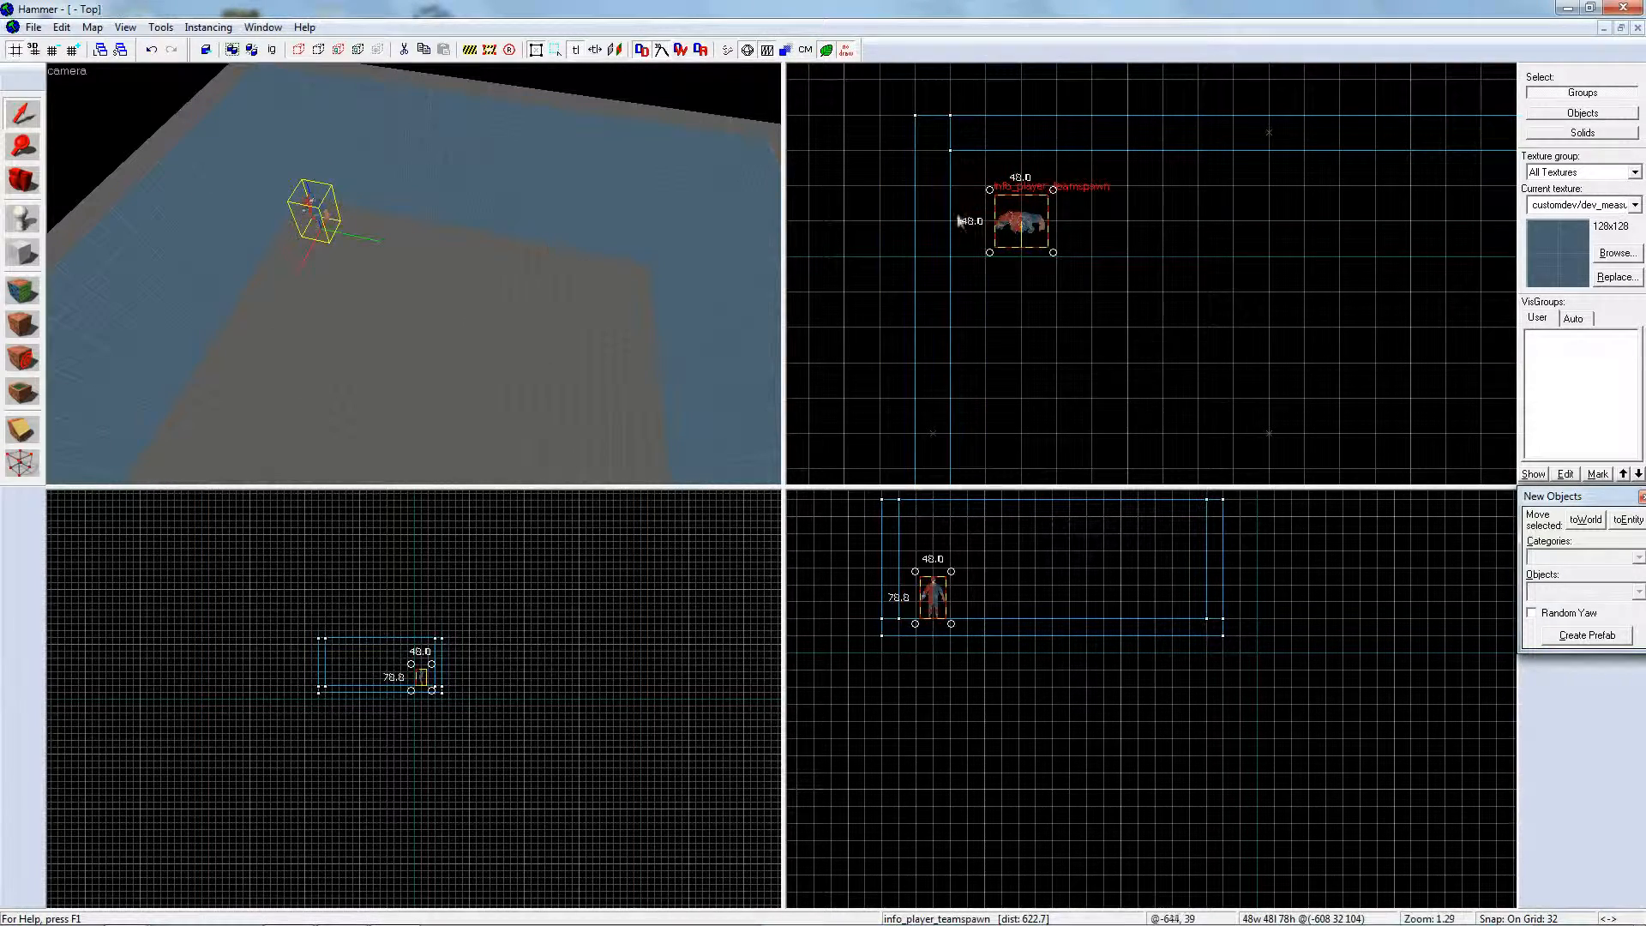
key("Escape")
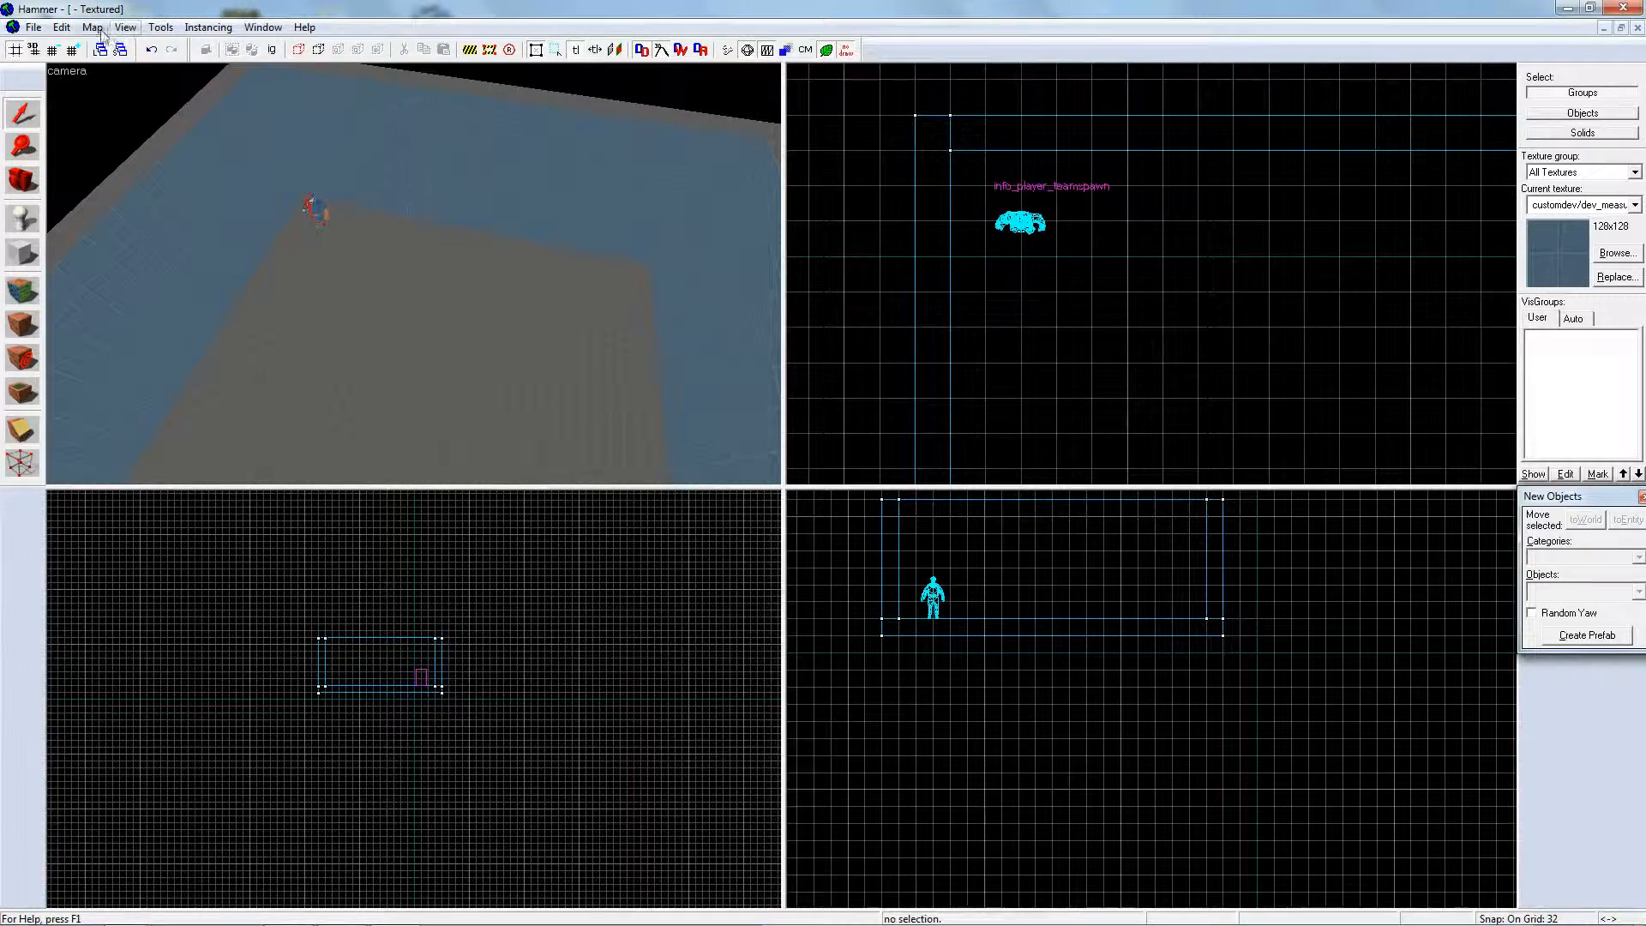
- Check the default 15-degree rotation option in the 2D view settings
left_click(160, 26)
left_click(183, 408)
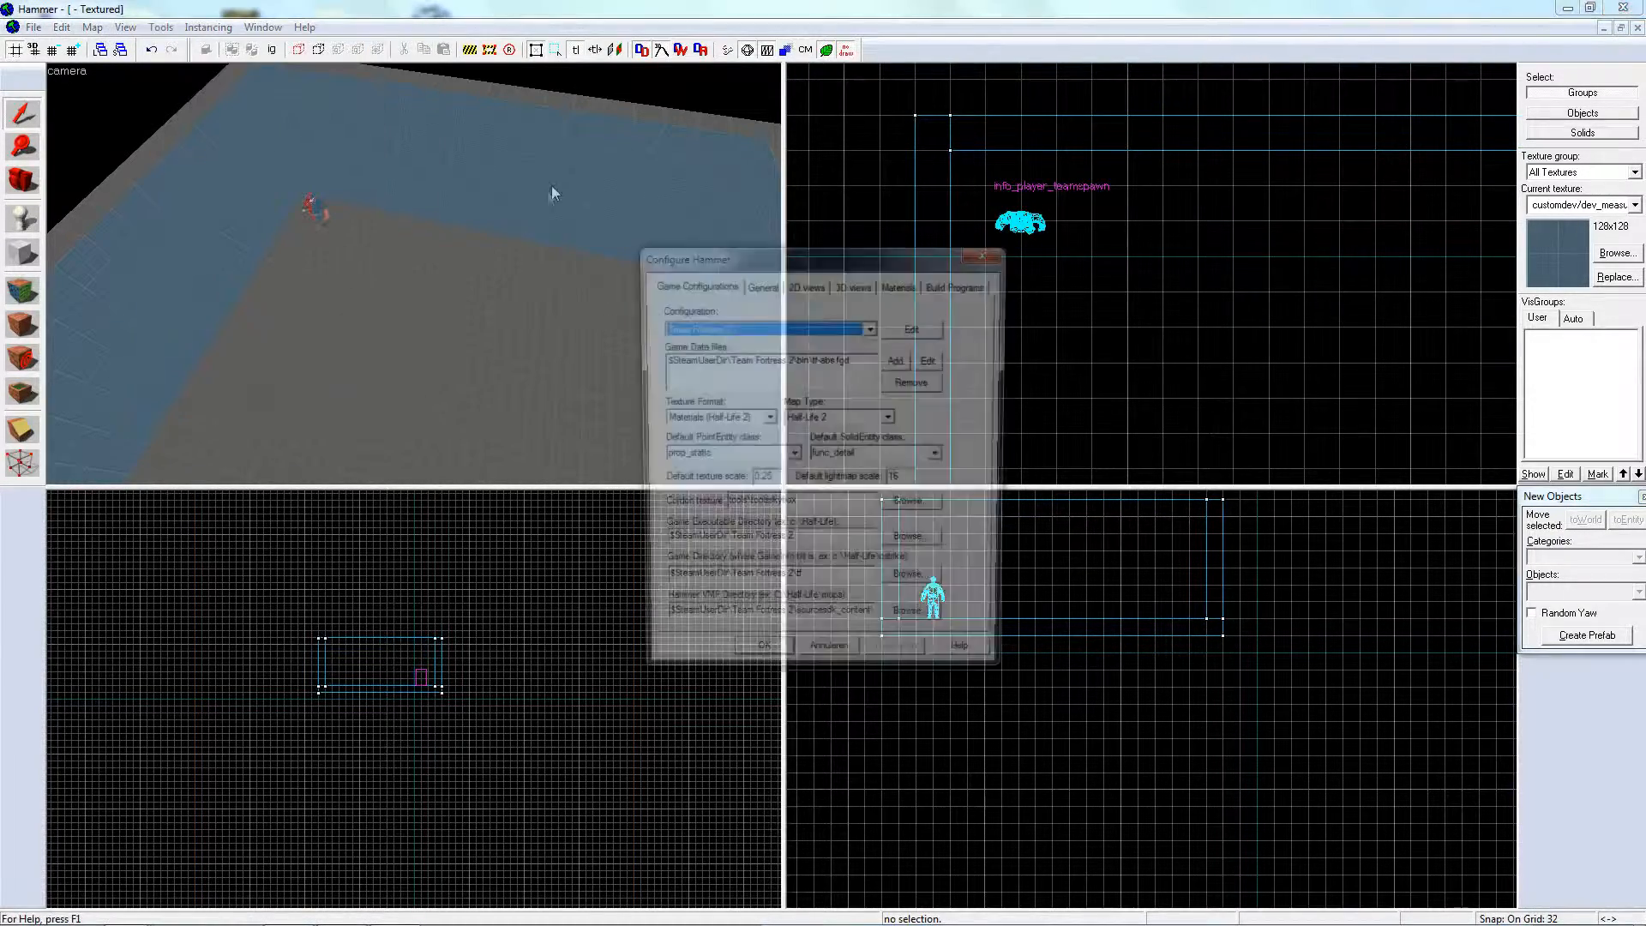
left_click(806, 284)
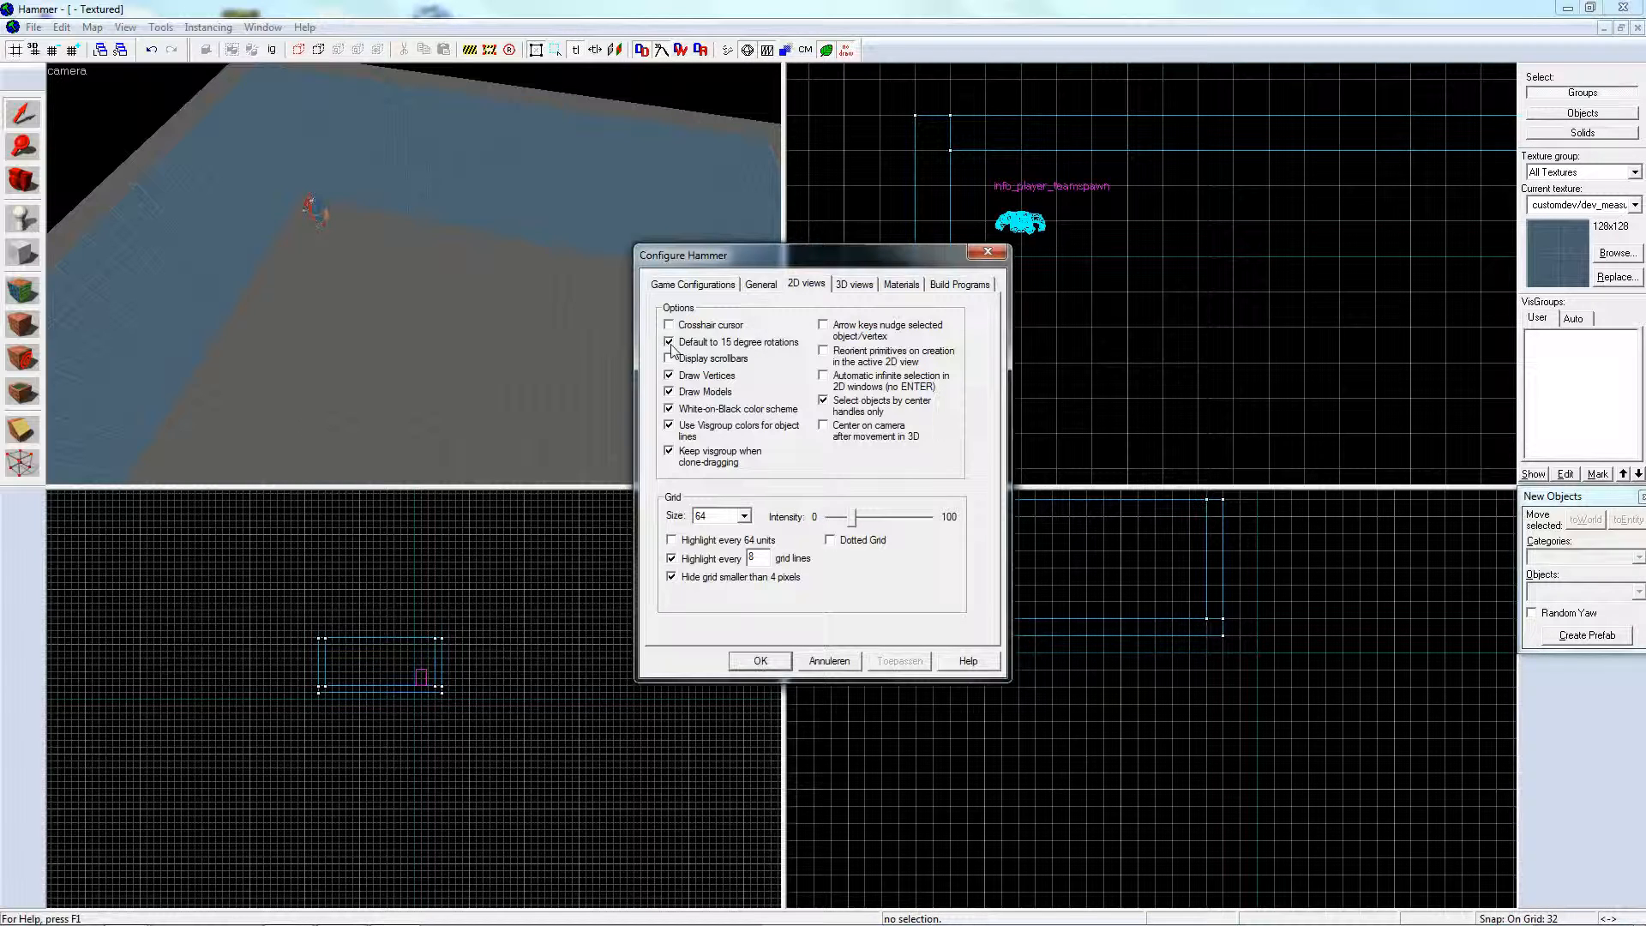
left_click(761, 660)
- Try rotating the player spawn freely with its rotation handles in the top view
left_click(1020, 226)
left_click(1020, 226)
left_click_drag(1052, 252, 1097, 301)
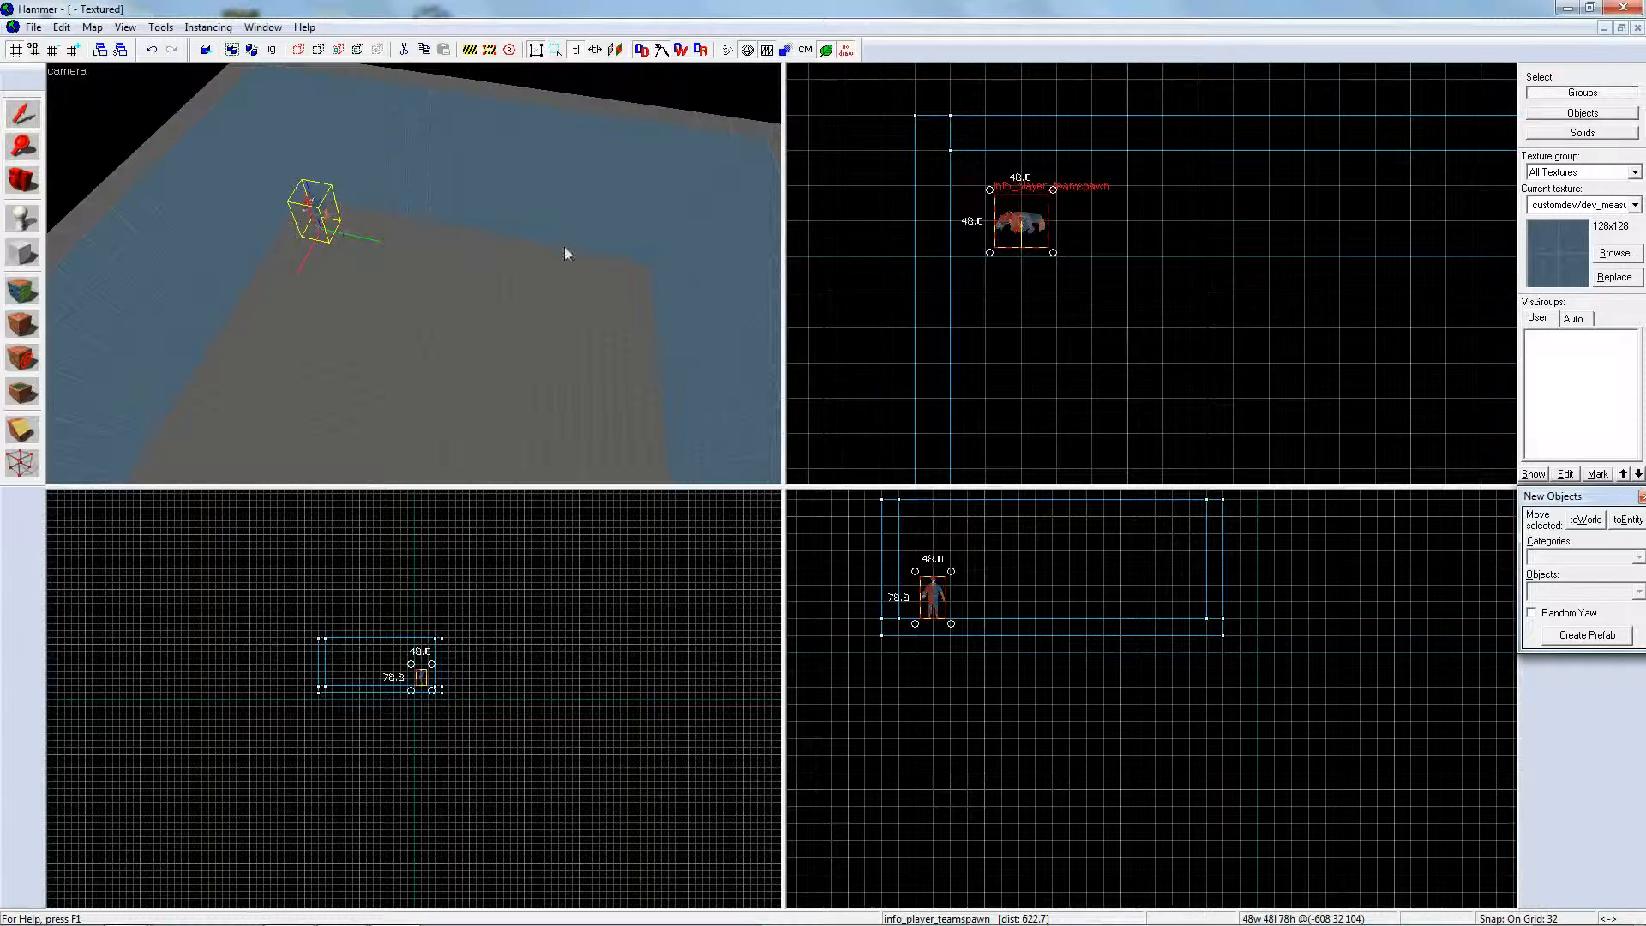
- Rotate the player spawn around the Z axis with the Transformation dialog
right_click(1024, 221)
left_click(1076, 511)
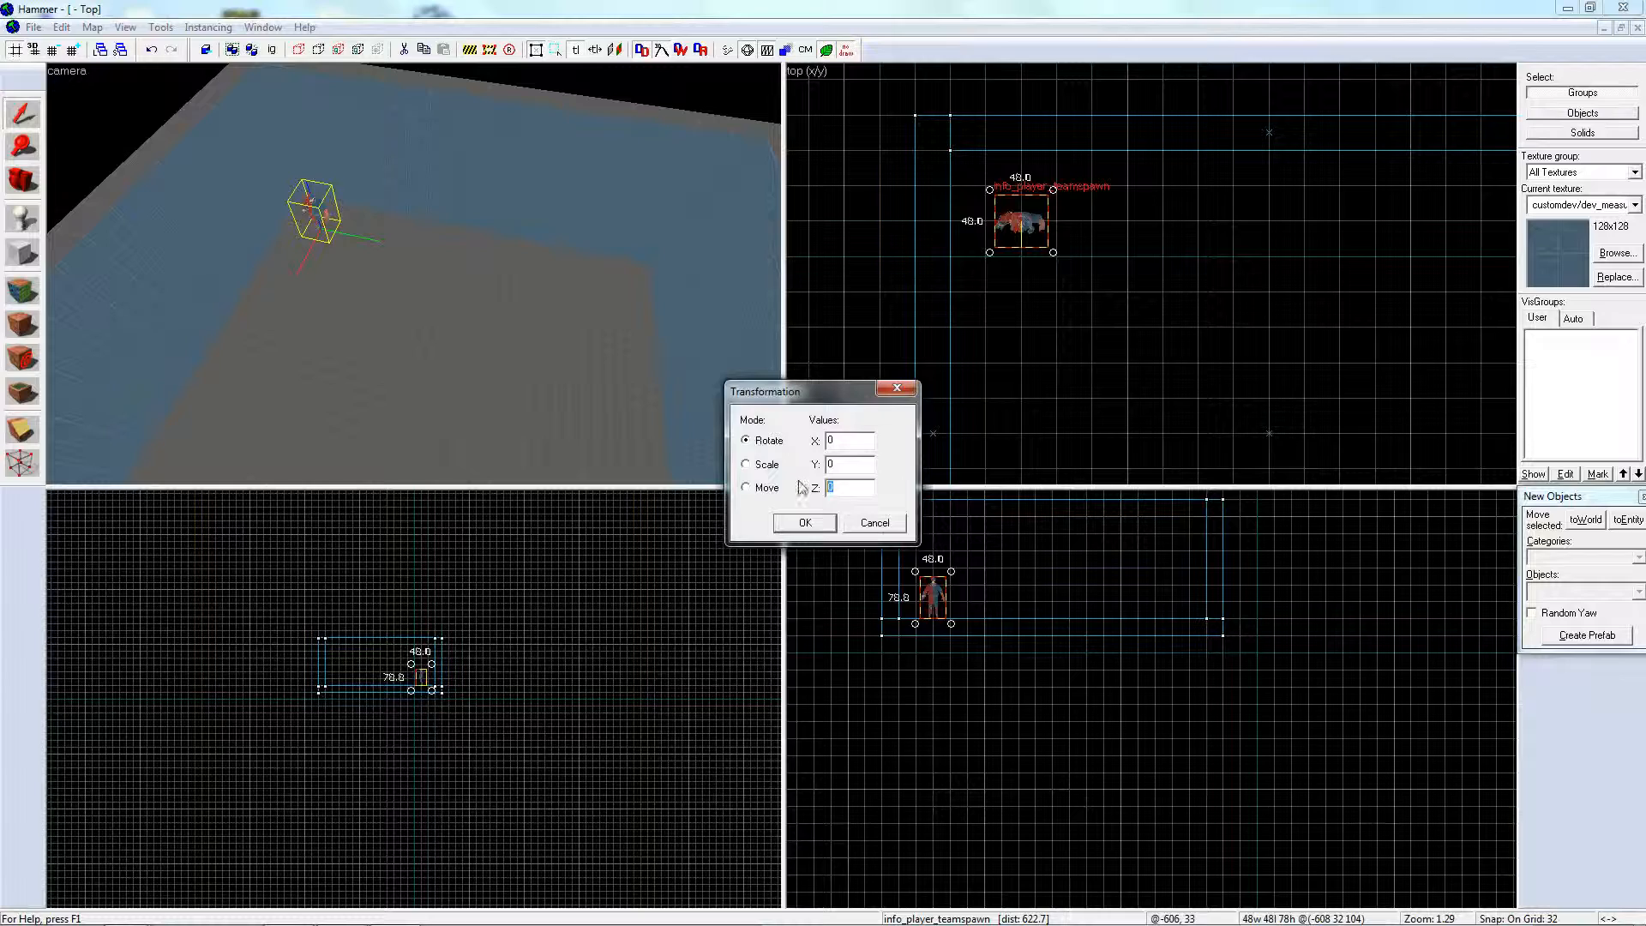
key("Return")
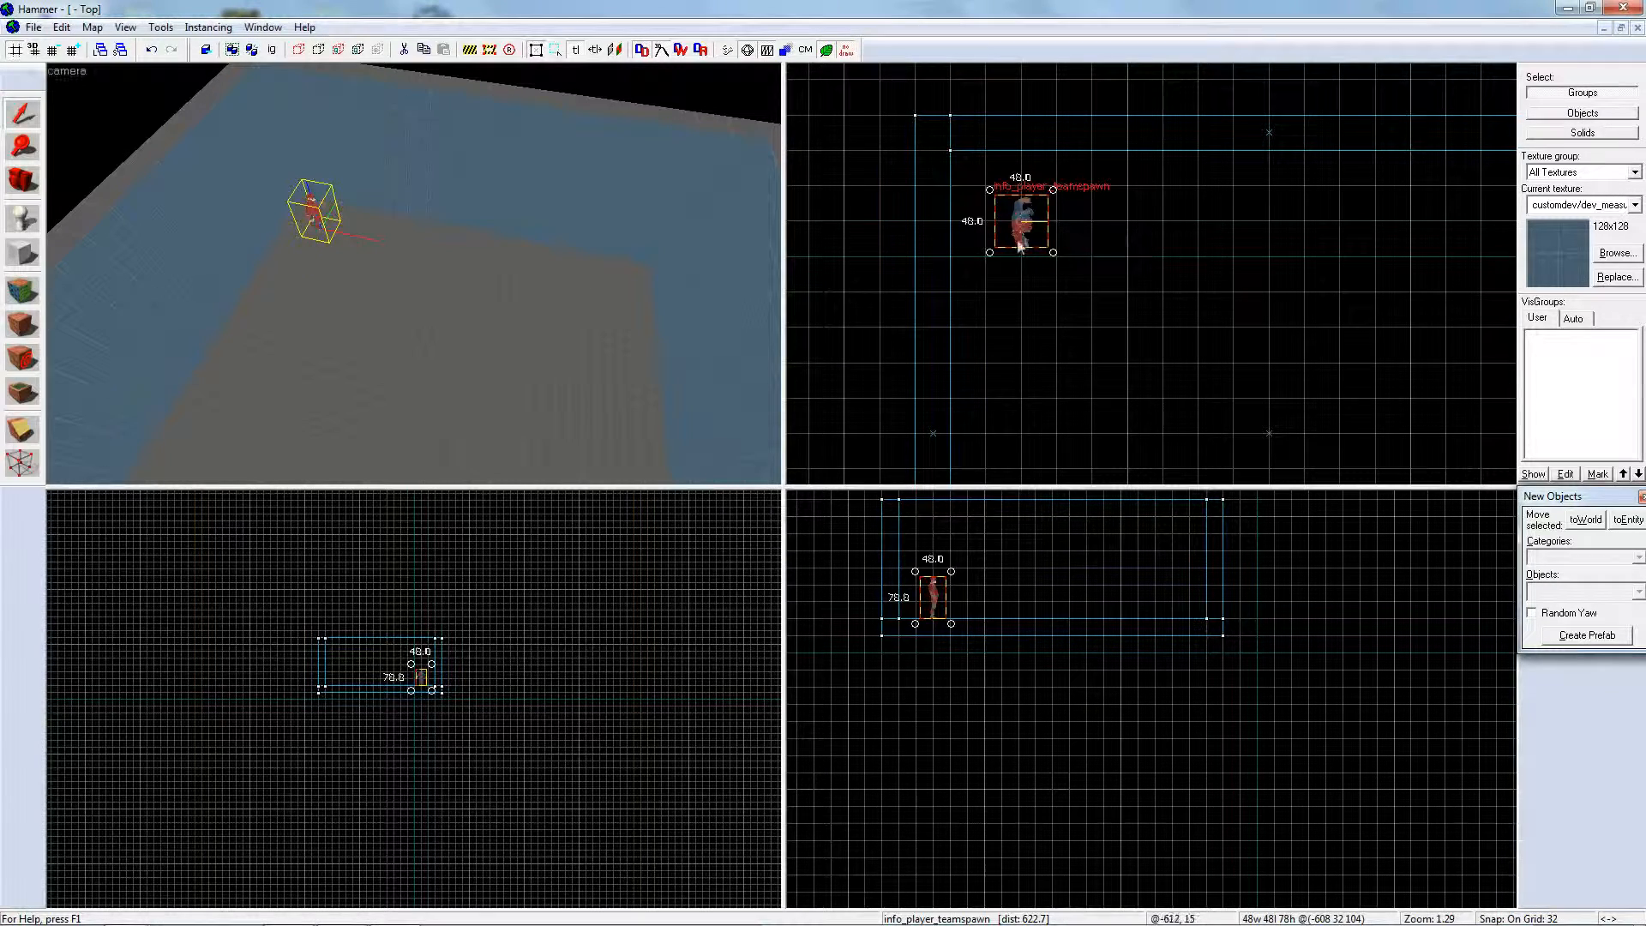
- Turn the player spawn back by 90 degrees with its rotation handles in the top view
left_click(1054, 250)
left_click_drag(1055, 252, 991, 261)
key("z")
key("w")
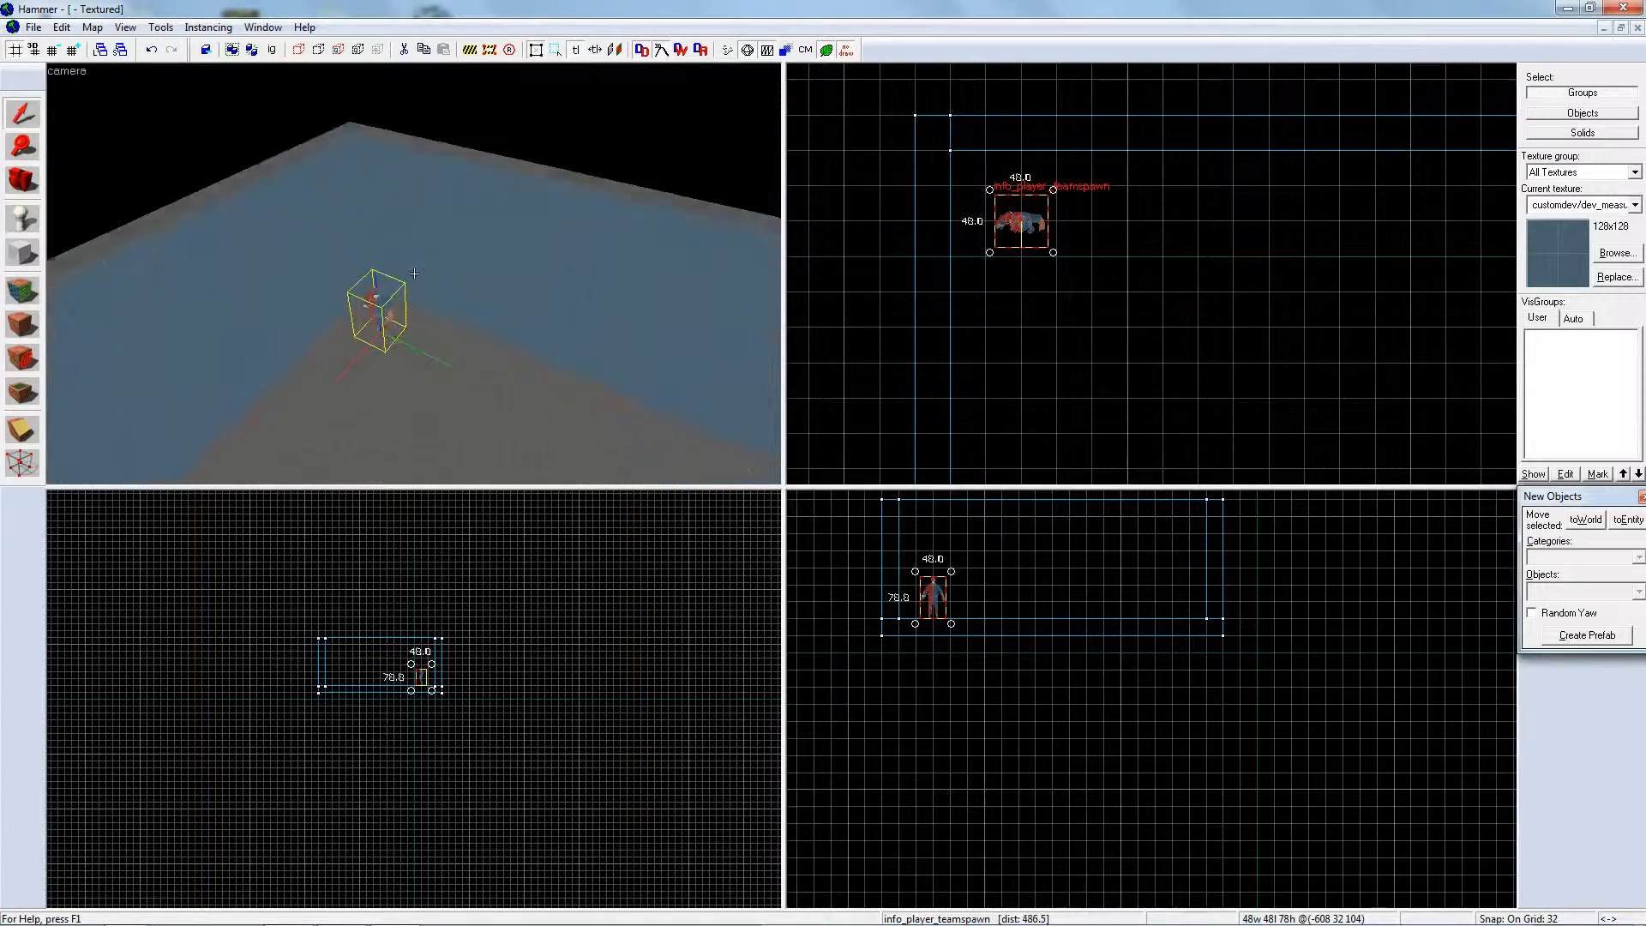
key("z")
scroll(1138, 238, "down", 3)
scroll(1029, 283, "up", 2)
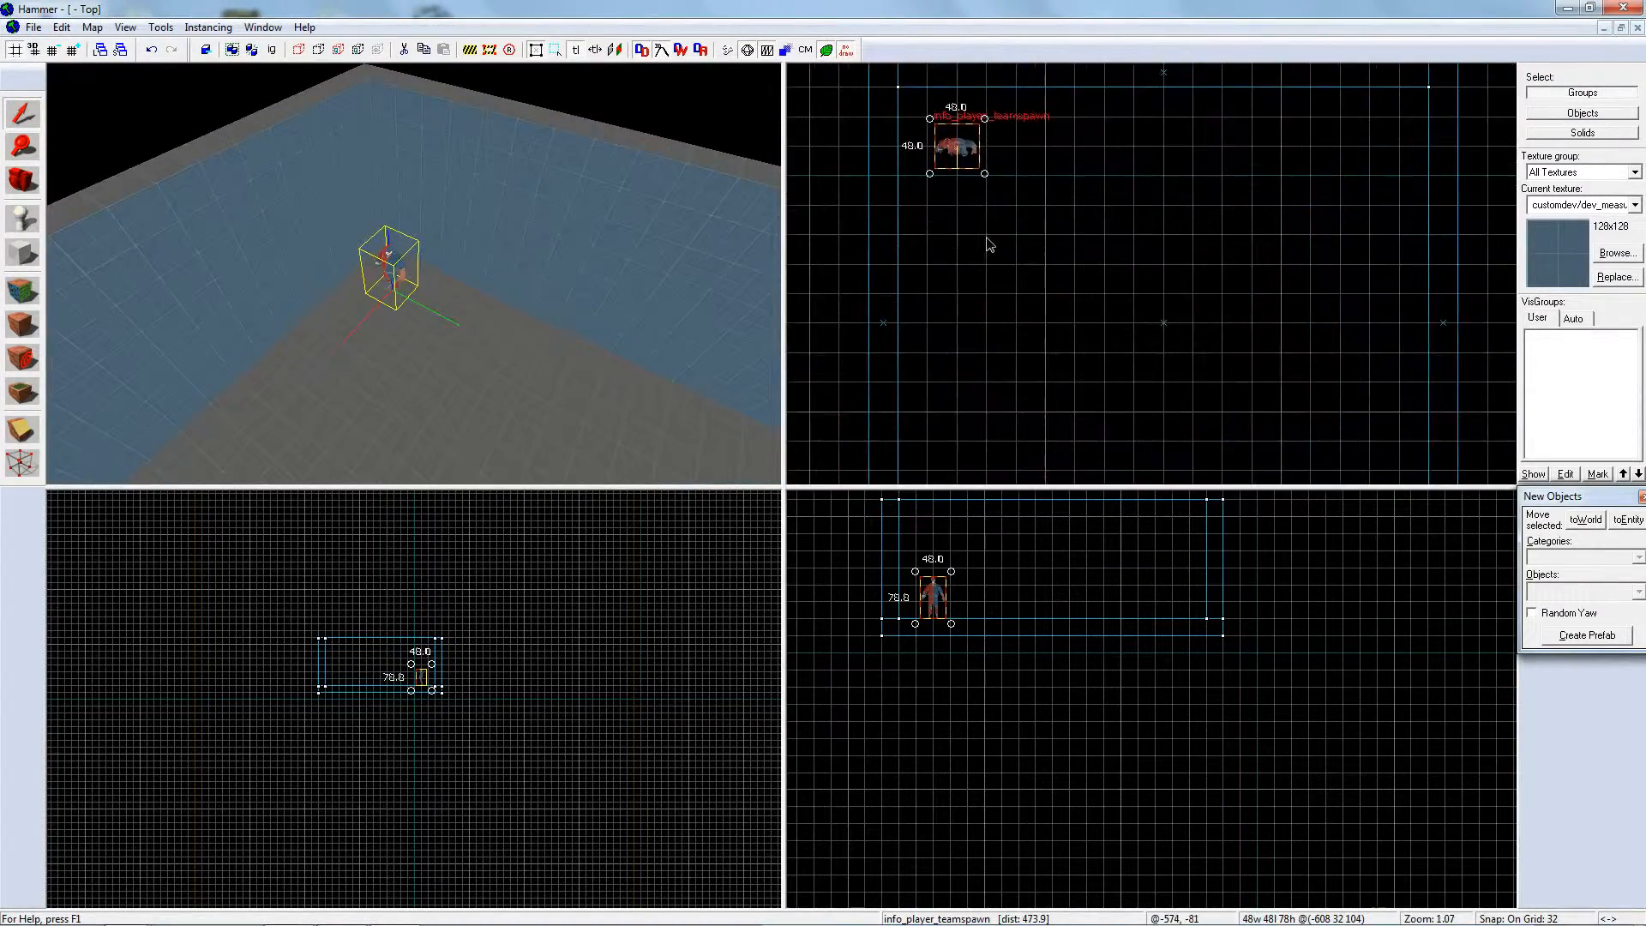
key("z")
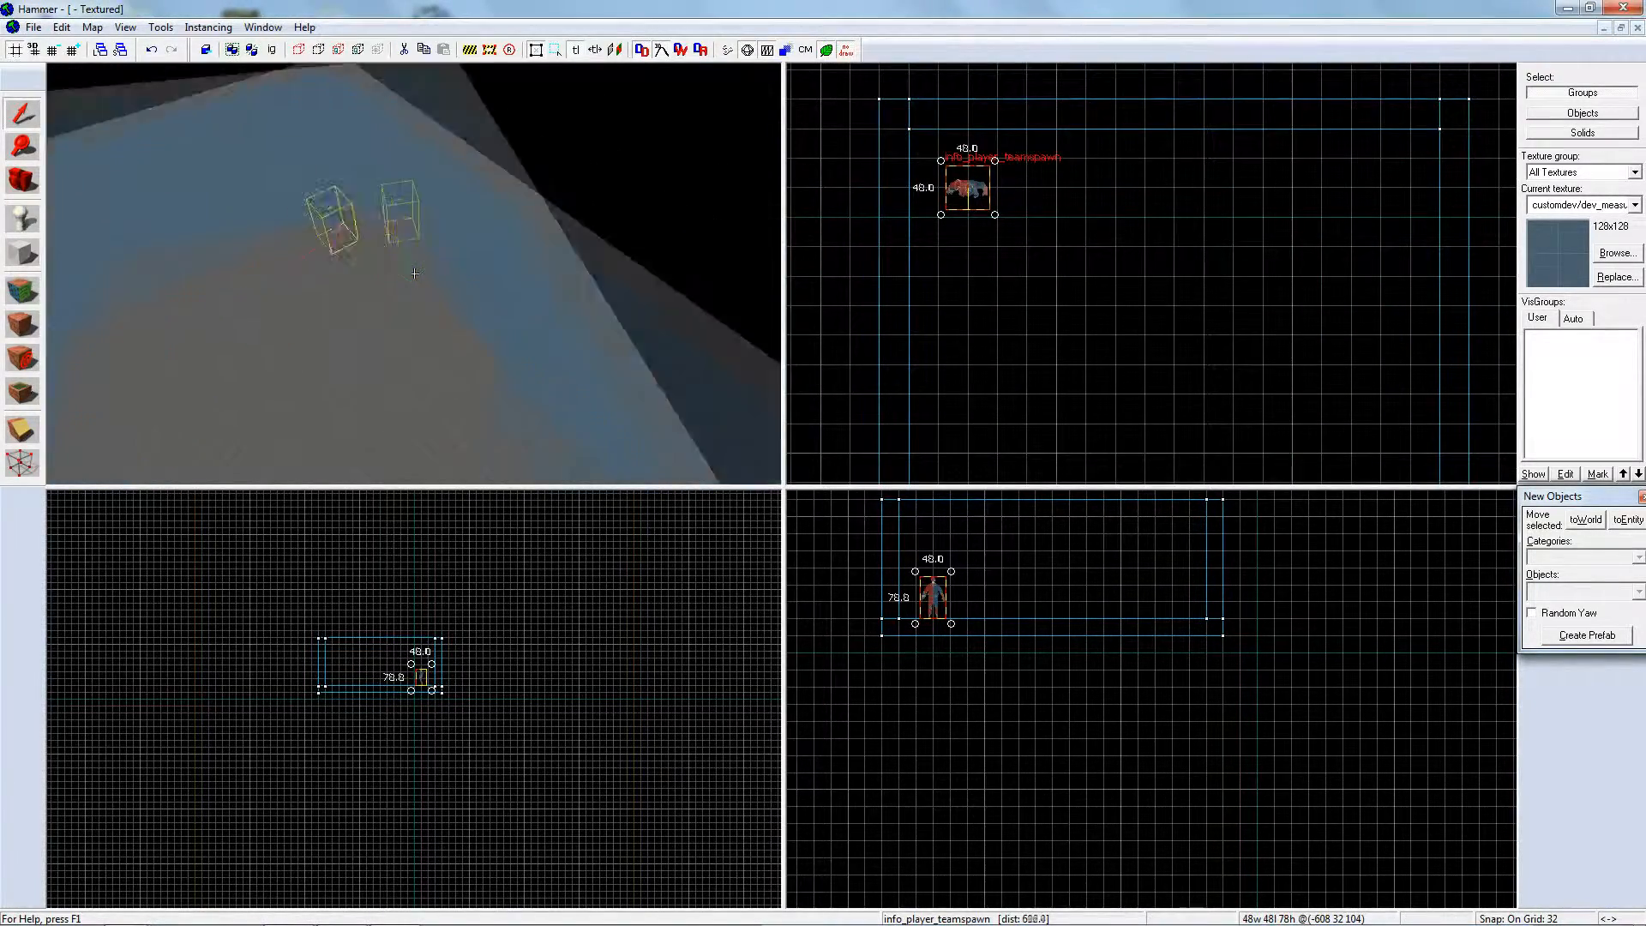
- Copy the player spawn three times in the top view to form an evenly spaced row of four along the wall
key("w")
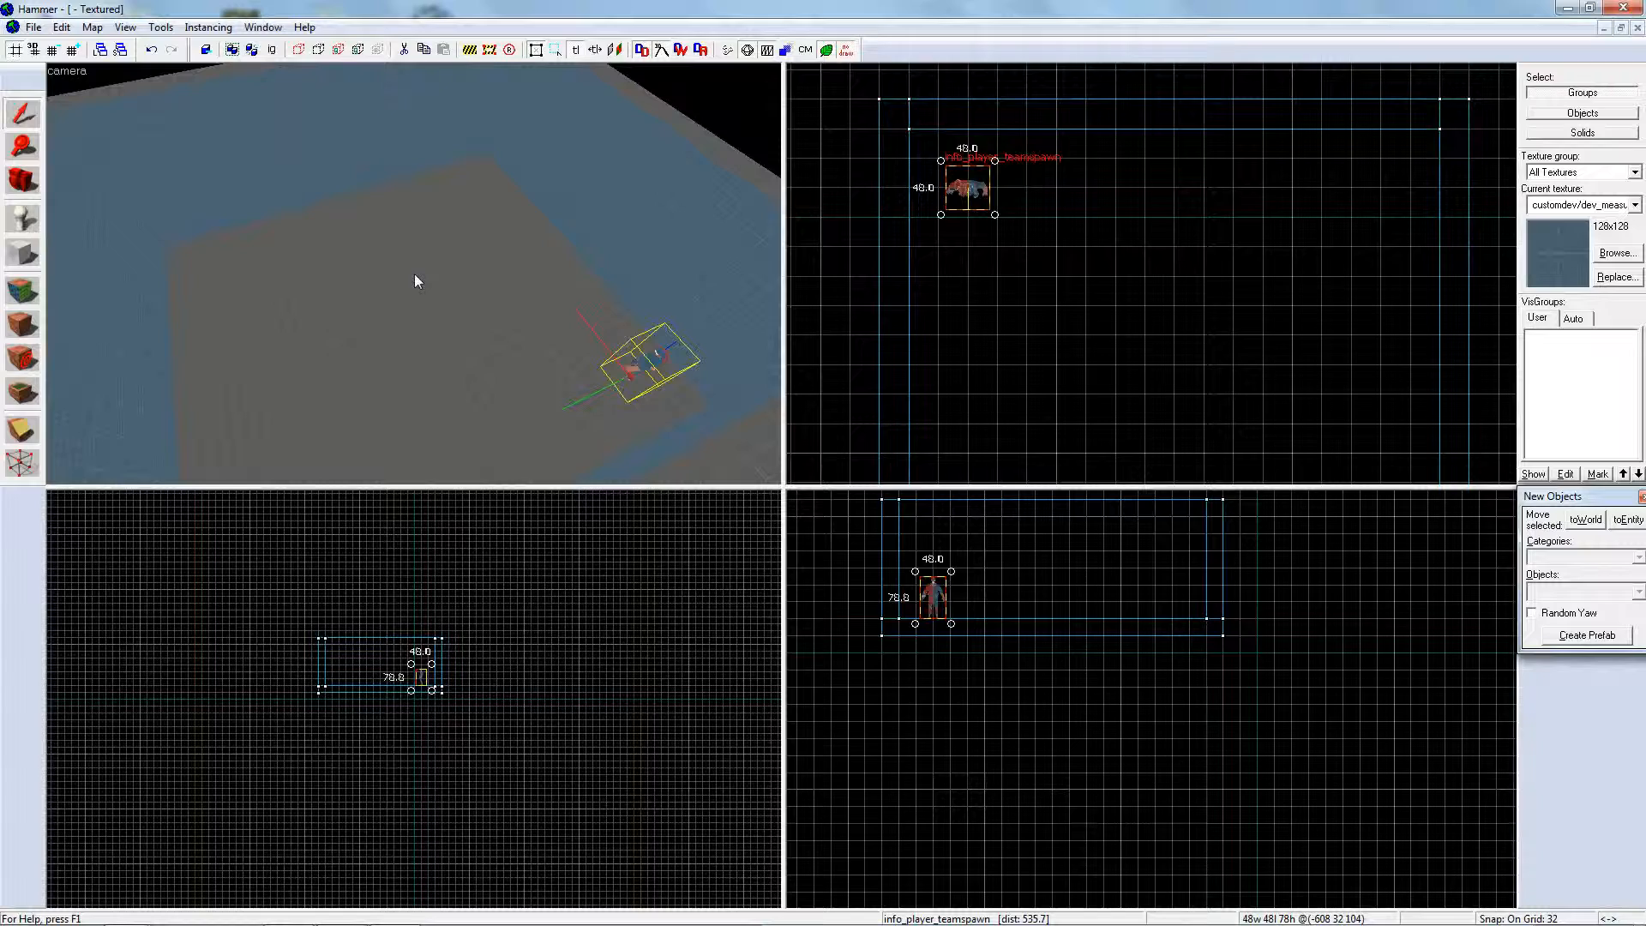
key("z")
key("w")
key("z")
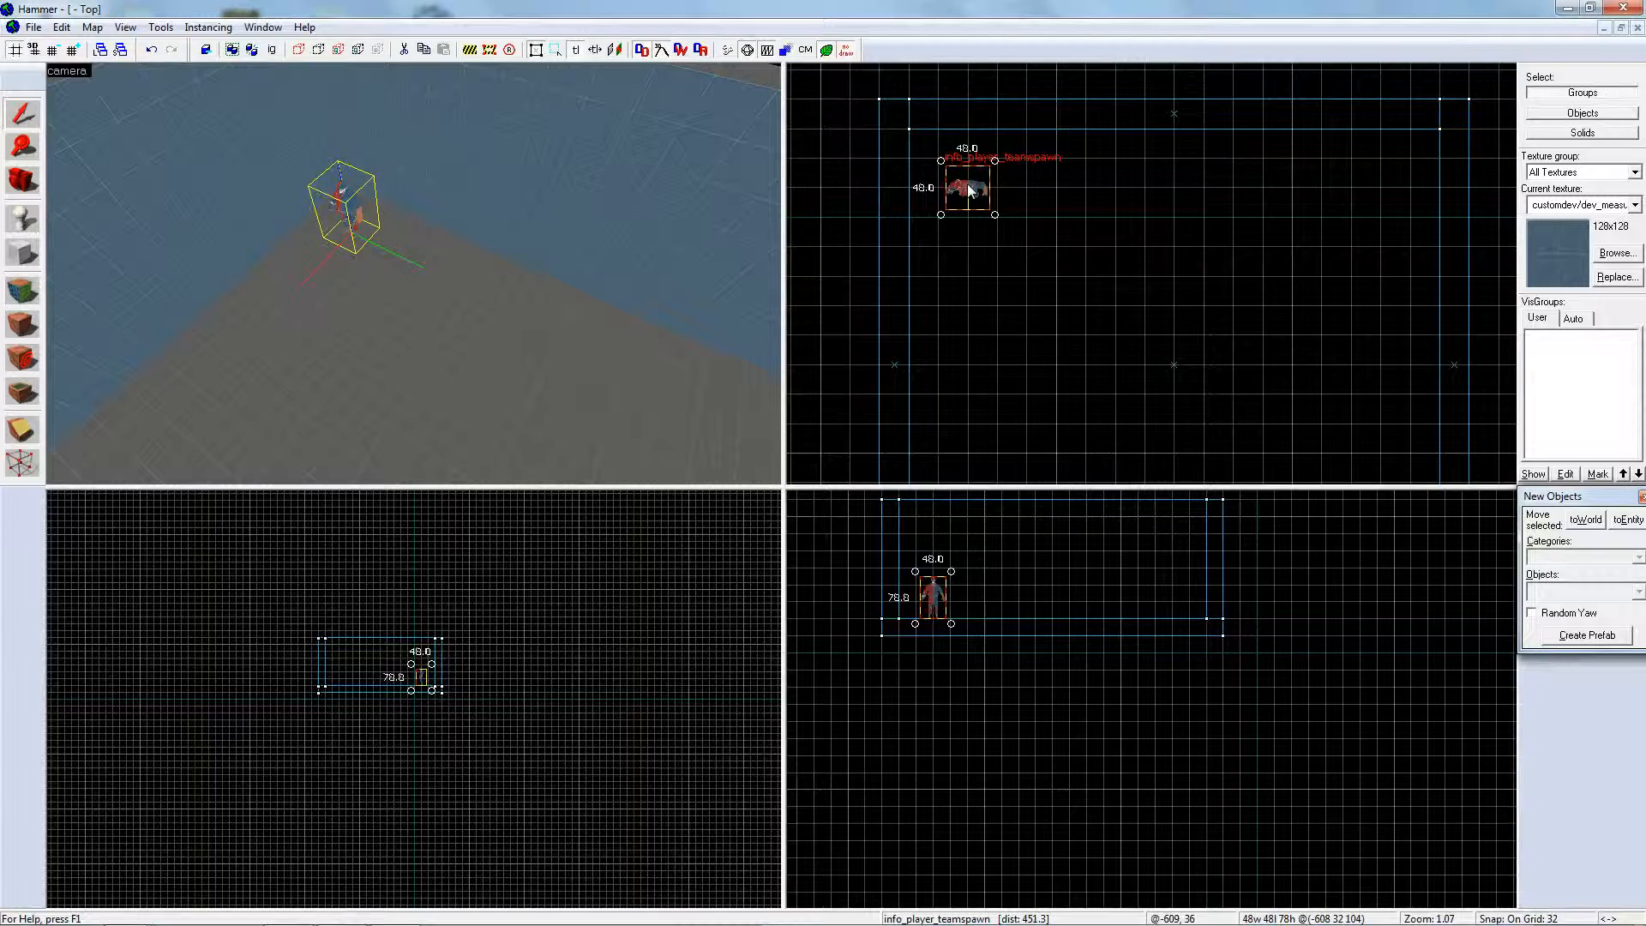
left_click_drag(969, 191, 1058, 192, "shift")
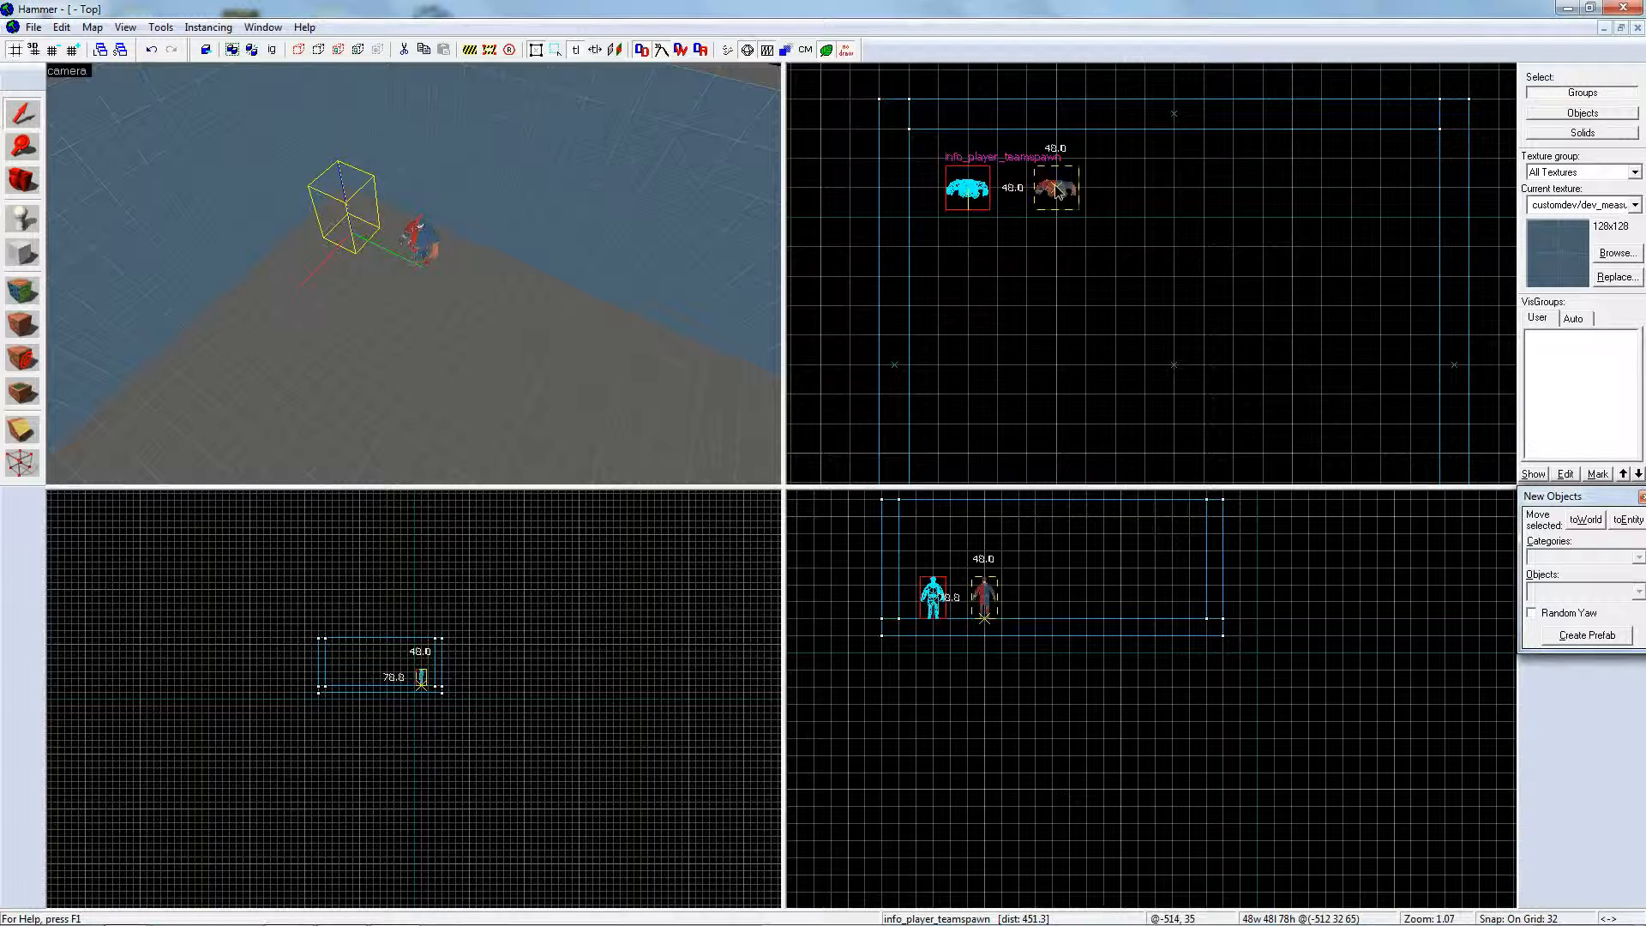
left_click(1058, 192)
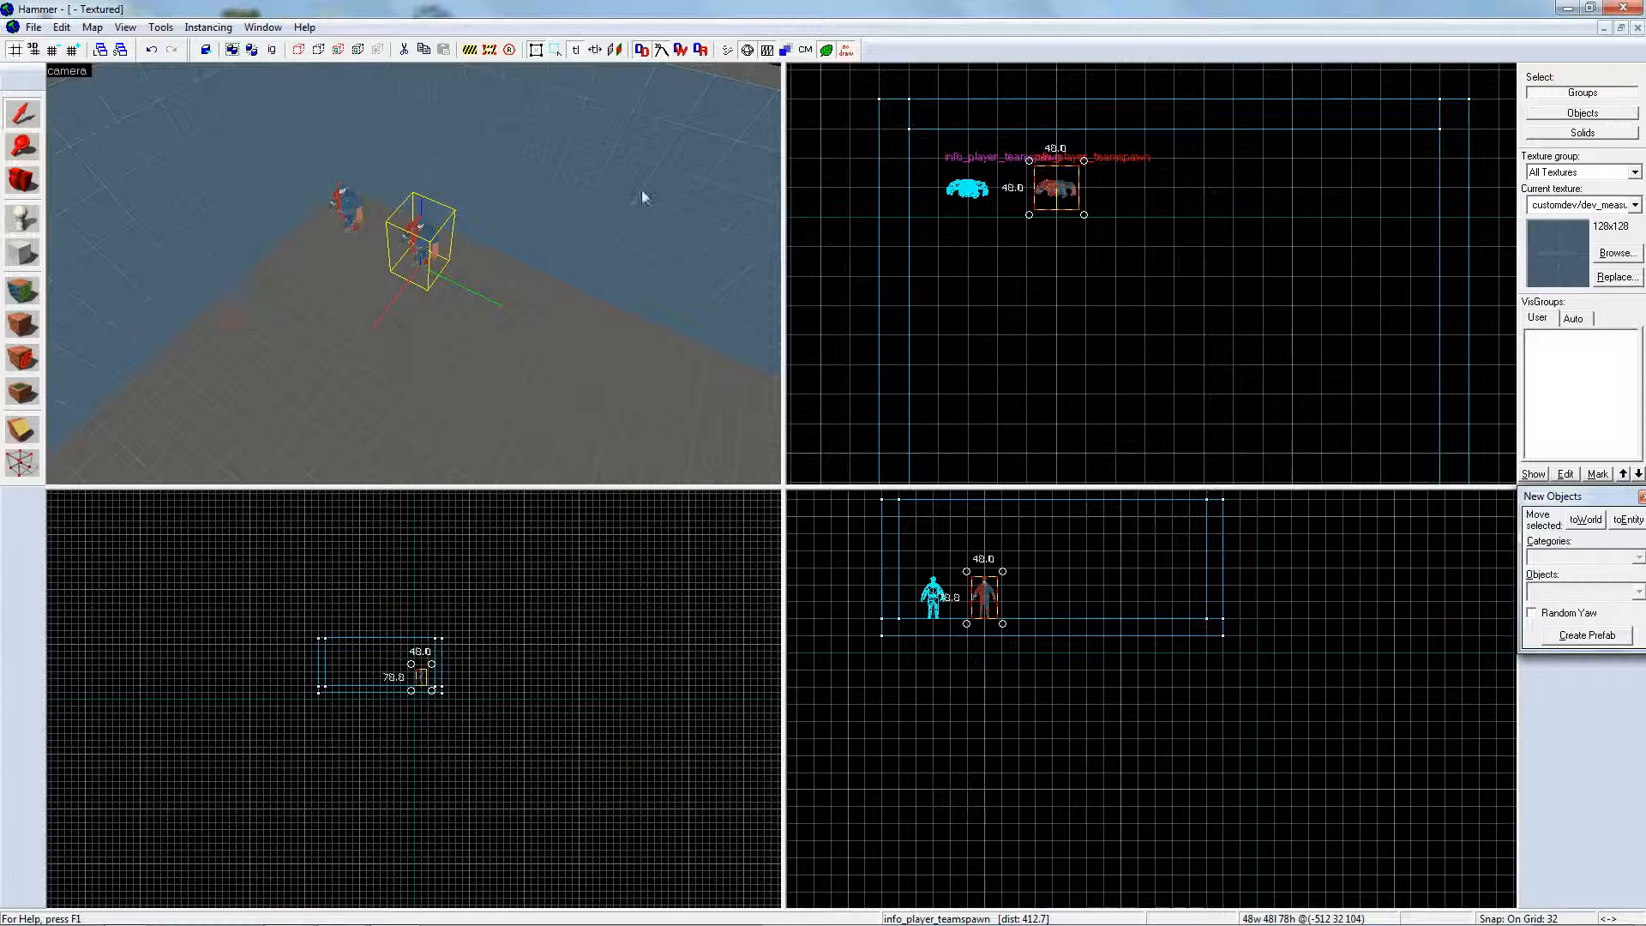
left_click_drag(1059, 186, 1153, 184, "shift")
left_click_drag(1153, 183, 1244, 180, "shift")
- Select all four player spawns and copy the row three times in the top view to form a four-by-four grid
left_click(347, 208, "ctrl")
left_click(419, 240, "ctrl")
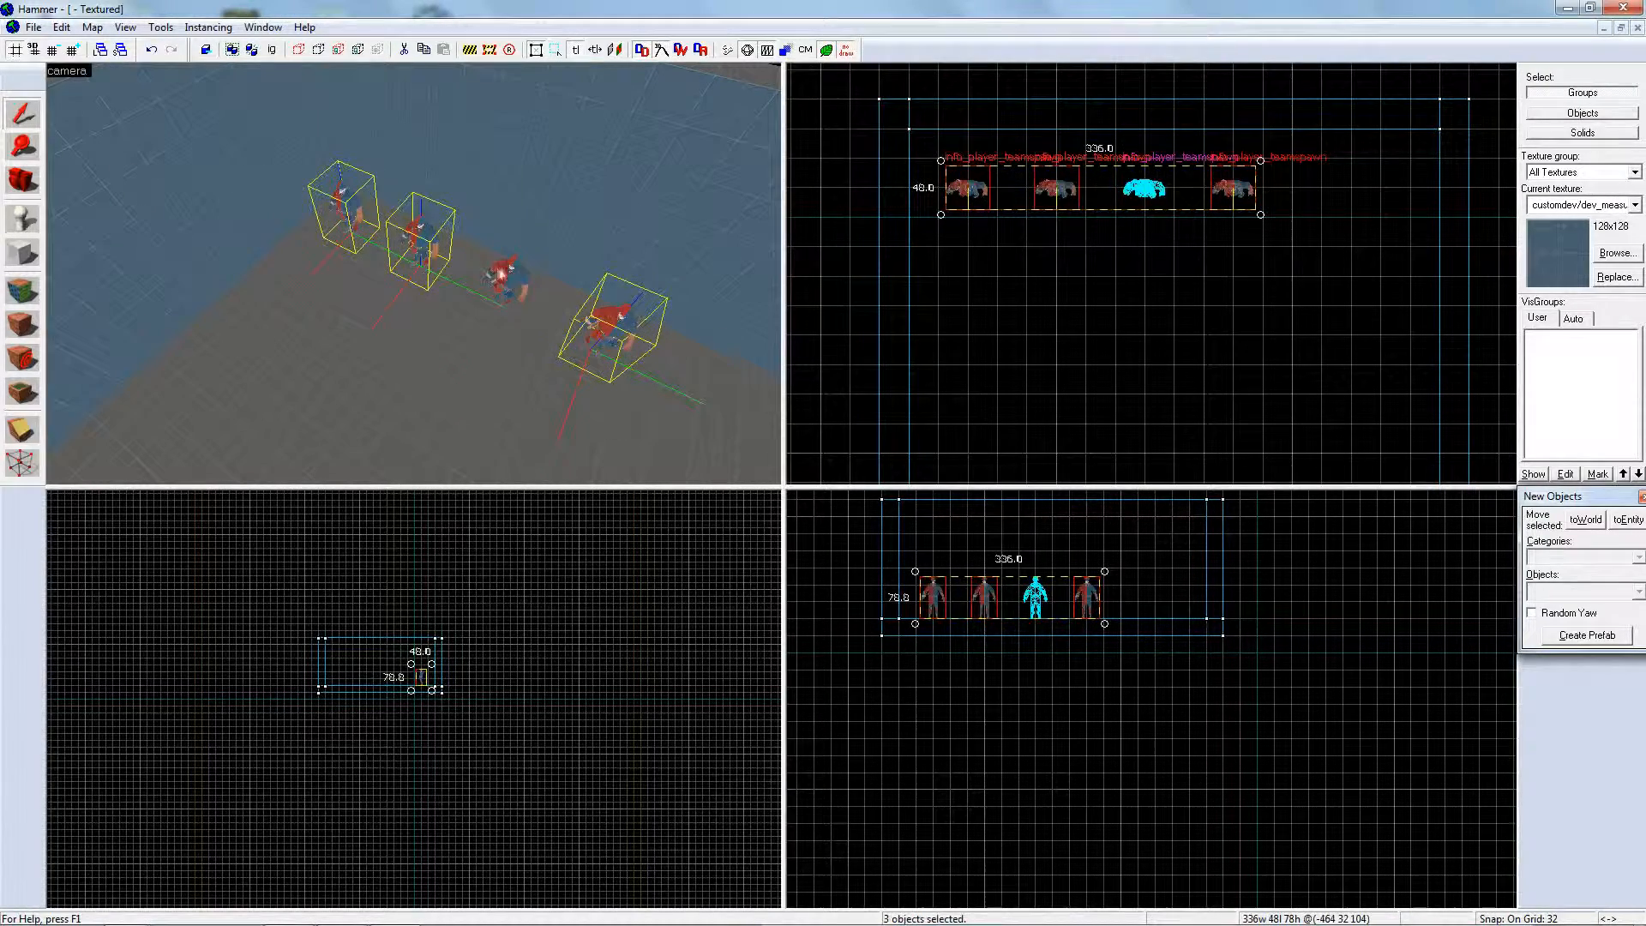
left_click(500, 272, "ctrl")
left_click_drag(1057, 196, 1057, 383, "shift")
- Select all sixteen player spawns, raise them about 3 units above the floor, and clear the selection
key("z")
key("s")
key("z")
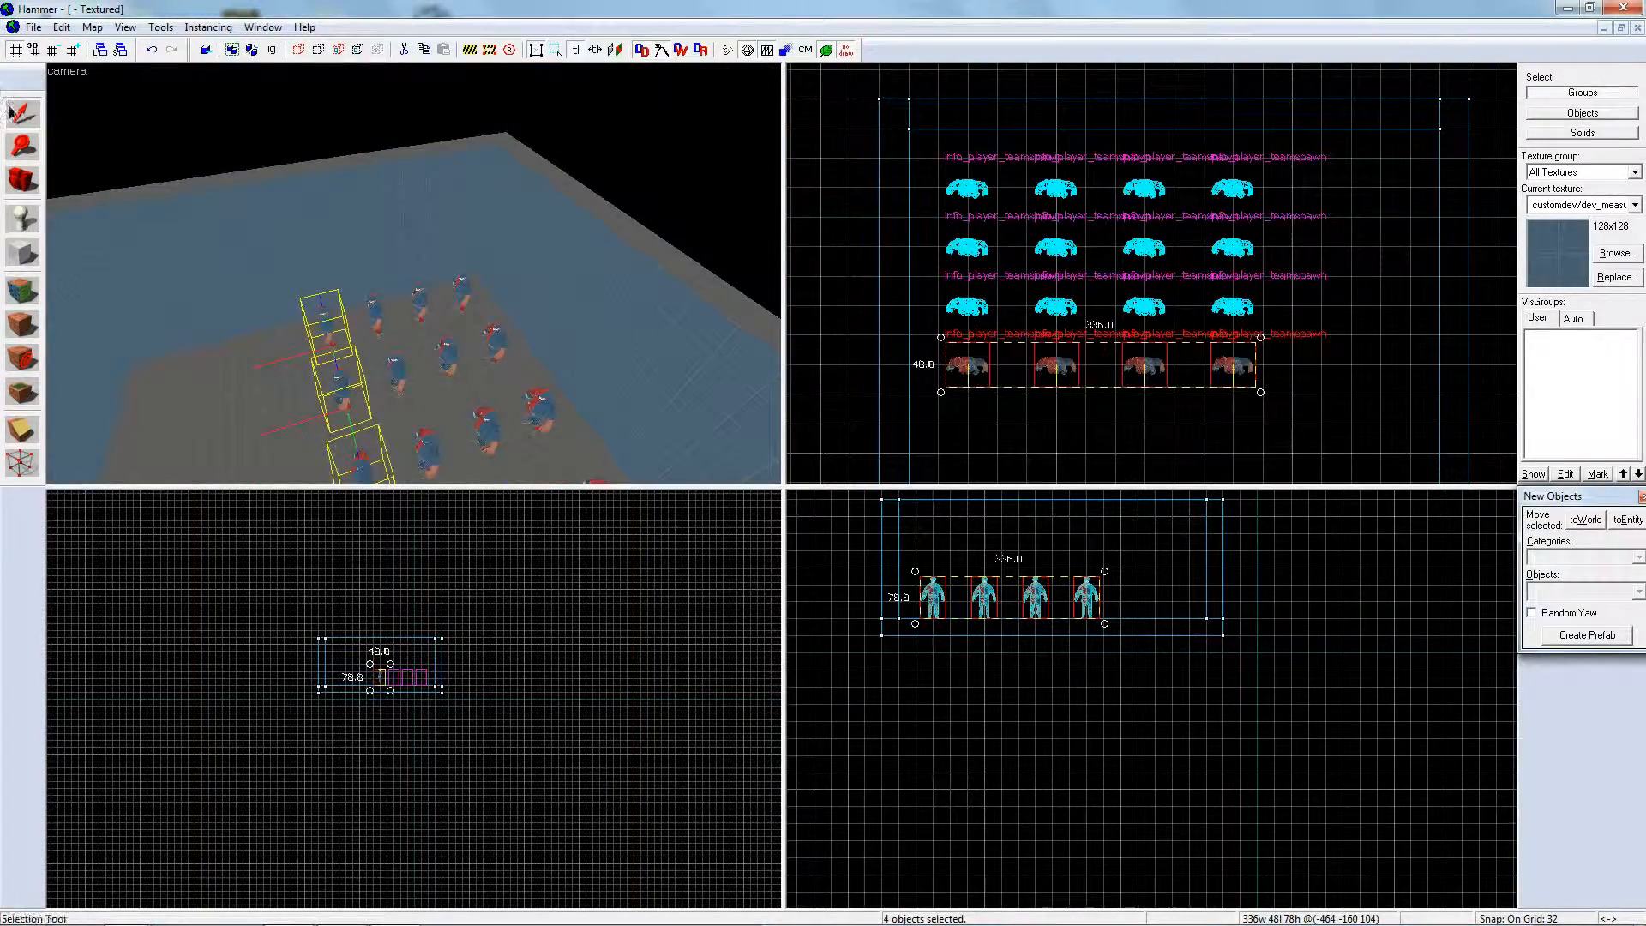
key("z")
key("a")
key("z")
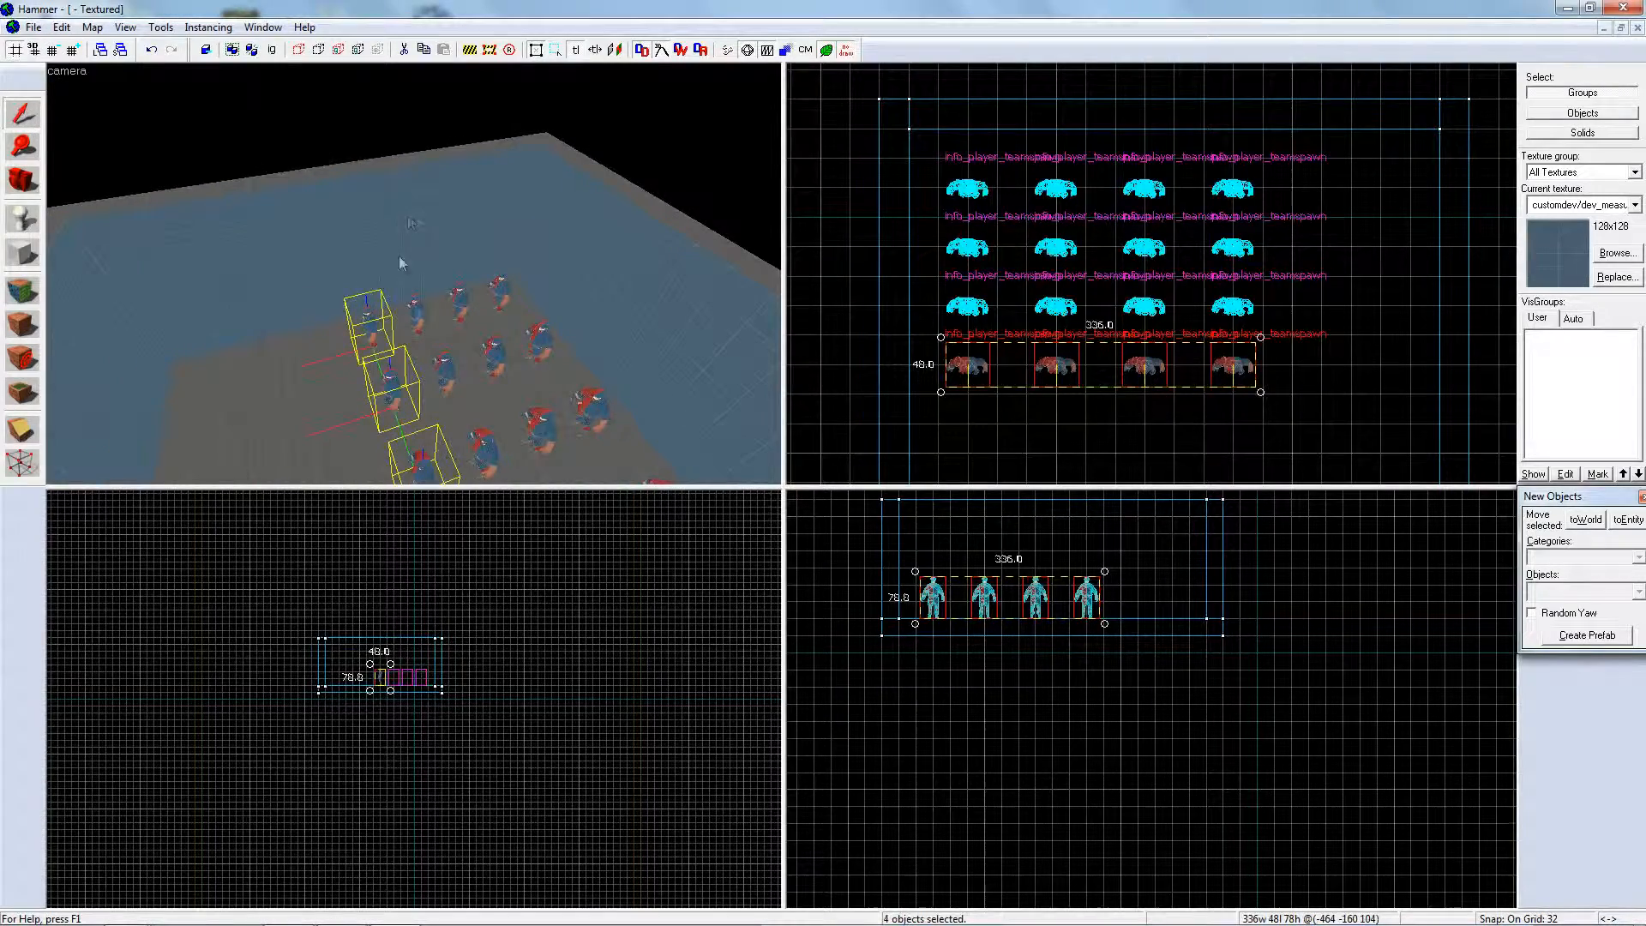
key("z")
left_click(350, 190, "ctrl")
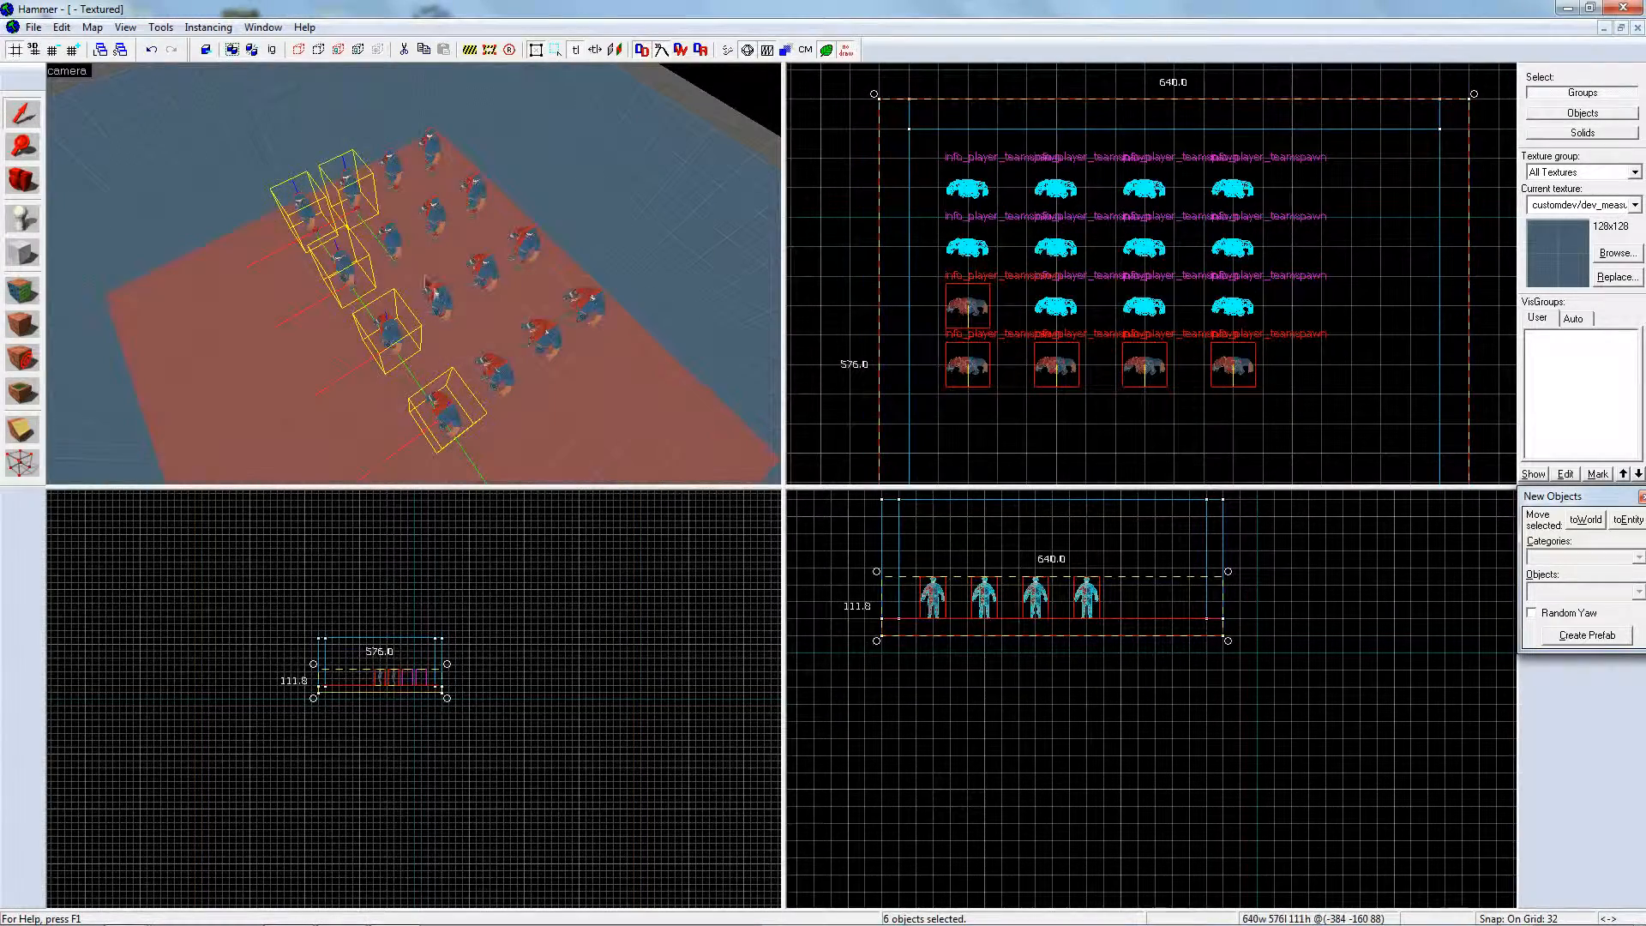
left_click(390, 244, "ctrl")
left_click(446, 304, "ctrl")
left_click(507, 364, "ctrl")
left_click(543, 334, "ctrl")
left_click(480, 266, "ctrl")
left_click(433, 214, "ctrl")
left_click(390, 171, "ctrl")
left_click(431, 150, "ctrl")
left_click(480, 201, "ctrl")
left_click(525, 240, "ctrl")
left_click(596, 304, "ctrl")
scroll(999, 672, "up", 6)
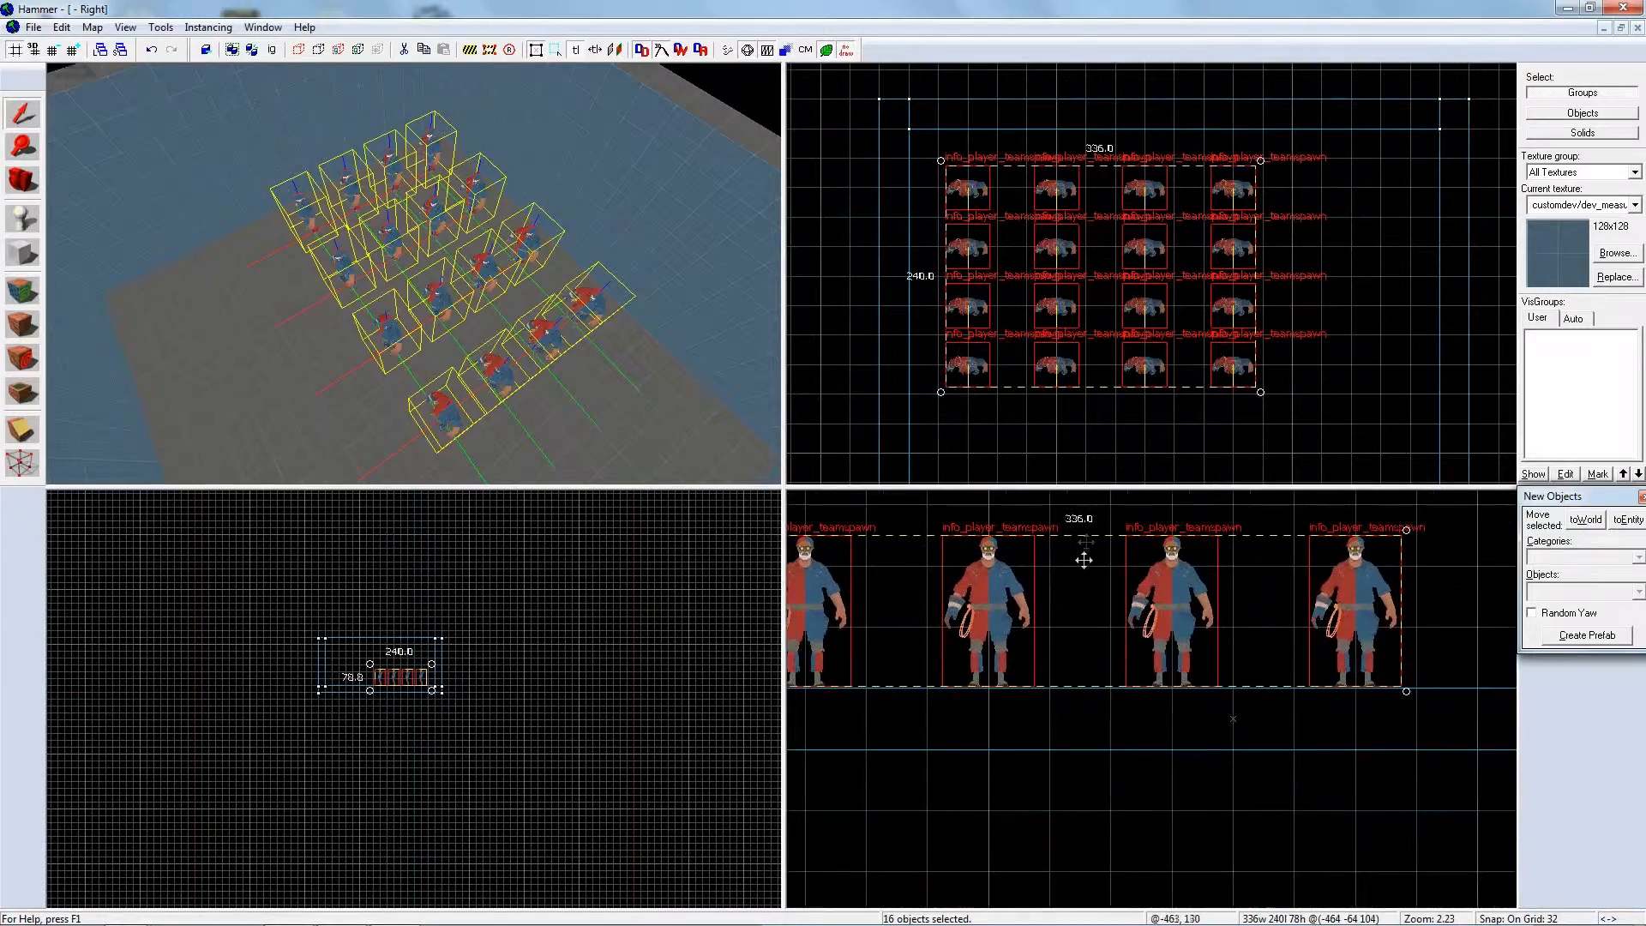
mouse_move(1066, 604)
left_mouse_down()
mouse_move(1064, 553)
mouse_move(1065, 599)
left_mouse_up()
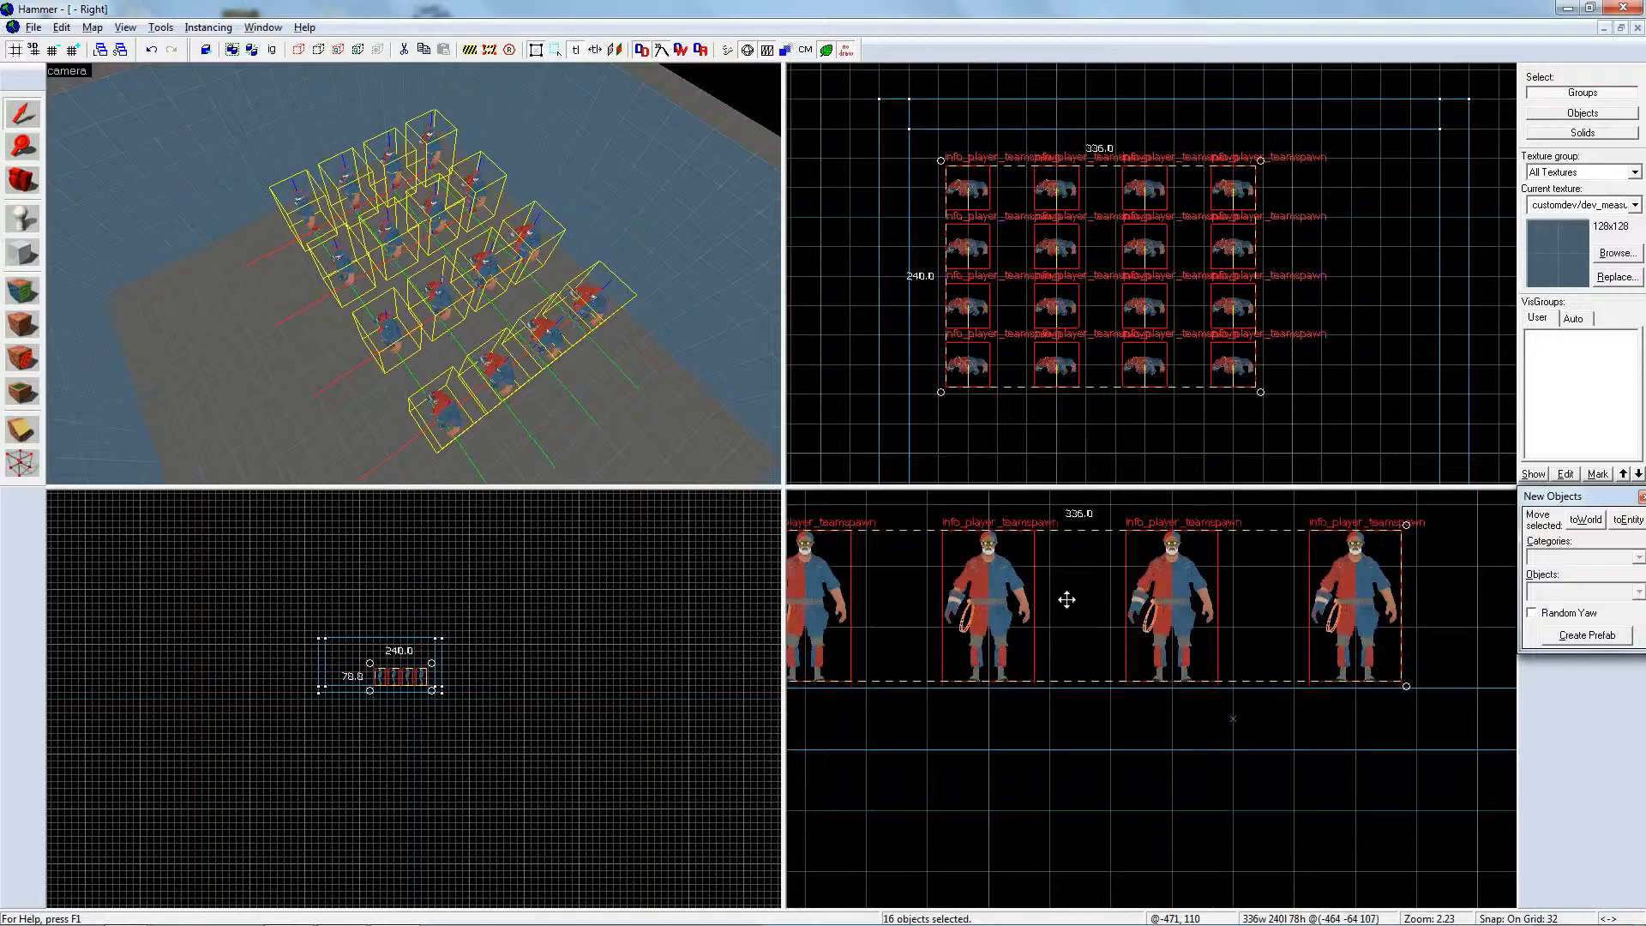
key("Escape")
- Examine the spawn grid and the surrounding room from several angles in the 3D view
key("z")
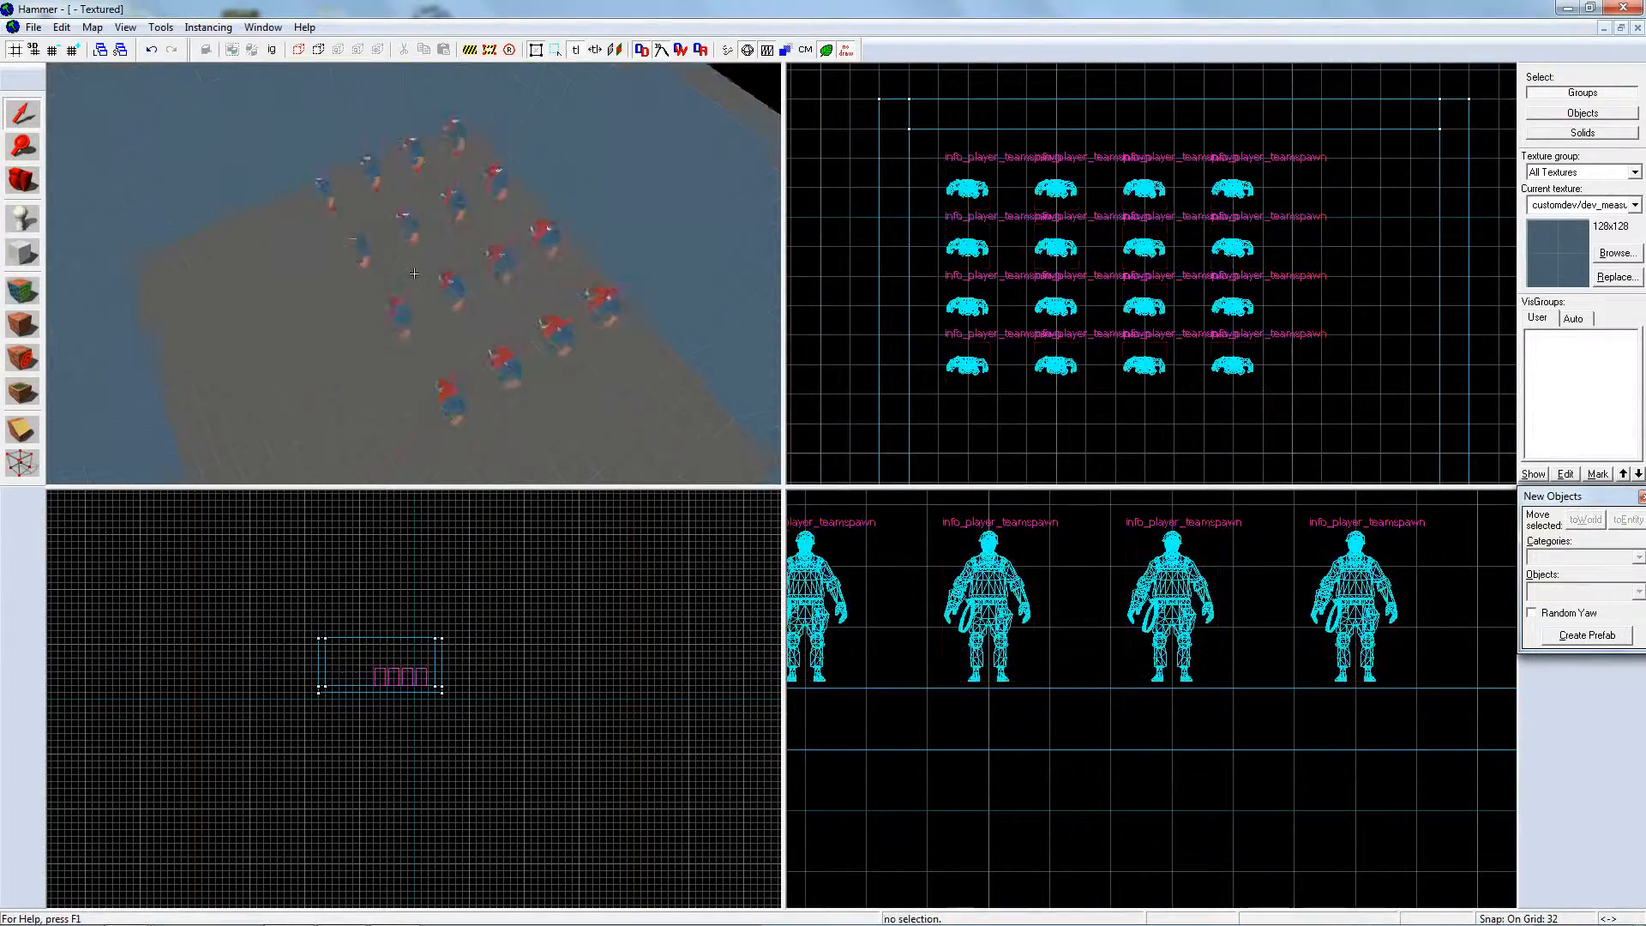
key("w")
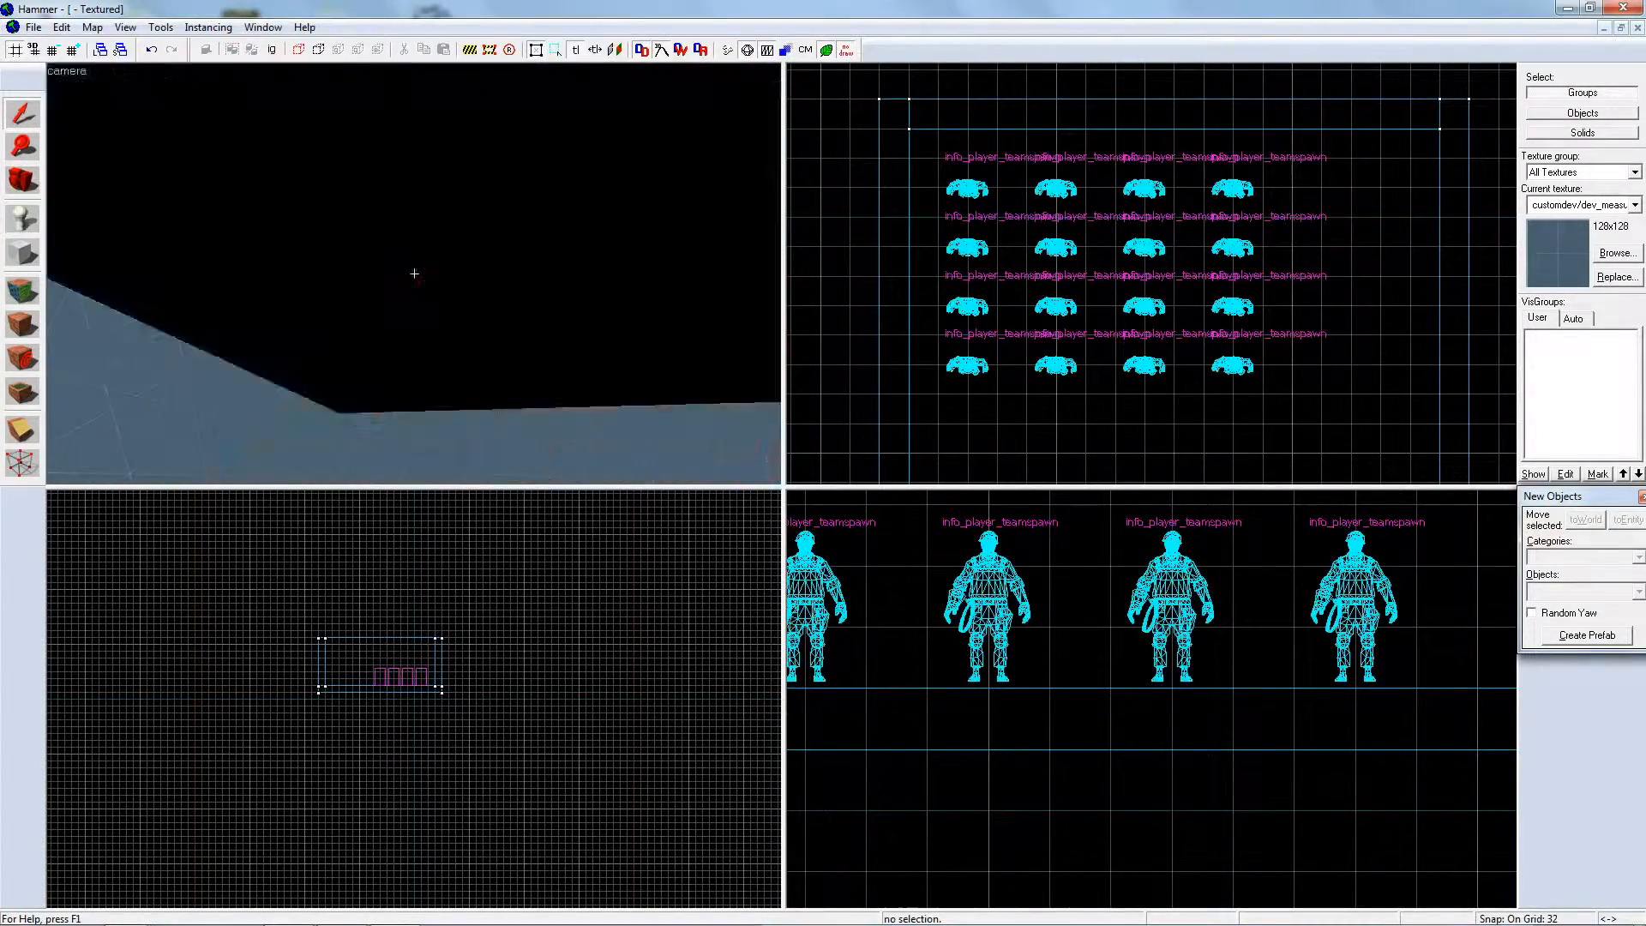
key("w")
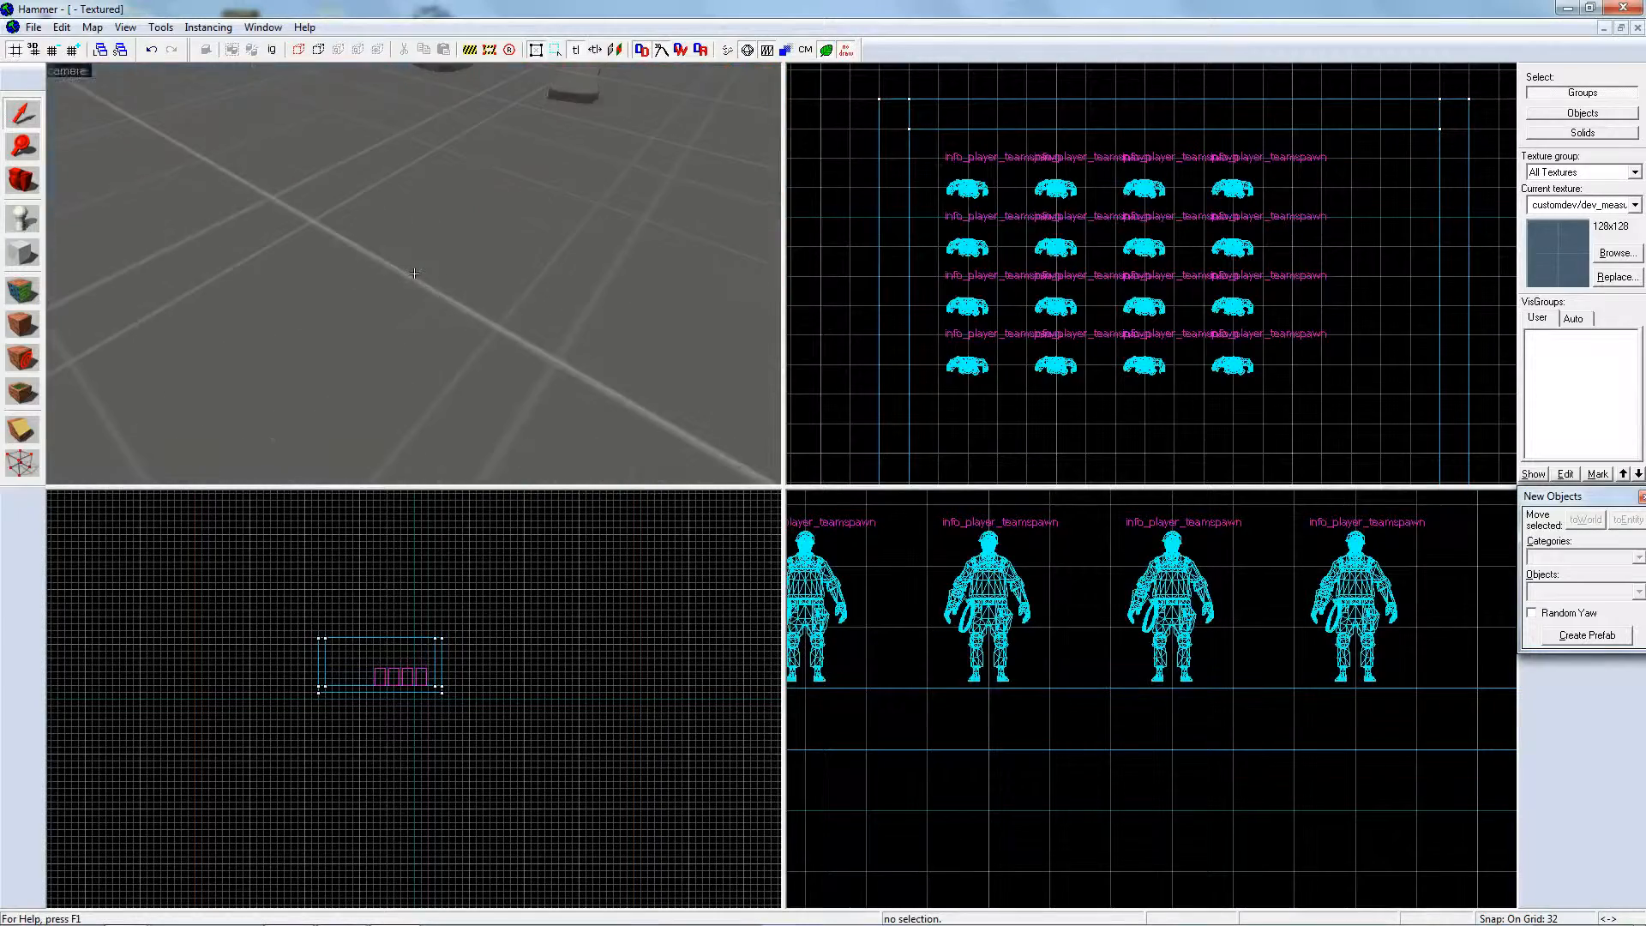
key("s")
key("s")
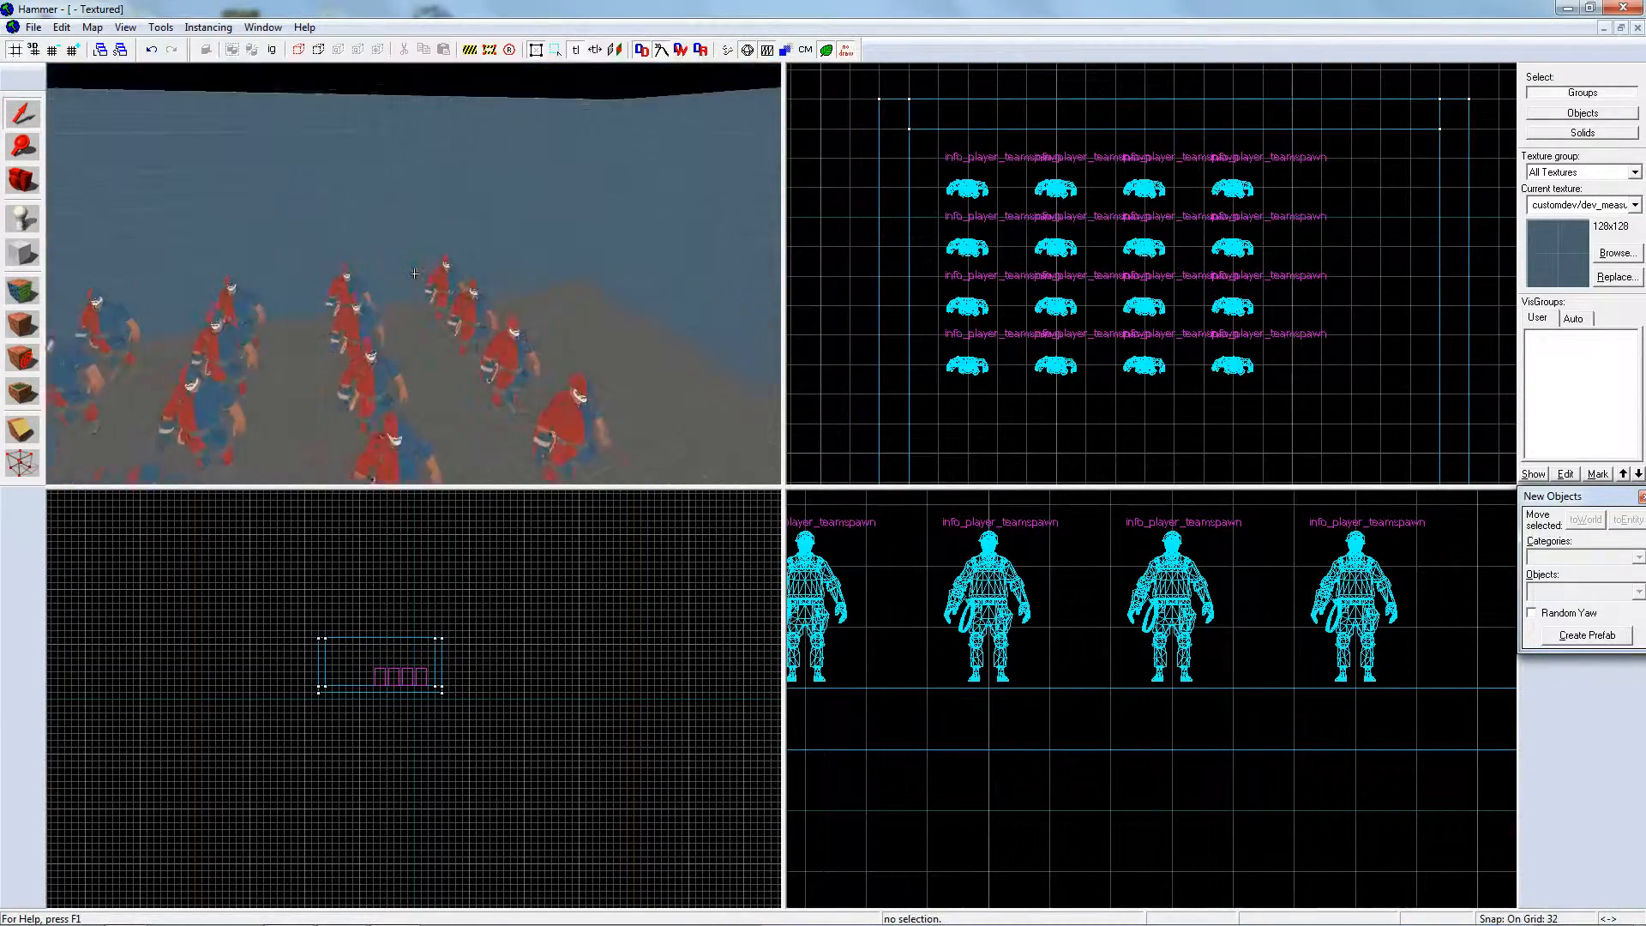
key("z")
key("s")
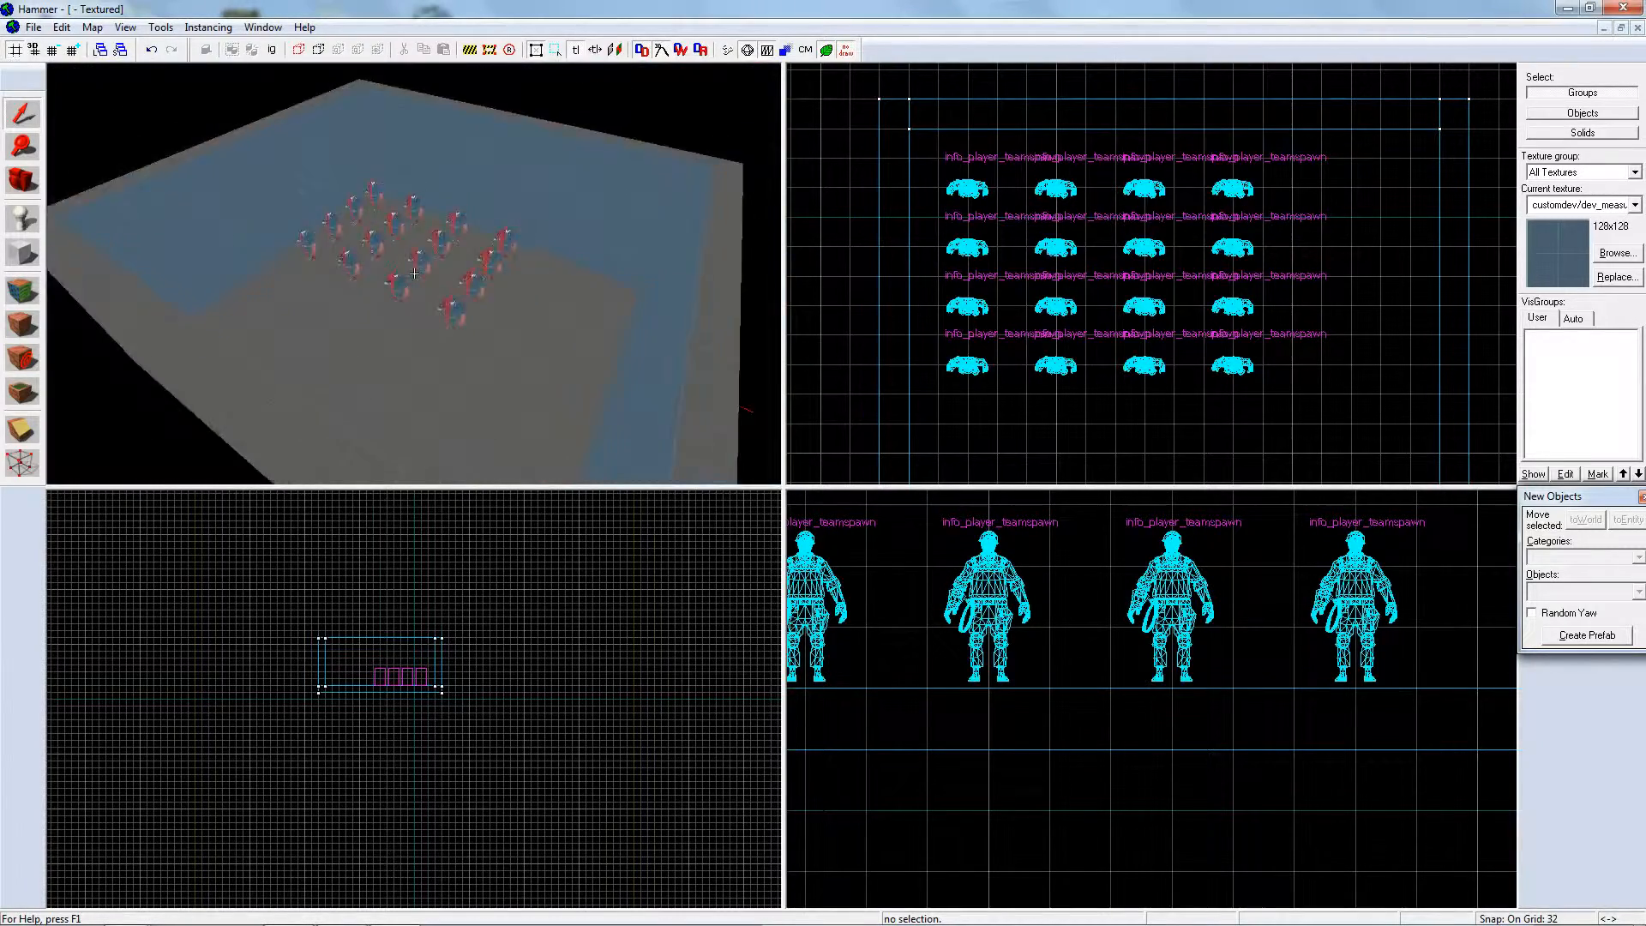
key("d")
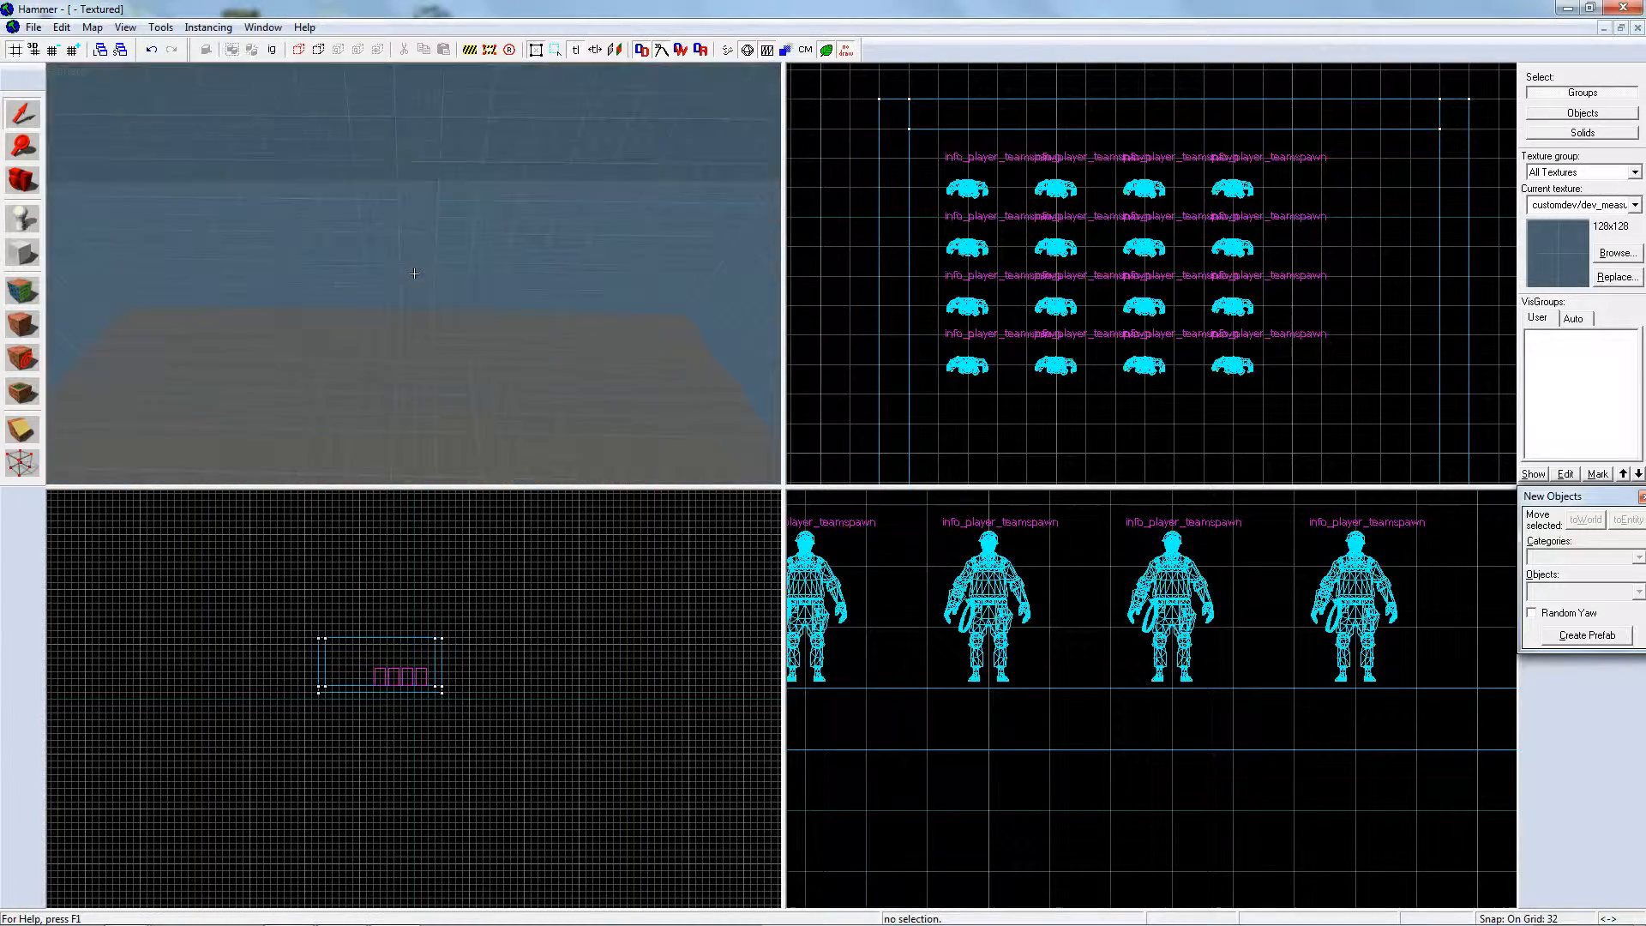
key("z")
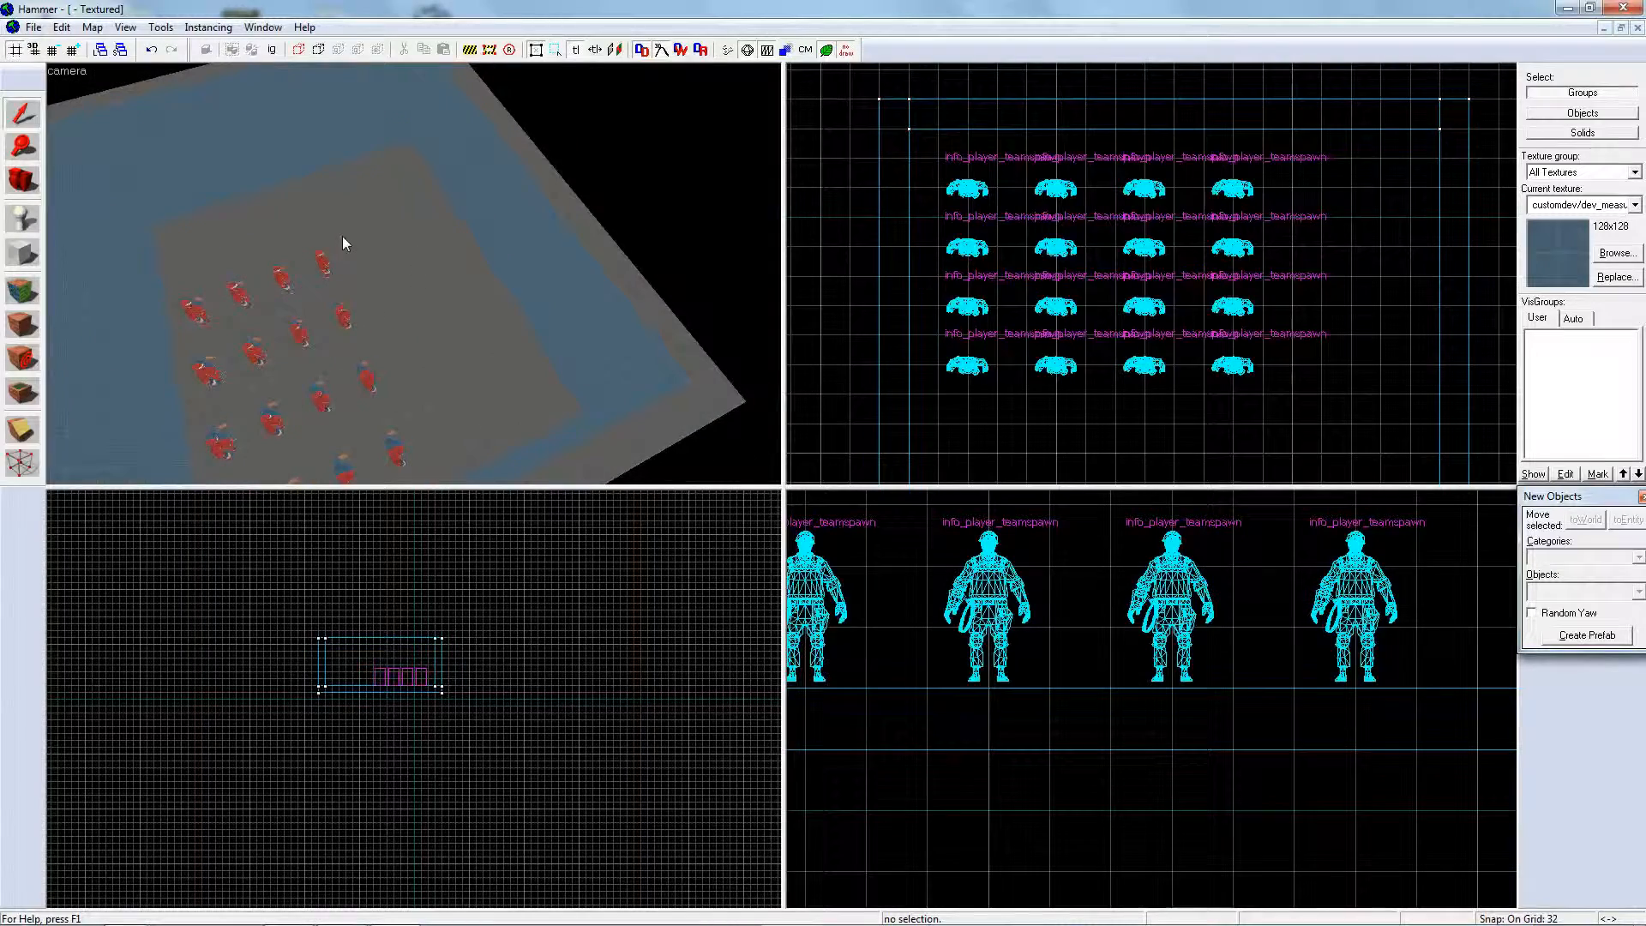
key("z")
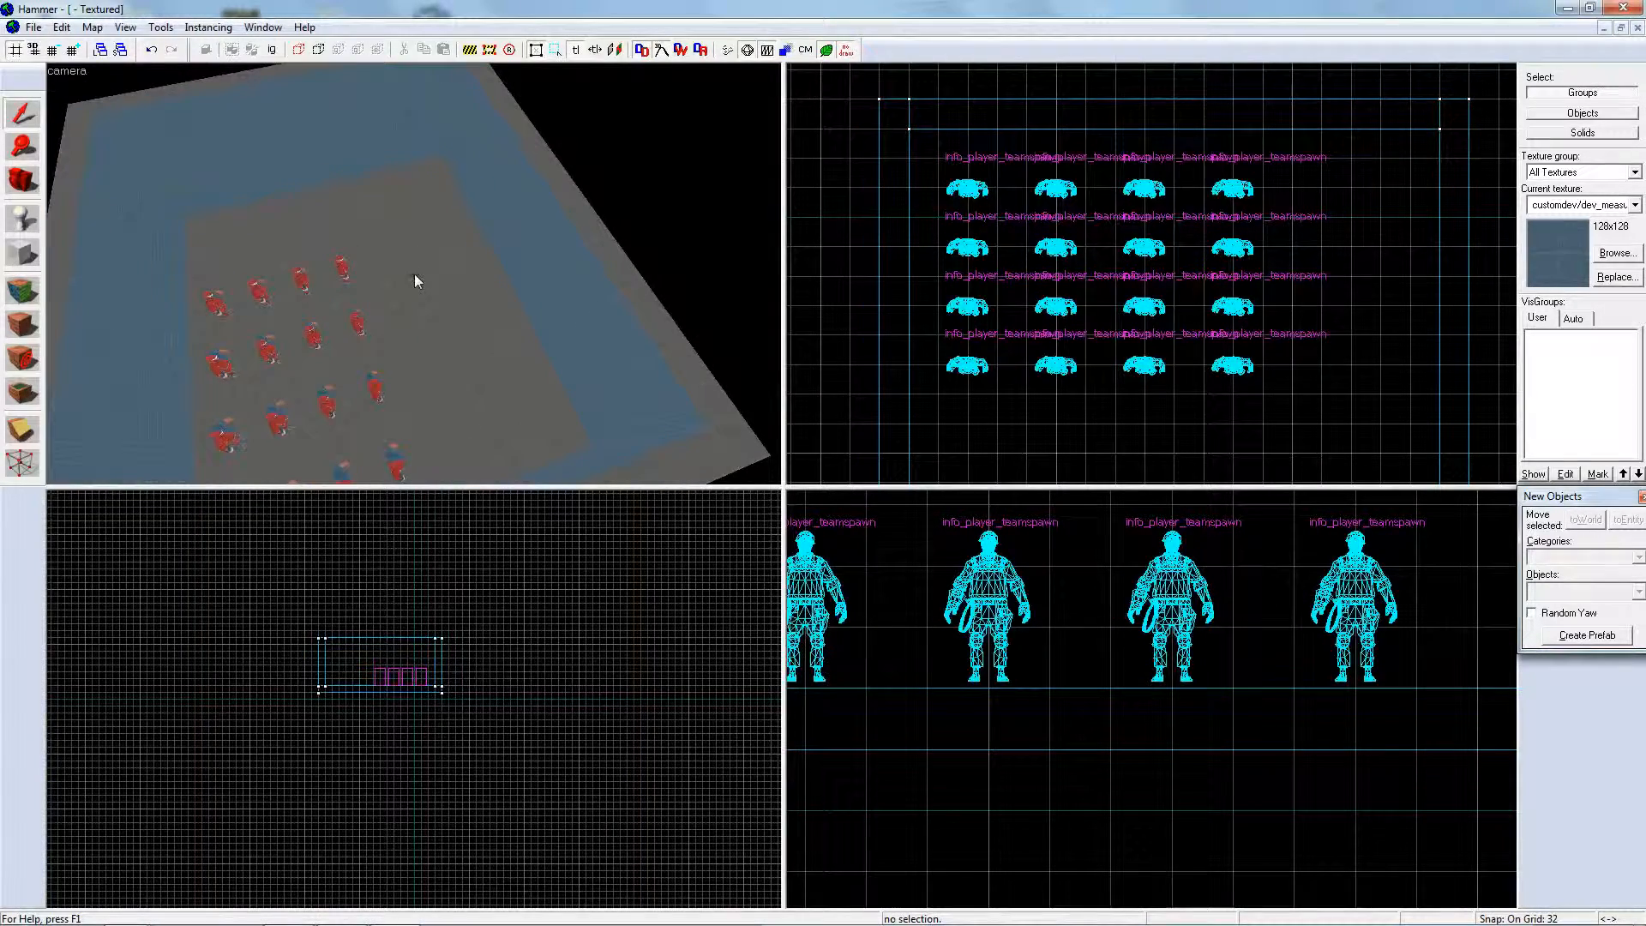
key("z")
key("z")
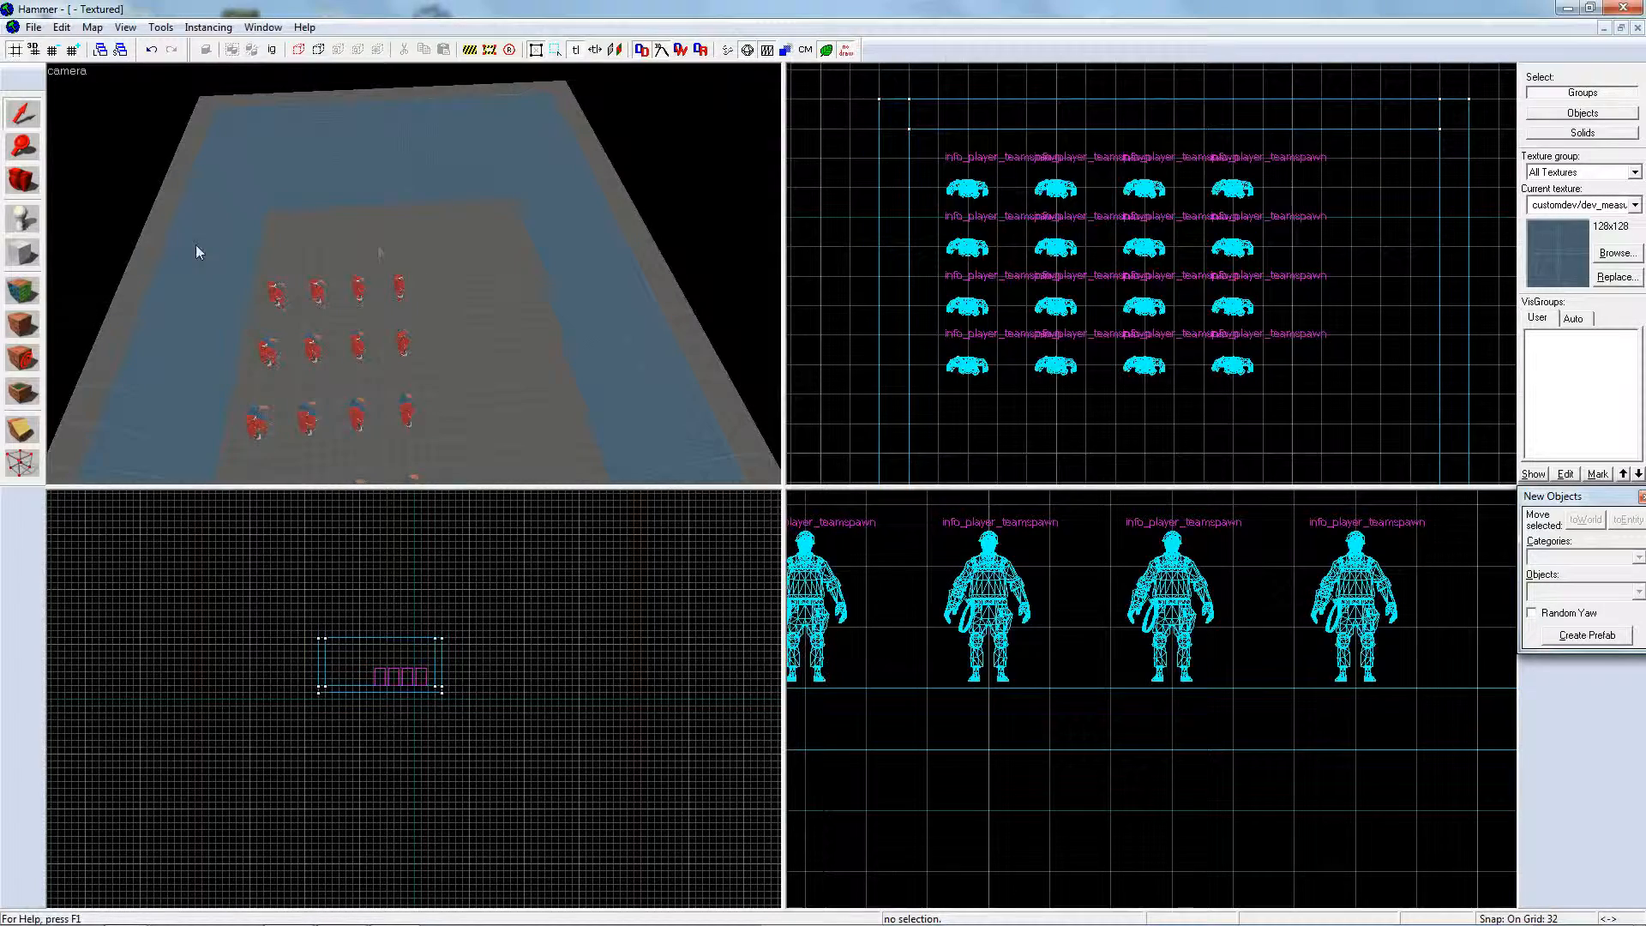
- Draw a 576 by 512 block outline covering the room's inner floor area in the top view
scroll(300, 272, "down", 4)
scroll(893, 252, "down", 3)
left_click(23, 253)
left_click_drag(899, 183, 1213, 453)
- Extend the block outline to a height of about 124 units in the front view and create the block
key("z")
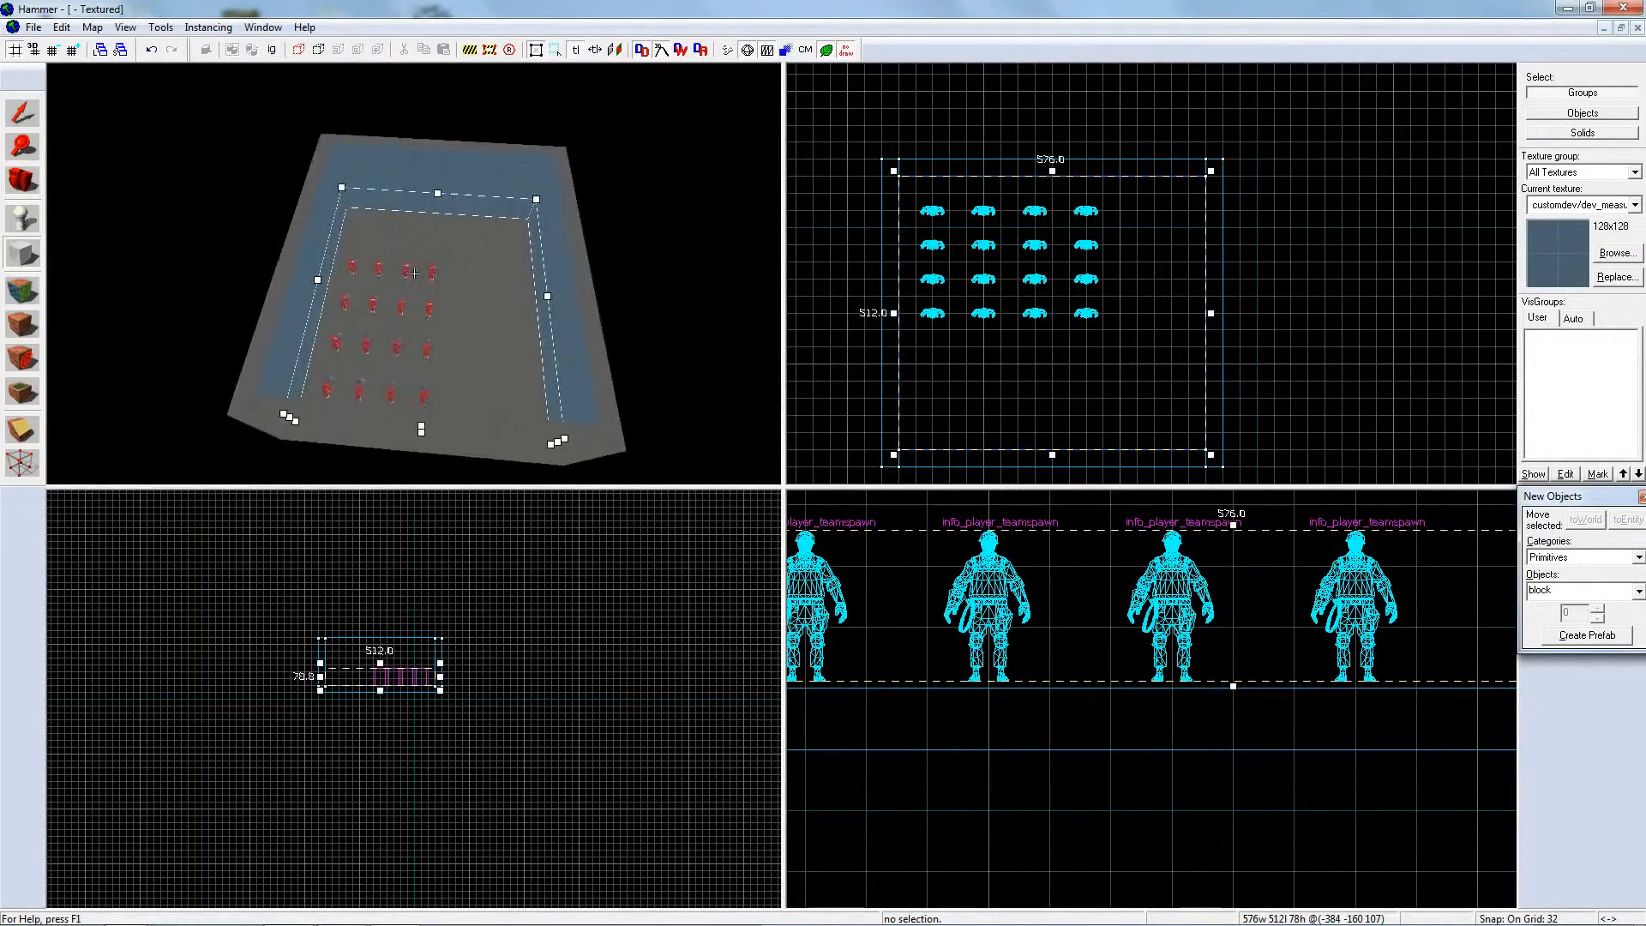
key("w")
left_click_drag(380, 664, 381, 659)
key("z")
key("d")
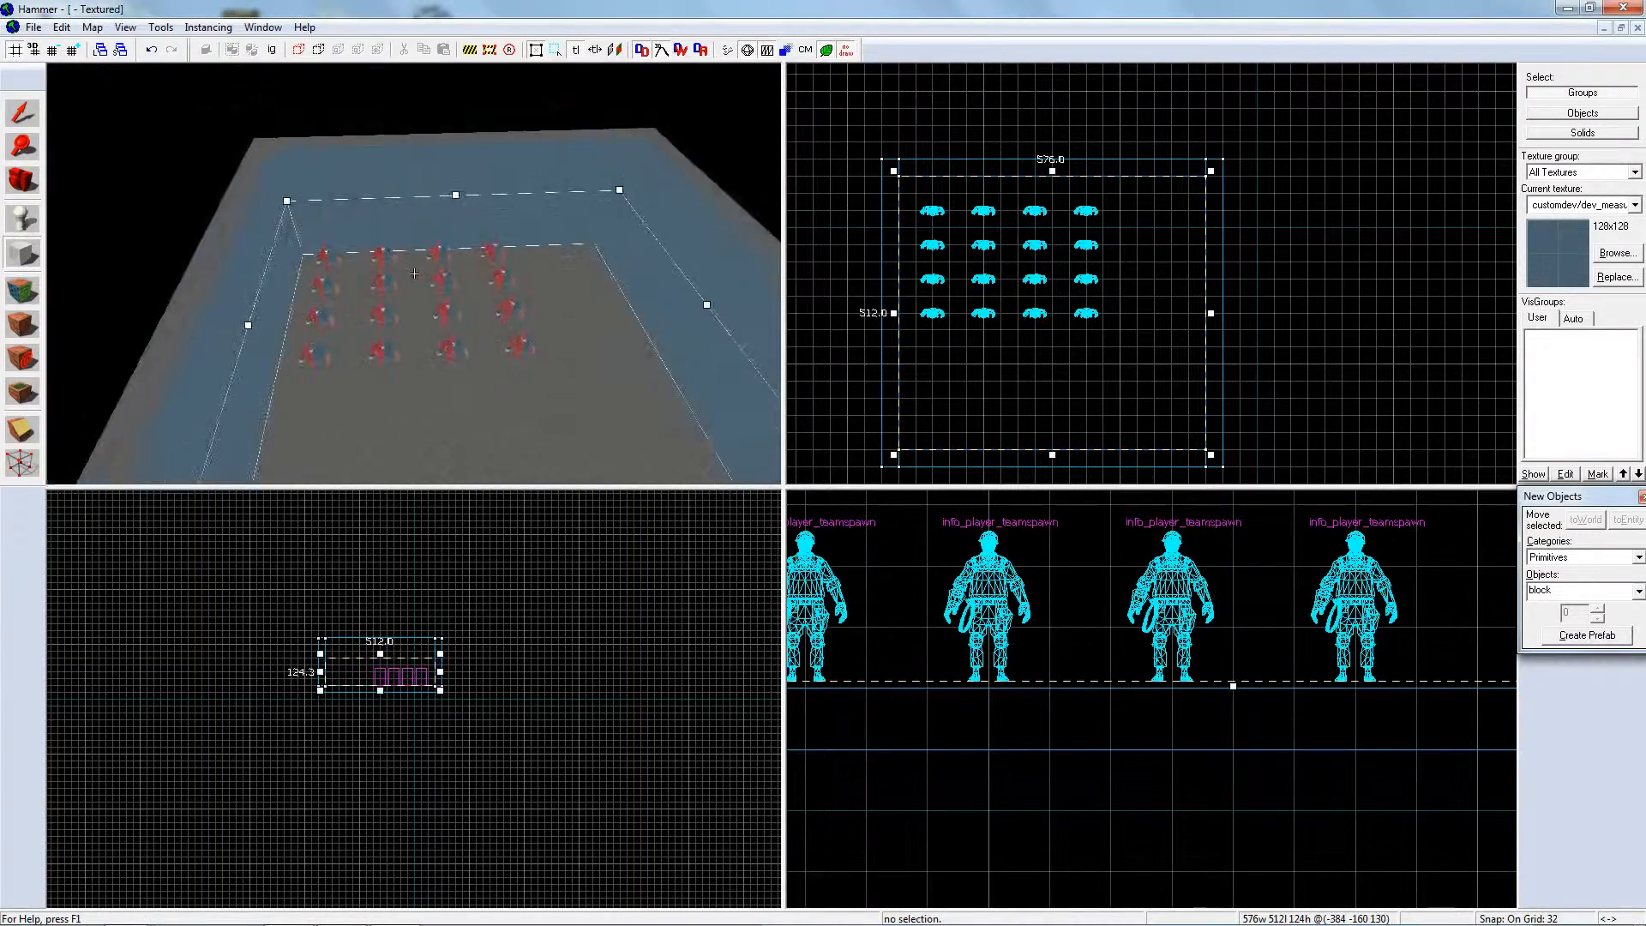
key("z")
left_click_drag(381, 656, 383, 657)
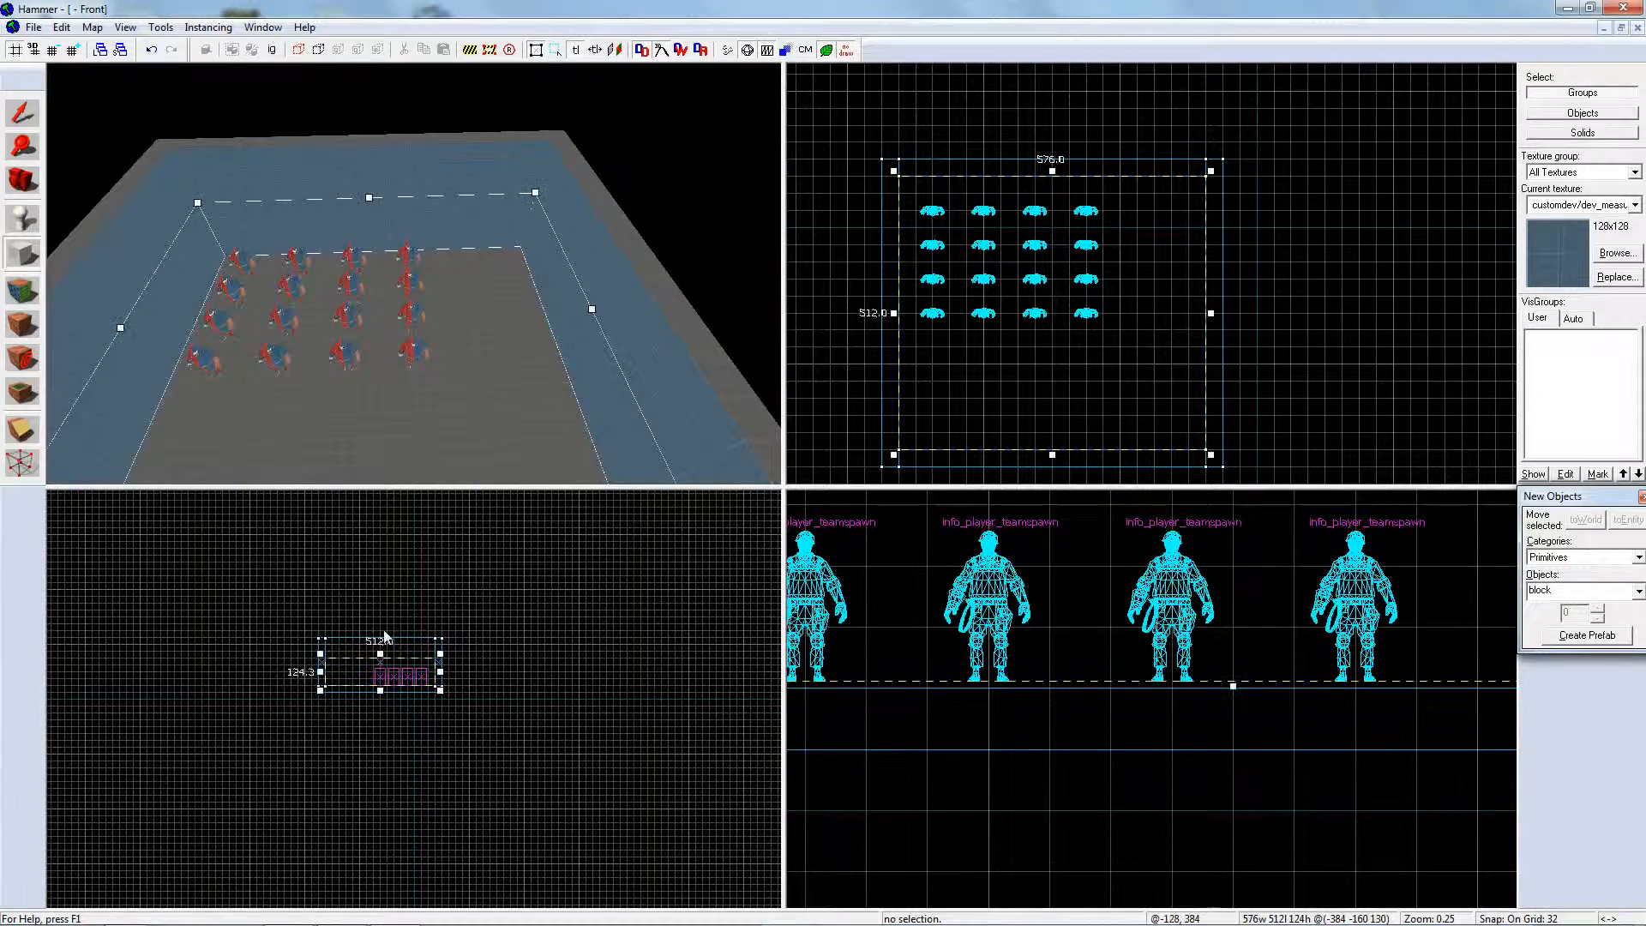
scroll(407, 656, "up", 3)
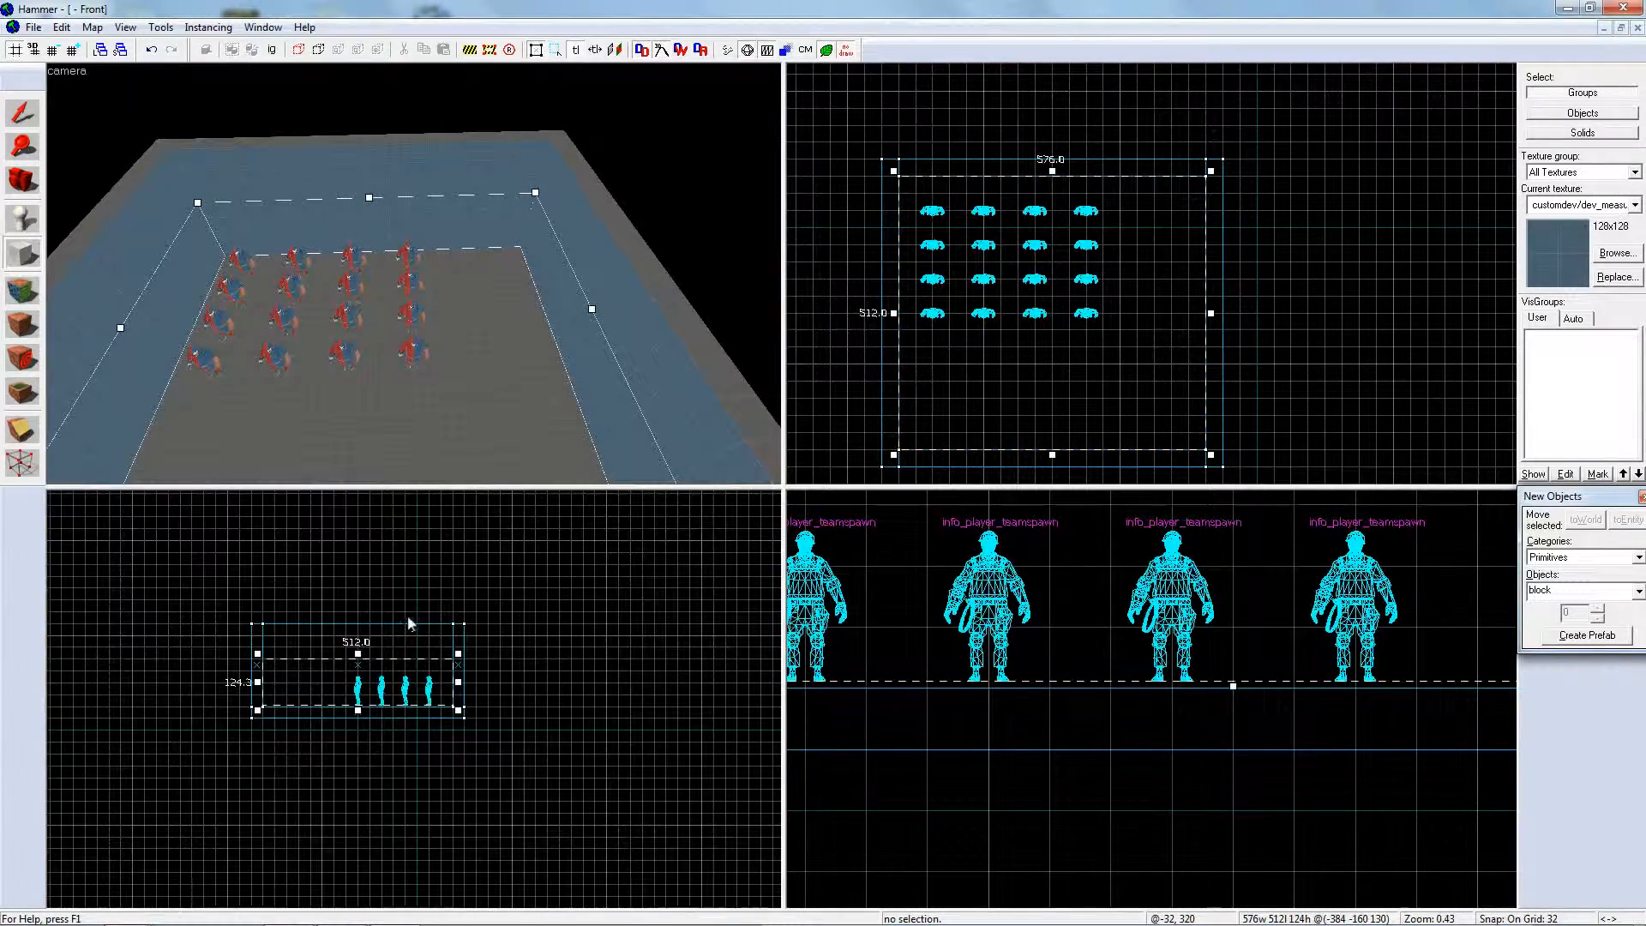
key("Return")
- Apply the tools/toolstrigger texture to all faces of the new block
key("shift+a")
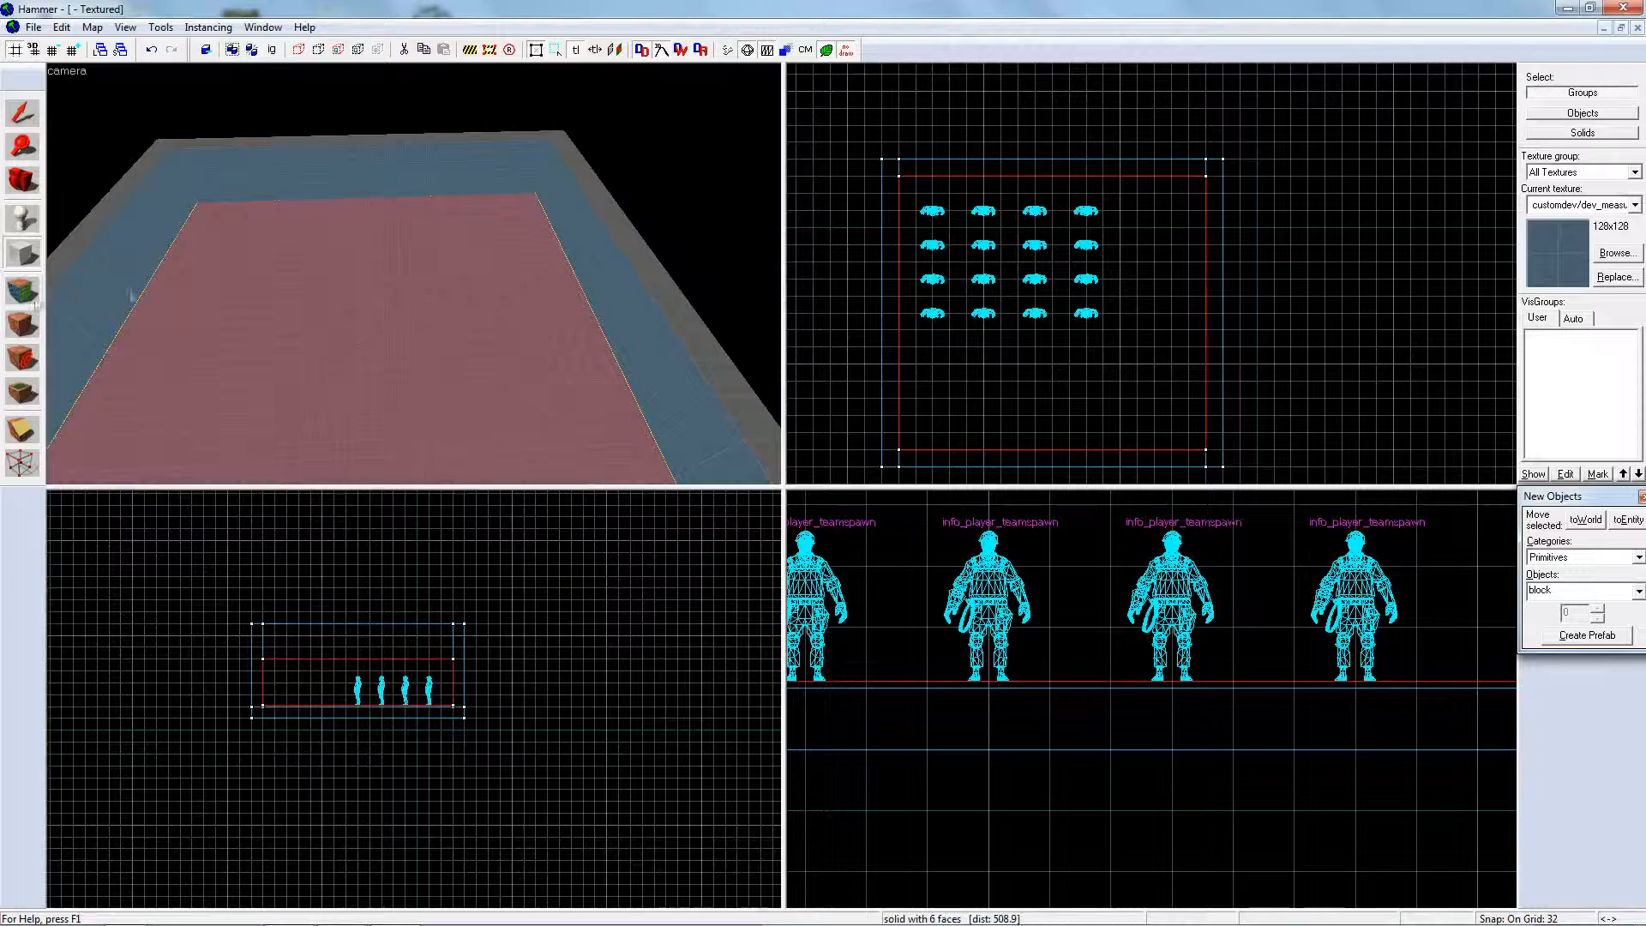
left_click(776, 529)
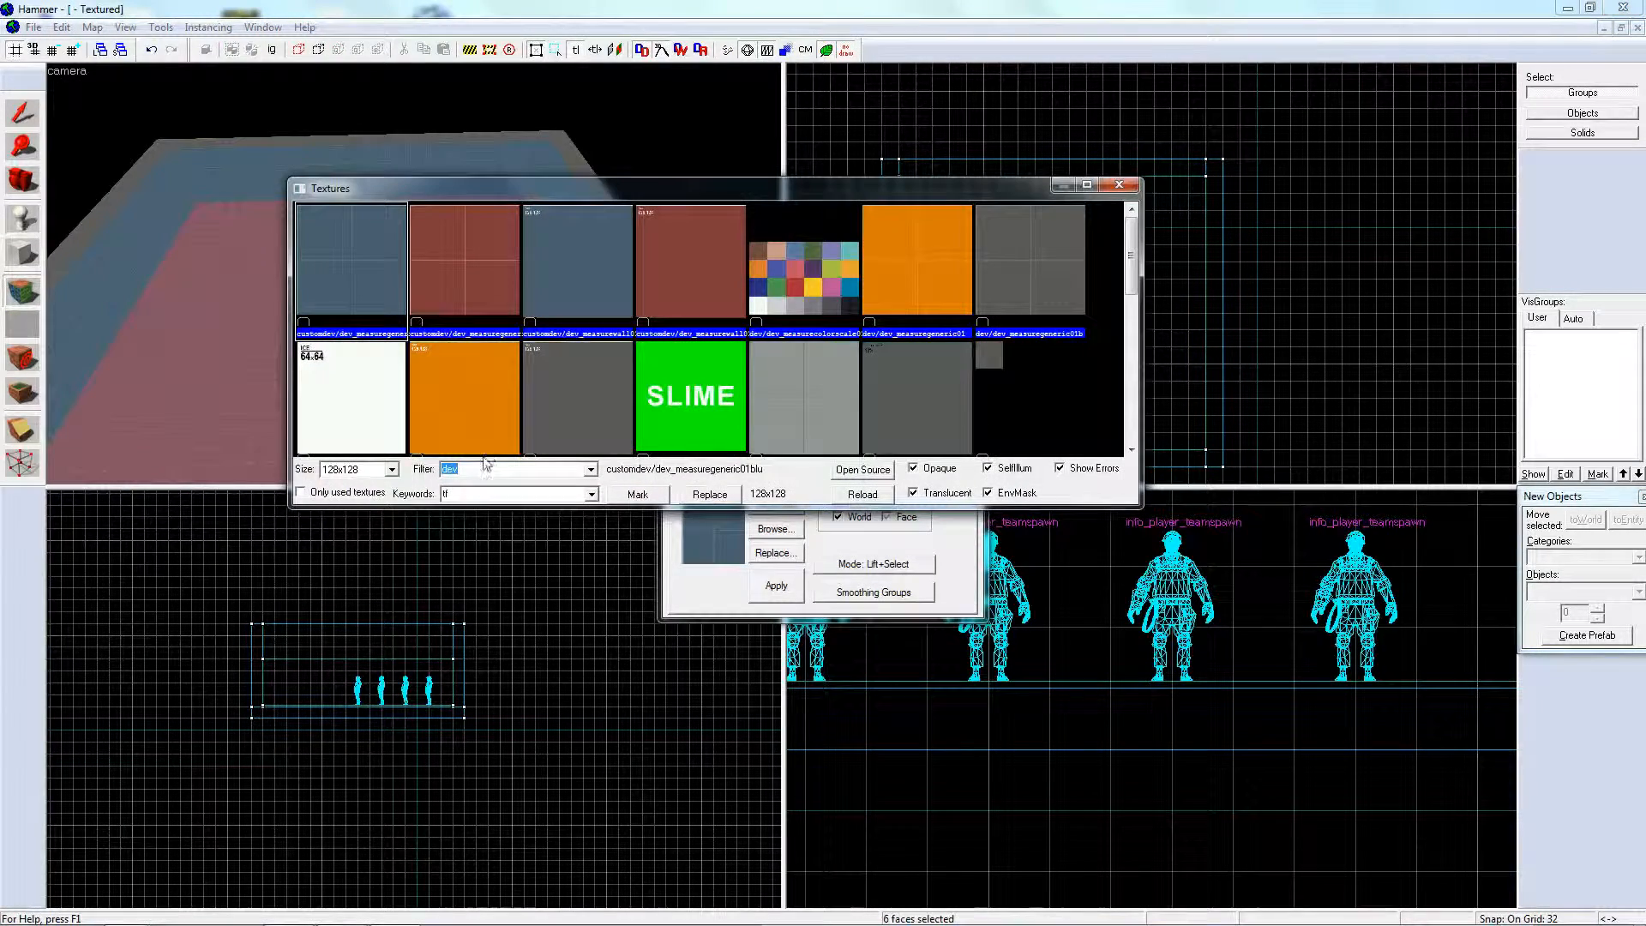
type("l")
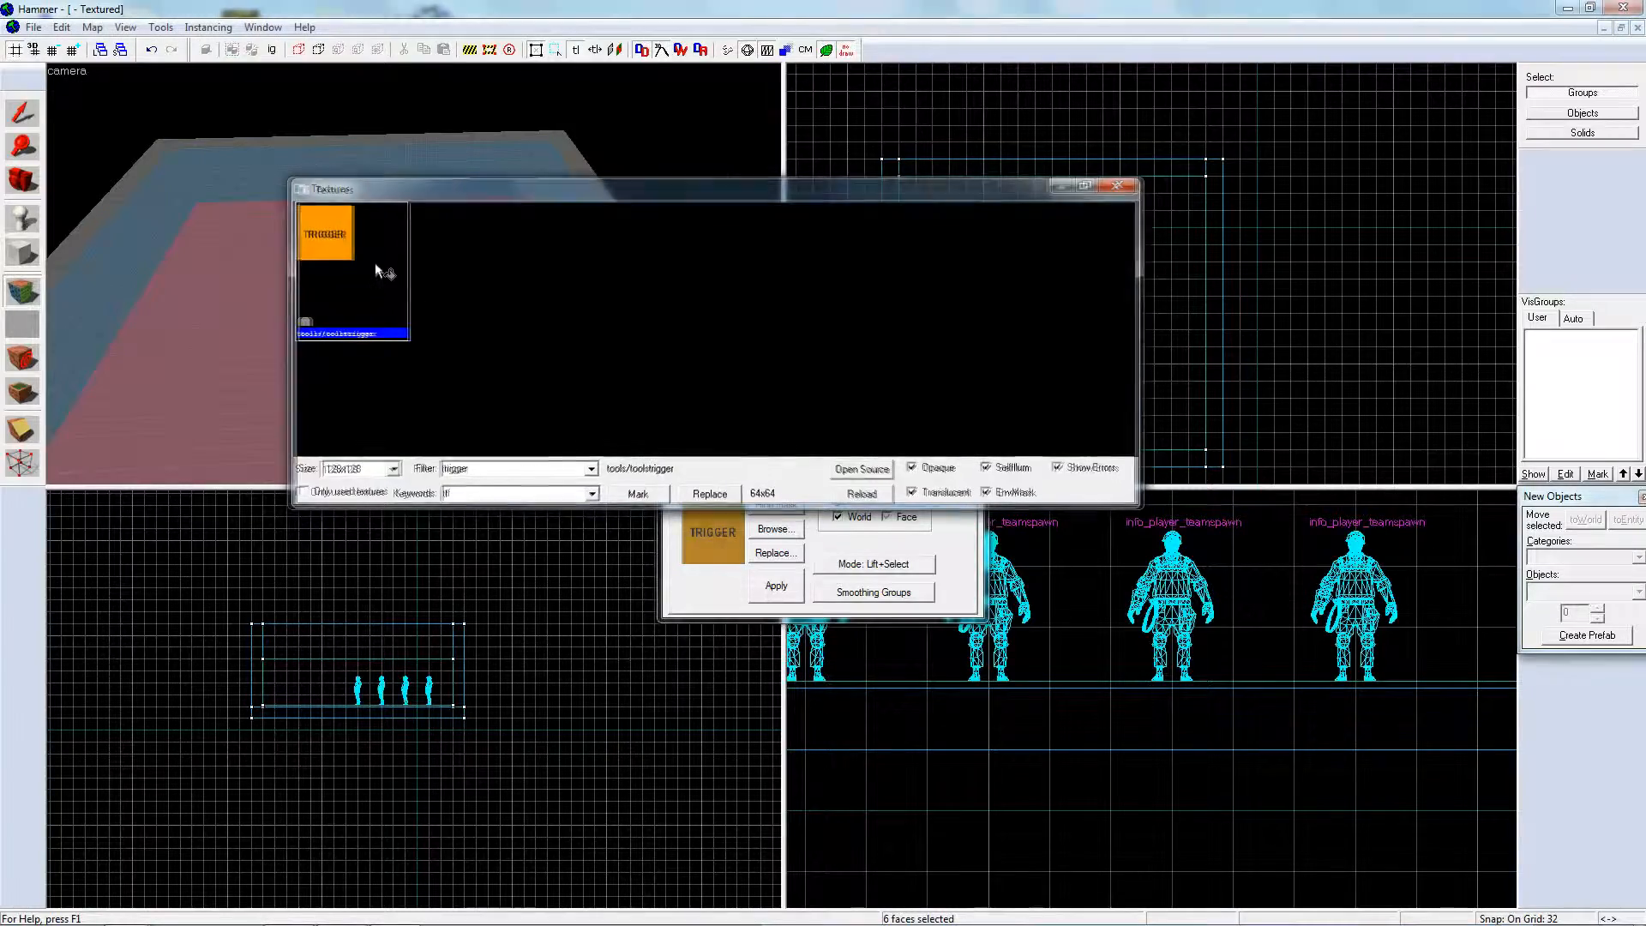
double_click(374, 262)
left_click(965, 310)
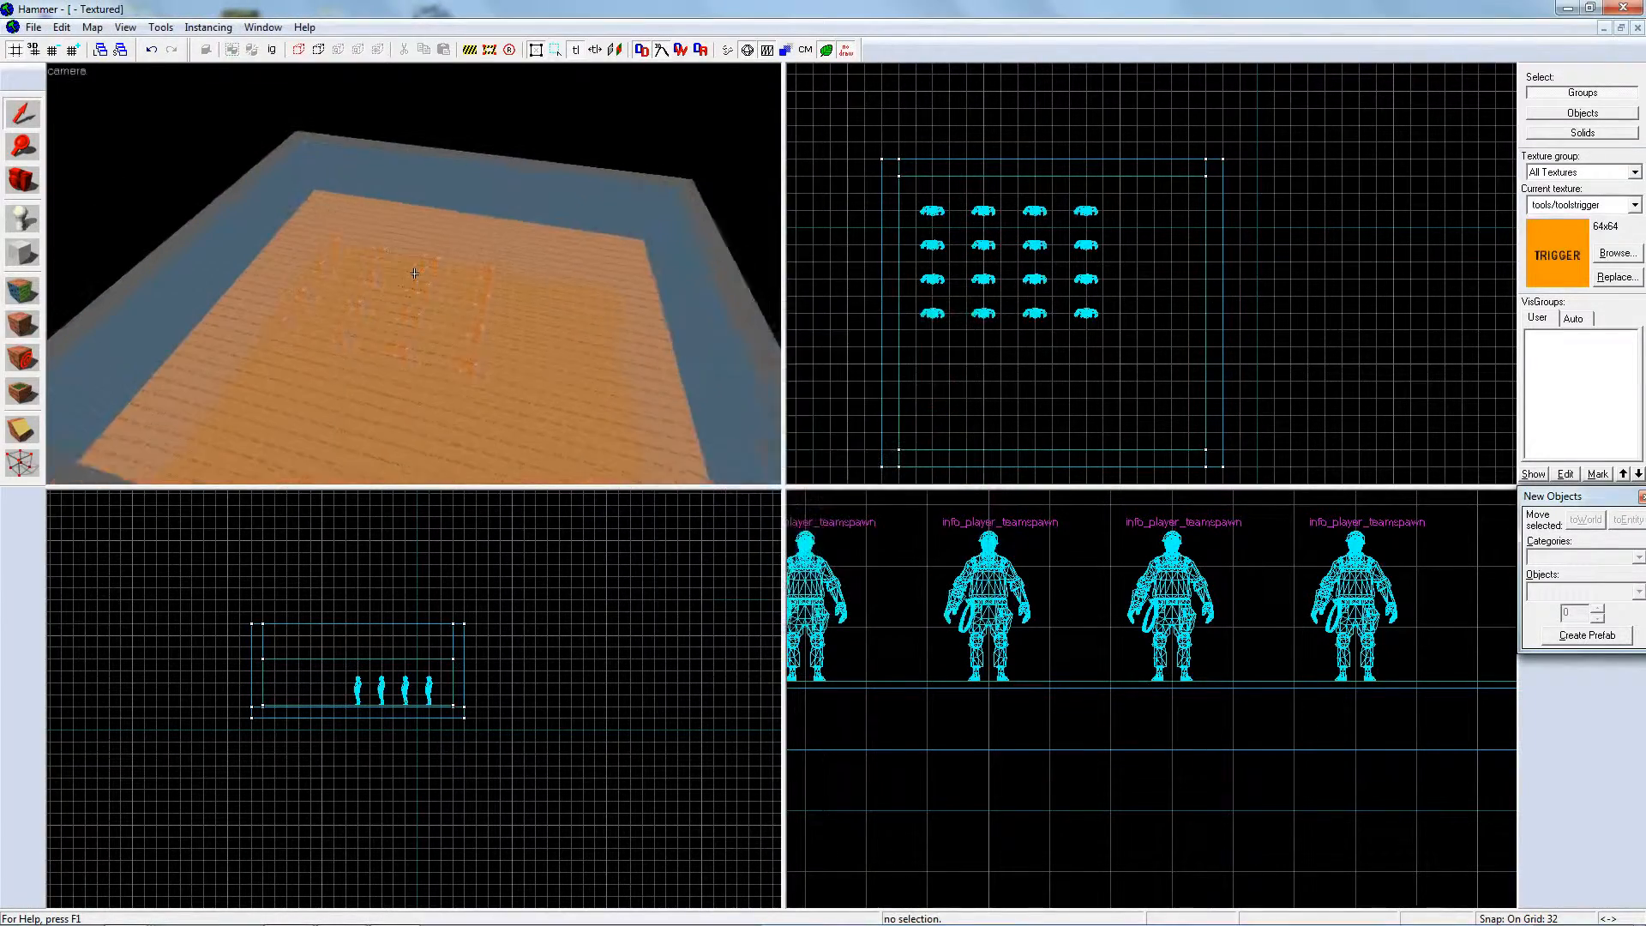
- Tie the trigger block to an entity and set its class to func_respawnroom
key("ctrl+t")
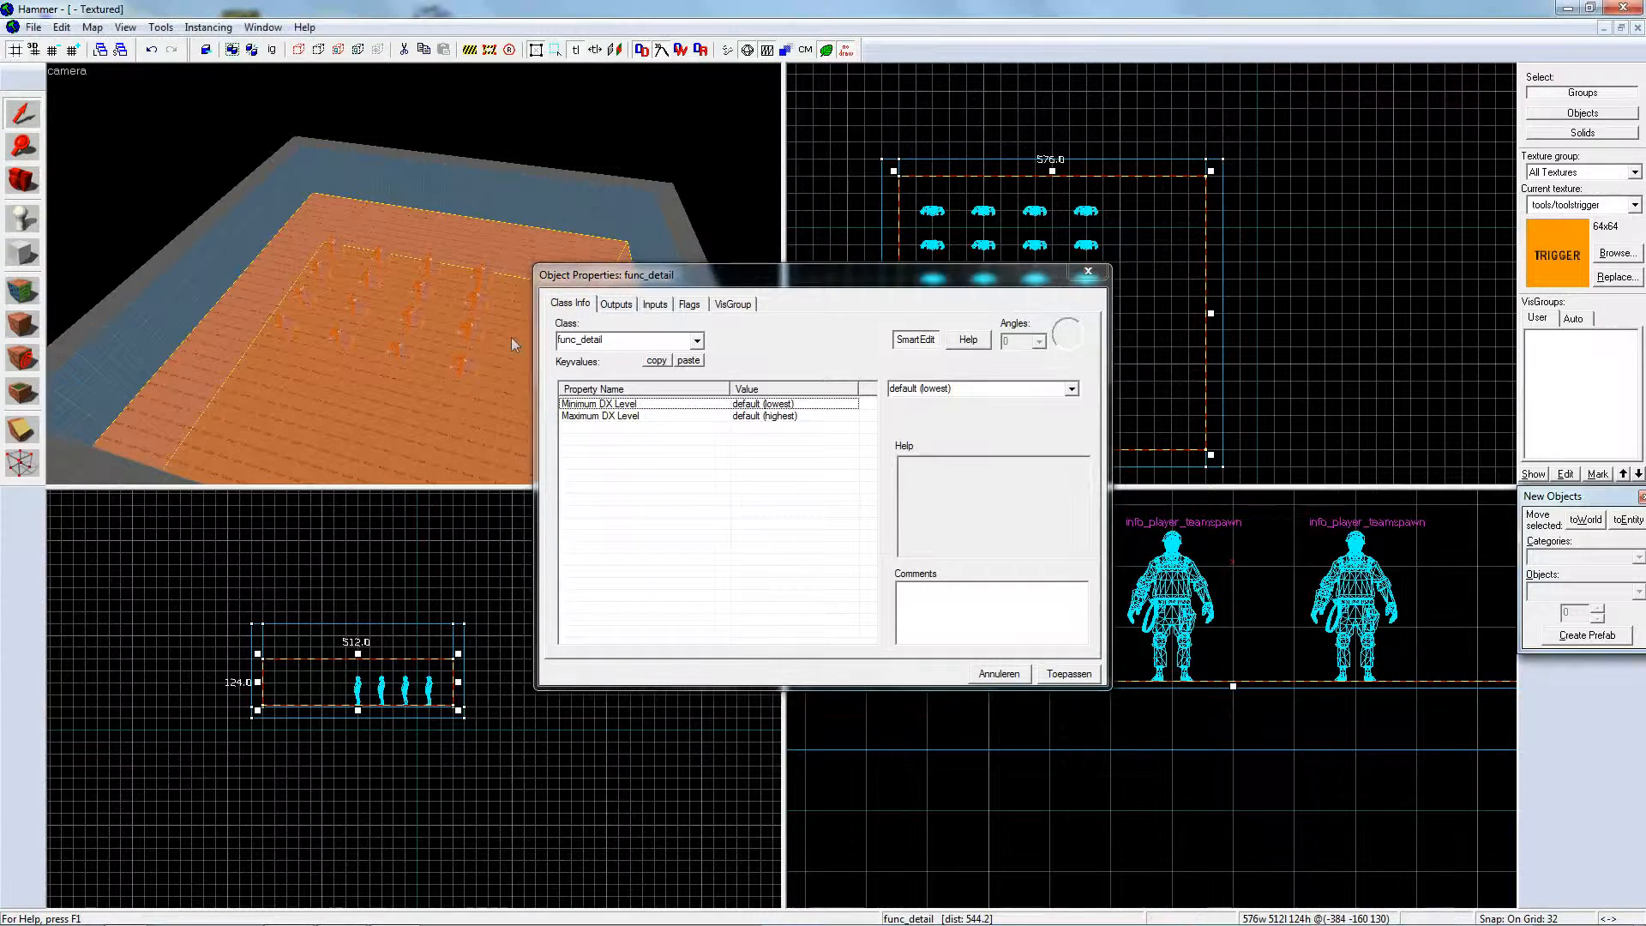
left_click_drag(615, 341, 558, 340)
key("BackSpace")
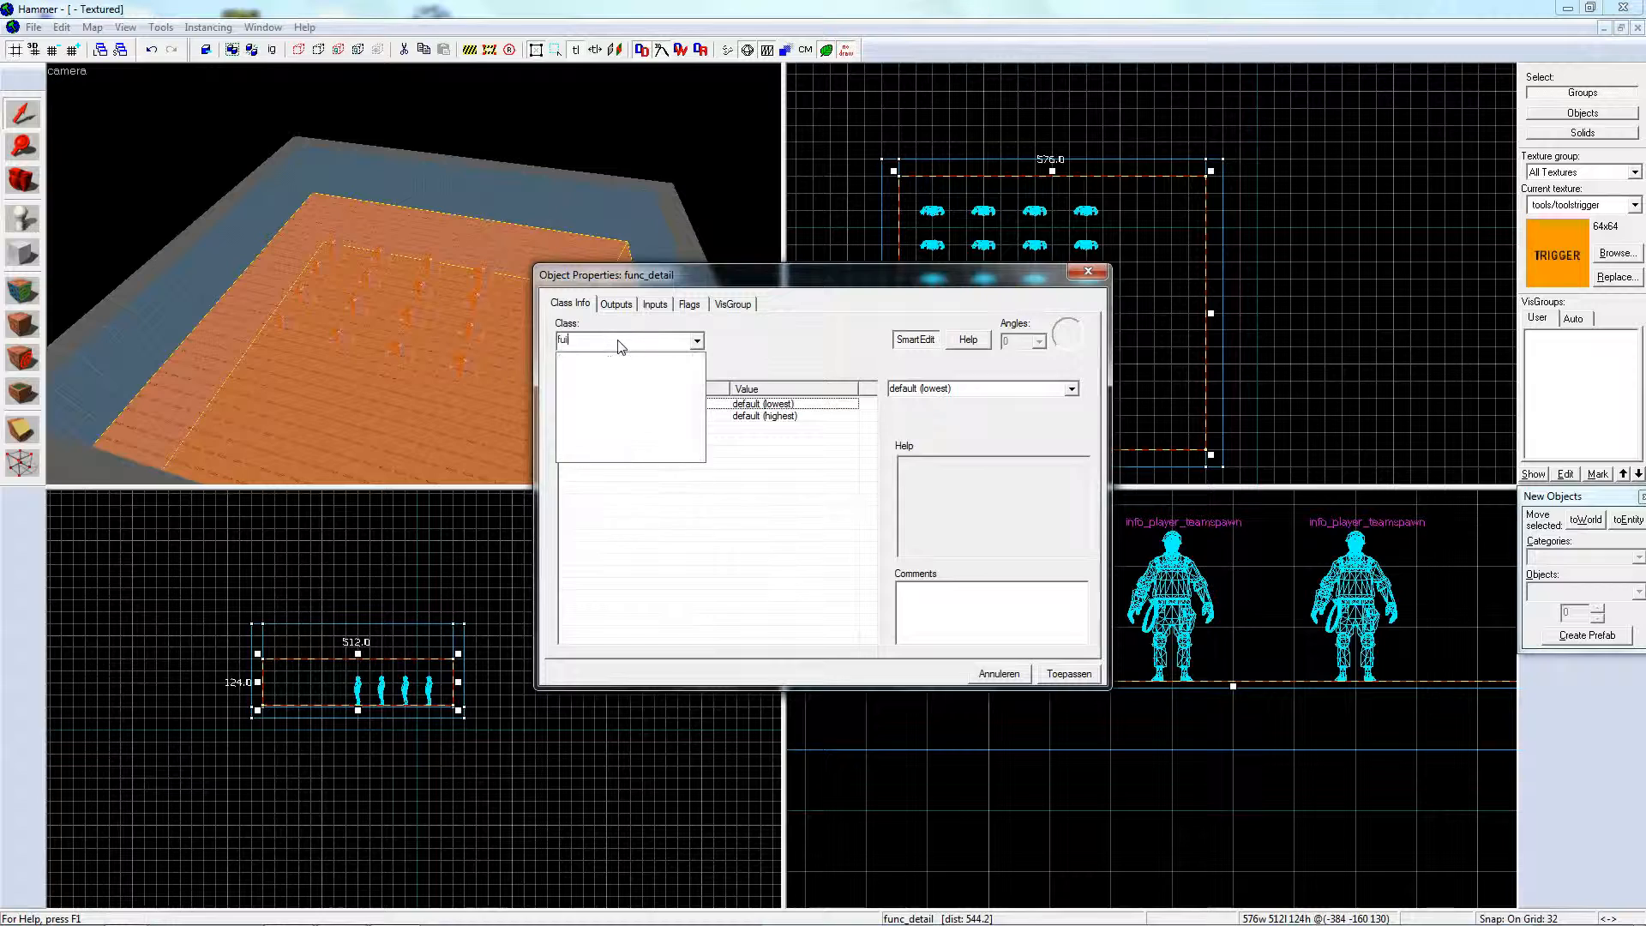
type("func_res")
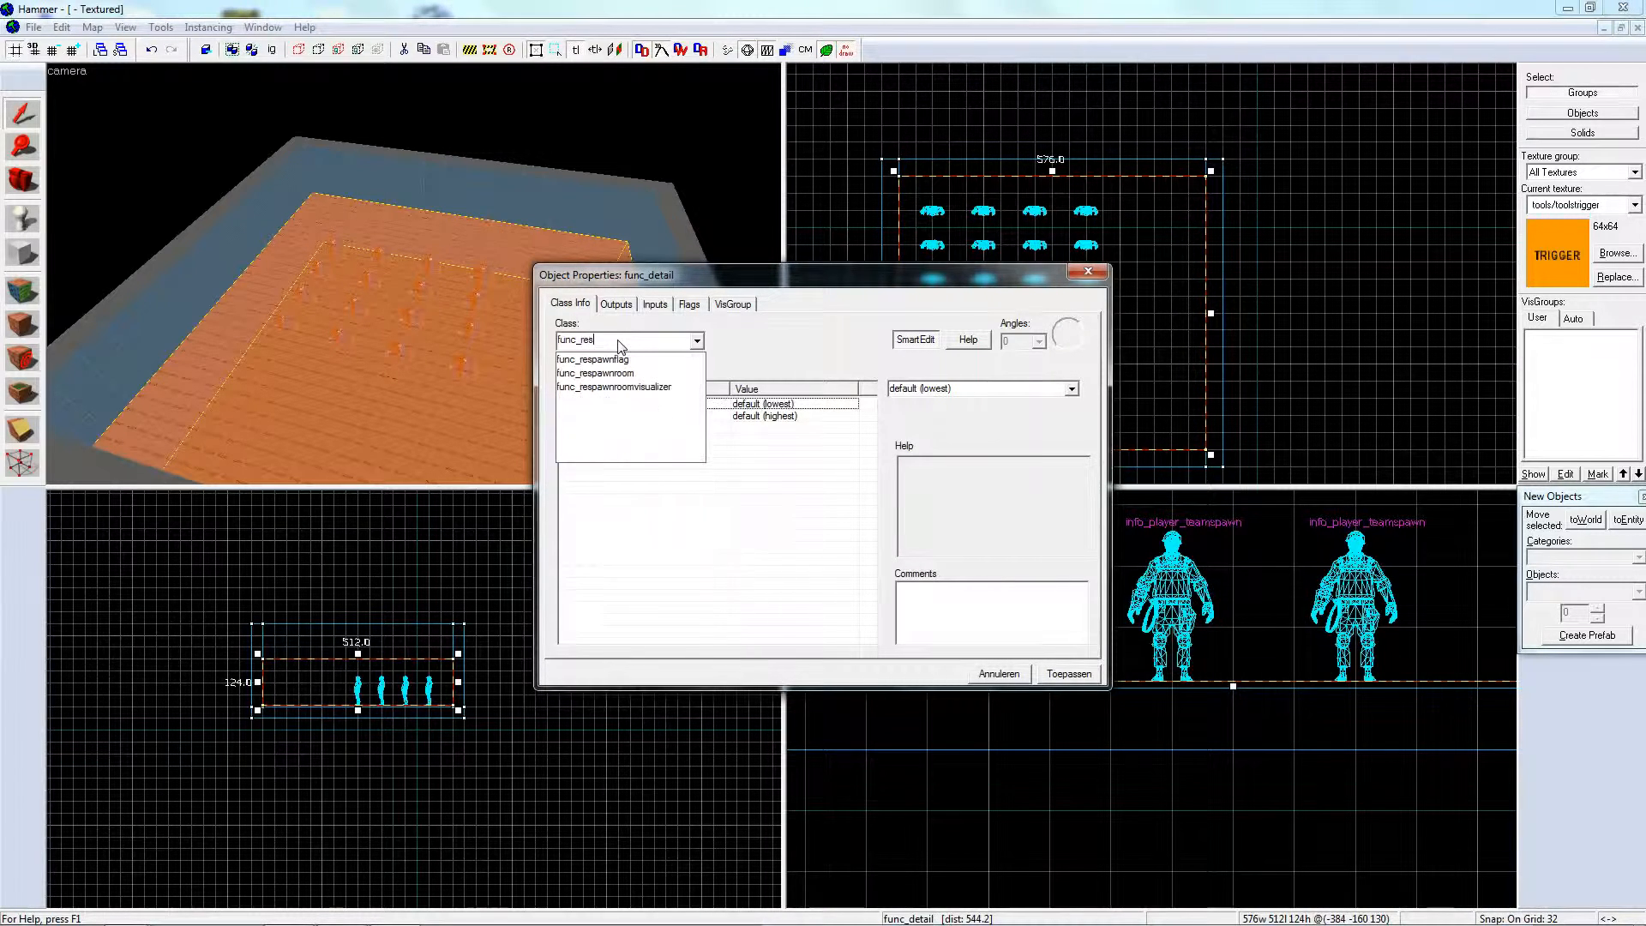
key("Down")
key("Down")
key("Return")
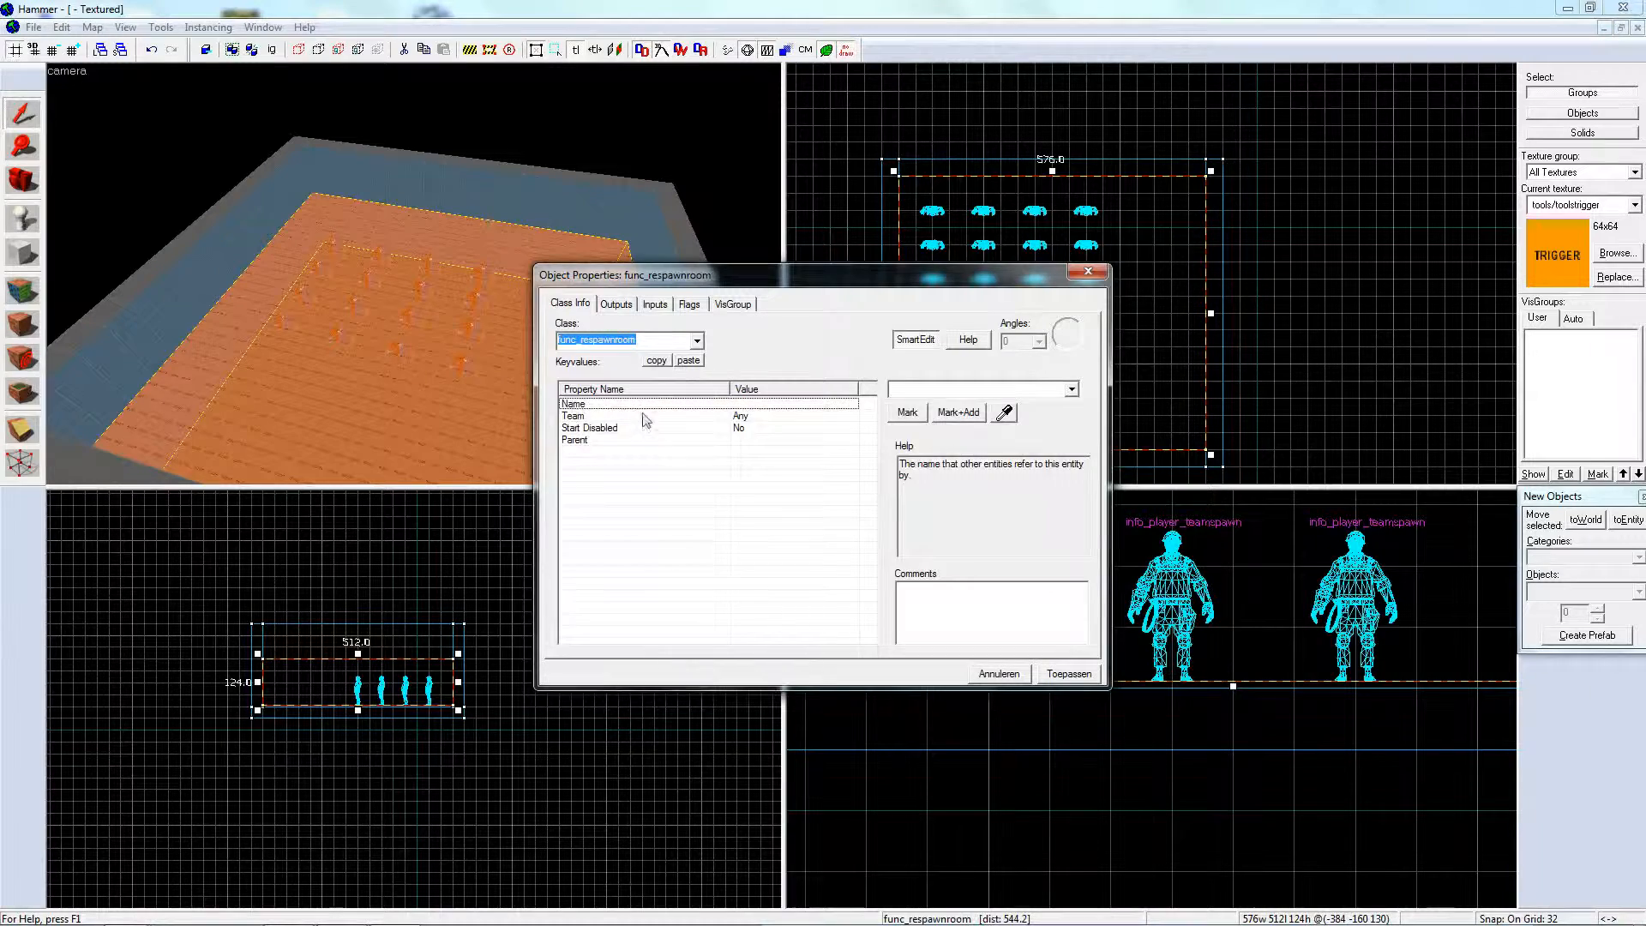
- Set the respawn room's team to Blue and its name to blu_respawnroom
left_click(645, 415)
left_click(1071, 388)
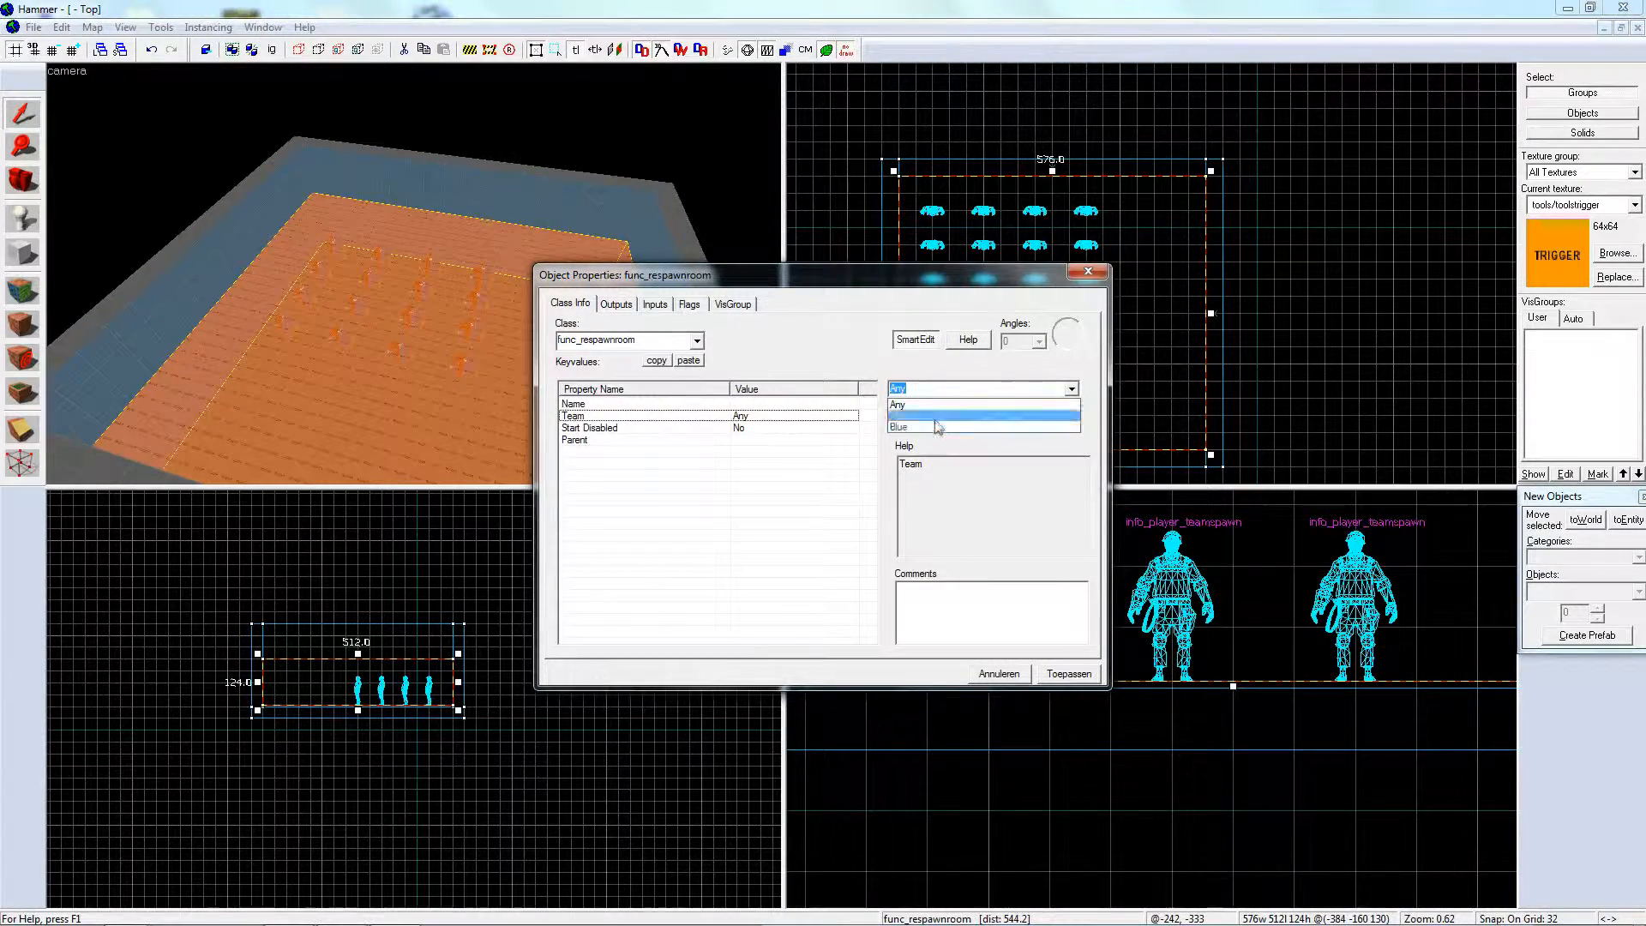
left_click(940, 427)
left_click(656, 404)
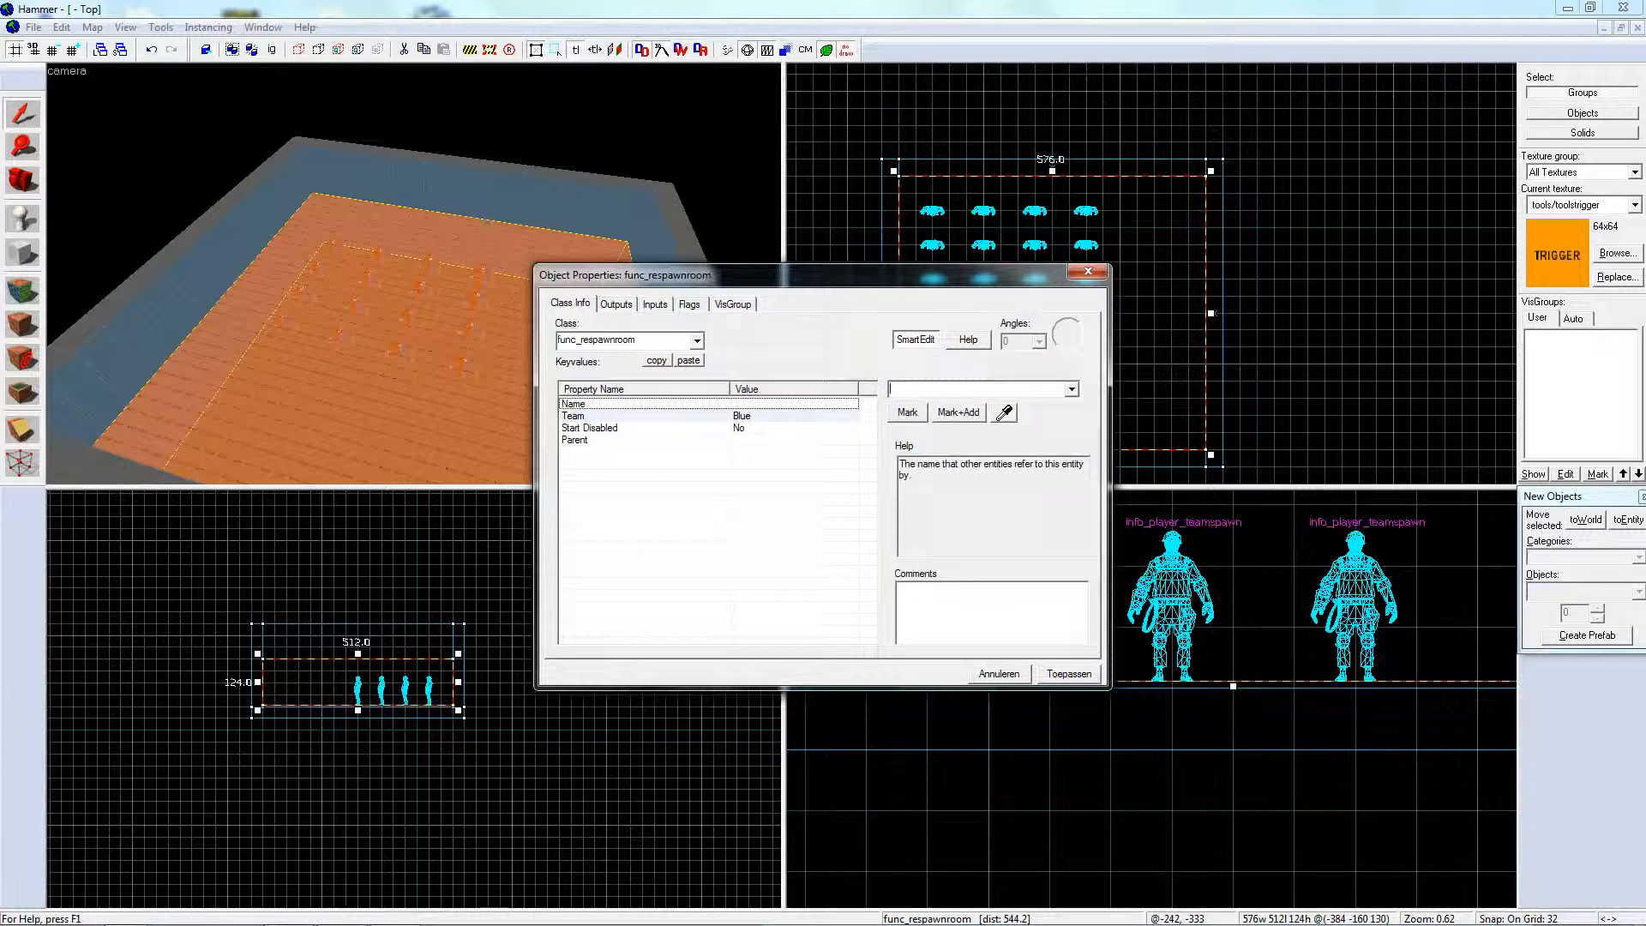
left_click(891, 389)
type("blu_respawnroom")
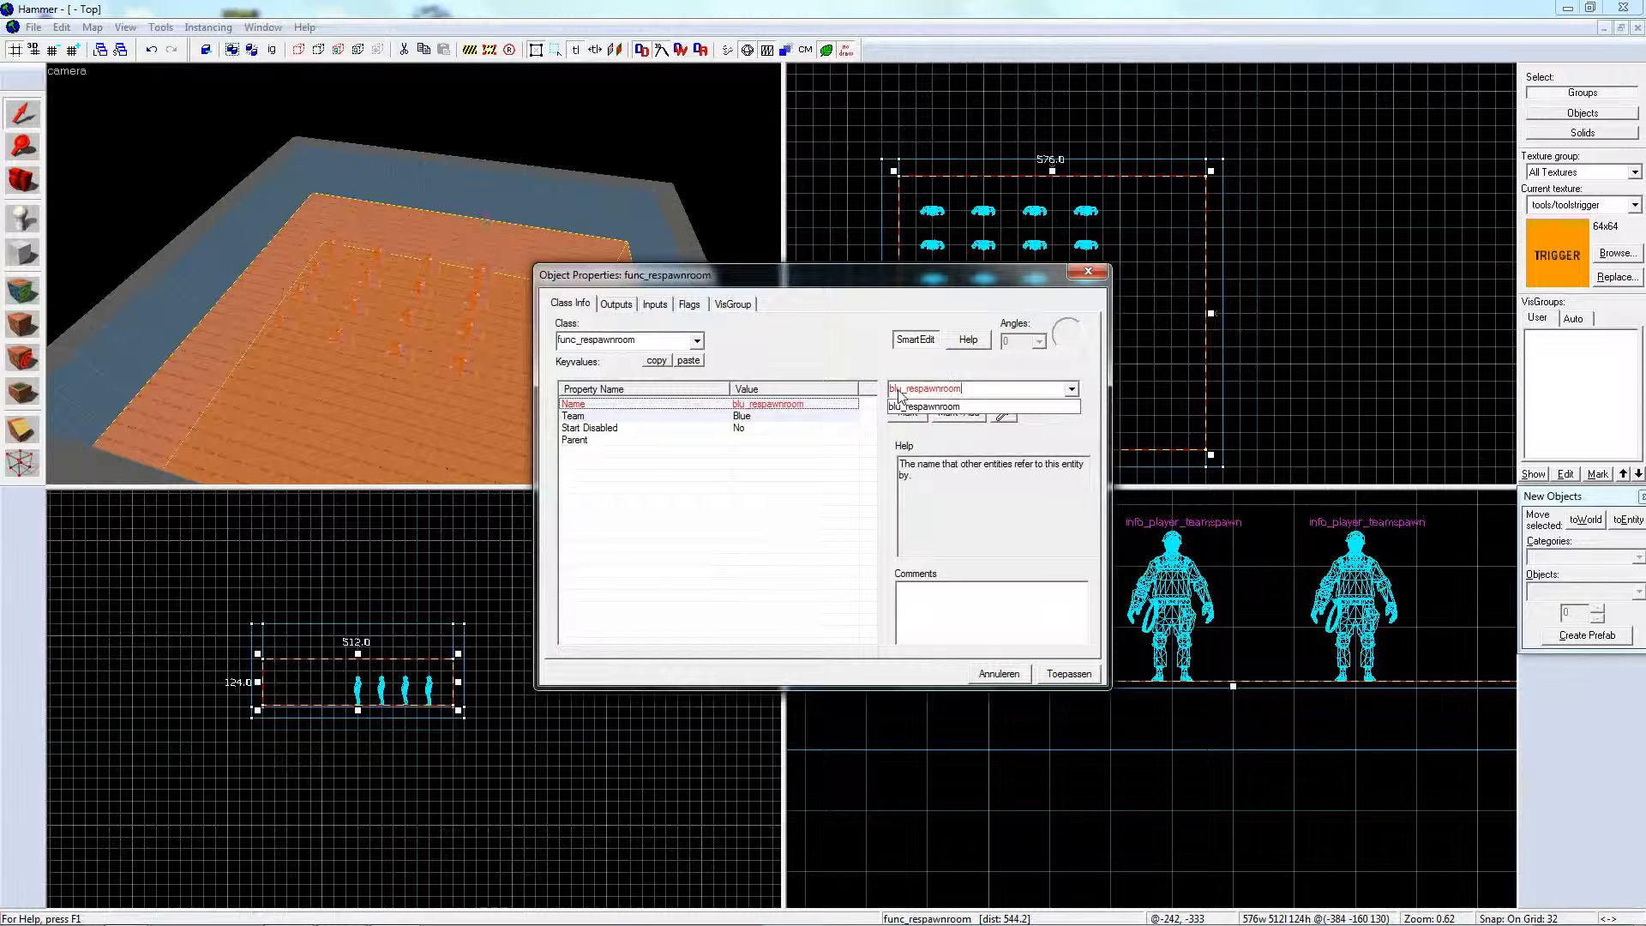
left_click(942, 406)
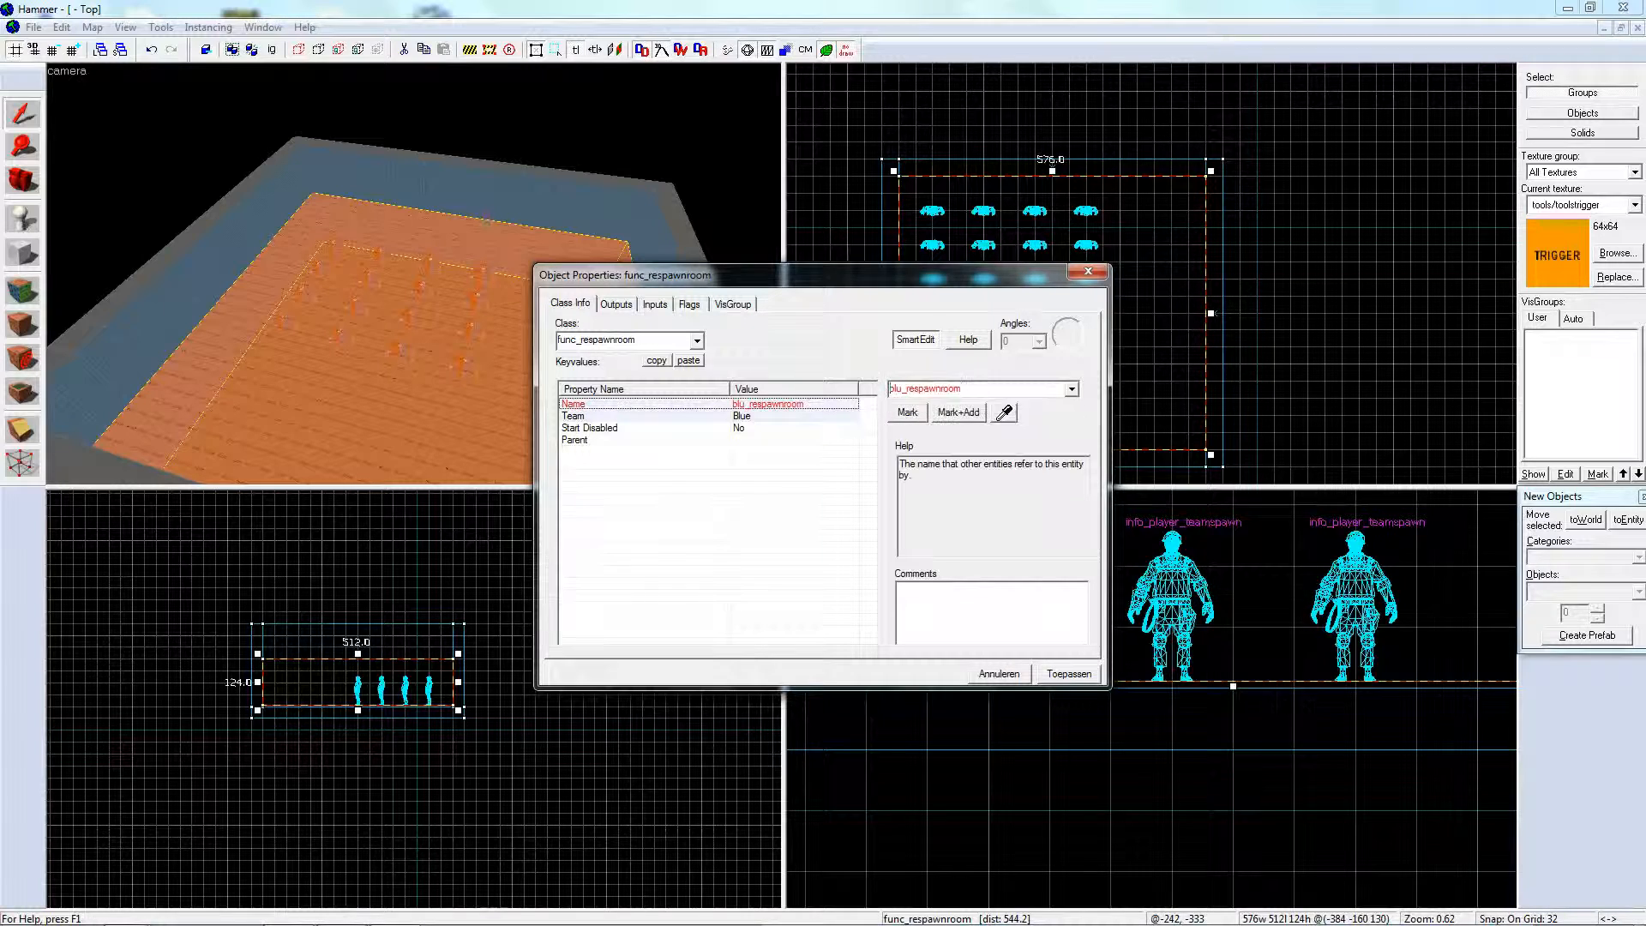
key("Home")
type("_1")
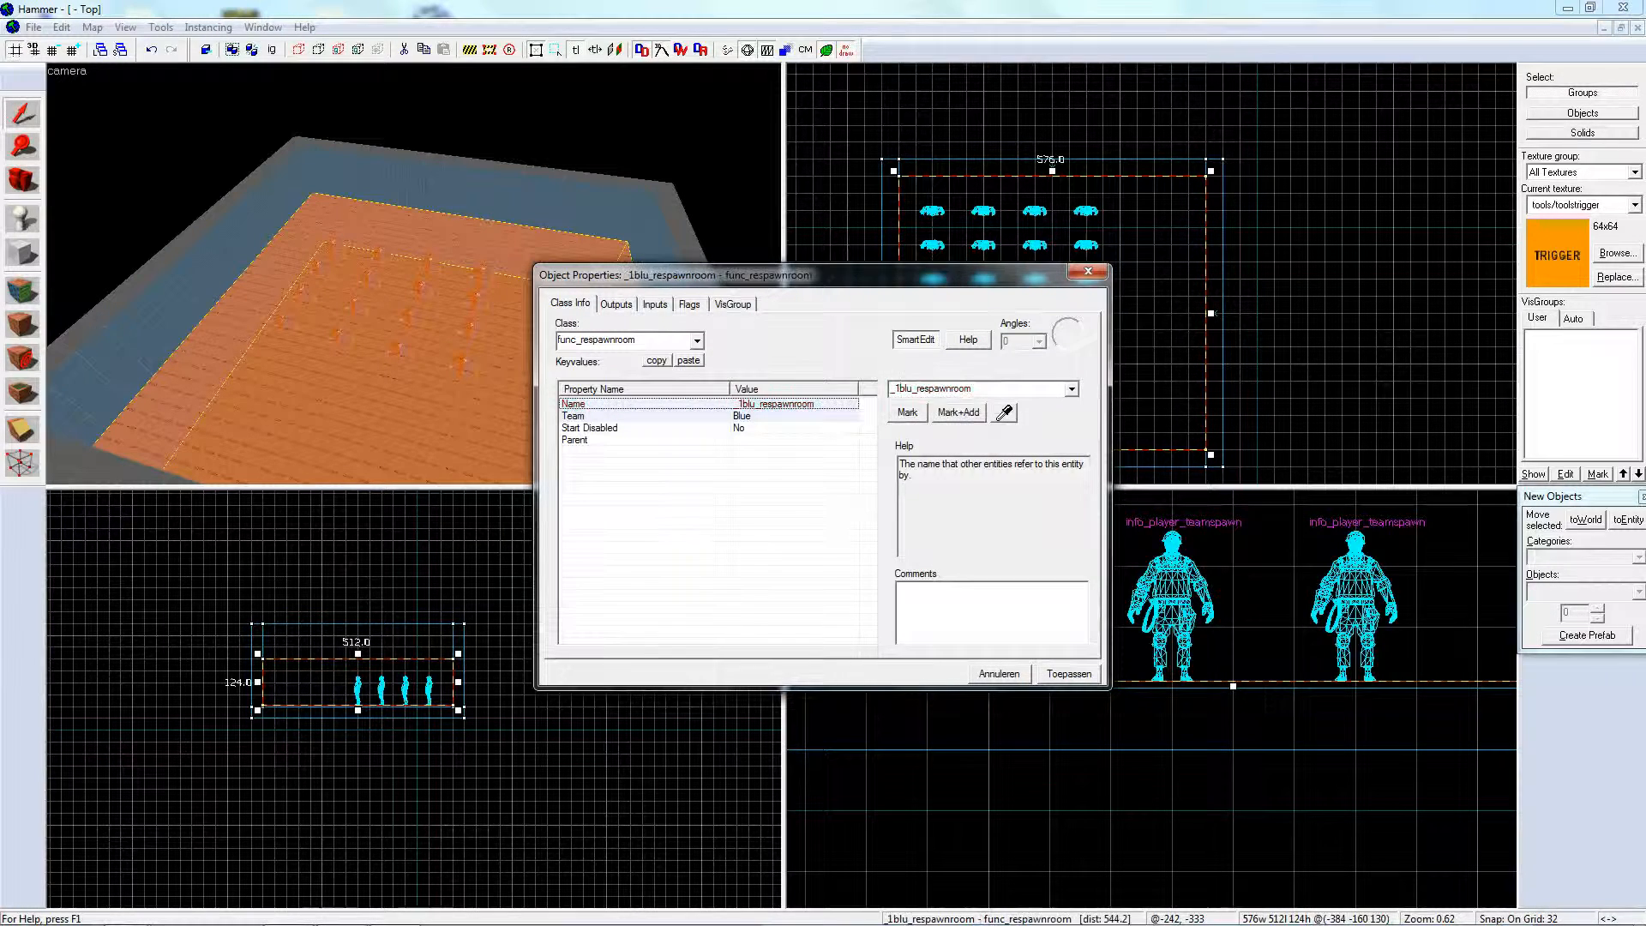
left_click(966, 388)
key("BackSpace")
key("BackSpace")
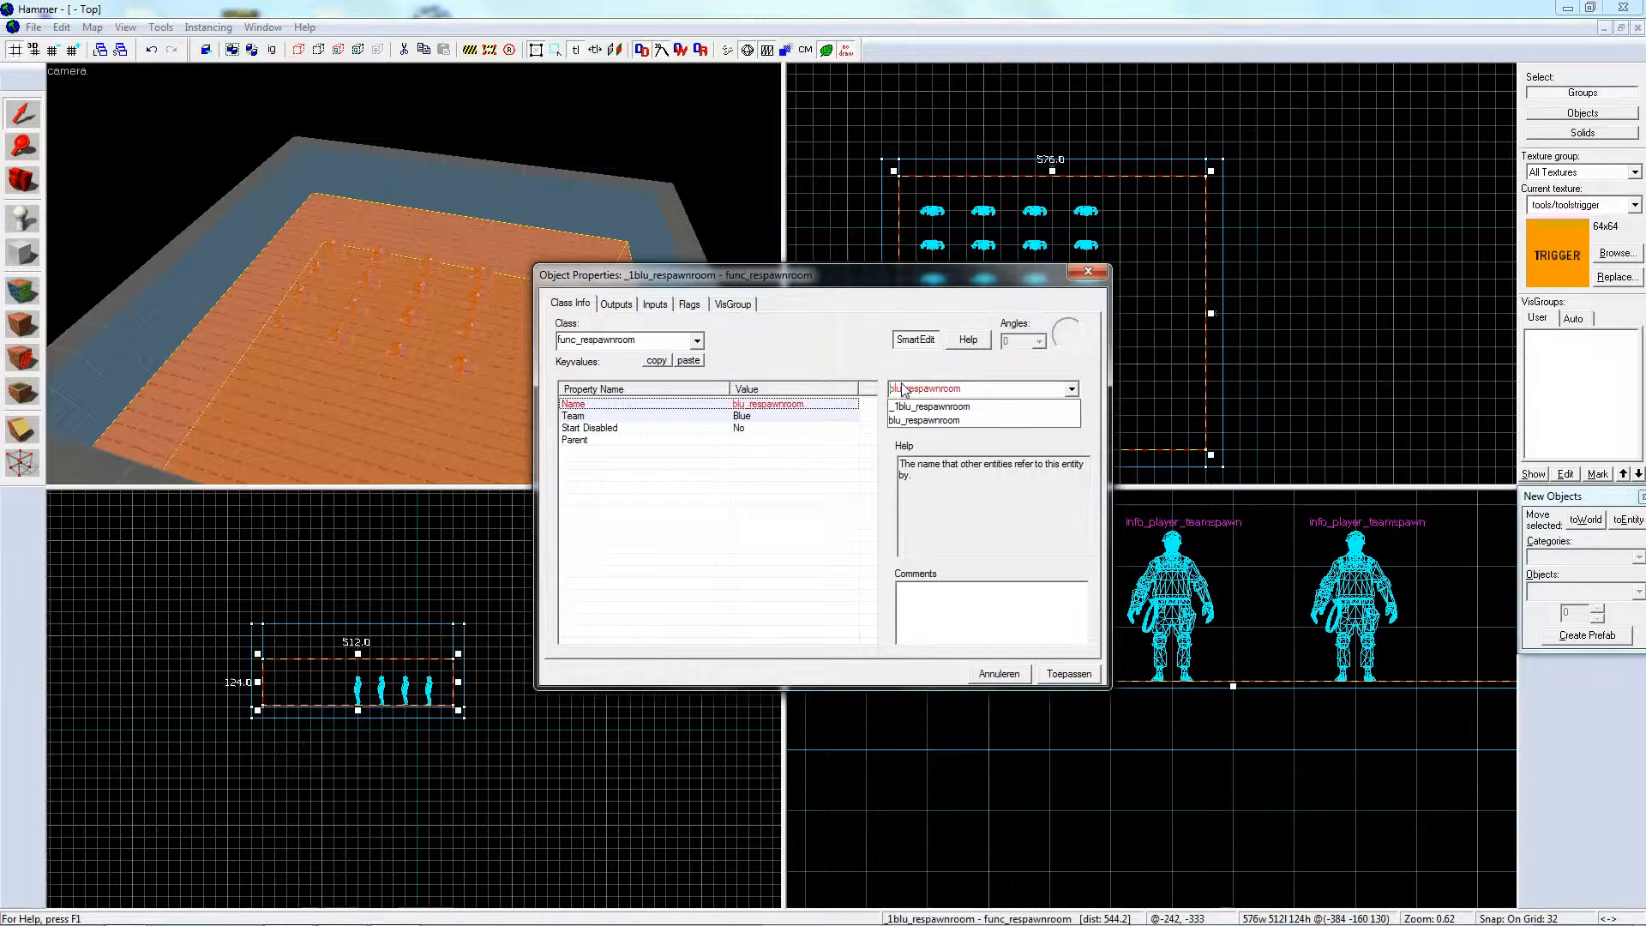
- Apply the respawn room's properties and close them
left_click(1068, 675)
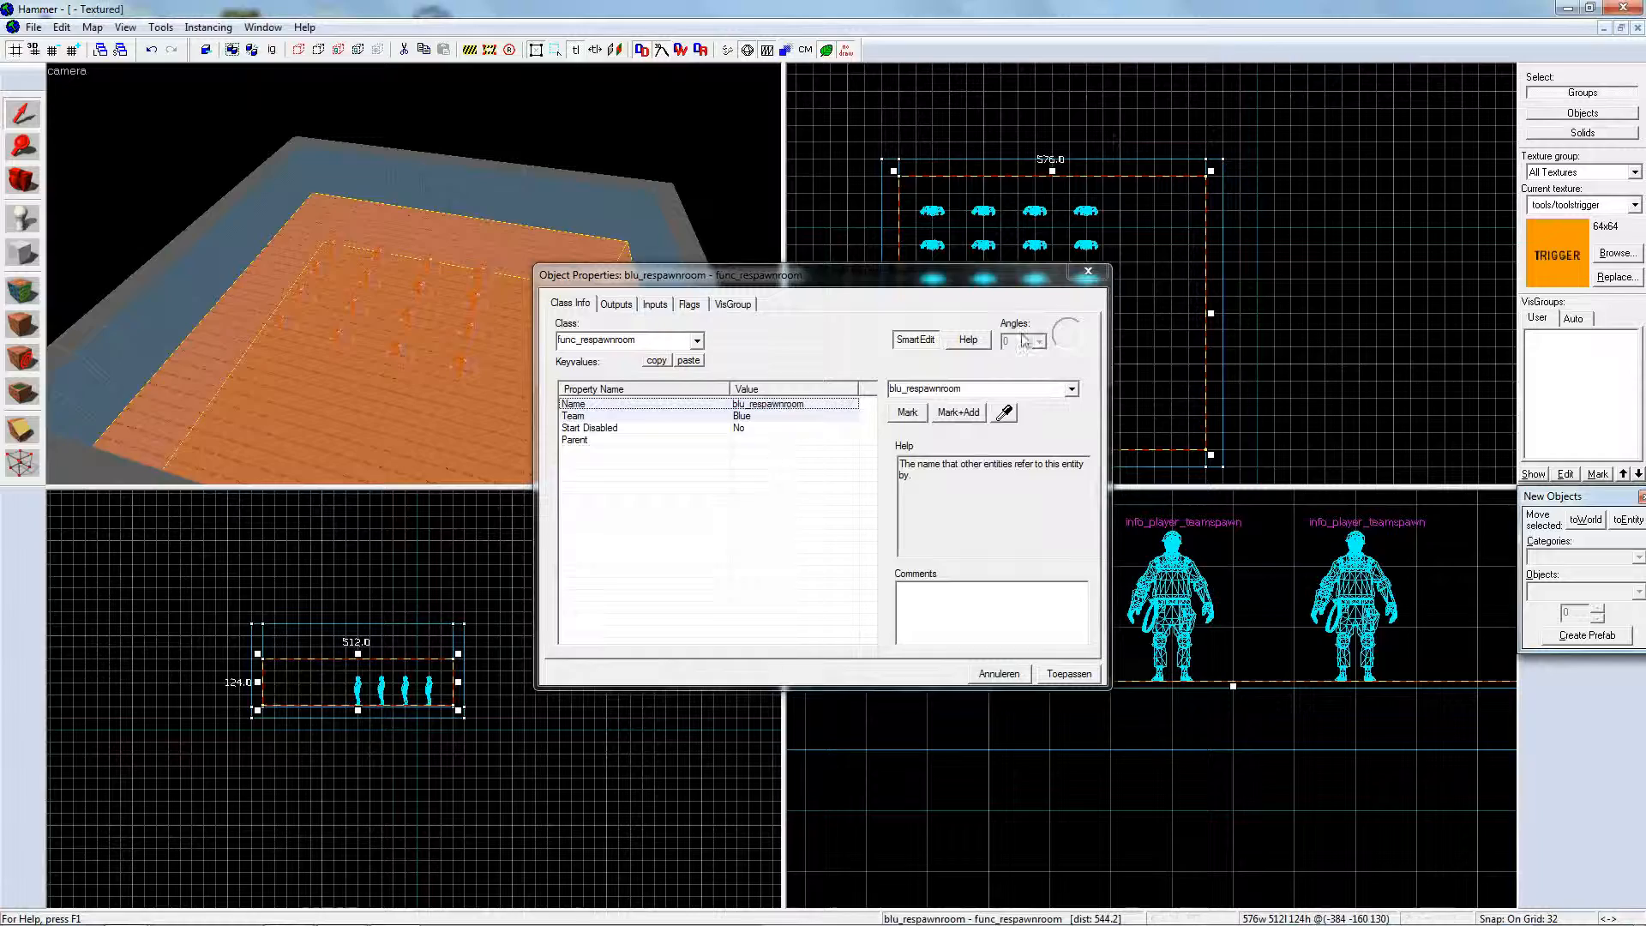
left_click(1087, 272)
- Examine the spawn room's walls, player spawns and respawn trigger from inside and above in the 3D view
key("z")
key("w")
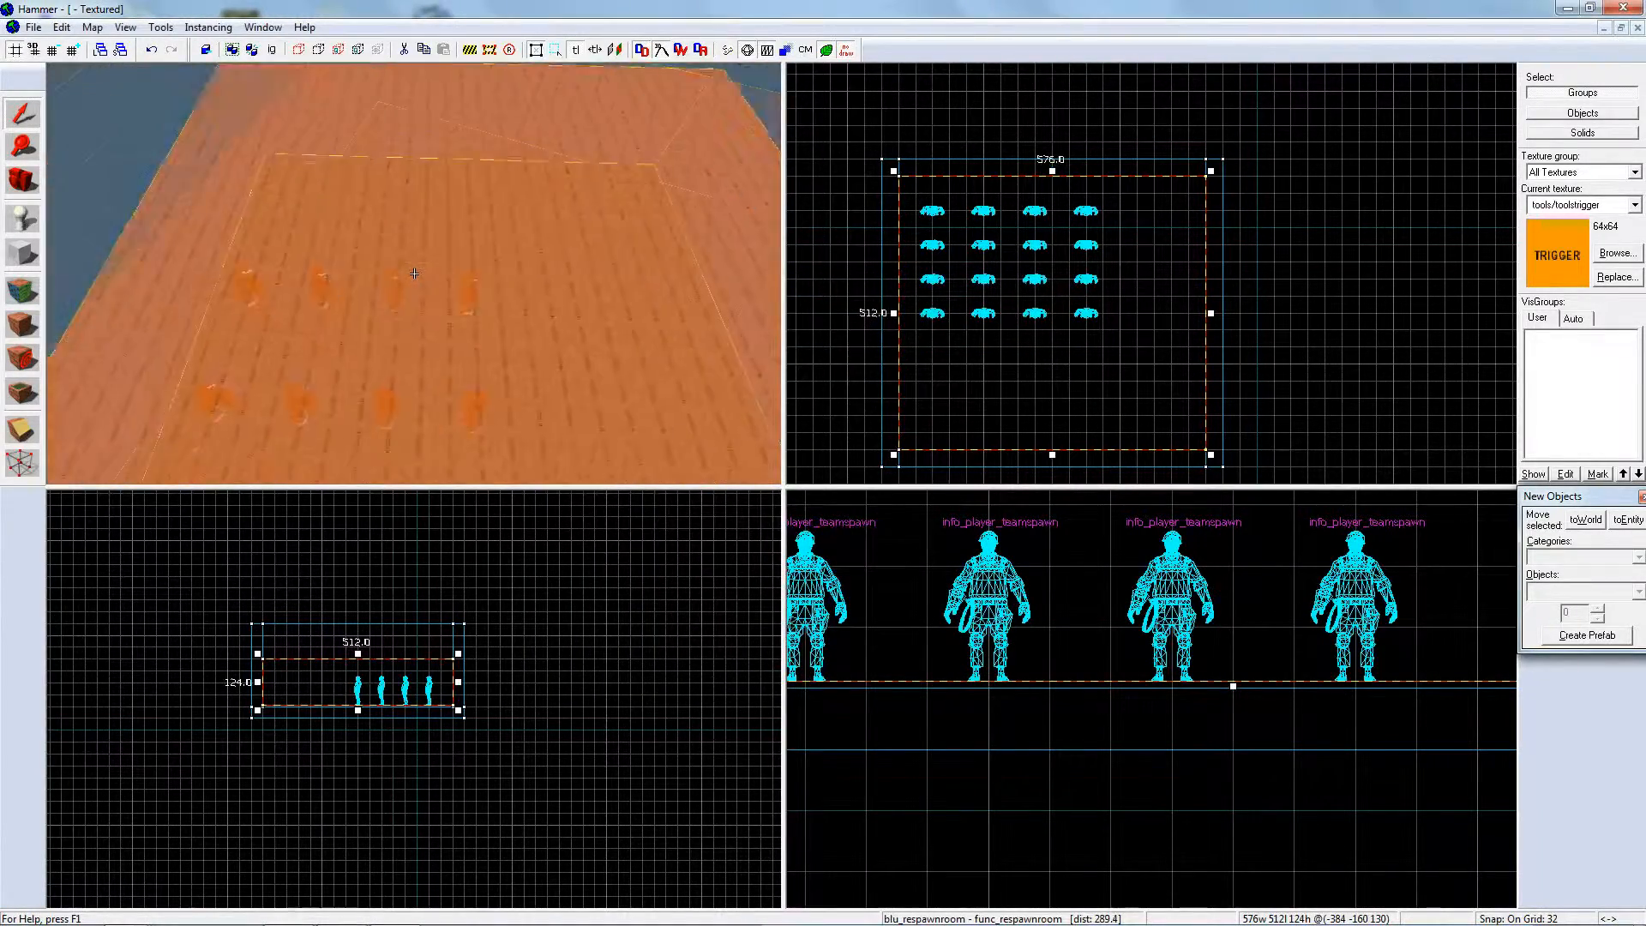
key("w")
key("w")
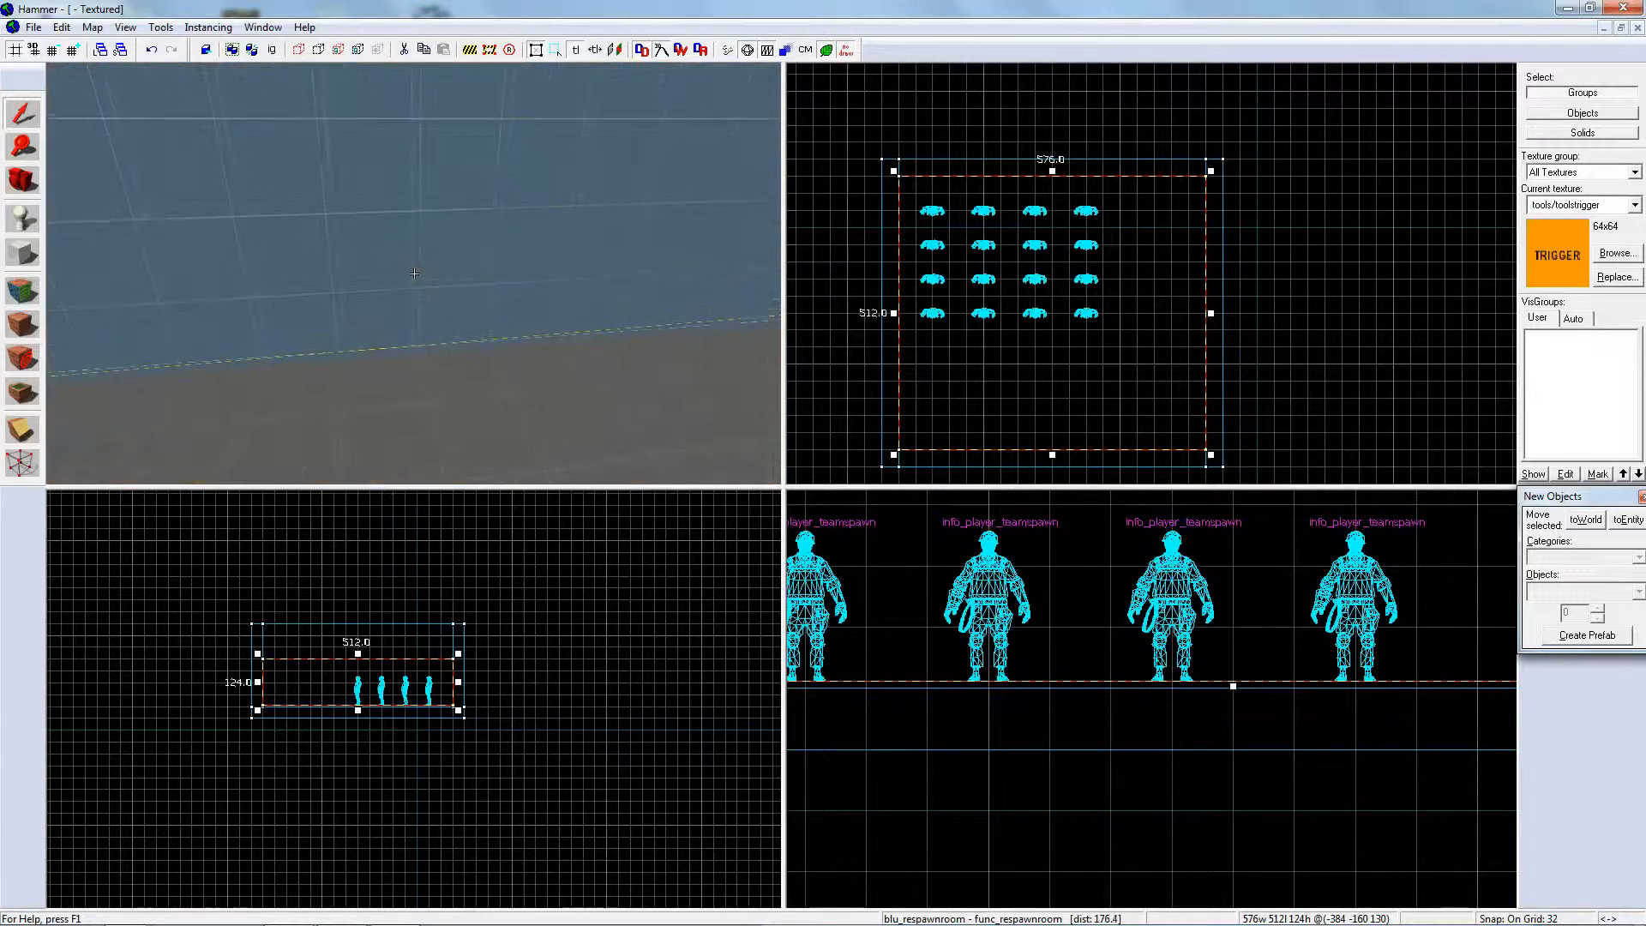
key("z")
left_click(425, 262)
key("z")
key("z")
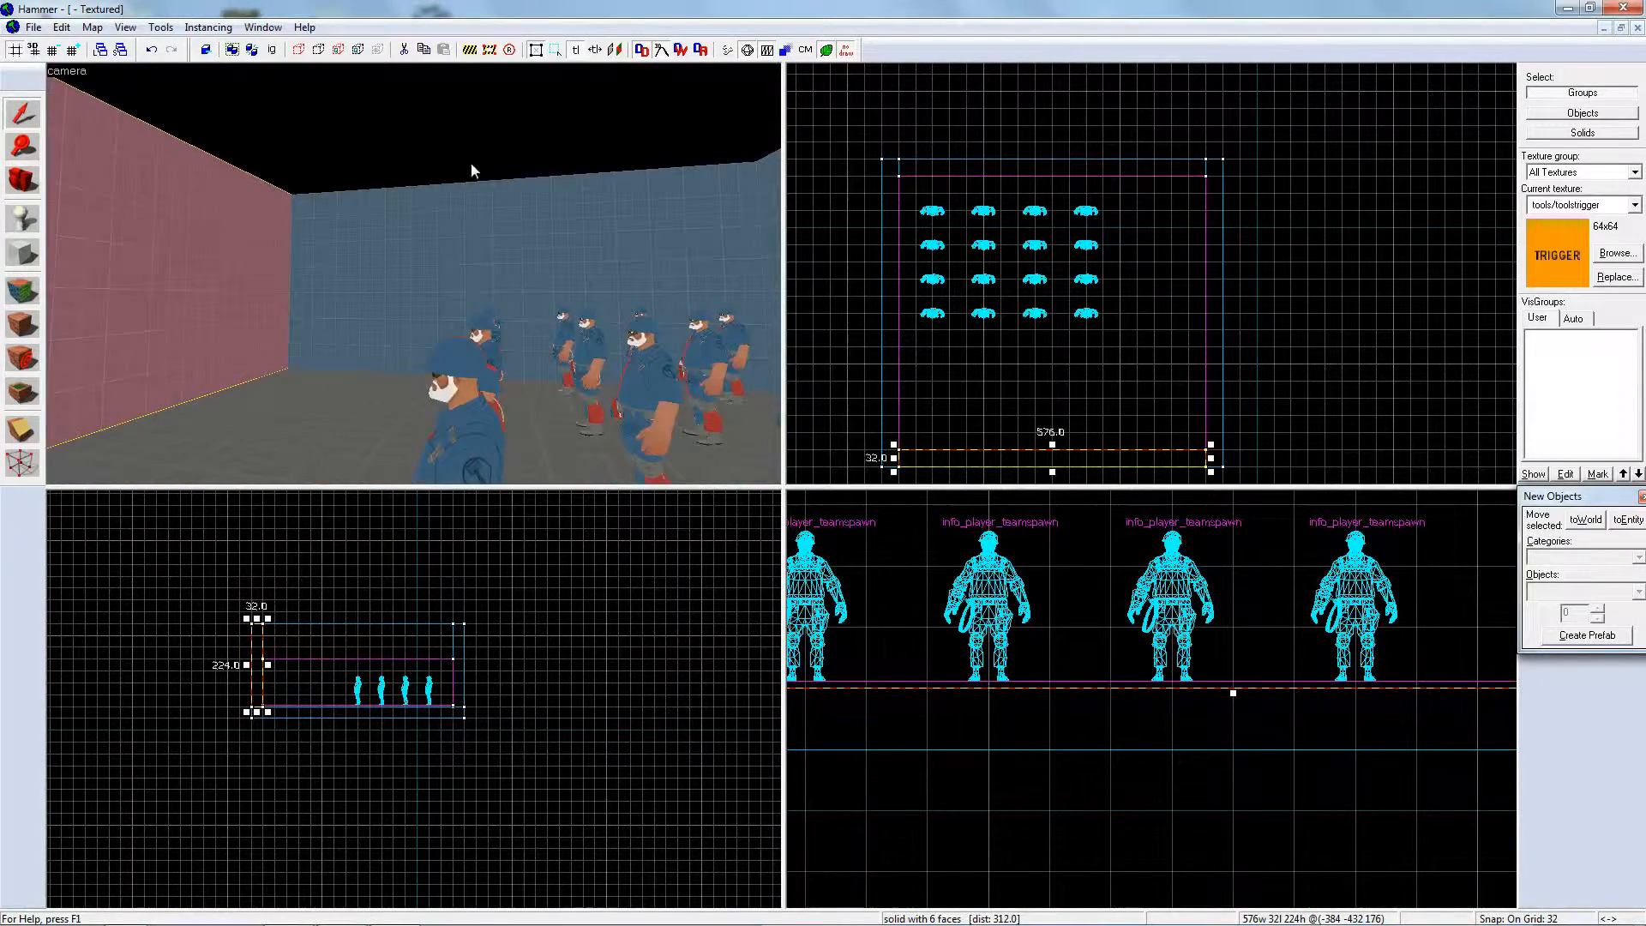
left_click(470, 169)
key("z")
key("s")
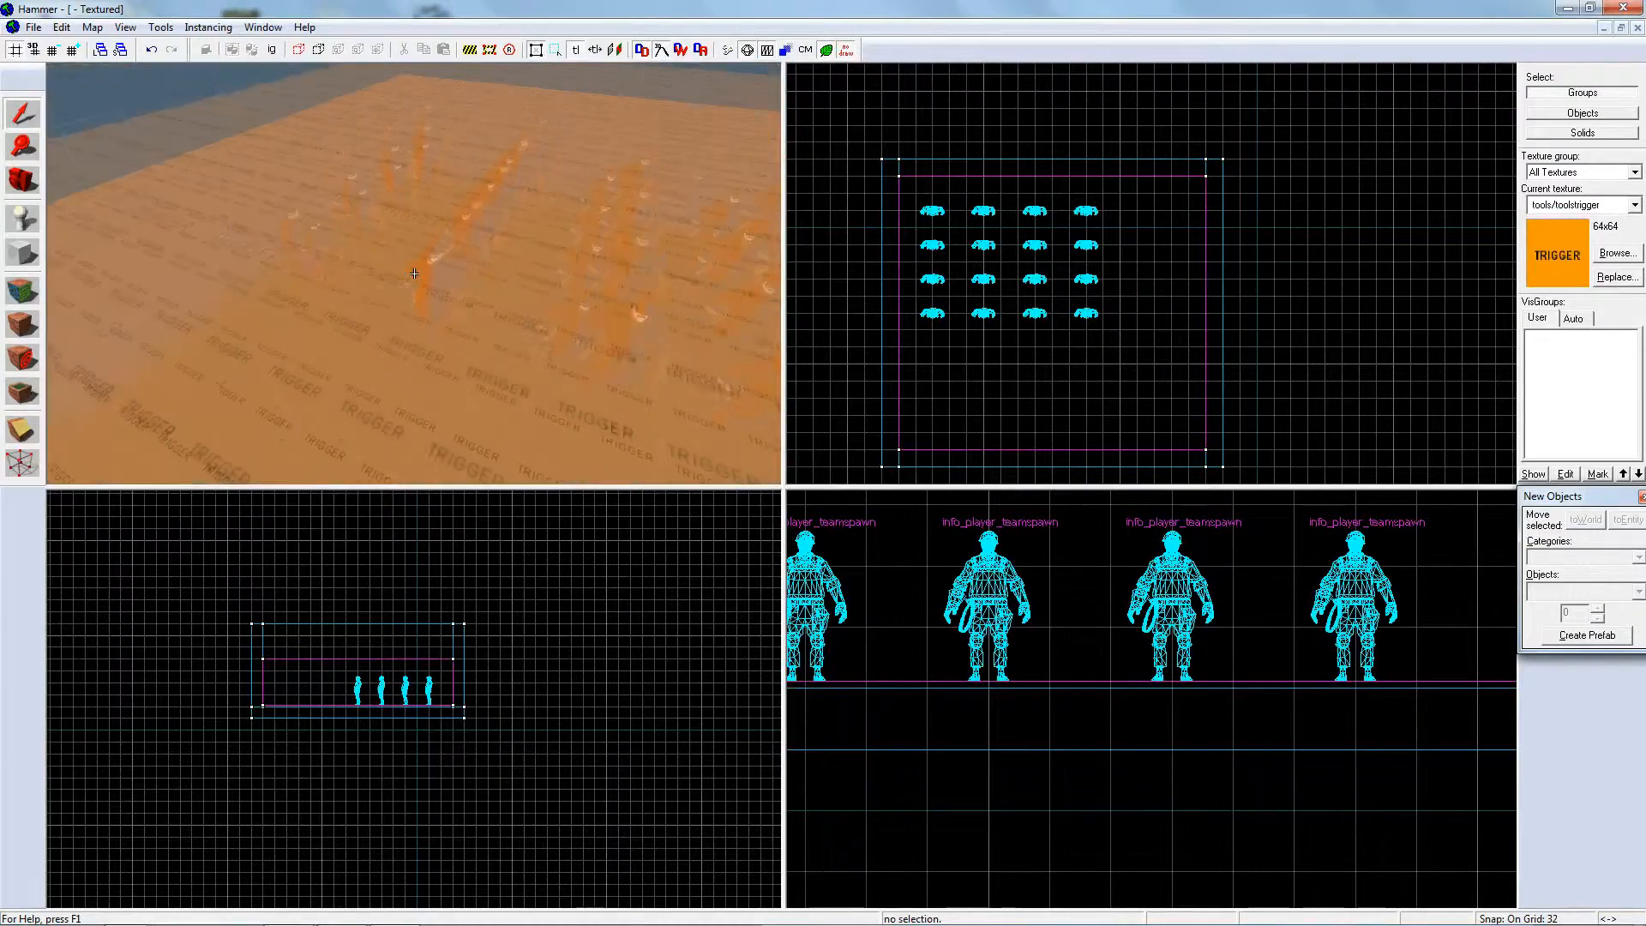
key("w")
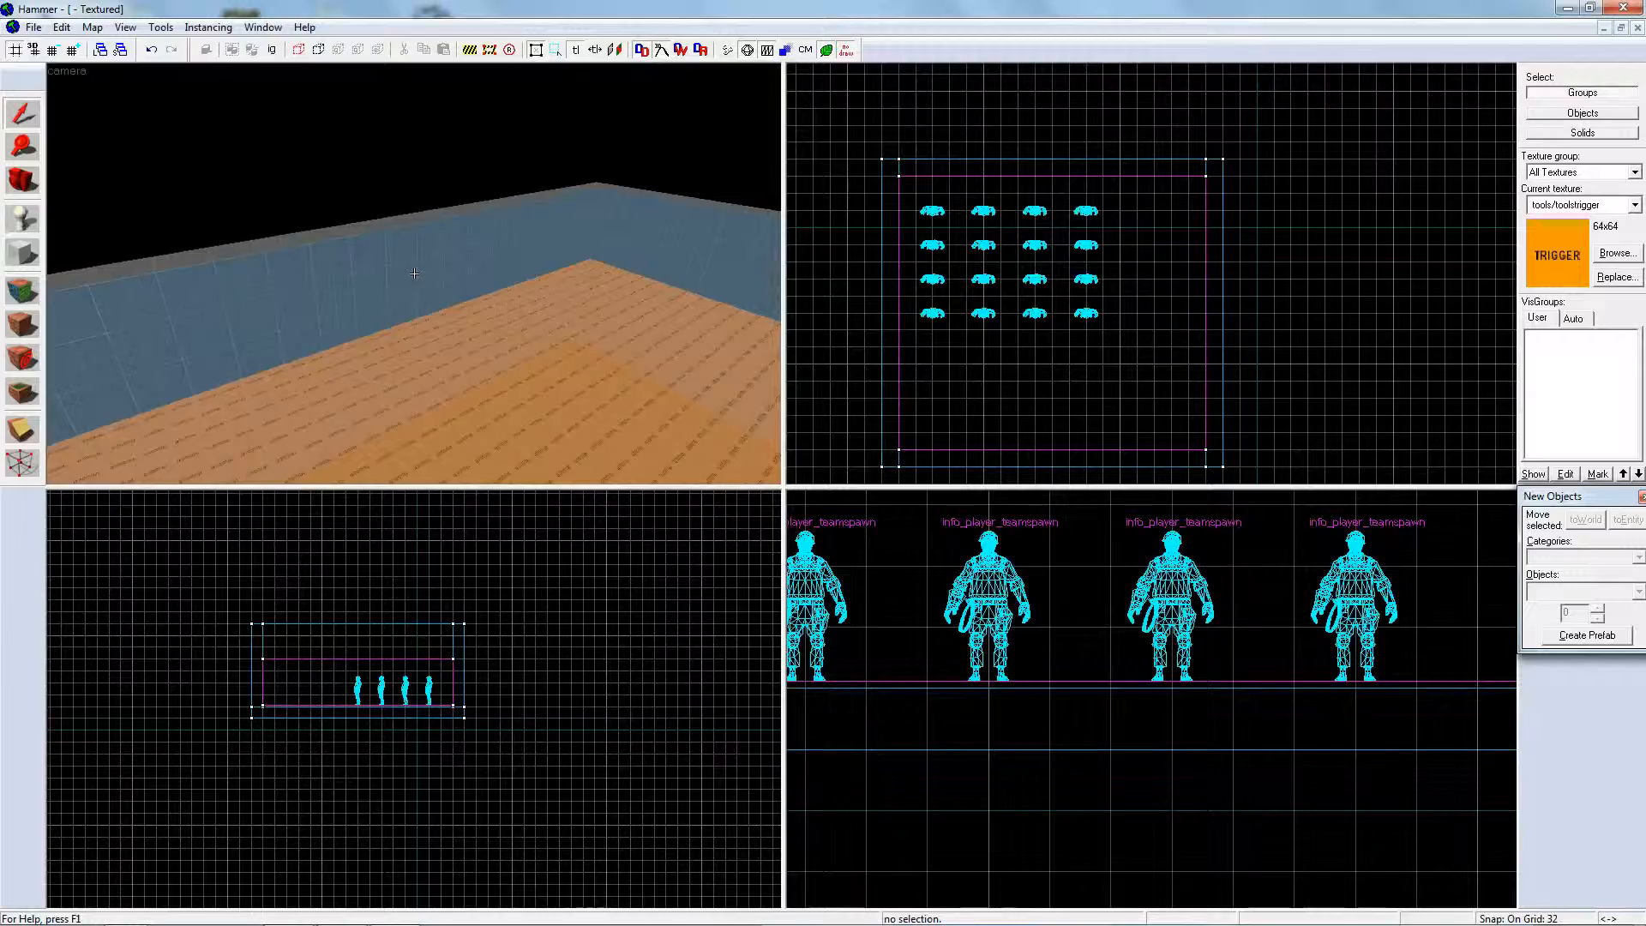
key("w")
key("s")
key("s")
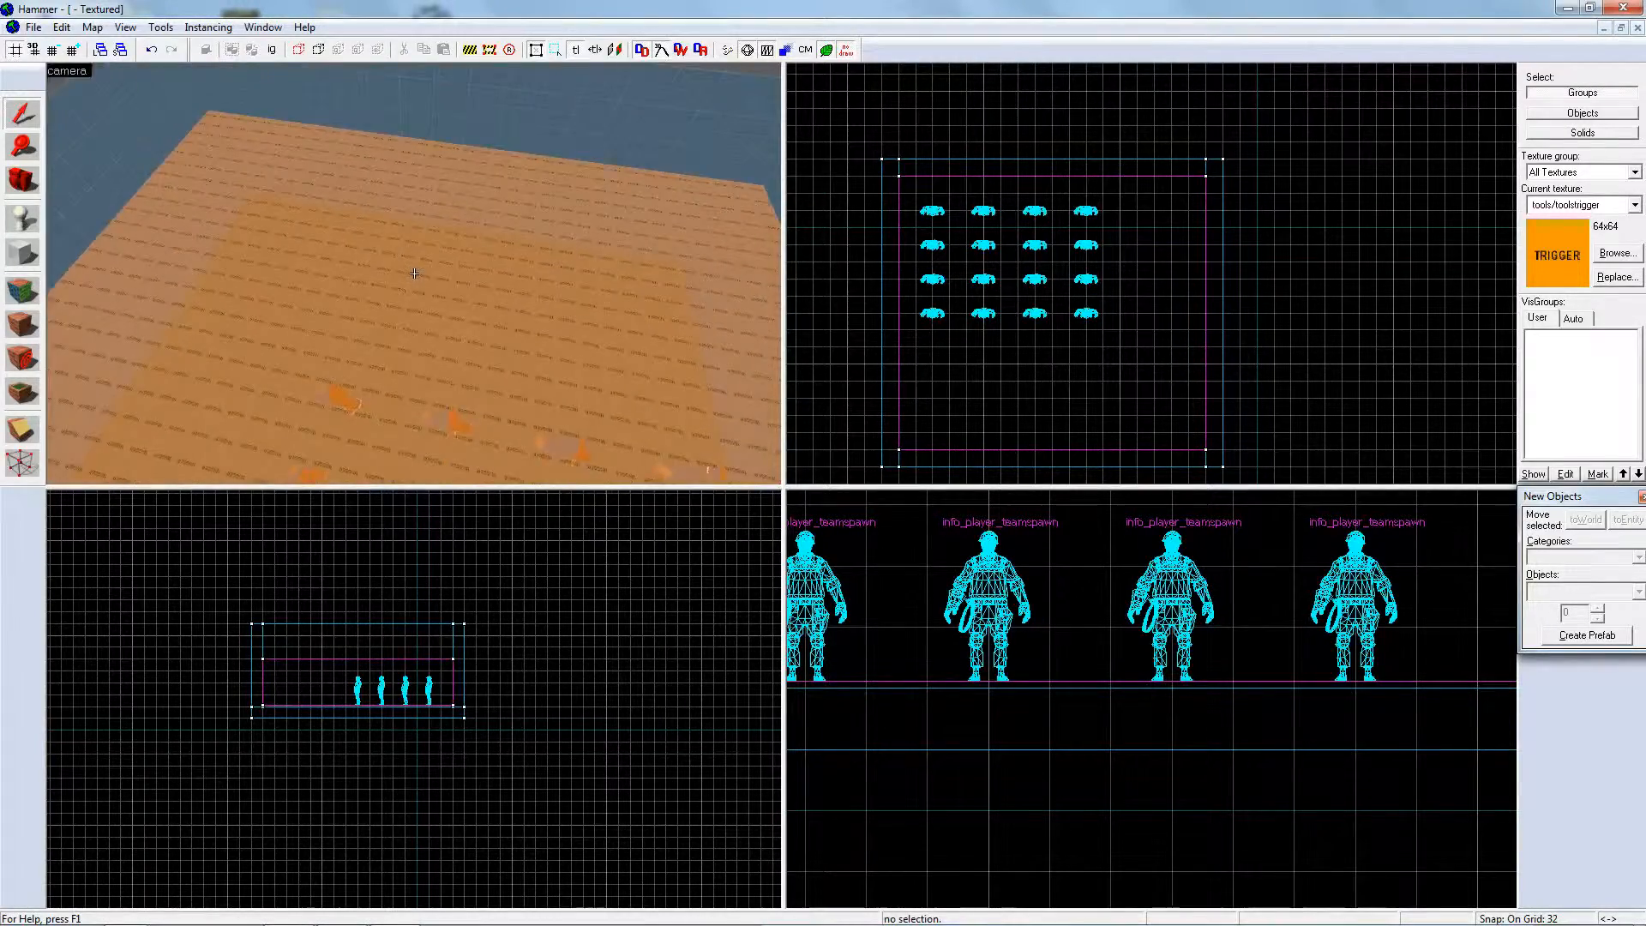
key("z")
- Reduce the 576-unit wall on the empty side of the room to a 32-unit-wide post at each end, leaving an opening between
left_click(460, 198)
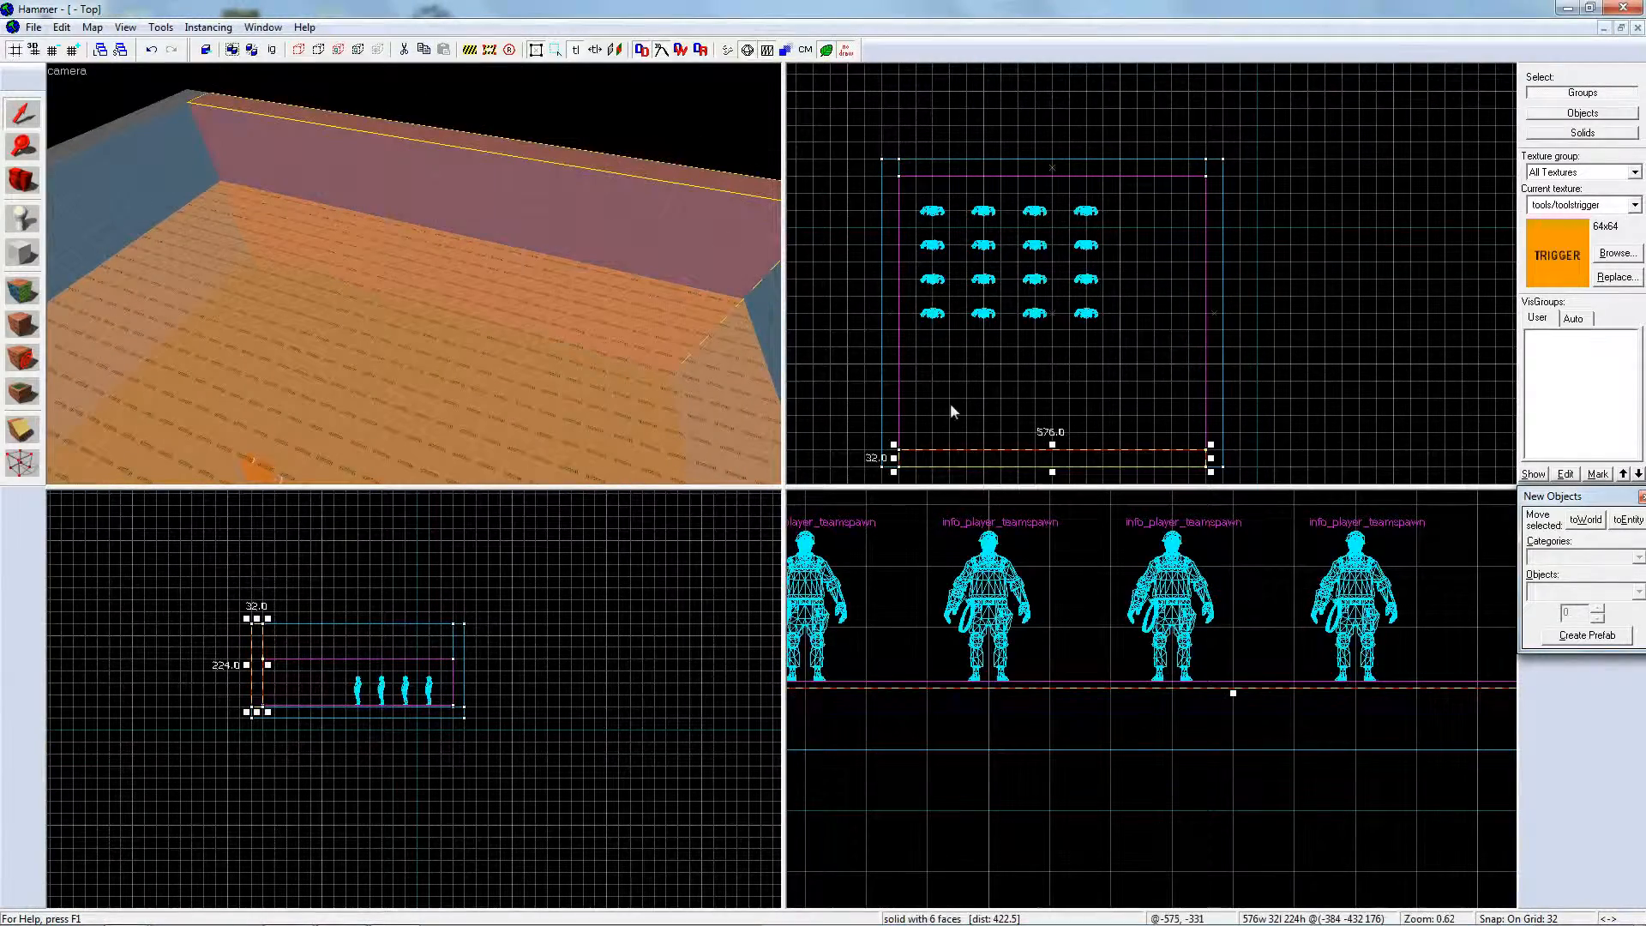
scroll(1011, 418, "up", 3)
middle_click_drag(1011, 418, 980, 269)
scroll(981, 268, "down", 3)
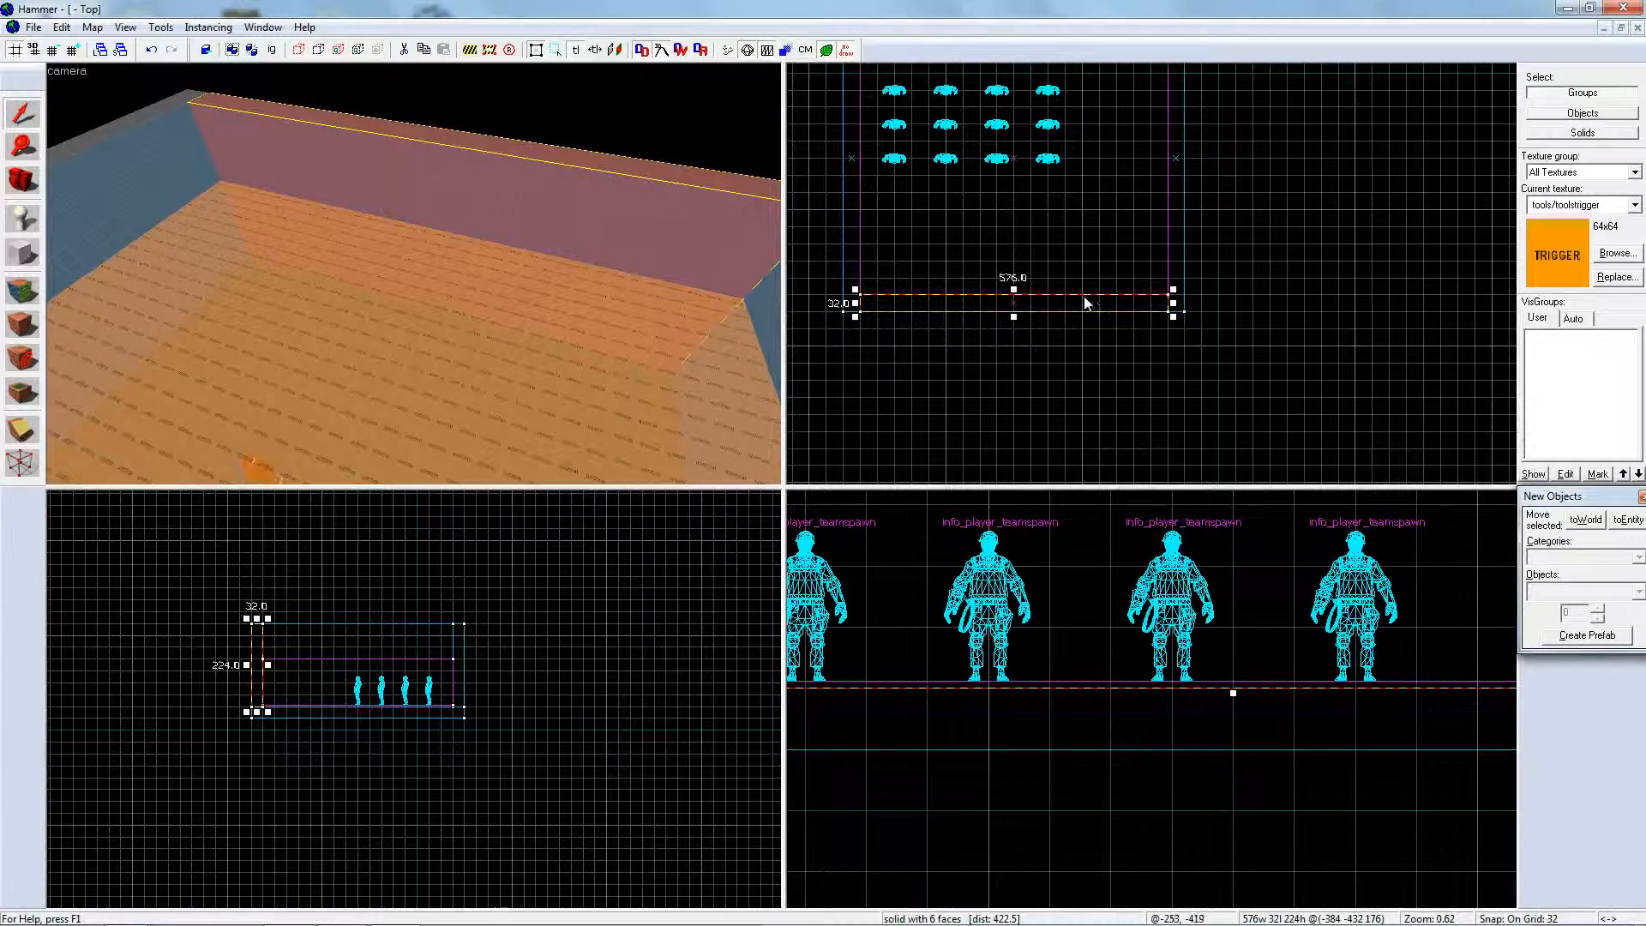
mouse_move(1173, 302)
left_mouse_down()
mouse_move(875, 305)
mouse_move(1162, 305)
left_mouse_up()
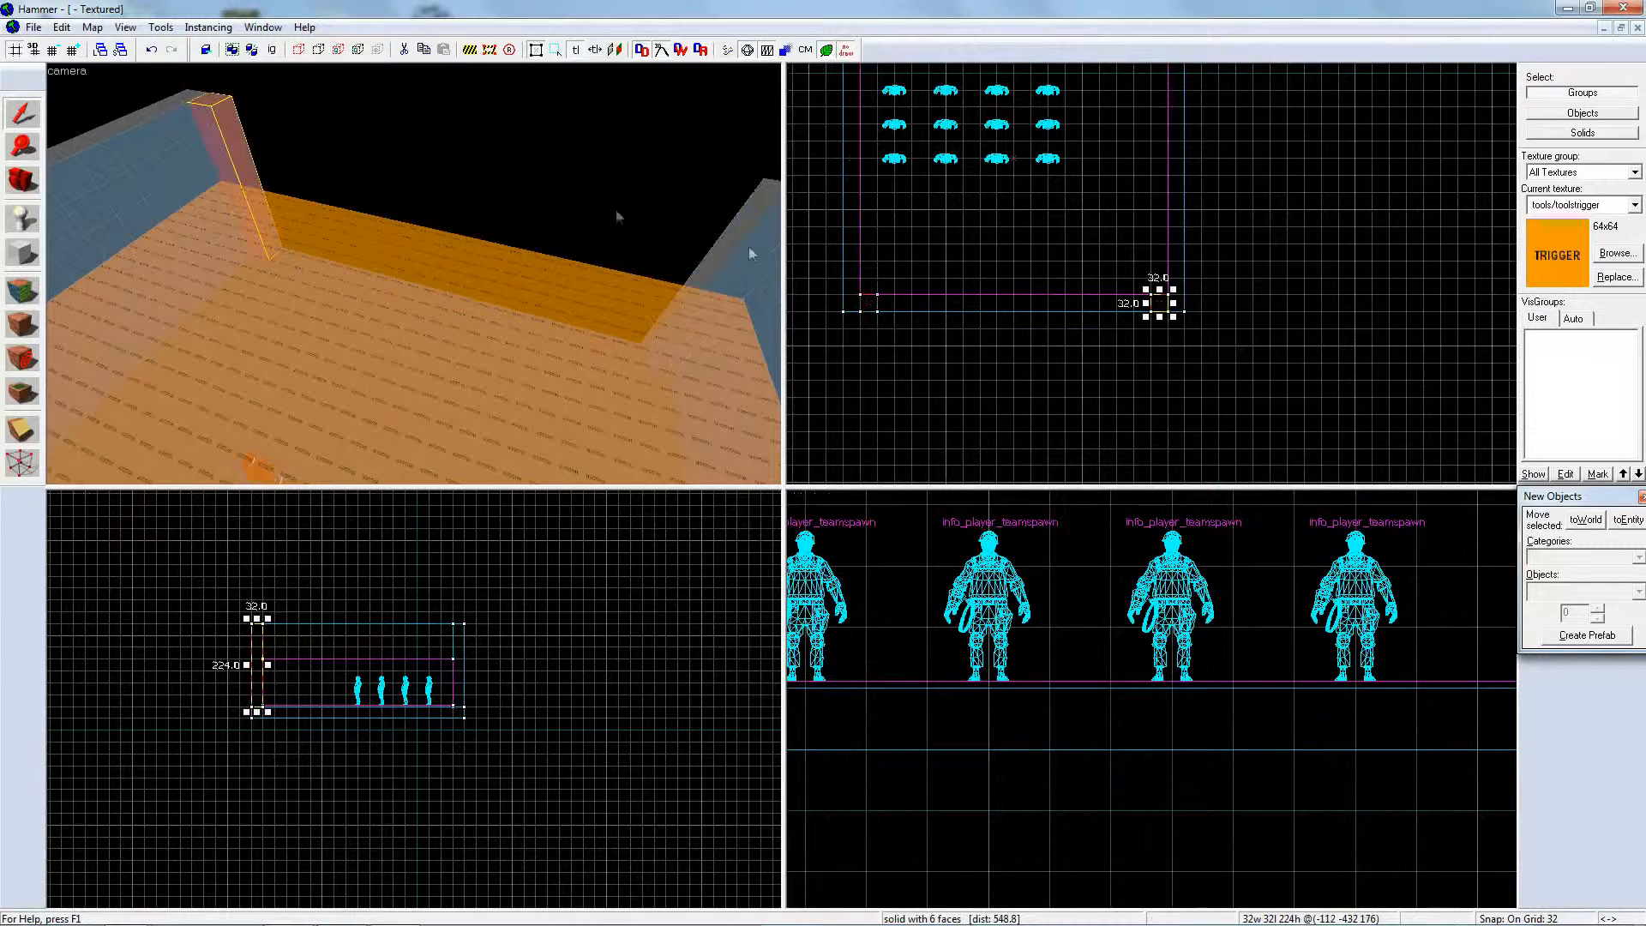
key("ctrl+z")
key("ctrl+y")
key("ctrl+z")
key("z")
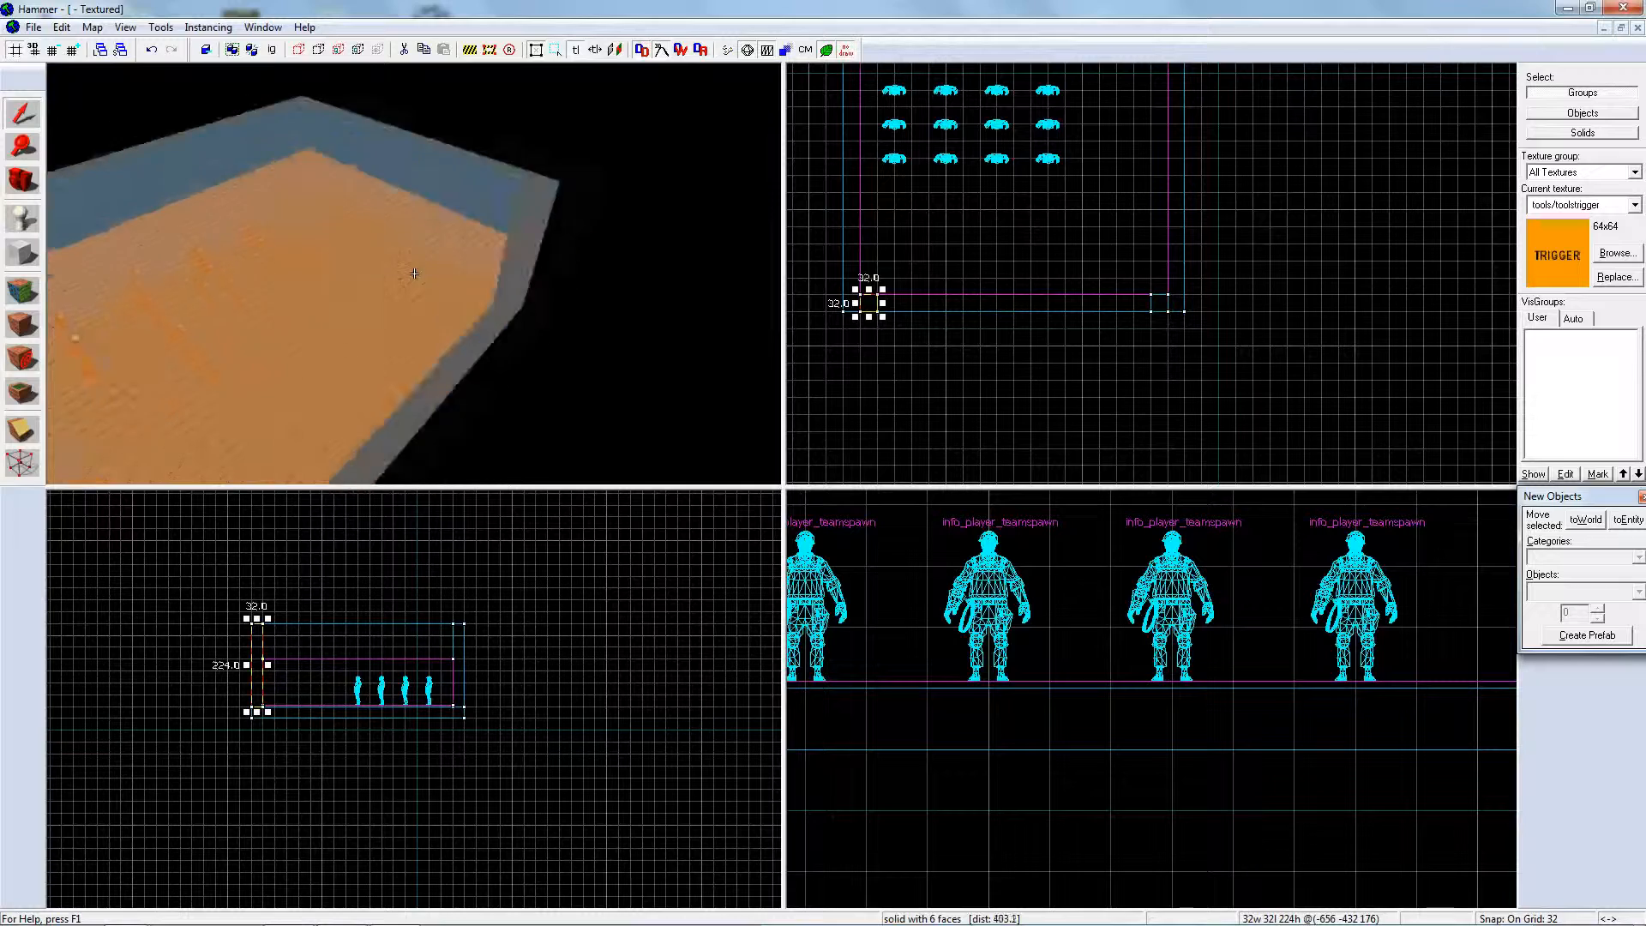
key("s")
key("z")
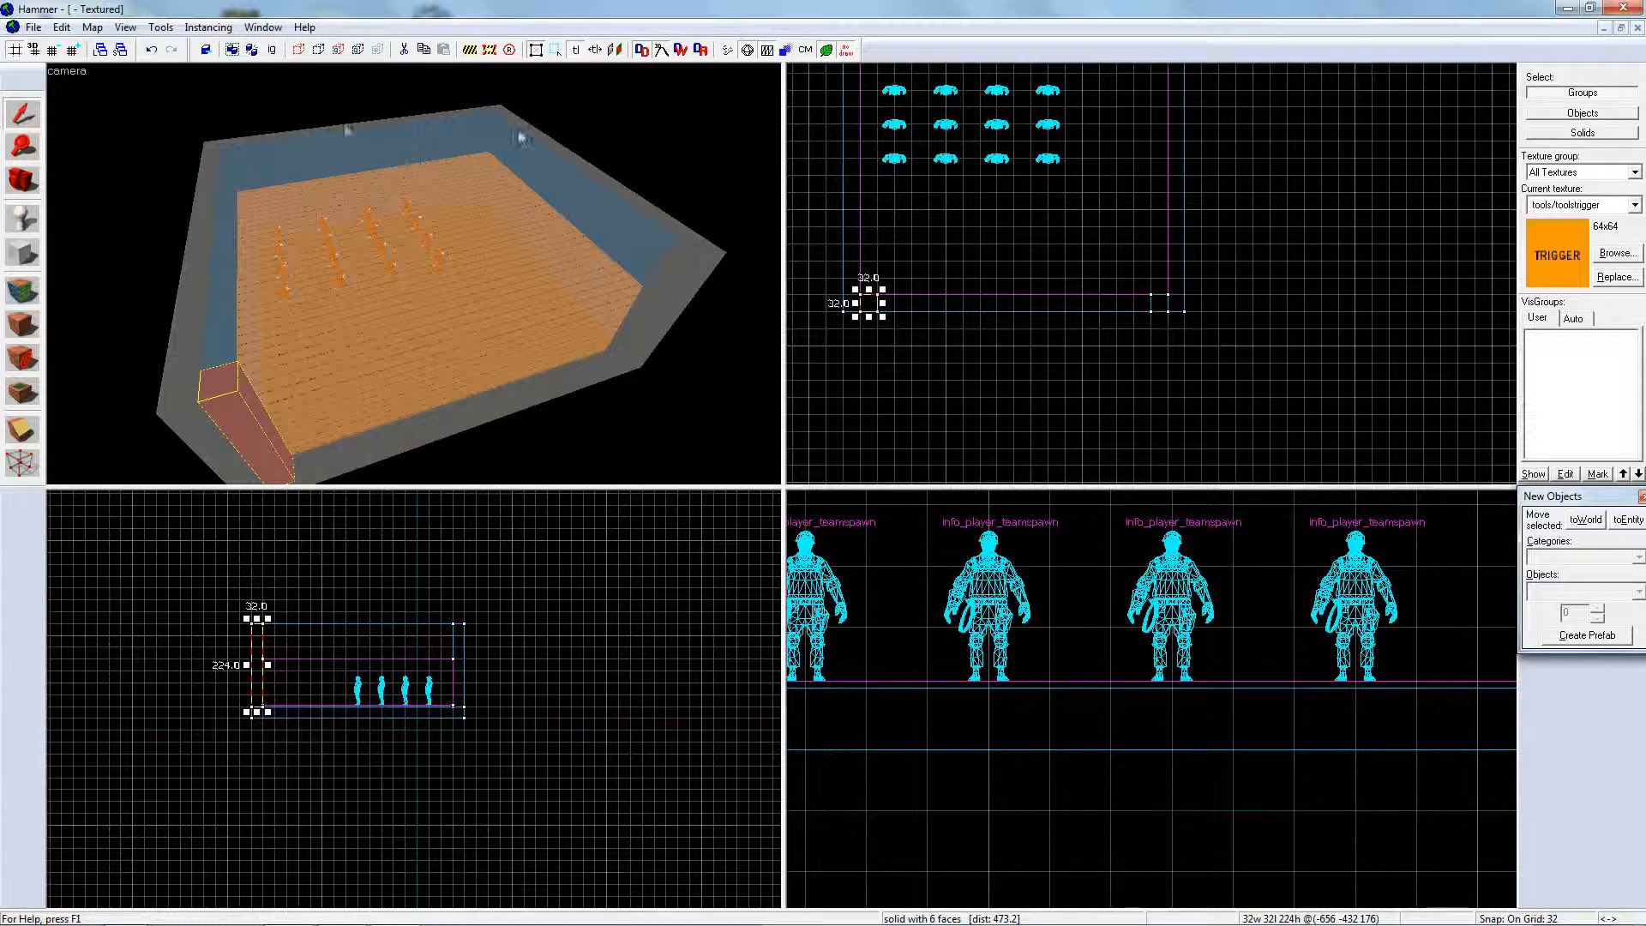
- Place the BLU - Slide Large Animated door prefab from the ABS TF2 - Doors category in the wall opening
left_click(34, 217)
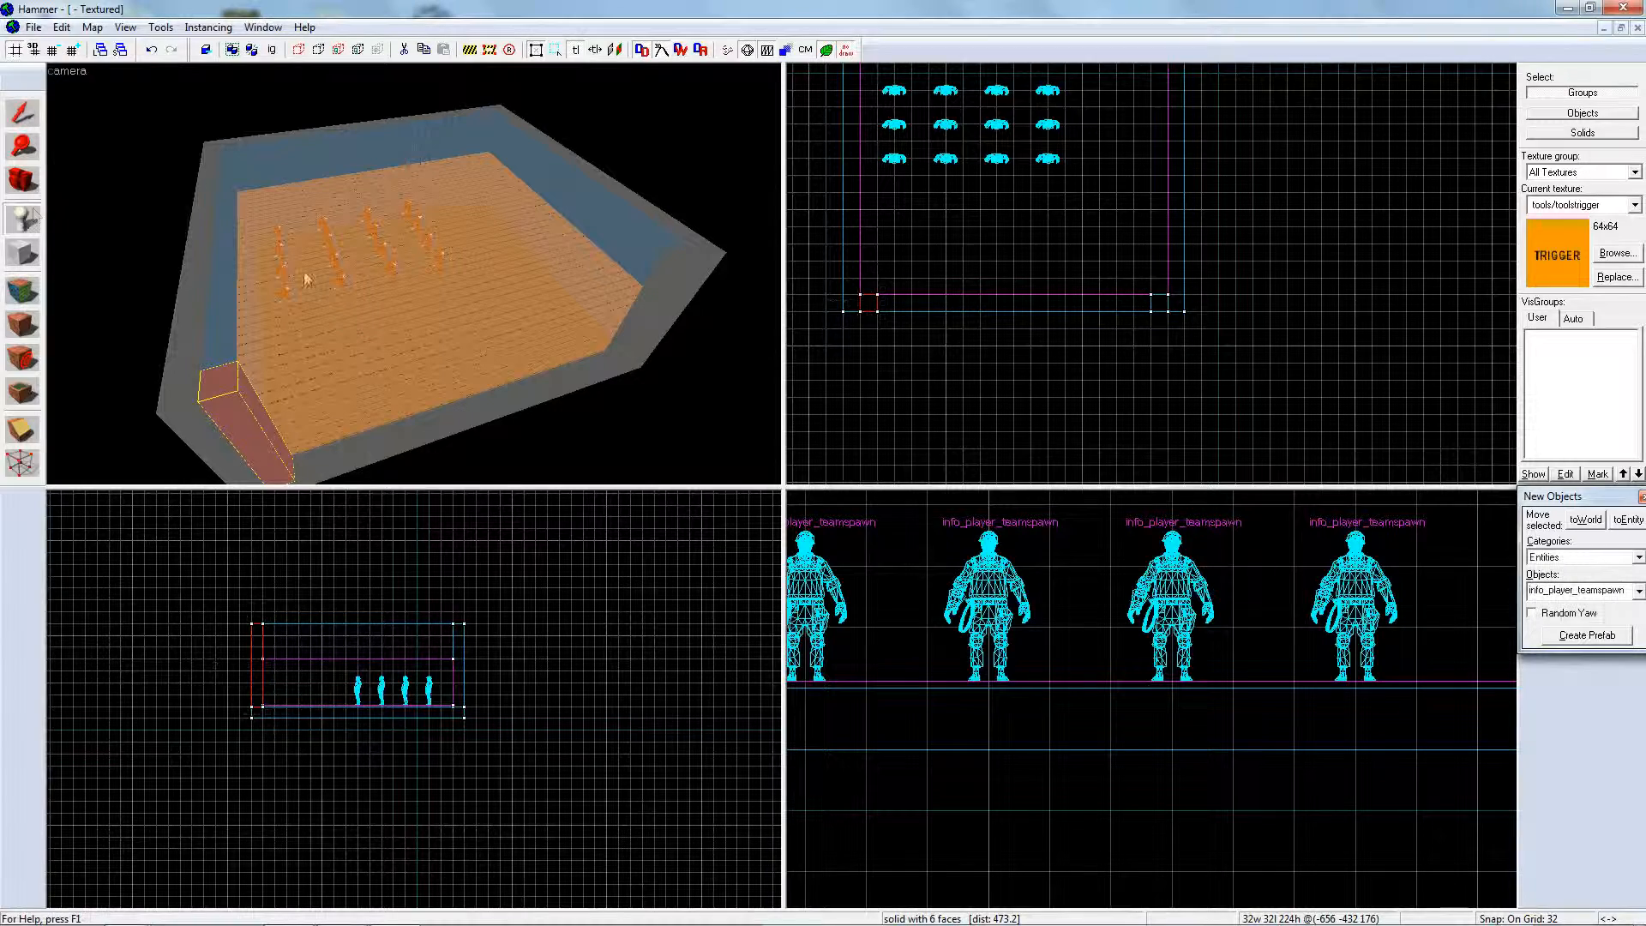
left_click(1637, 556)
left_click(1604, 597)
left_click(1638, 590)
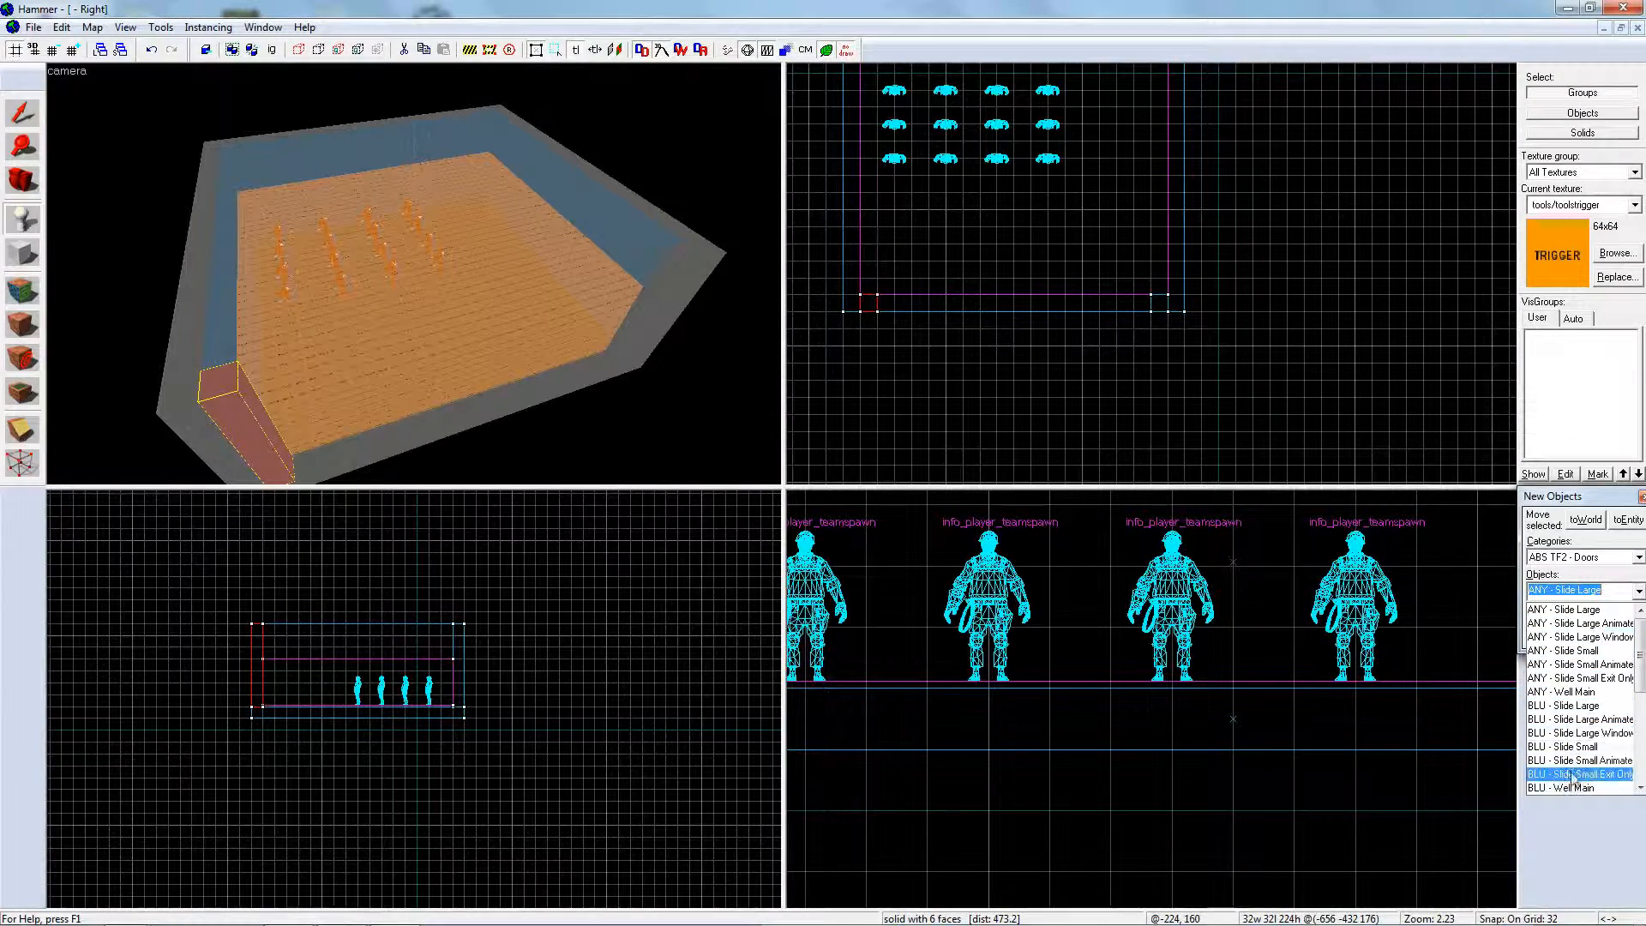
scroll(1582, 718, "down", 3)
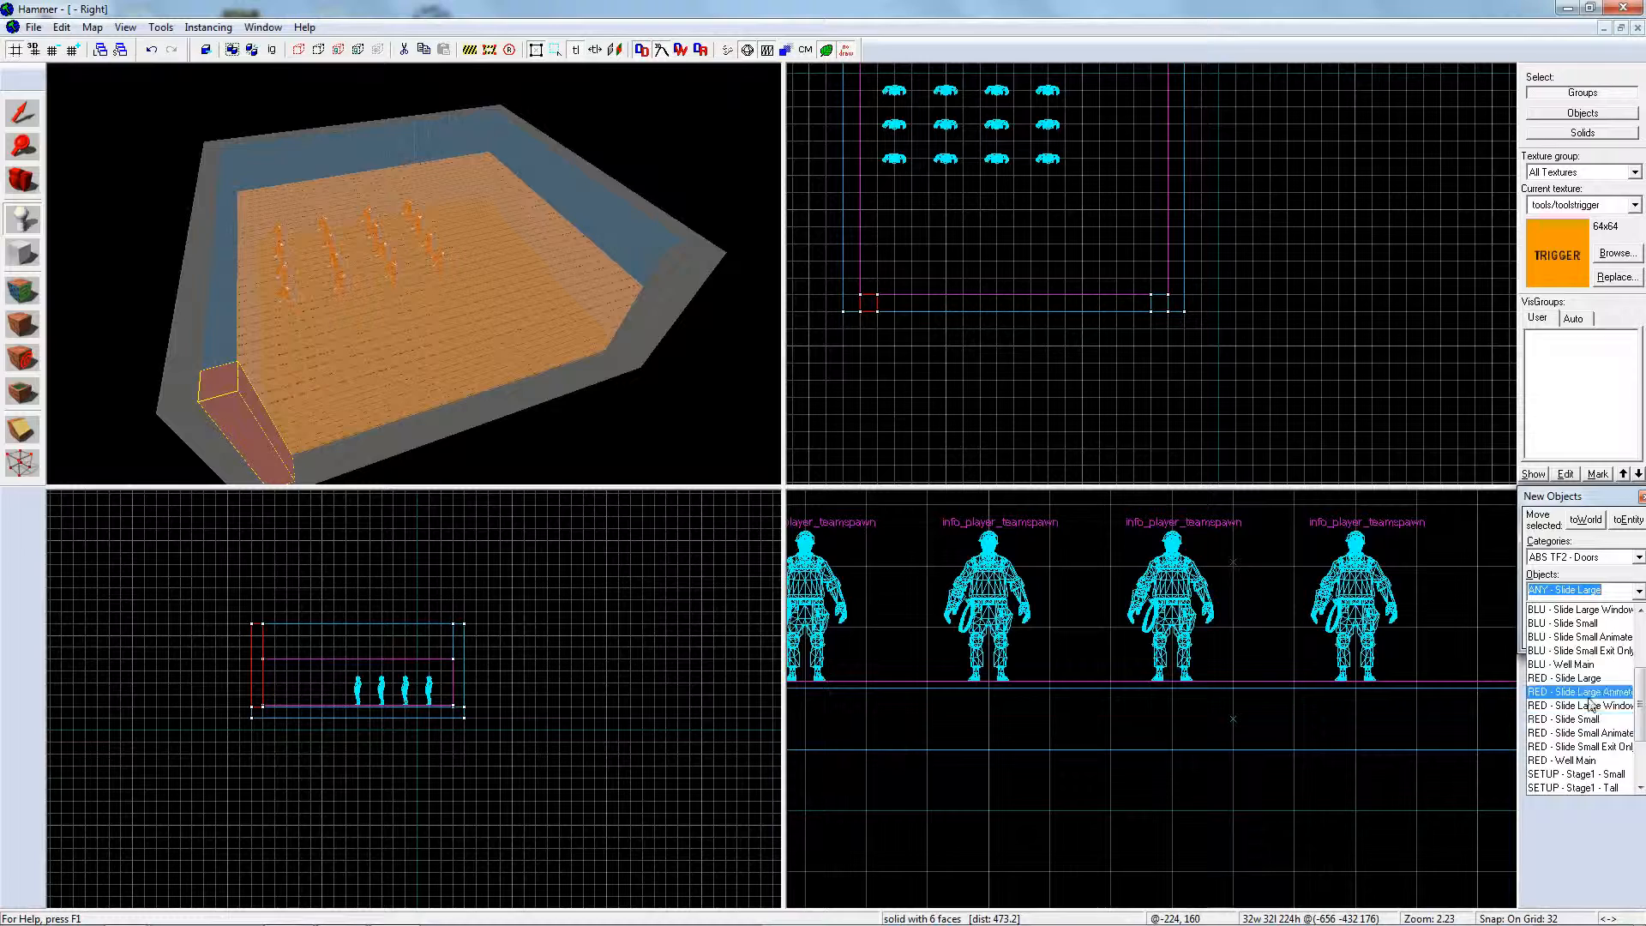
scroll(1590, 703, "up", 1)
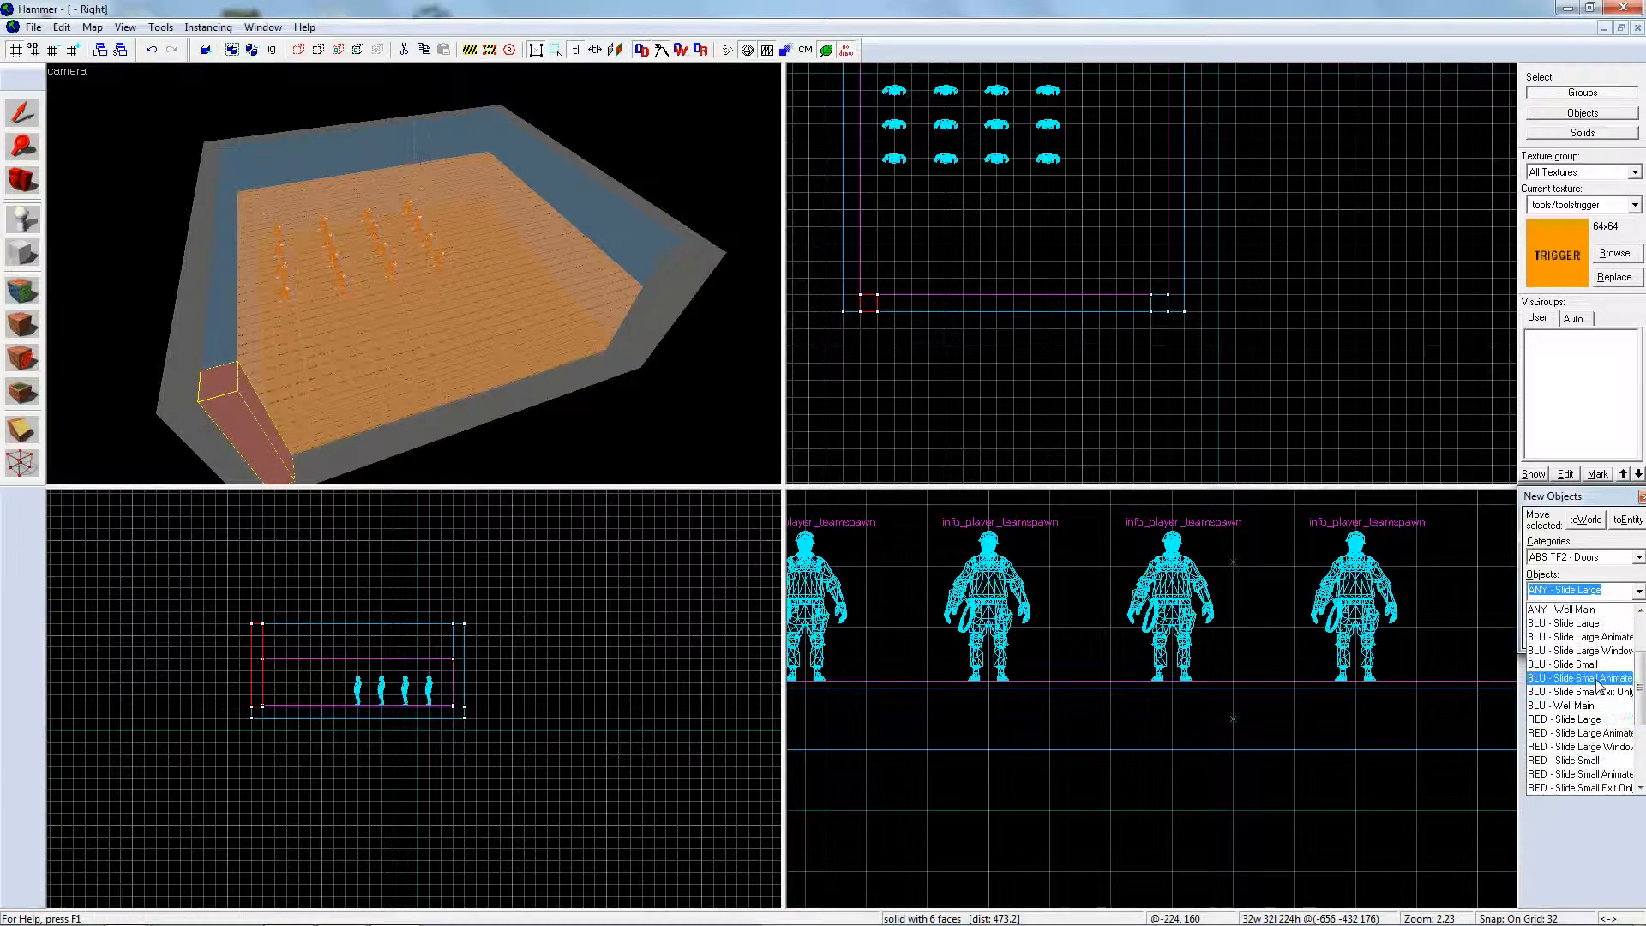
left_click(1580, 637)
left_click(480, 390)
left_click(22, 114)
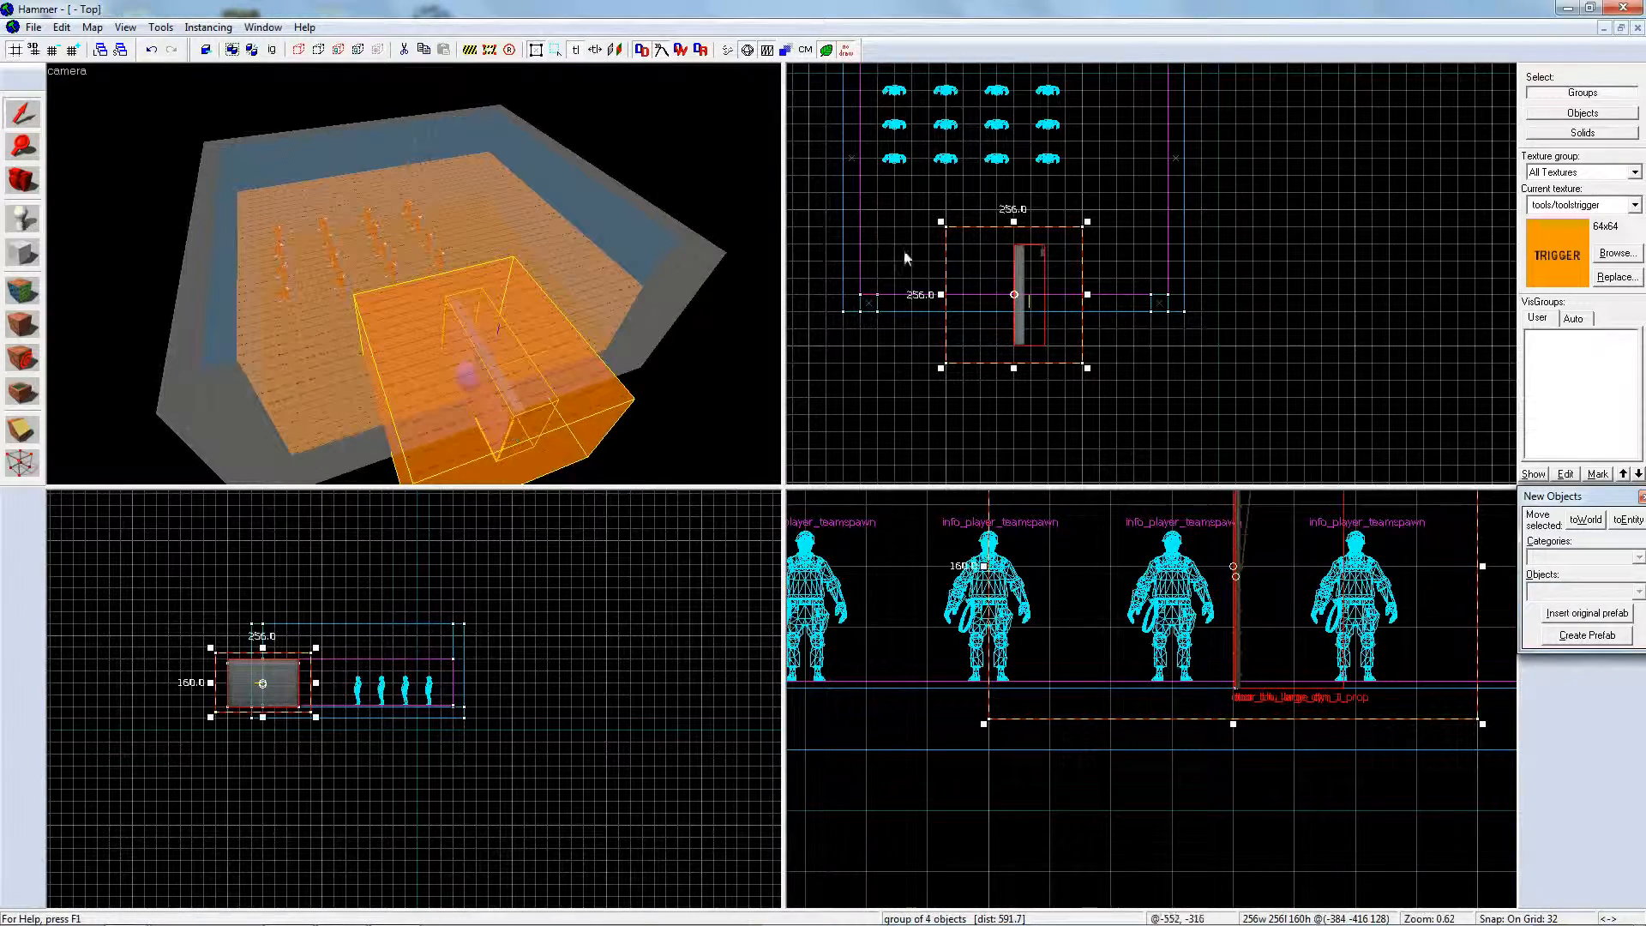
- Rotate the door group 90 degrees to run along the wall opening and move it flush with the wall's outer edge
left_click_drag(941, 224, 916, 405)
scroll(916, 405, "up", 9)
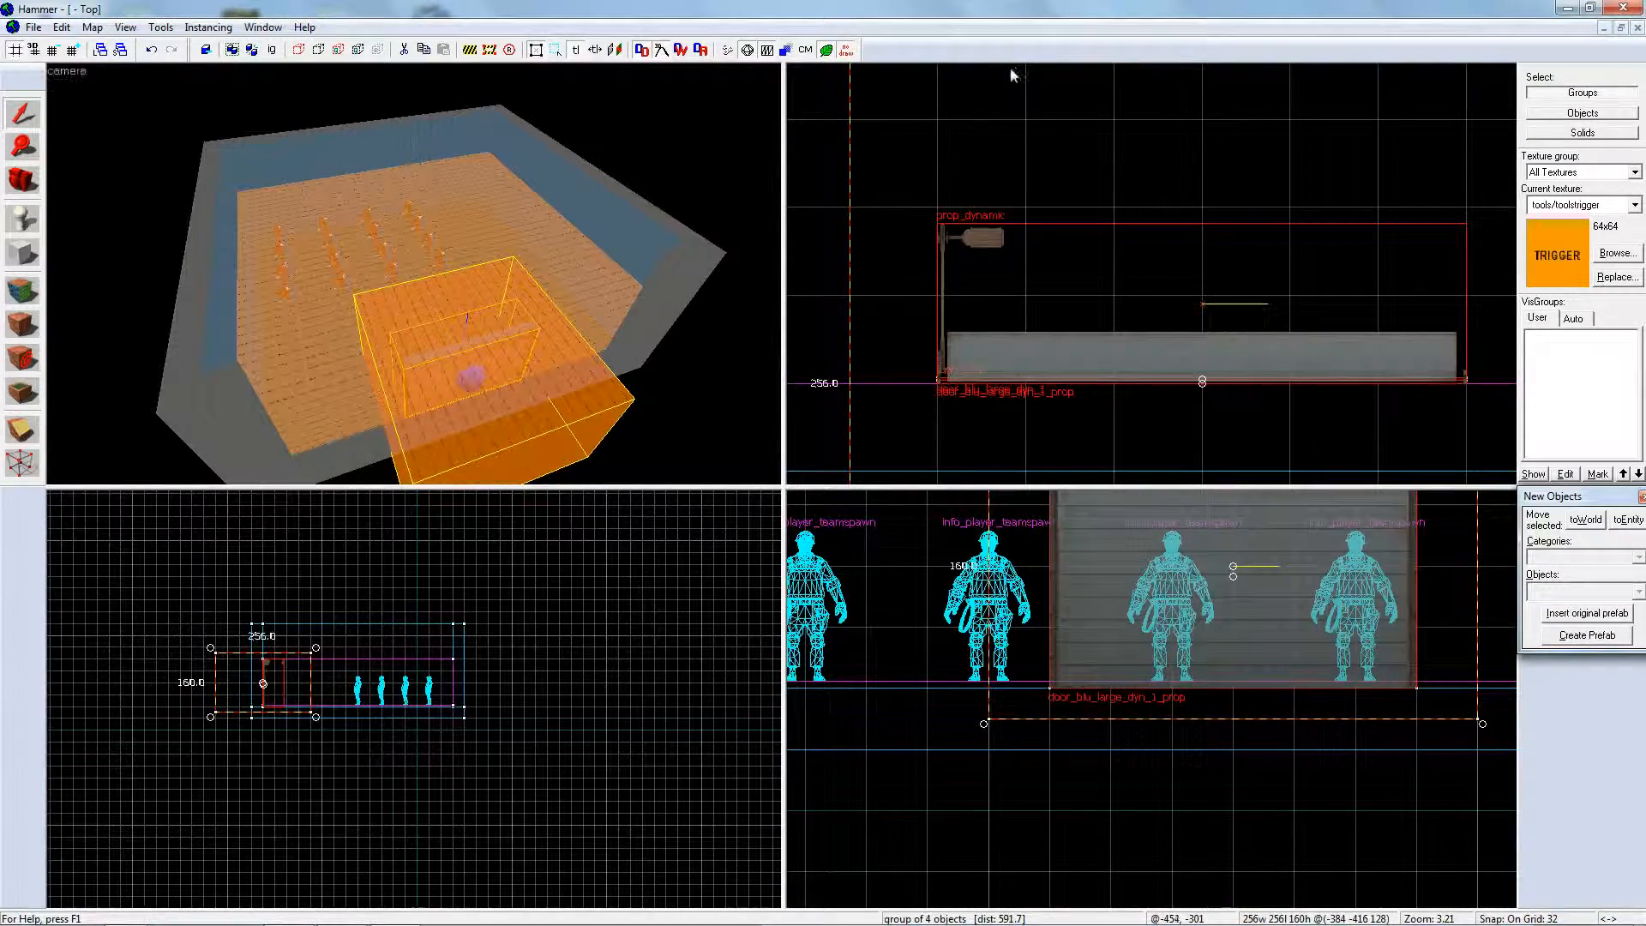
scroll(1018, 120, "down", 5)
left_click_drag(1055, 221, 908, 283)
scroll(1015, 255, "down", 5)
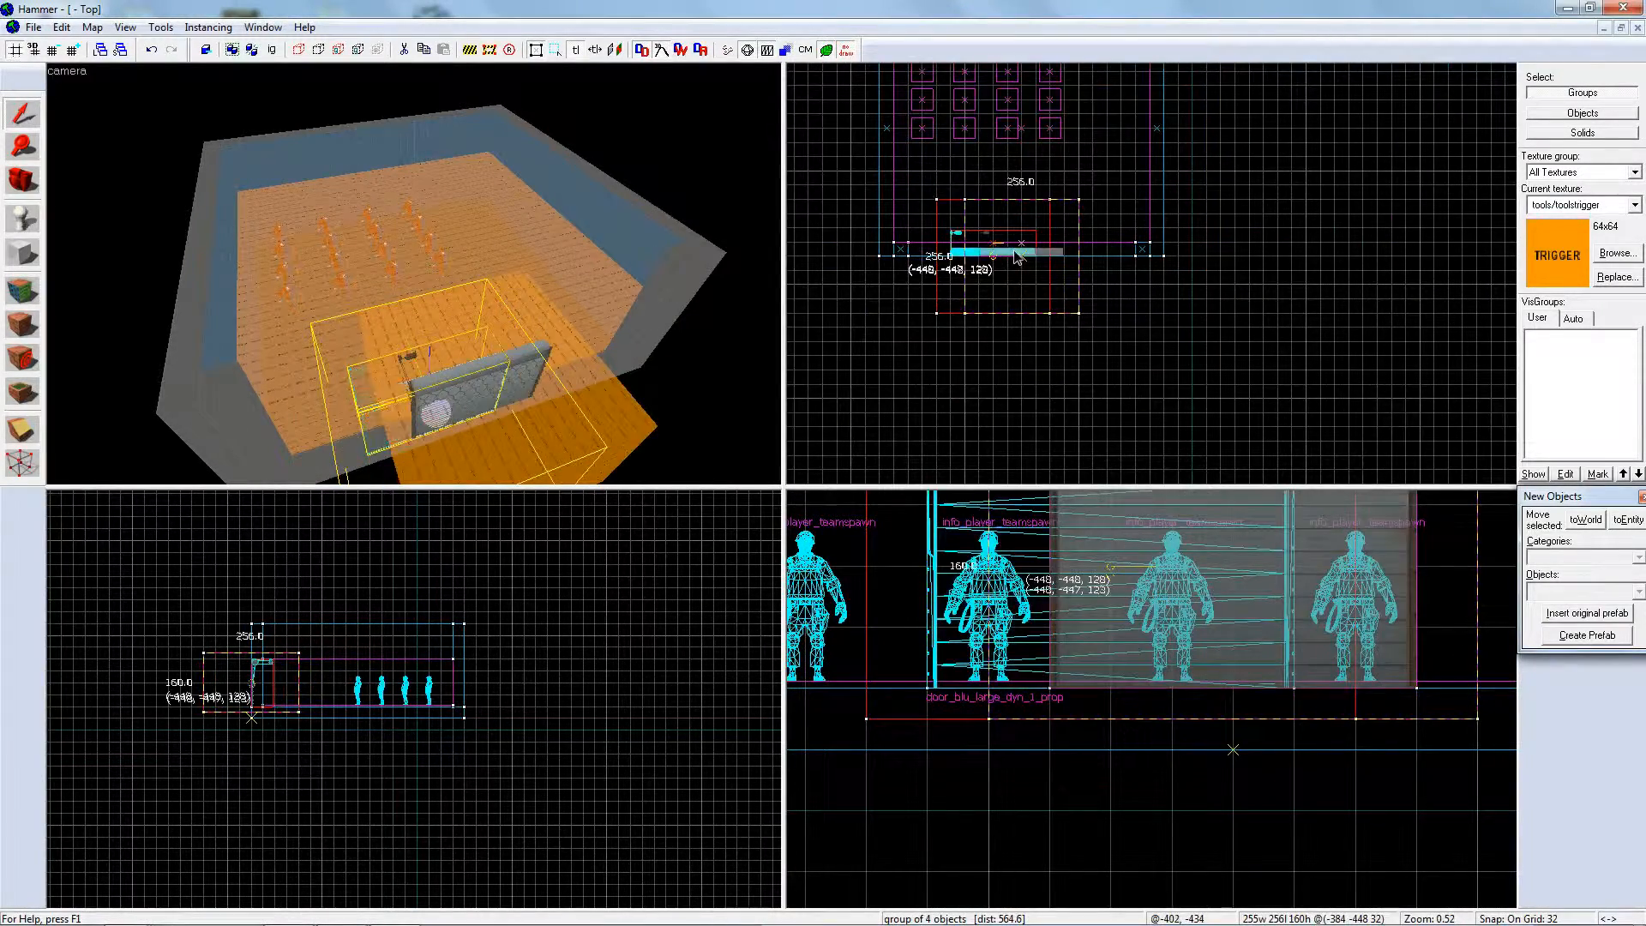
left_click(1016, 255)
- Stretch the two end posts along the opening until they meet the sides of the door
left_click(900, 252)
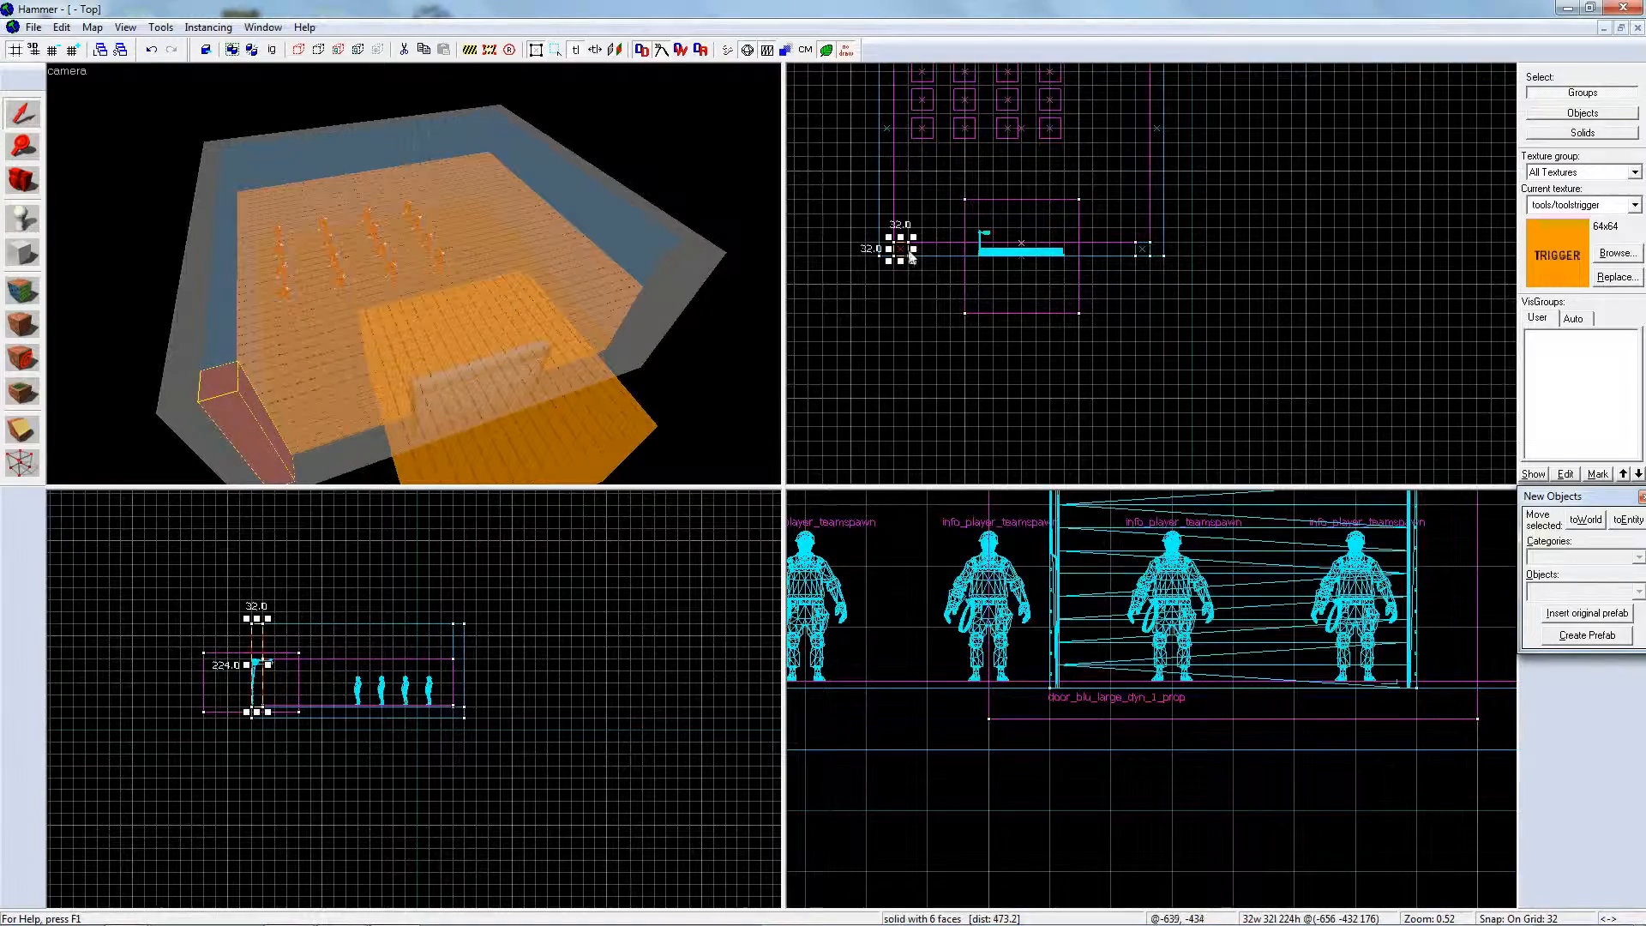
left_click(915, 254)
left_click(1142, 254)
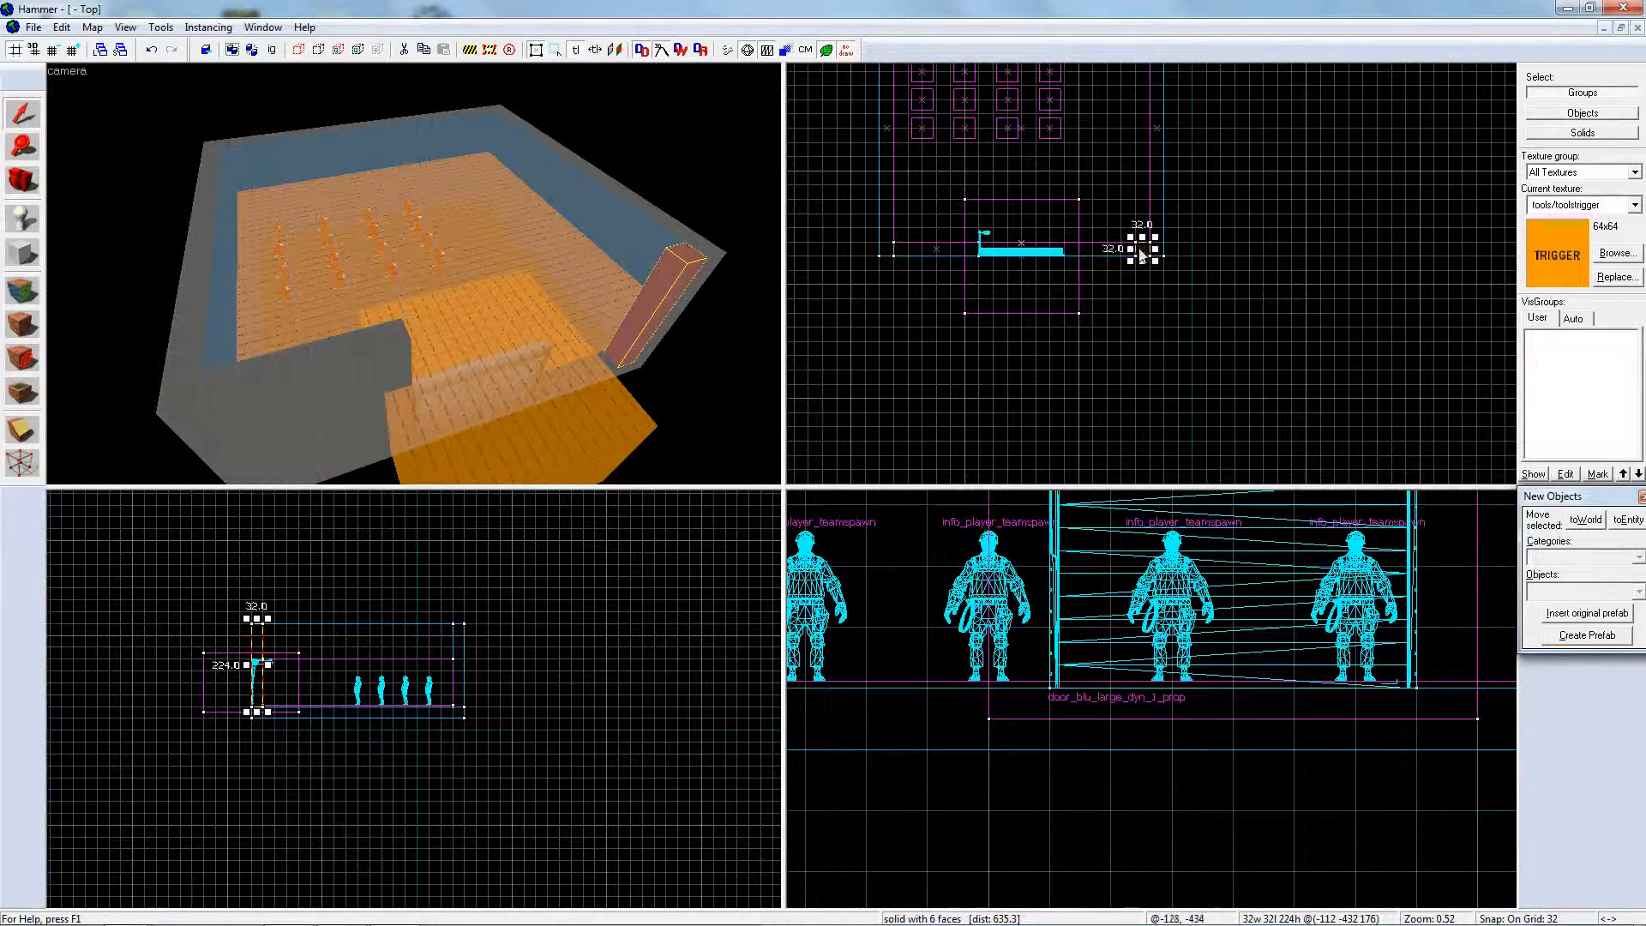
left_click_drag(1132, 251, 1032, 242)
- Fill the space above the door with a 224-unit-wide wall block, raising its lower edge so it is 96 units high
scroll(1100, 271, "up", 4)
scroll(1197, 625, "down", 3)
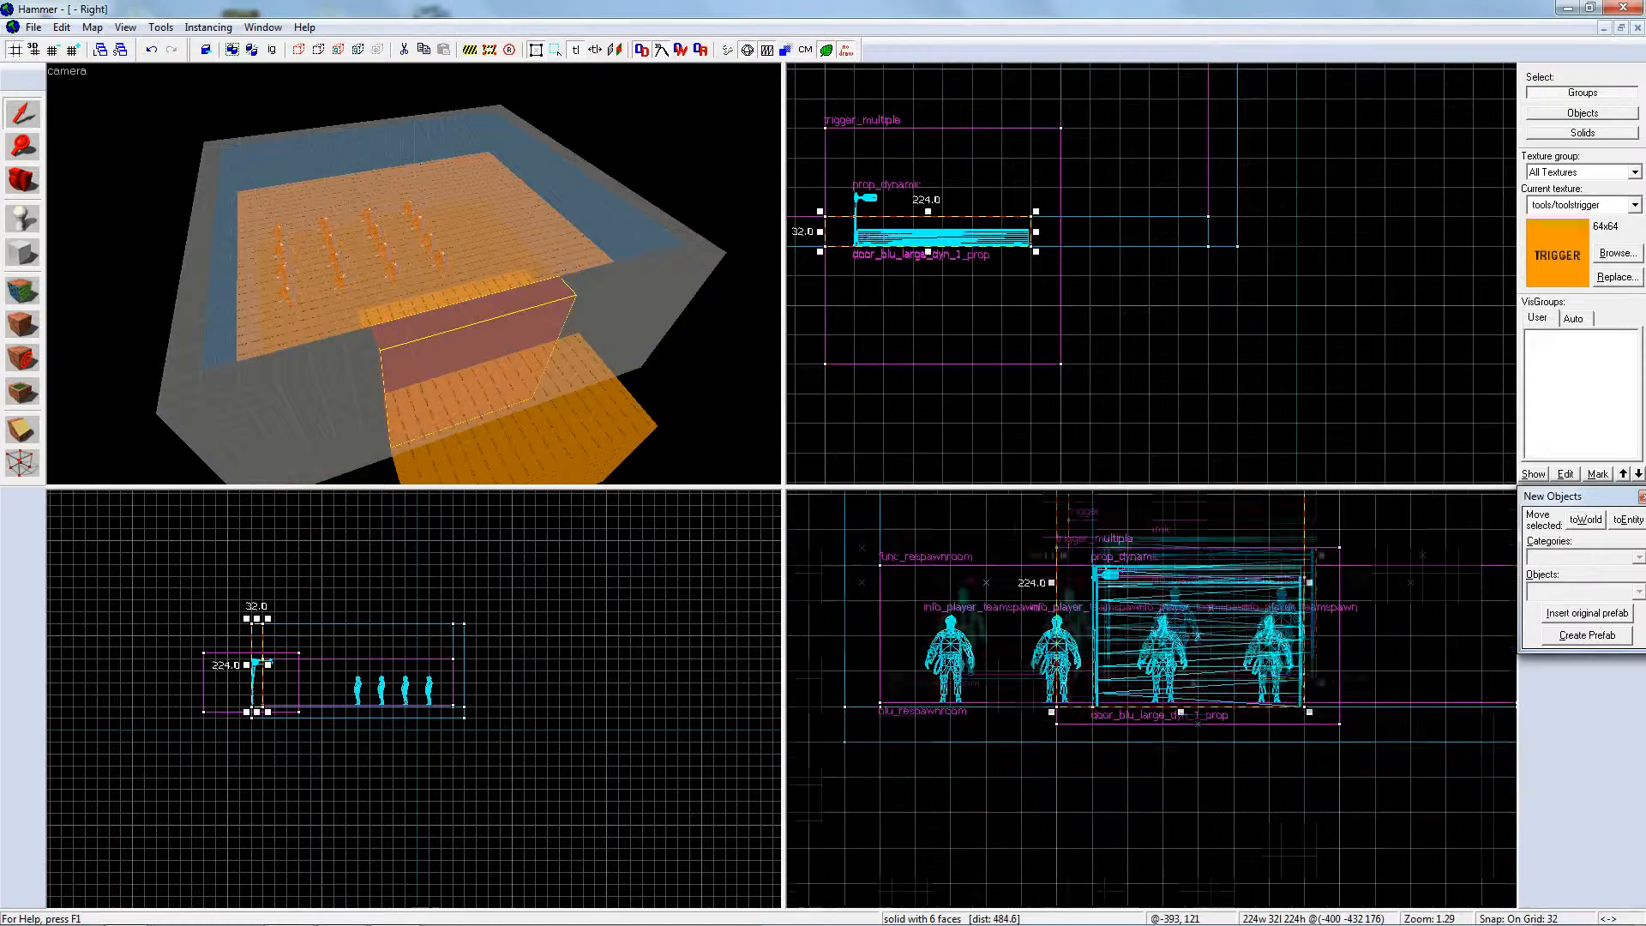
left_click_drag(1181, 710, 1183, 557)
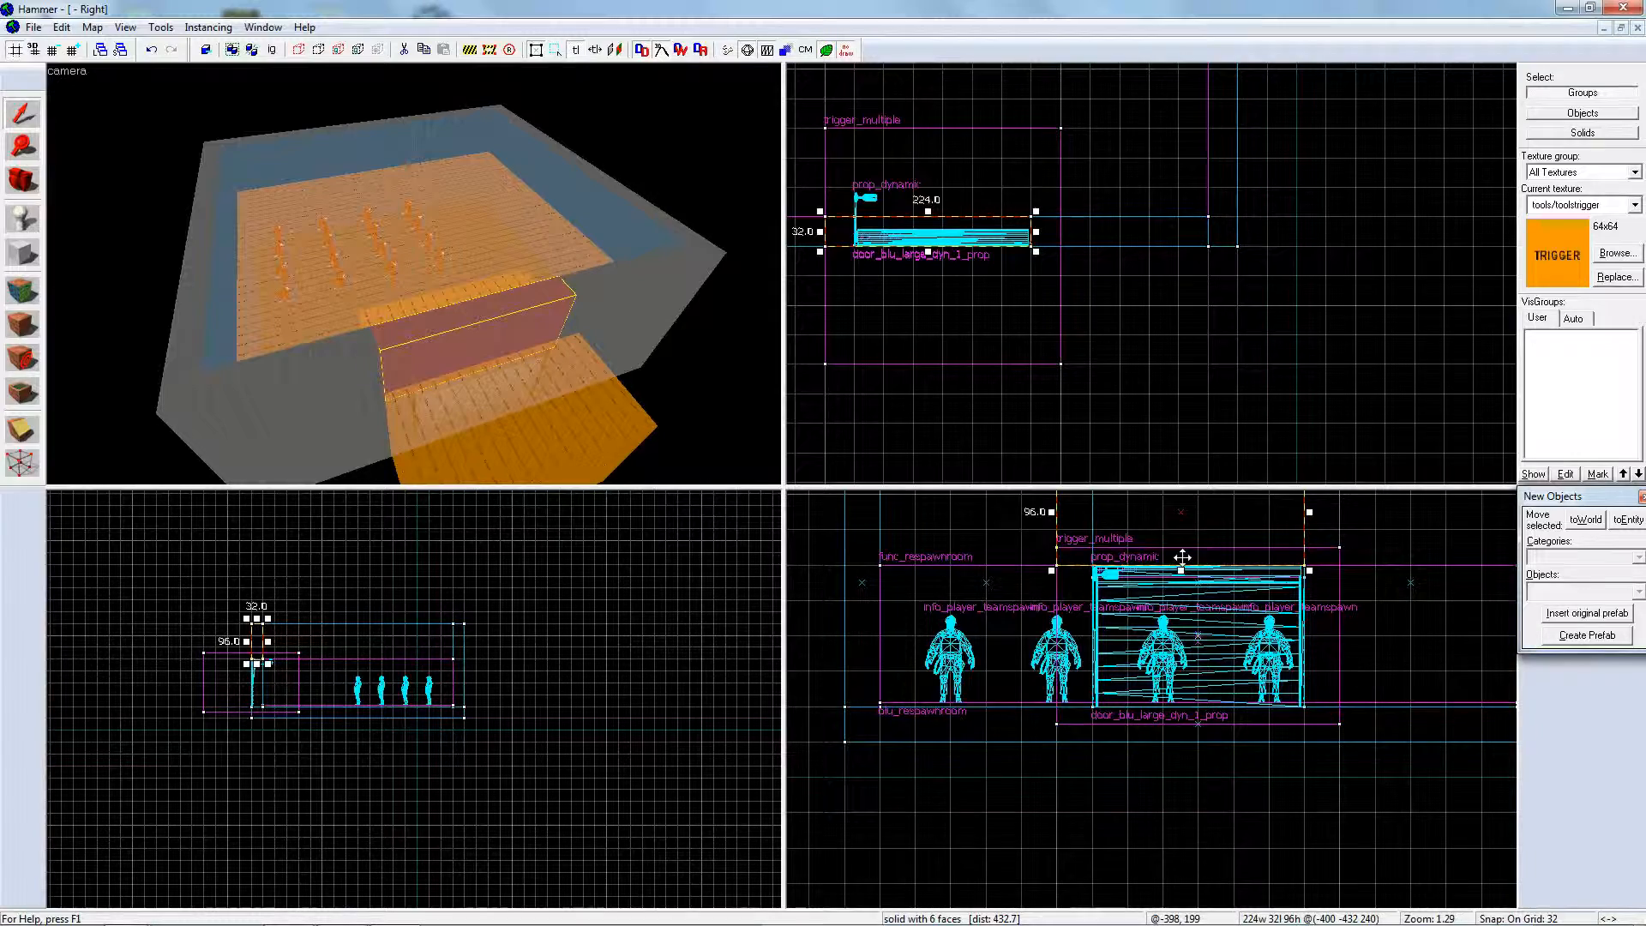
- Select the door group and inspect how the door and its trigger fit the wall from both sides
left_click(577, 400)
key("z")
key("w")
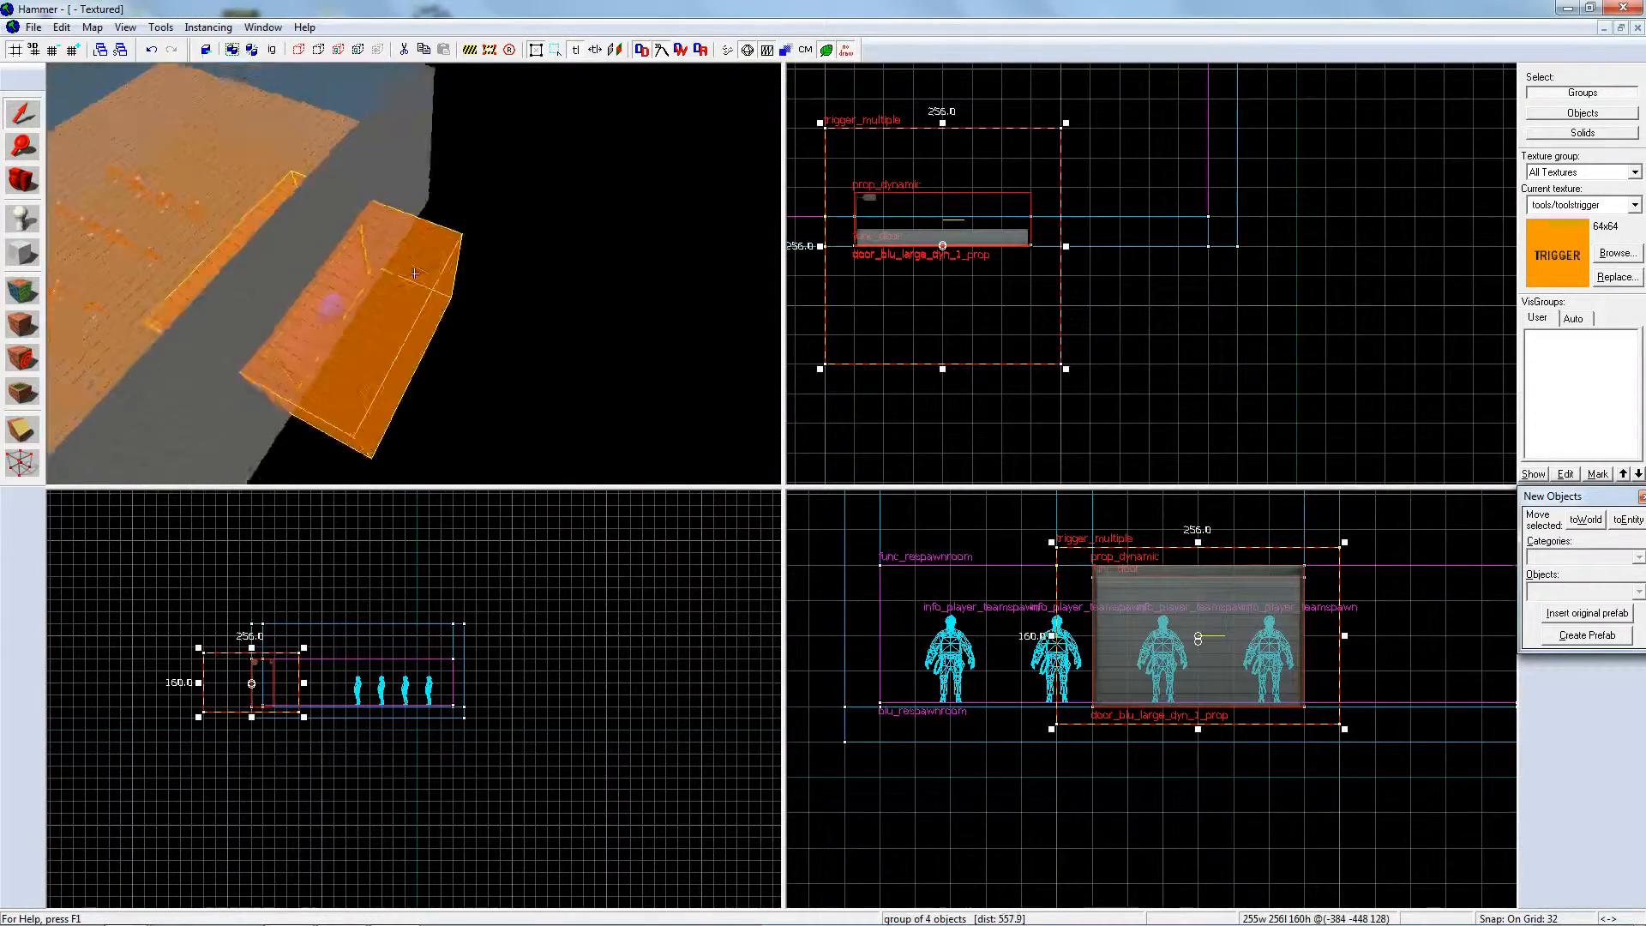
key("w")
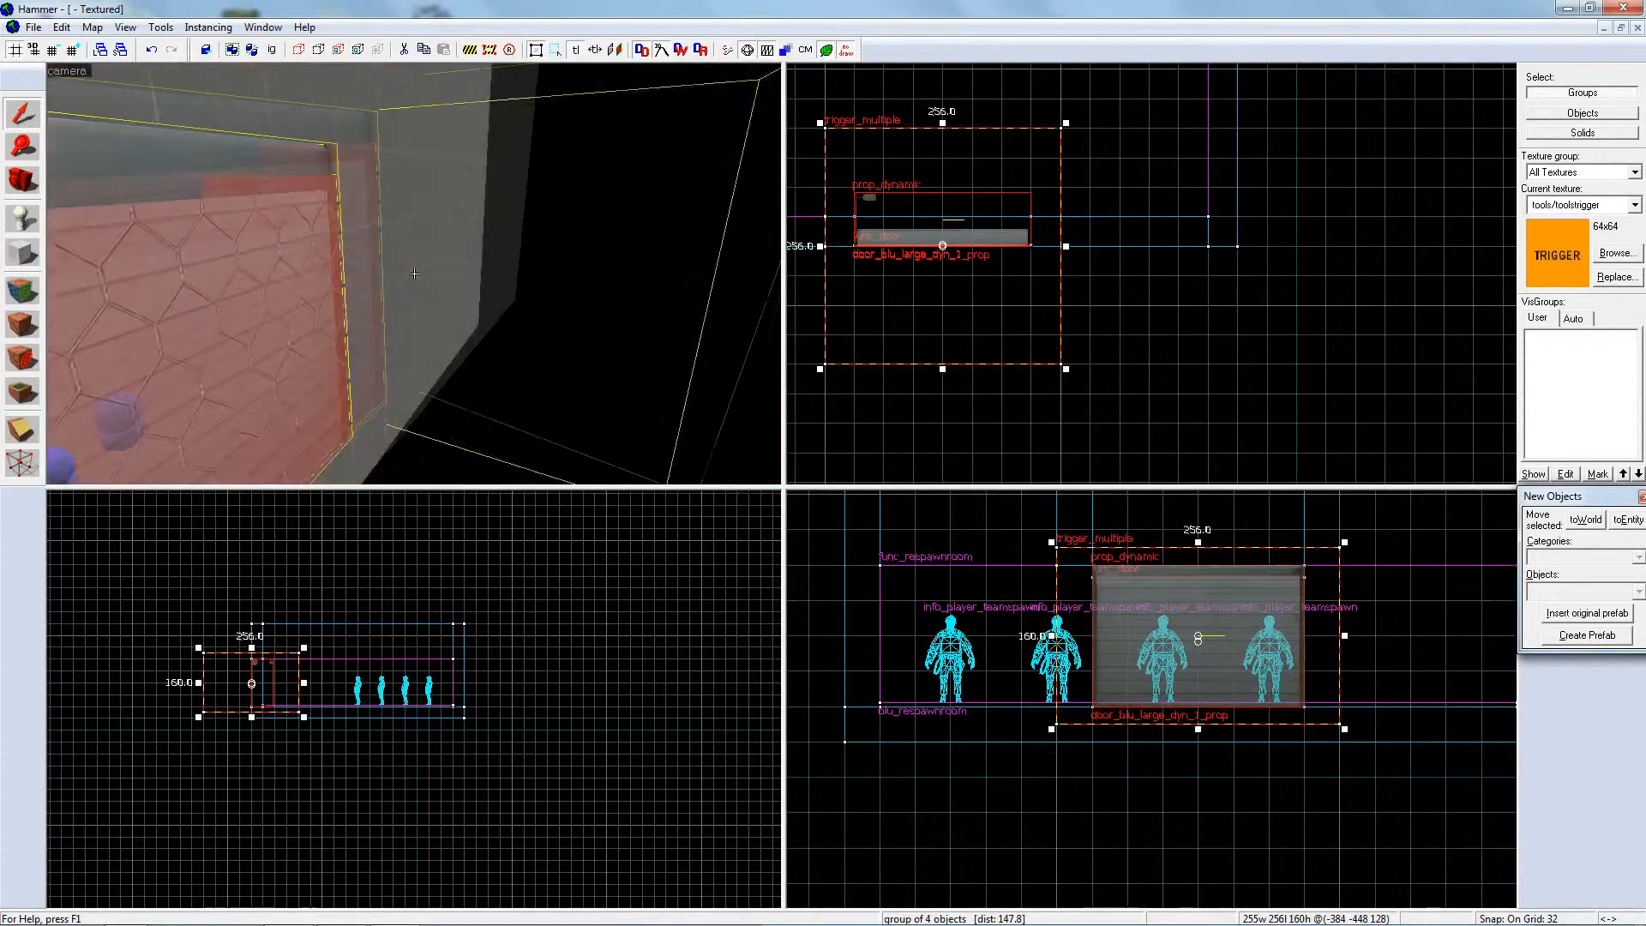
key("w")
key("s")
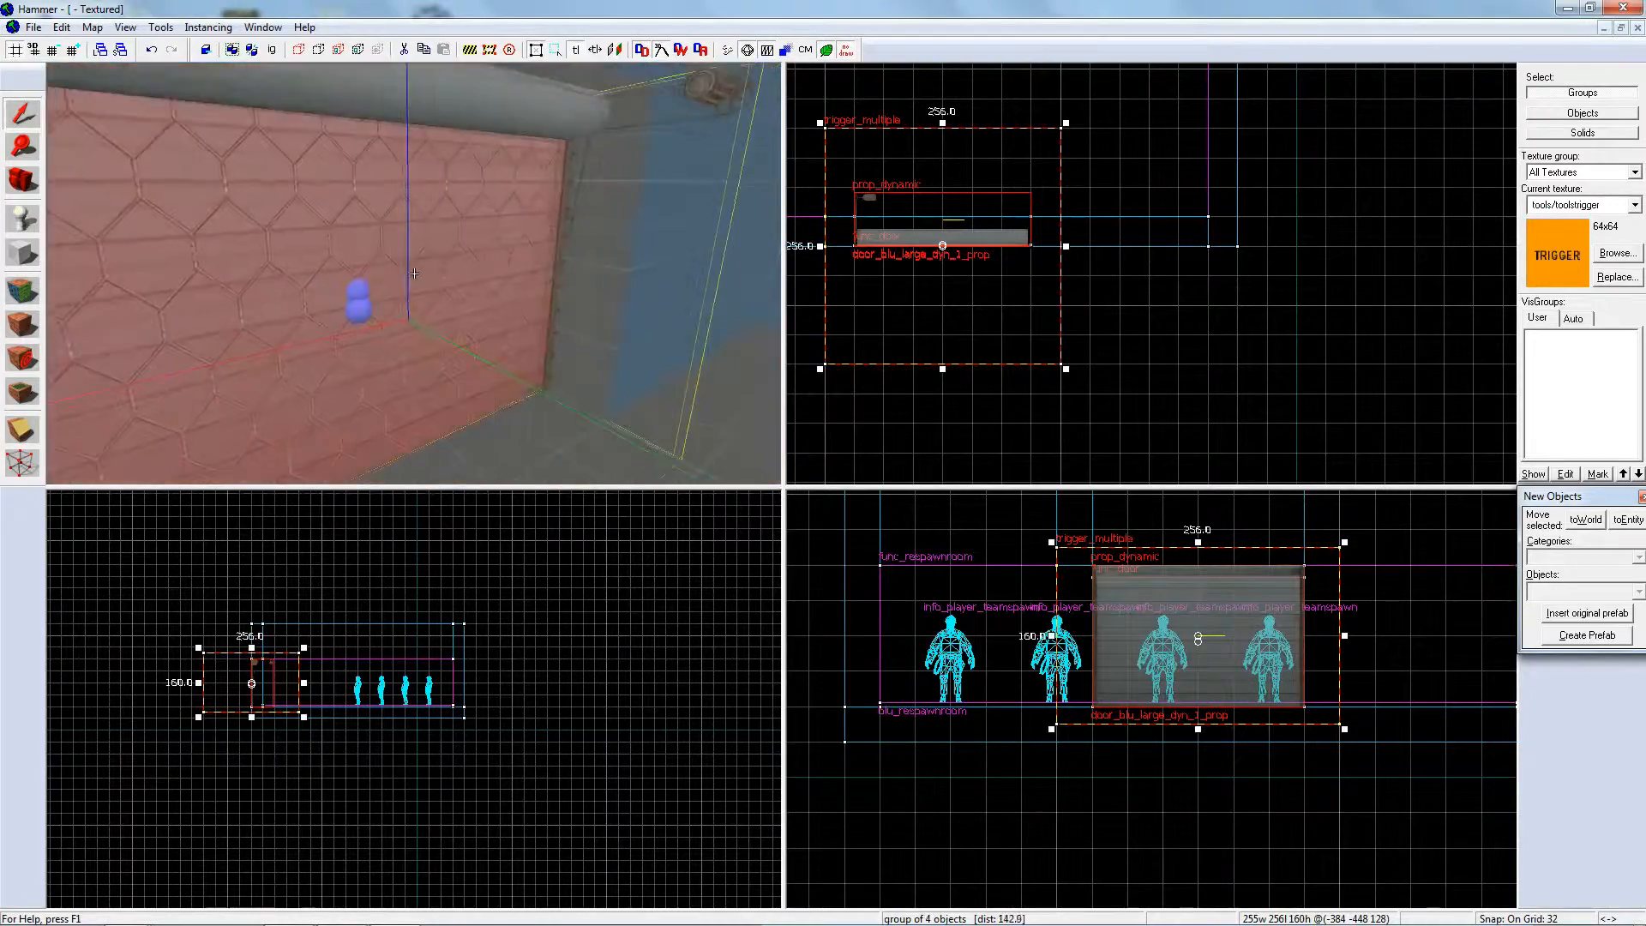
key("w")
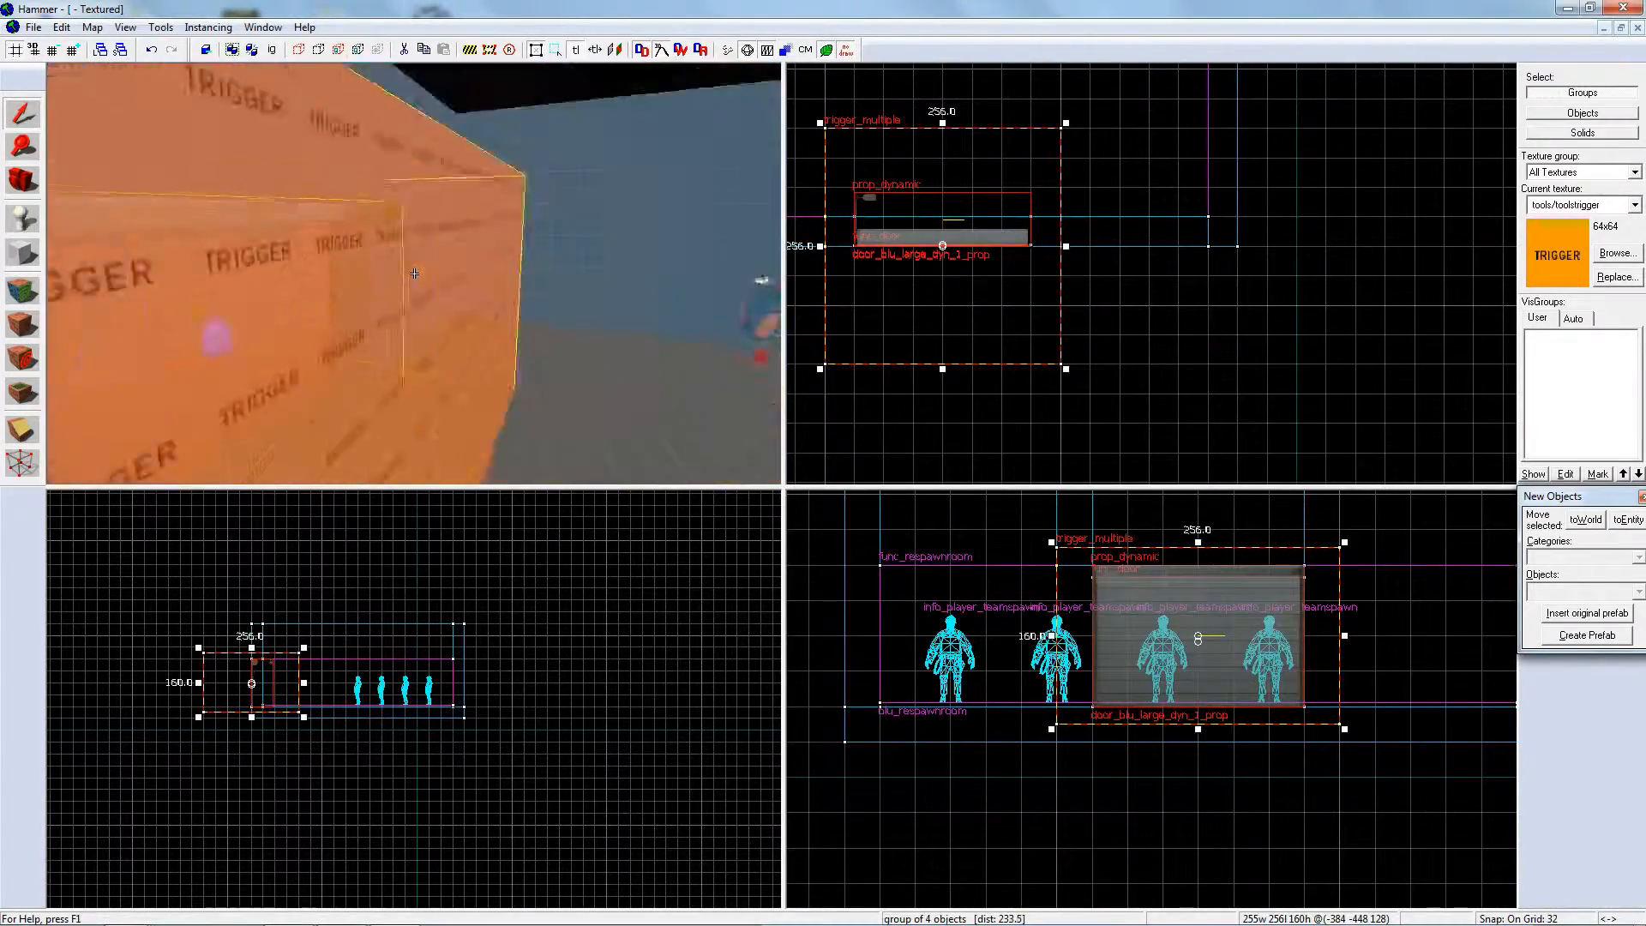
key("z")
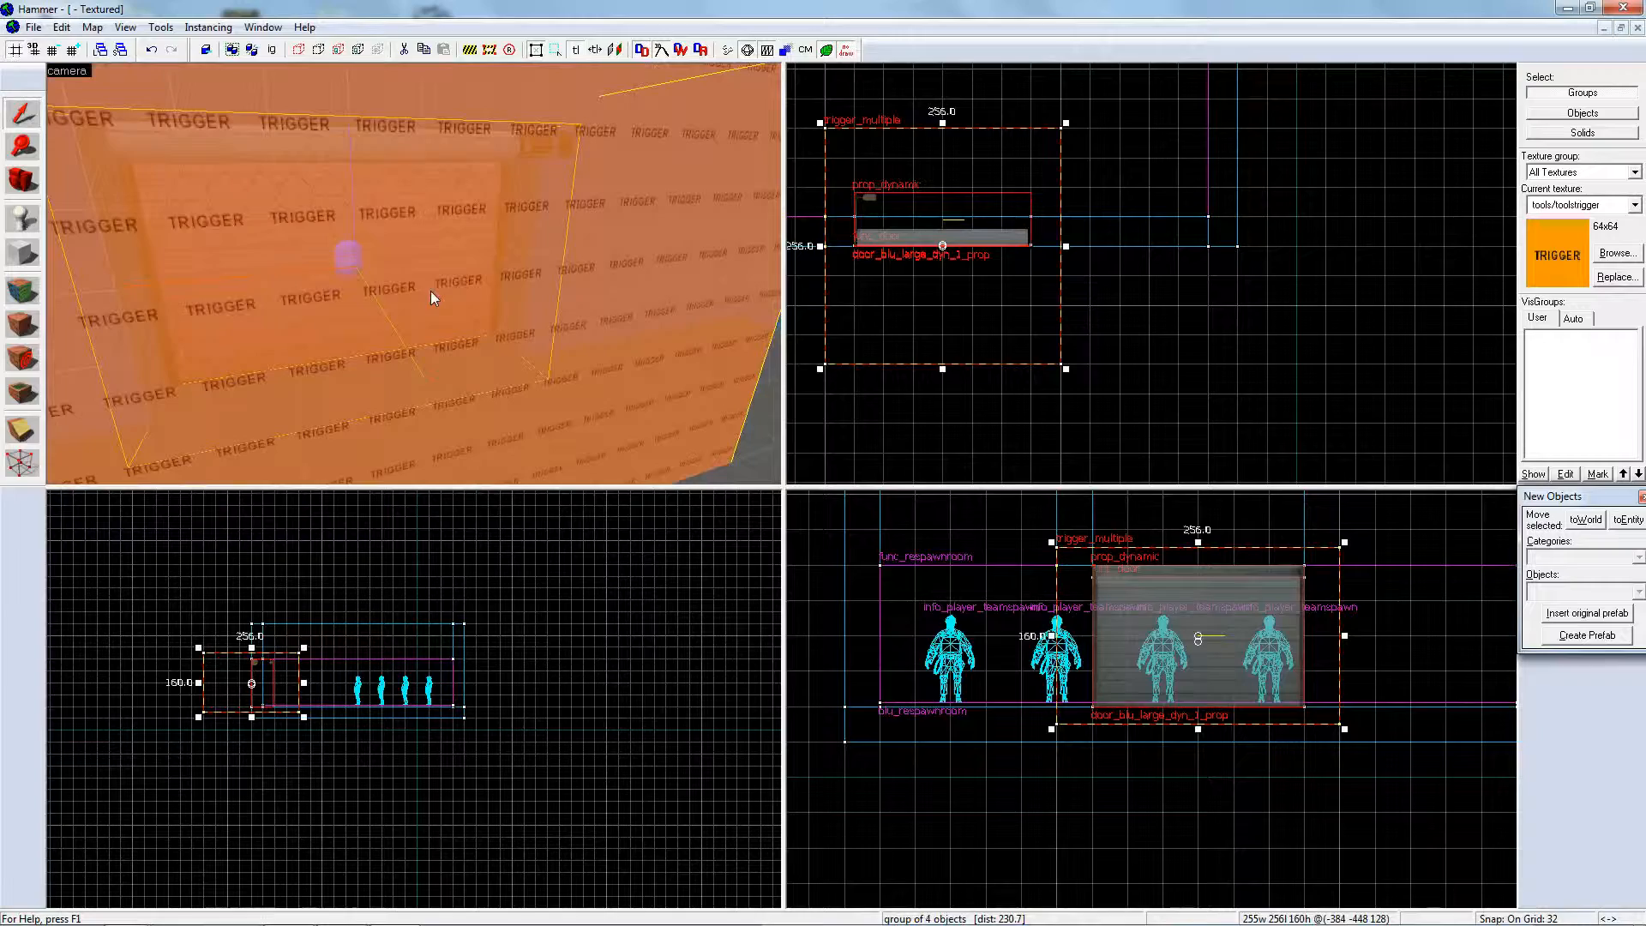
double_click(439, 302)
scroll(636, 530, "down", 5)
scroll(635, 529, "up", 4)
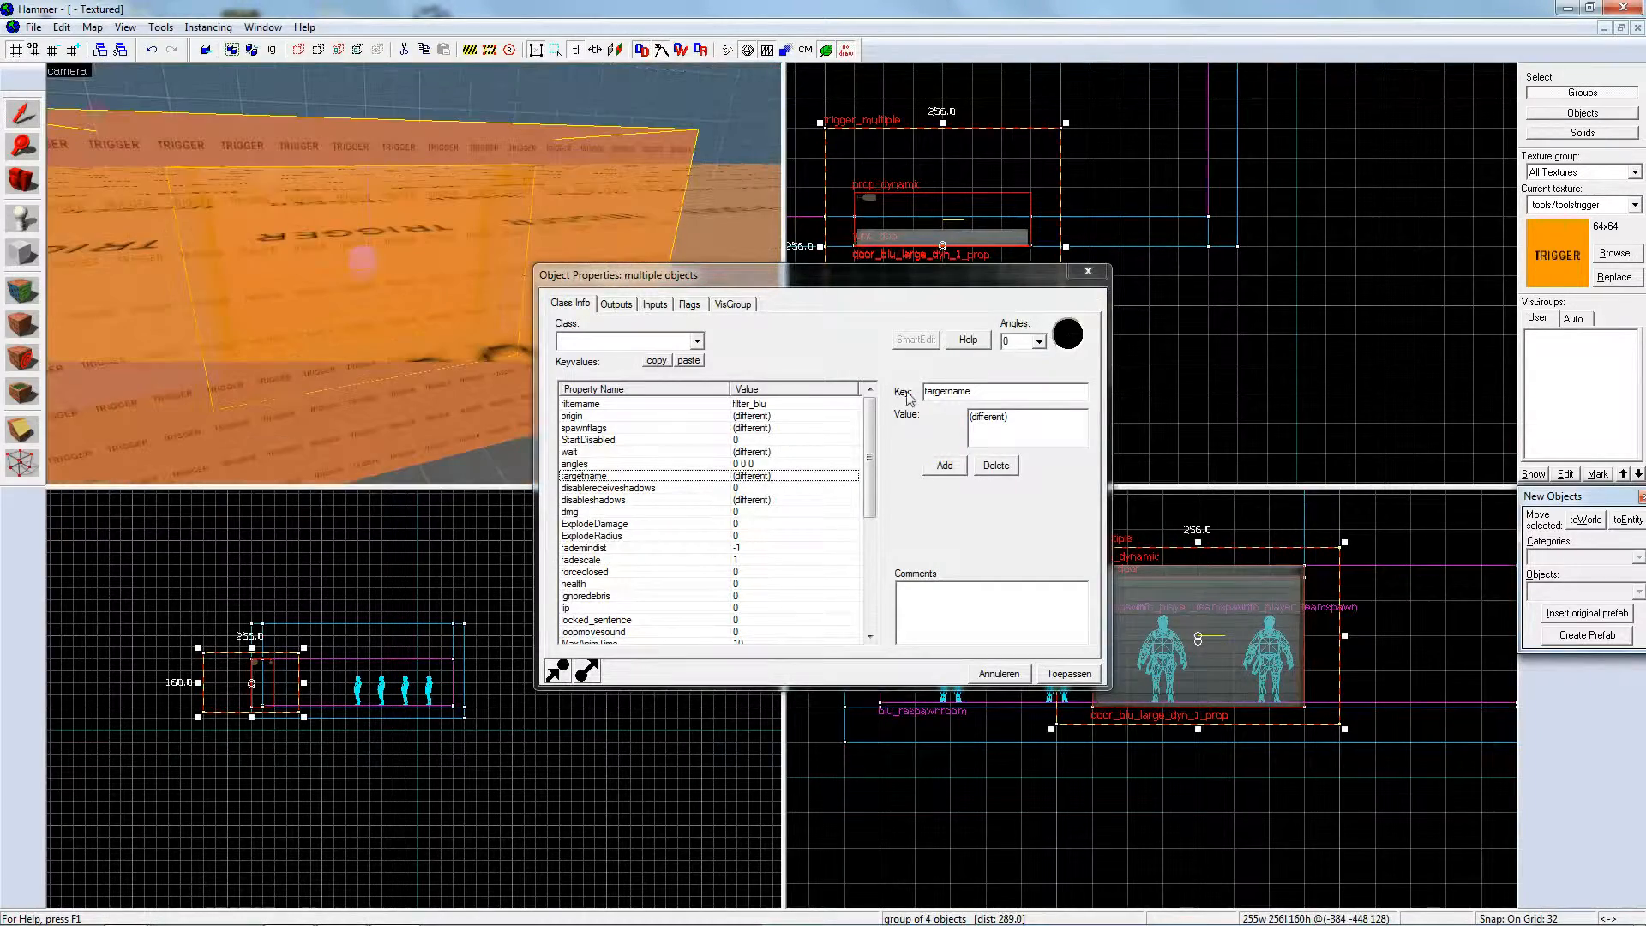
mouse_move(870, 414)
left_mouse_down()
mouse_move(864, 574)
mouse_move(870, 416)
left_mouse_up()
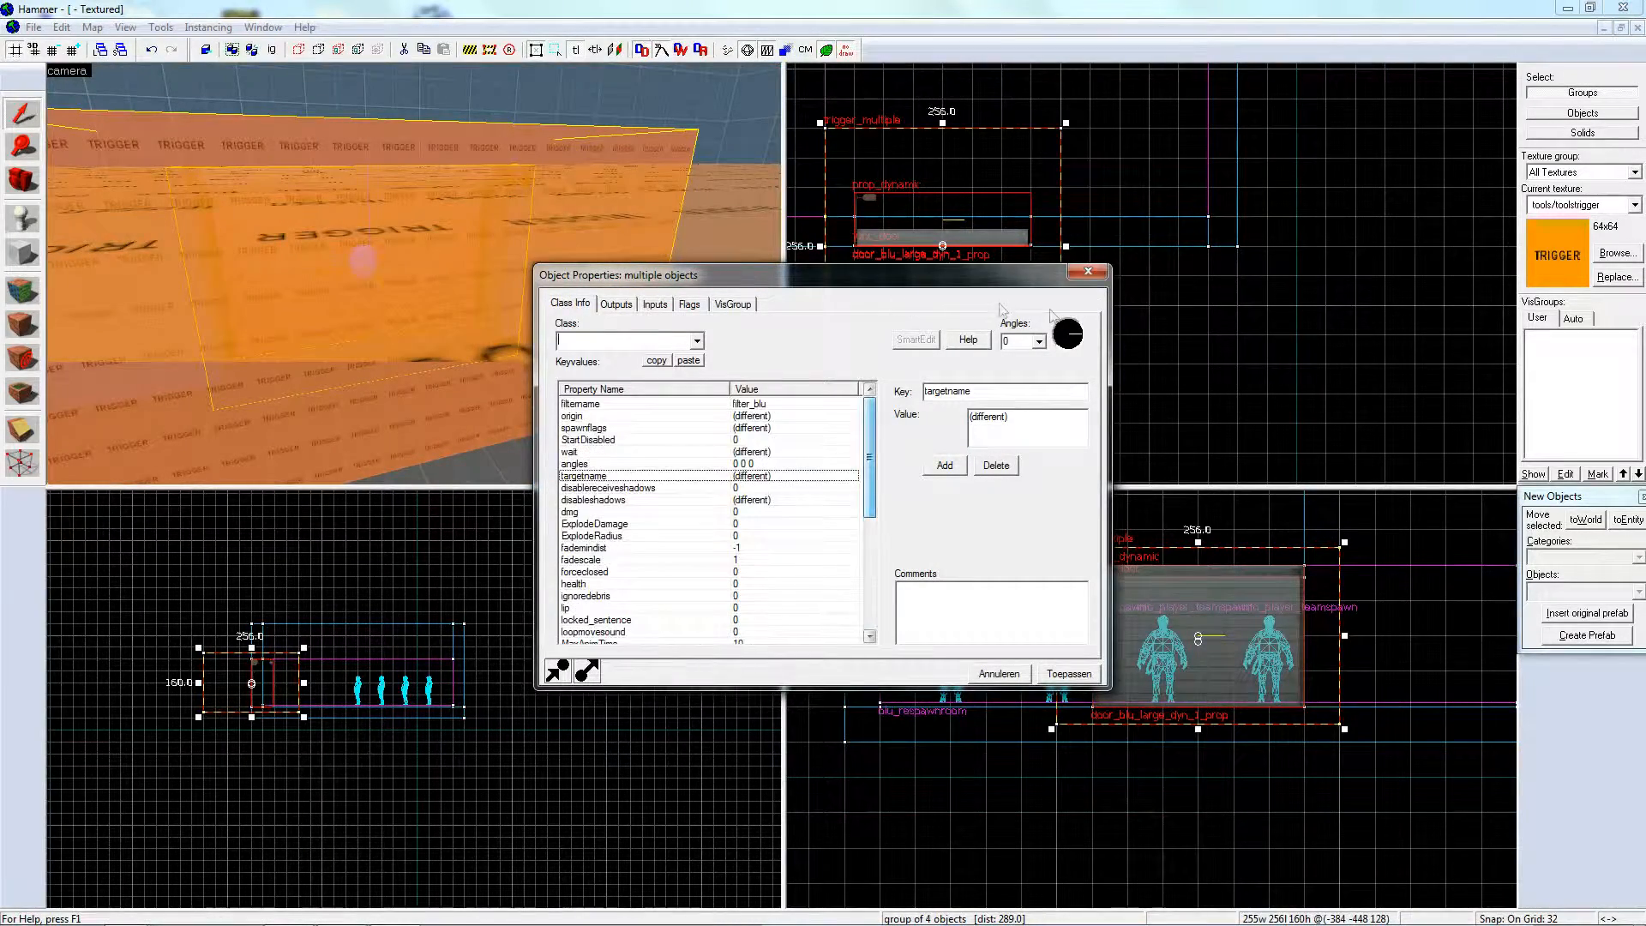
left_click(1087, 271)
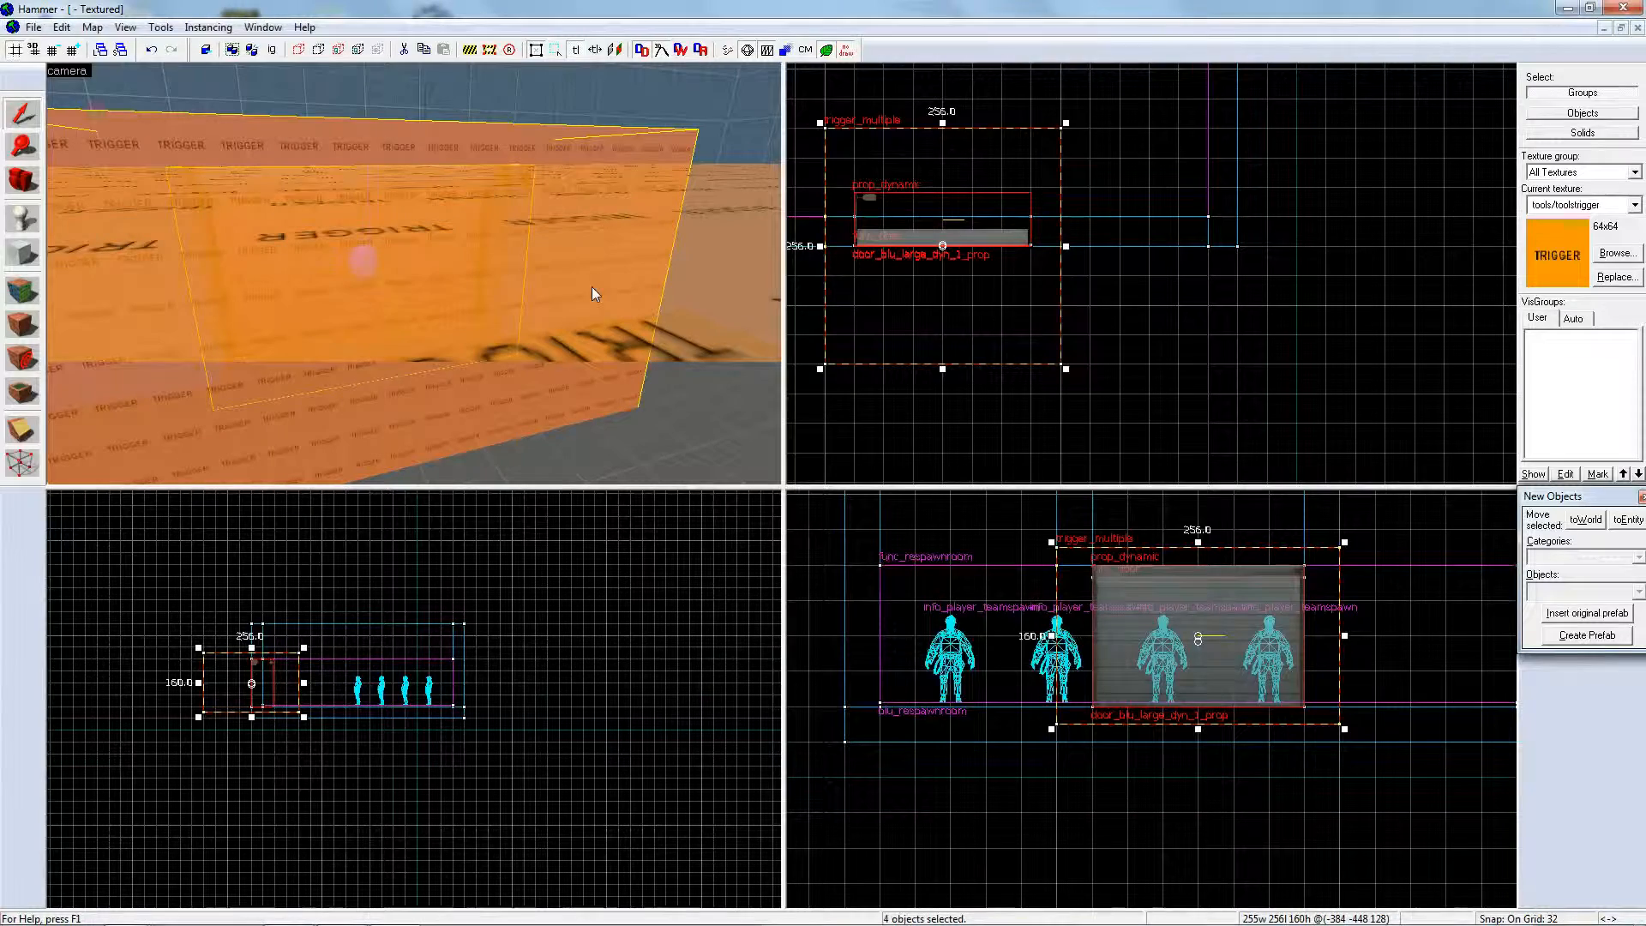
- Open the properties of the door's trigger_multiple alone and review its outputs
double_click(379, 414)
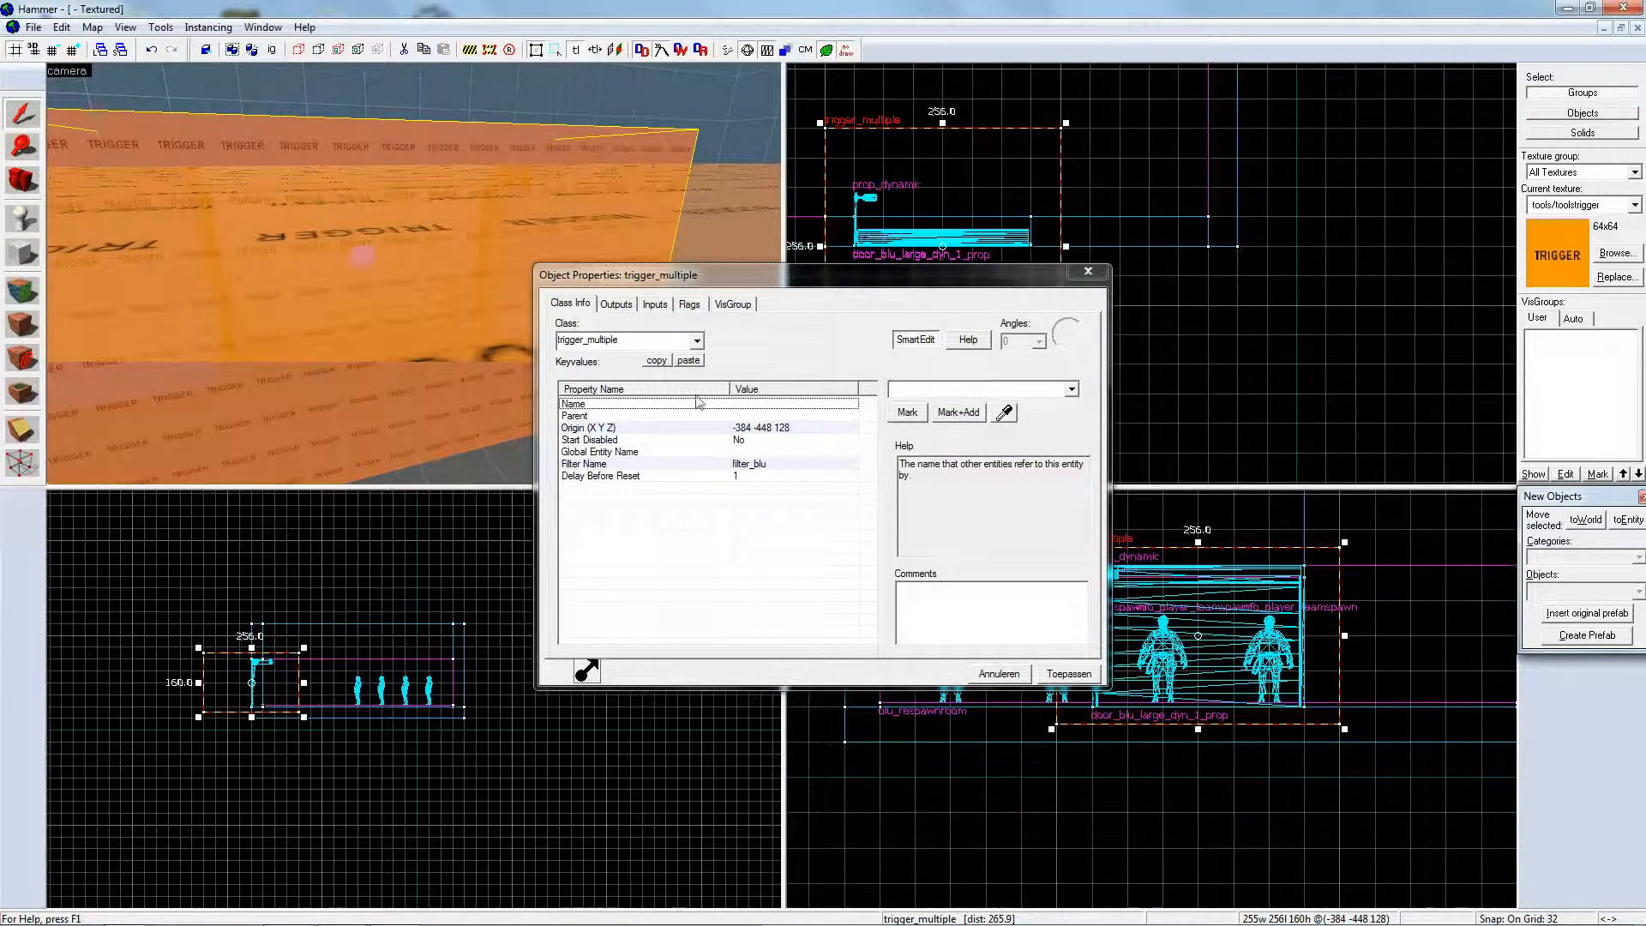
left_click(615, 305)
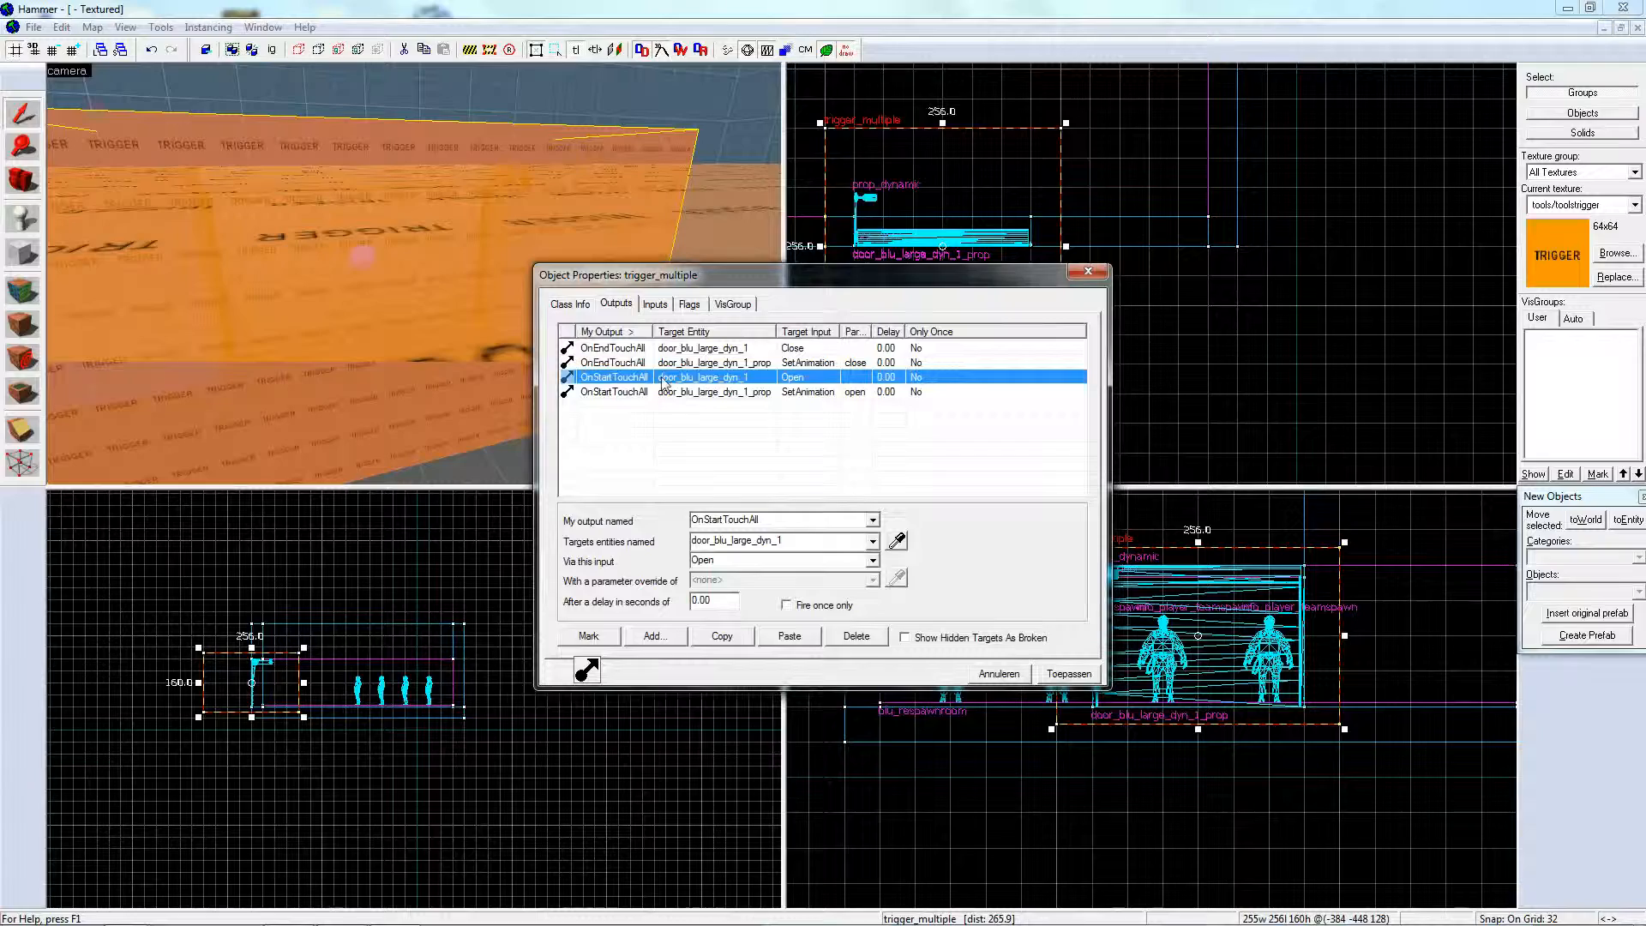
- Look over the door's trigger_multiple from another angle and check its class info and outputs
left_click(1087, 271)
left_click_drag(544, 319, 414, 272)
key("w")
key("s")
key("d")
key("alt+Return")
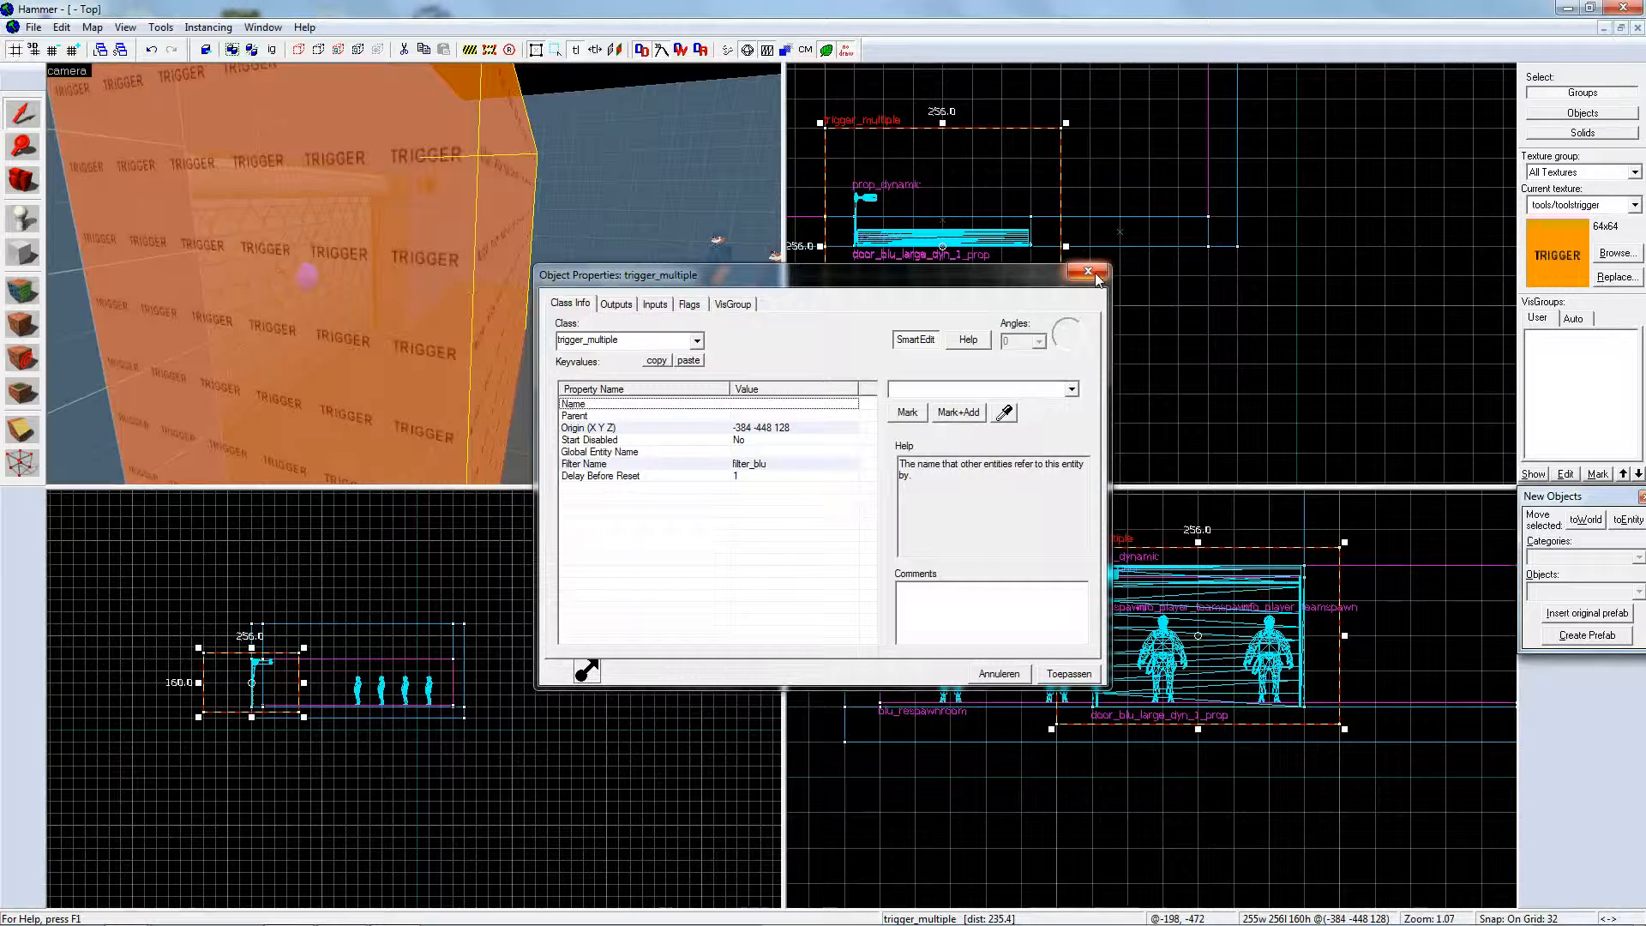
left_click(623, 305)
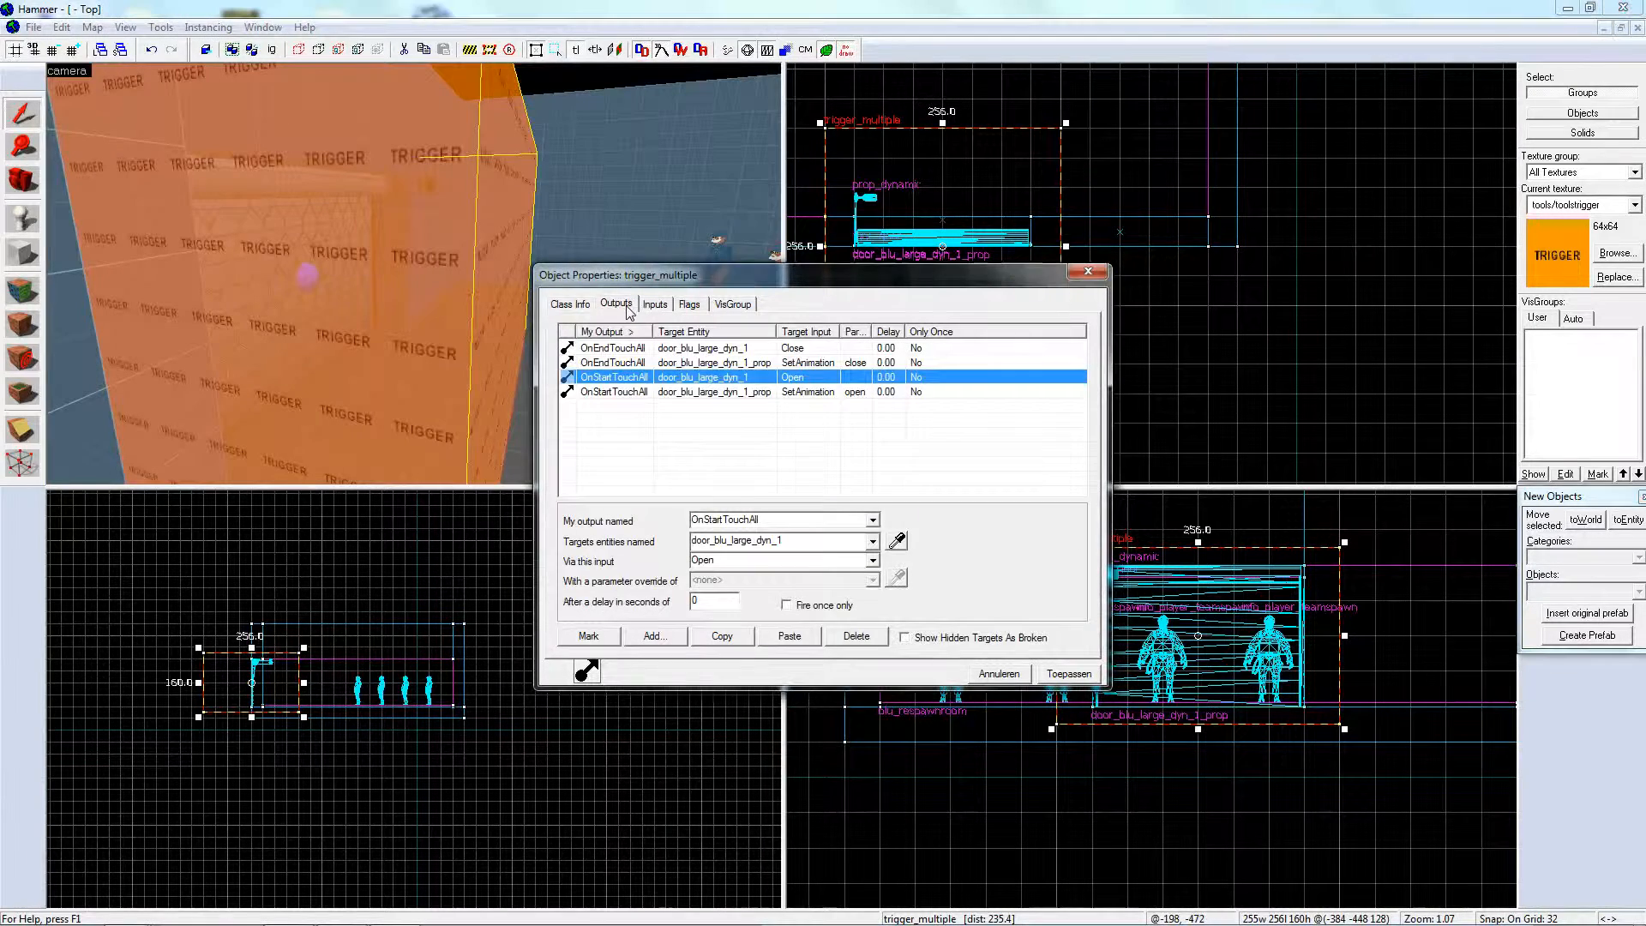
left_click(1081, 275)
- Inspect the sliding door up close and open the properties of its func_door brush for a check
key("z")
key("w")
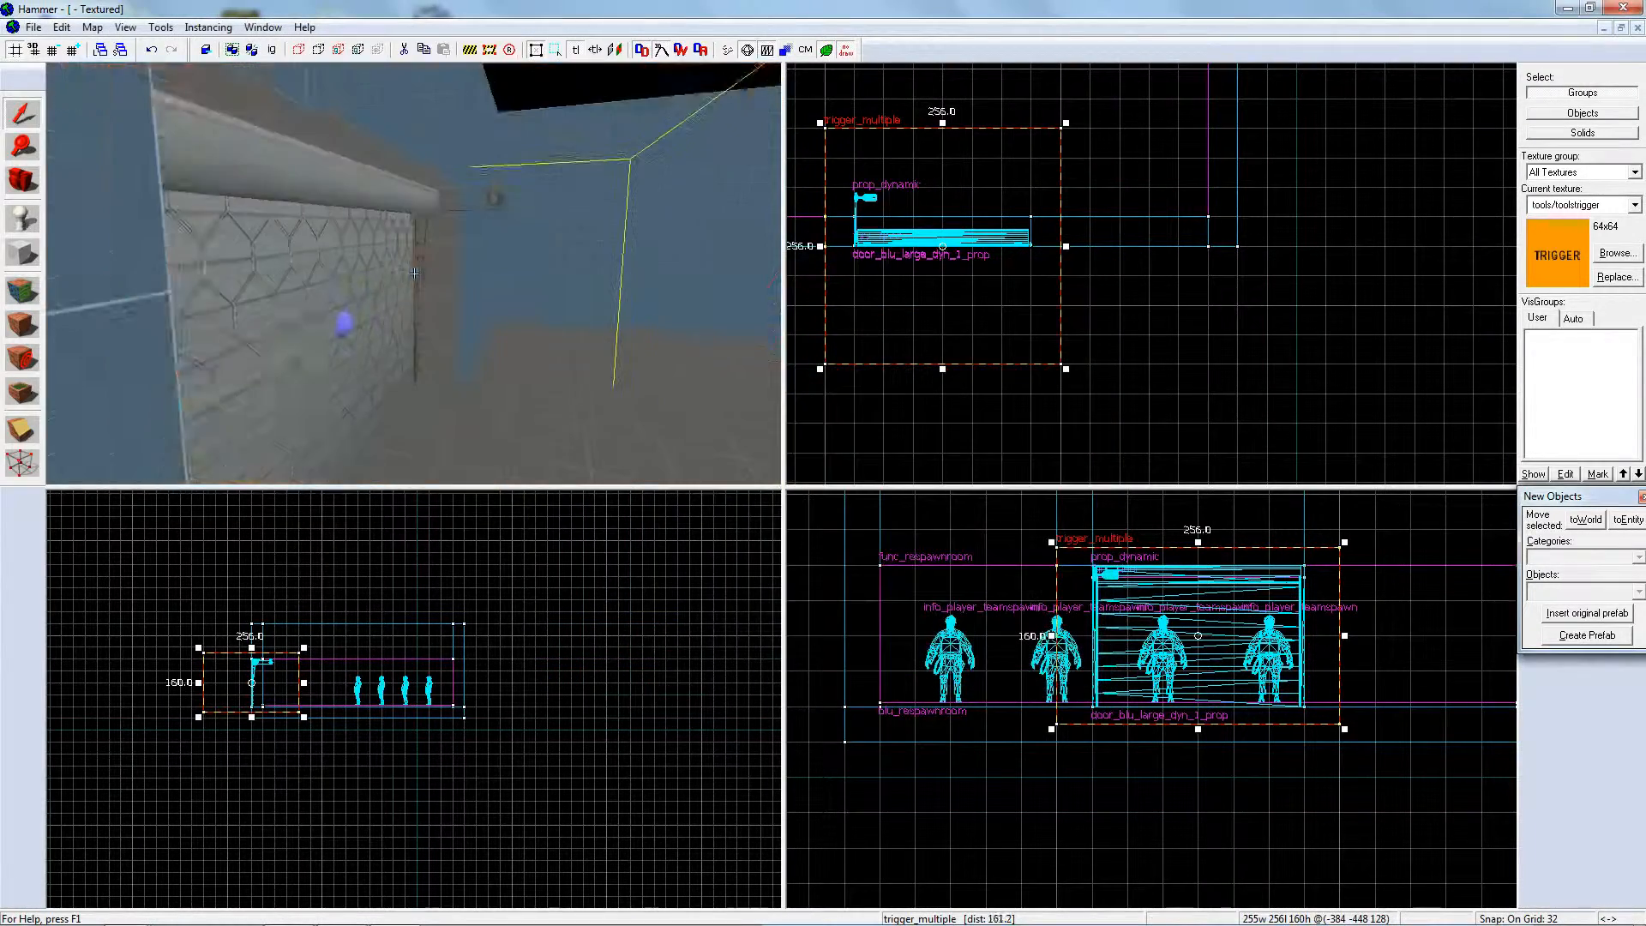
key("z")
double_click(414, 275)
left_click(1086, 272)
key("z")
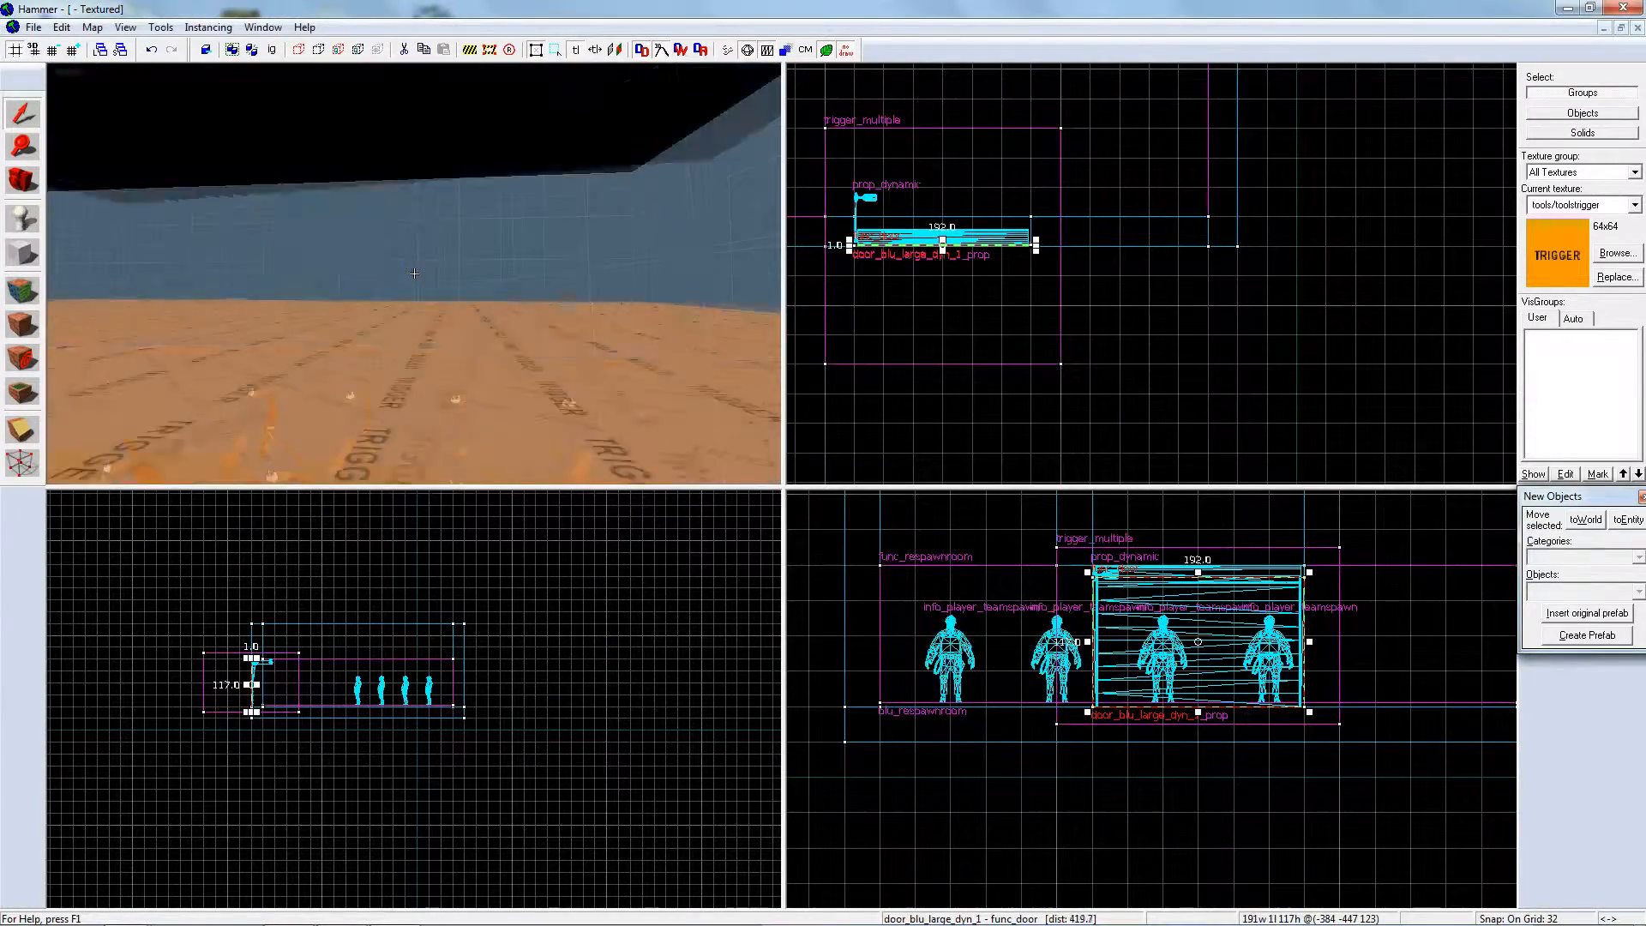
- Survey the spawn room from above, examining how the respawn room and door trigger volumes cover it
key("s")
key("z")
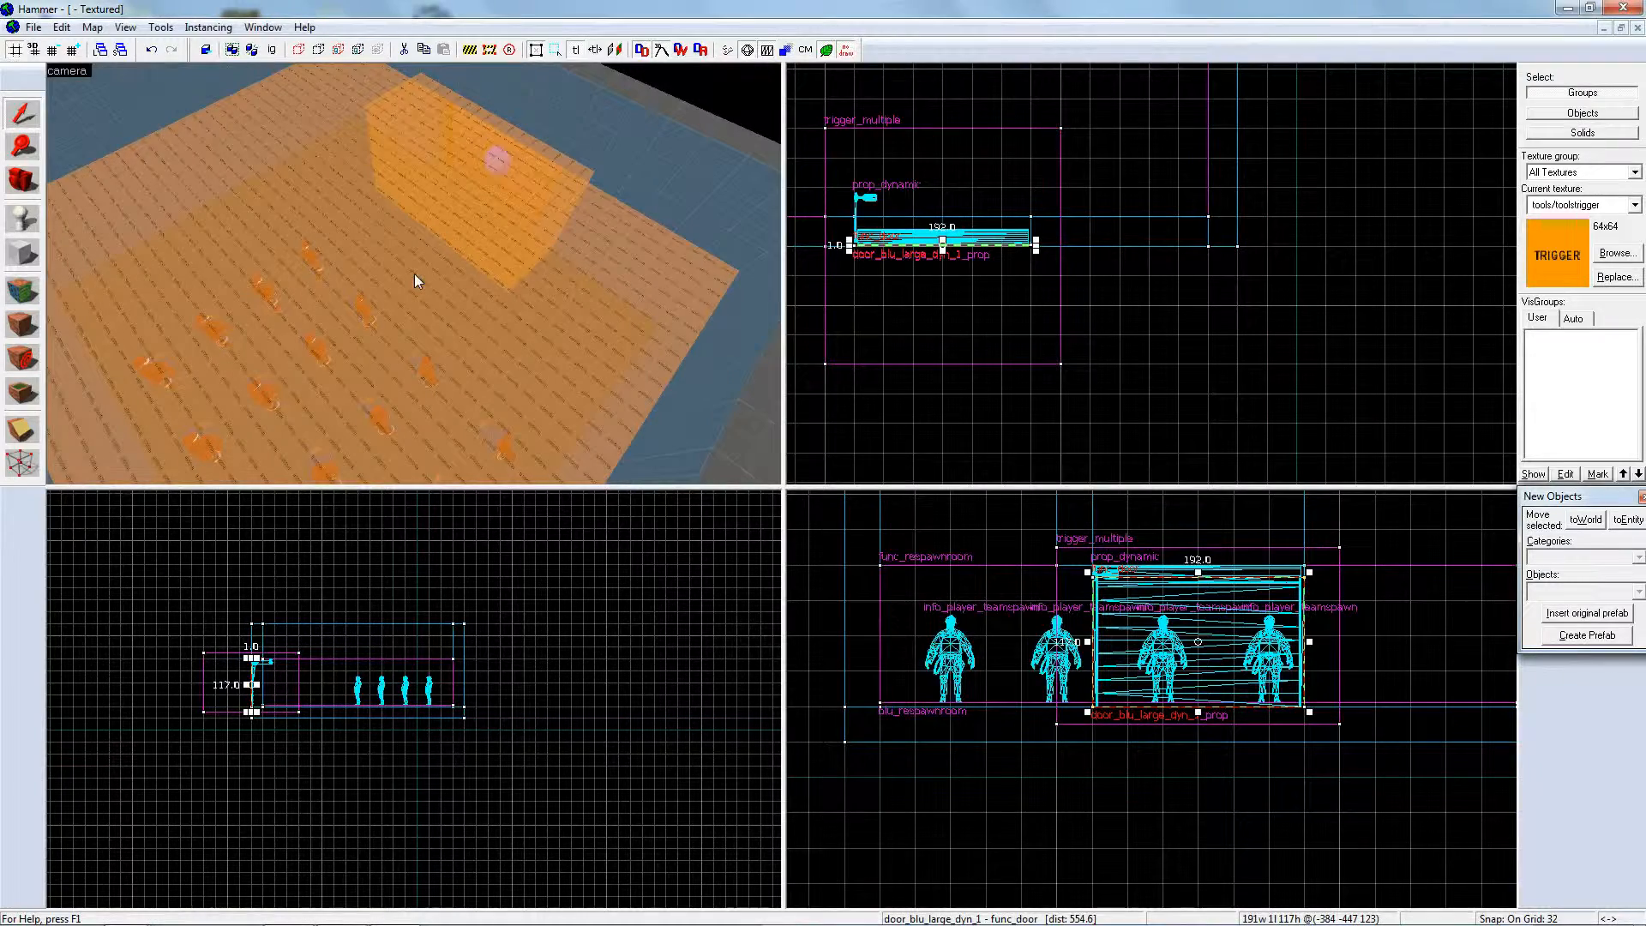
key("z")
key("w")
key("s")
key("z")
key("z")
key("s")
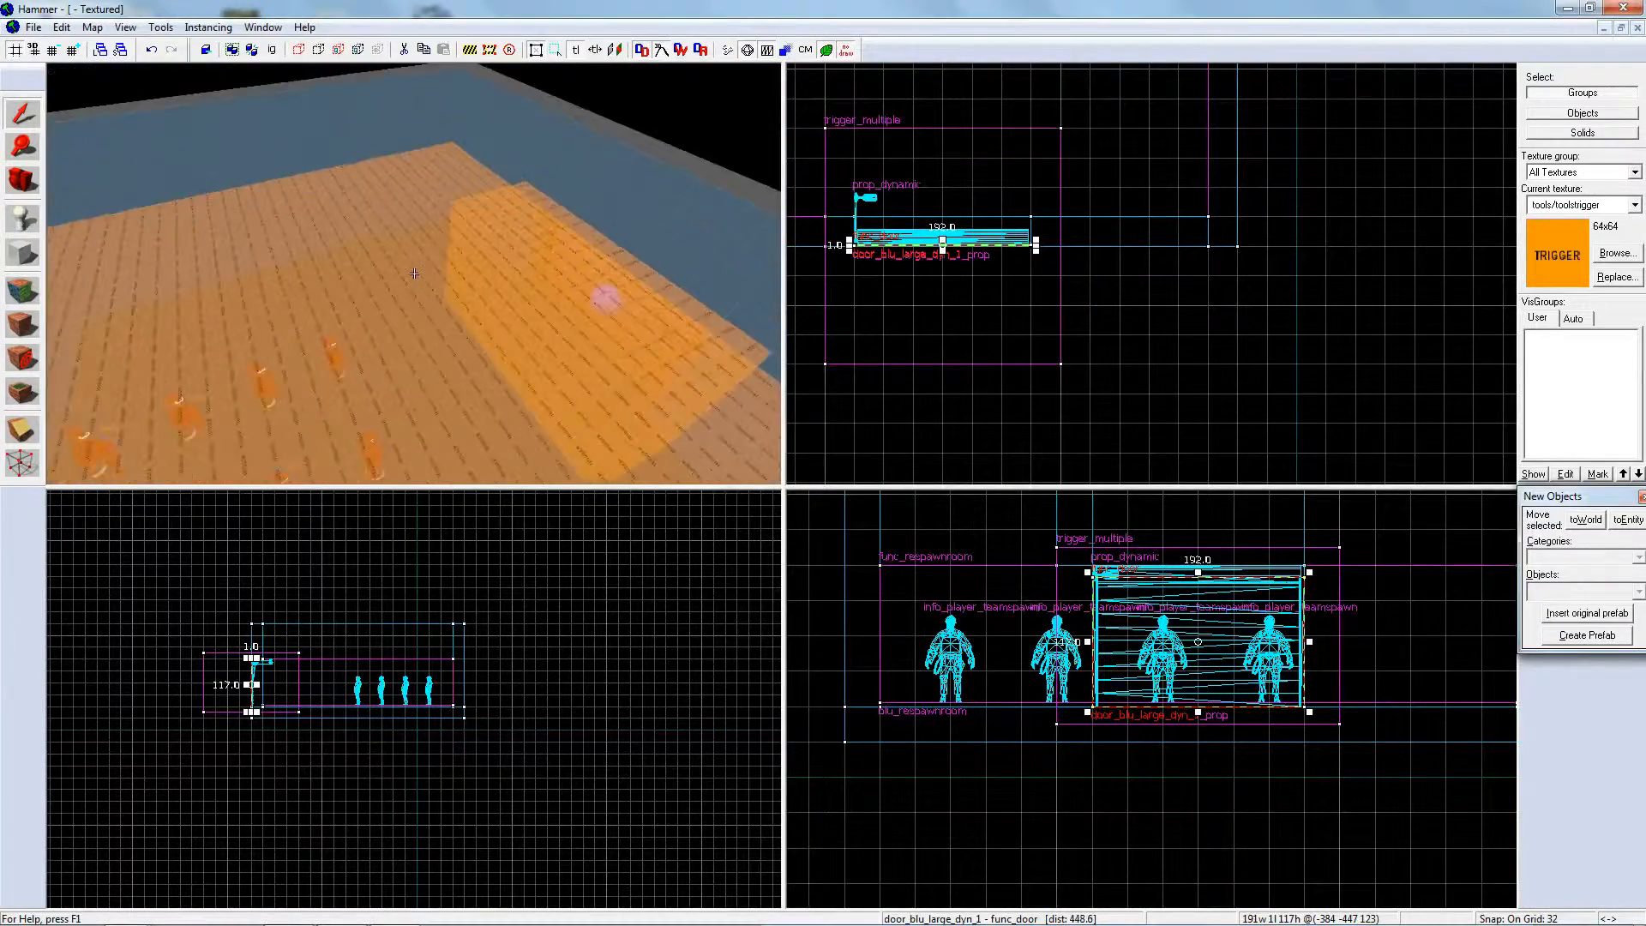
key("s")
key("w")
key("z")
- Try to clear the blue respawn room volume and the door's trigger_multiple out of the room
left_click(23, 252)
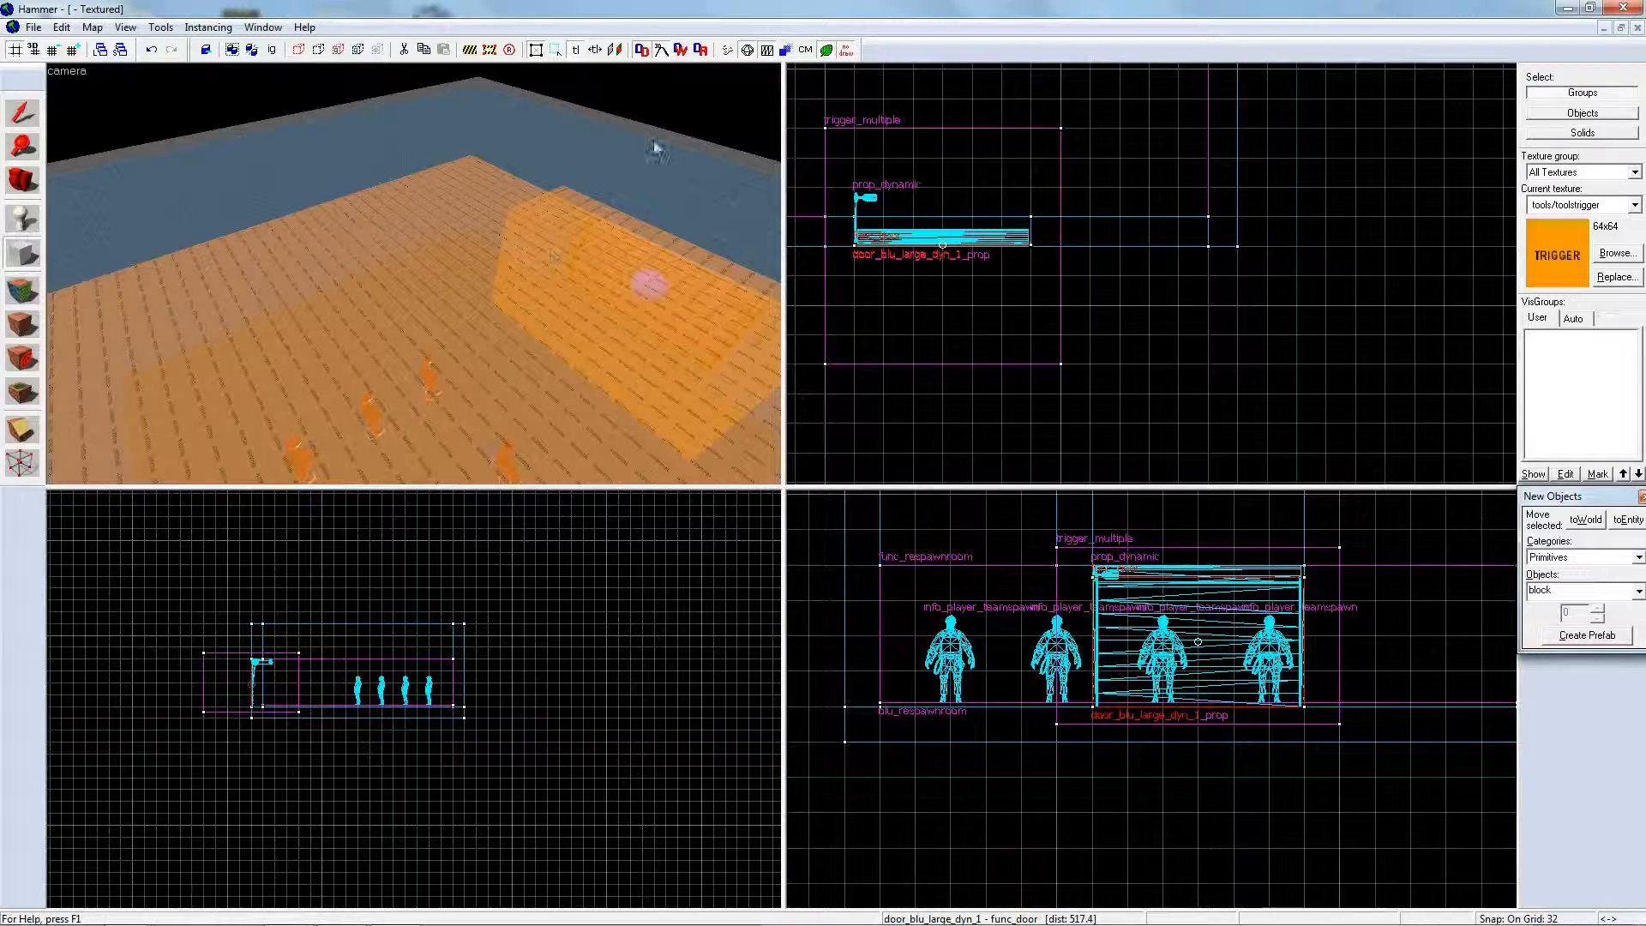
key("shift+s")
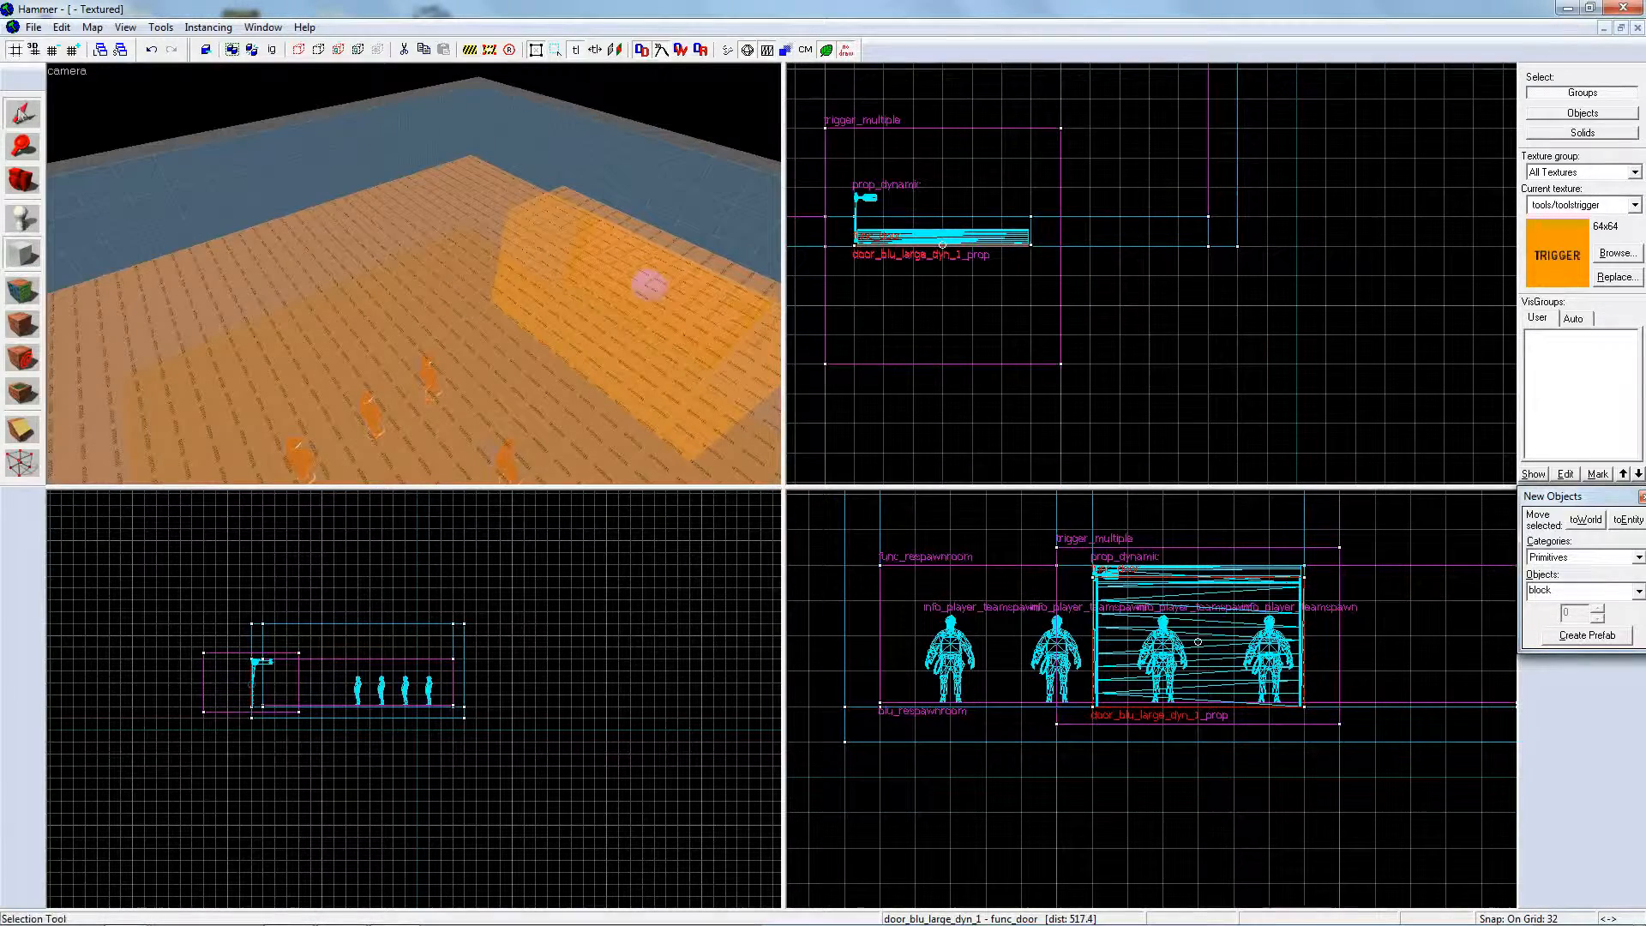
left_click(605, 279)
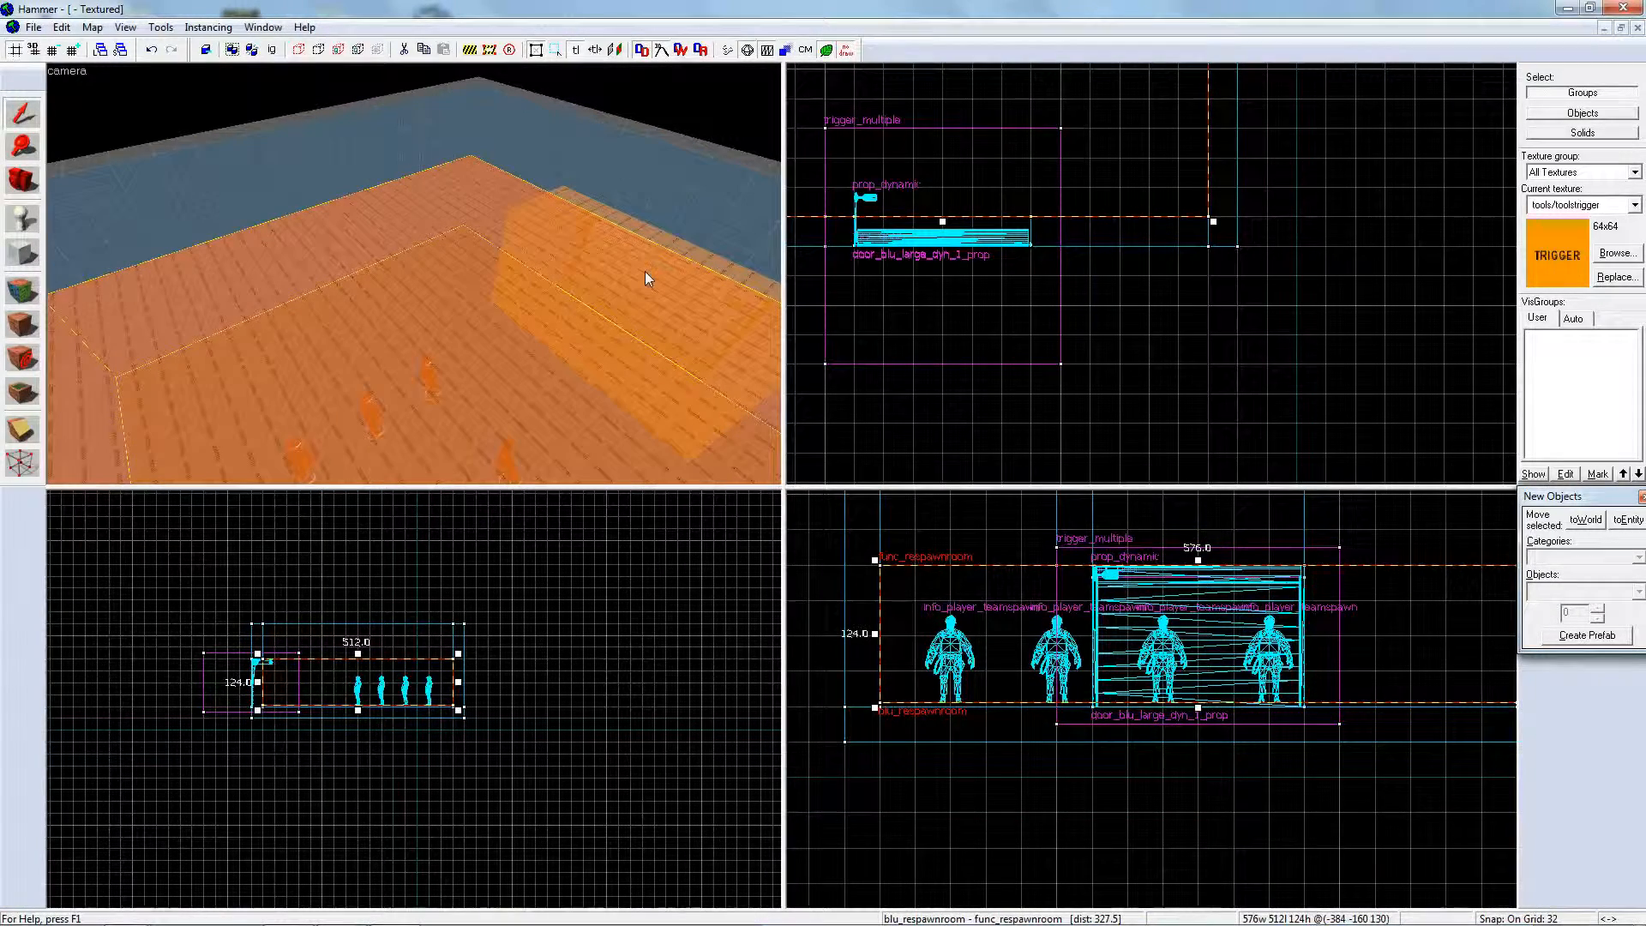
key("Escape")
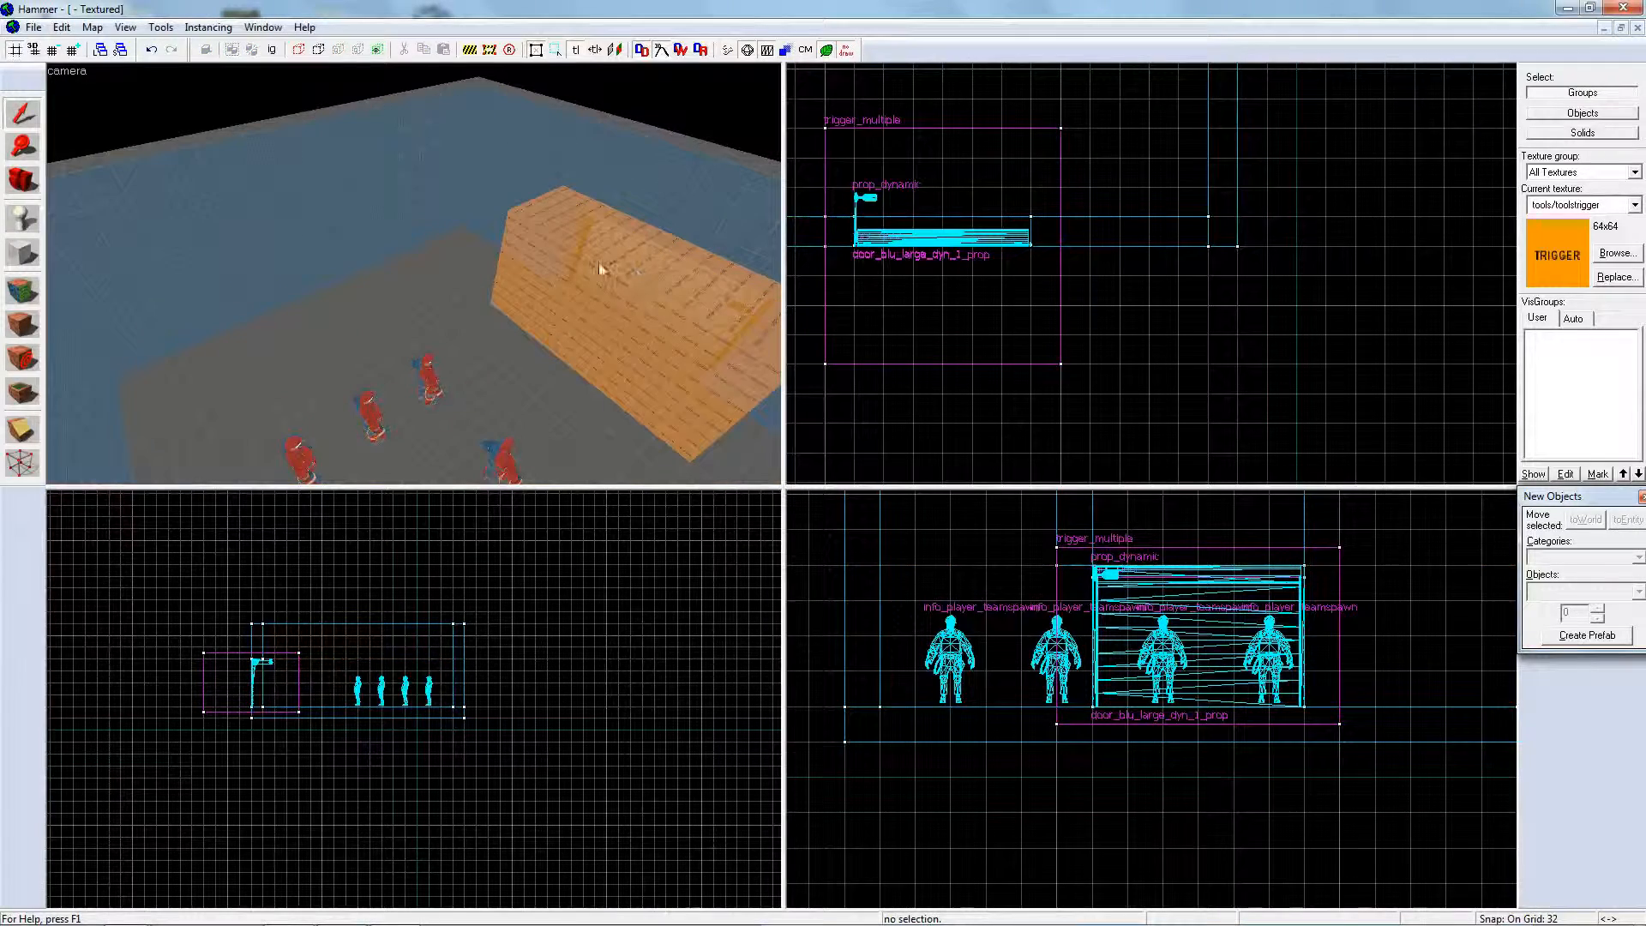
left_click(598, 260)
key("Delete")
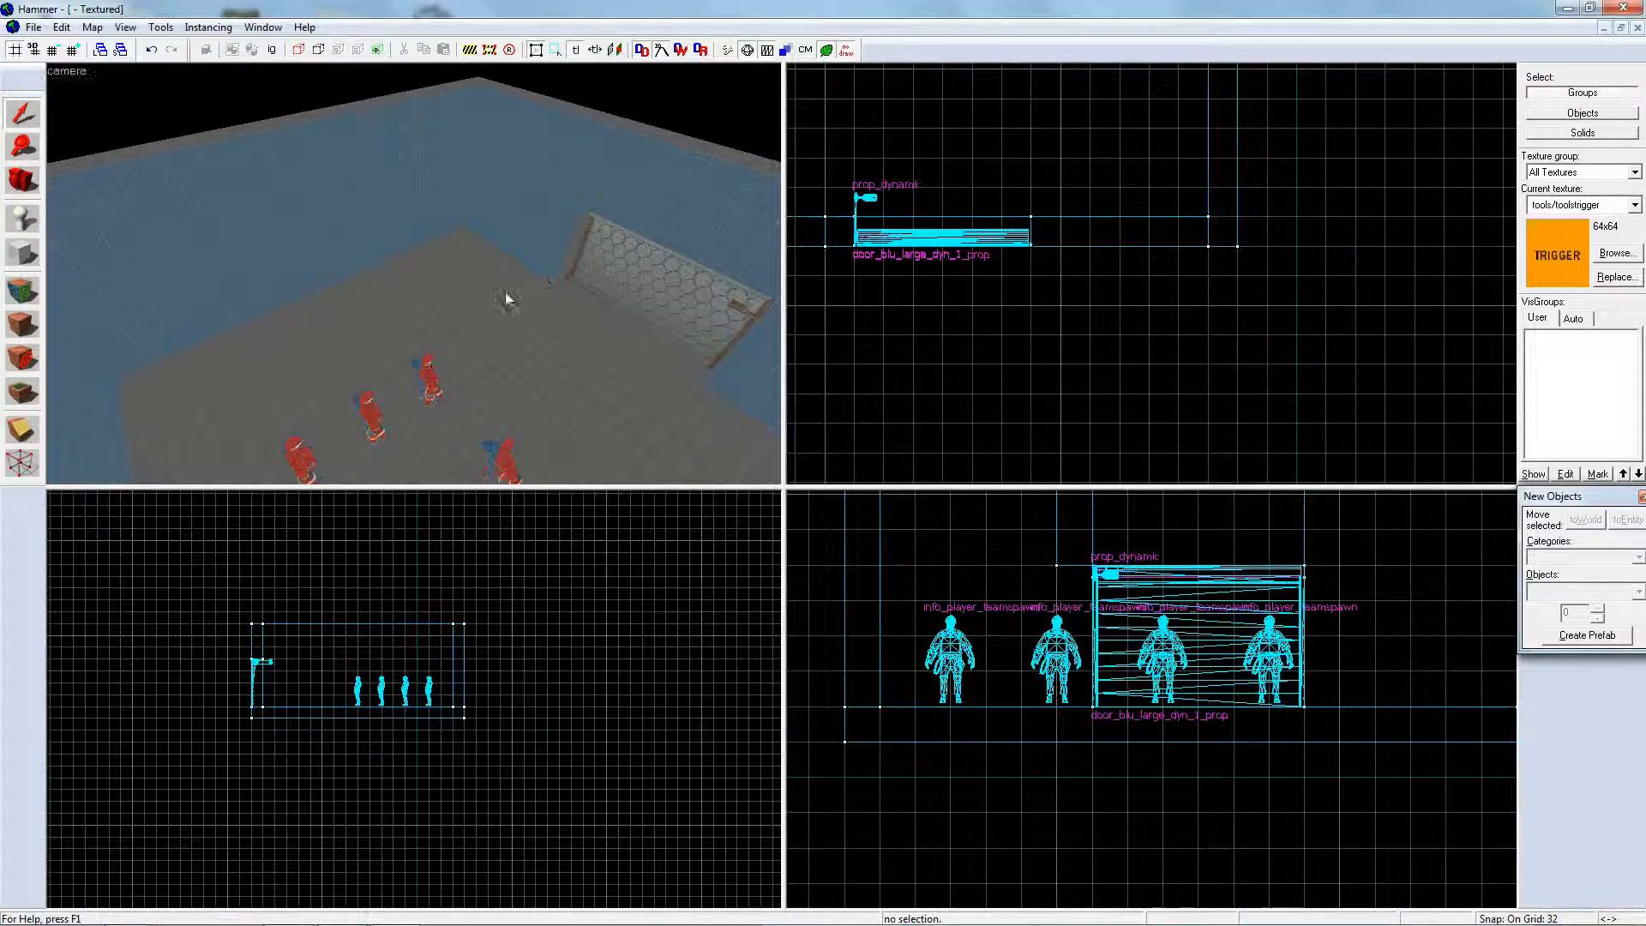
key("z")
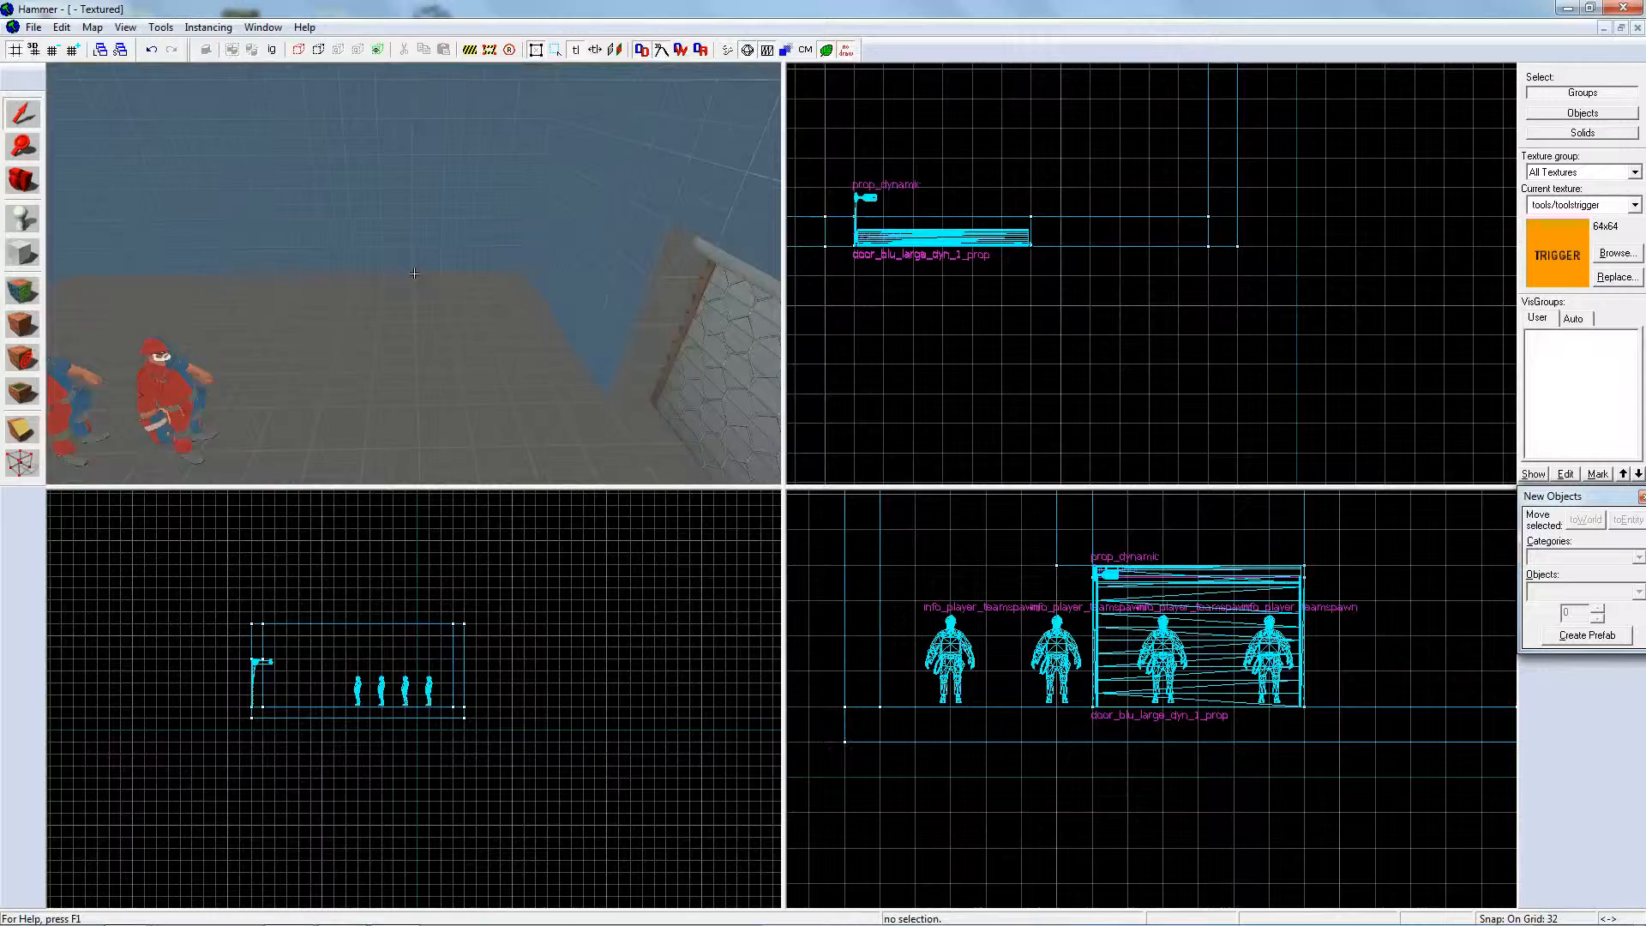
key("z")
left_click(414, 274)
key("ctrl+z")
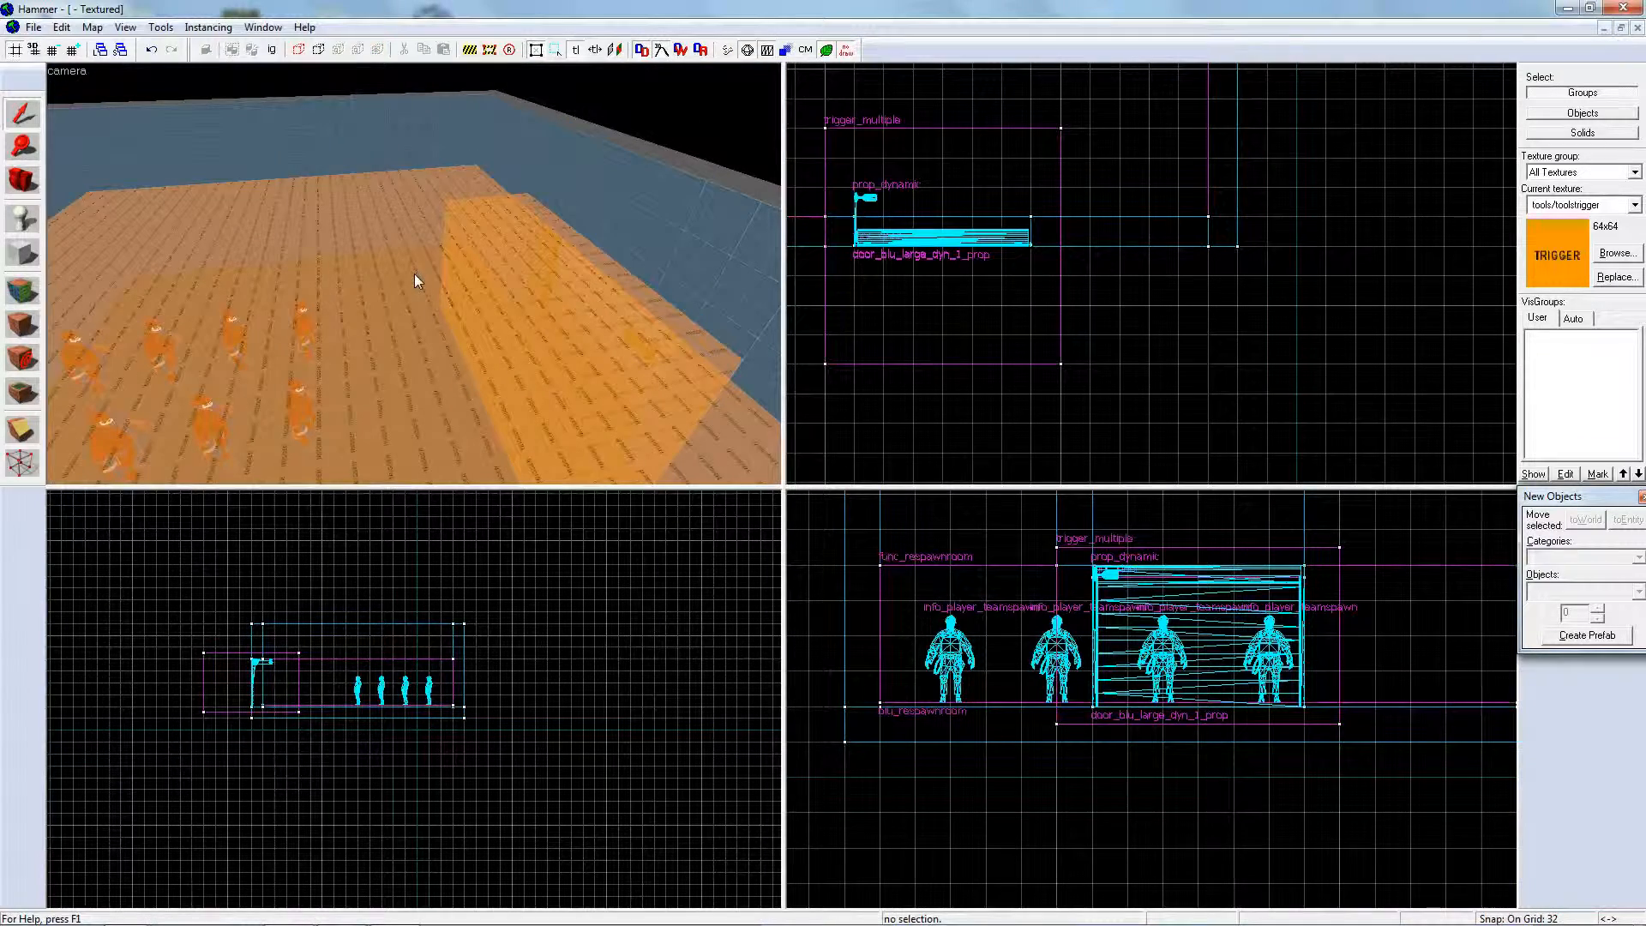
- Hide the blue func_respawnroom volume and the door's trigger_multiple to clear the view of the room
key("h")
left_click(507, 259)
key("h")
key("z")
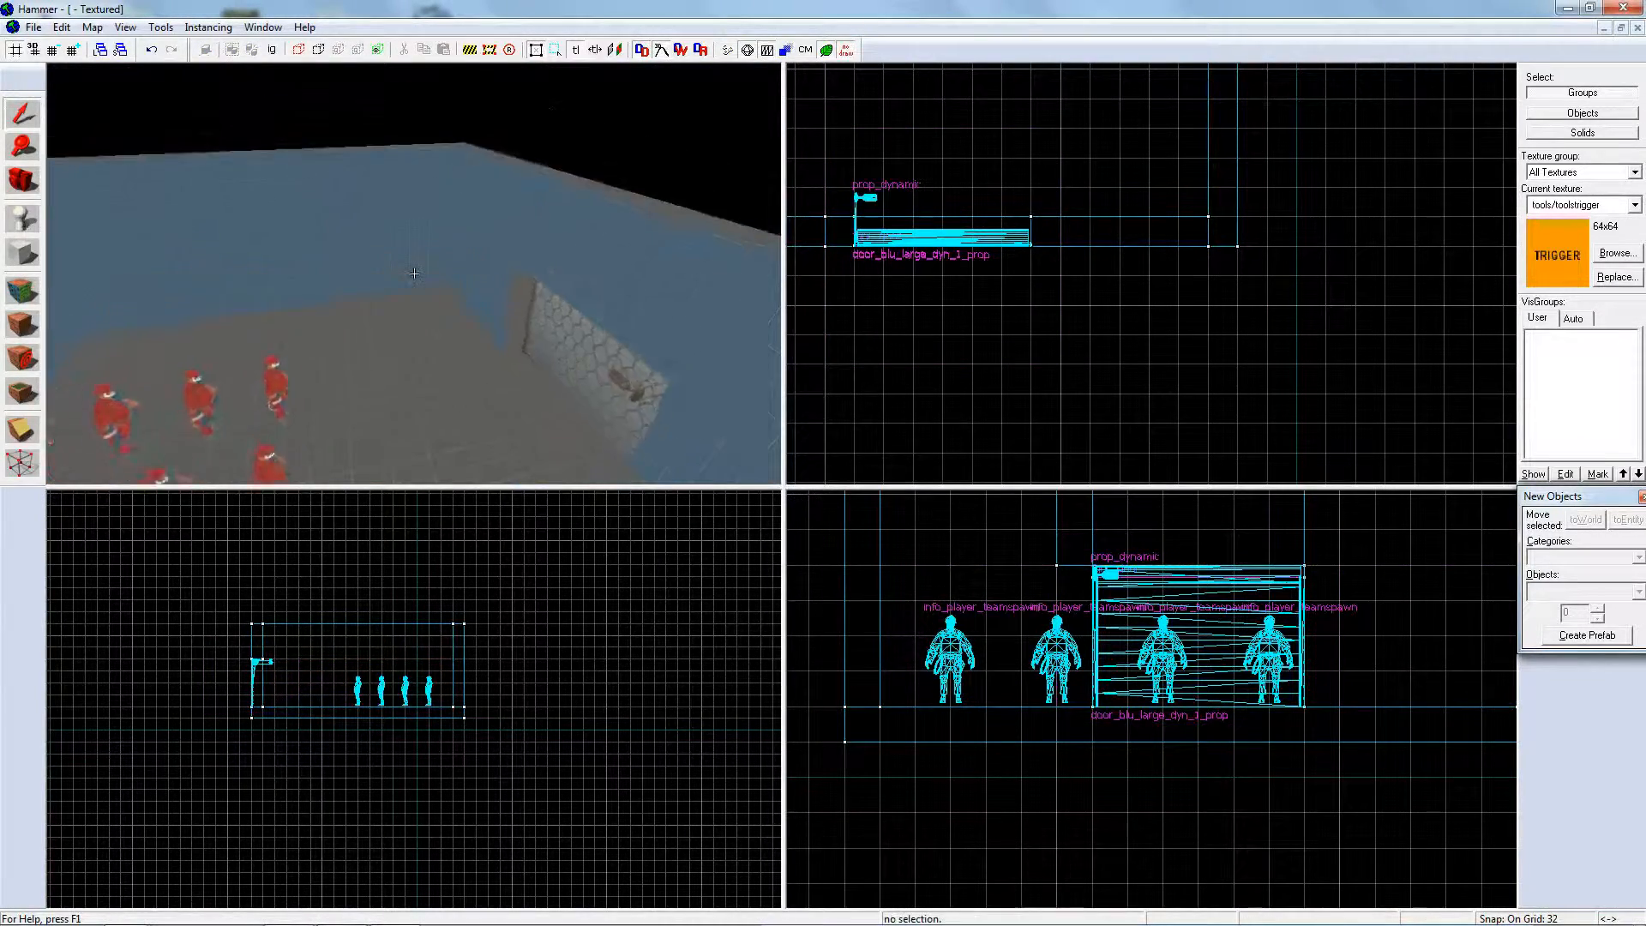
key("w")
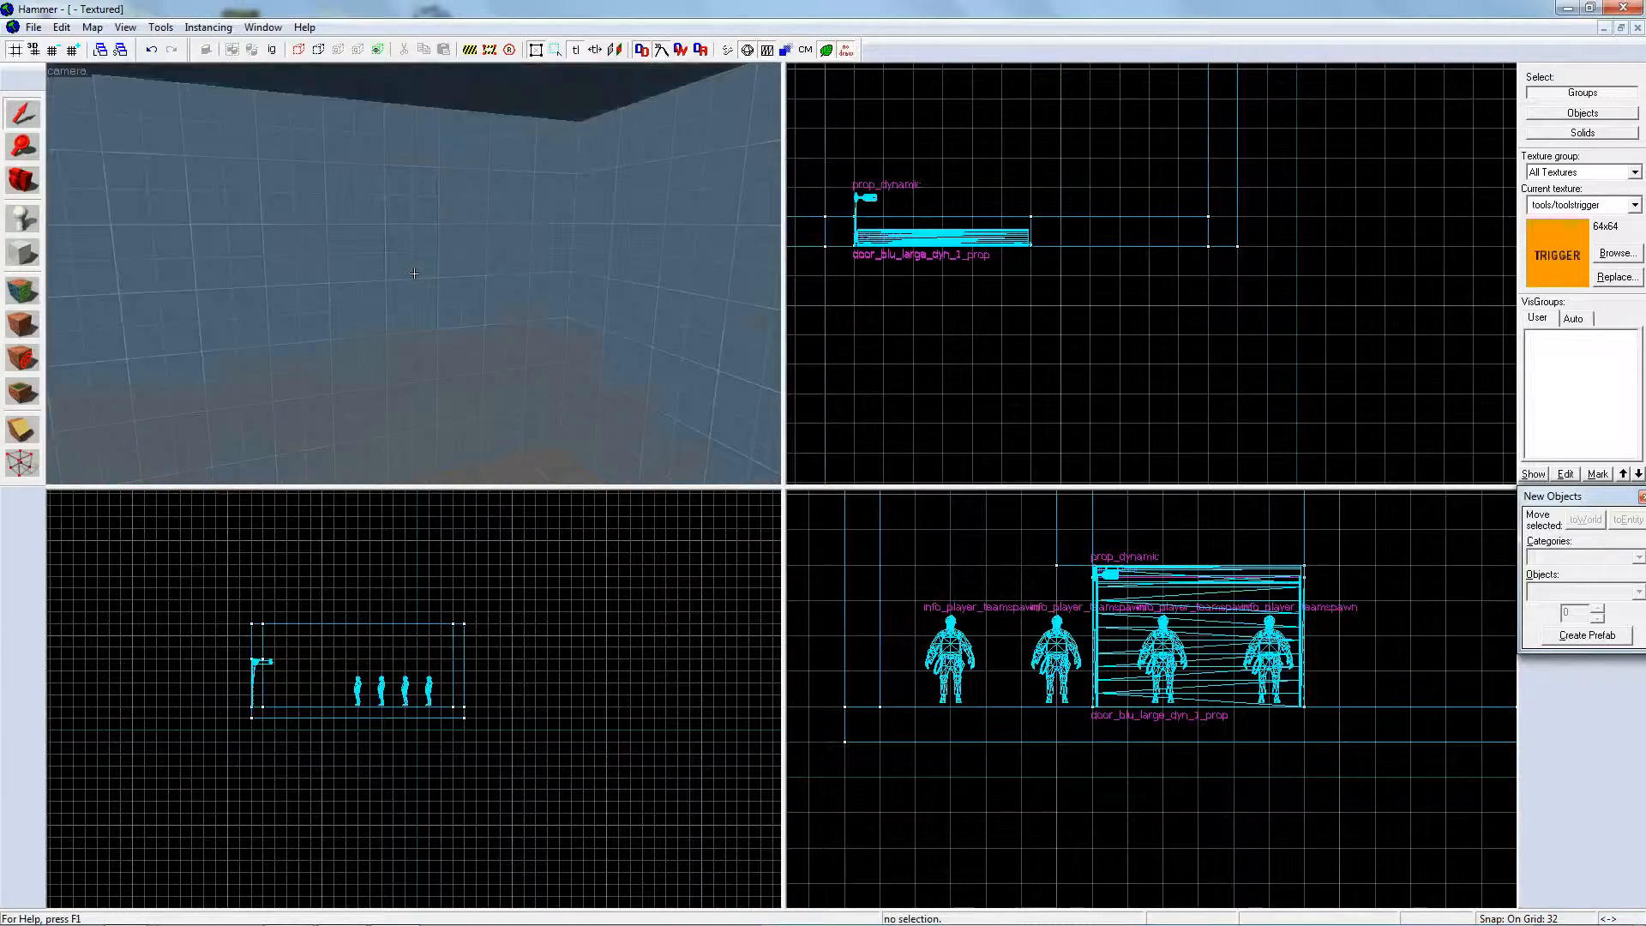
key("z")
- Place a prop_dynamic entity on the spawn room floor between the player spawns and the door wall
left_click(28, 213)
left_click(255, 239)
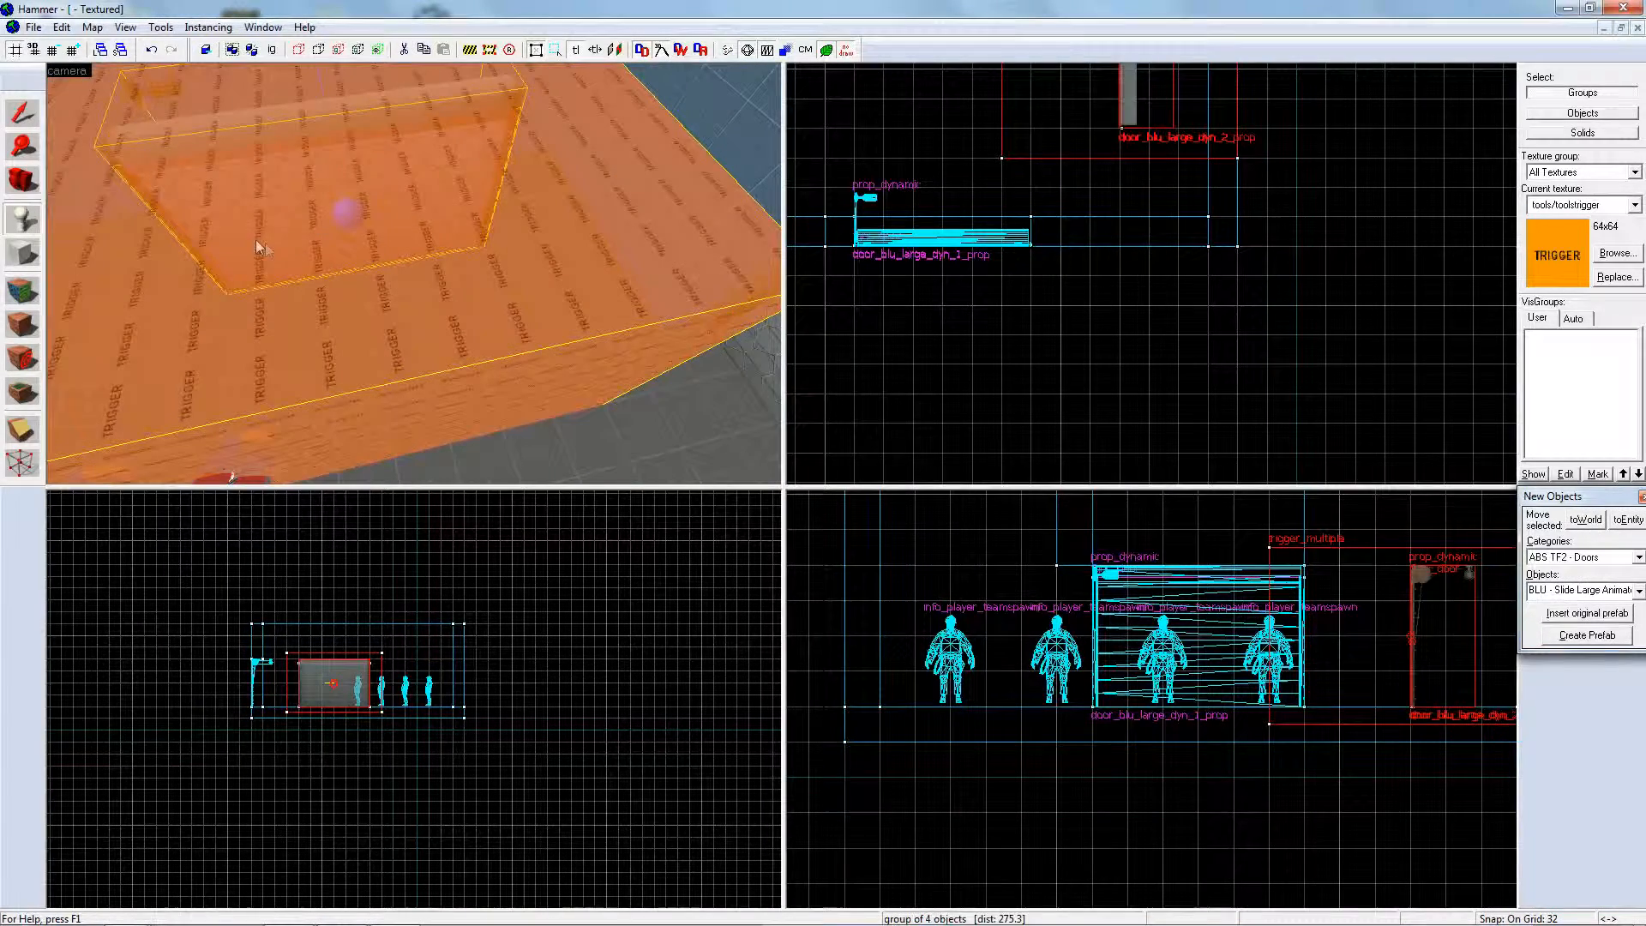
key("ctrl+z")
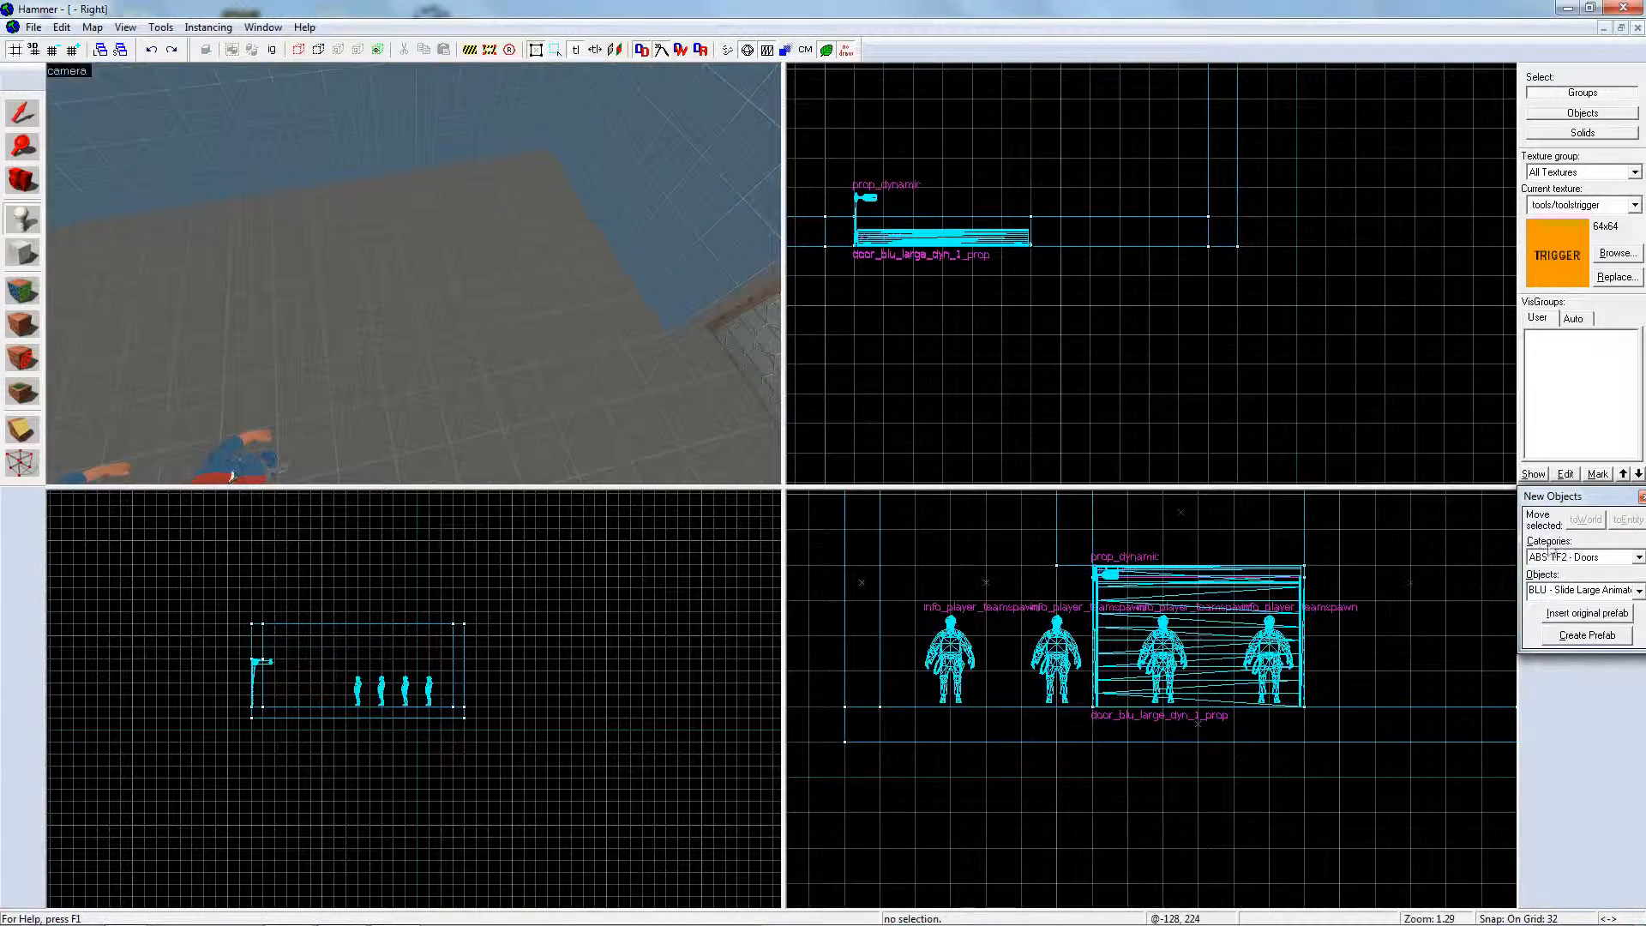
left_click(1638, 558)
left_click(1590, 572)
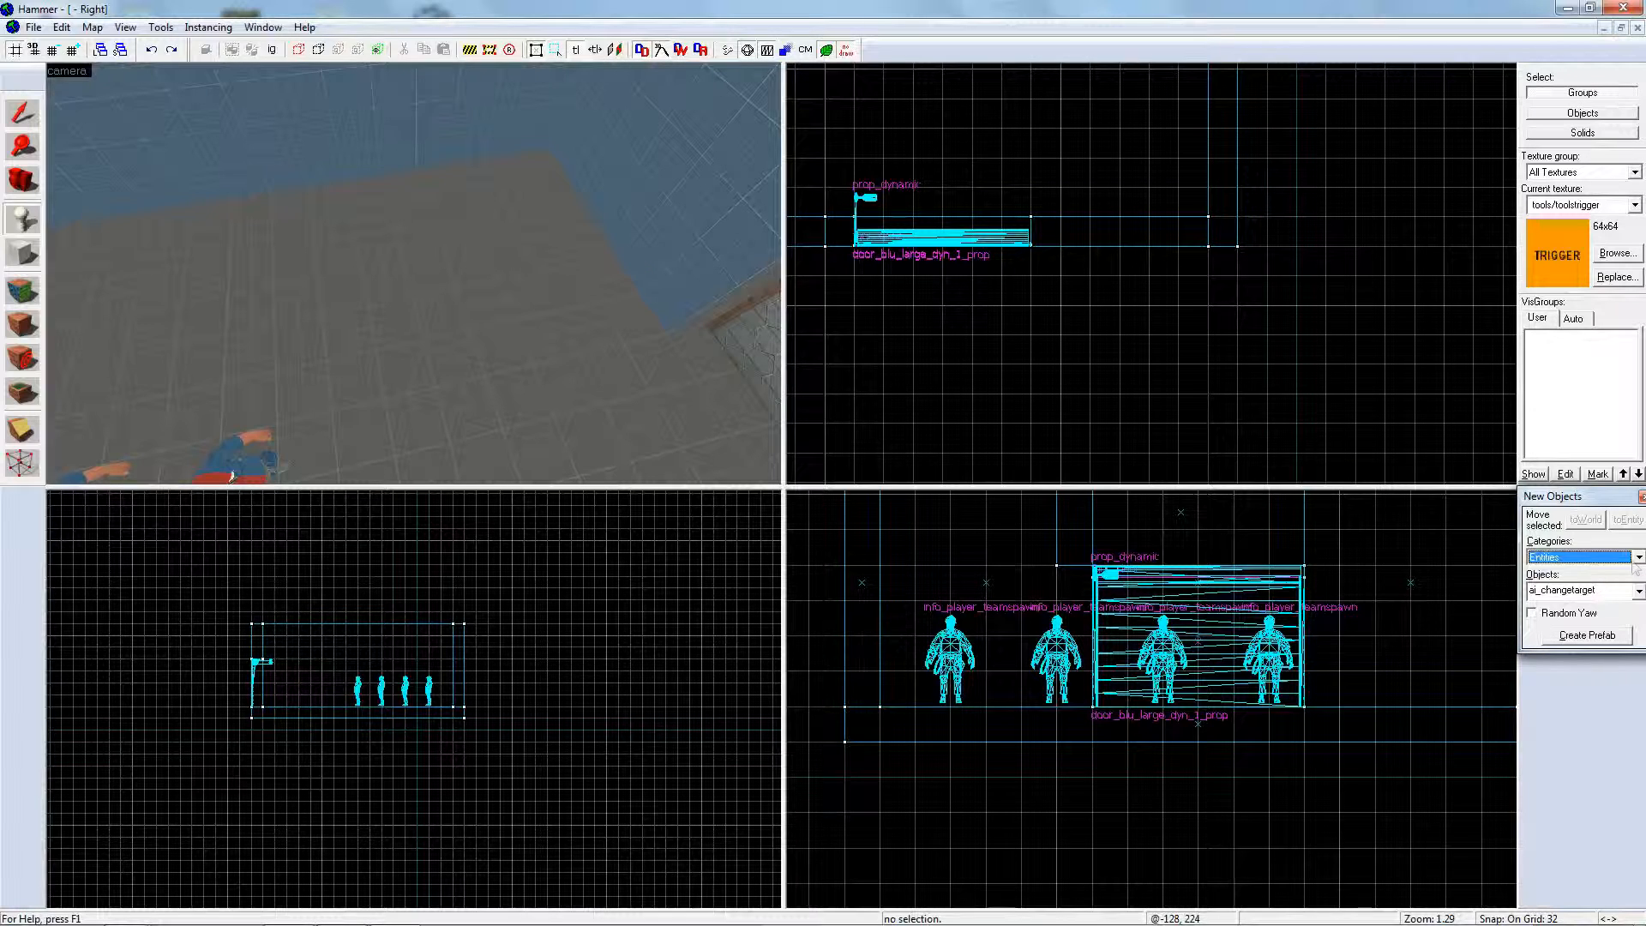
mouse_move(1618, 591)
left_mouse_down()
mouse_move(1512, 588)
mouse_move(1615, 592)
left_mouse_up()
key("BackSpace")
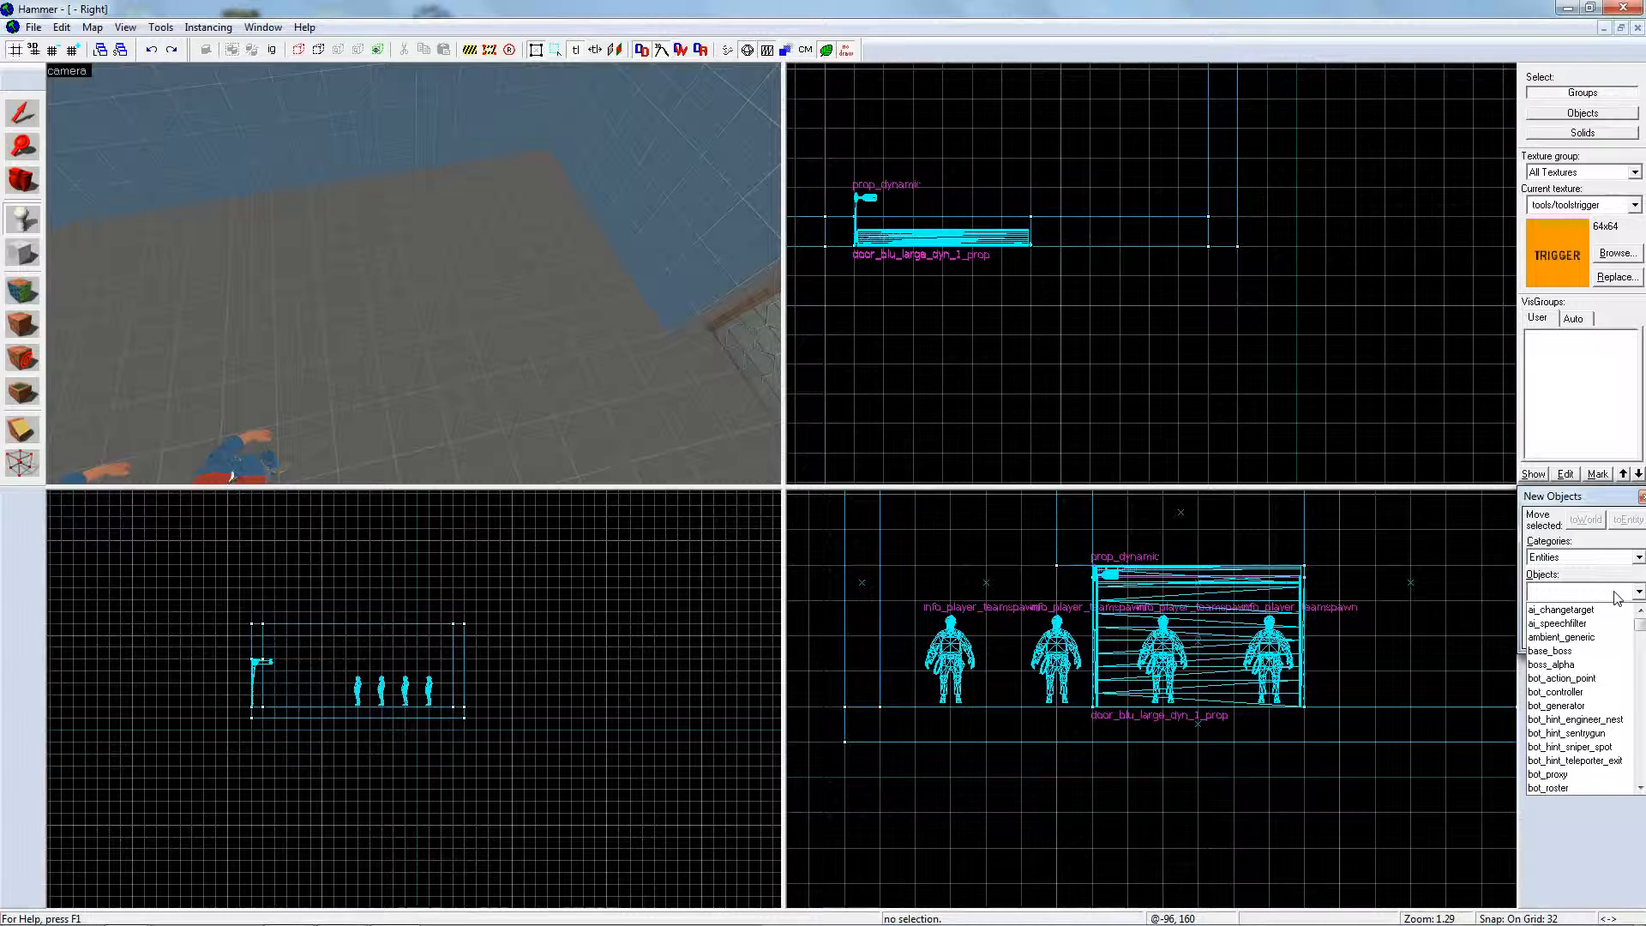
type("prop_dynamic")
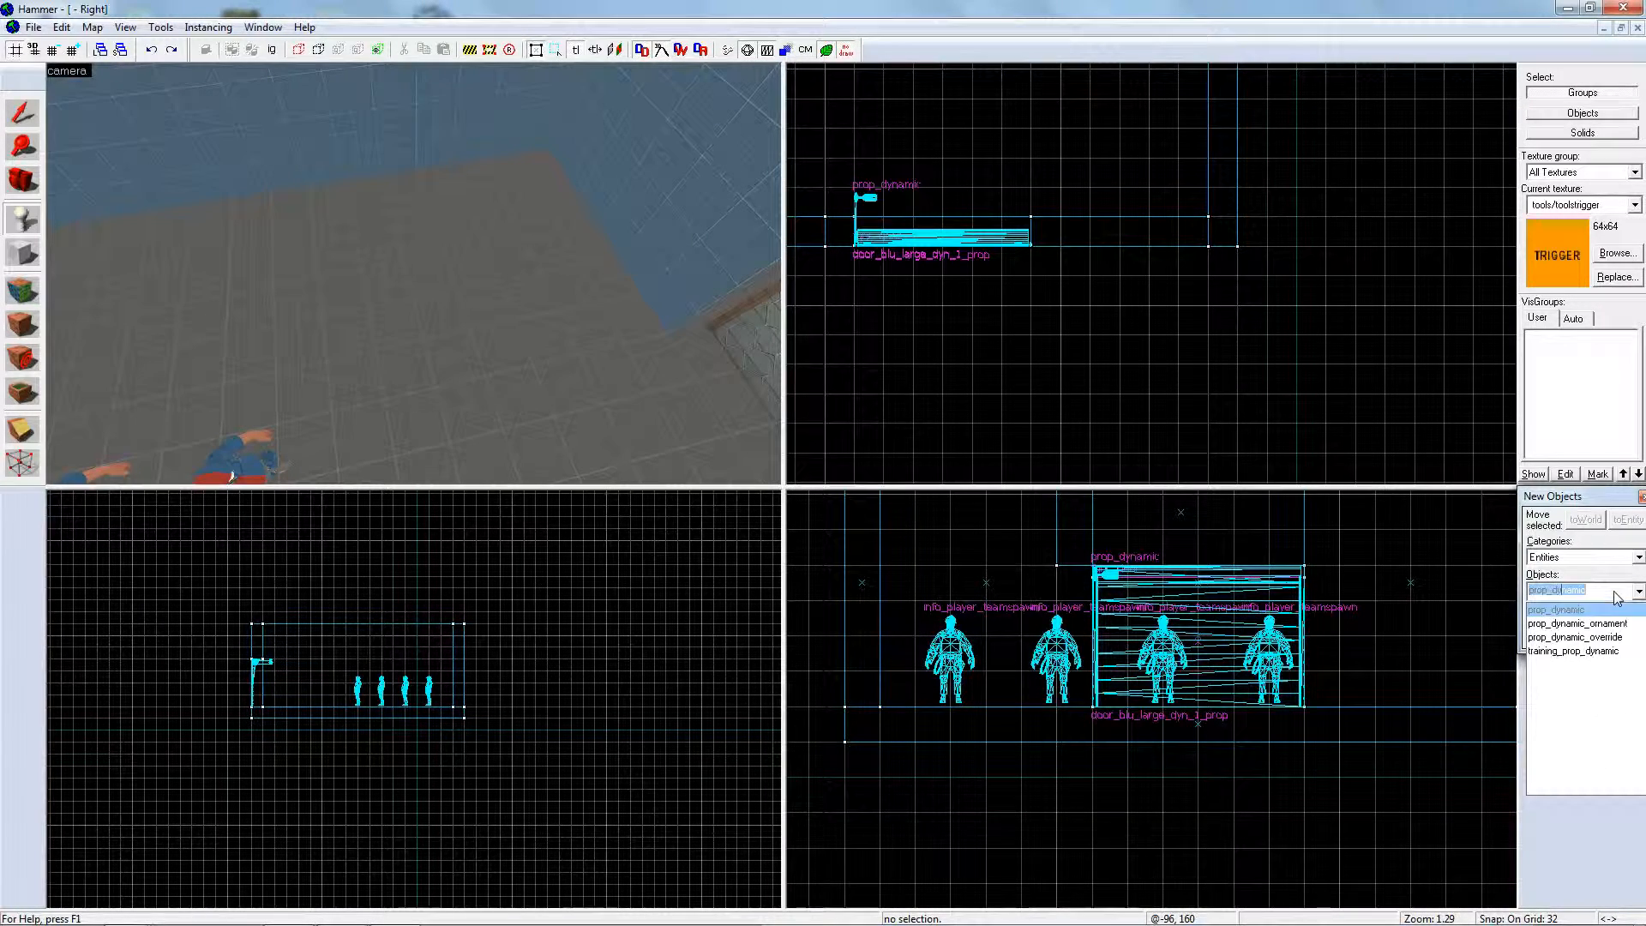
left_click(1577, 610)
left_click(317, 262)
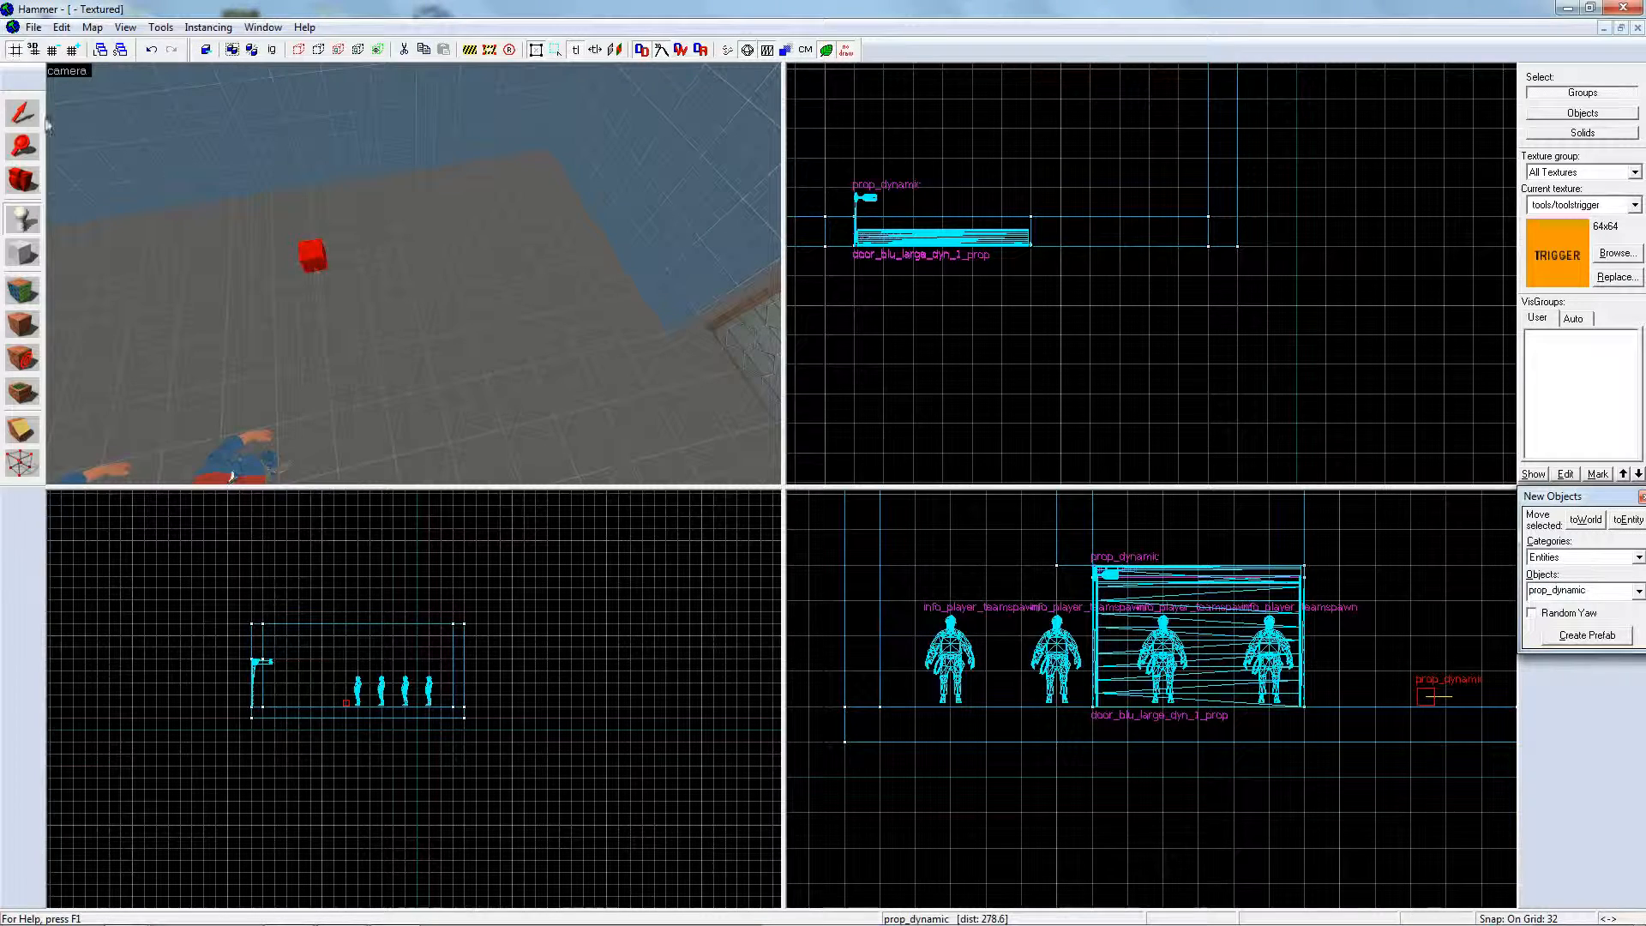
- Name the new prop_dynamic blu_locker
key("shift+s")
left_click(296, 253)
double_click(311, 259)
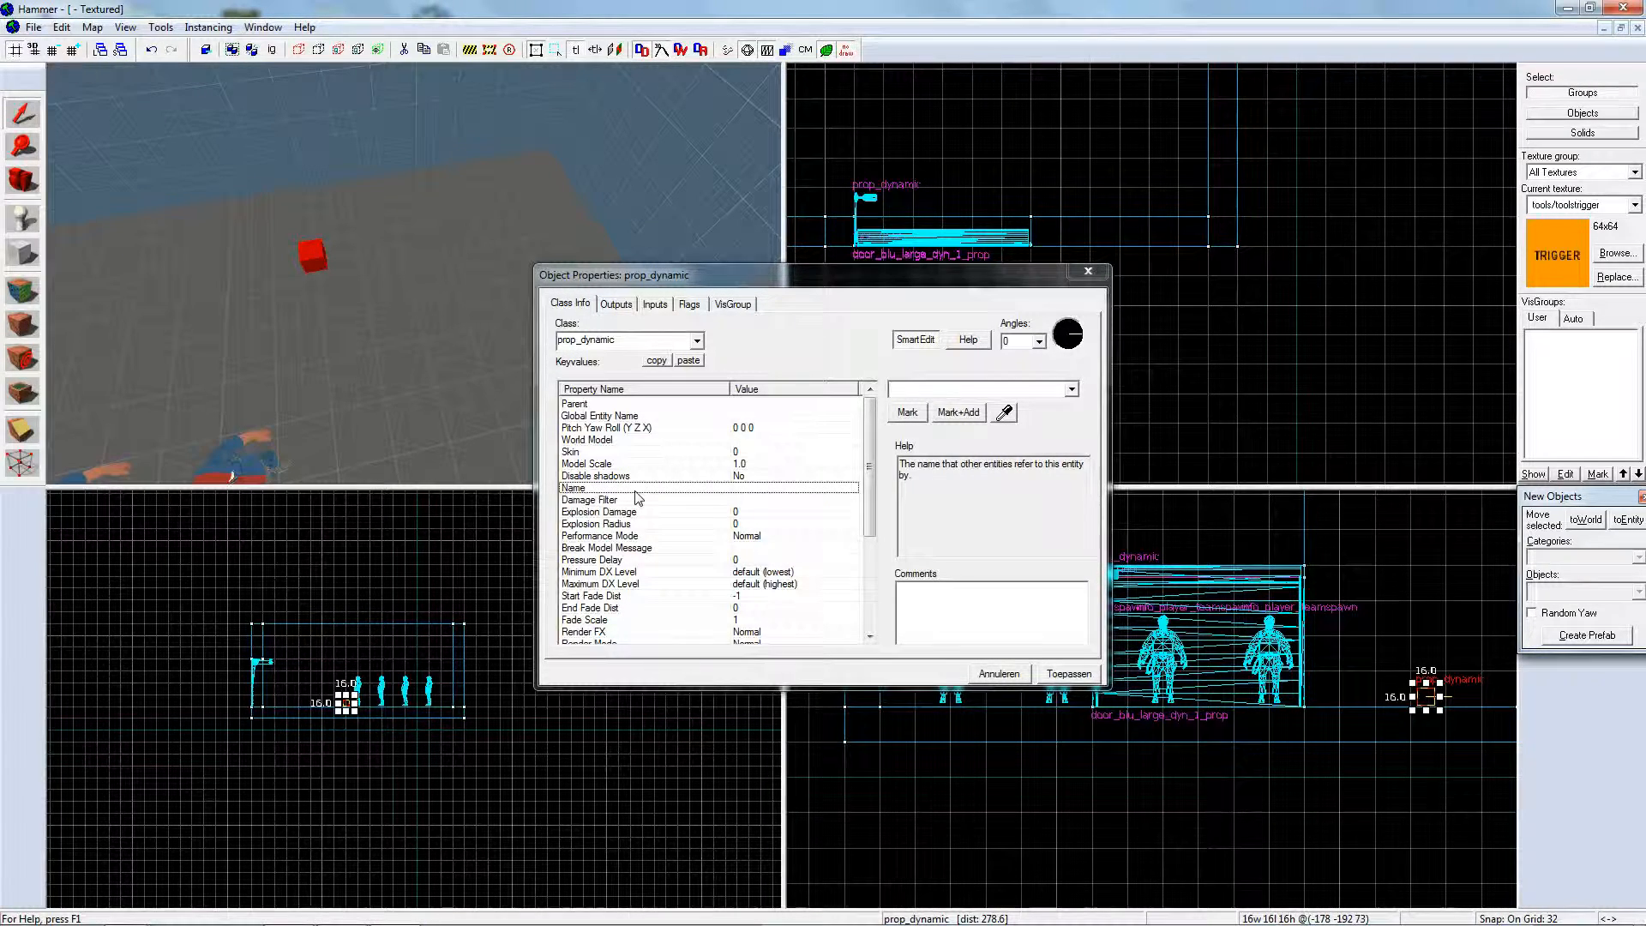
left_click(633, 405)
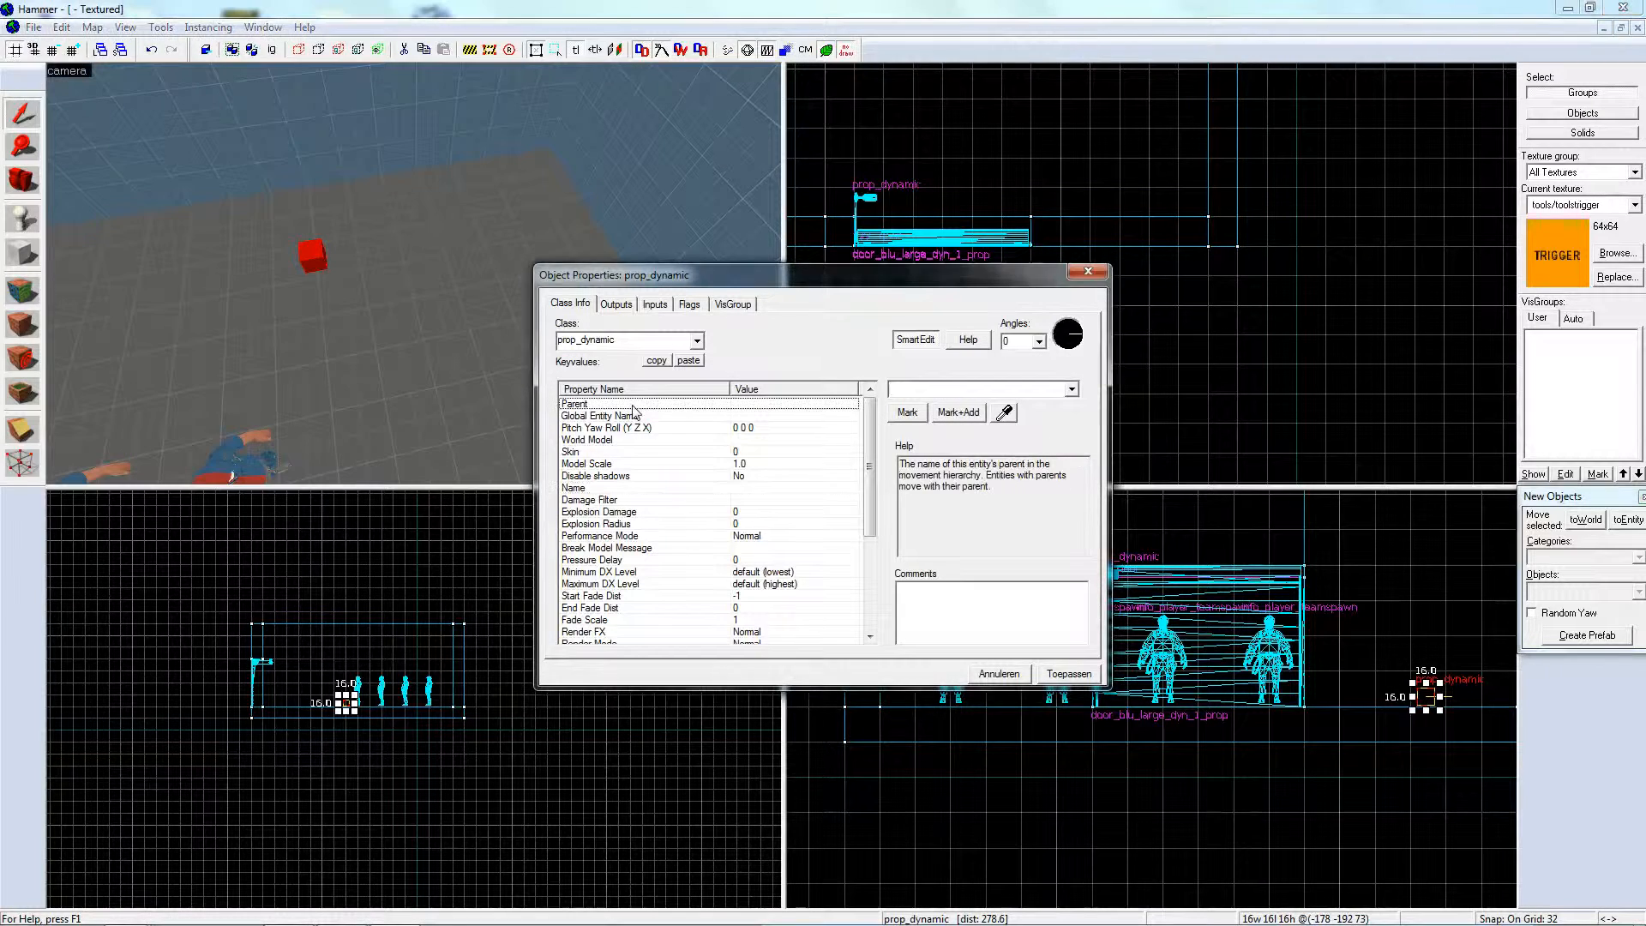
left_click(602, 488)
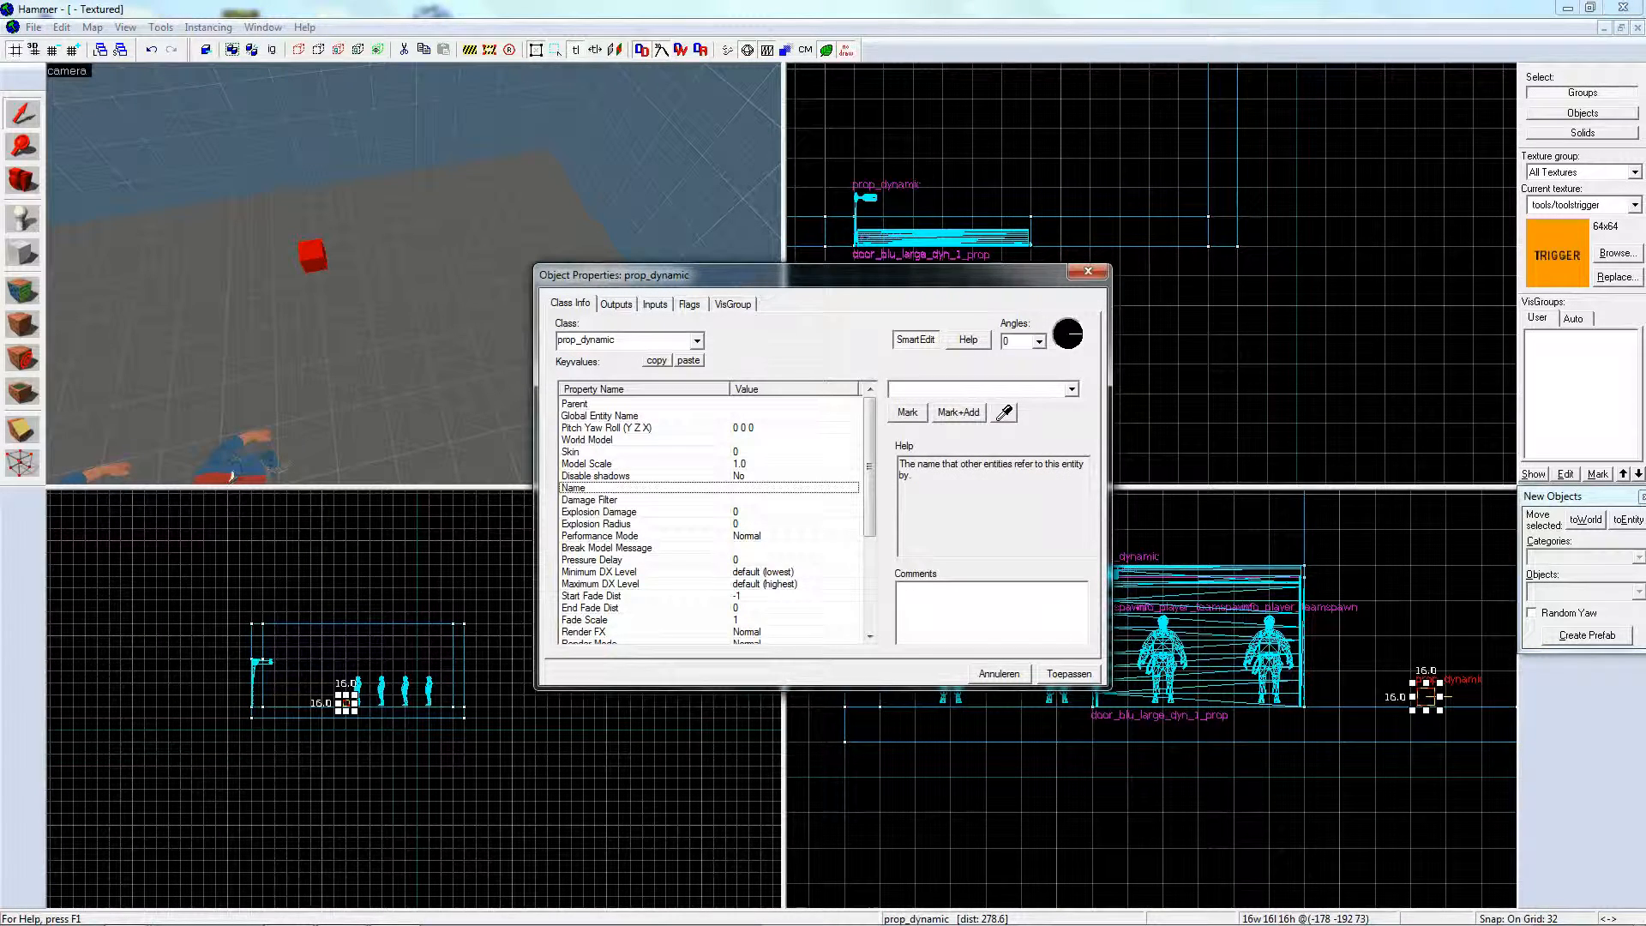
type("blu_locker")
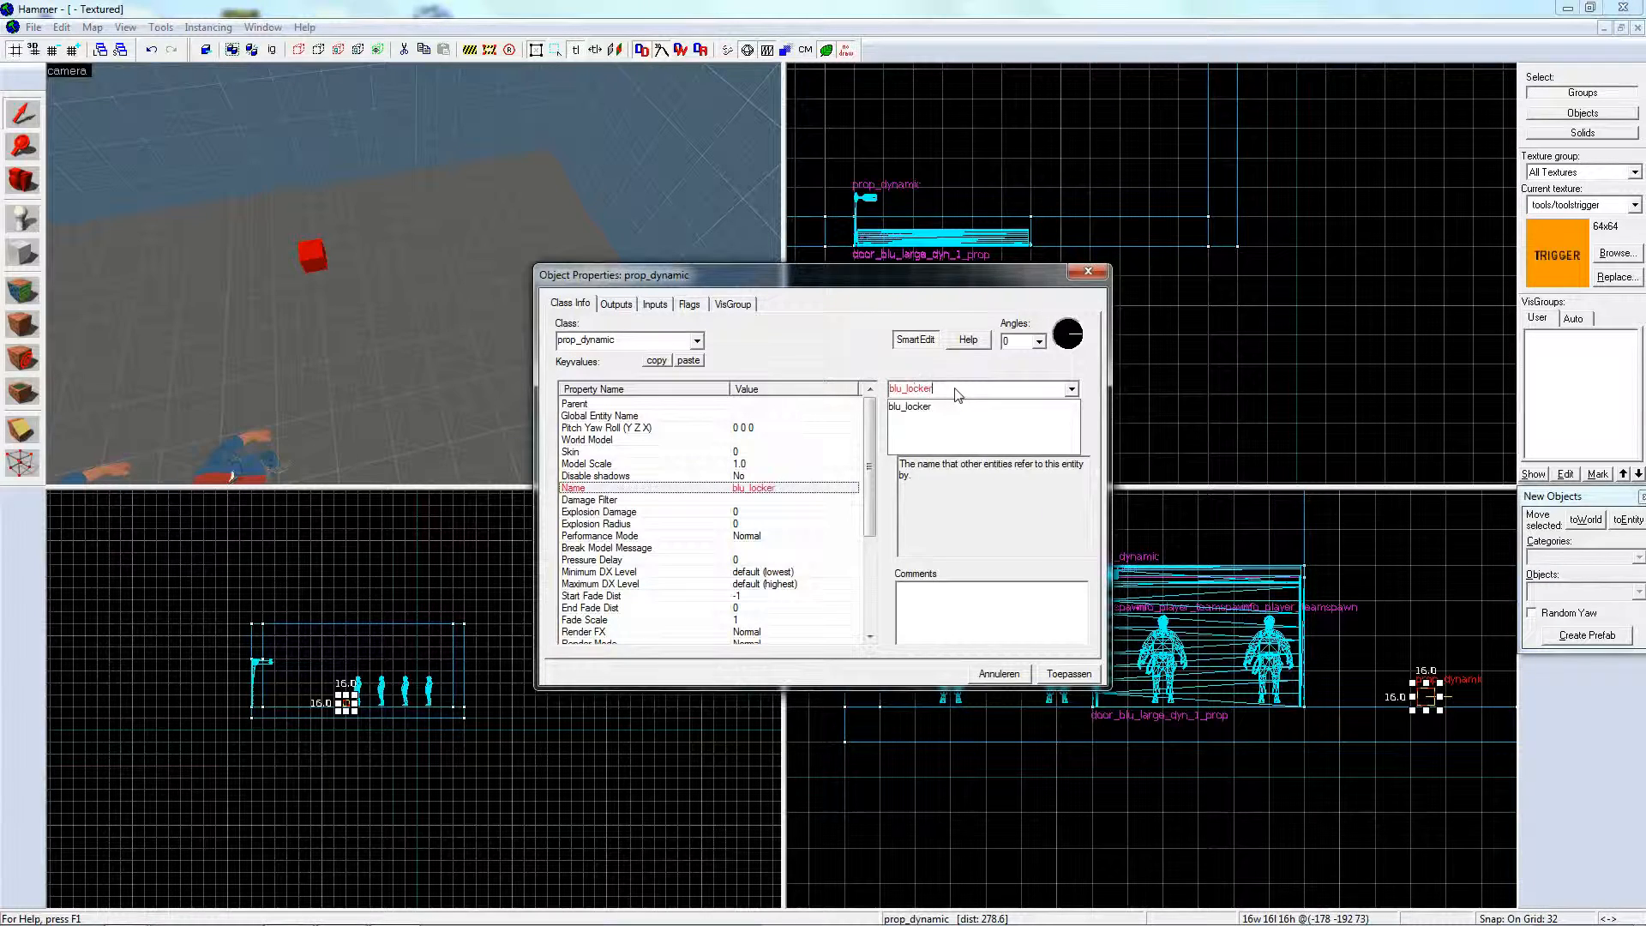
key("Return")
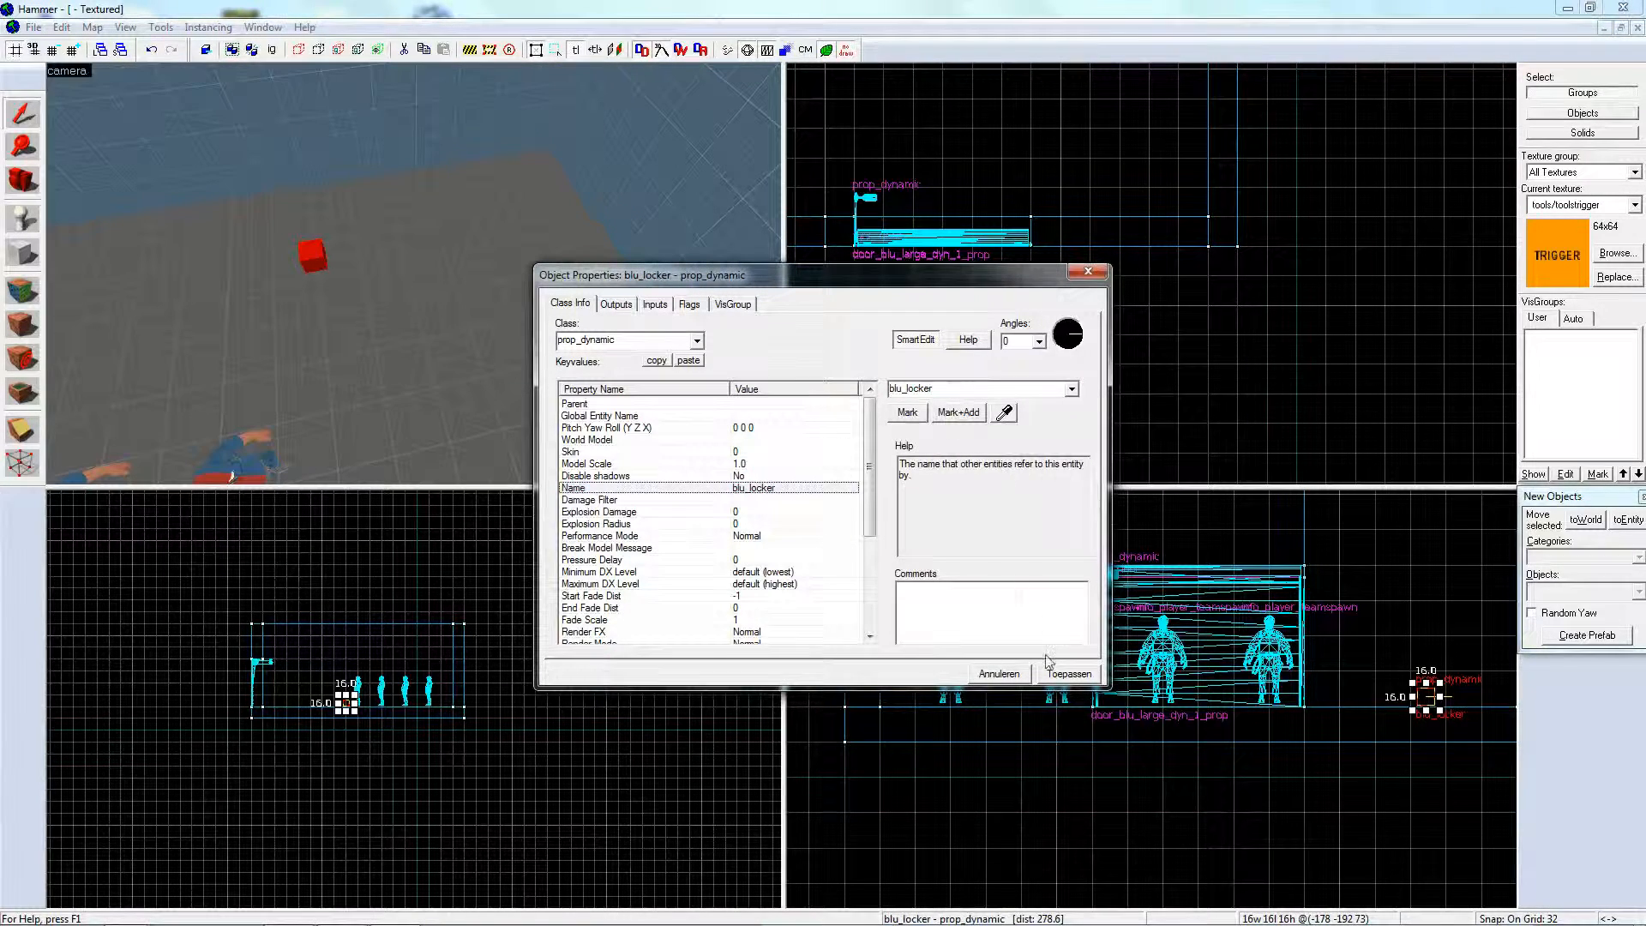
left_click(1087, 272)
- Set the world model of blu_locker to props_gameplay/resupply_locker.mdl, filtering the model list by "supply"
double_click(318, 255)
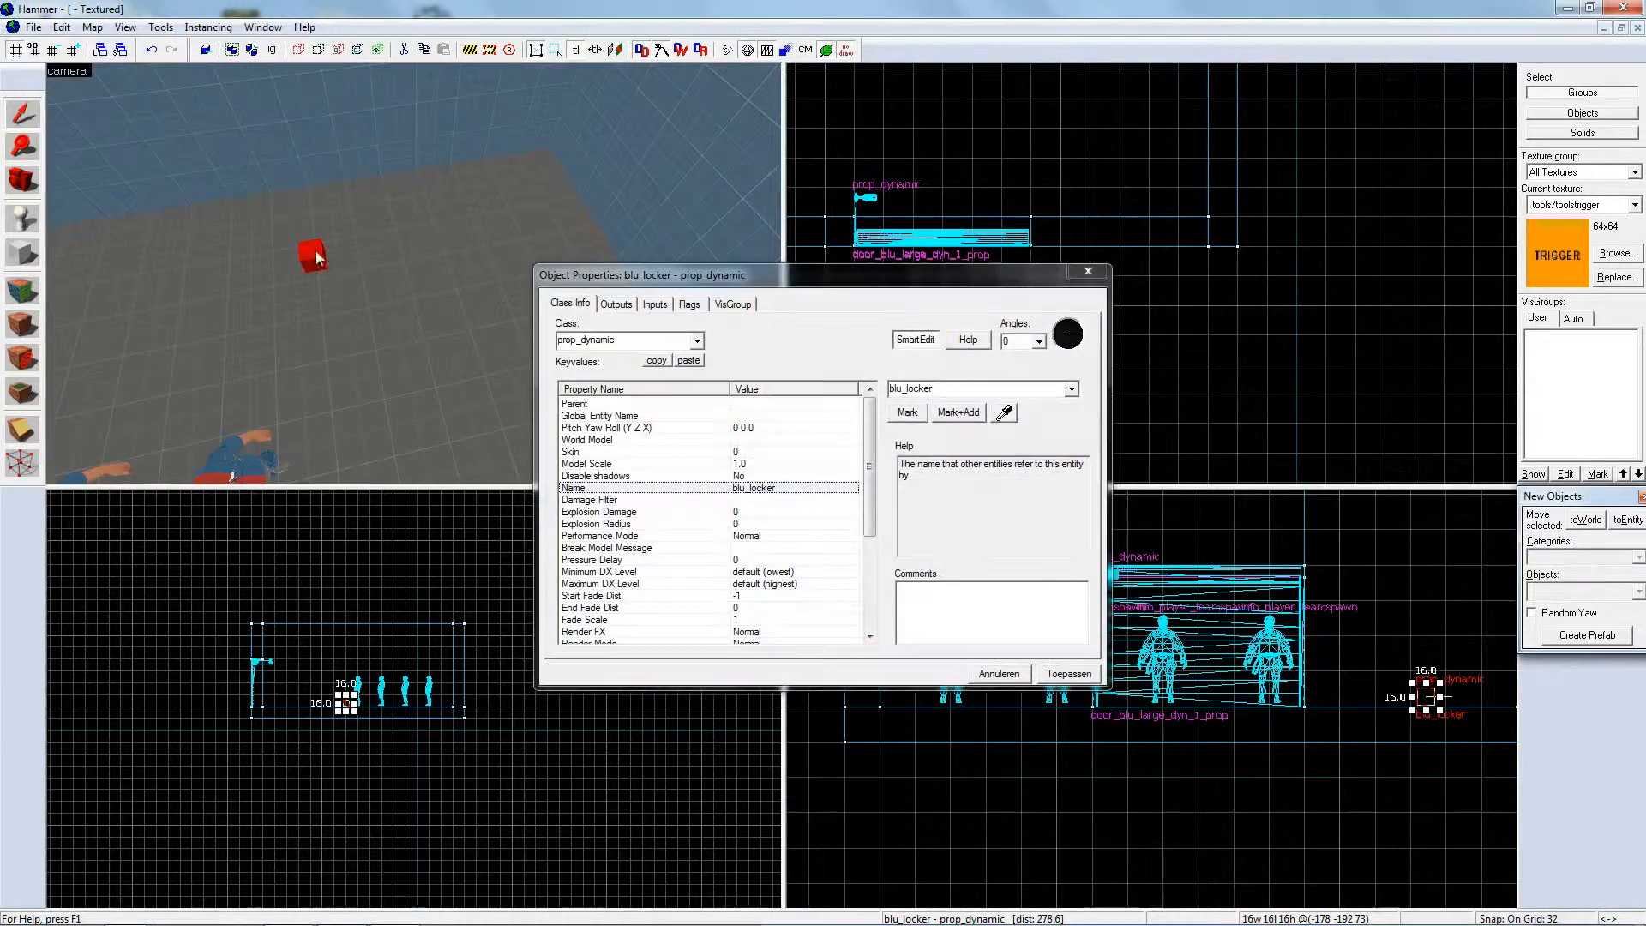
left_click(623, 437)
left_click(911, 413)
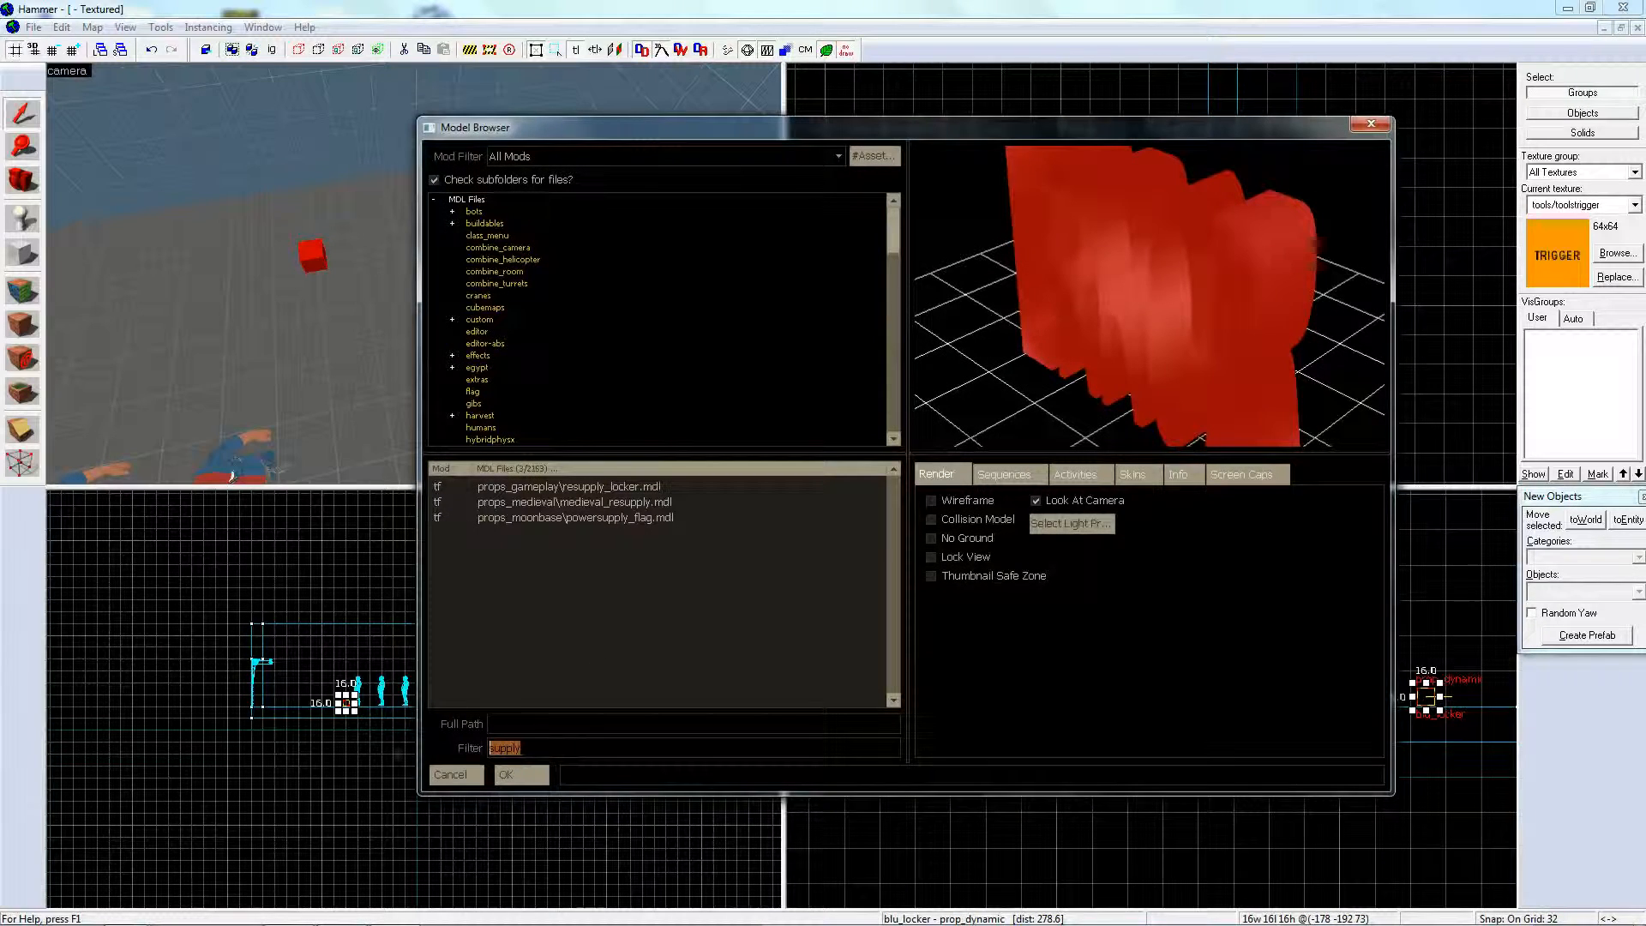
type("s")
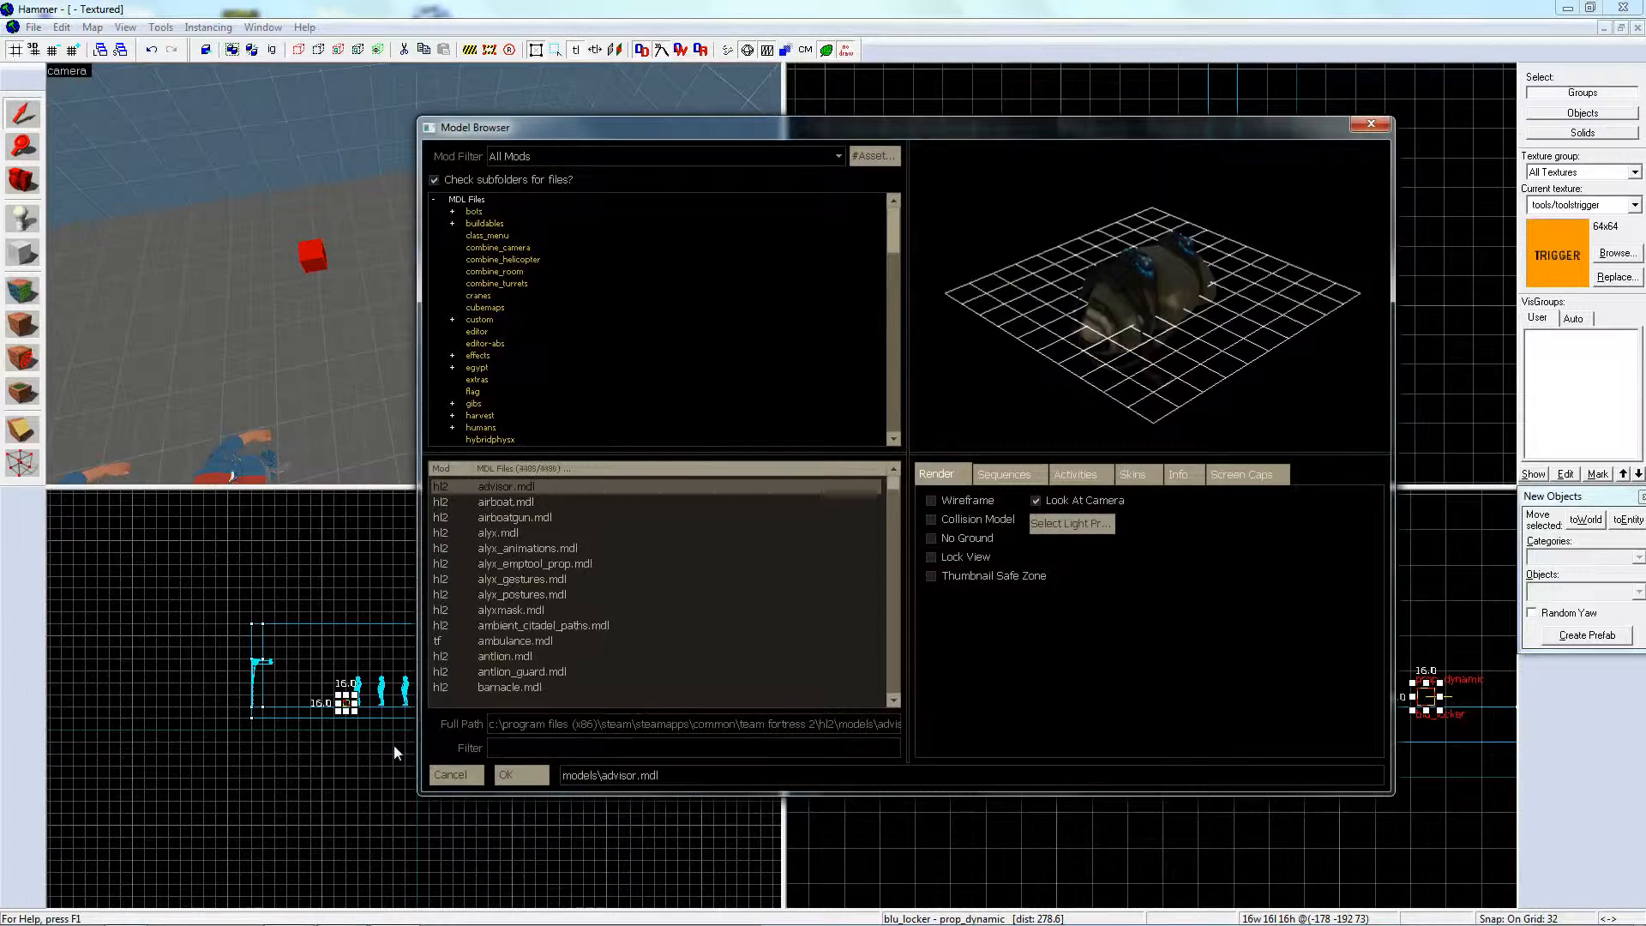
type("upply")
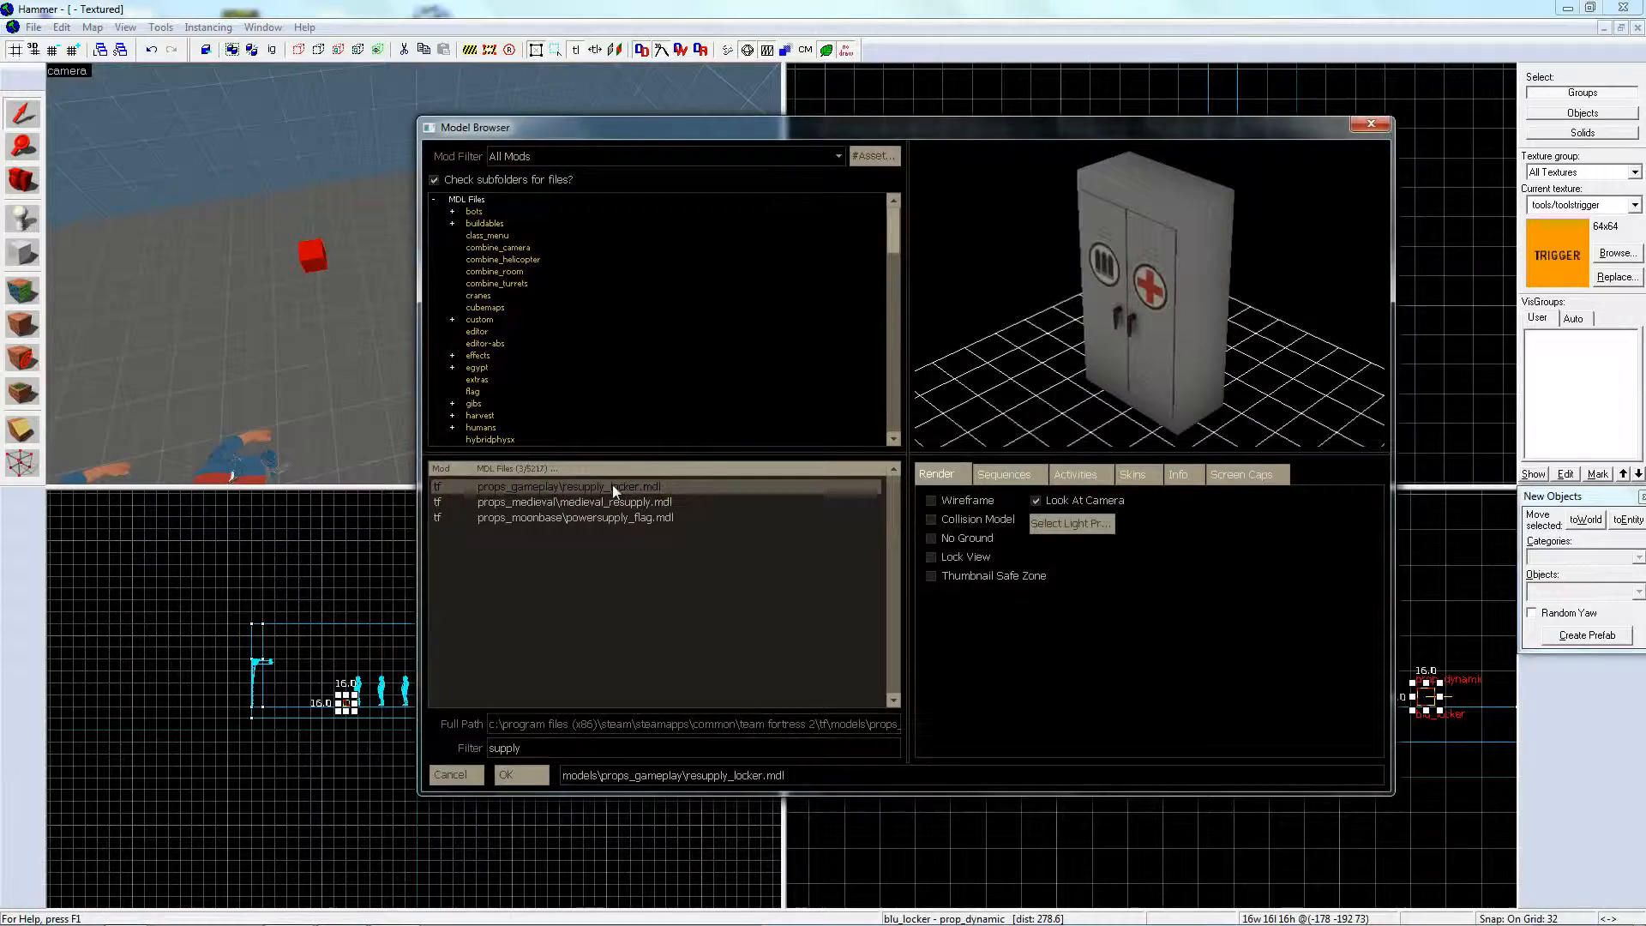
double_click(612, 485)
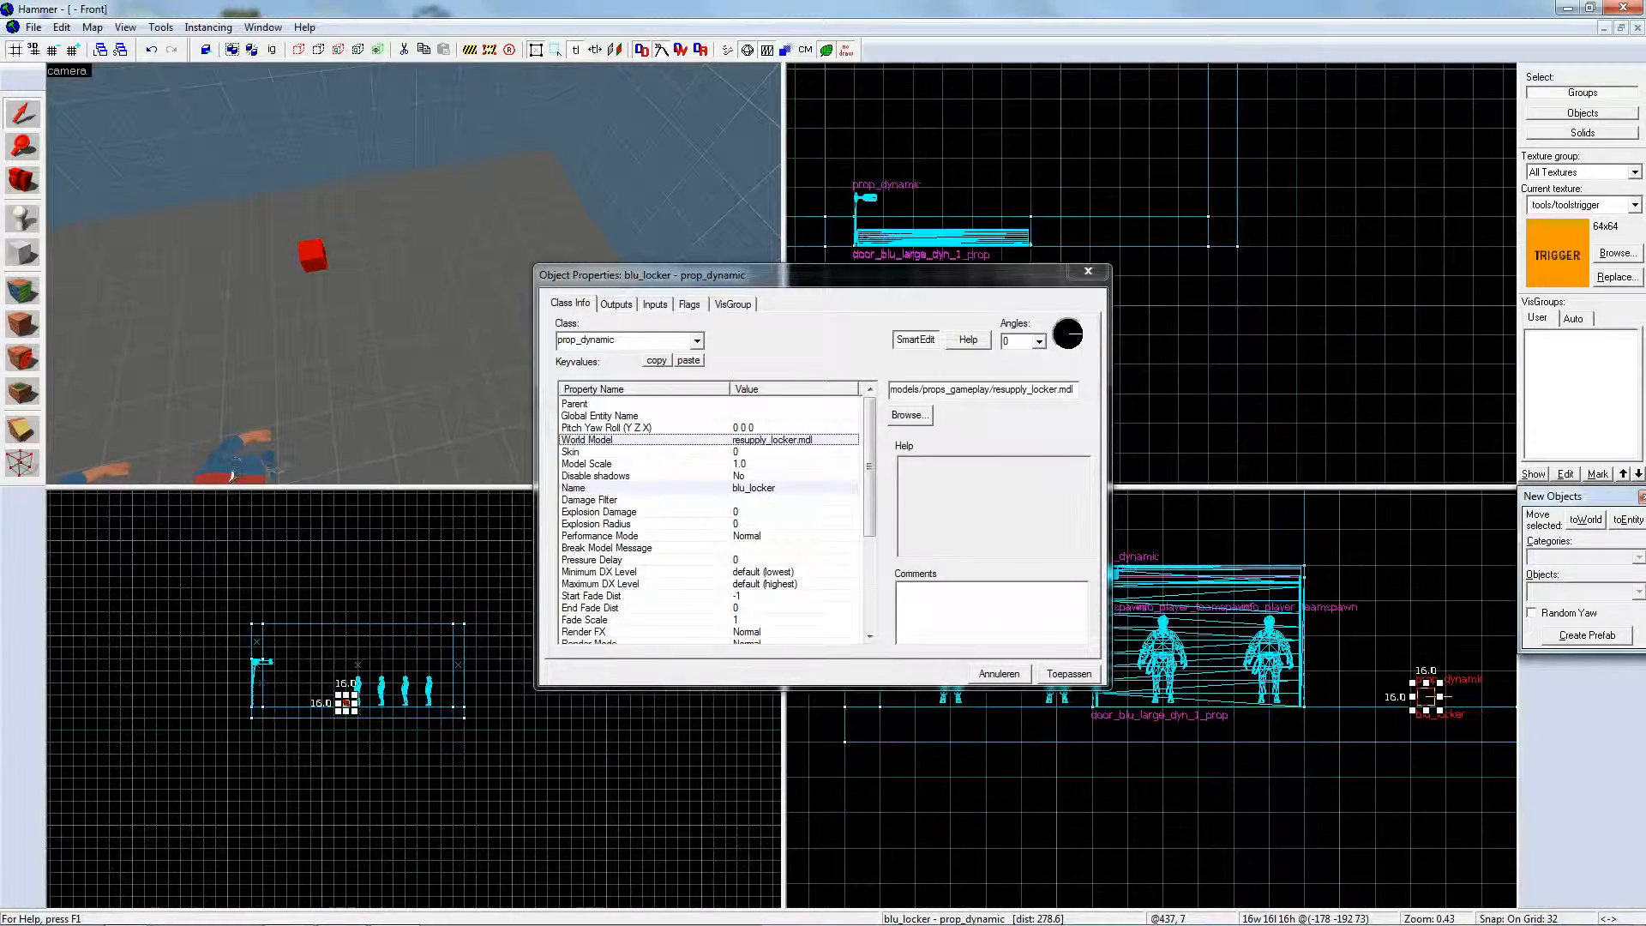
left_click(1063, 673)
left_click(1087, 271)
- Rotate the resupply locker 180 degrees to face into the room and move it against the side wall near the door
scroll(1022, 292, "down", 6)
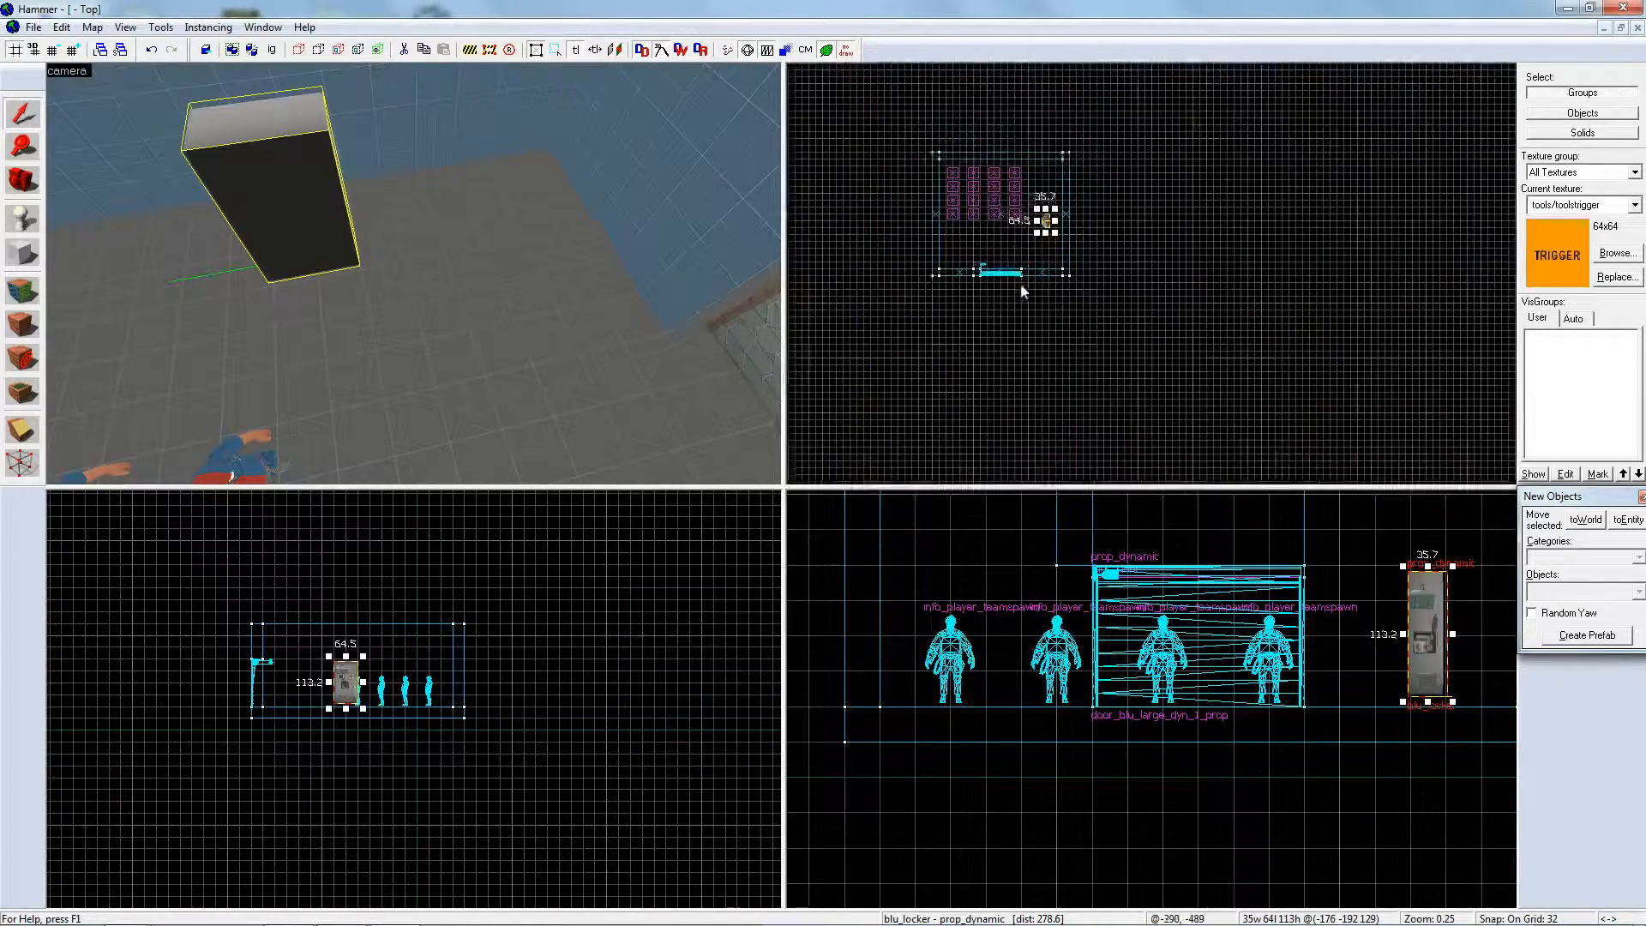
scroll(1022, 291, "up", 9)
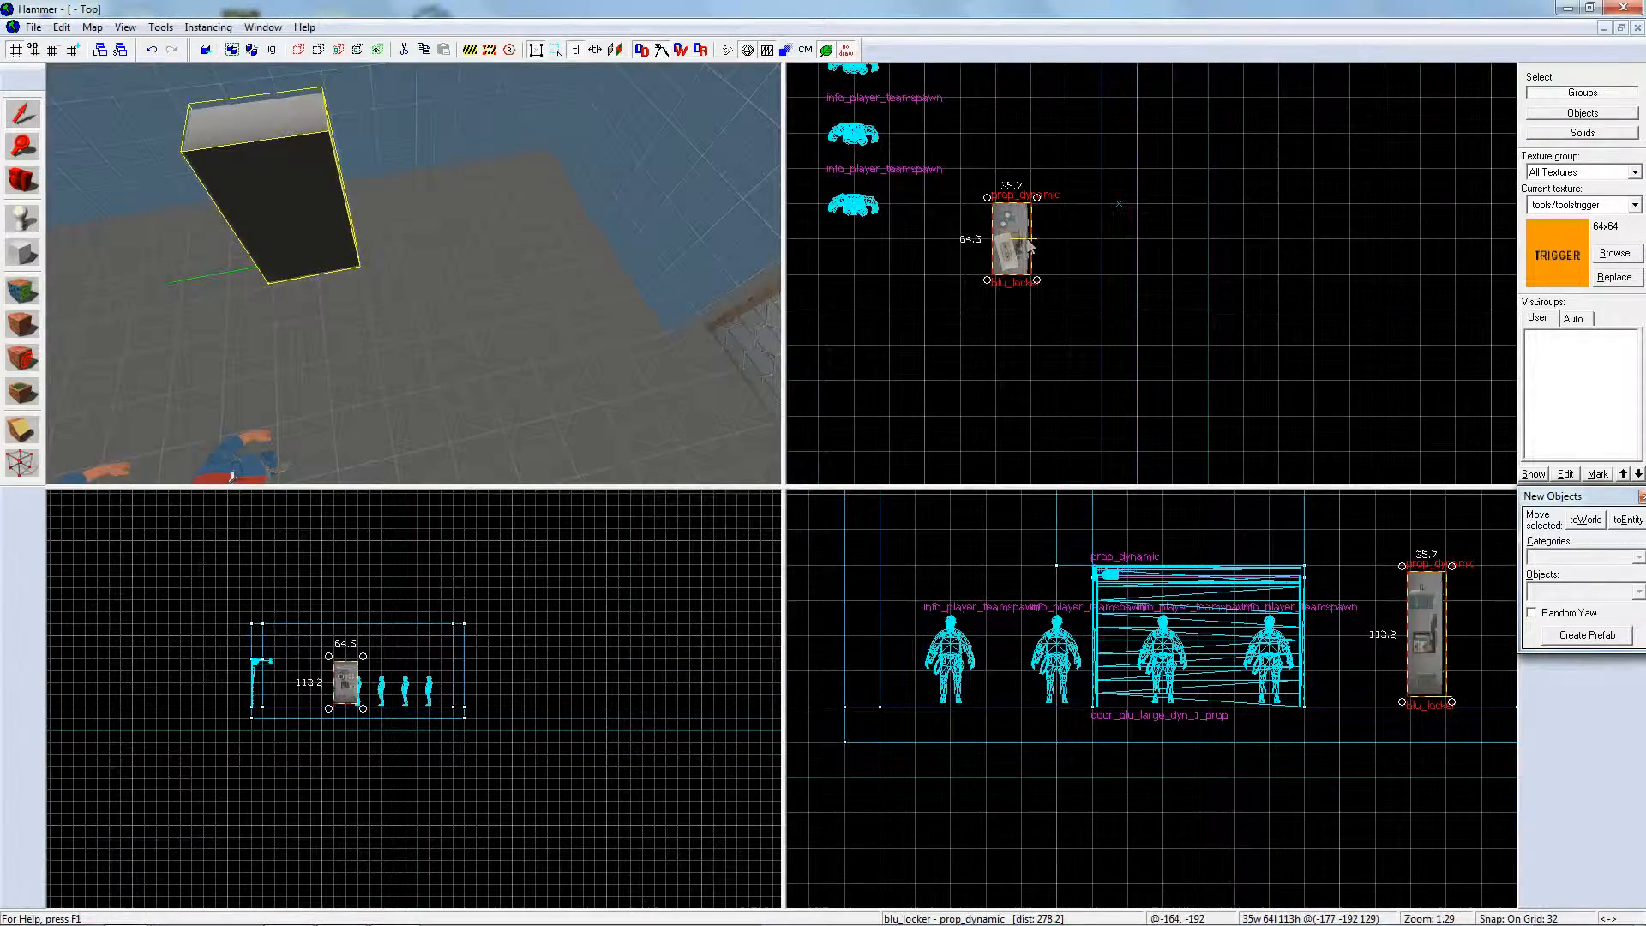
left_click_drag(1037, 281, 1080, 342)
key("z")
key("w")
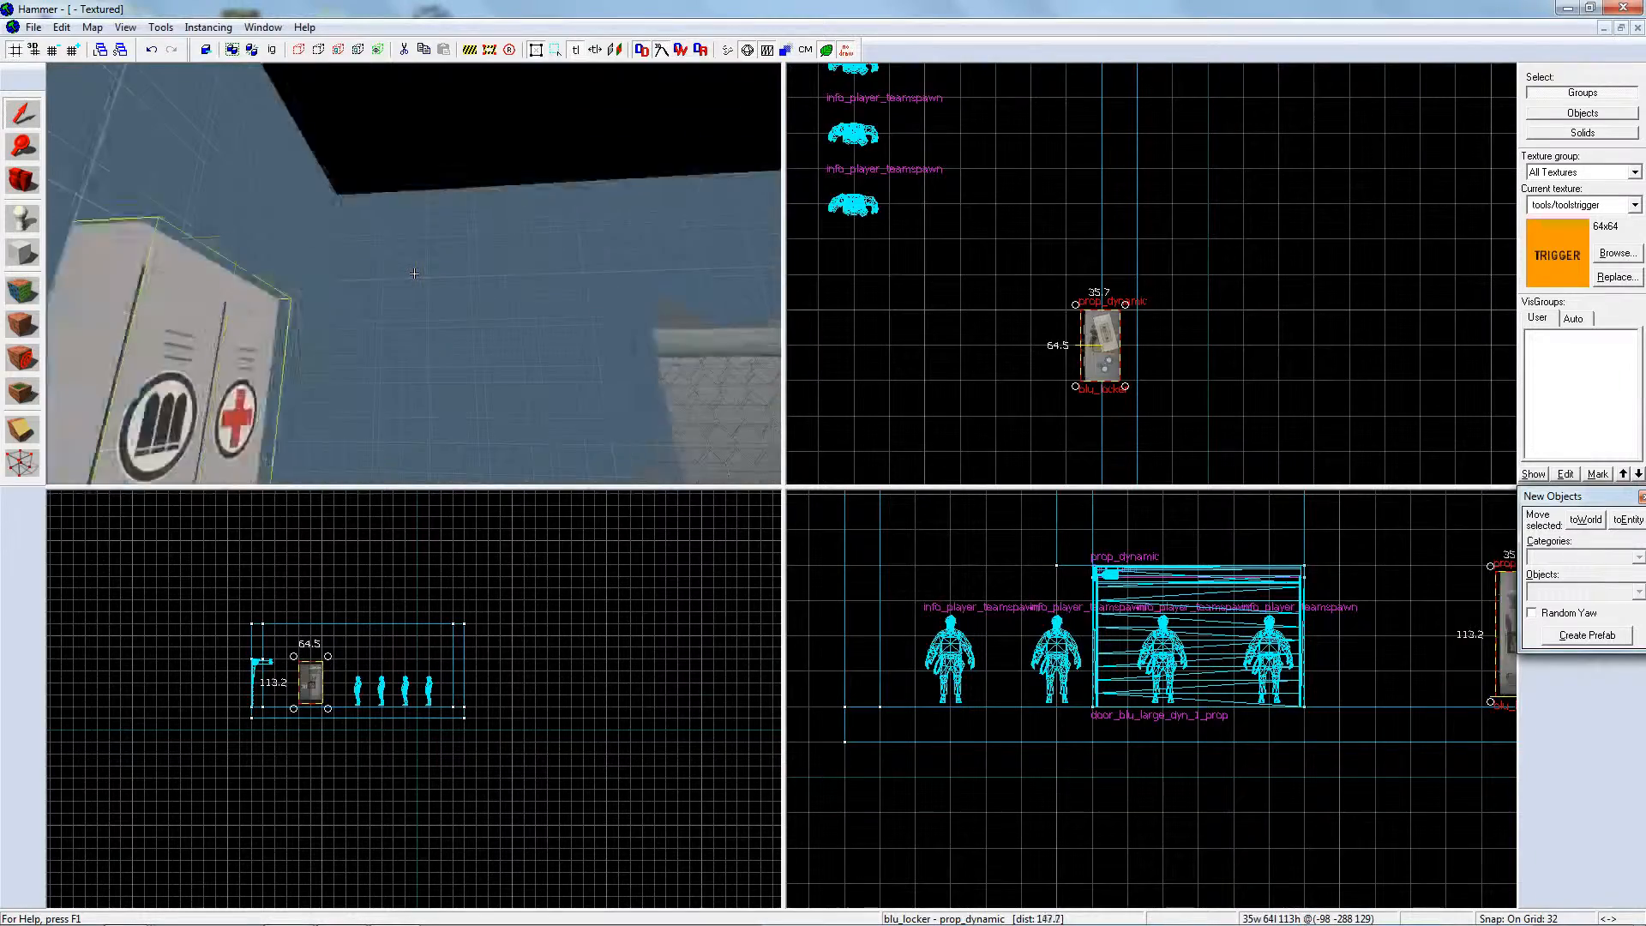
key("s")
key("z")
scroll(1098, 296, "up", 5)
middle_click_drag(1114, 415, 1083, 248)
left_click_drag(1082, 245, 1065, 274)
scroll(468, 276, "down", 5)
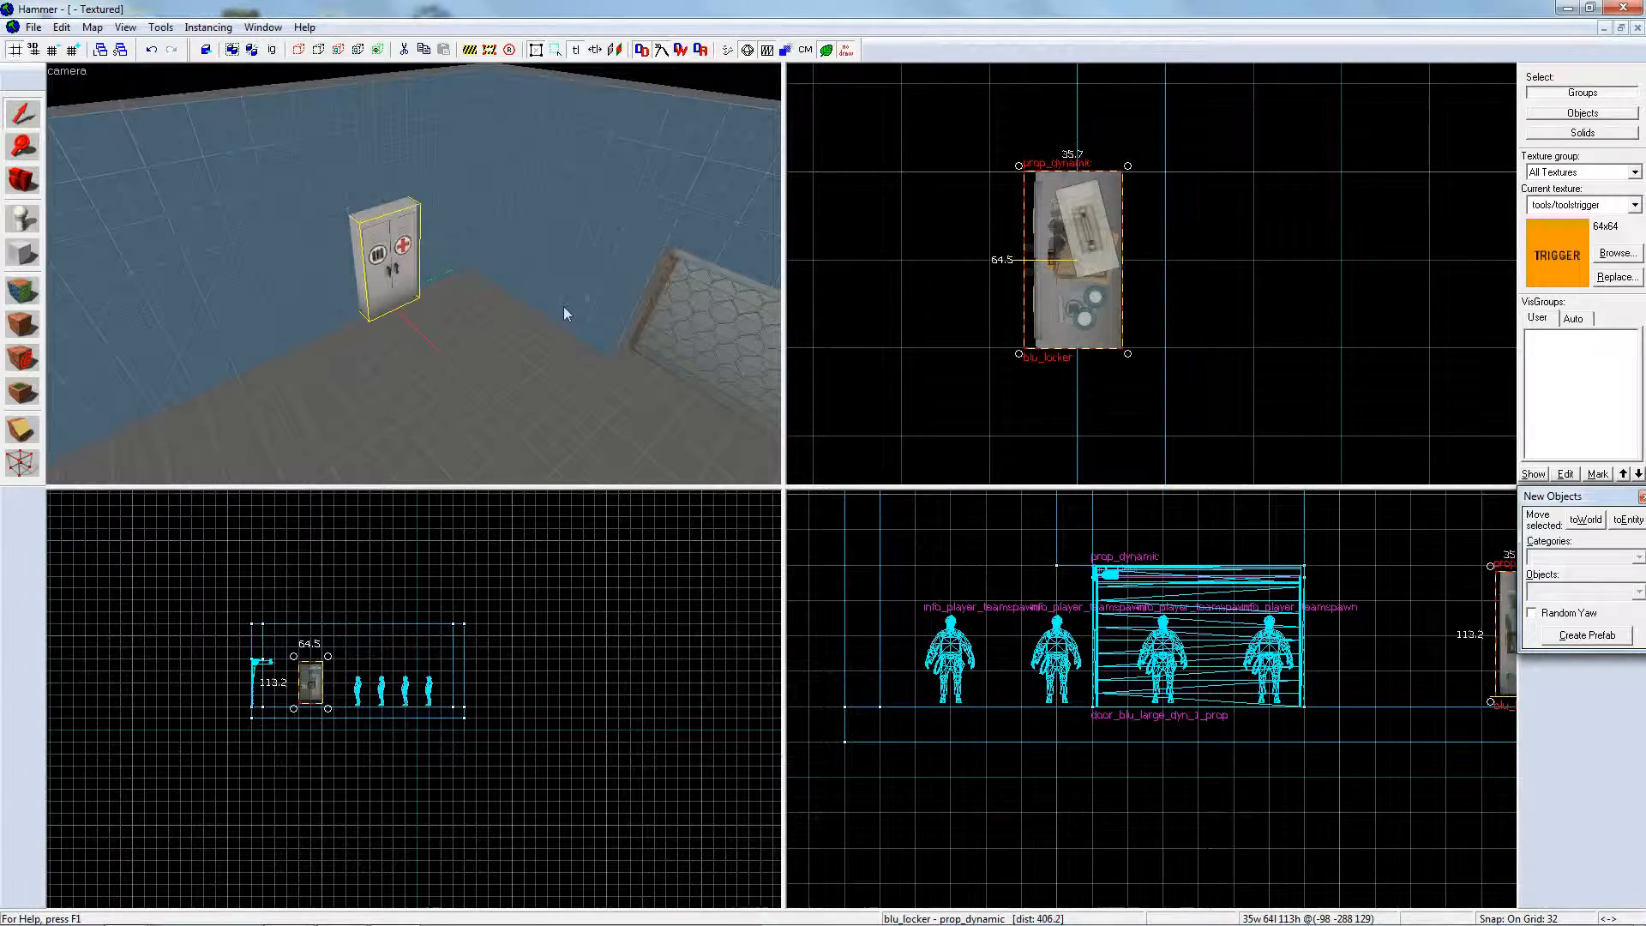
- Nudge the resupply locker 16 units out of the side wall on a 16-unit grid, and restore the grid size to 32
key("[")
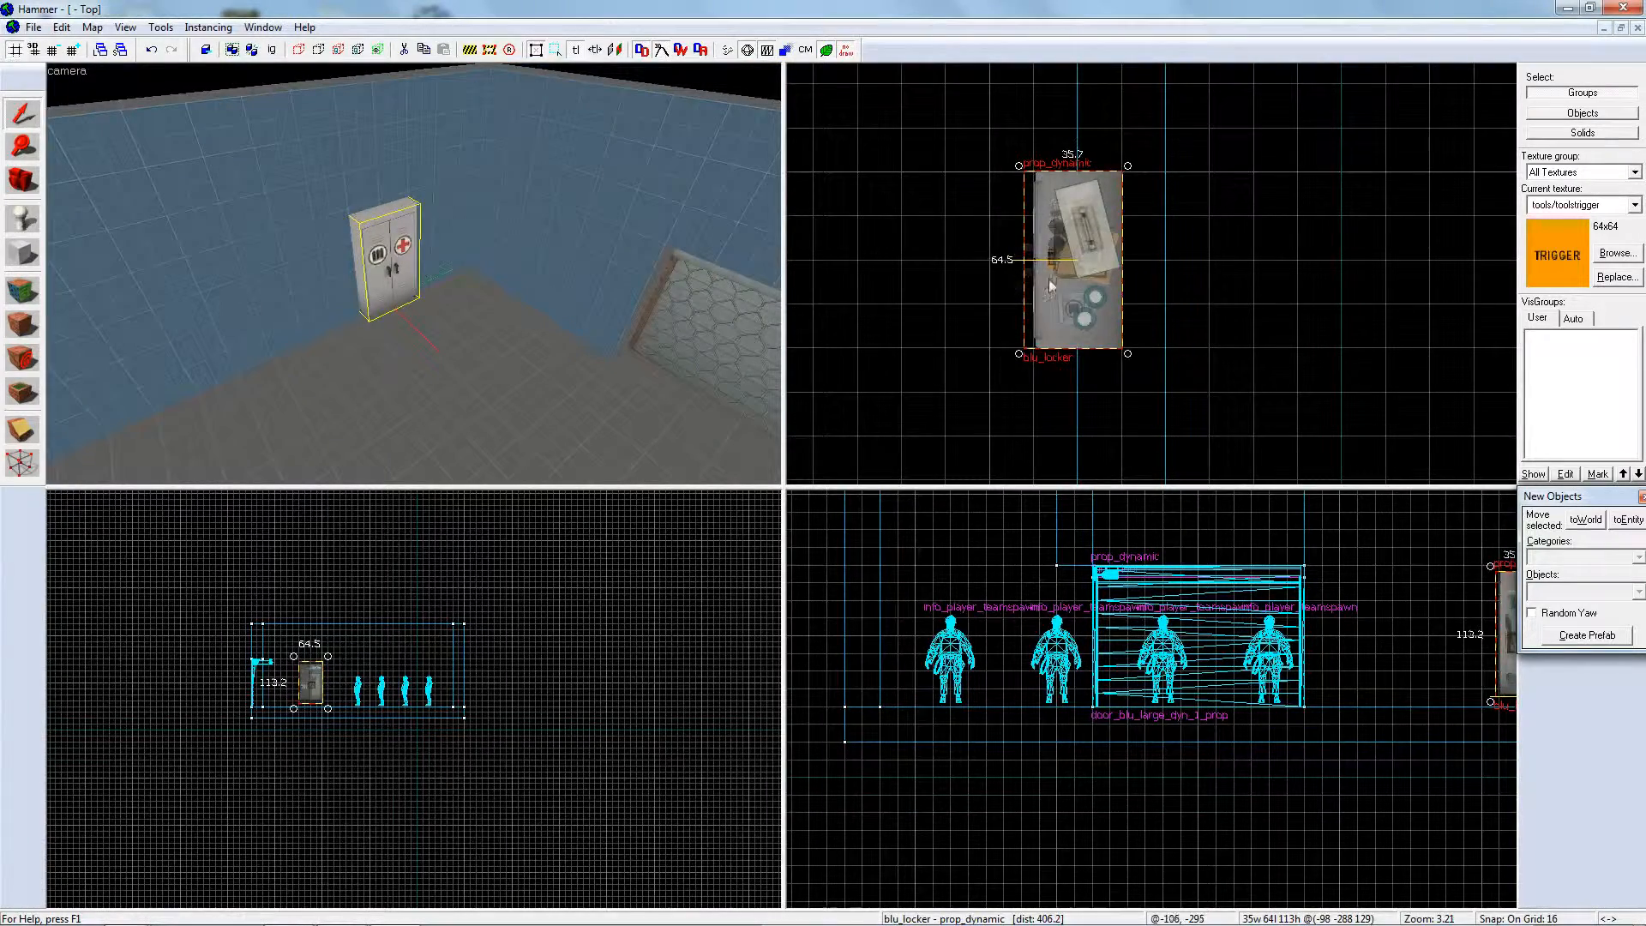
key("Left")
key("]")
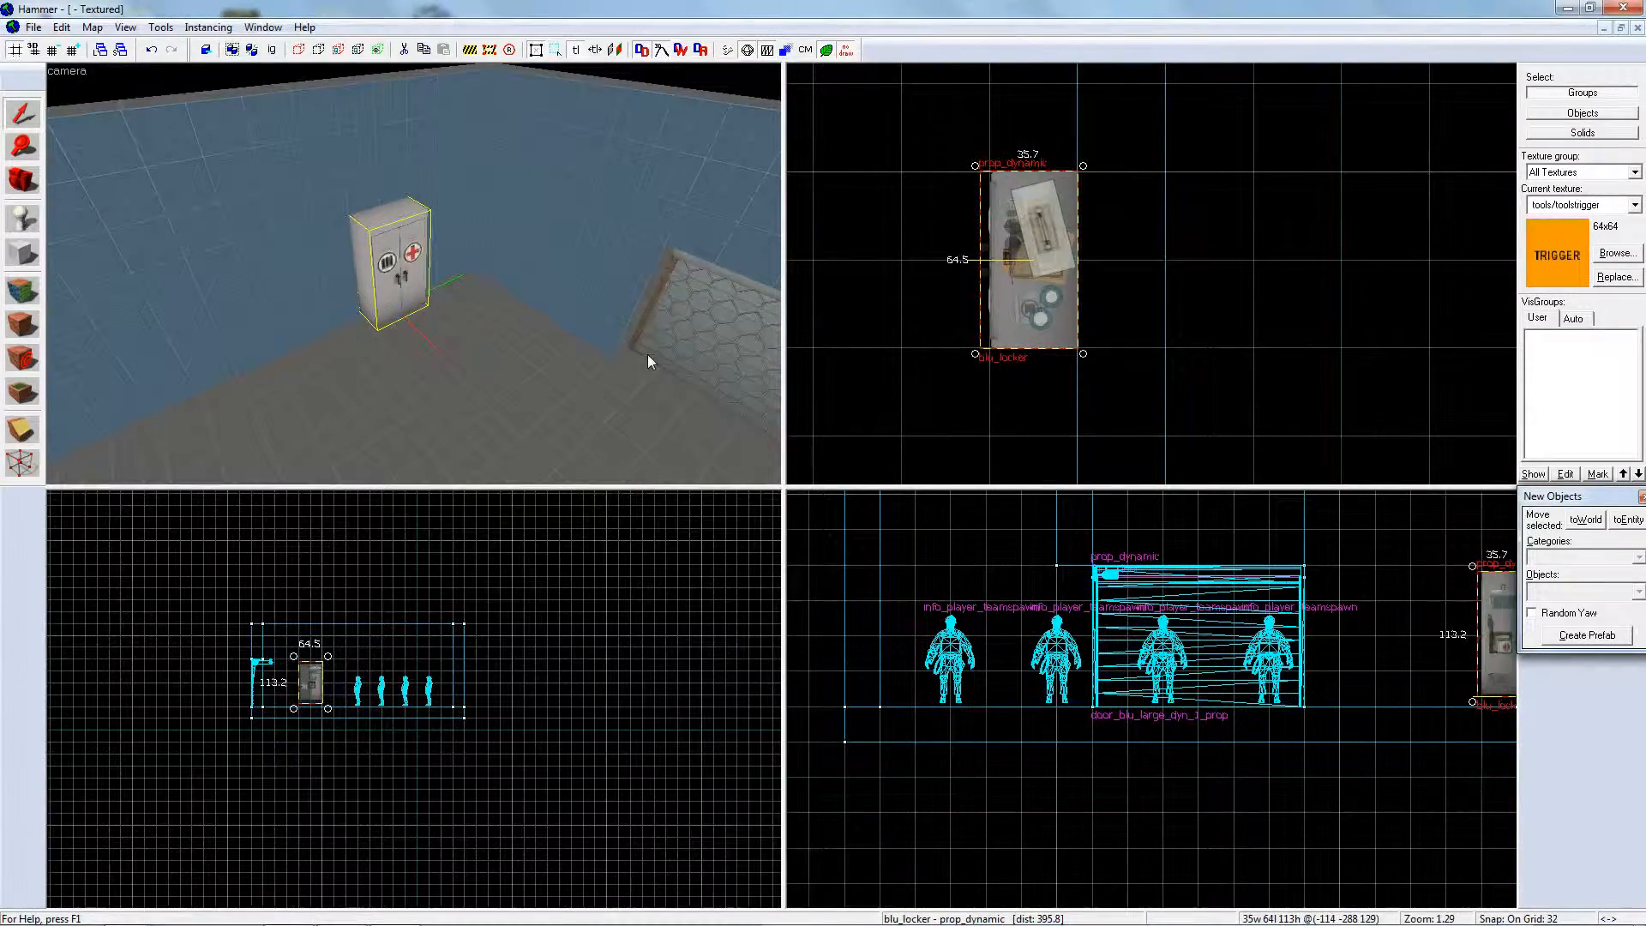
key("z")
key("w")
key("s")
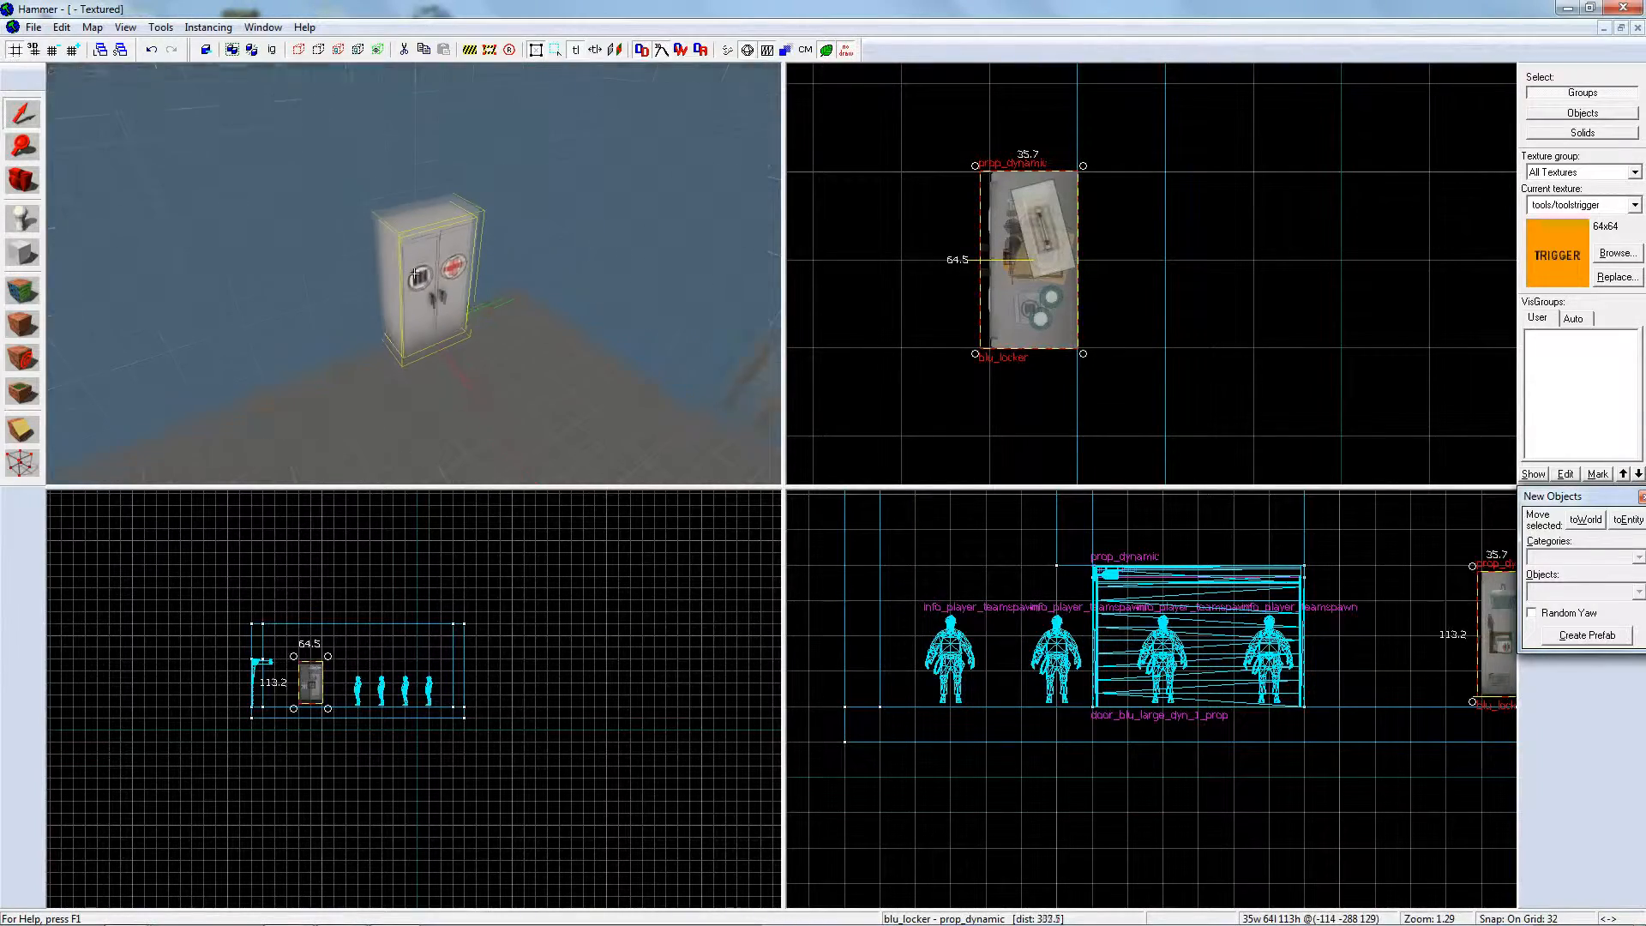
key("z")
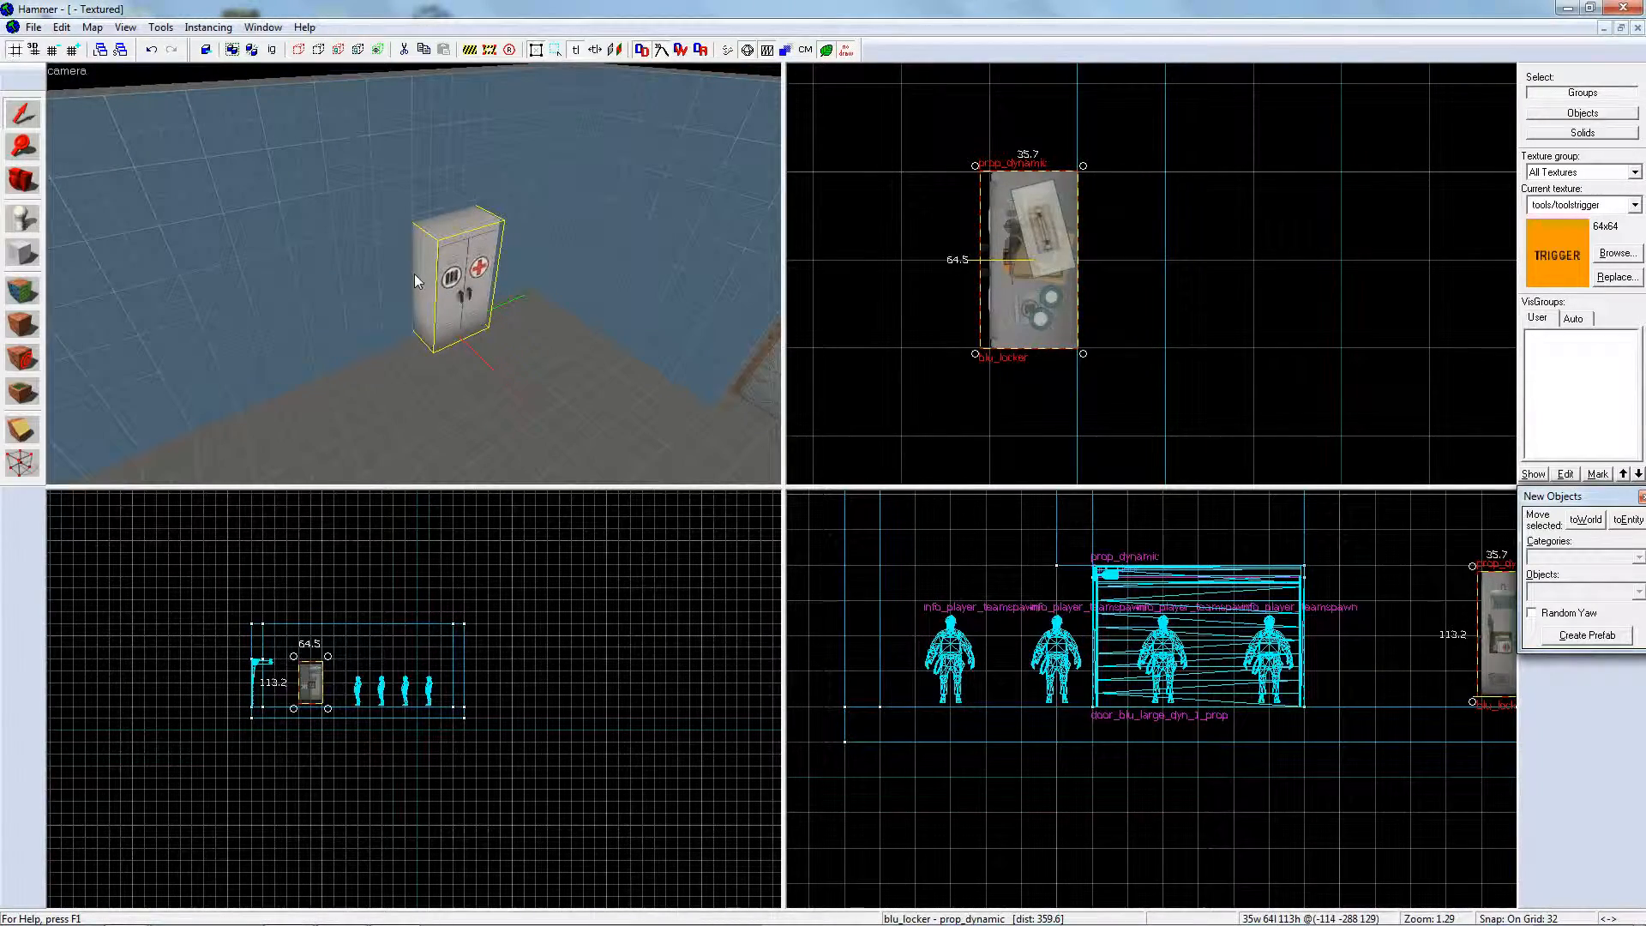
- Reduce the grid size to 1 unit and return it to 32
key("[")
key("[")
key("[")
key("[")
key("[")
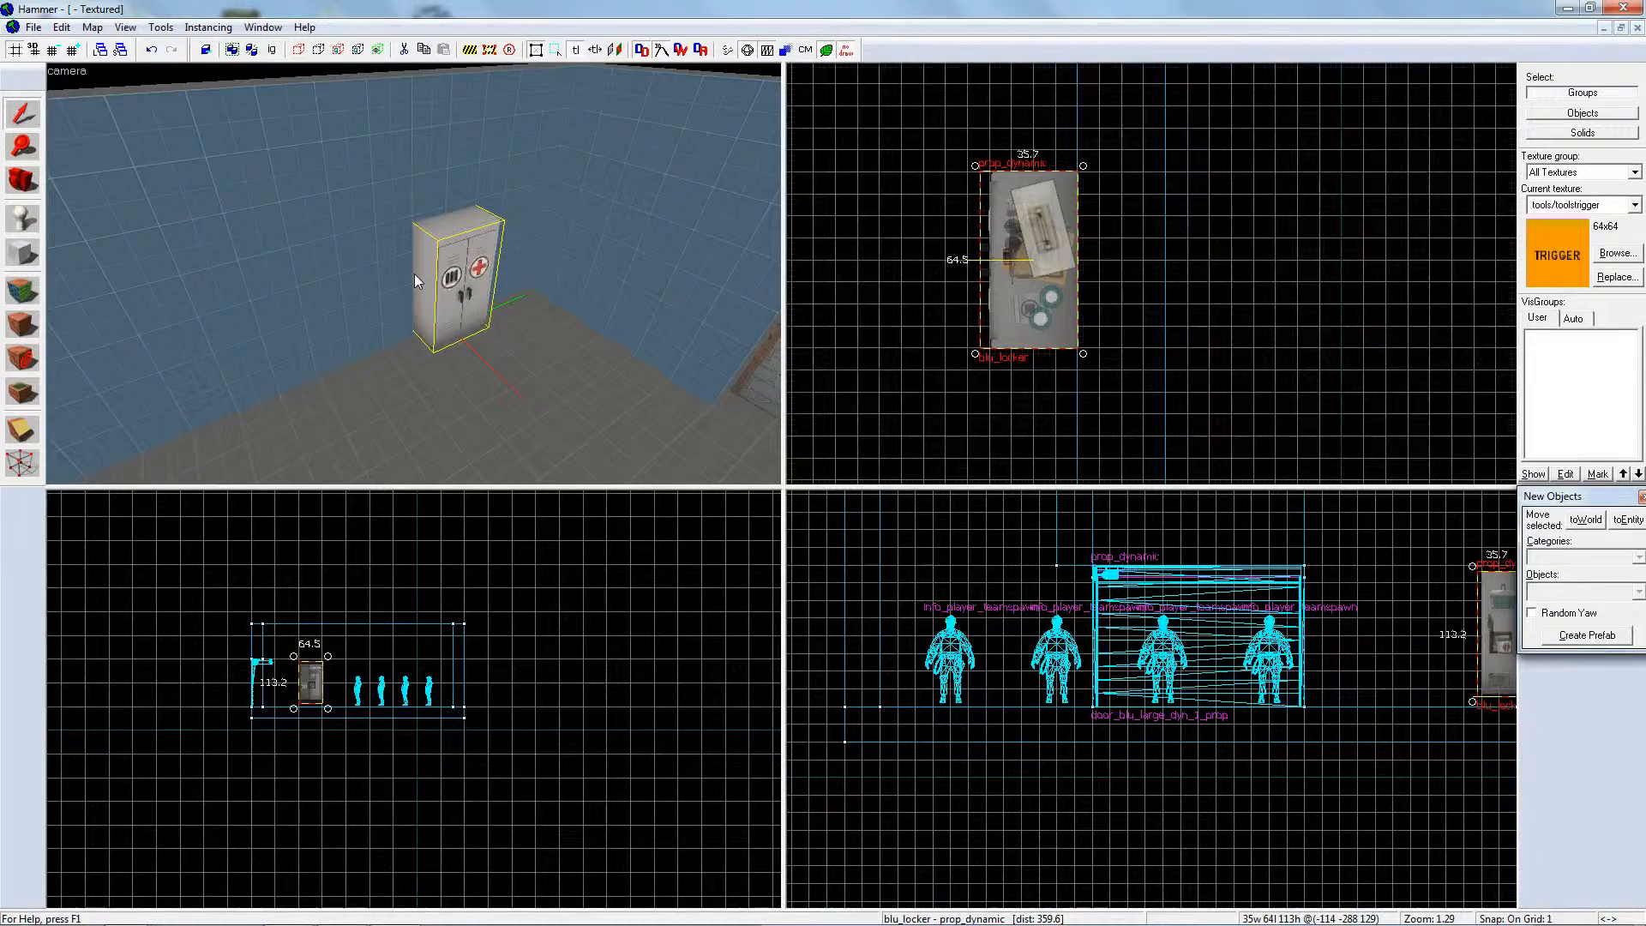
key("]")
key("]")
key("]")
key("]")
key("]")
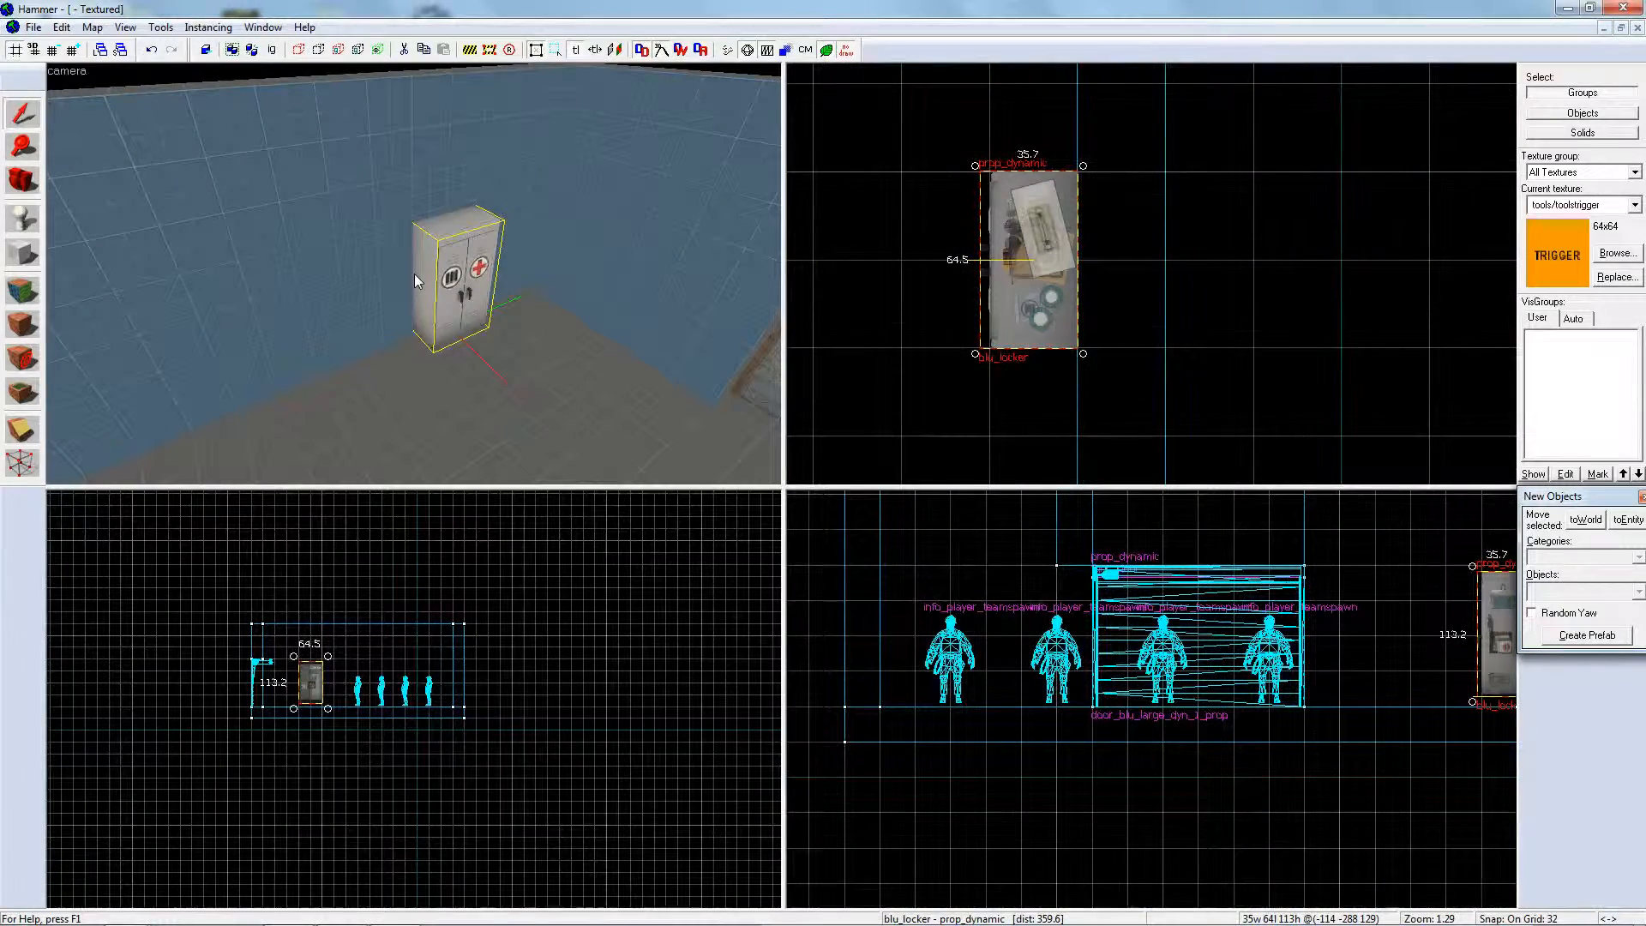
- Shorten the door-side wall off the grid to a width of 190.1 units, leaving a narrow gap at the room corner
key("z")
key("w")
key("z")
left_click(435, 270)
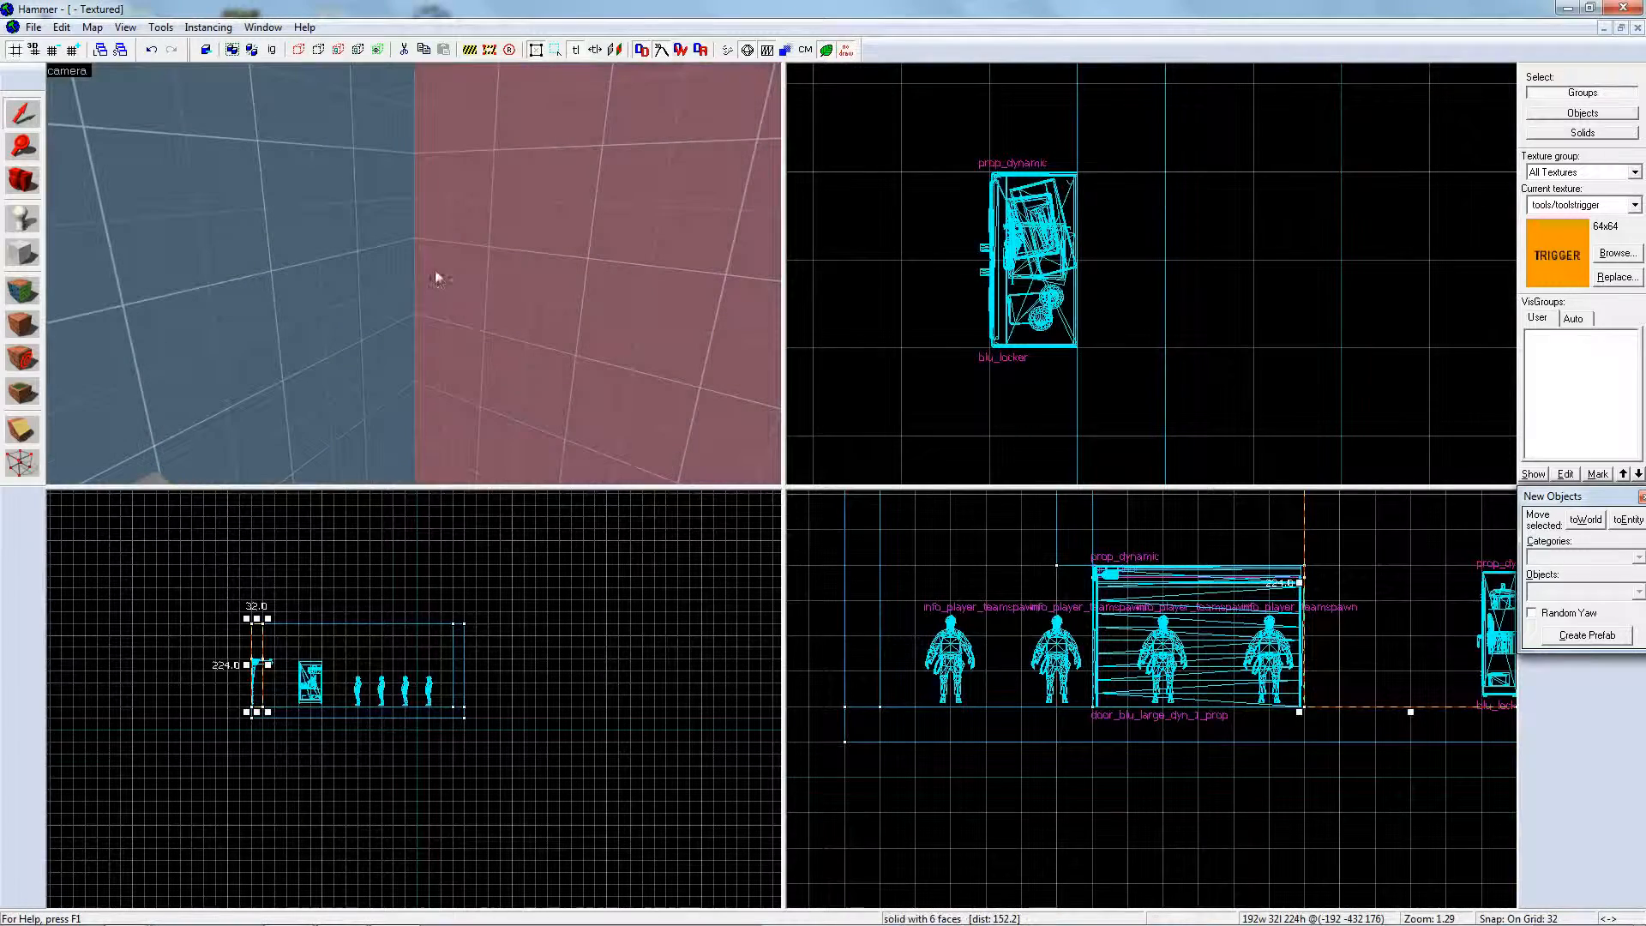
scroll(1176, 496, "down", 3)
scroll(1227, 355, "down", 5)
scroll(1215, 254, "down", 2)
scroll(1195, 386, "up", 4)
scroll(1211, 296, "up", 3)
left_click_drag(1183, 329, 1178, 332, "alt")
key("z")
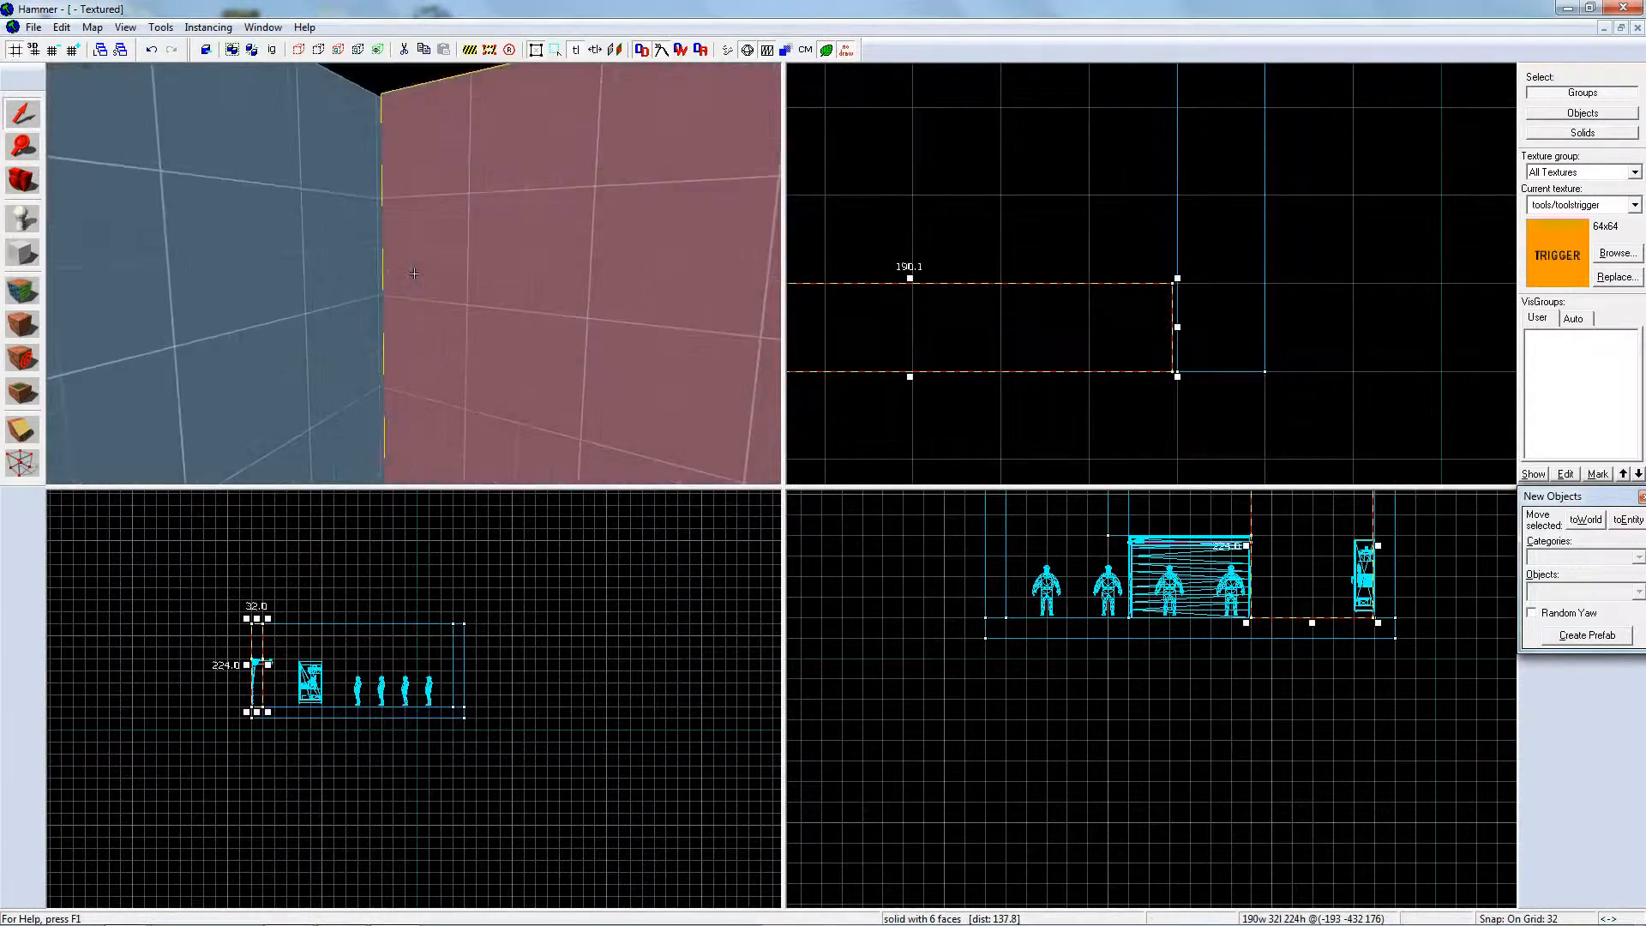
key("Escape")
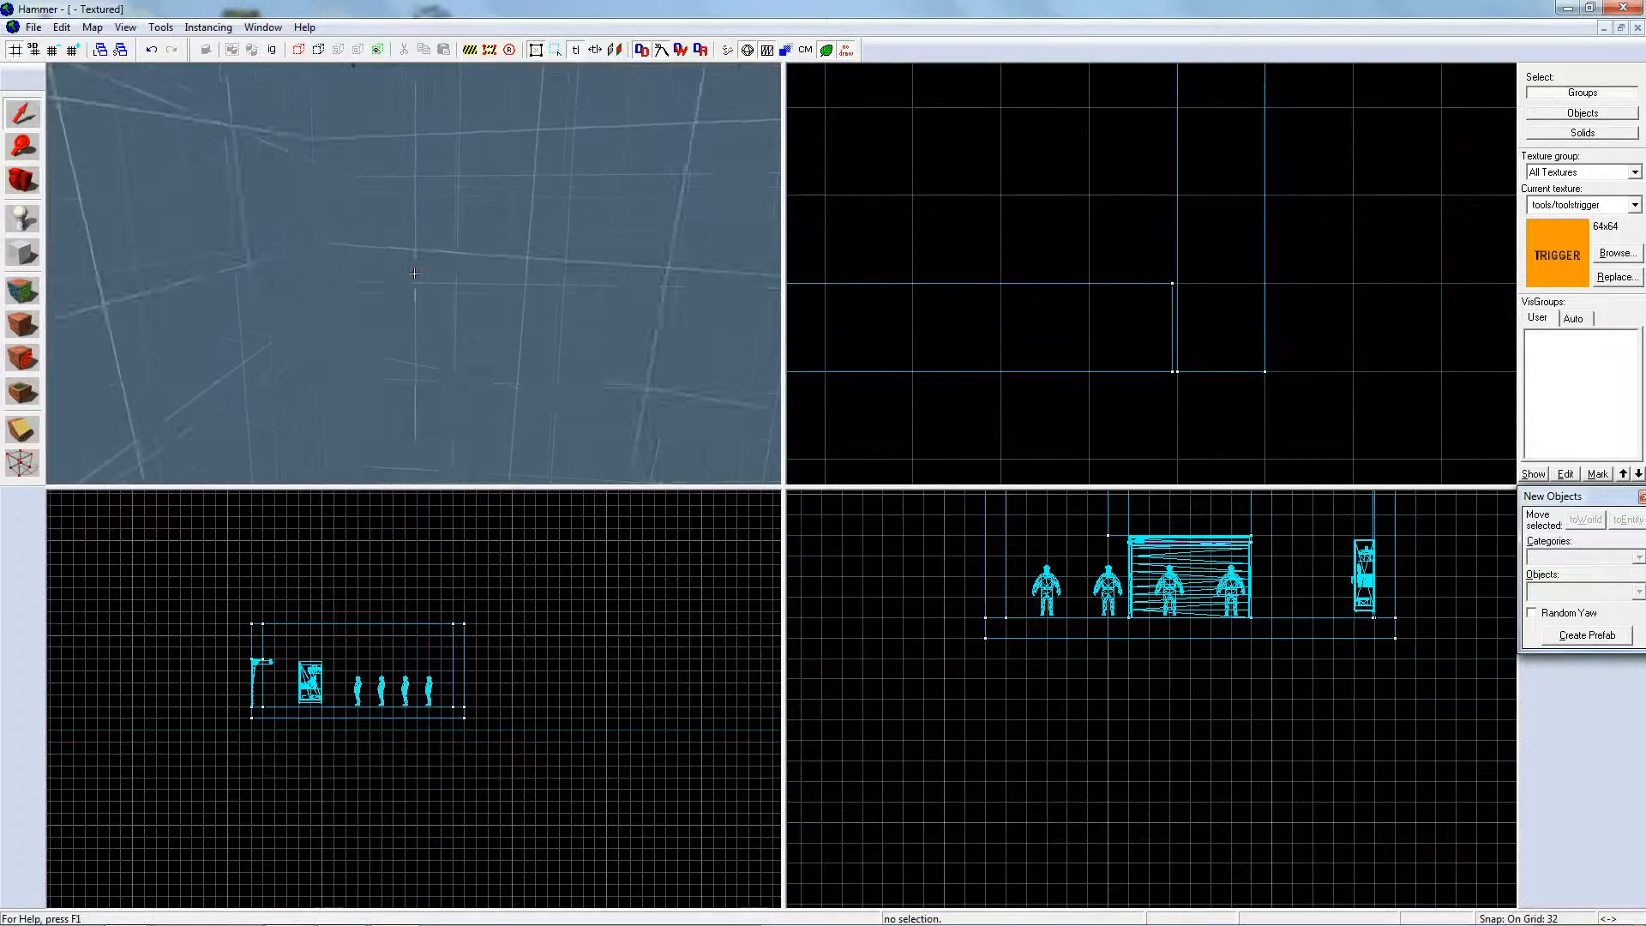
- Extend the shortened wall back to the grid so it closes the gap at the room corner
key("z")
left_click(414, 272)
left_click_drag(1177, 328, 1183, 330)
key("z")
key("Delete")
key("z")
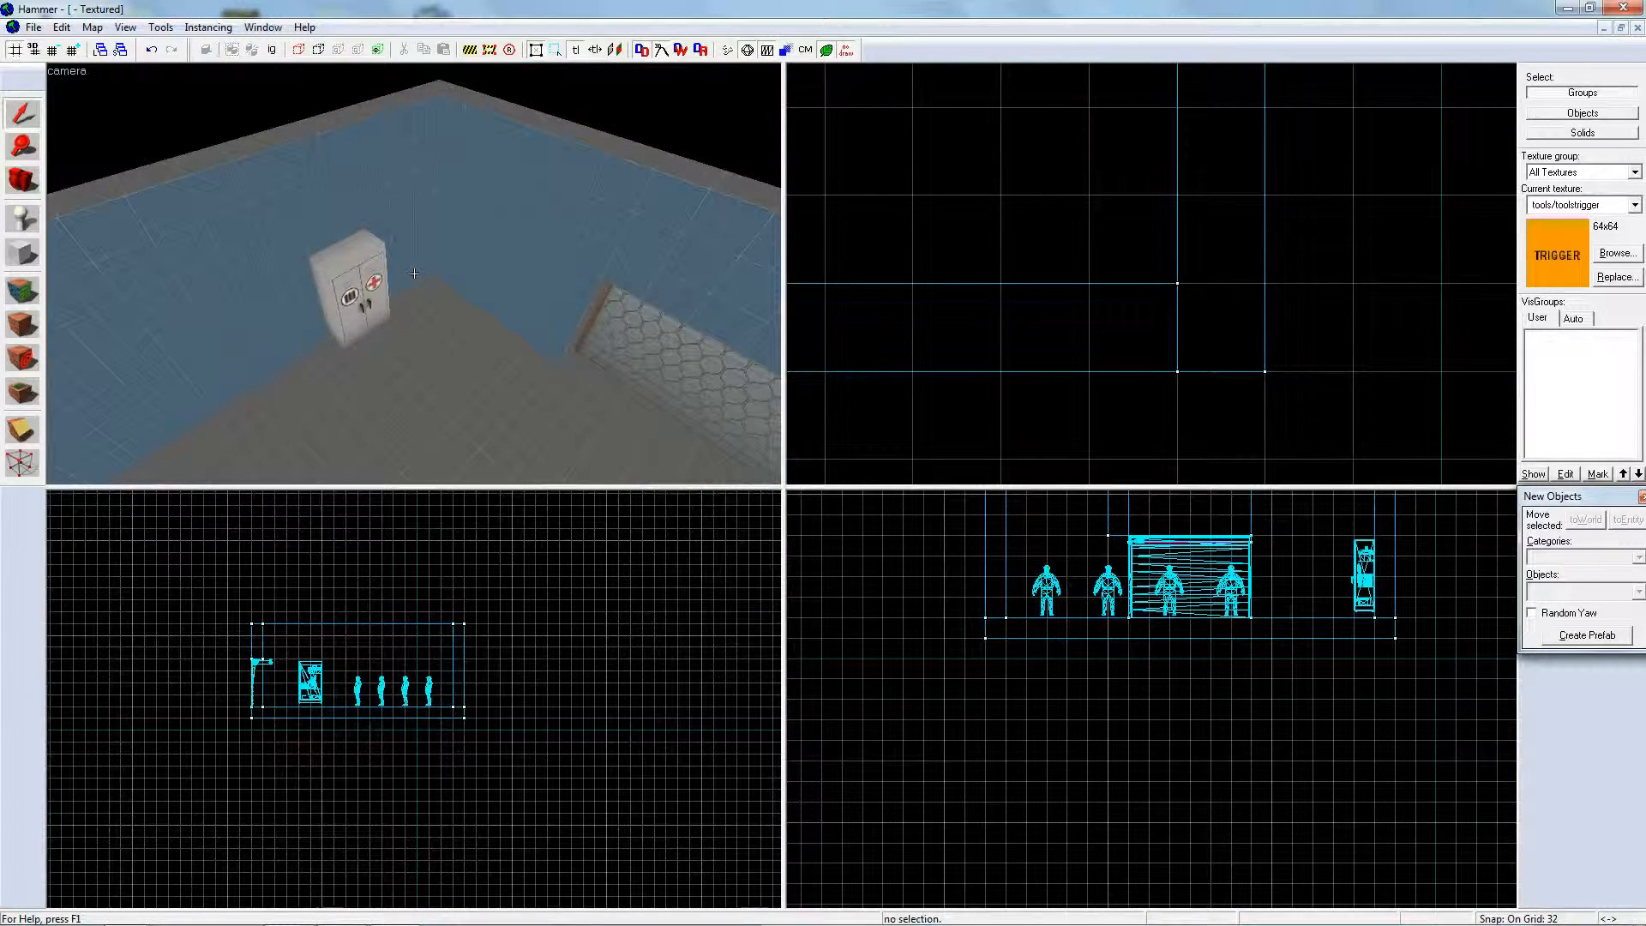
- Outline a block 128 by 64 units covering the resupply locker and the floor area in front of it
key("w")
key("d")
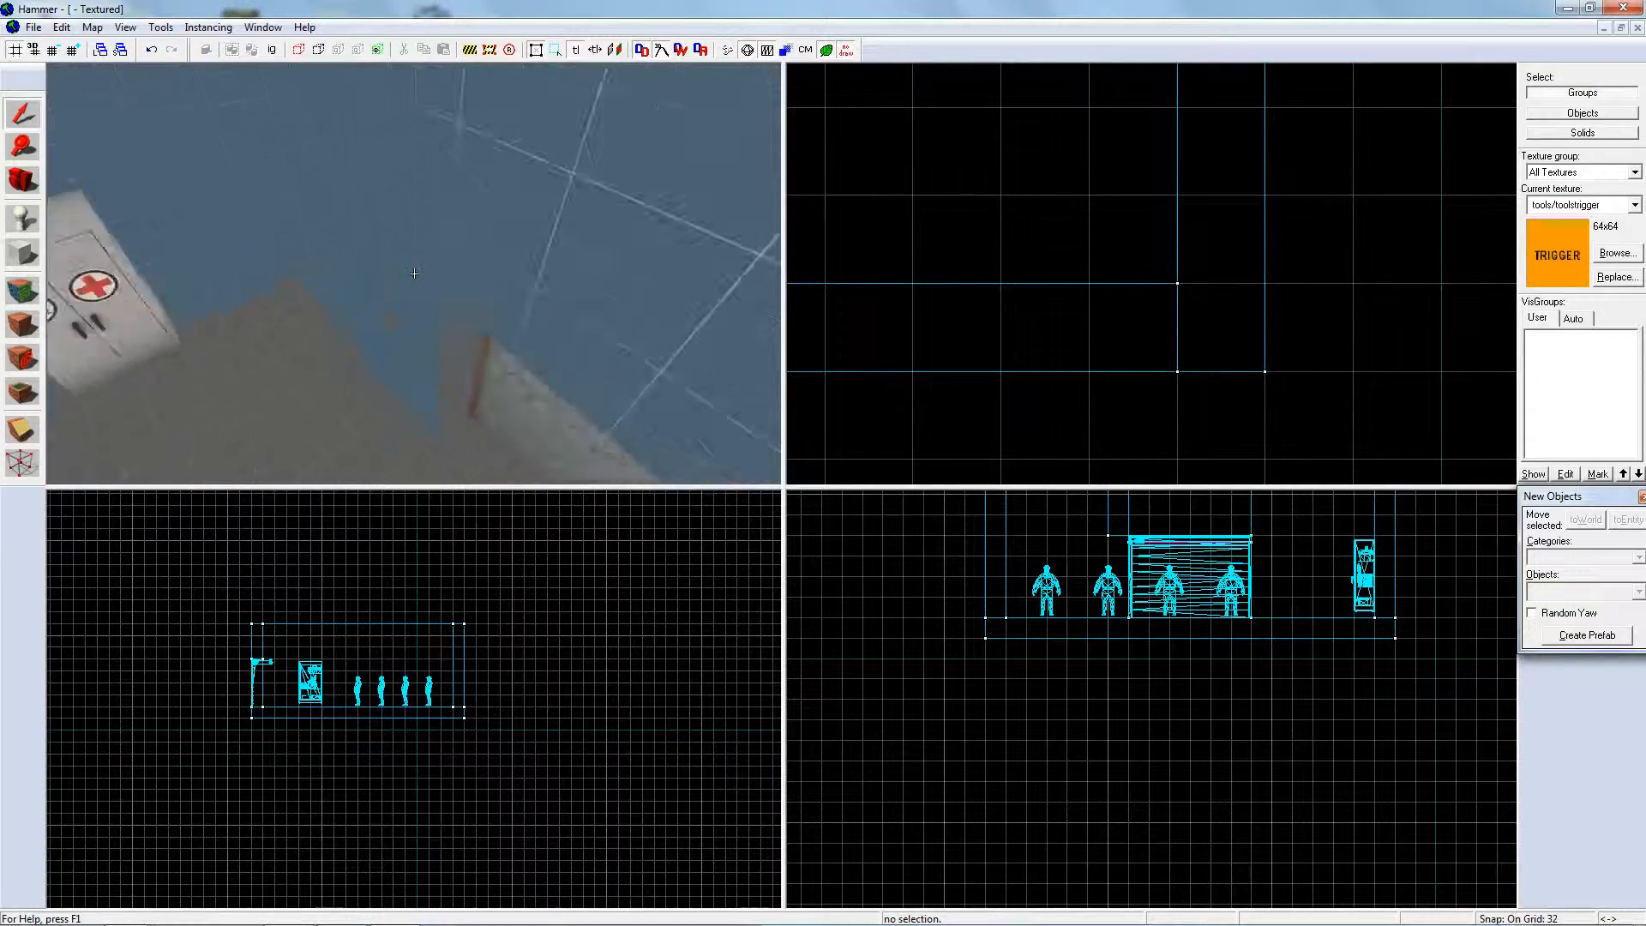
key("w")
key("d")
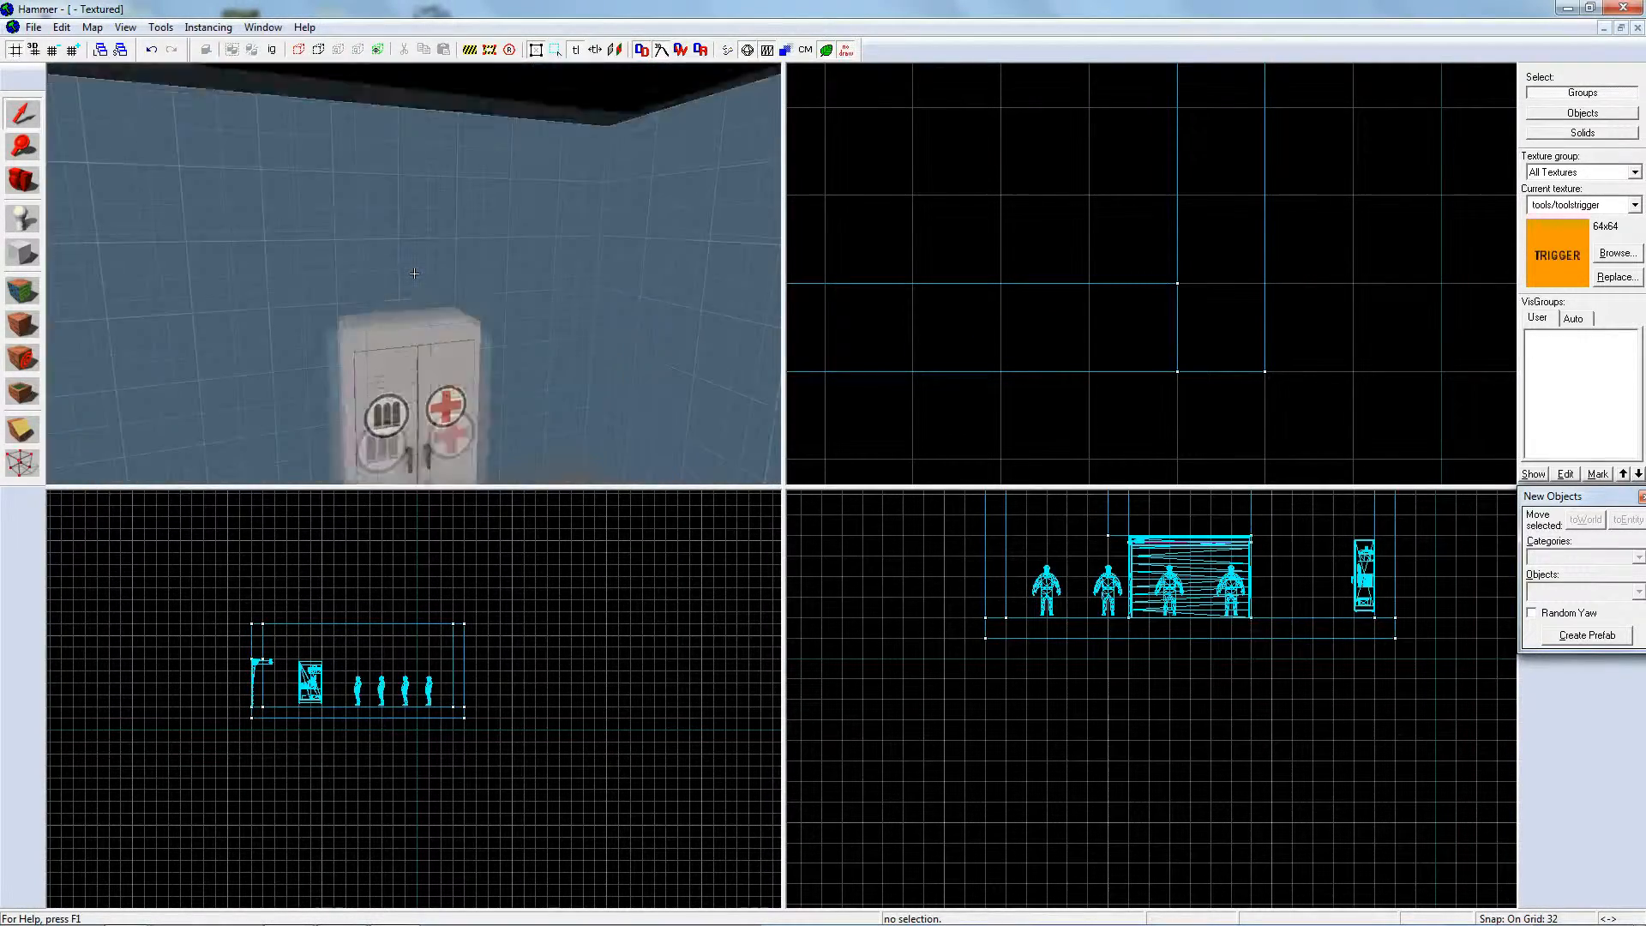
key("s")
key("w")
key("s")
key("z")
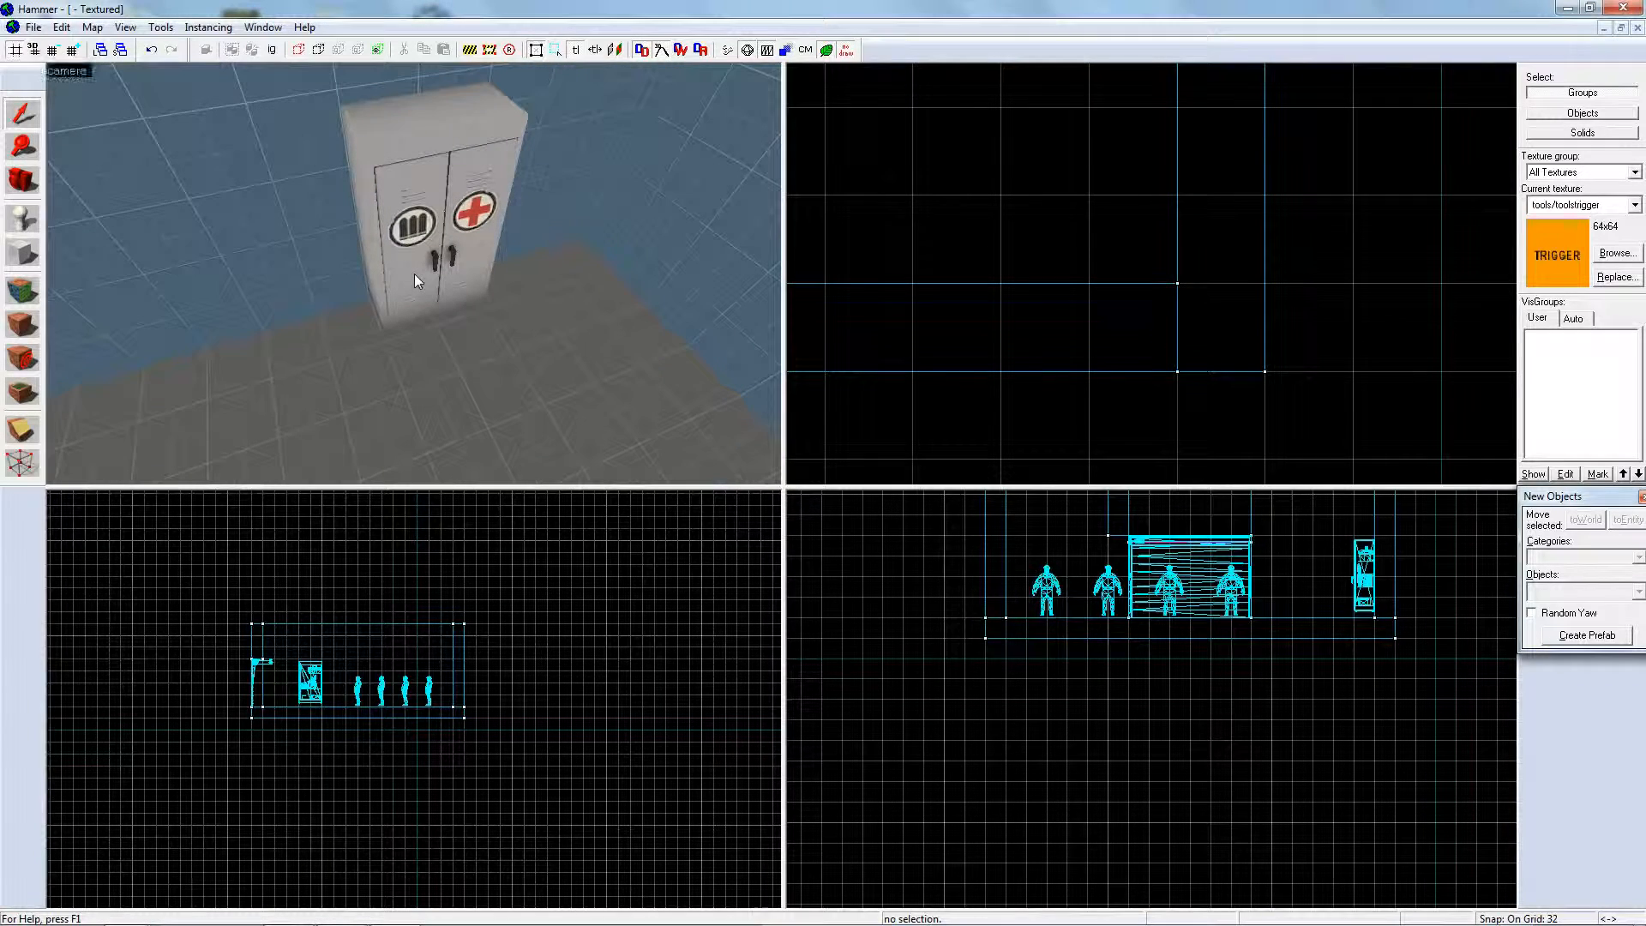
left_click(23, 253)
scroll(1116, 278, "down", 5)
scroll(1125, 232, "up", 8)
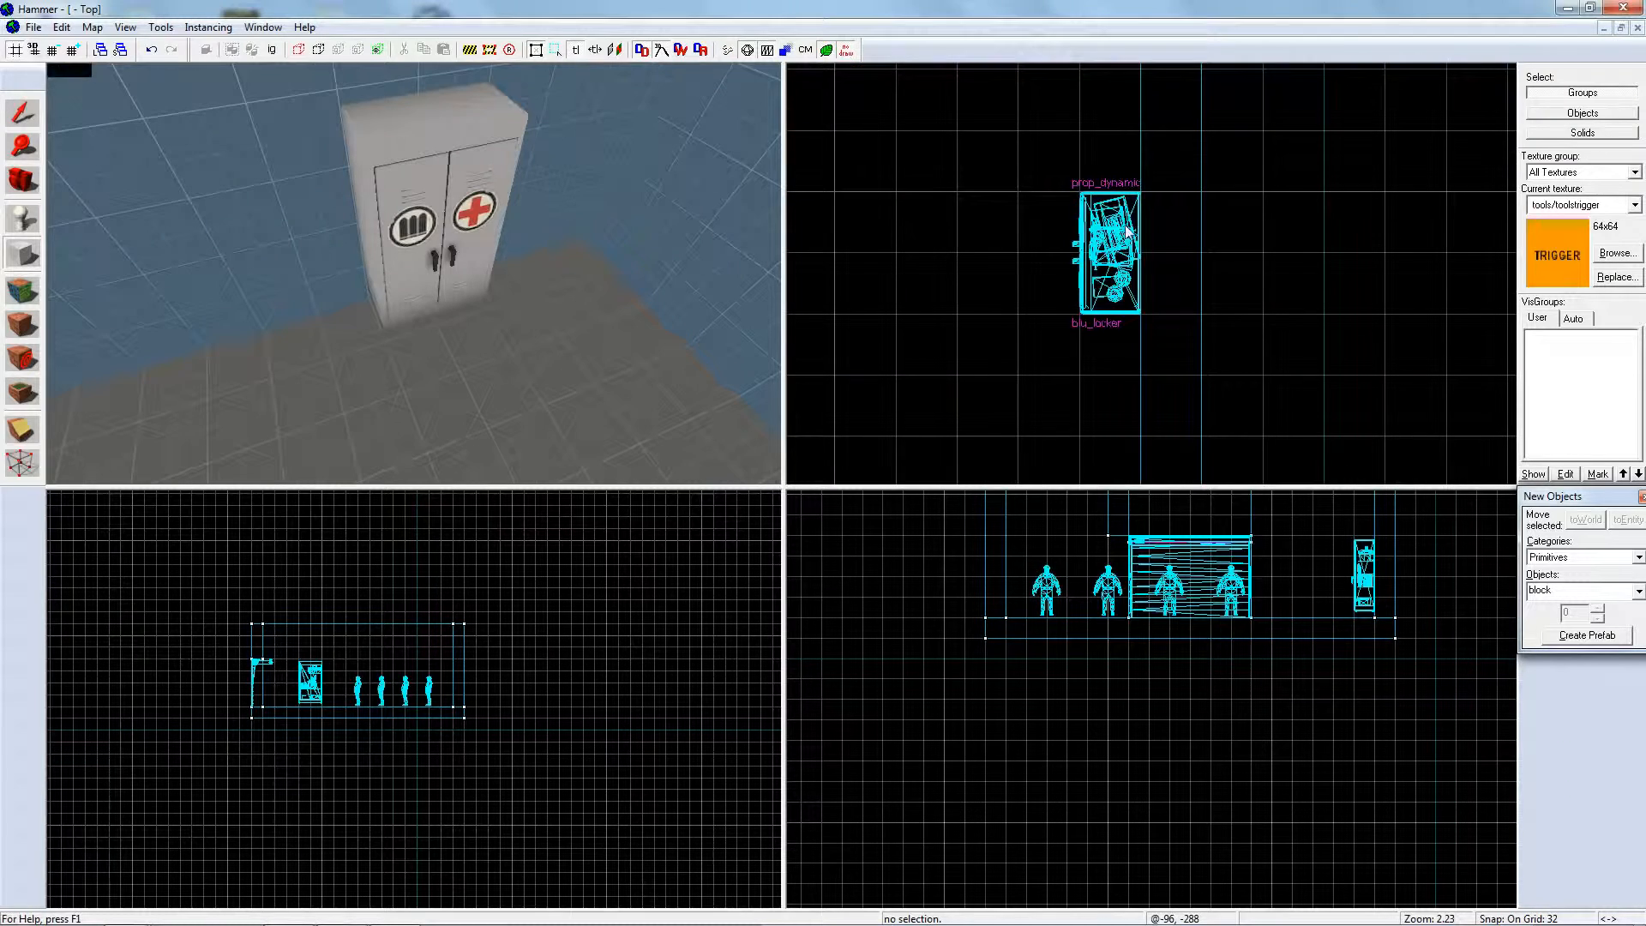
left_click_drag(1143, 197, 893, 323)
key("s")
key("z")
scroll(1242, 453, "down", 3)
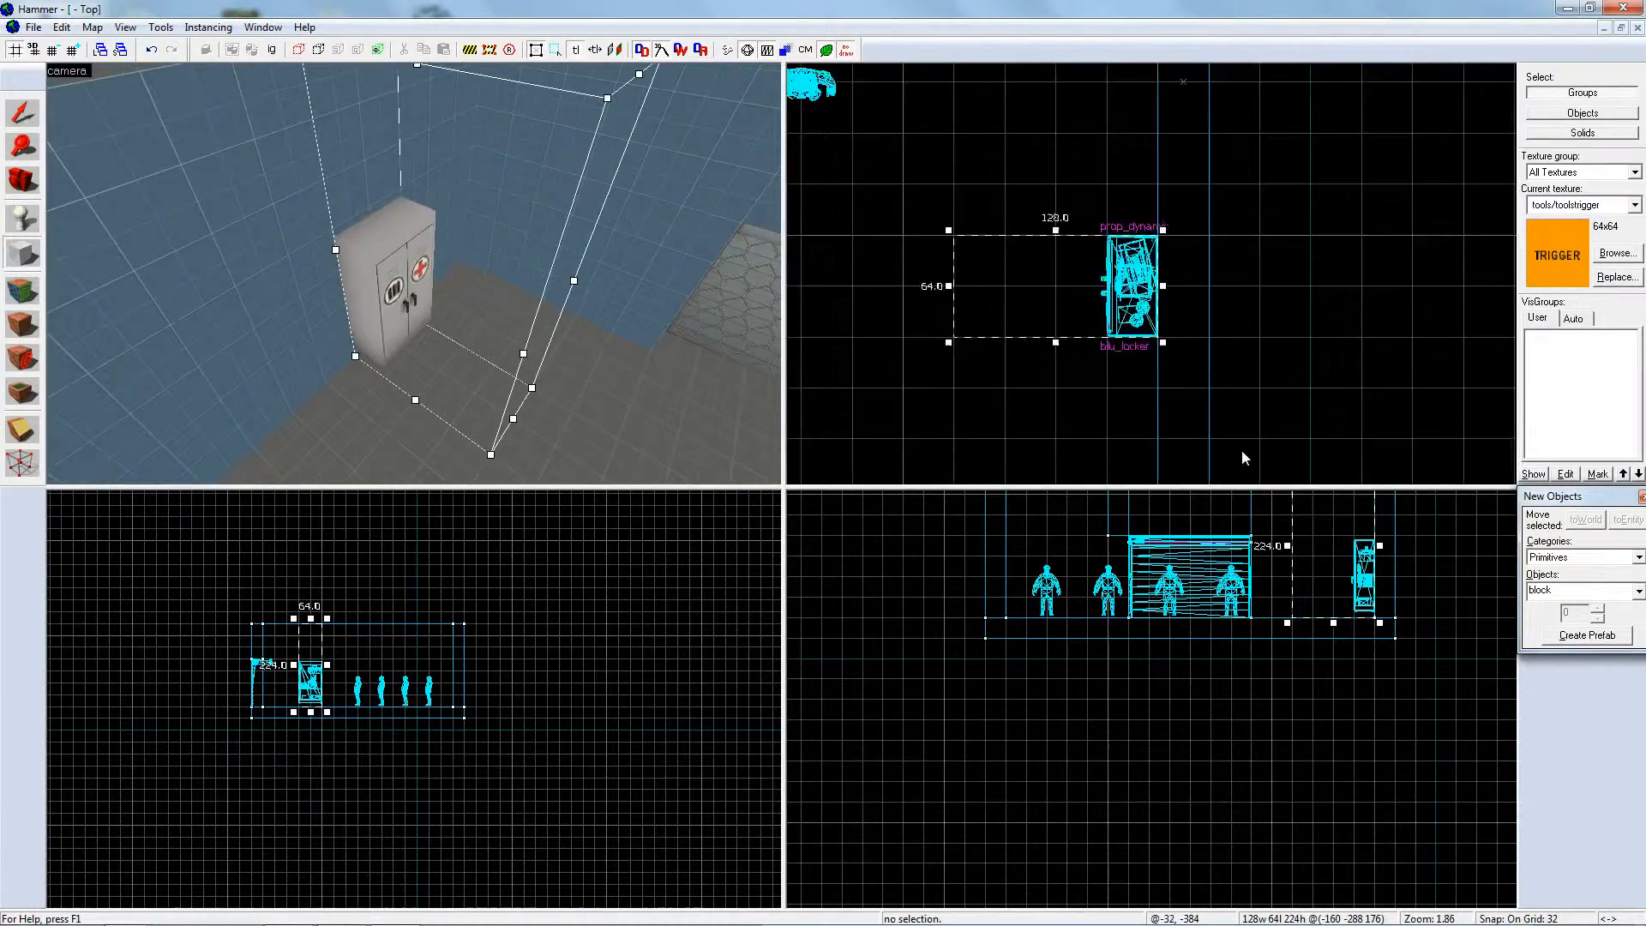
- Lower the block's height to 128 units, just above the locker, and create it with the trigger texture
scroll(1269, 586, "down", 2)
left_click_drag(1276, 557, 1275, 598)
scroll(1286, 624, "up", 4)
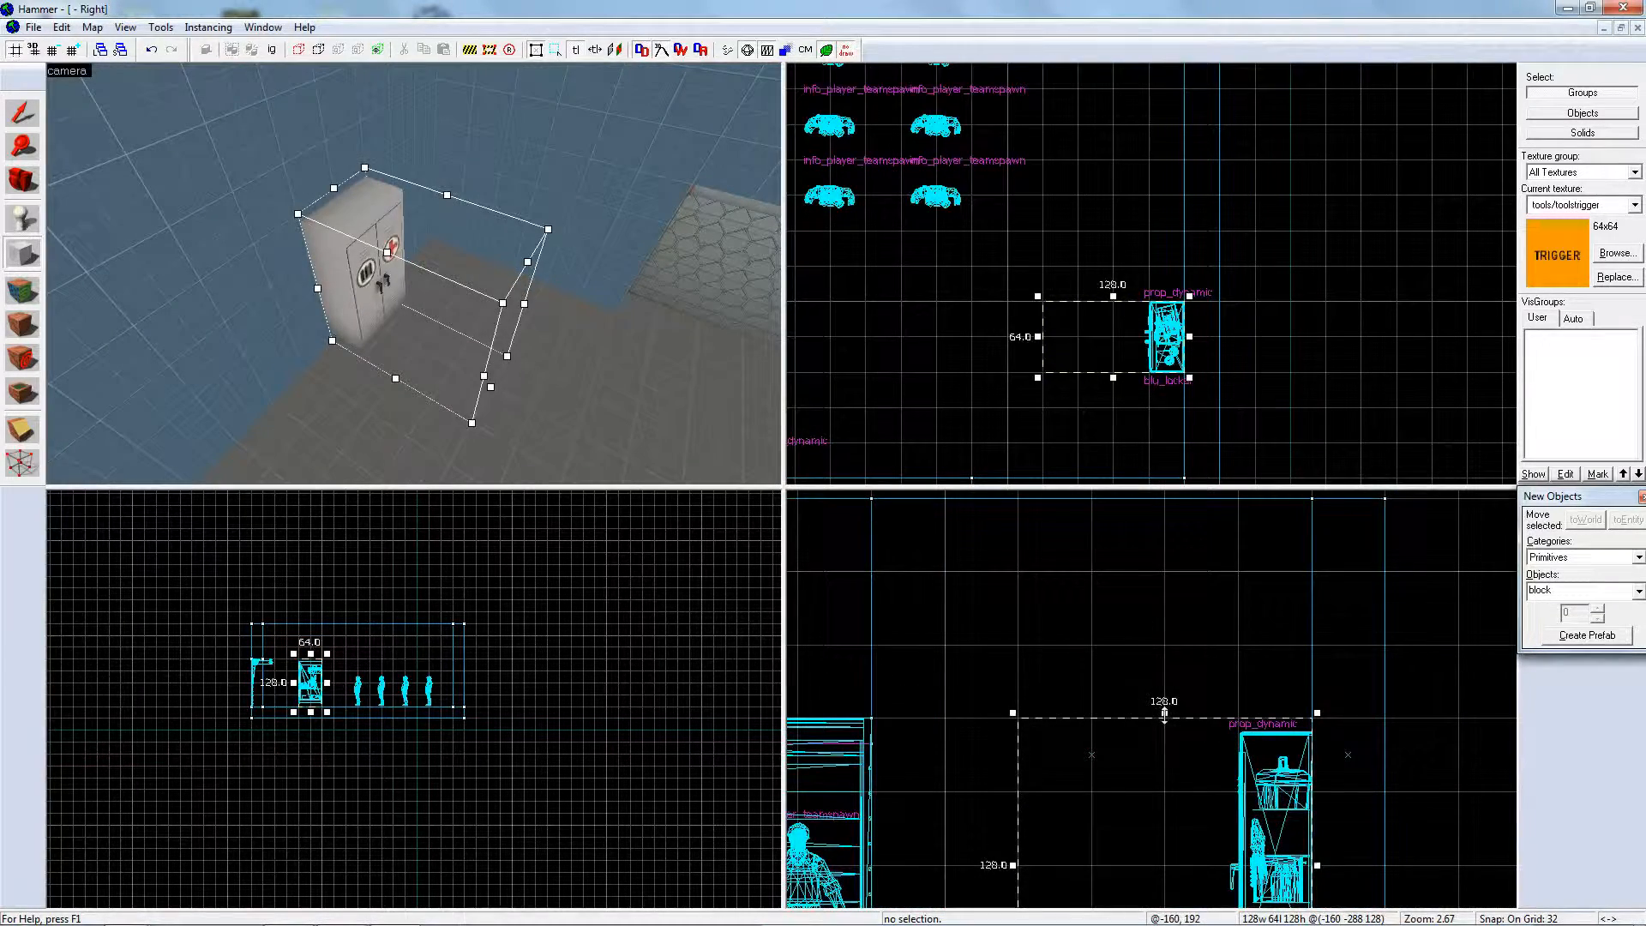
key("Return")
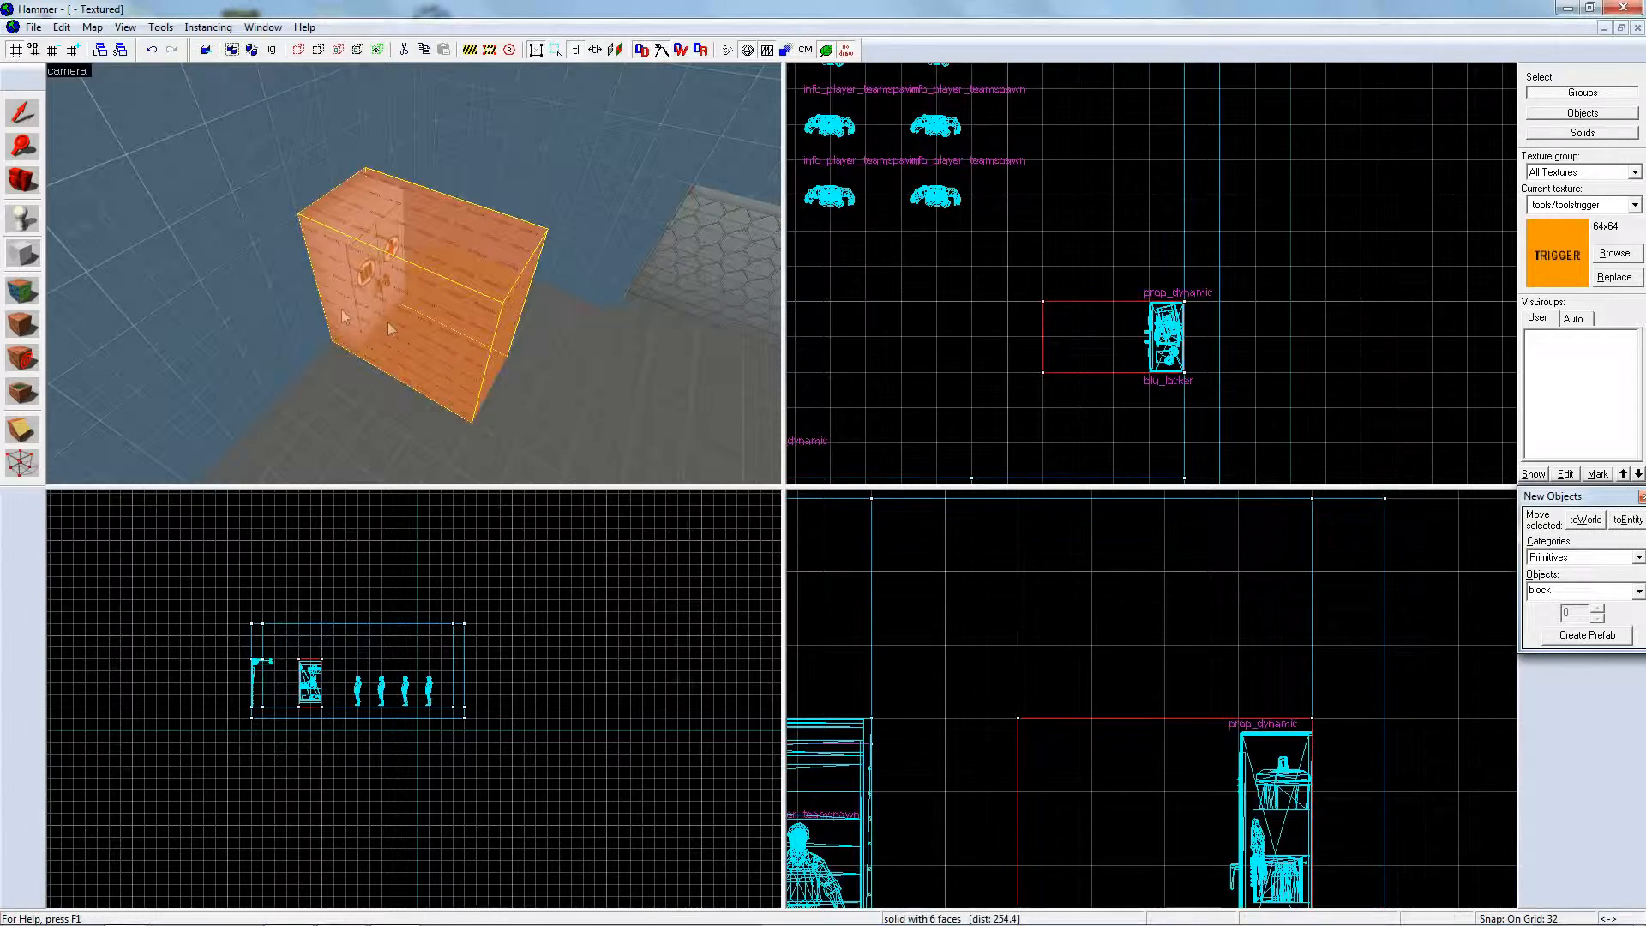
- Tie the new trigger brush to an entity and set its class to func_regenerate
left_click(24, 120)
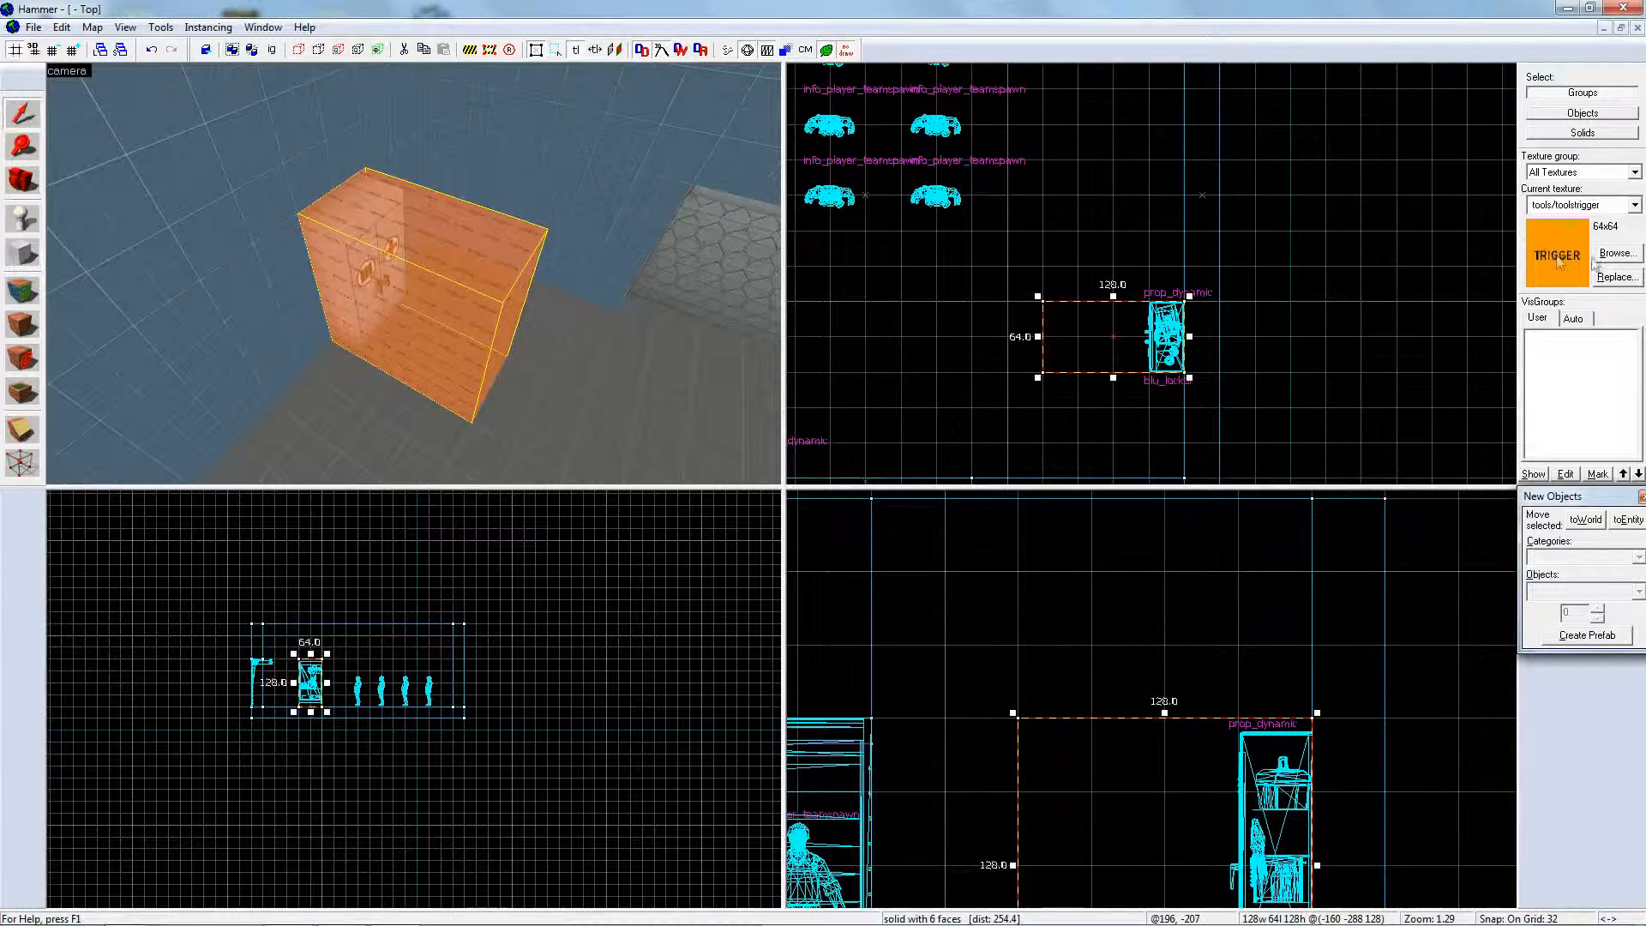
key("ctrl+t")
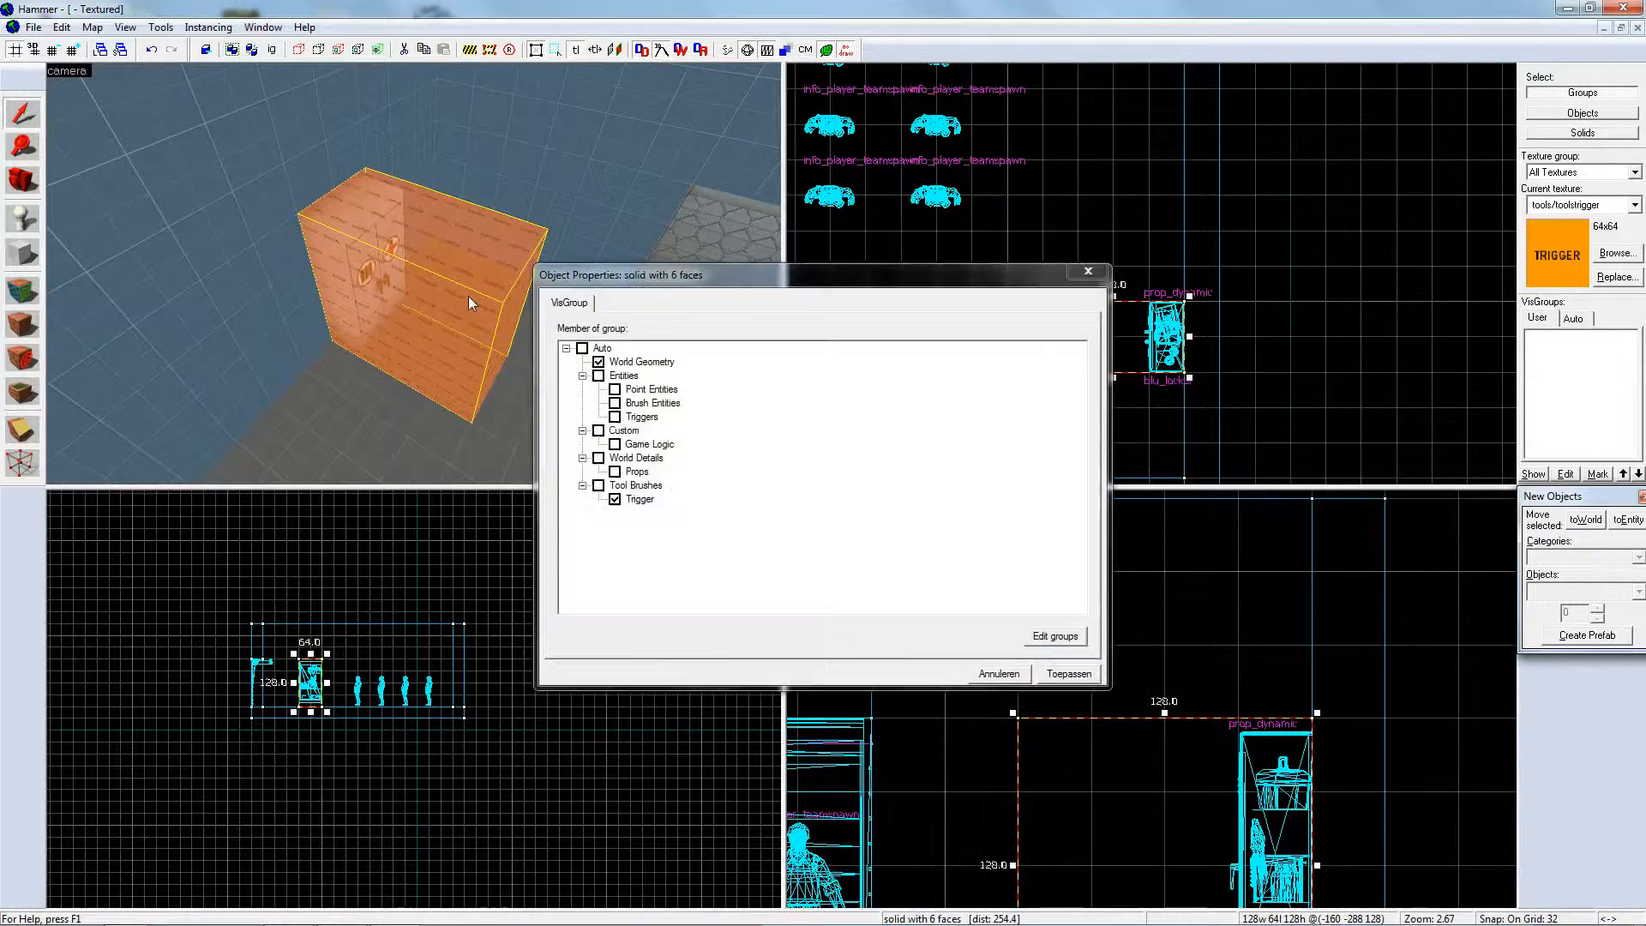
key("BackSpace")
key("BackSpace")
key("BackSpace")
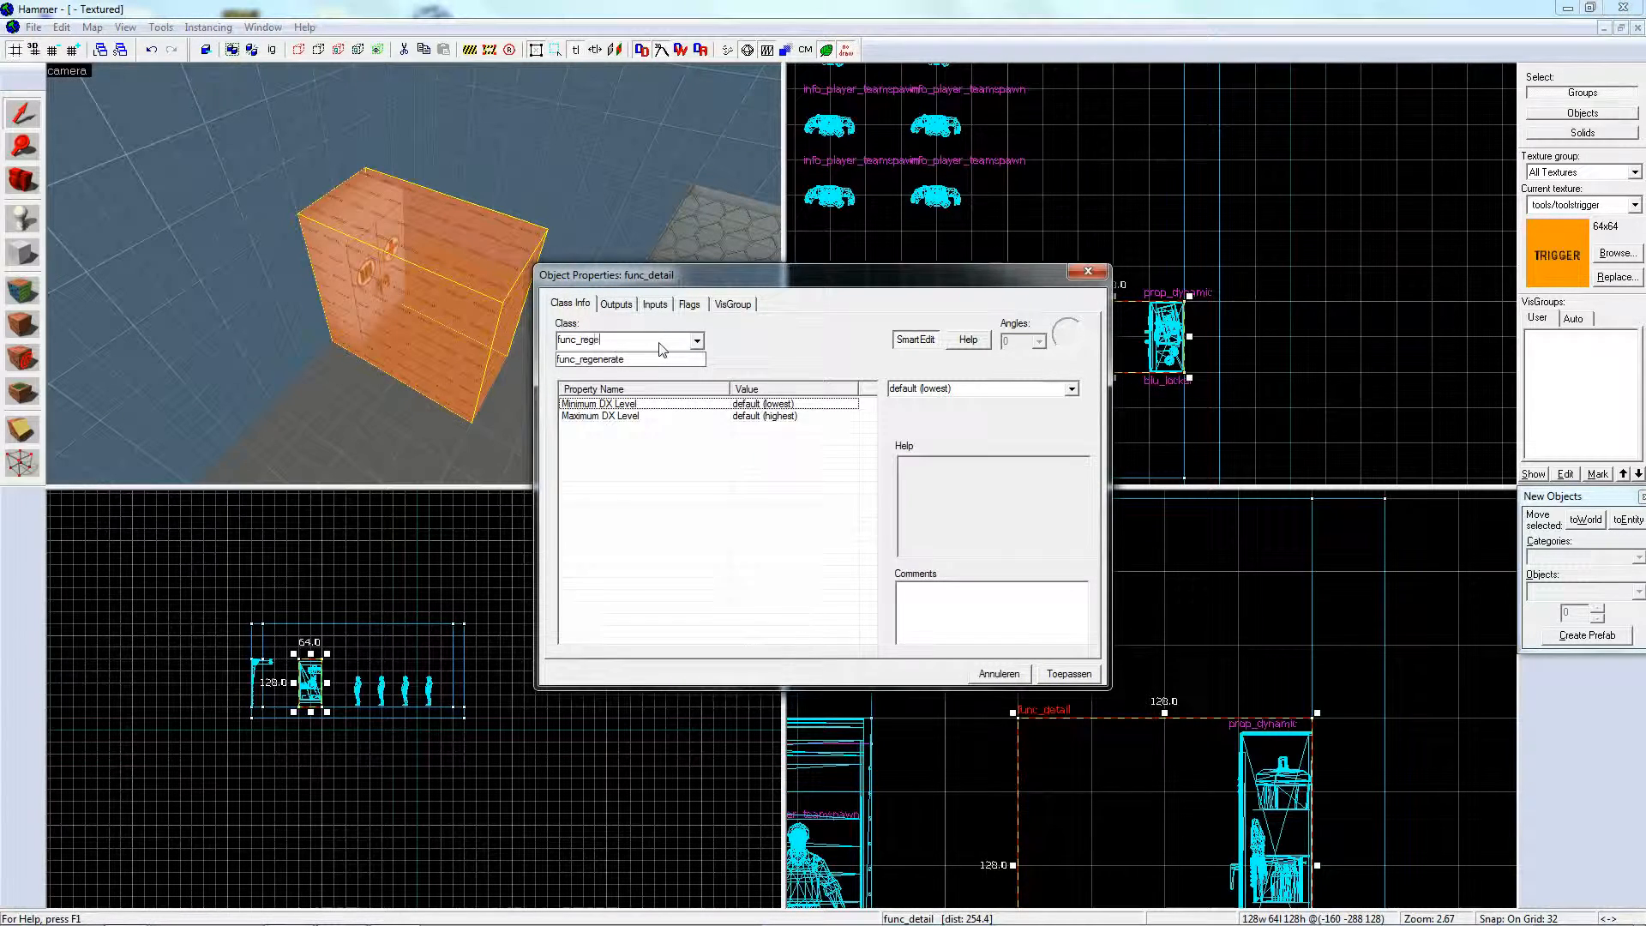
left_click(655, 361)
left_click(1083, 674)
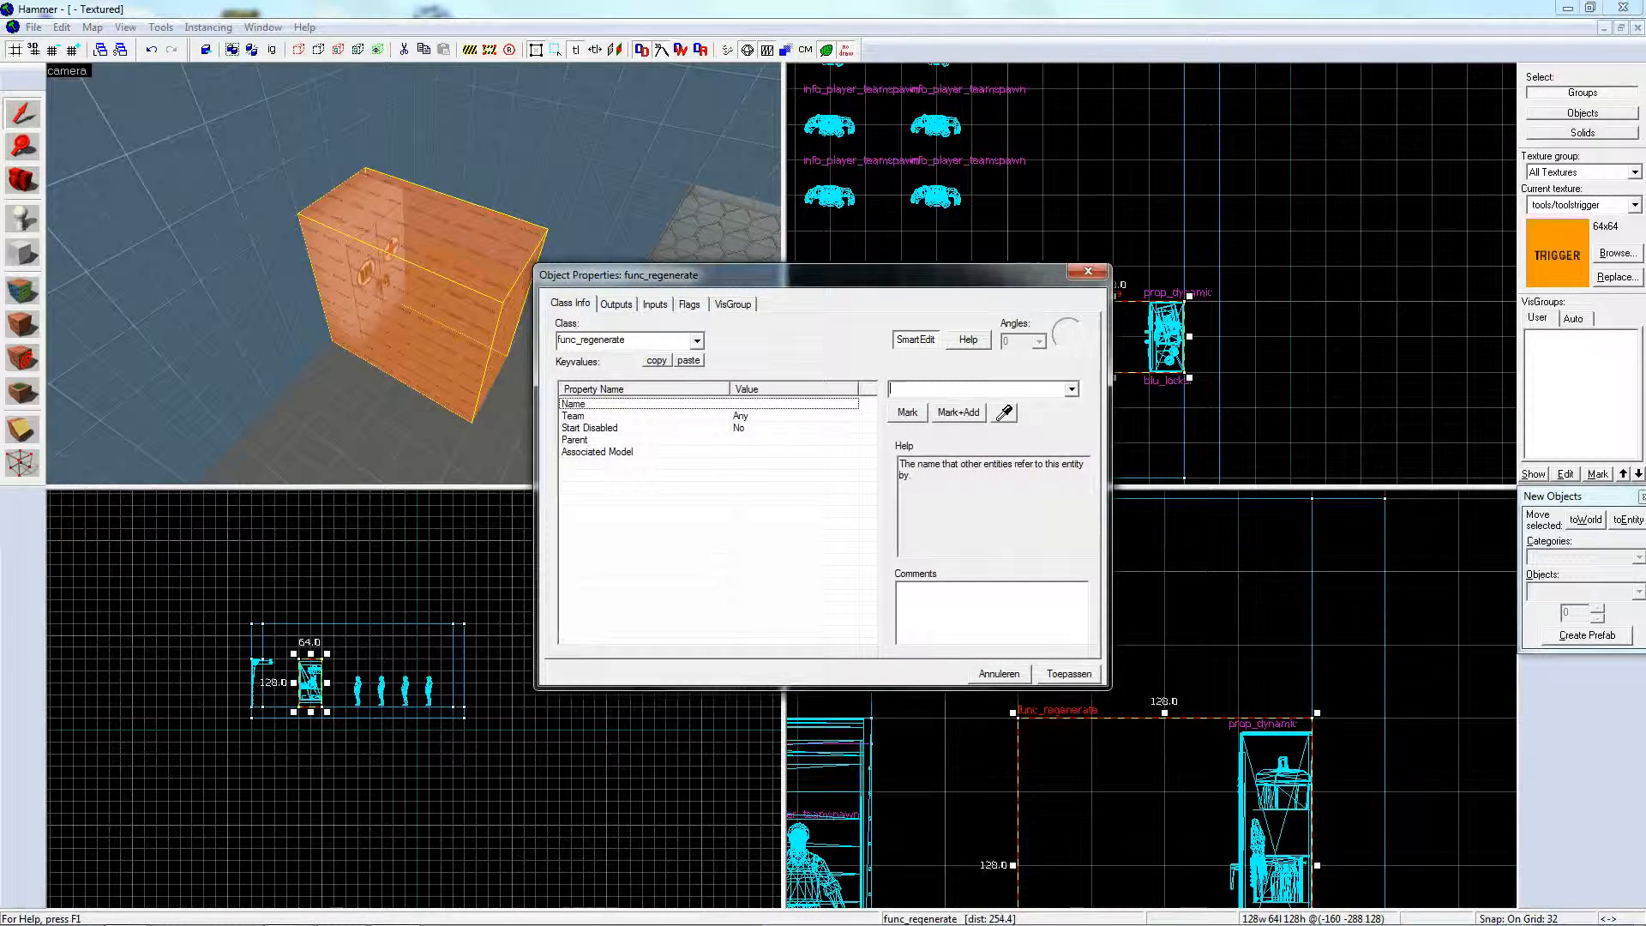
type("blu")
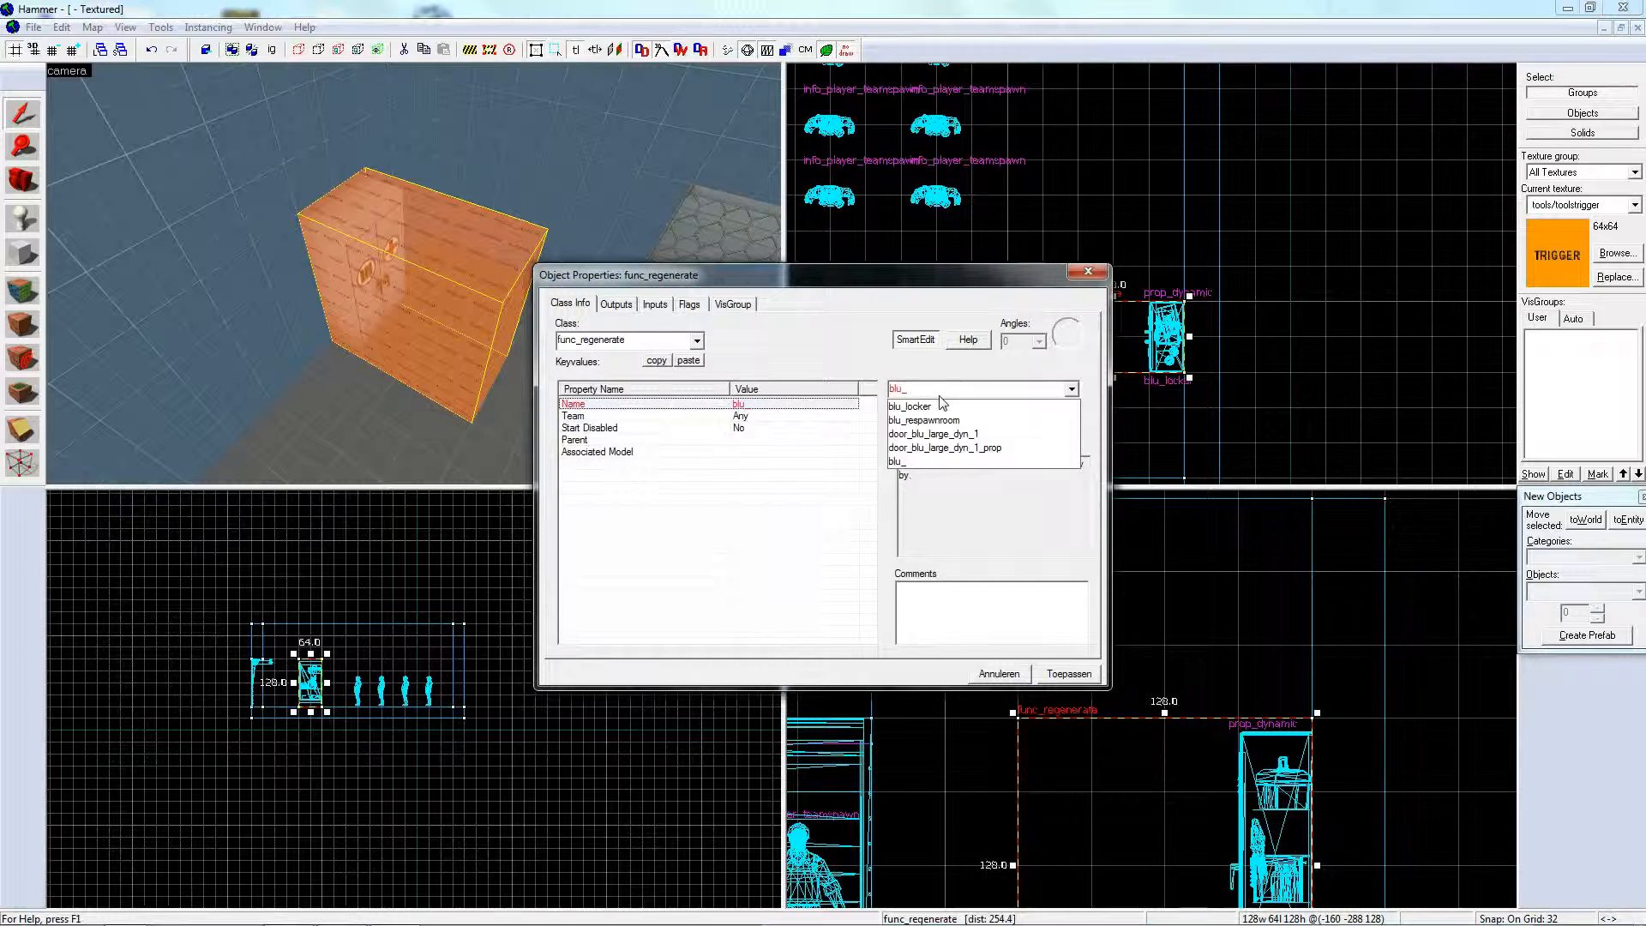
type("_resu")
key("BackSpace")
key("BackSpace")
key("BackSpace")
key("BackSpace")
key("BackSpace")
key("BackSpace")
key("BackSpace")
key("BackSpace")
key("BackSpace")
key("BackSpace")
key("BackSpace")
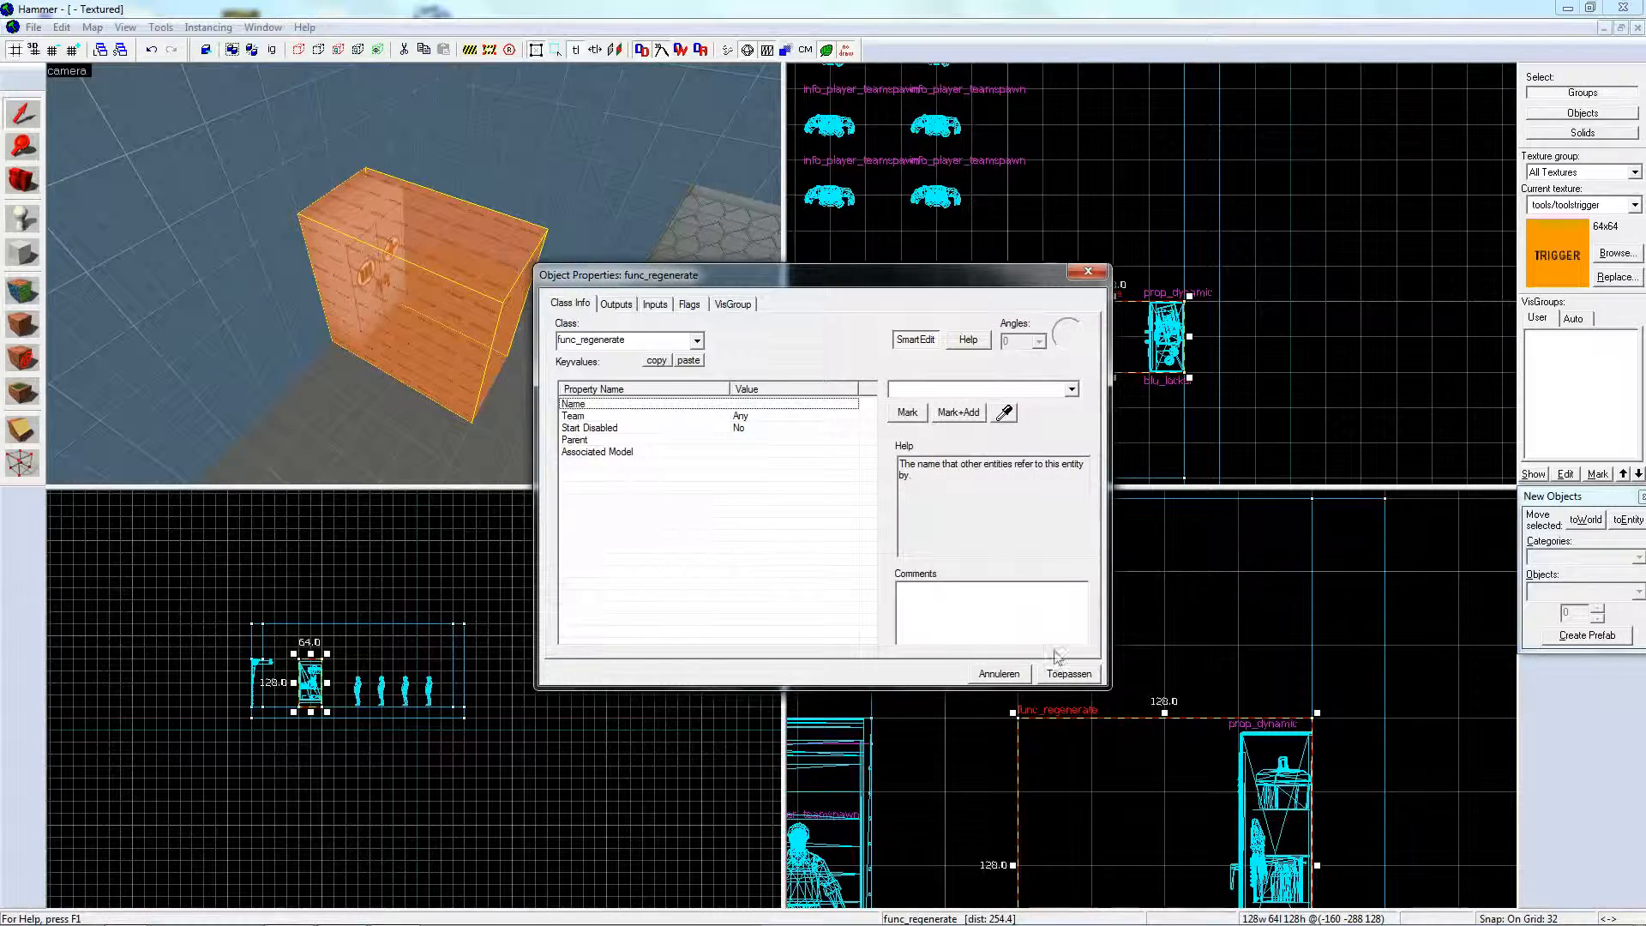
left_click(1087, 271)
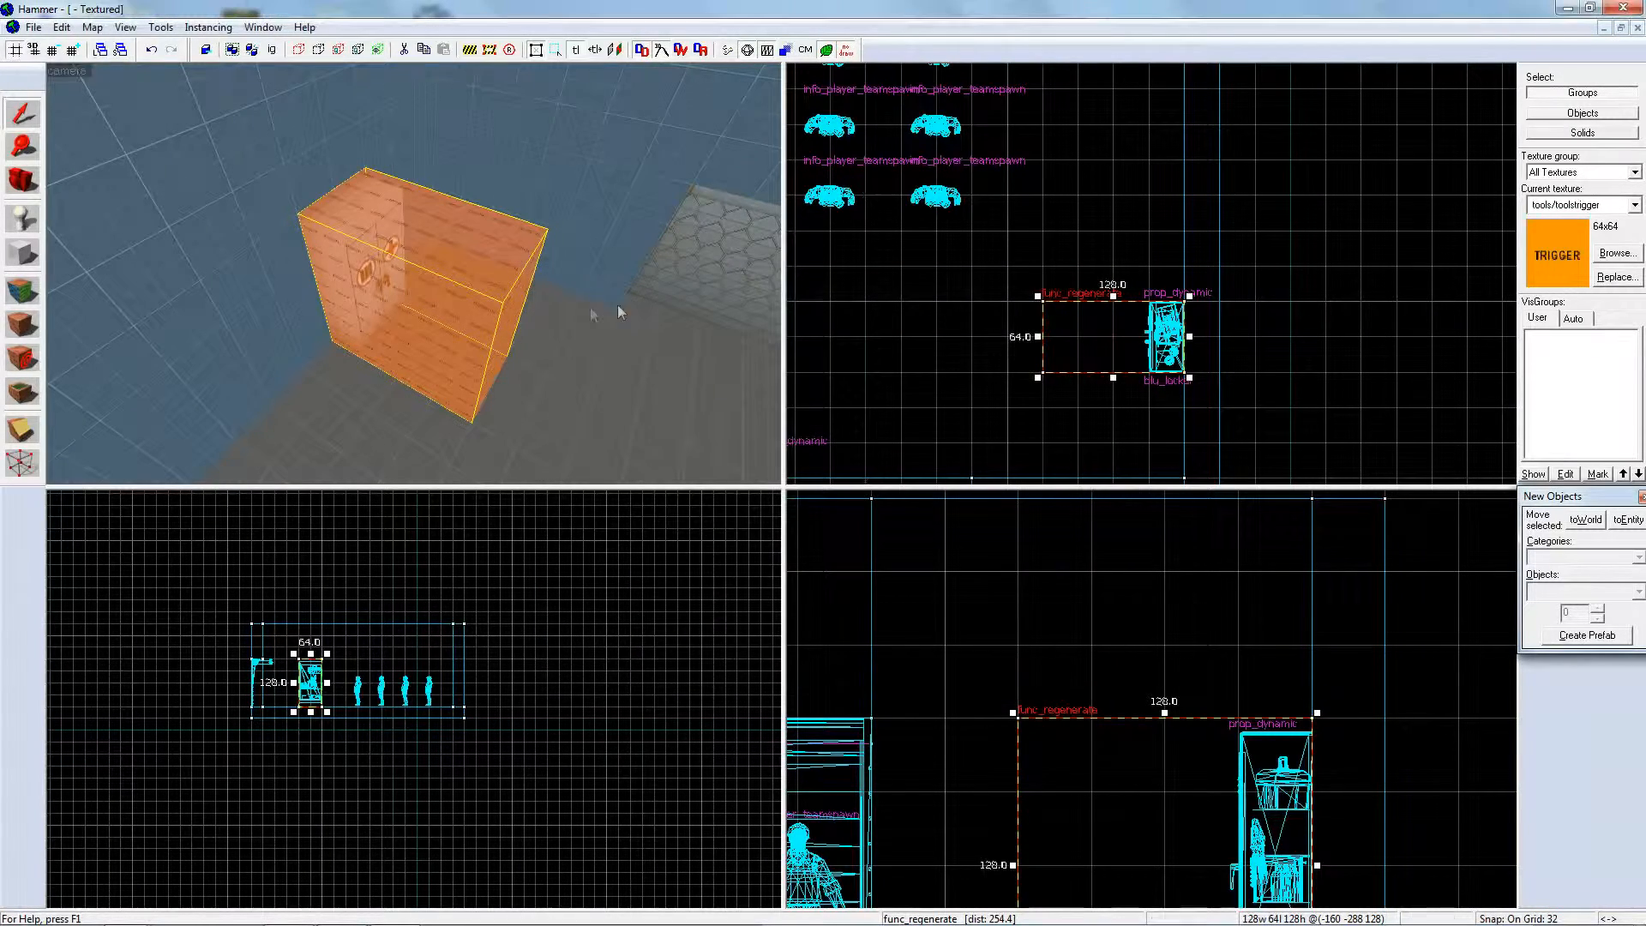
- Set the Associated Model of the func_regenerate brush to blu_locker
double_click(497, 302)
left_click(624, 453)
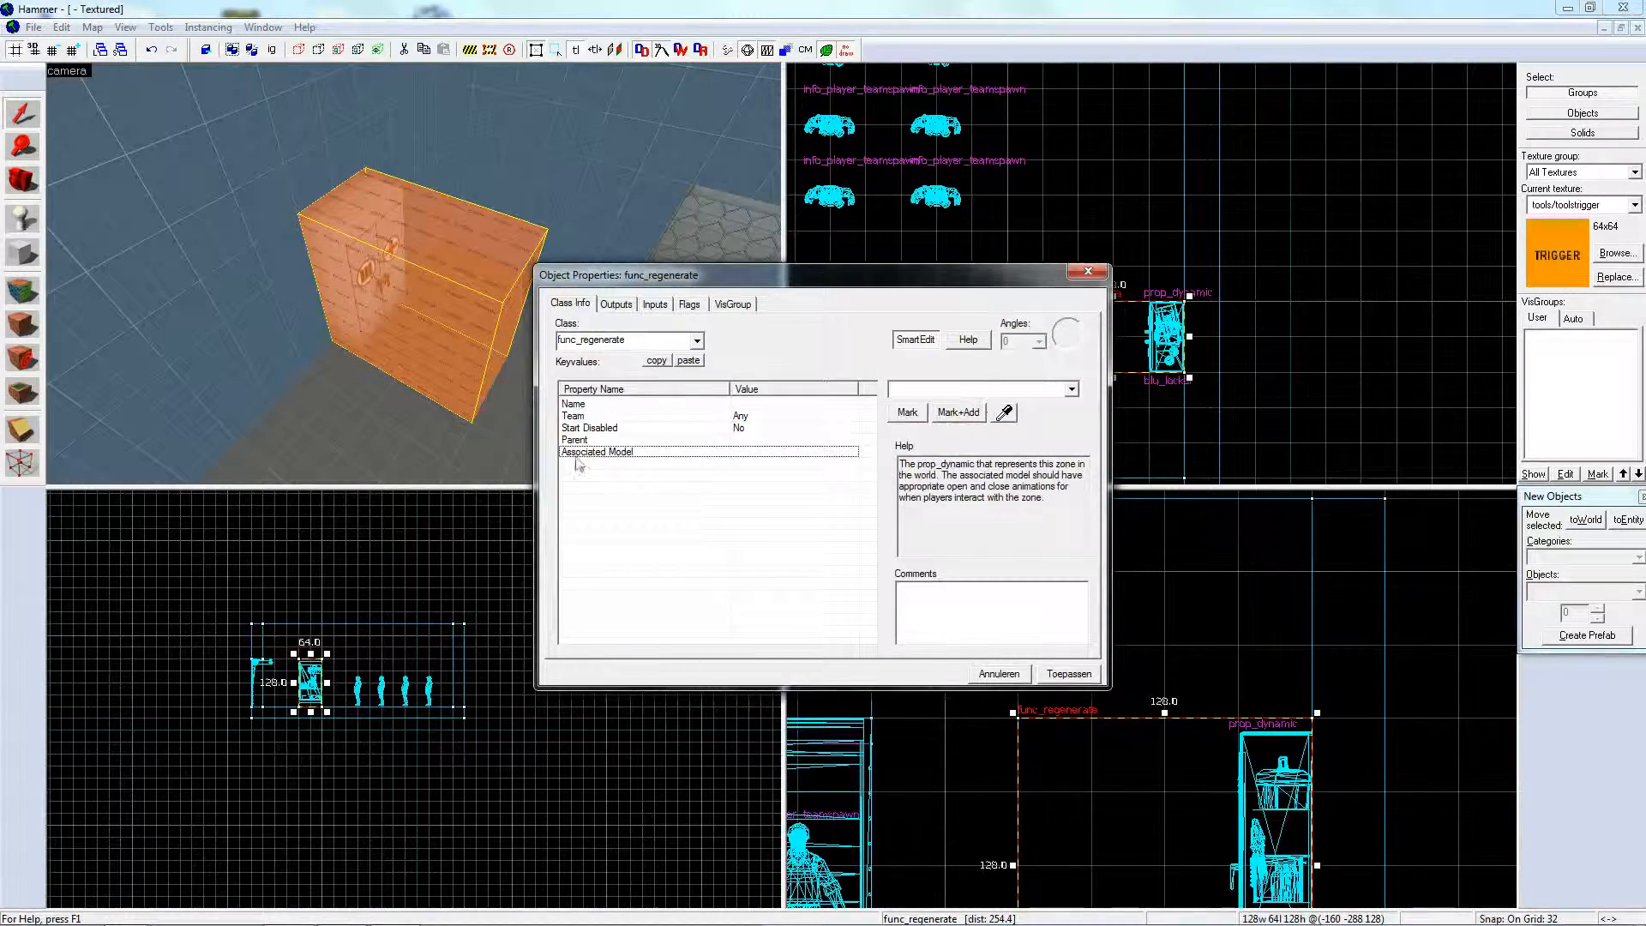
left_click(1070, 389)
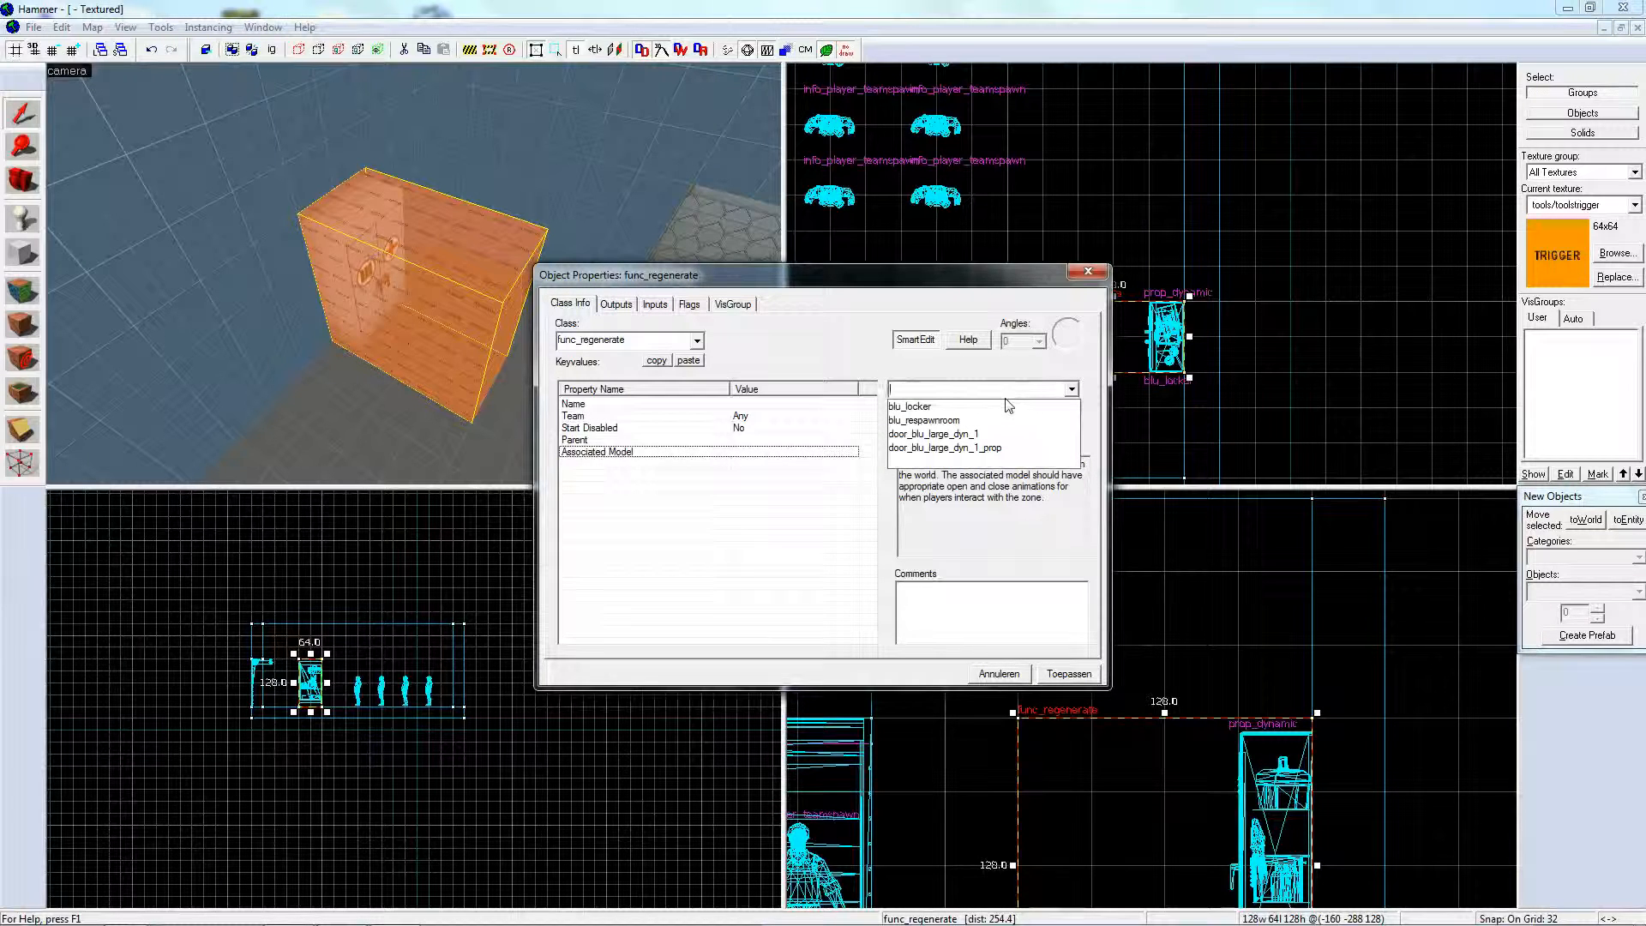
left_click(937, 410)
left_click(1088, 271)
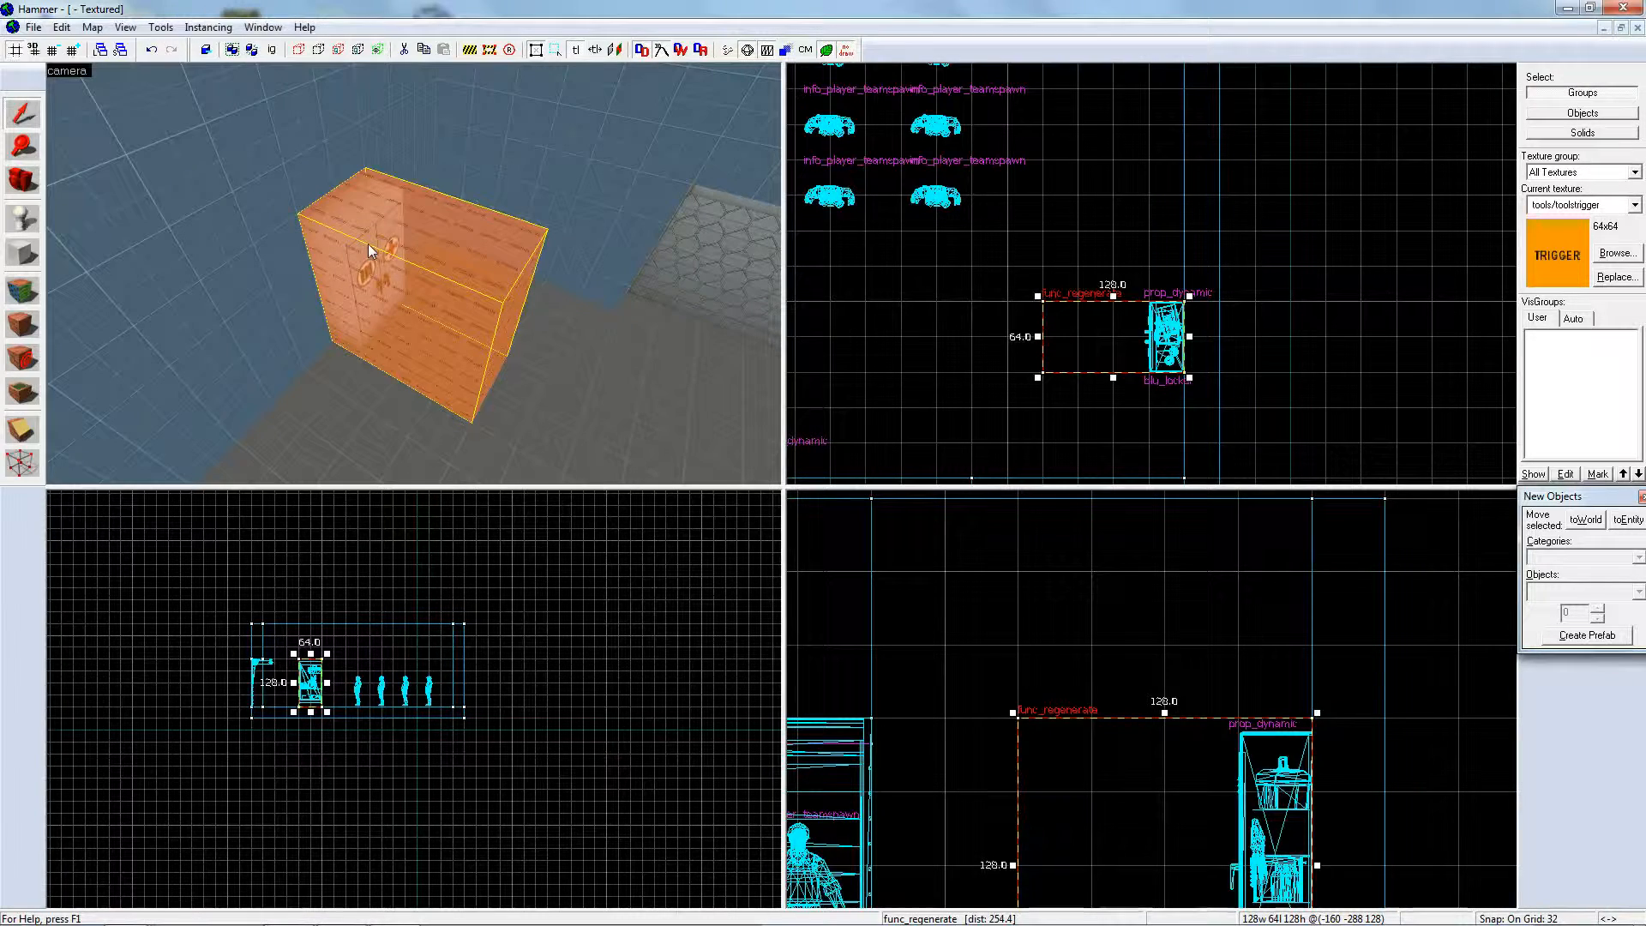
- Review the Associated Model property of the func_regenerate brush and examine the locker model up close
key("alt+Return")
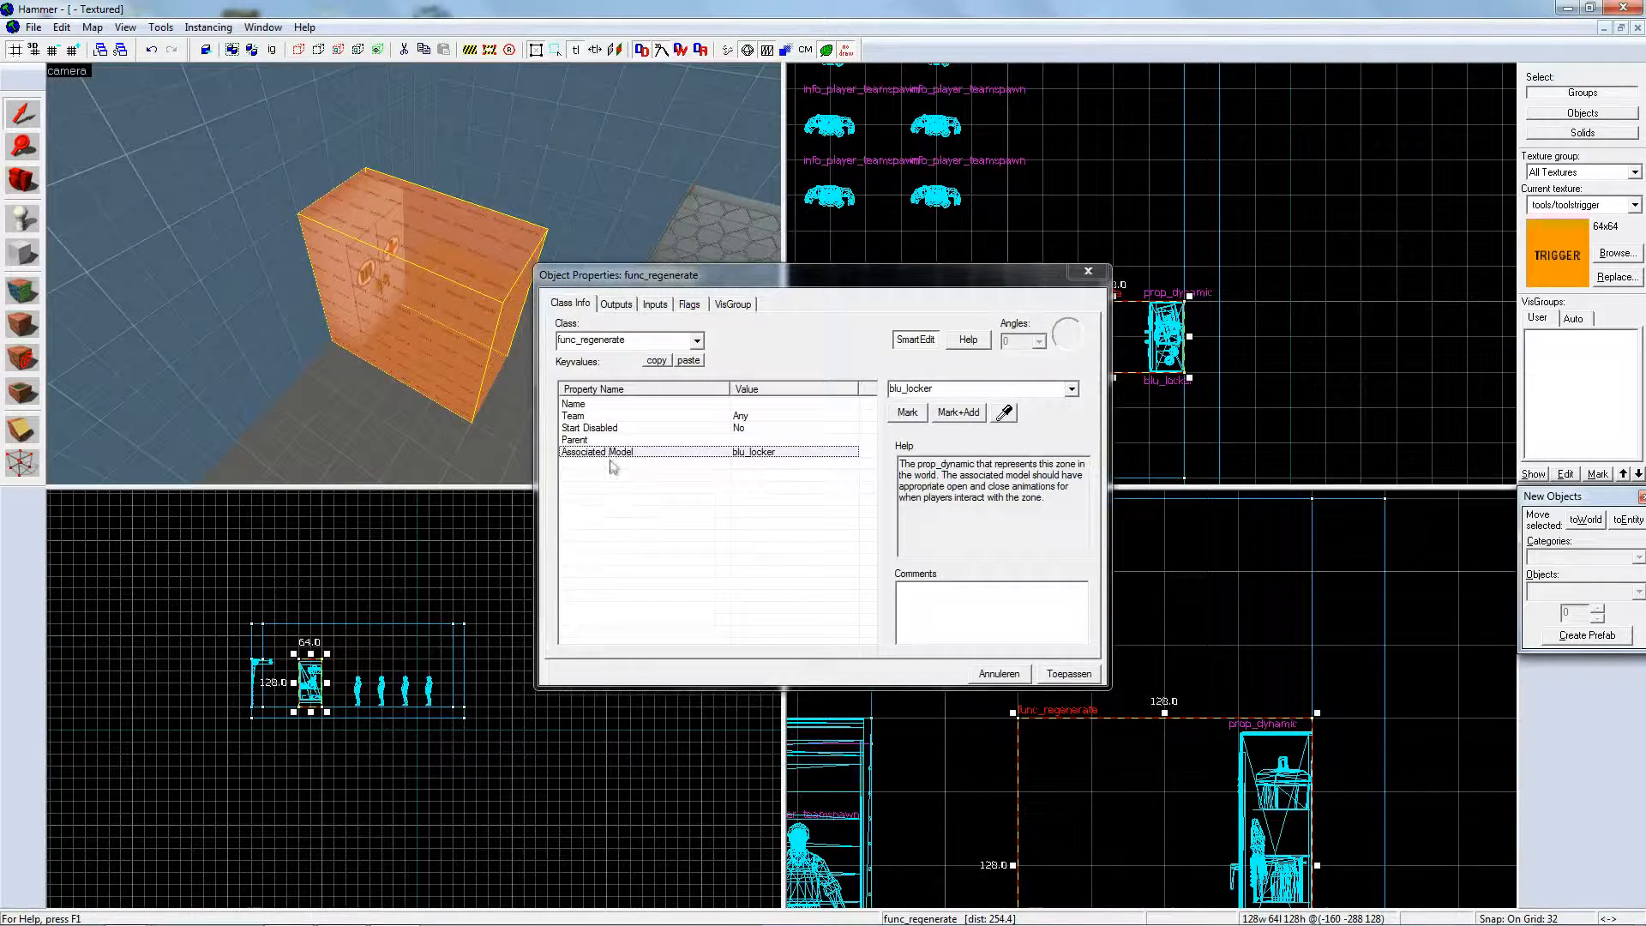
left_click(1088, 272)
key("z")
key("w")
key("s")
key("w")
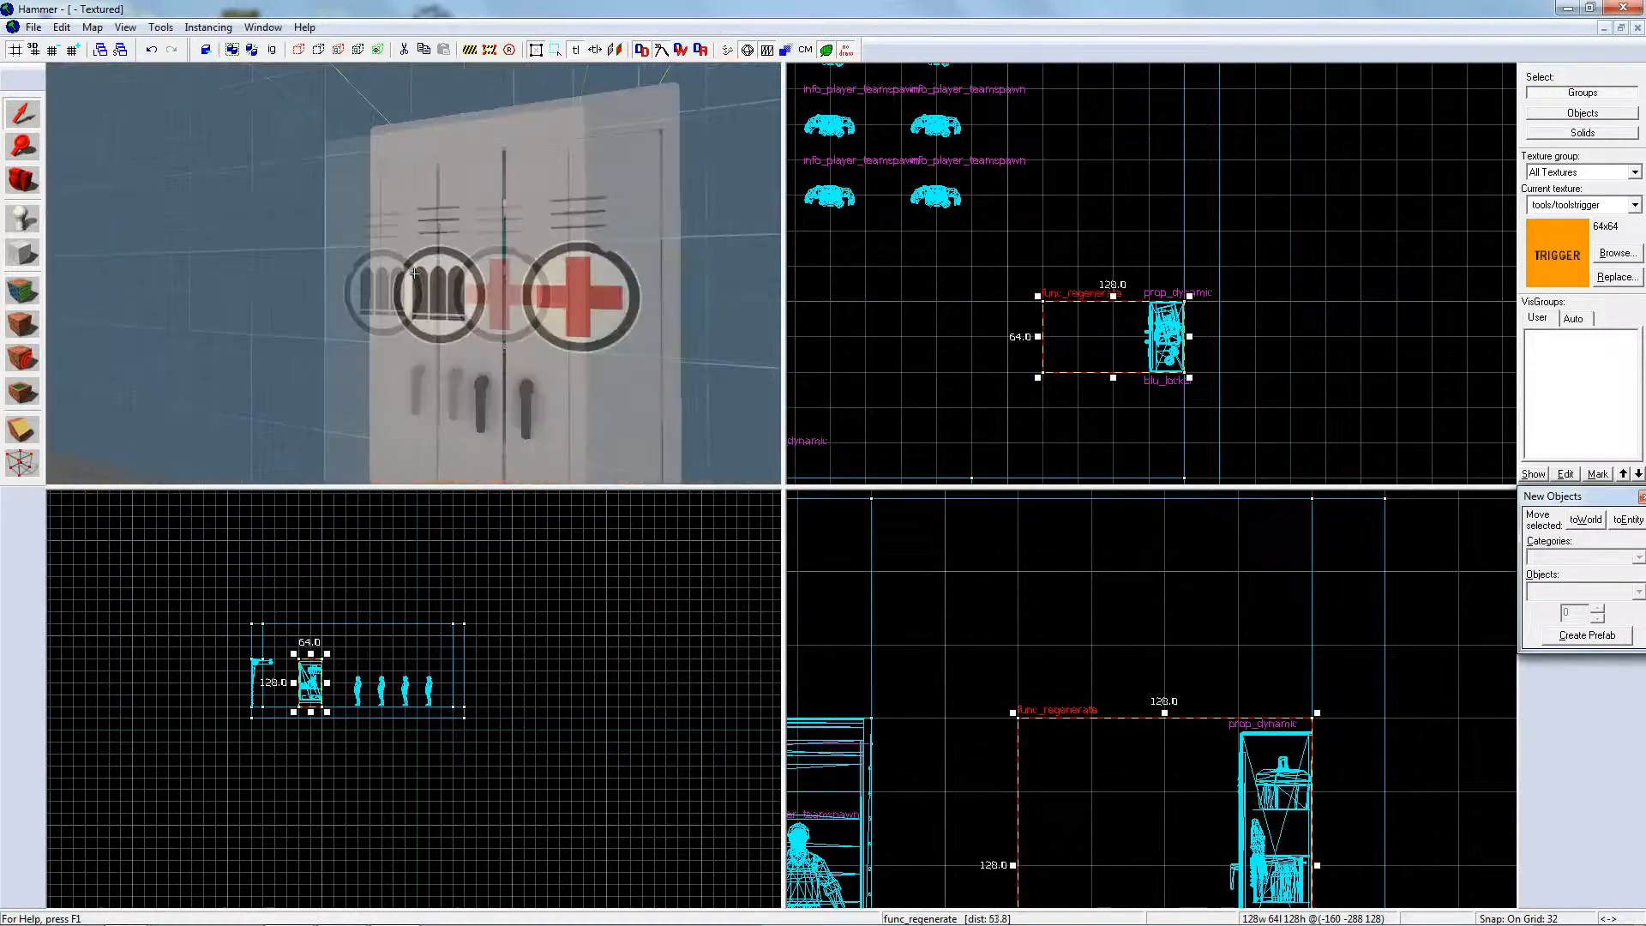
key("s")
key("w")
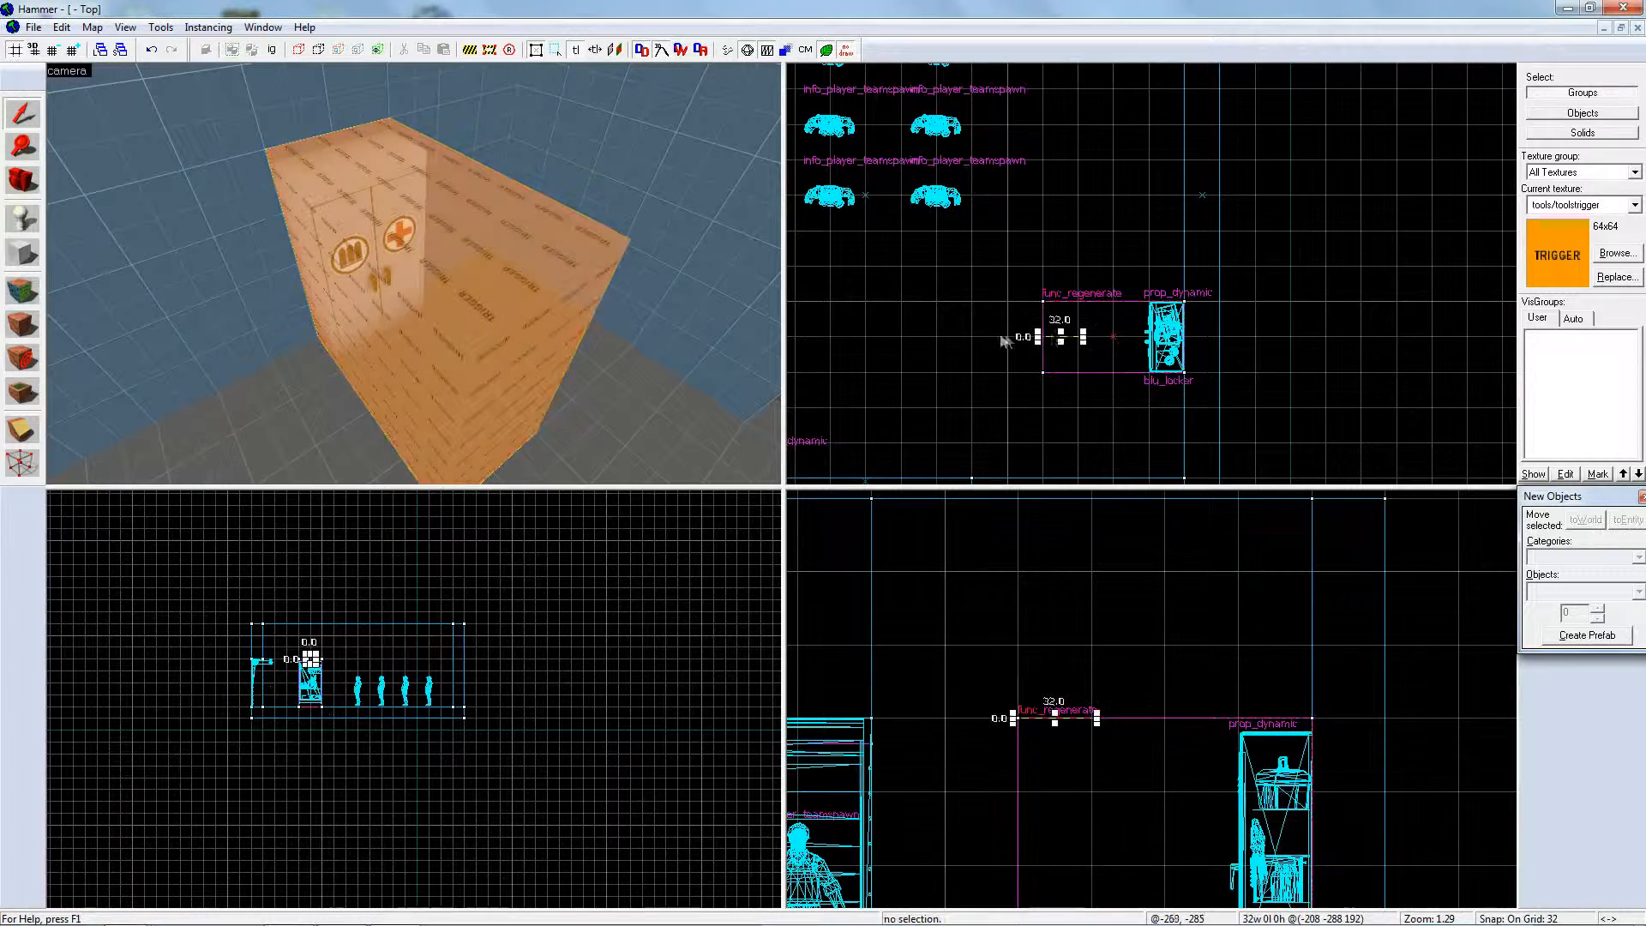
- Shorten the func_regenerate brush in front of the locker to 96 units, keeping its back at the wall
left_click(921, 307)
left_click(561, 313)
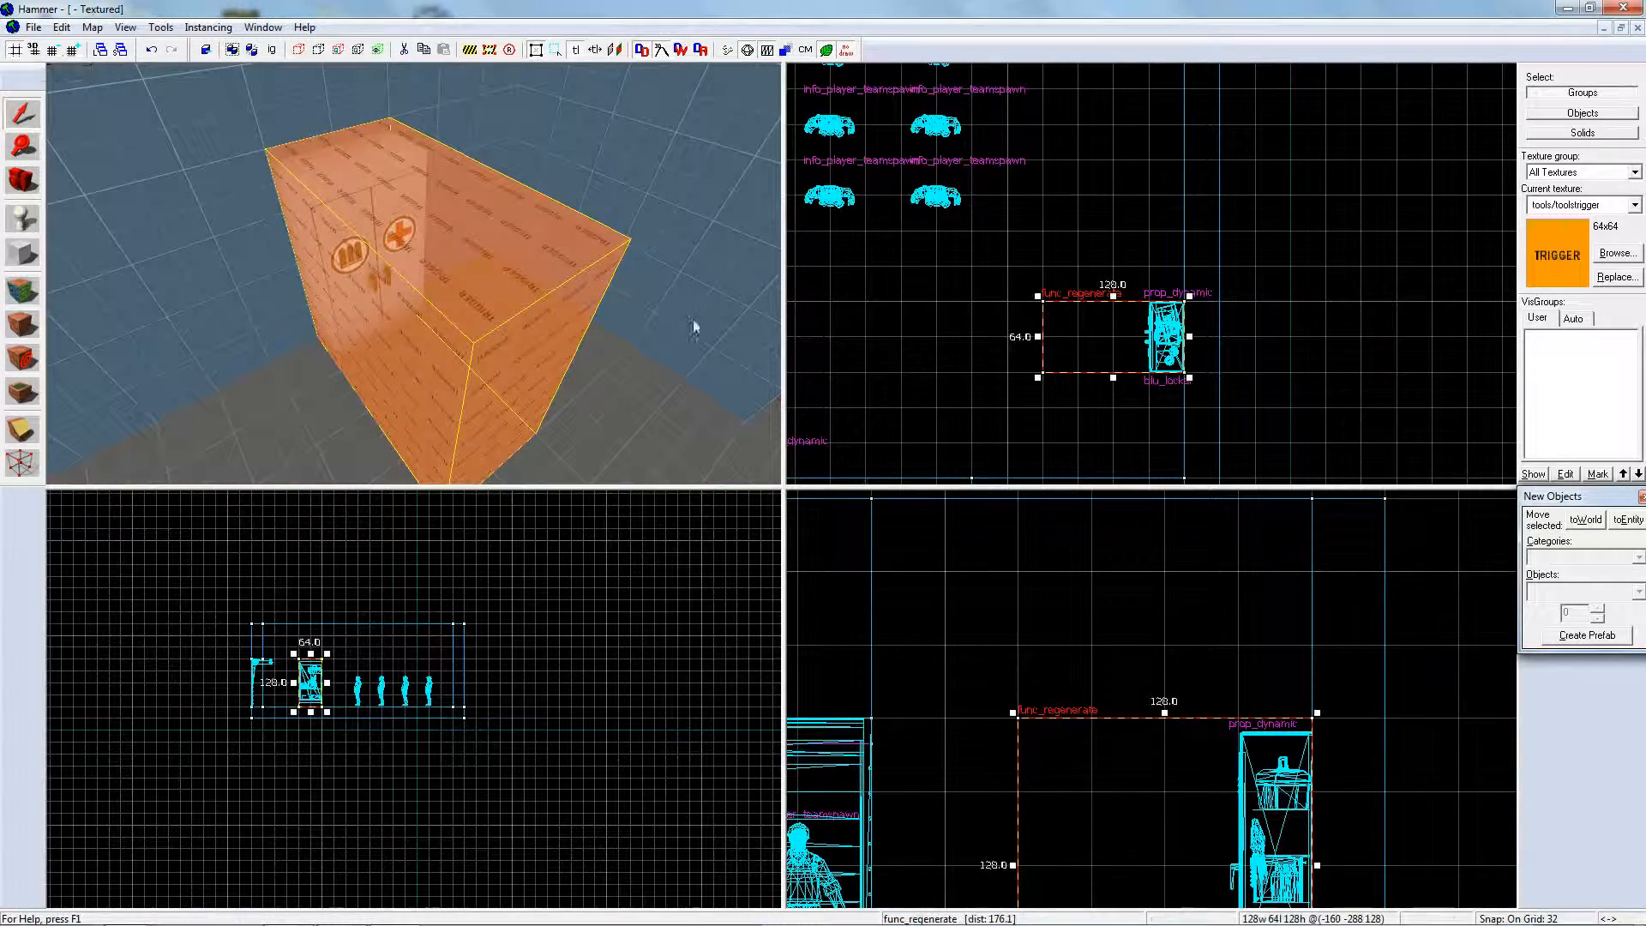
left_click_drag(1037, 339, 1068, 338)
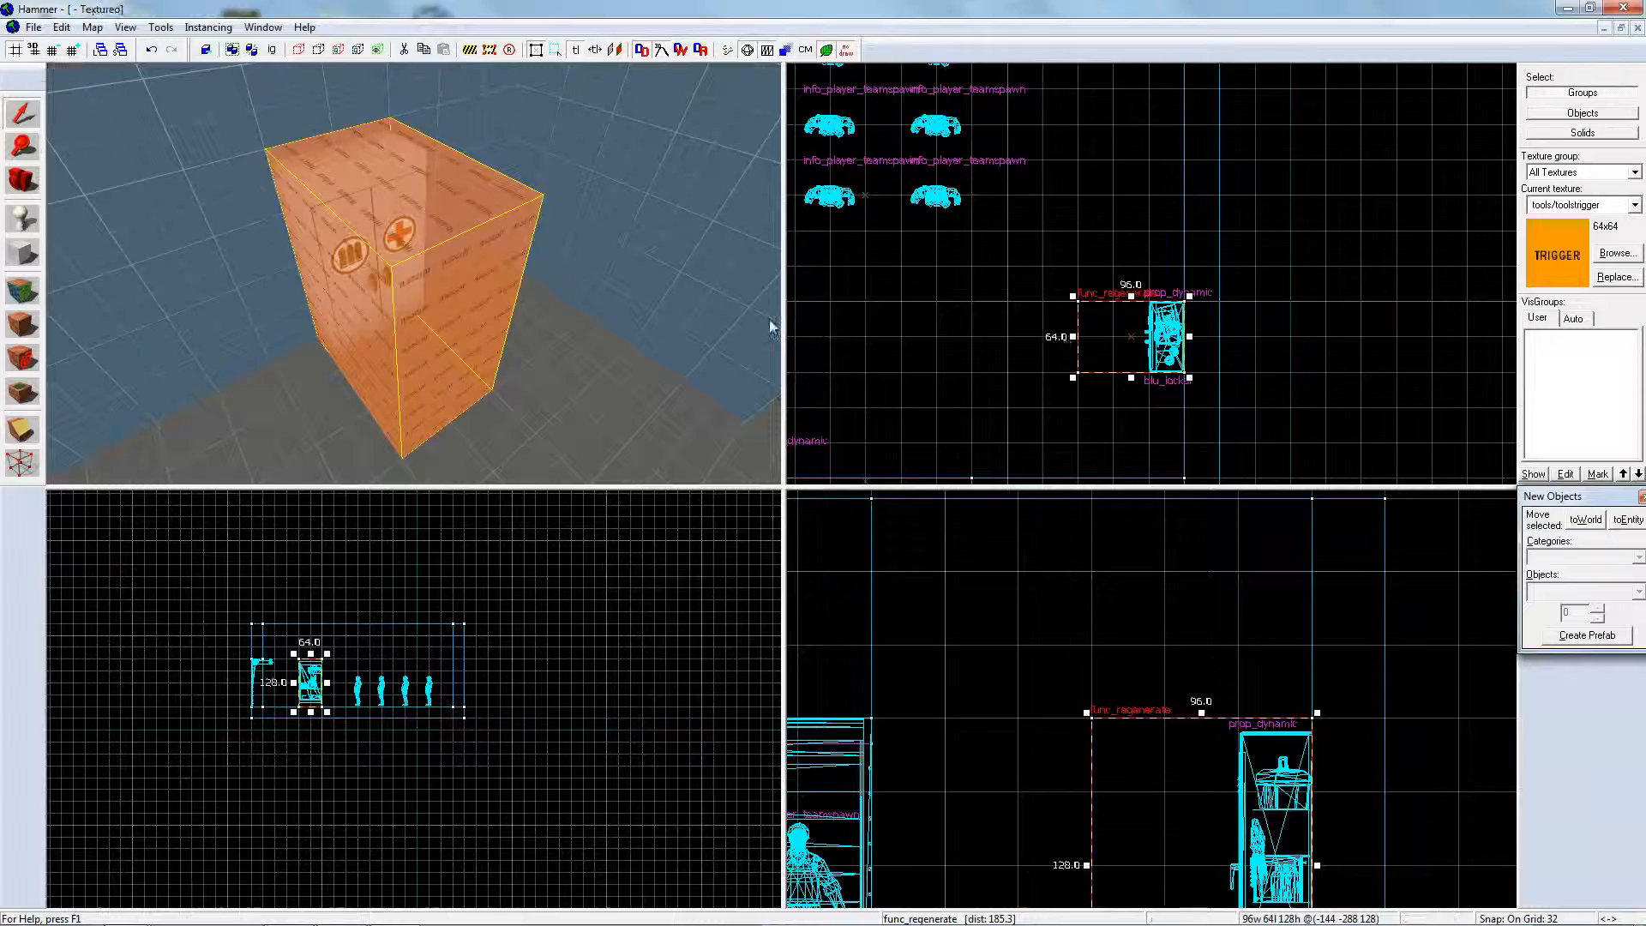
left_click(1154, 279)
- Review the func_regenerate brush's properties, including its keyvalues, outputs and flags
key("z")
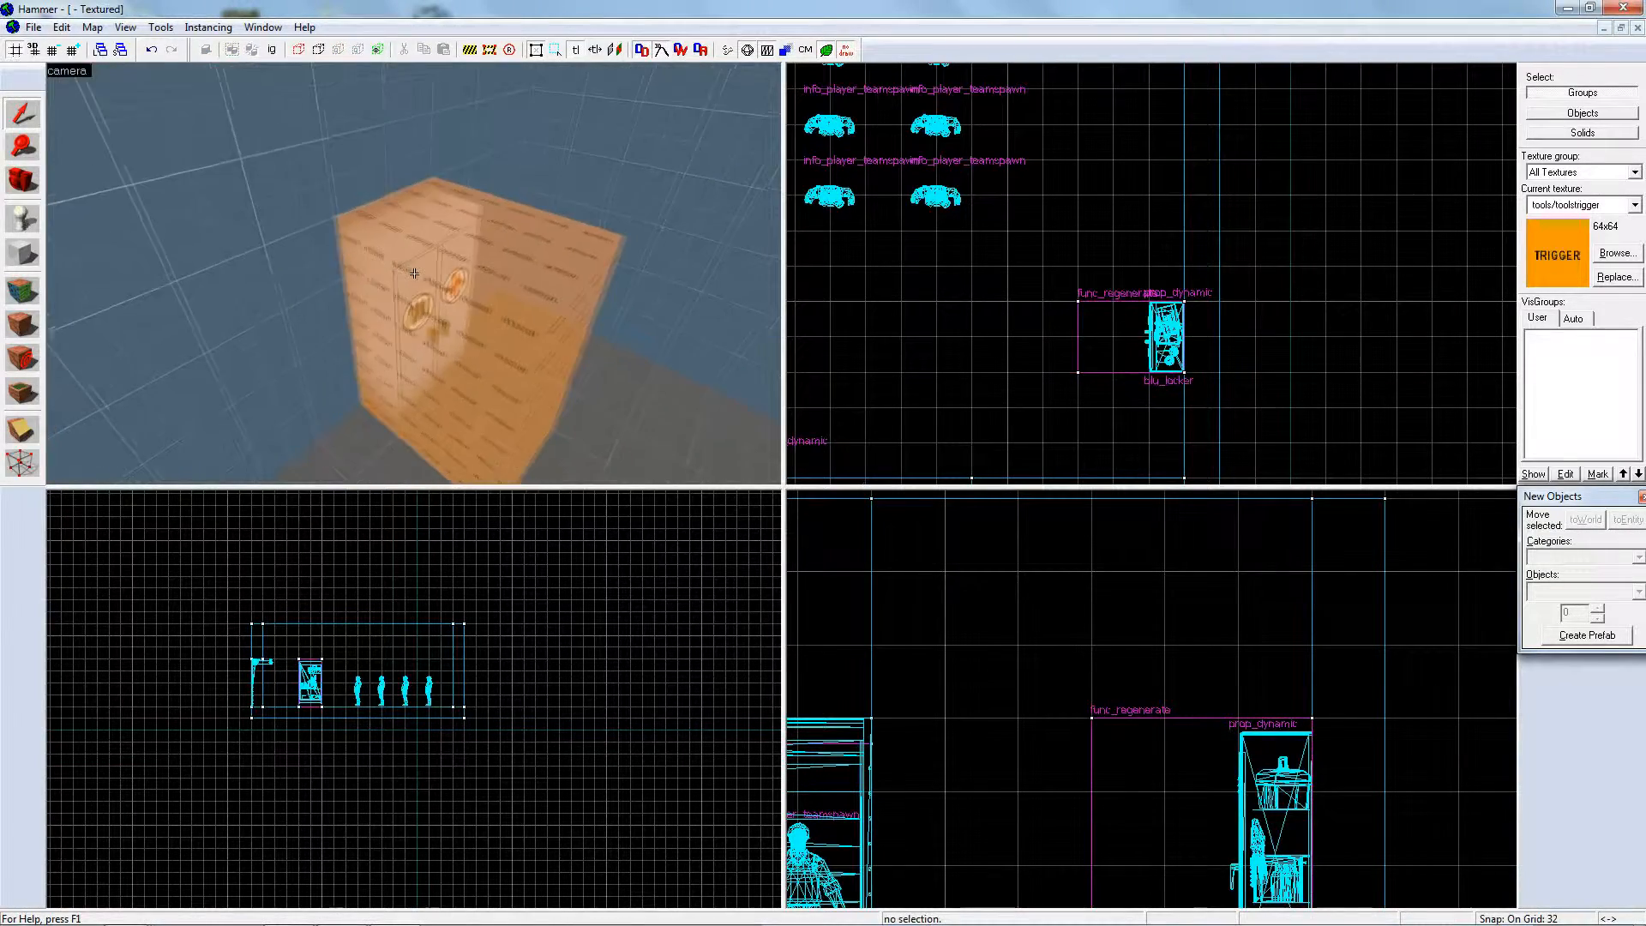
left_click(418, 278)
key("alt+Return")
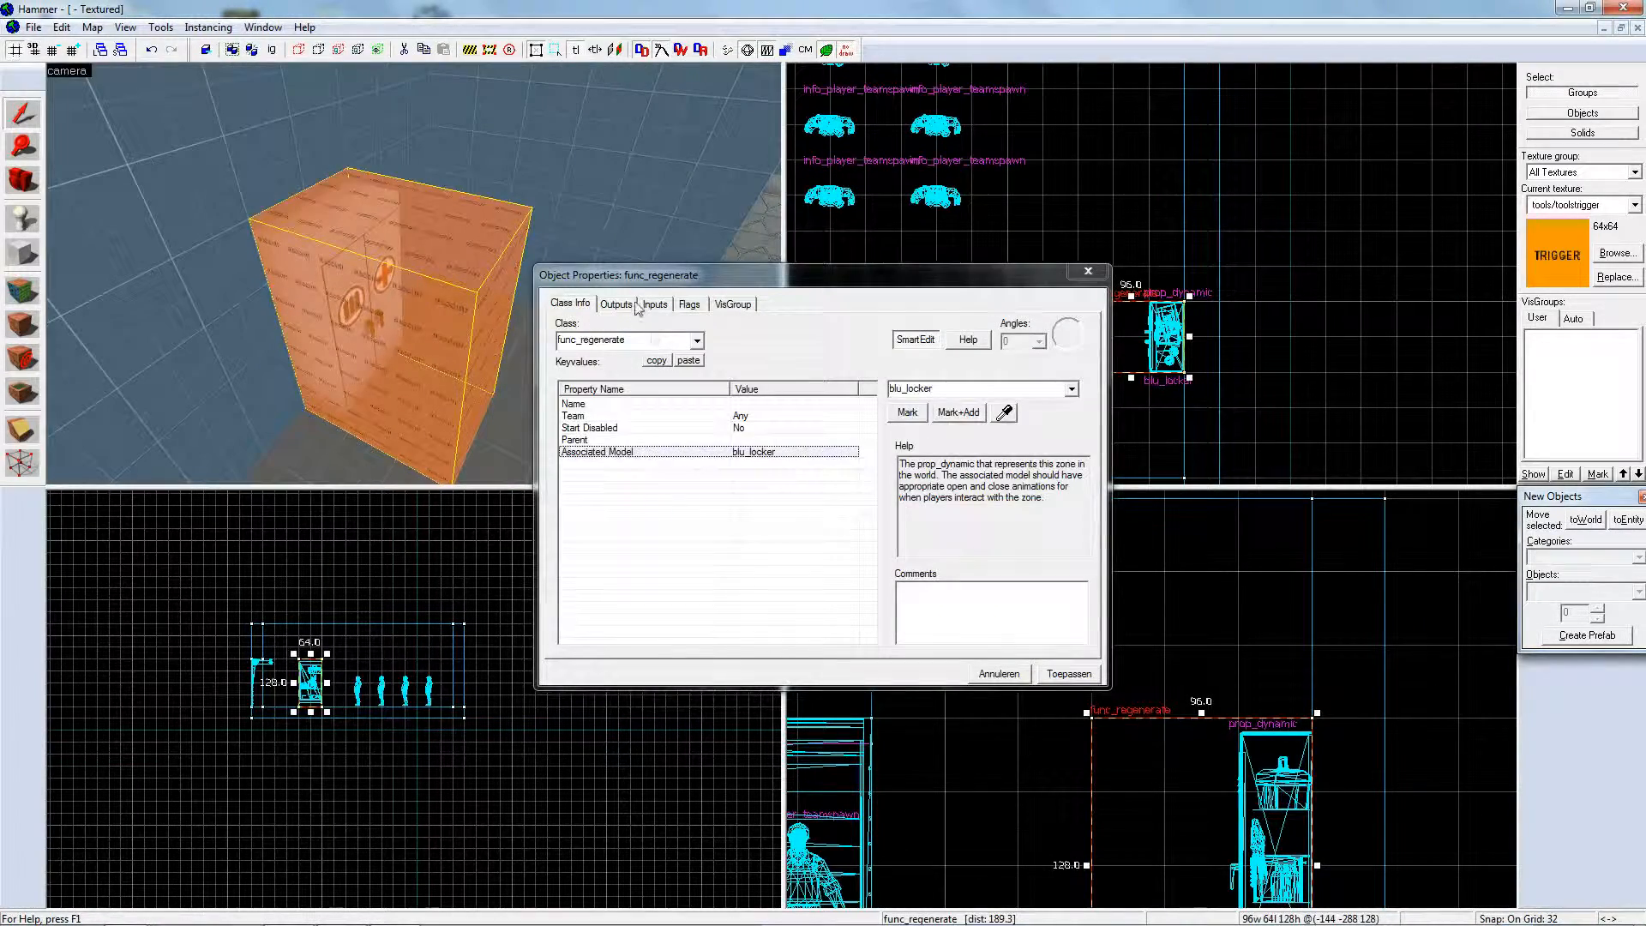
left_click(624, 305)
left_click(569, 306)
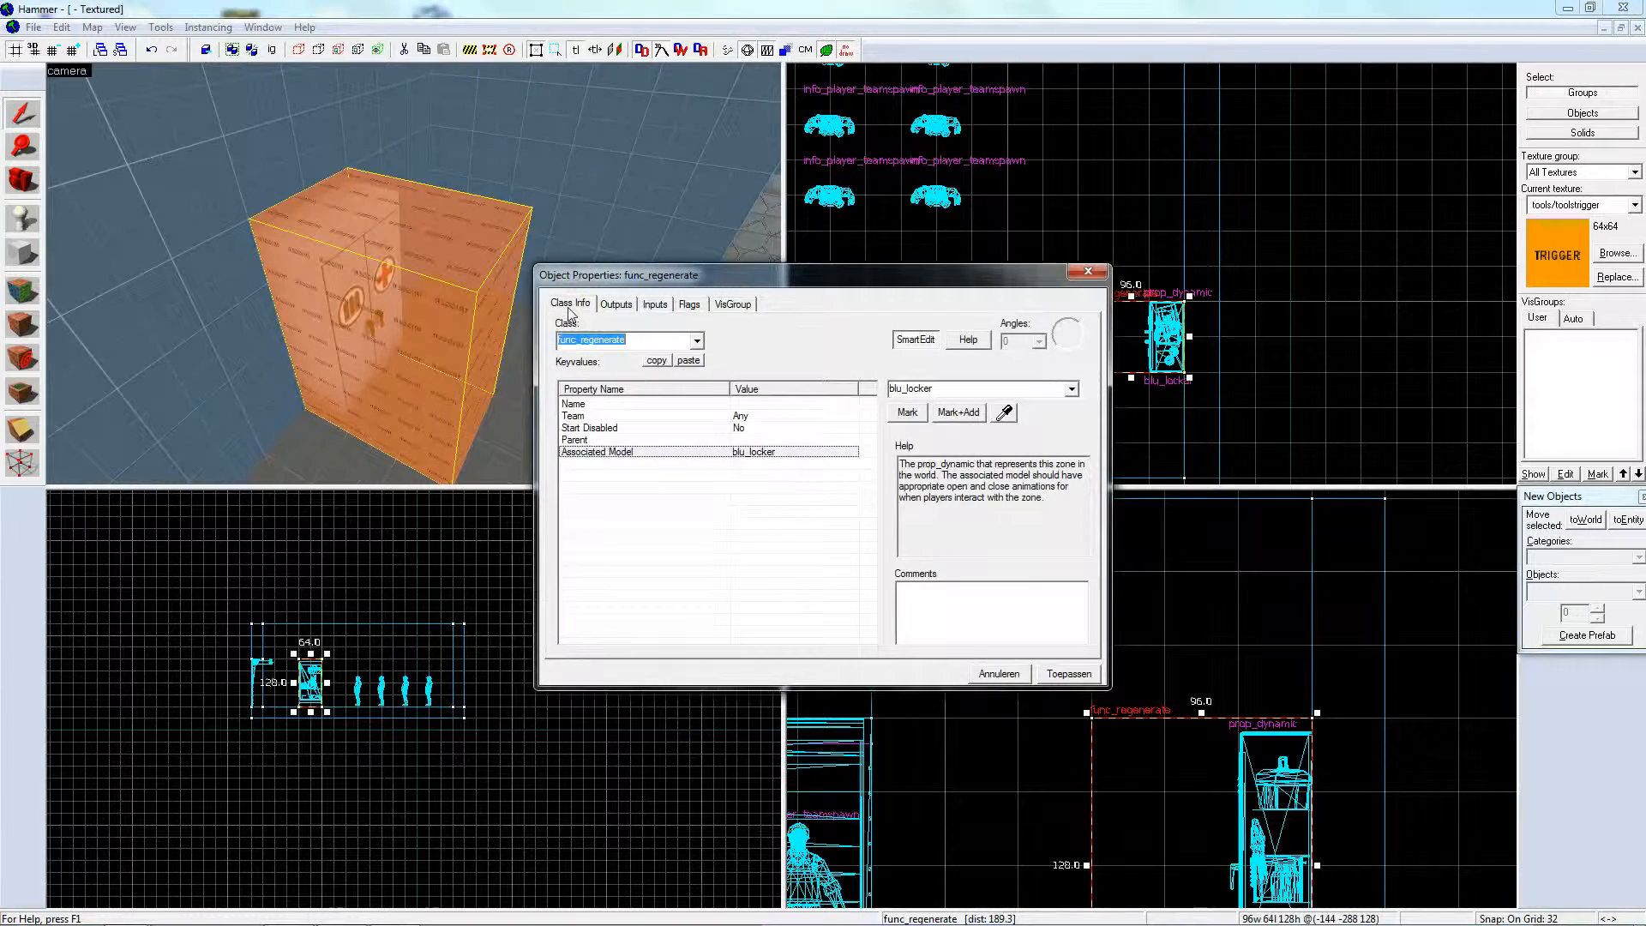
left_click(616, 304)
left_click(690, 304)
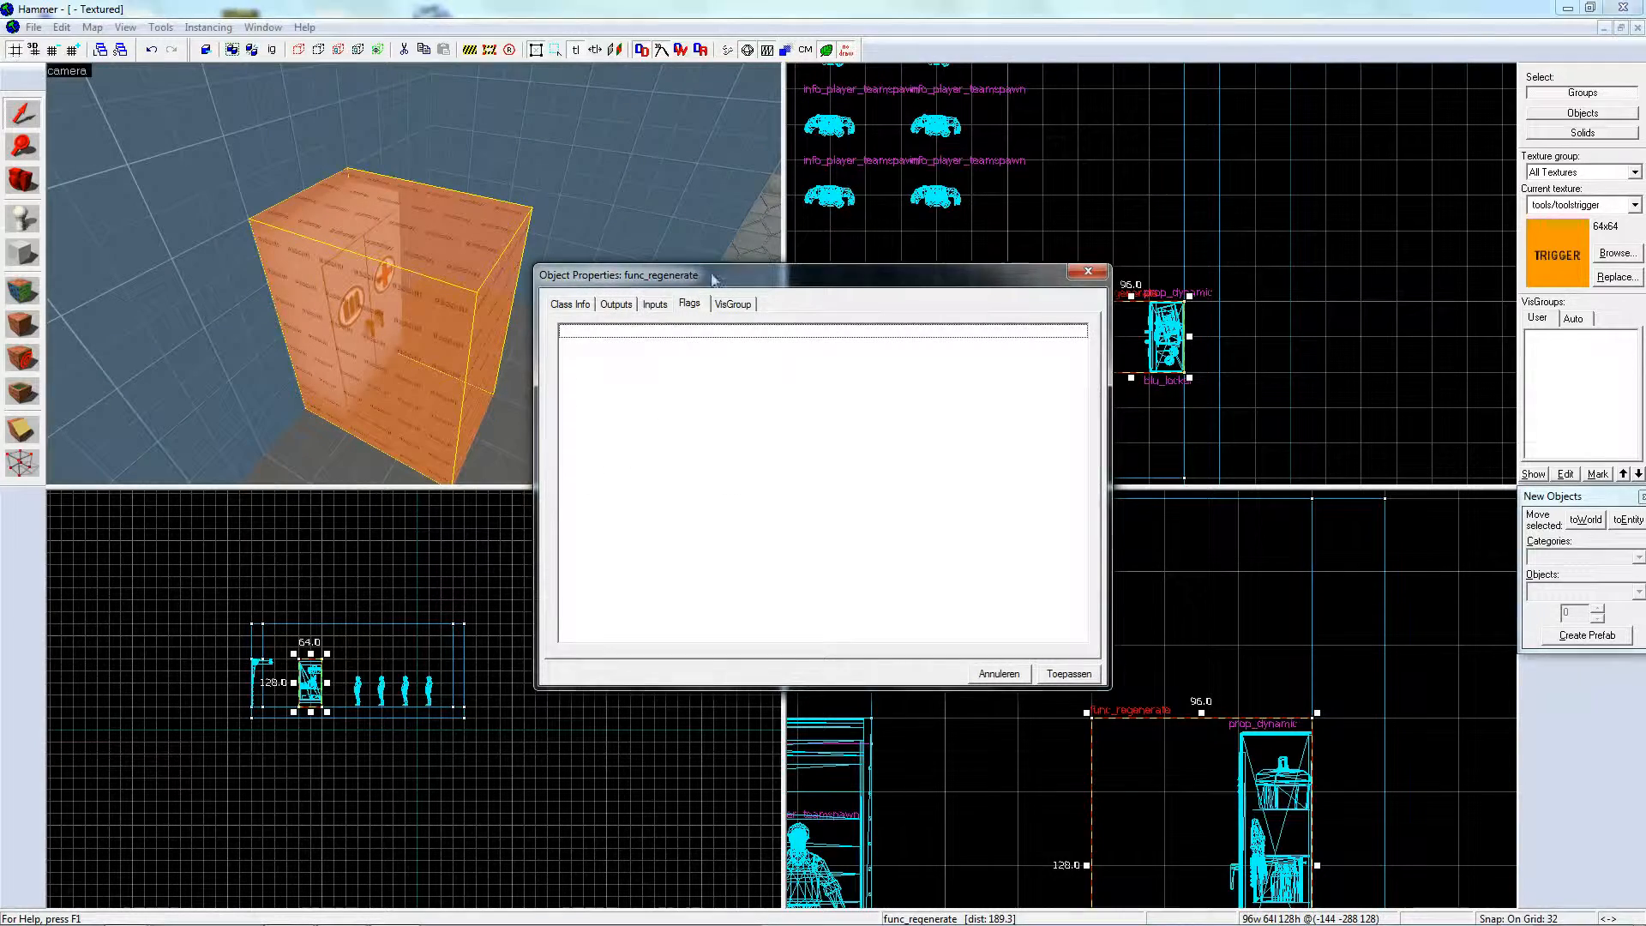
left_click(569, 304)
key("Escape")
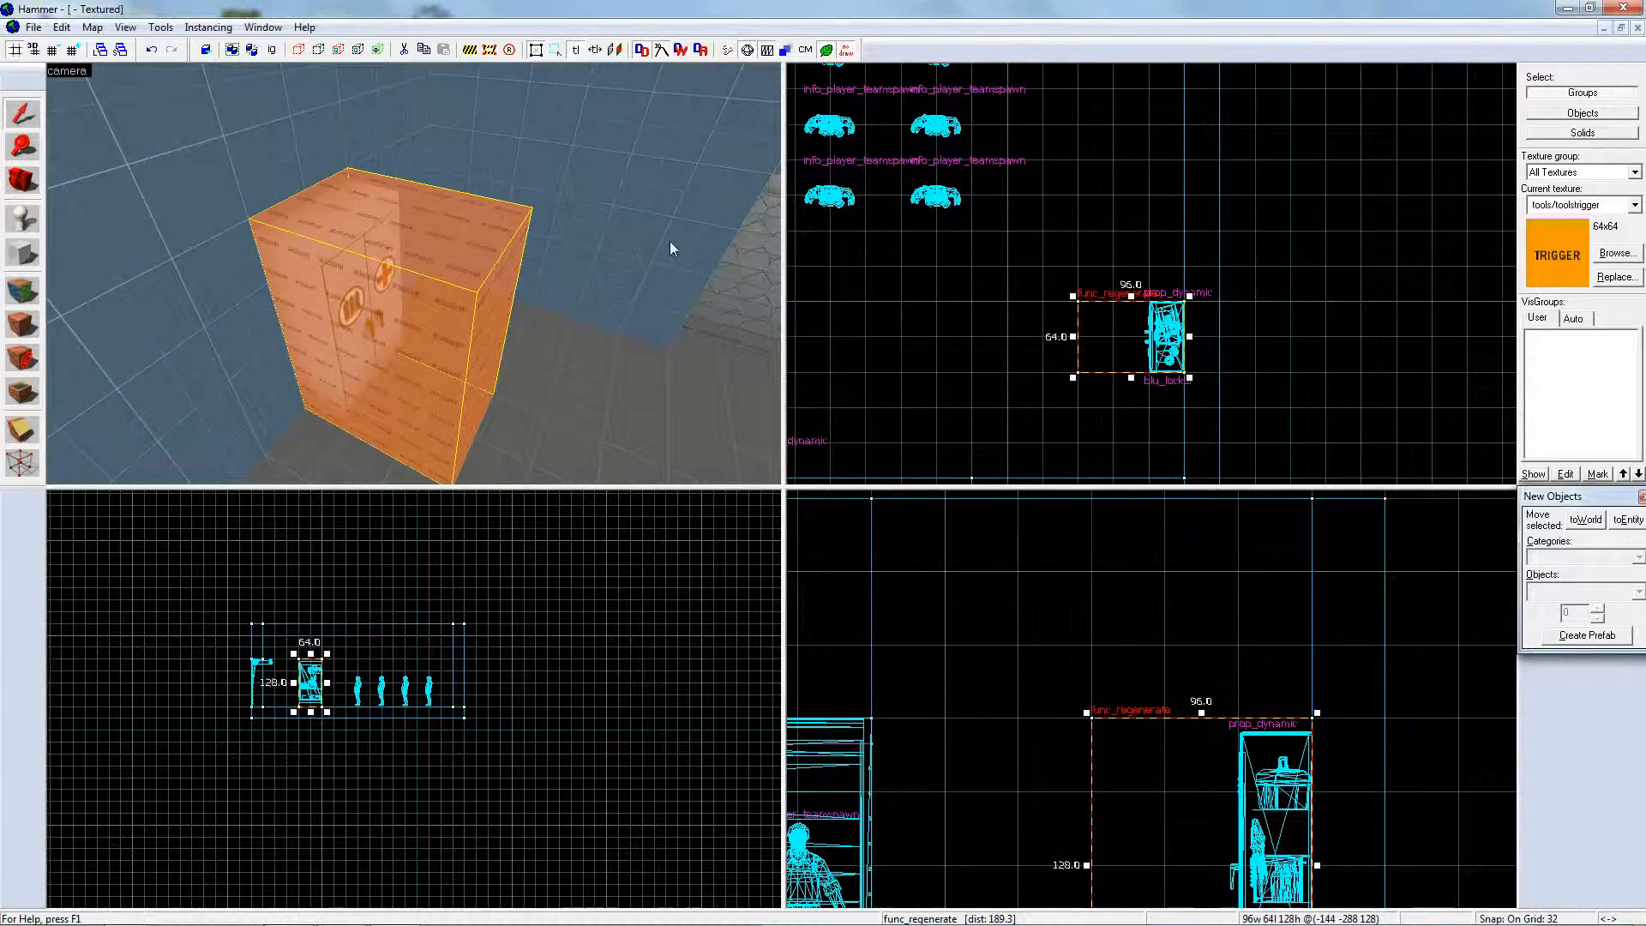
- Review the flags of the blu_locker prop_dynamic
left_click(665, 244)
key("z")
key("w")
double_click(415, 274)
left_click(718, 307)
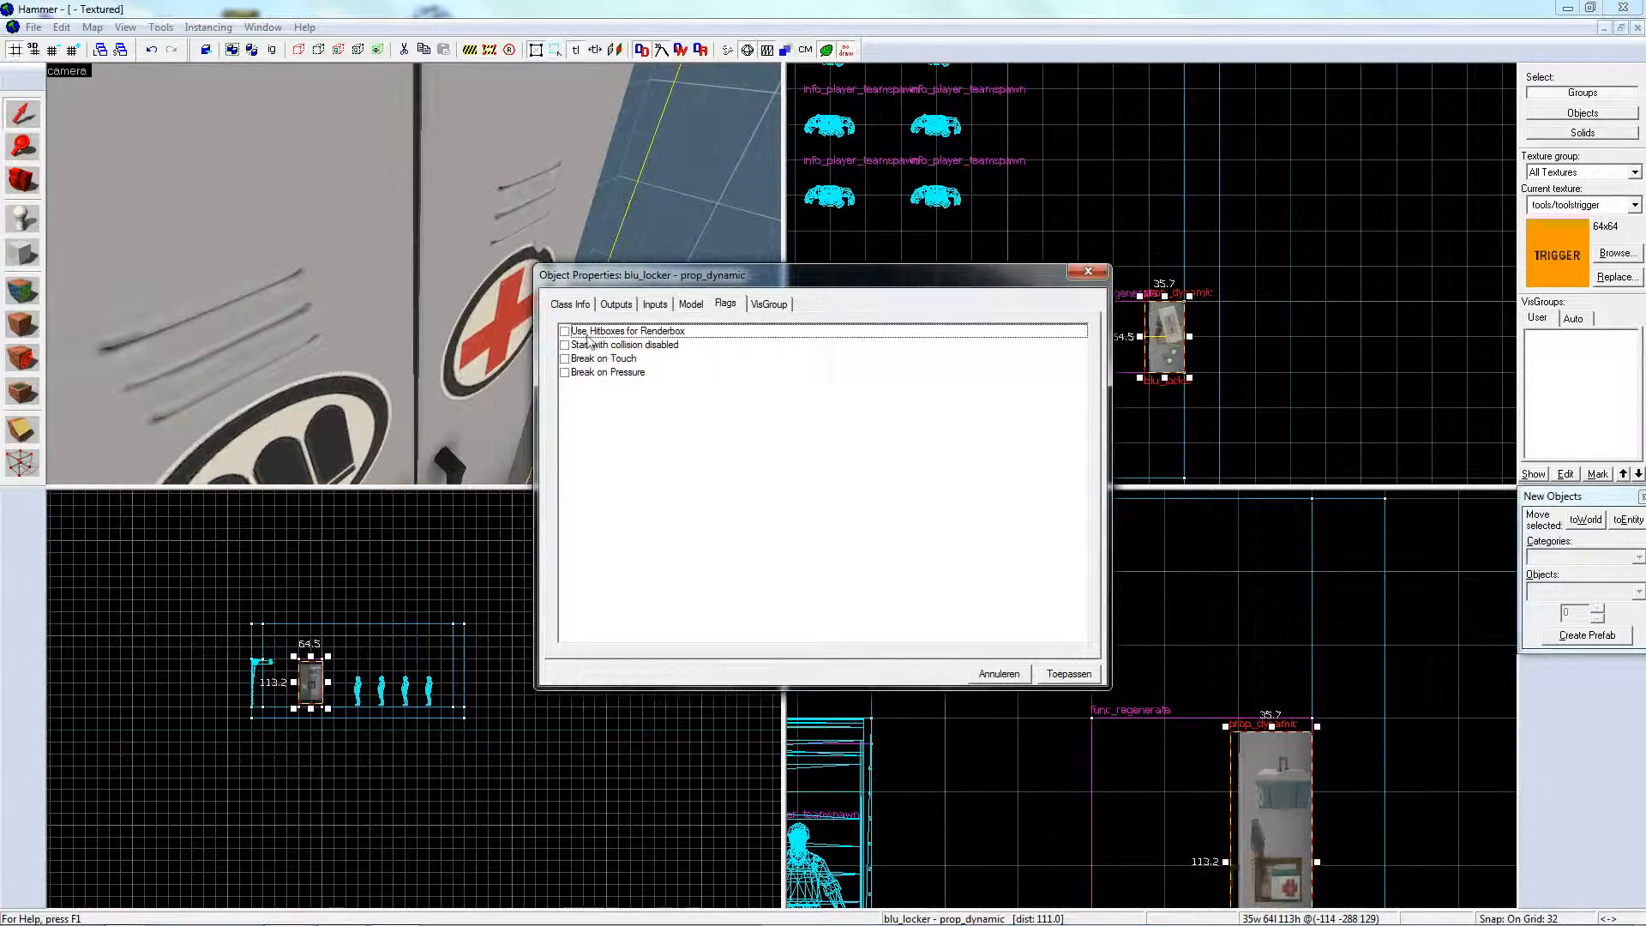
left_click(1090, 273)
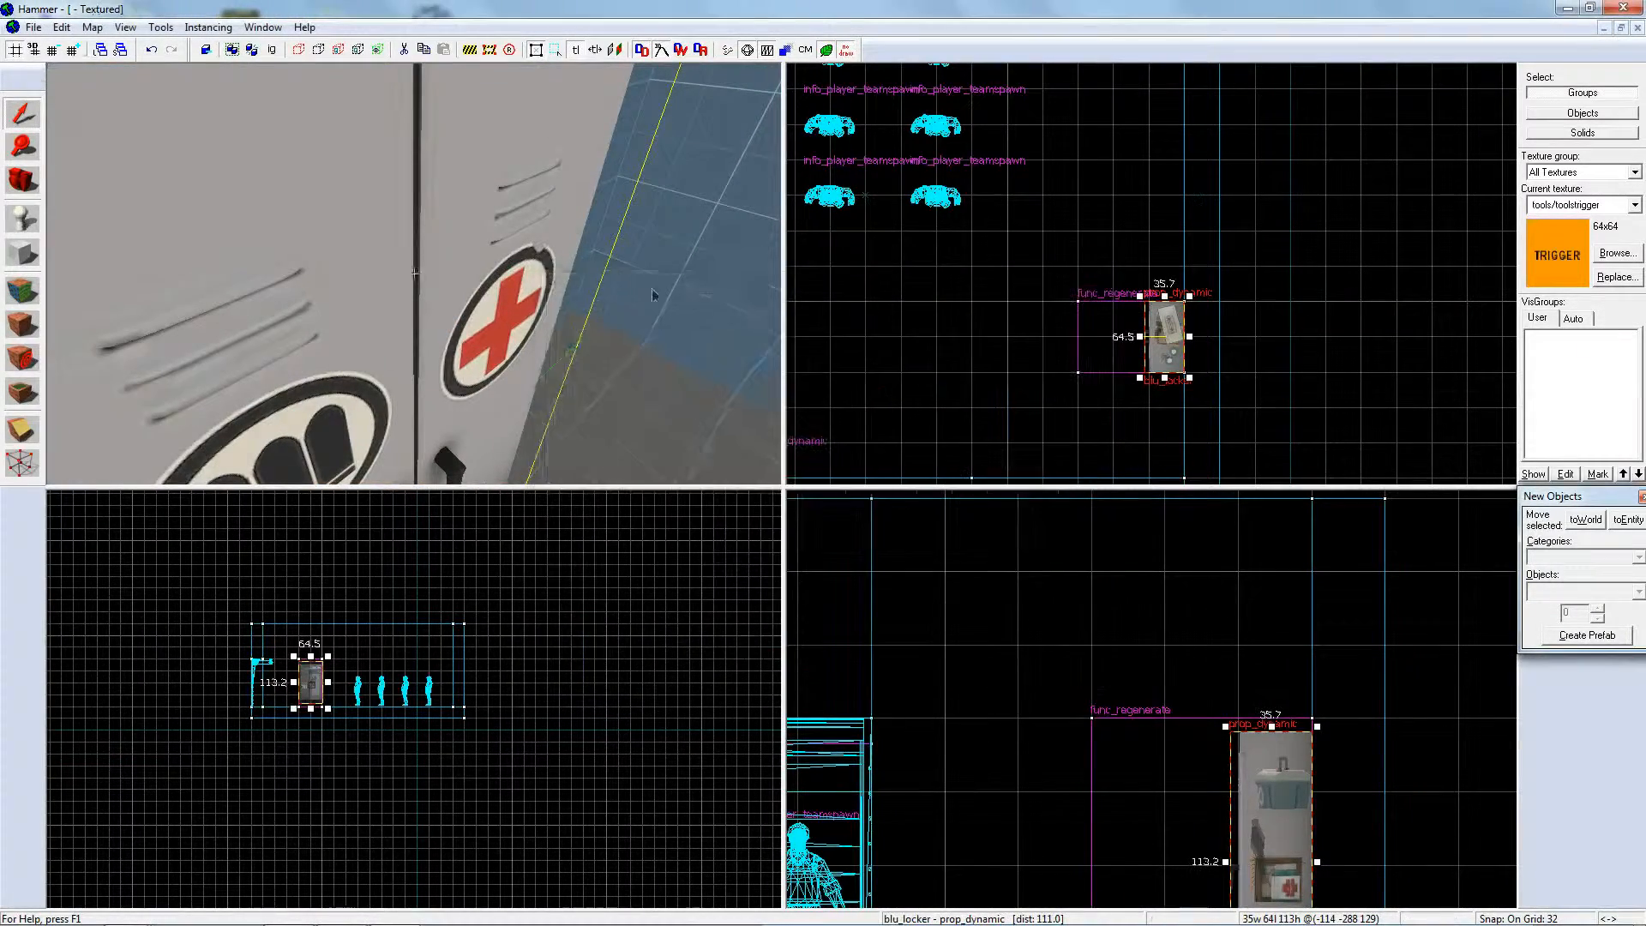
- Unhide the hidden trigger brushes in and around the spawn room
key("z")
key("s")
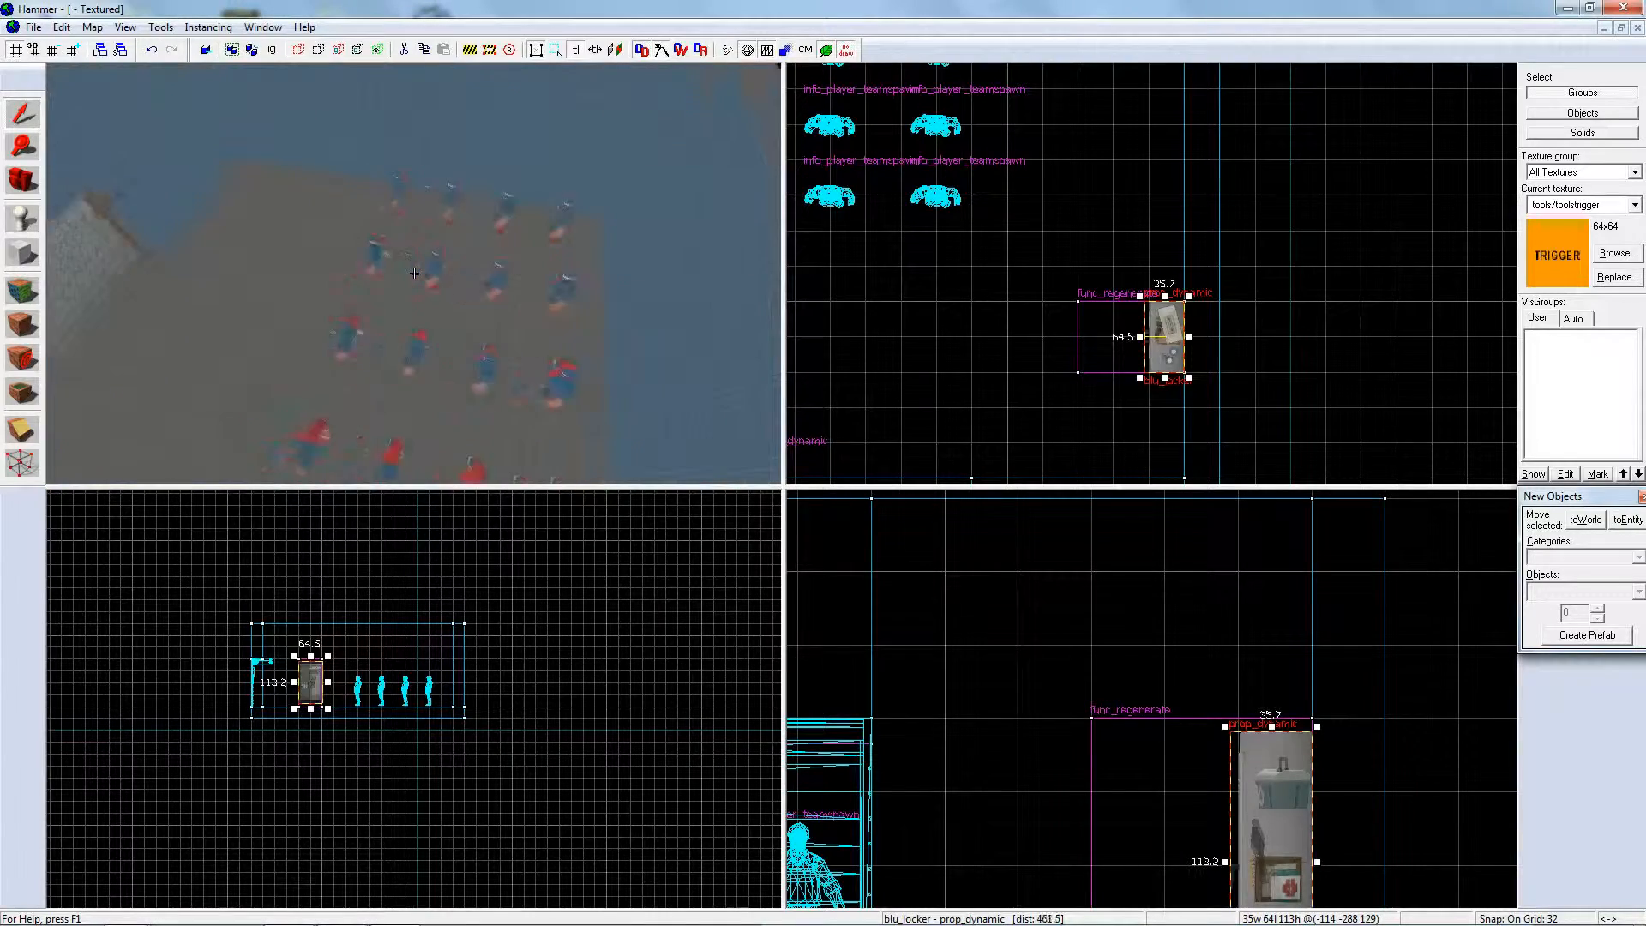
key("z")
key("u")
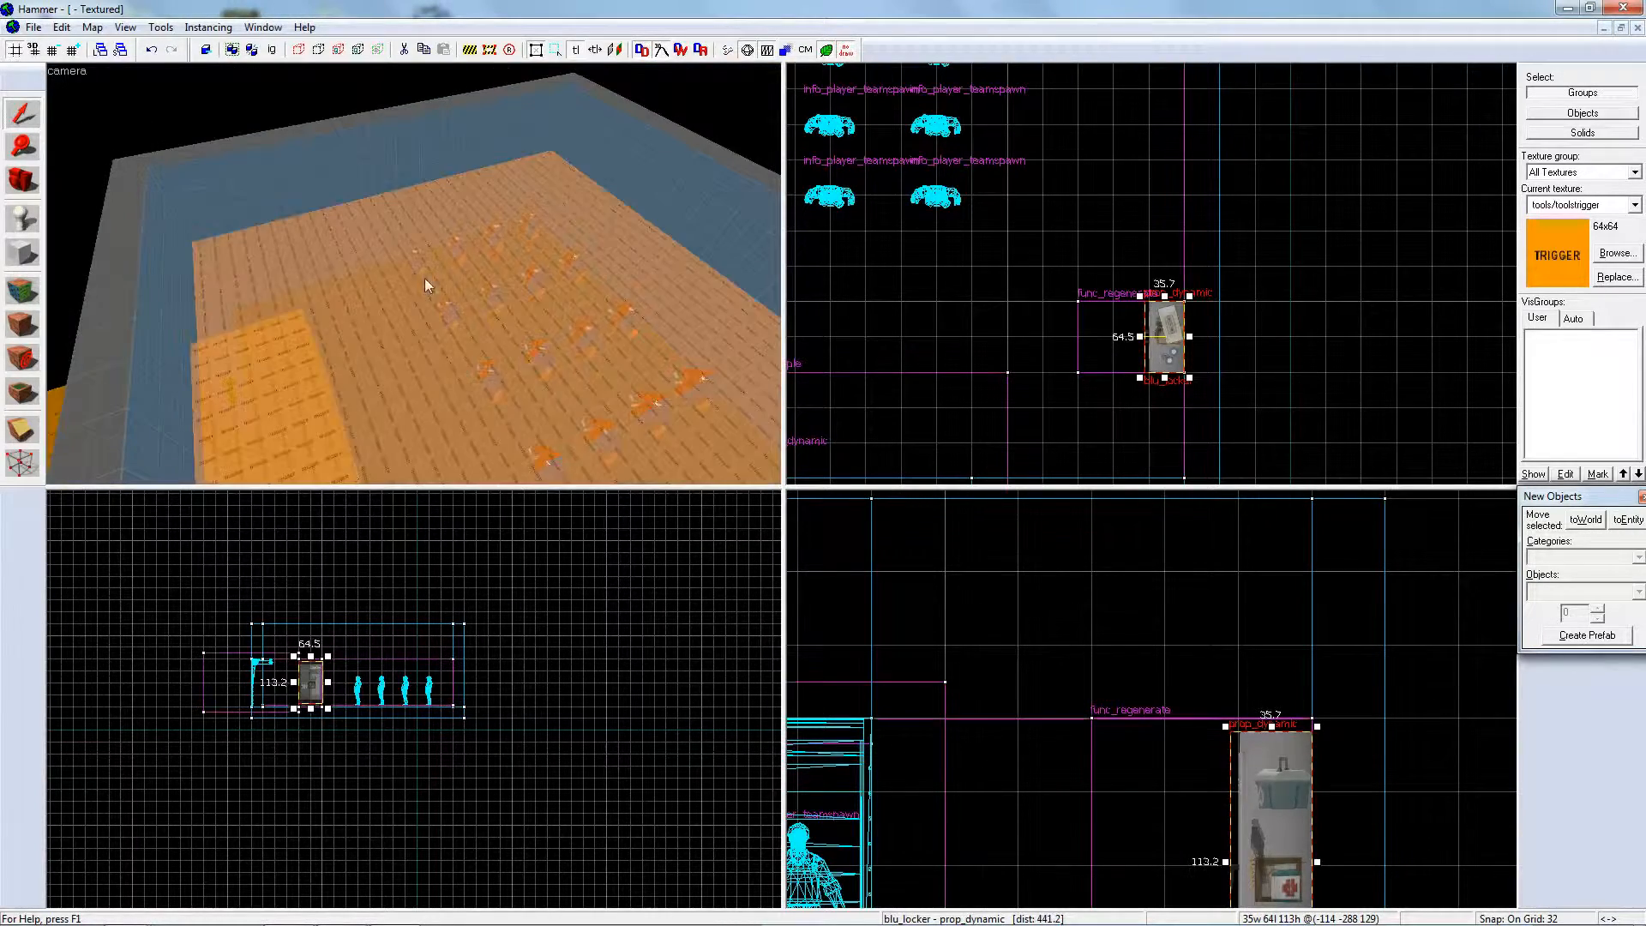
key("z")
key("d")
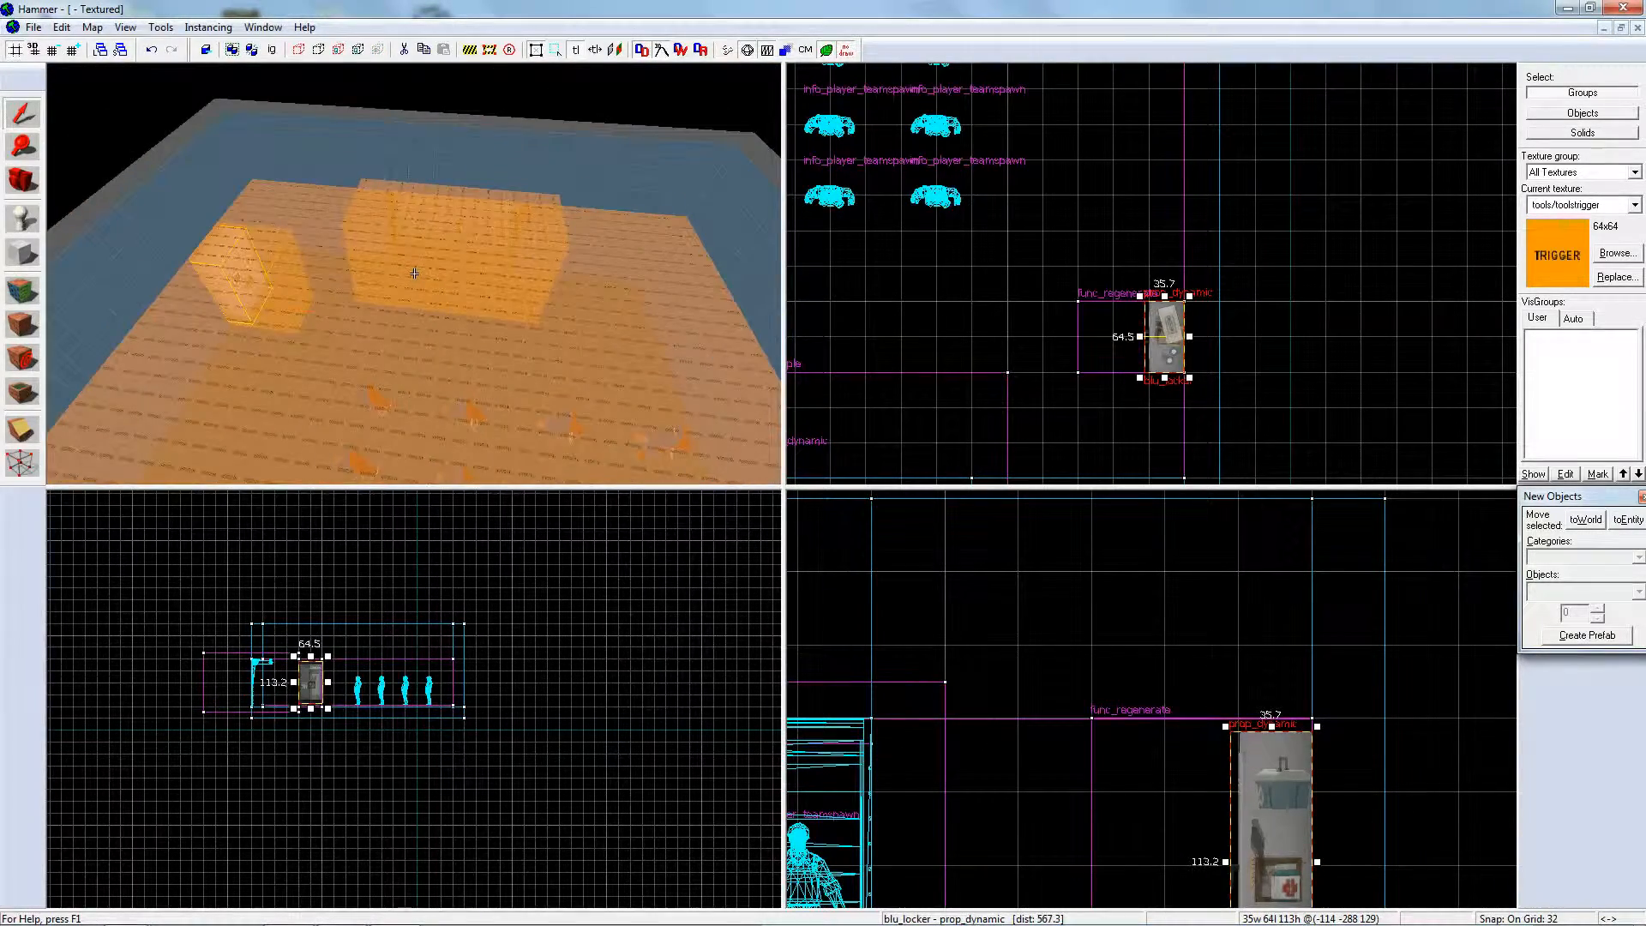
- Examine the spawn room's sliding door and its frame from outside the room
key("z")
key("z")
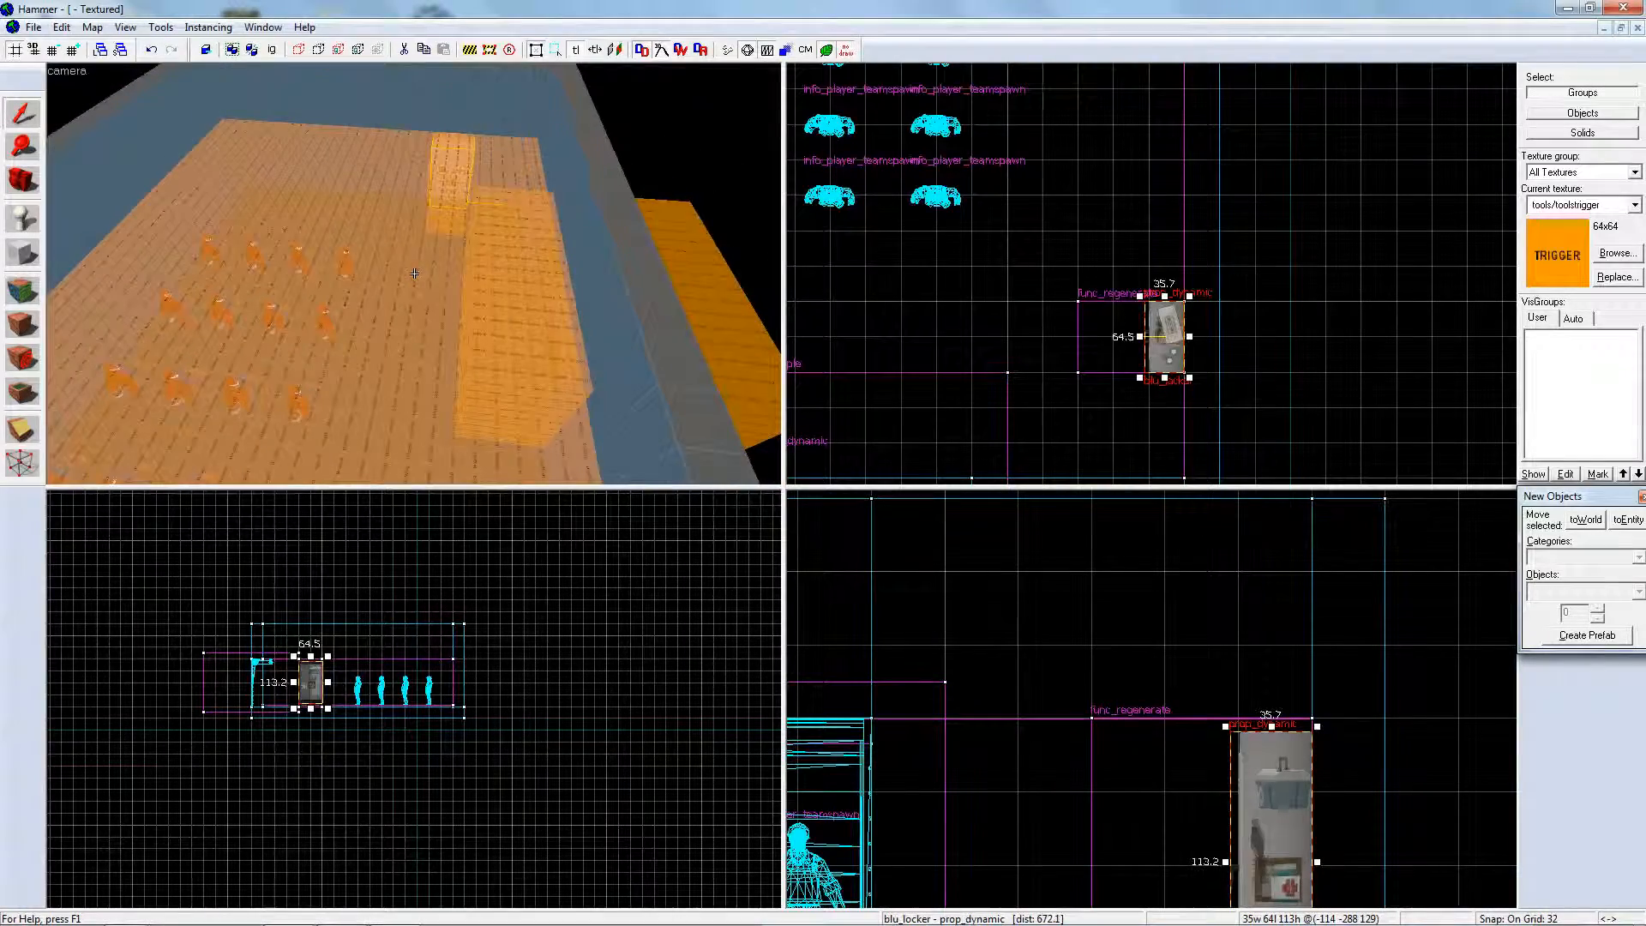
key("w")
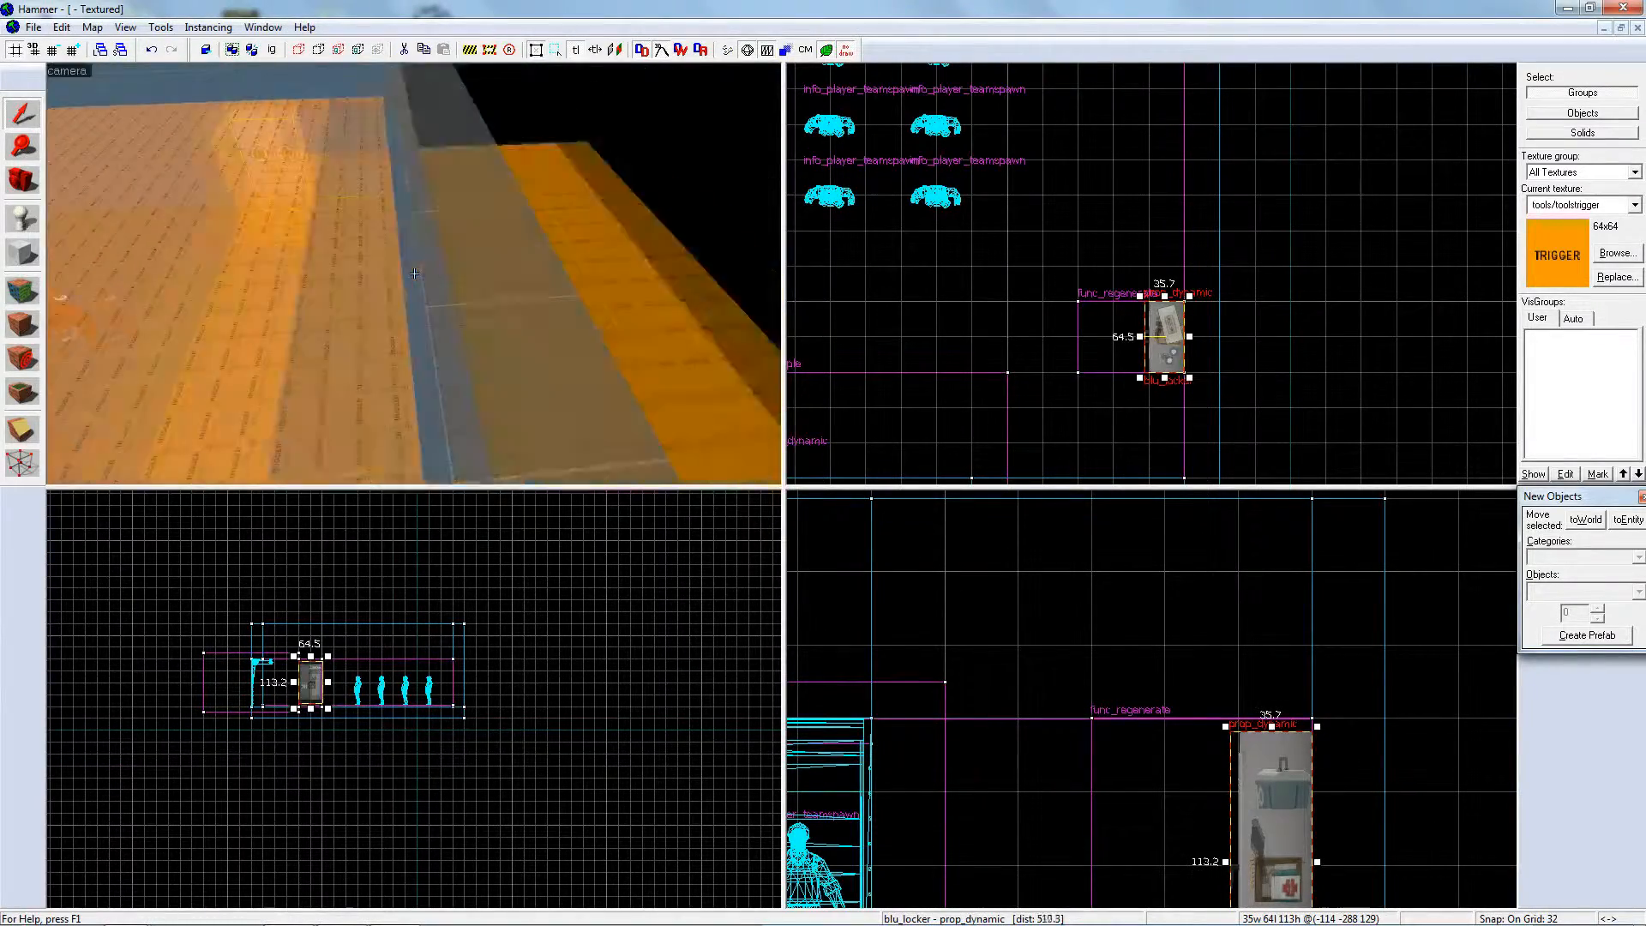
key("s")
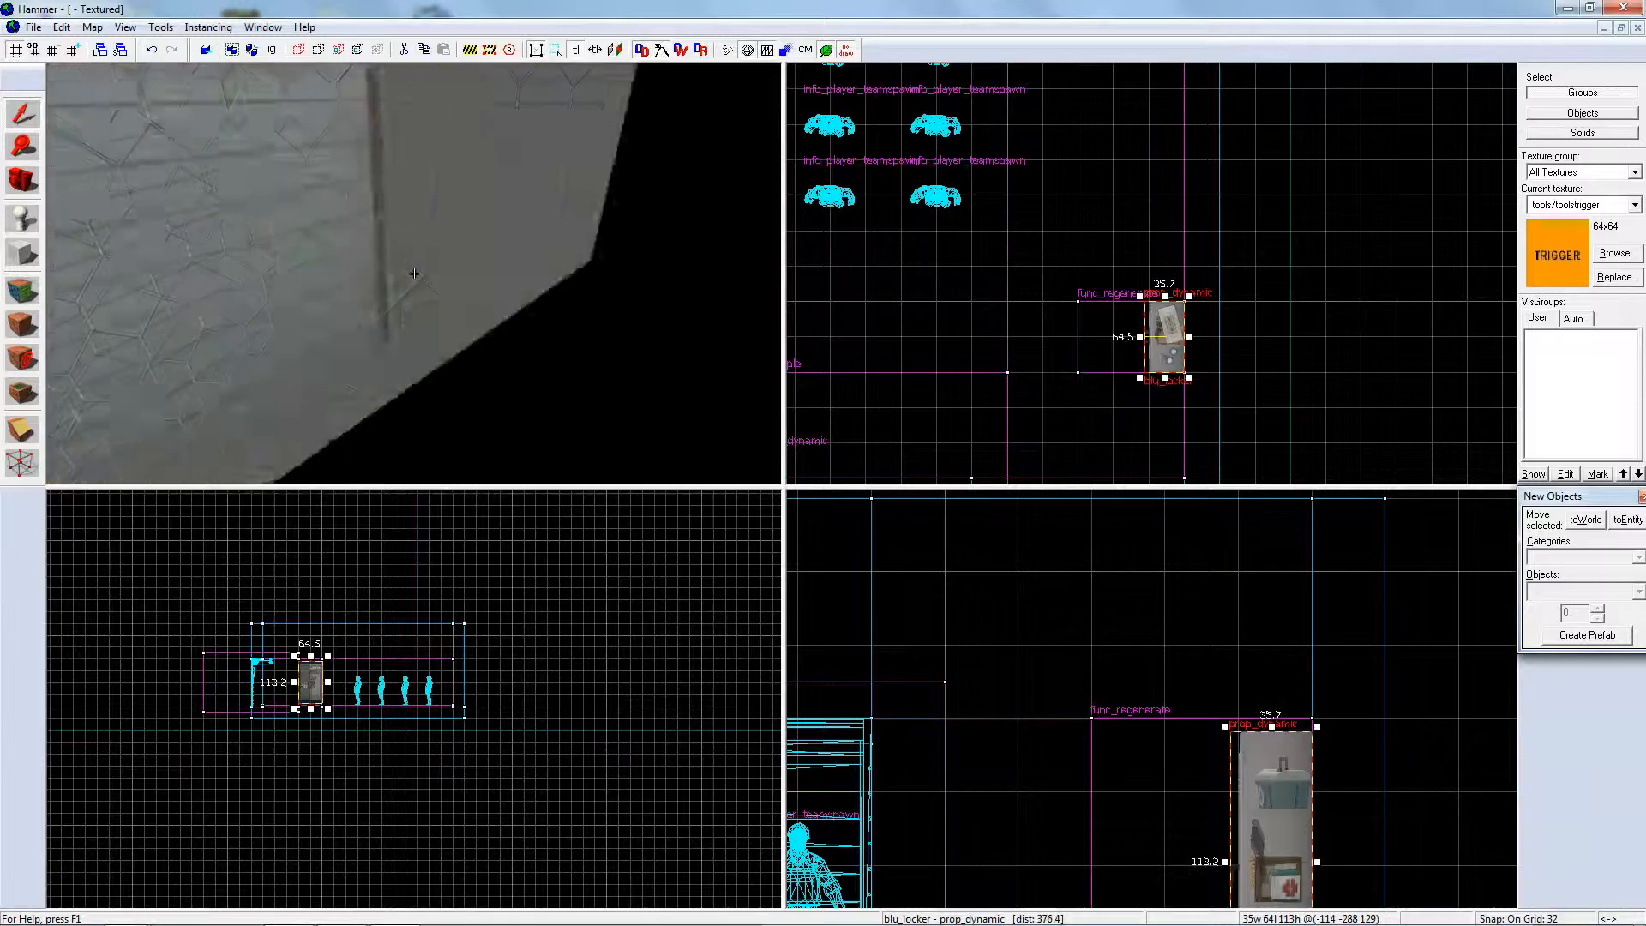
key("z")
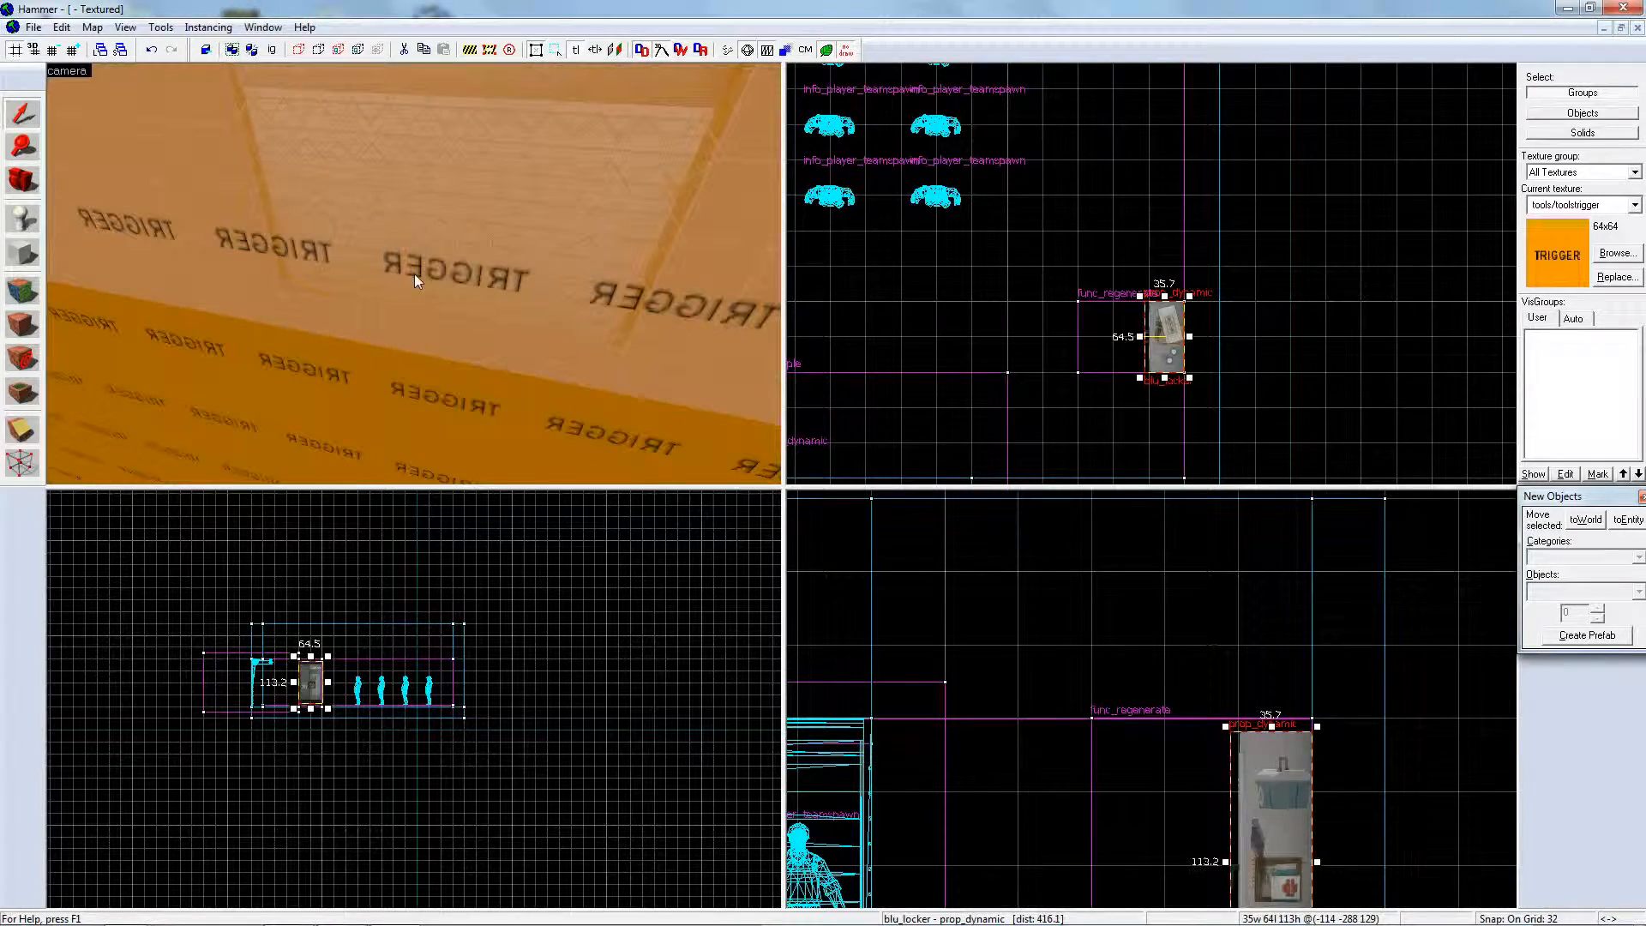
key("z")
key("w")
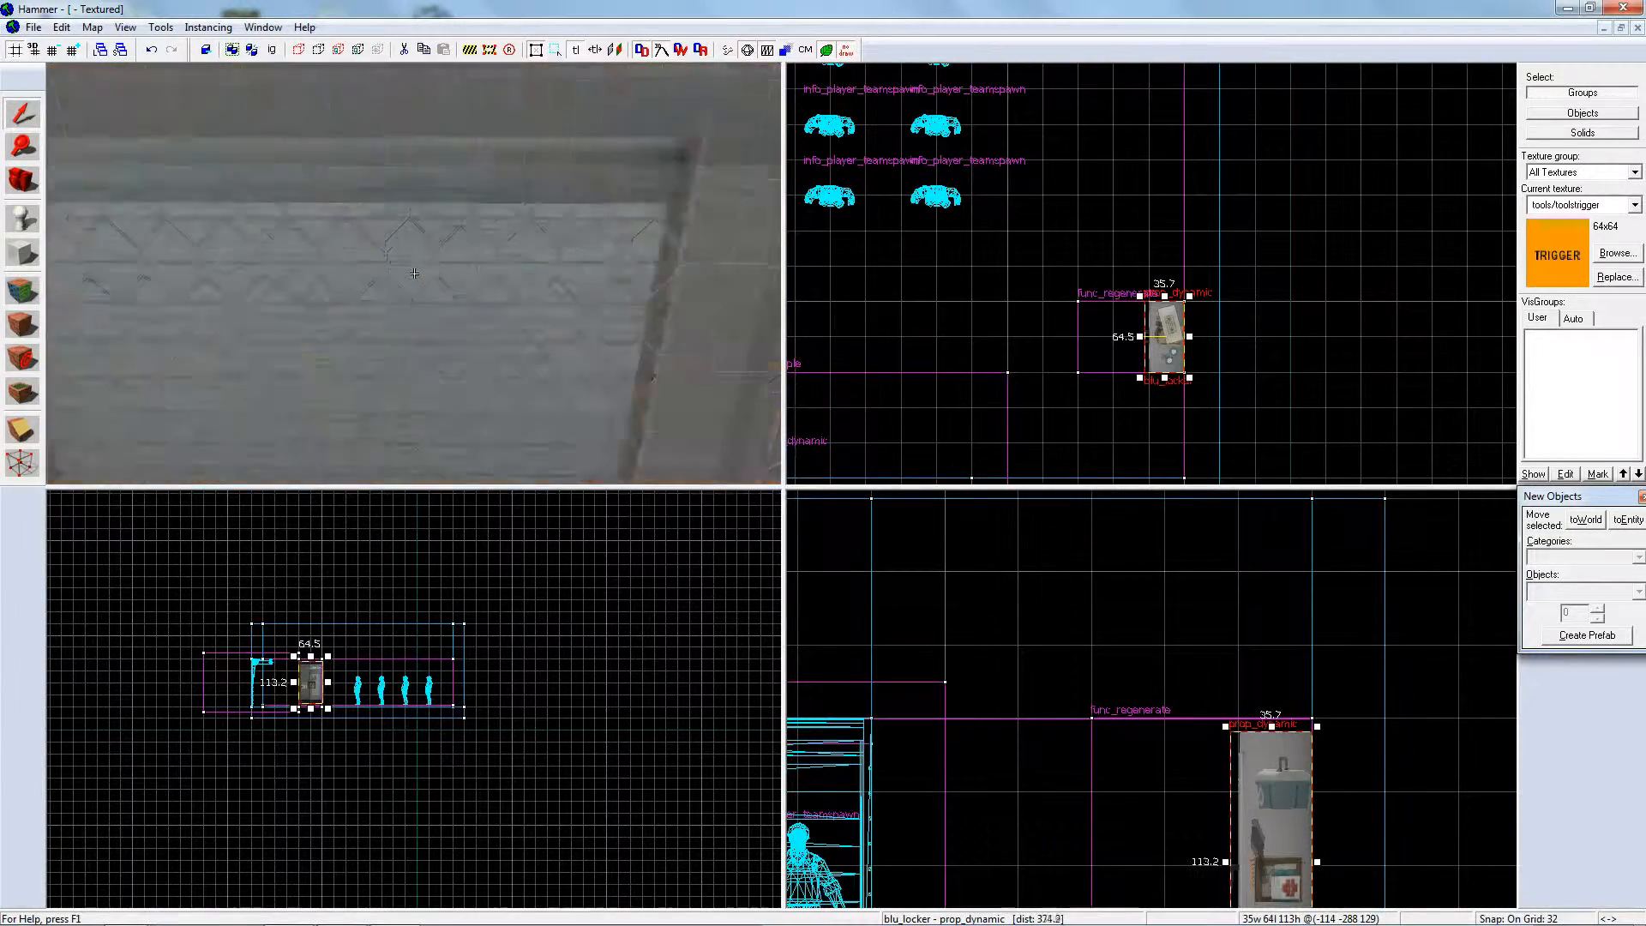
key("z")
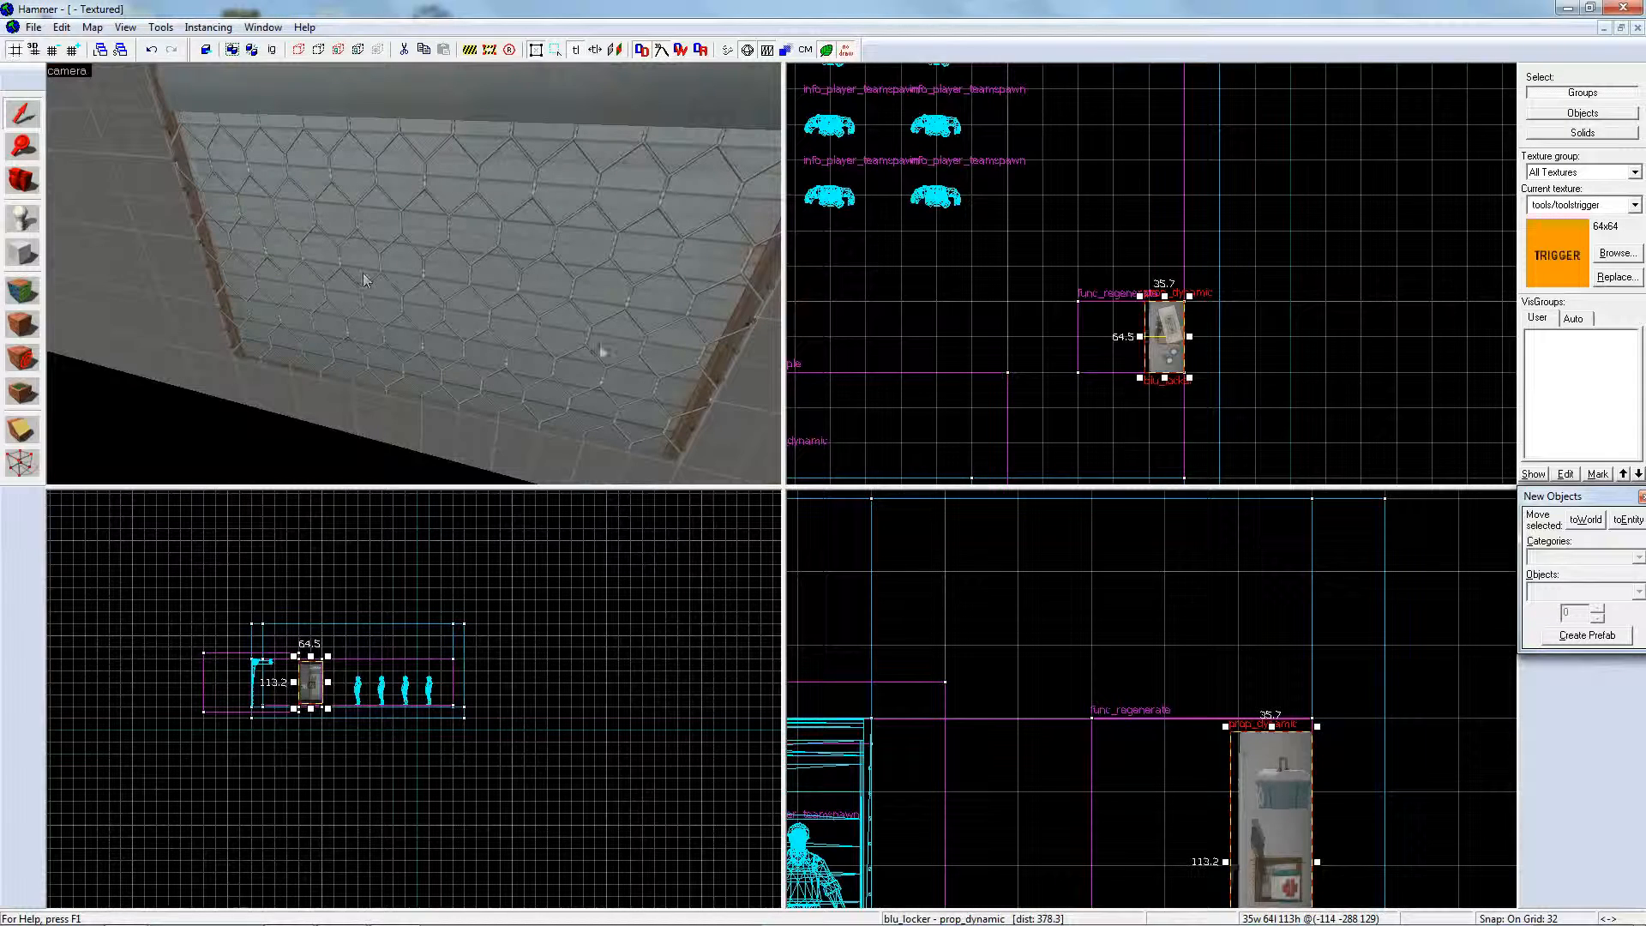
key("z")
key("w")
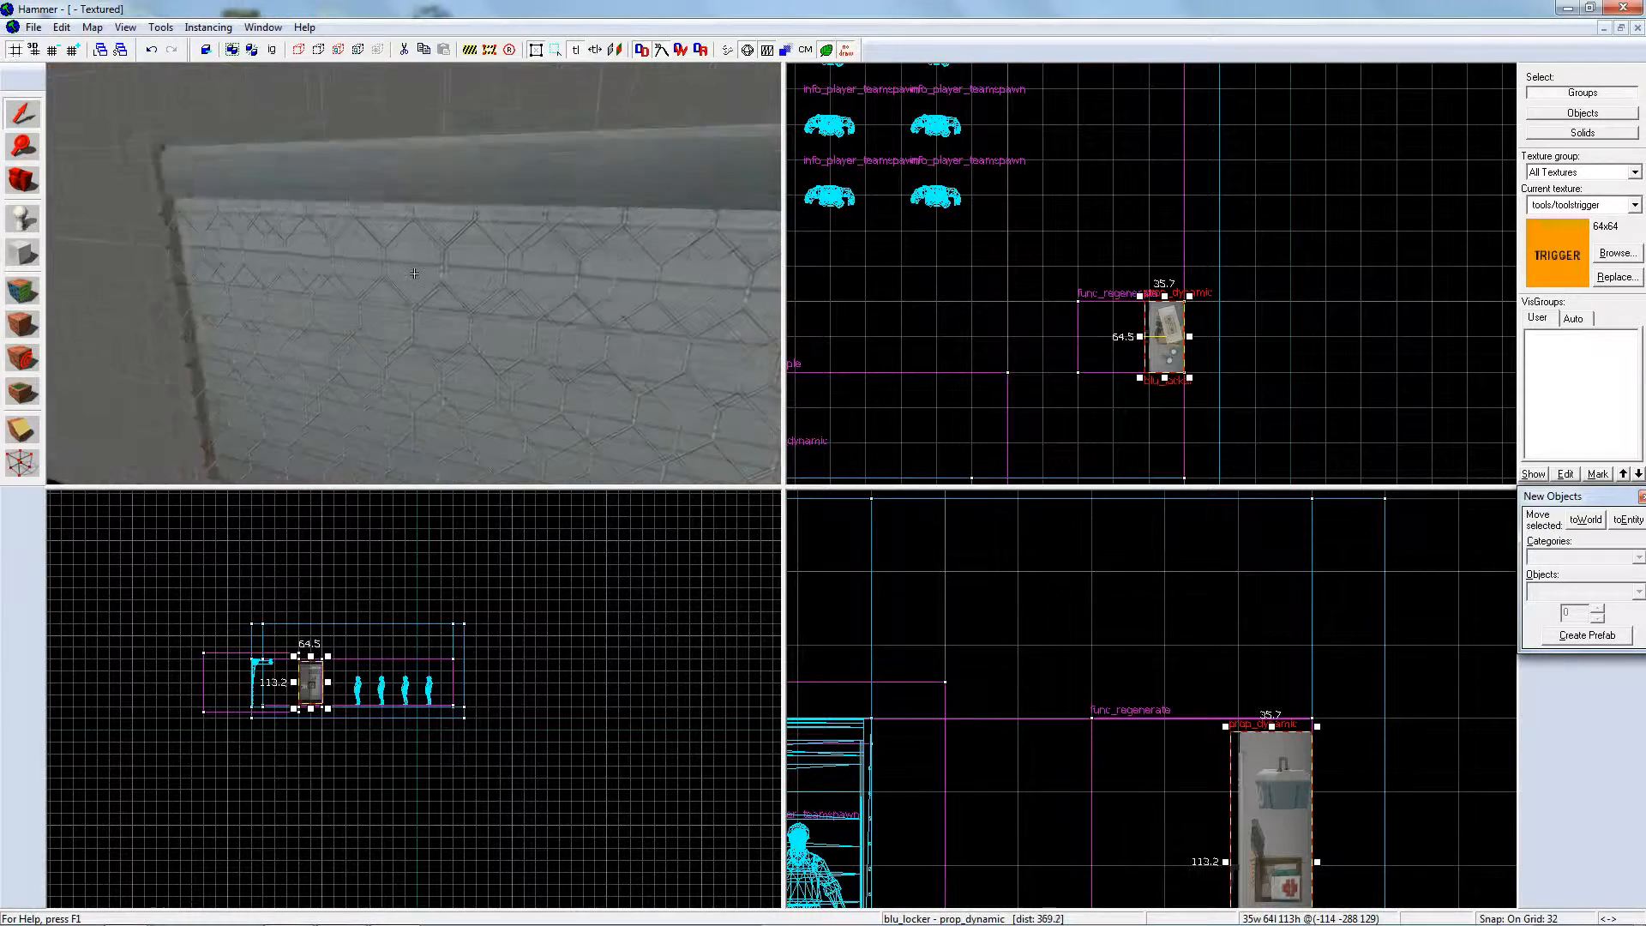
key("s")
key("z")
- Create a block brush that fills the sliding door's opening across the full thickness of the wall
scroll(867, 268, "down", 2)
middle_click_drag(1121, 411, 1153, 246)
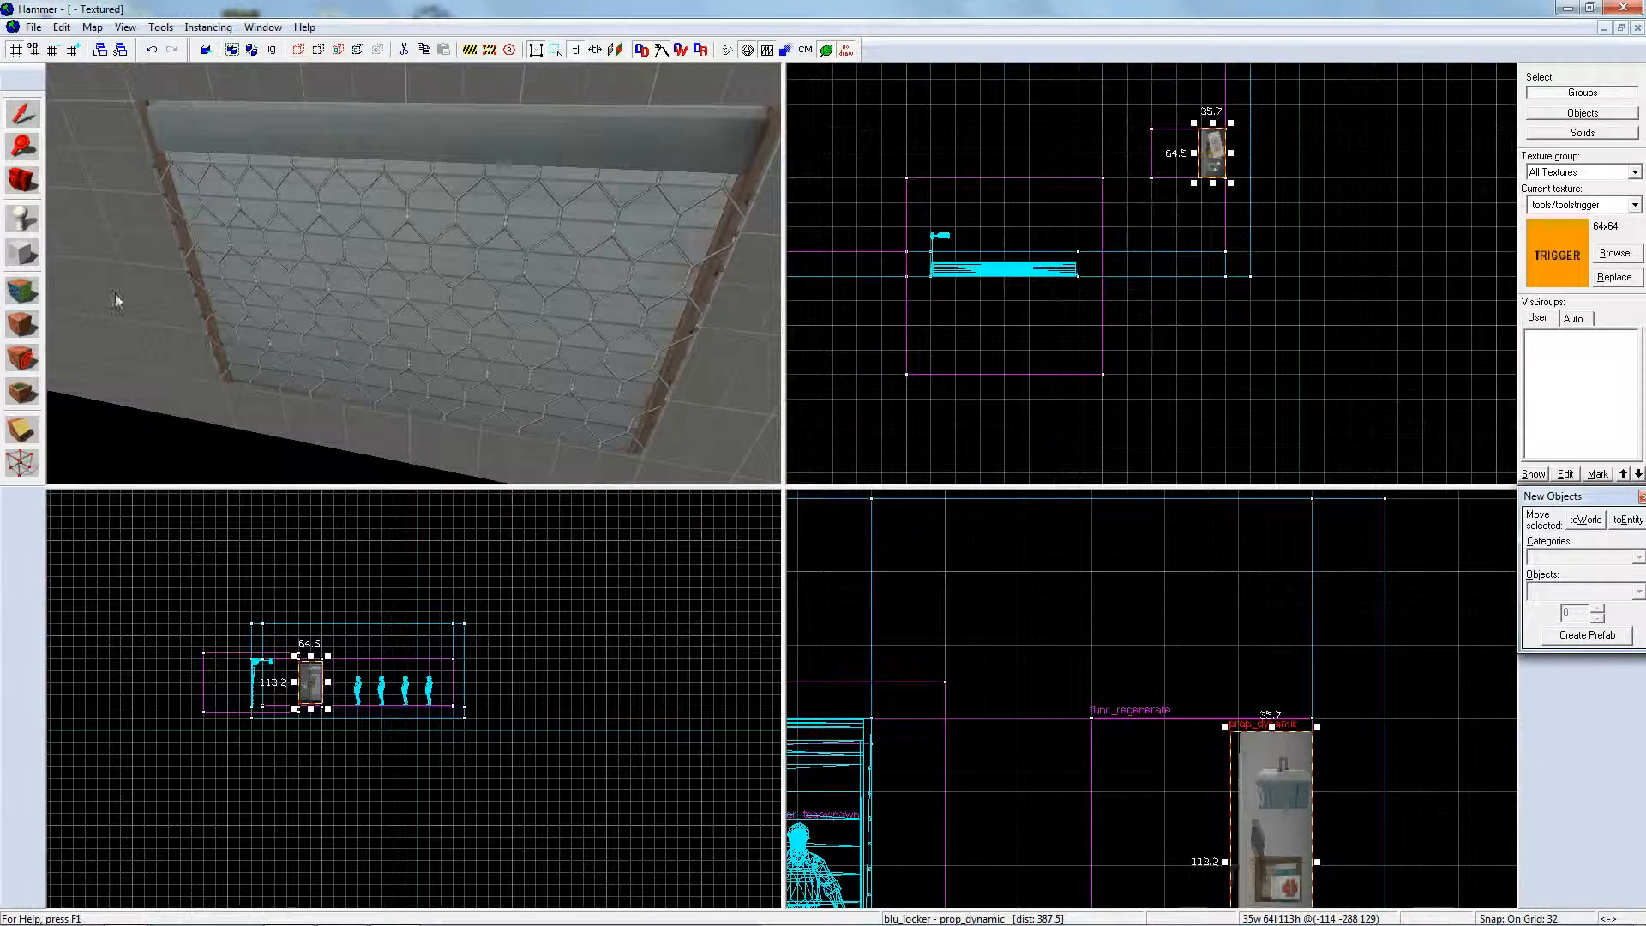
key("shift+b")
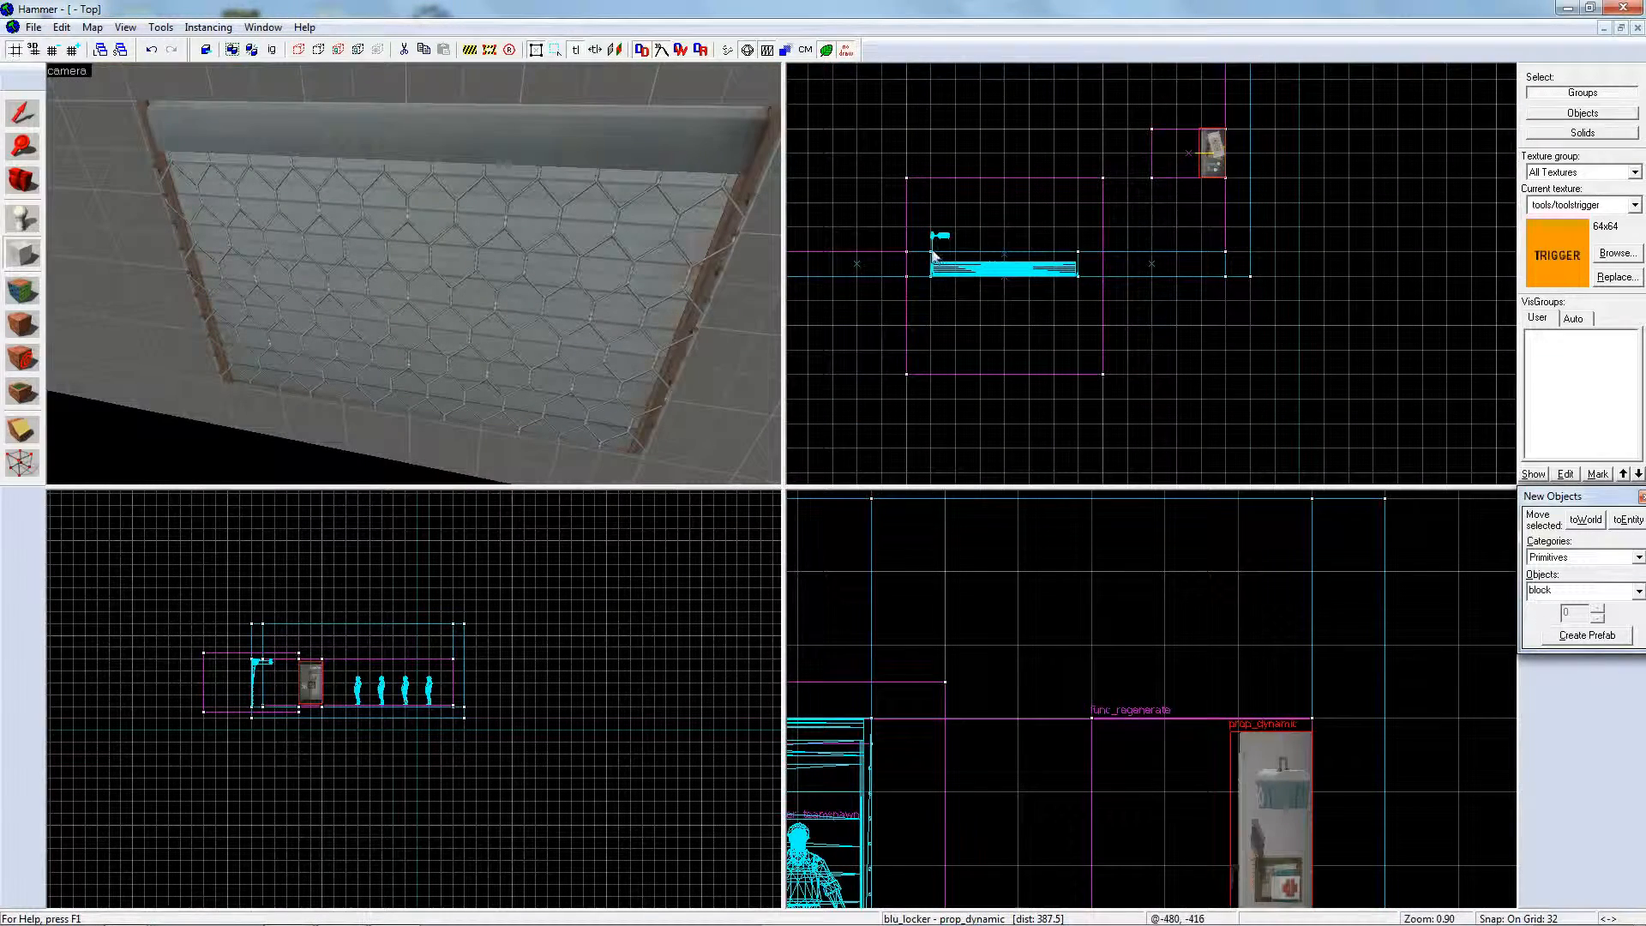
left_click_drag(934, 256, 1081, 285)
key("Return")
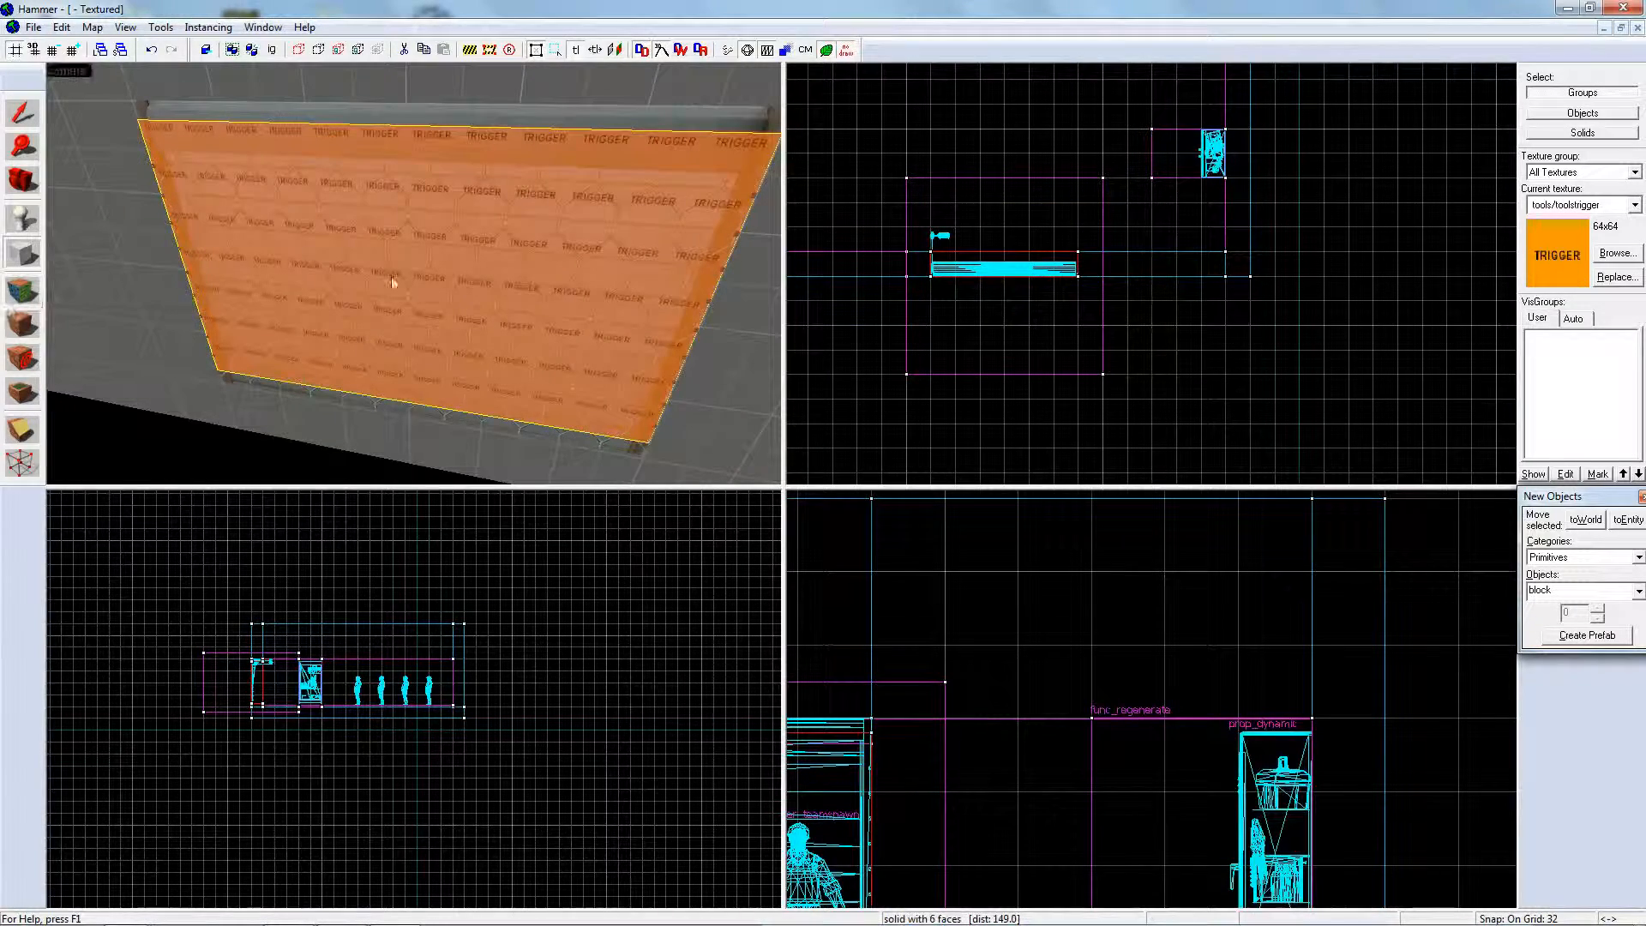
- Apply the tools/toolsnodraw texture to all faces of the new doorway brush
left_click(33, 293)
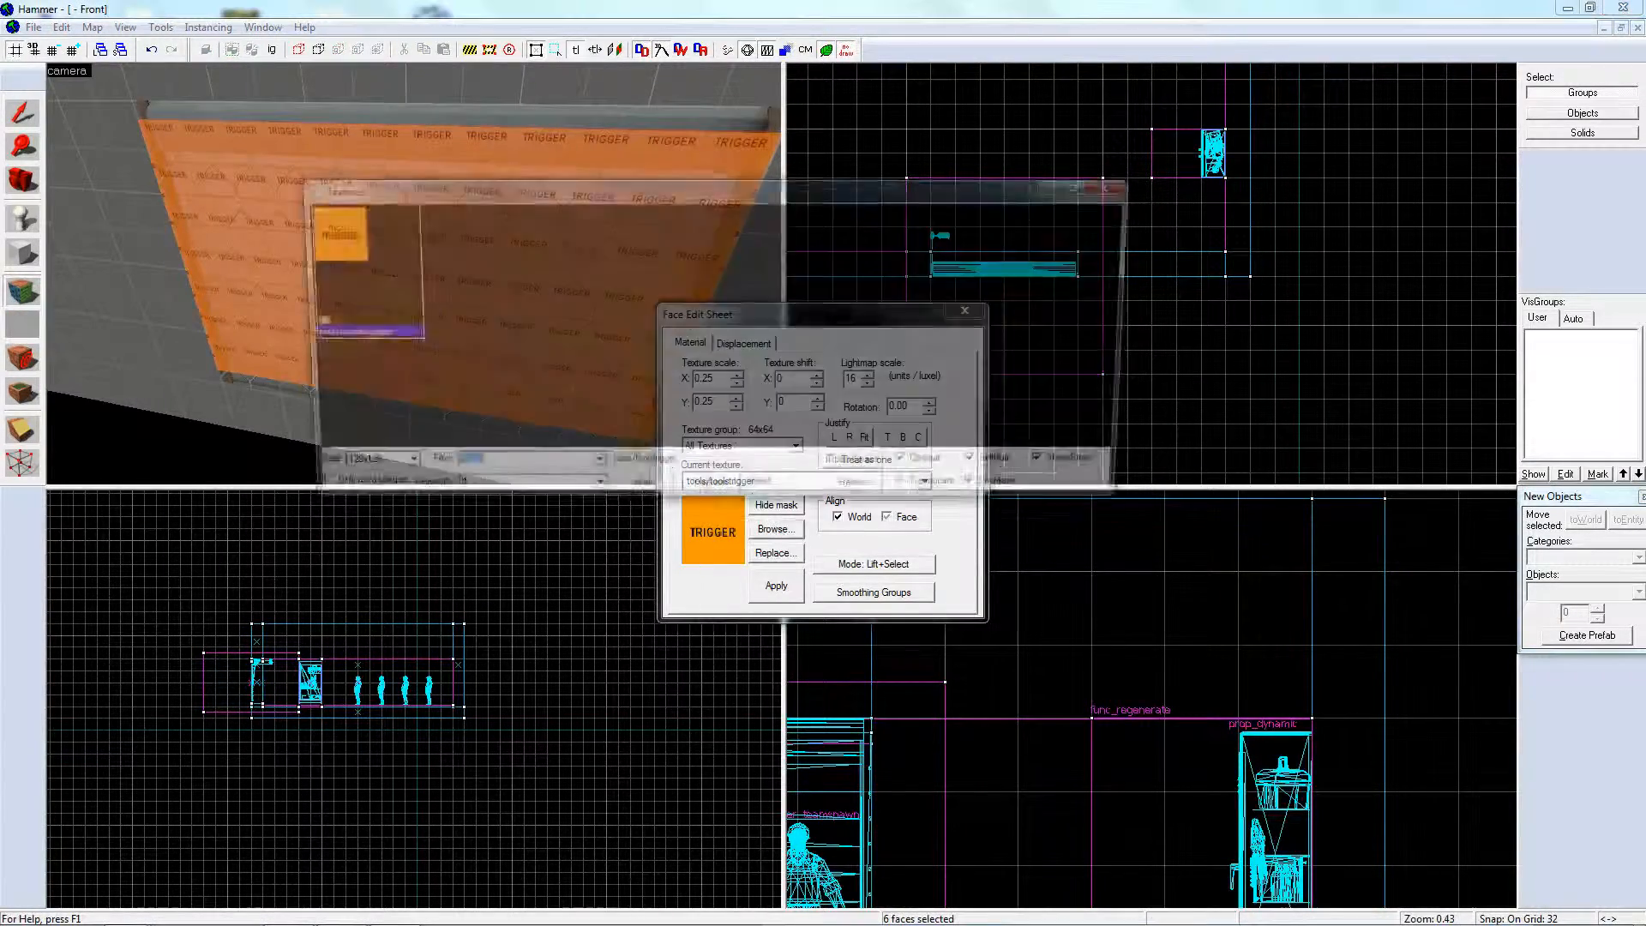
left_click(775, 529)
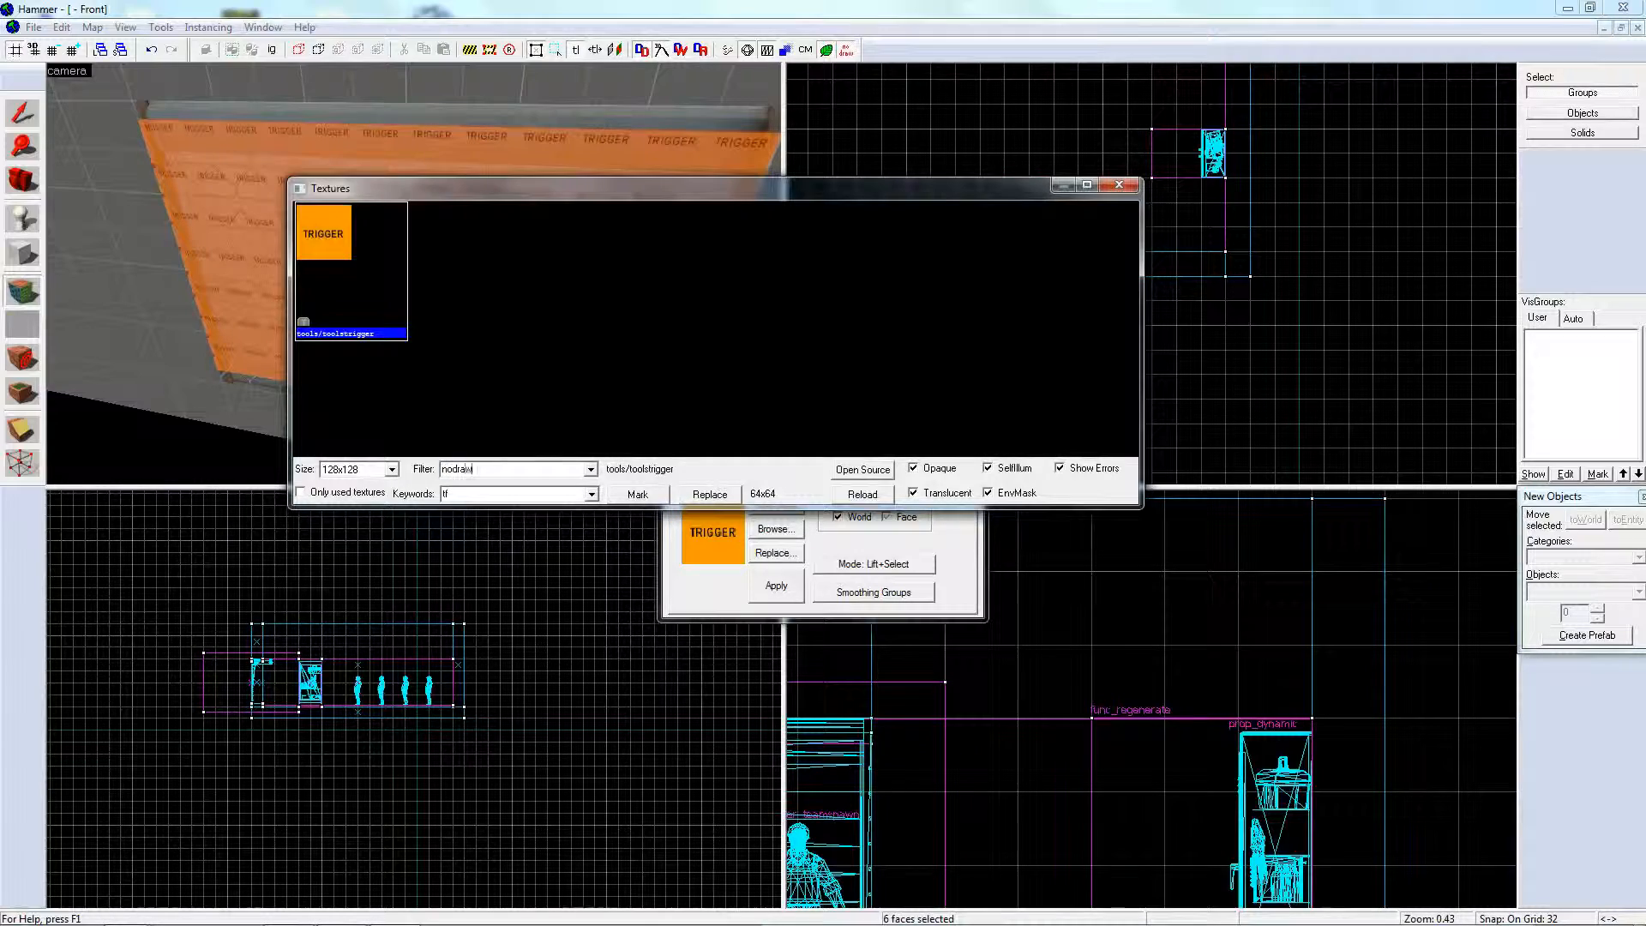
double_click(376, 296)
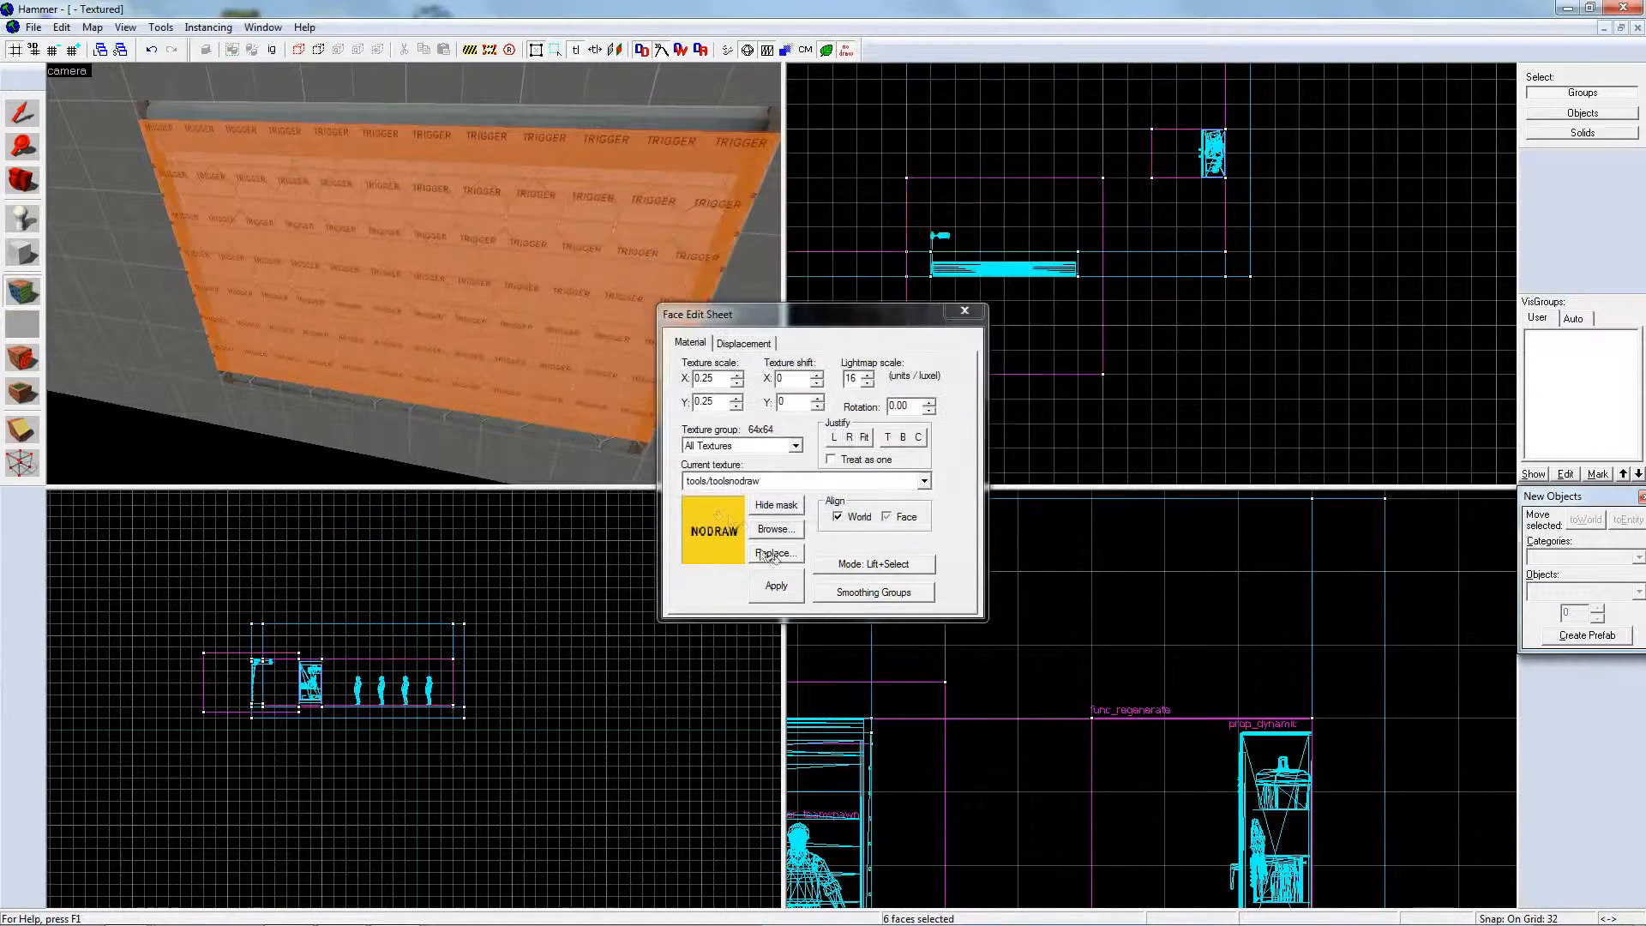
left_click(776, 586)
left_click(960, 300)
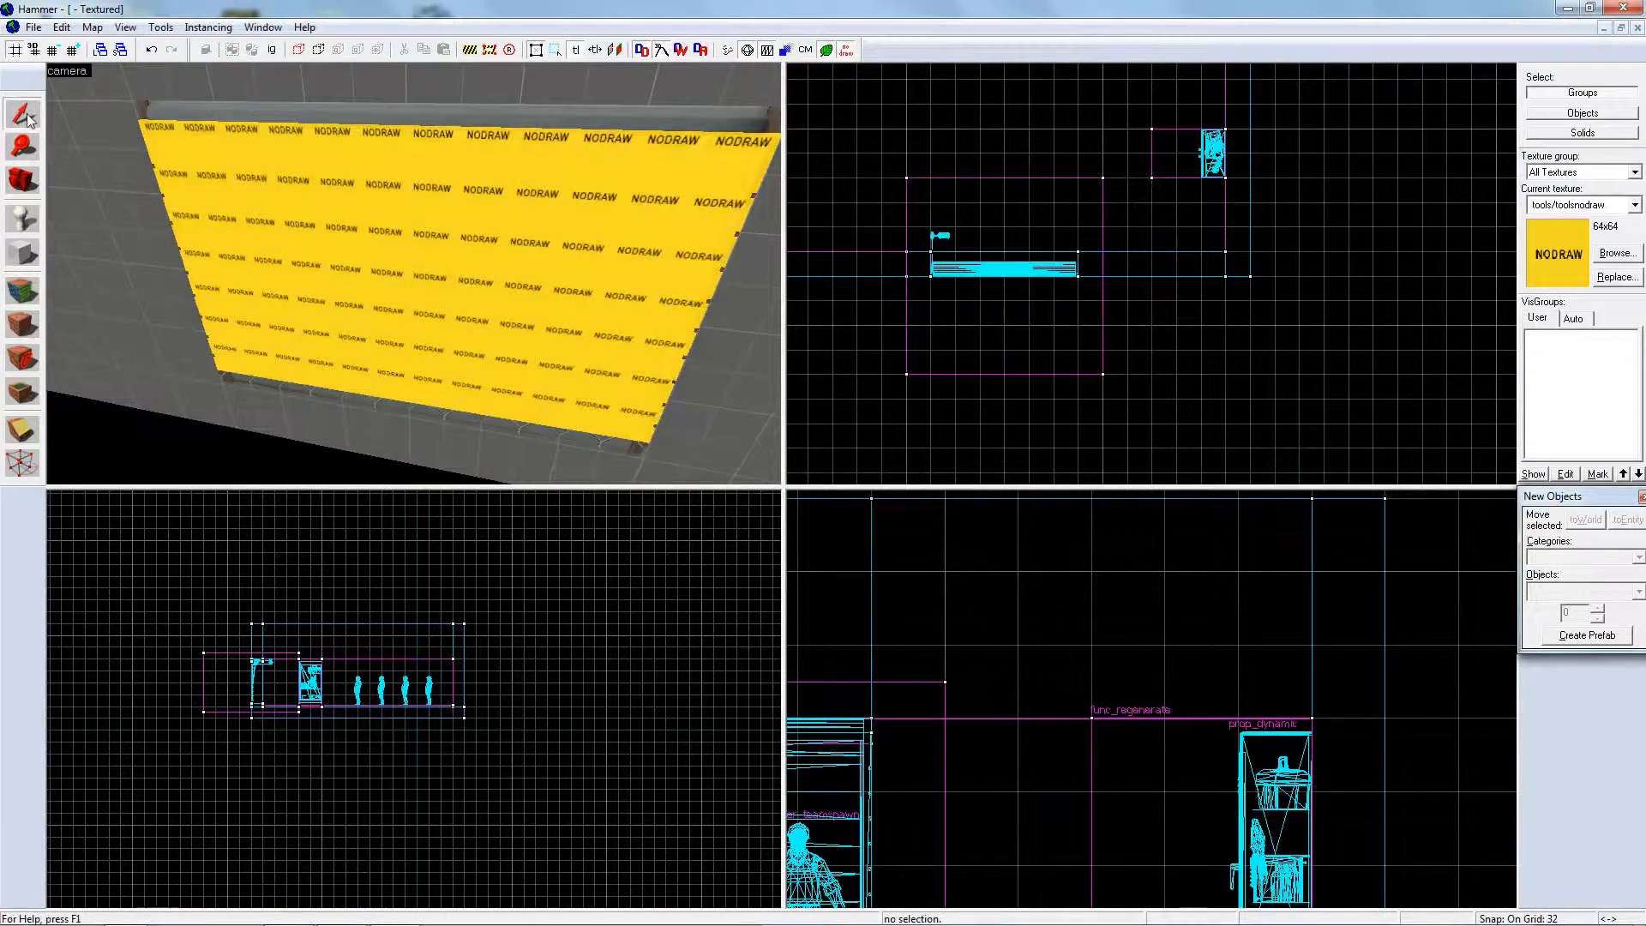
- Take the large trigger box surrounding the doorway out of view
scroll(368, 300, "down", 3)
left_click(368, 300)
key("Delete")
key("z")
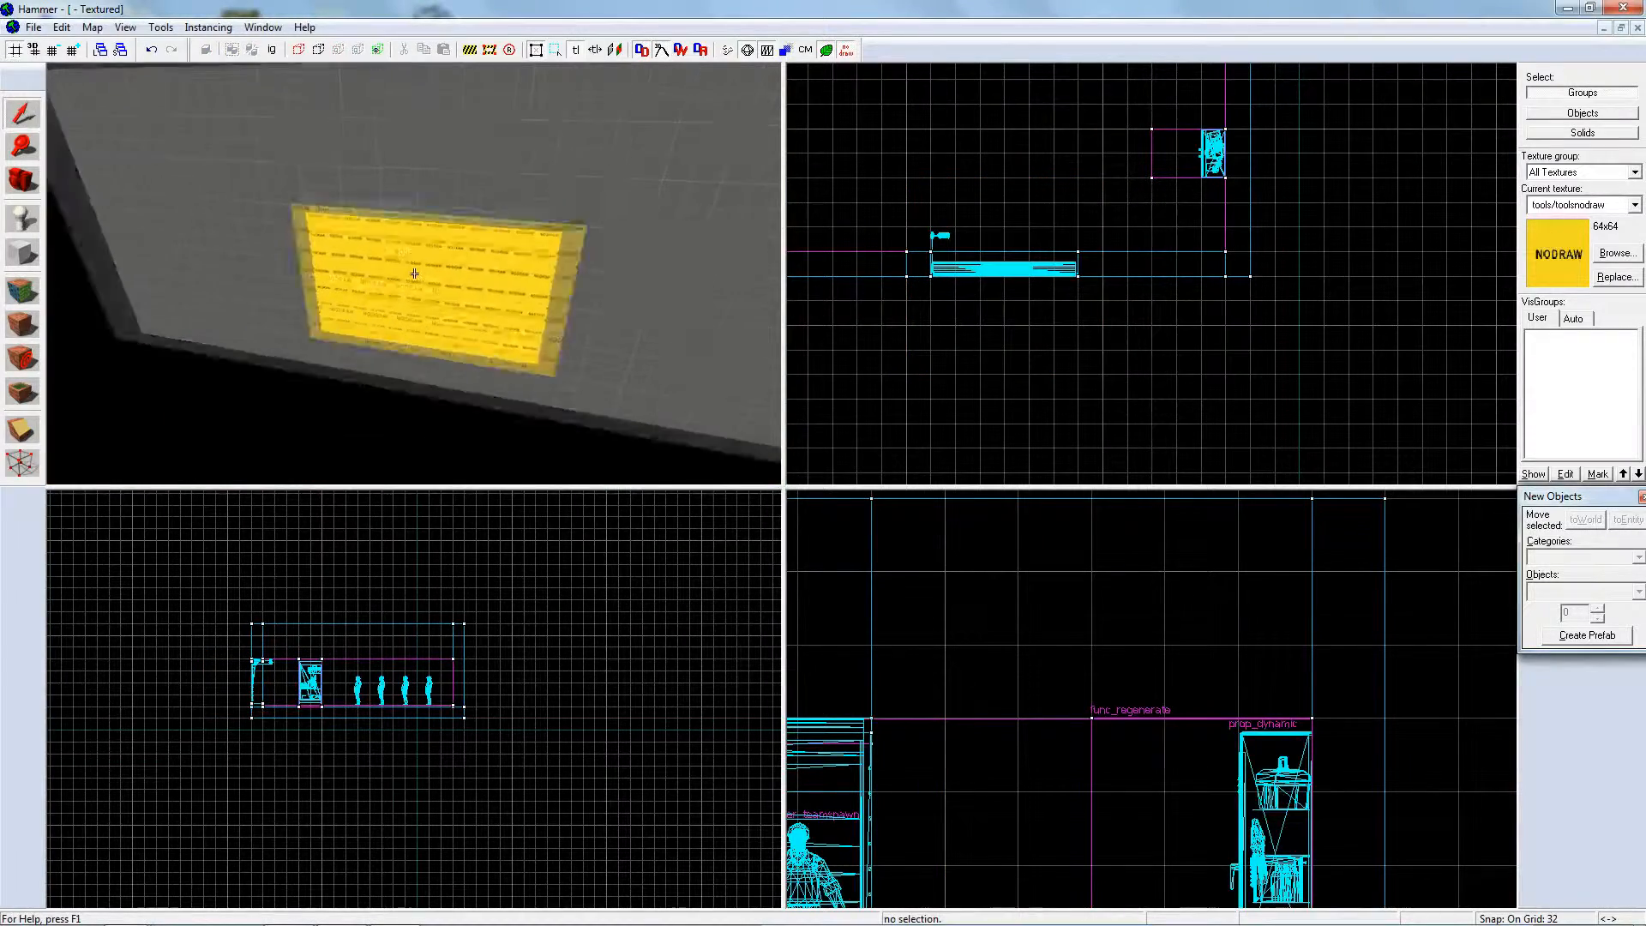
key("w")
key("z")
- Apply the overlays/no_entry texture to the outward-facing side of the doorway brush
left_click(23, 291)
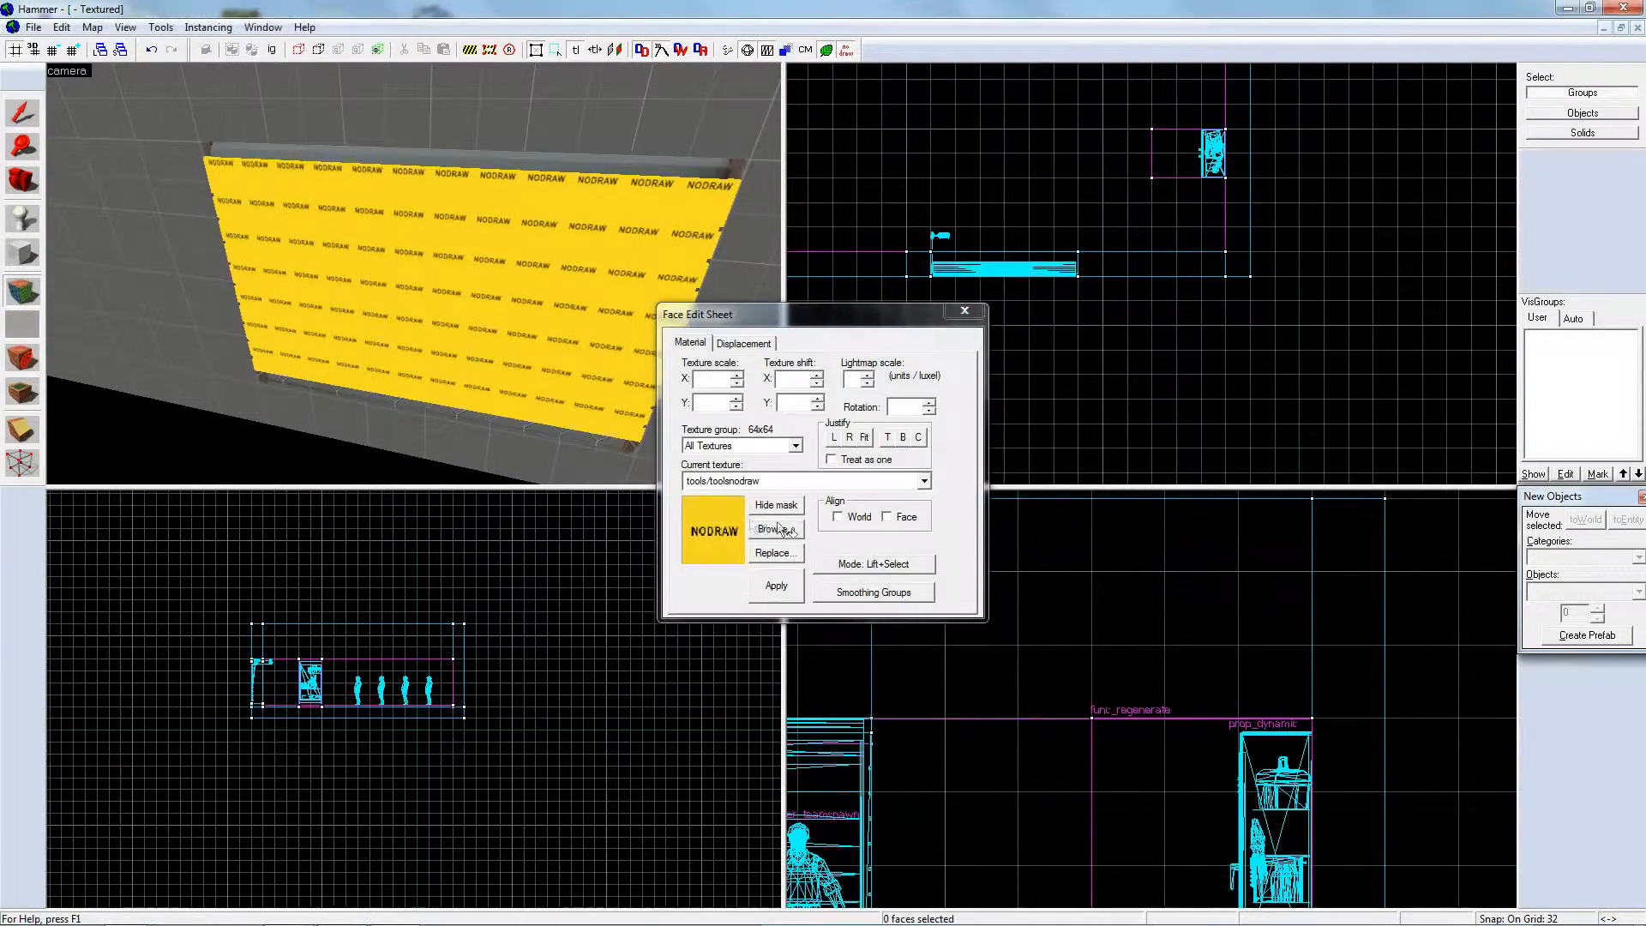
left_click(776, 529)
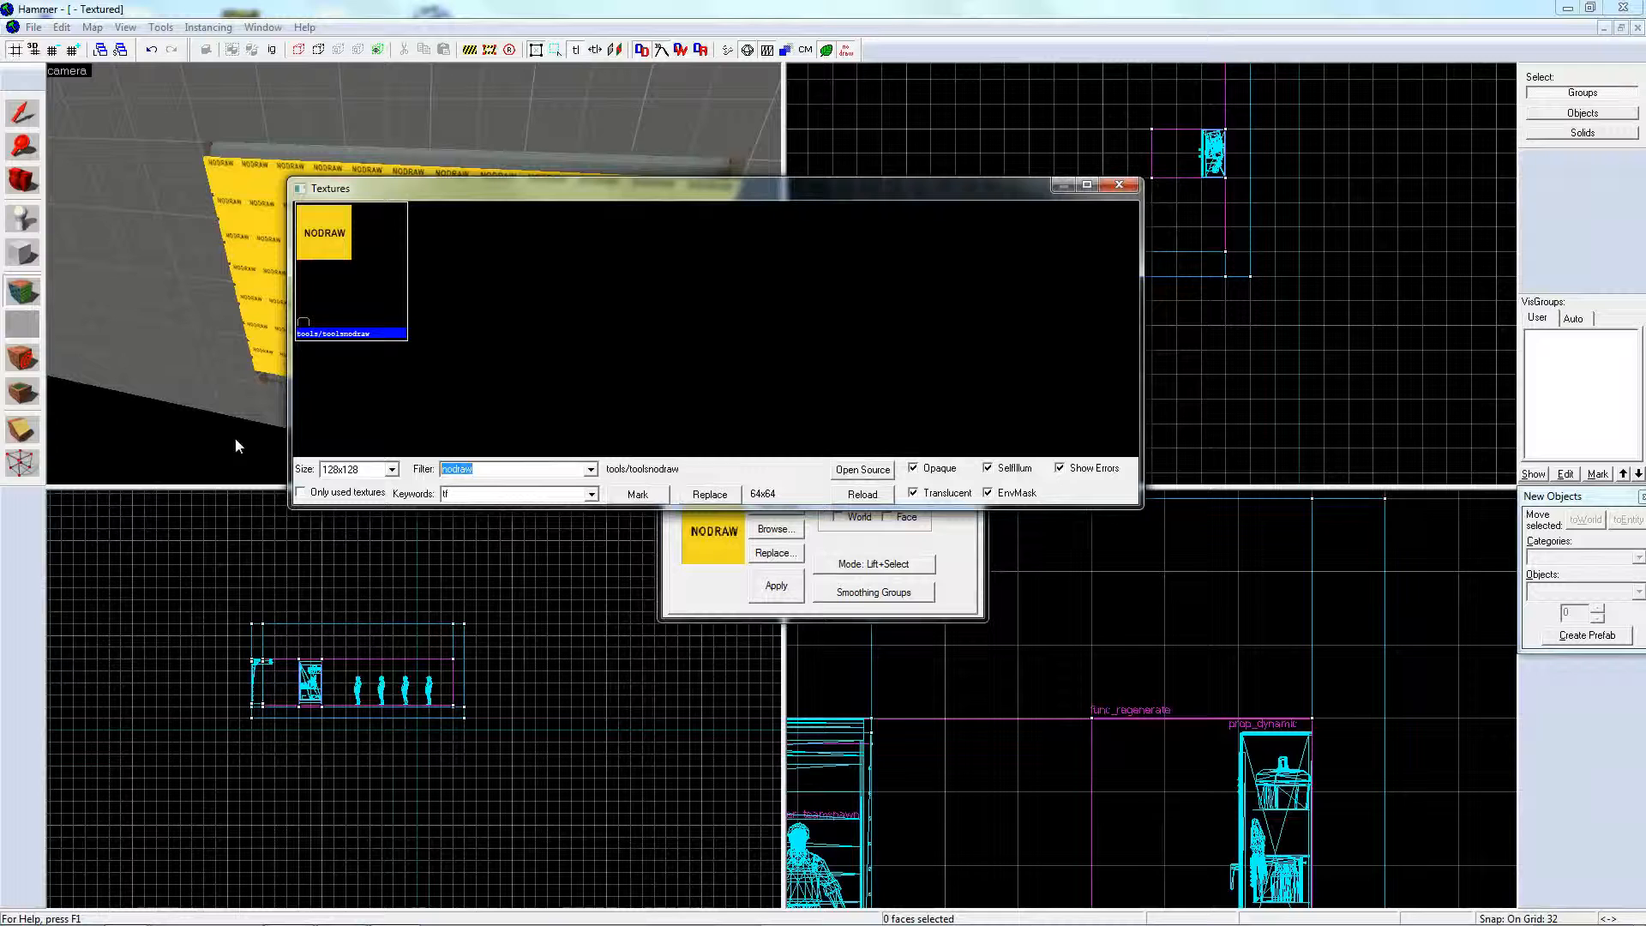
type("no_entry")
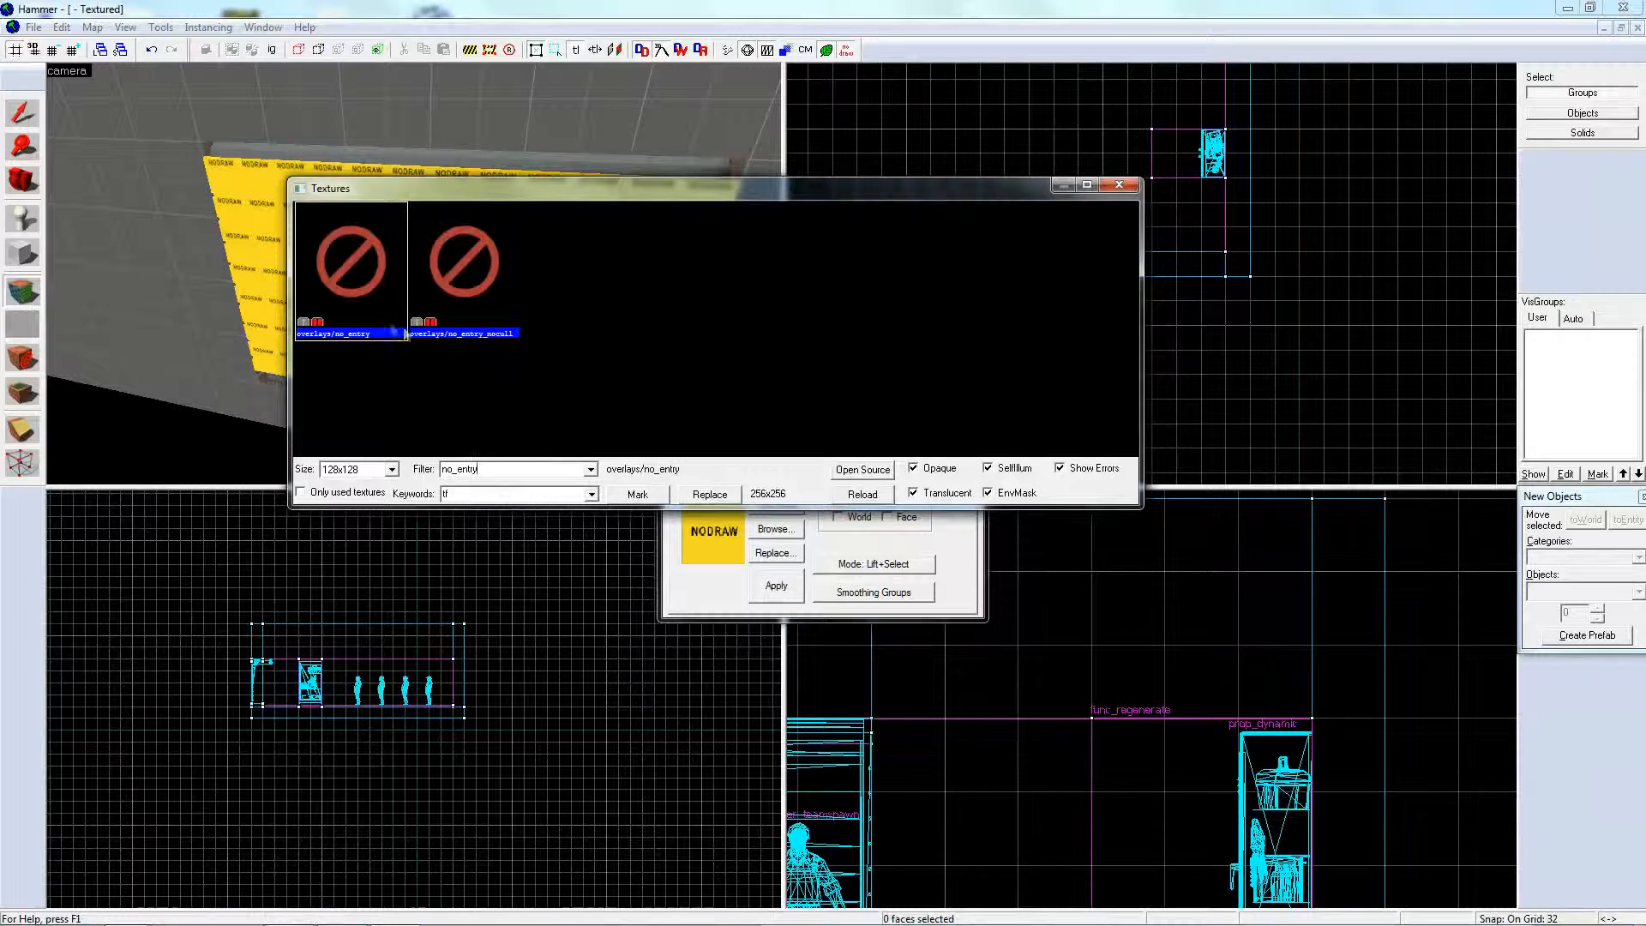
double_click(362, 305)
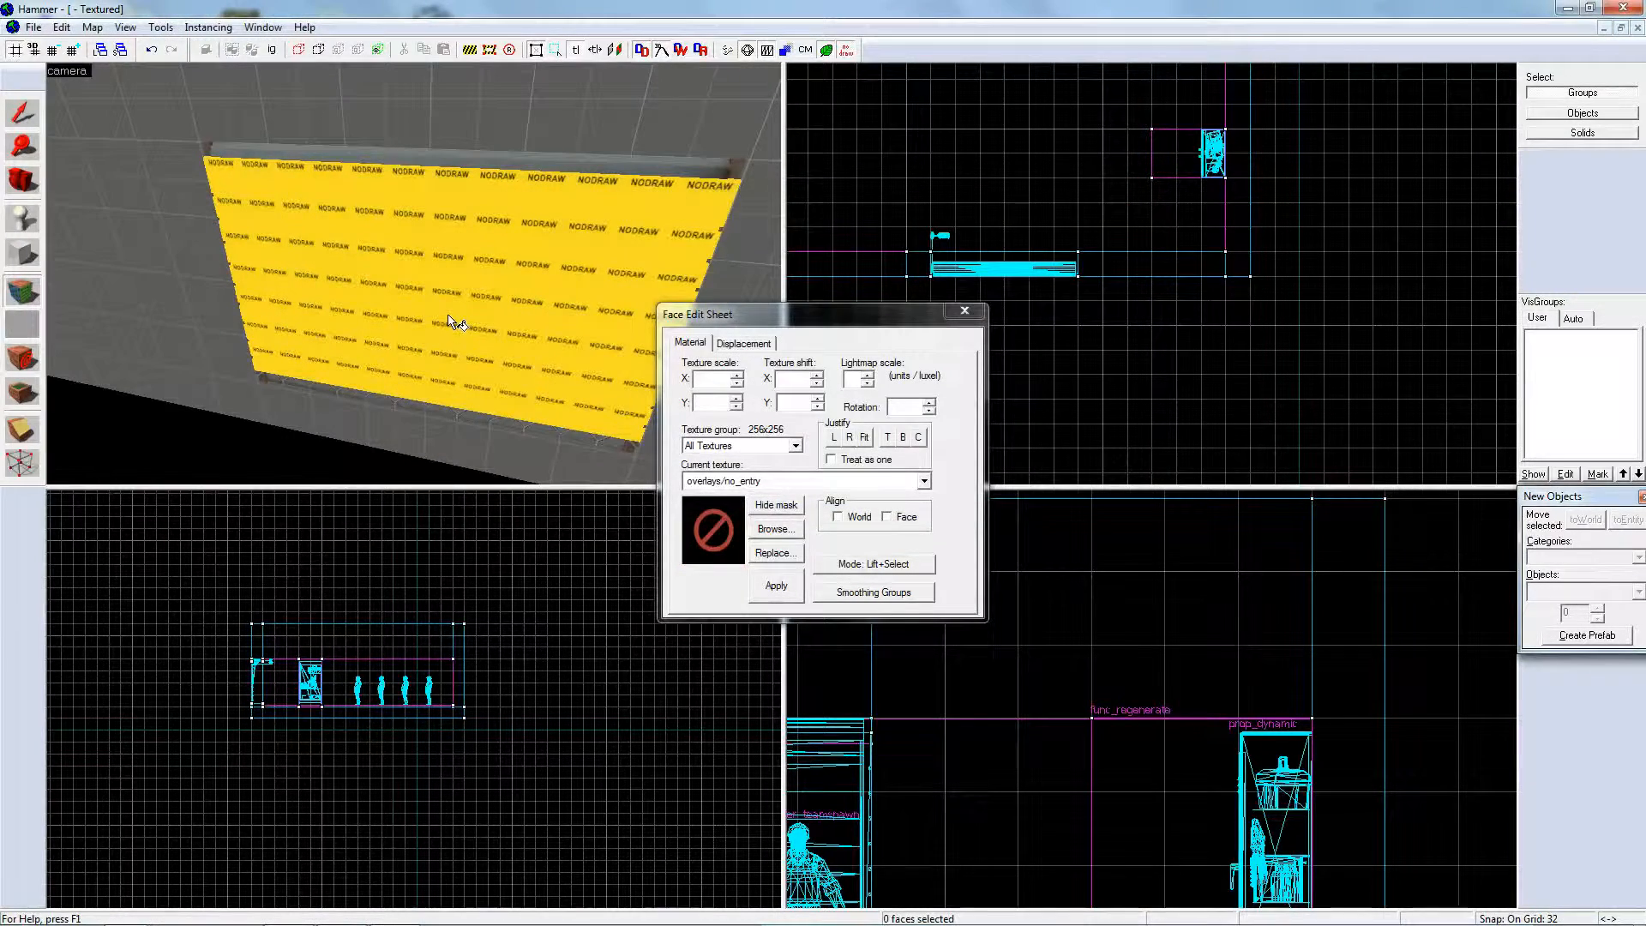
right_click(449, 319)
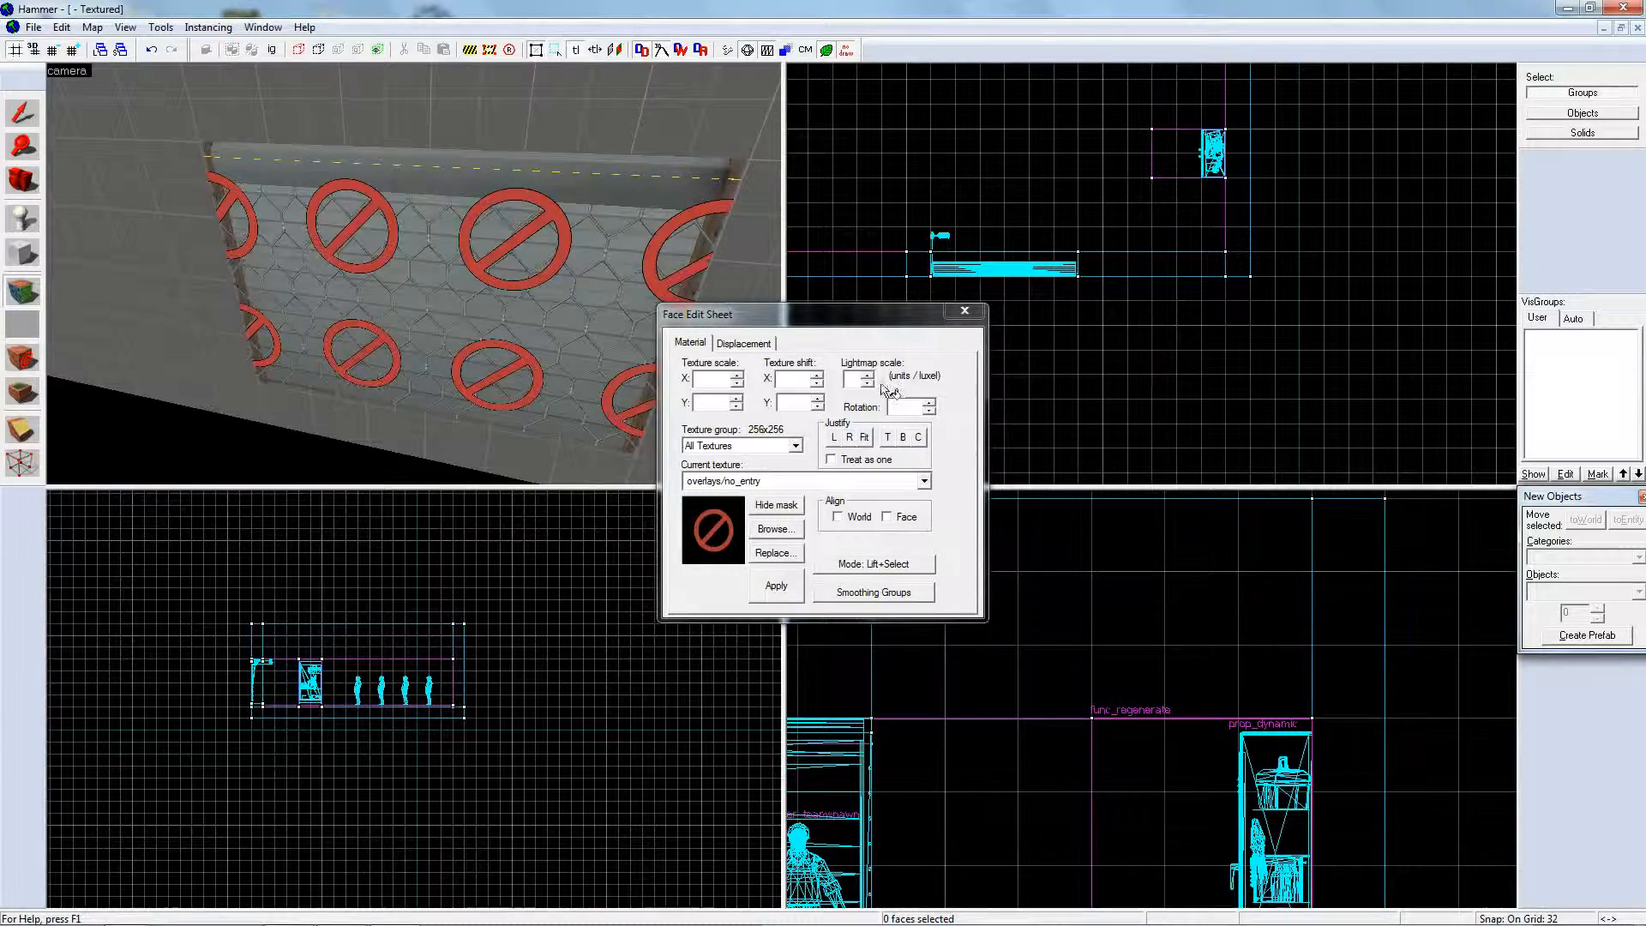
left_click(964, 310)
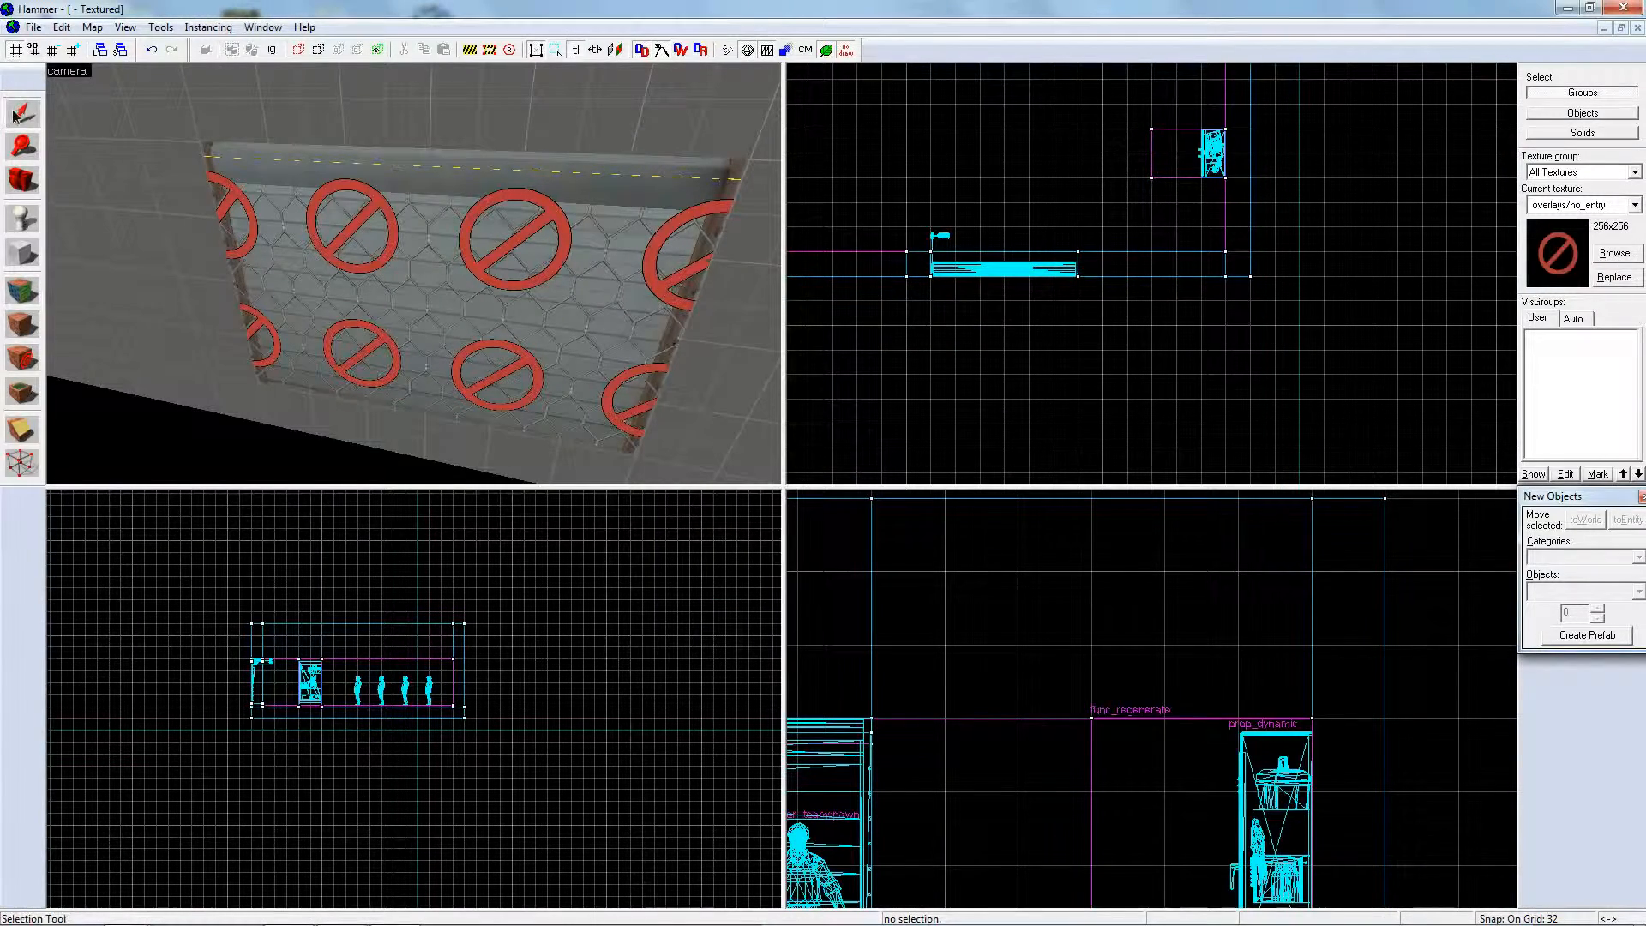
- Inspect the doorway brush from outside and inside the spawn room
key("z")
key("w")
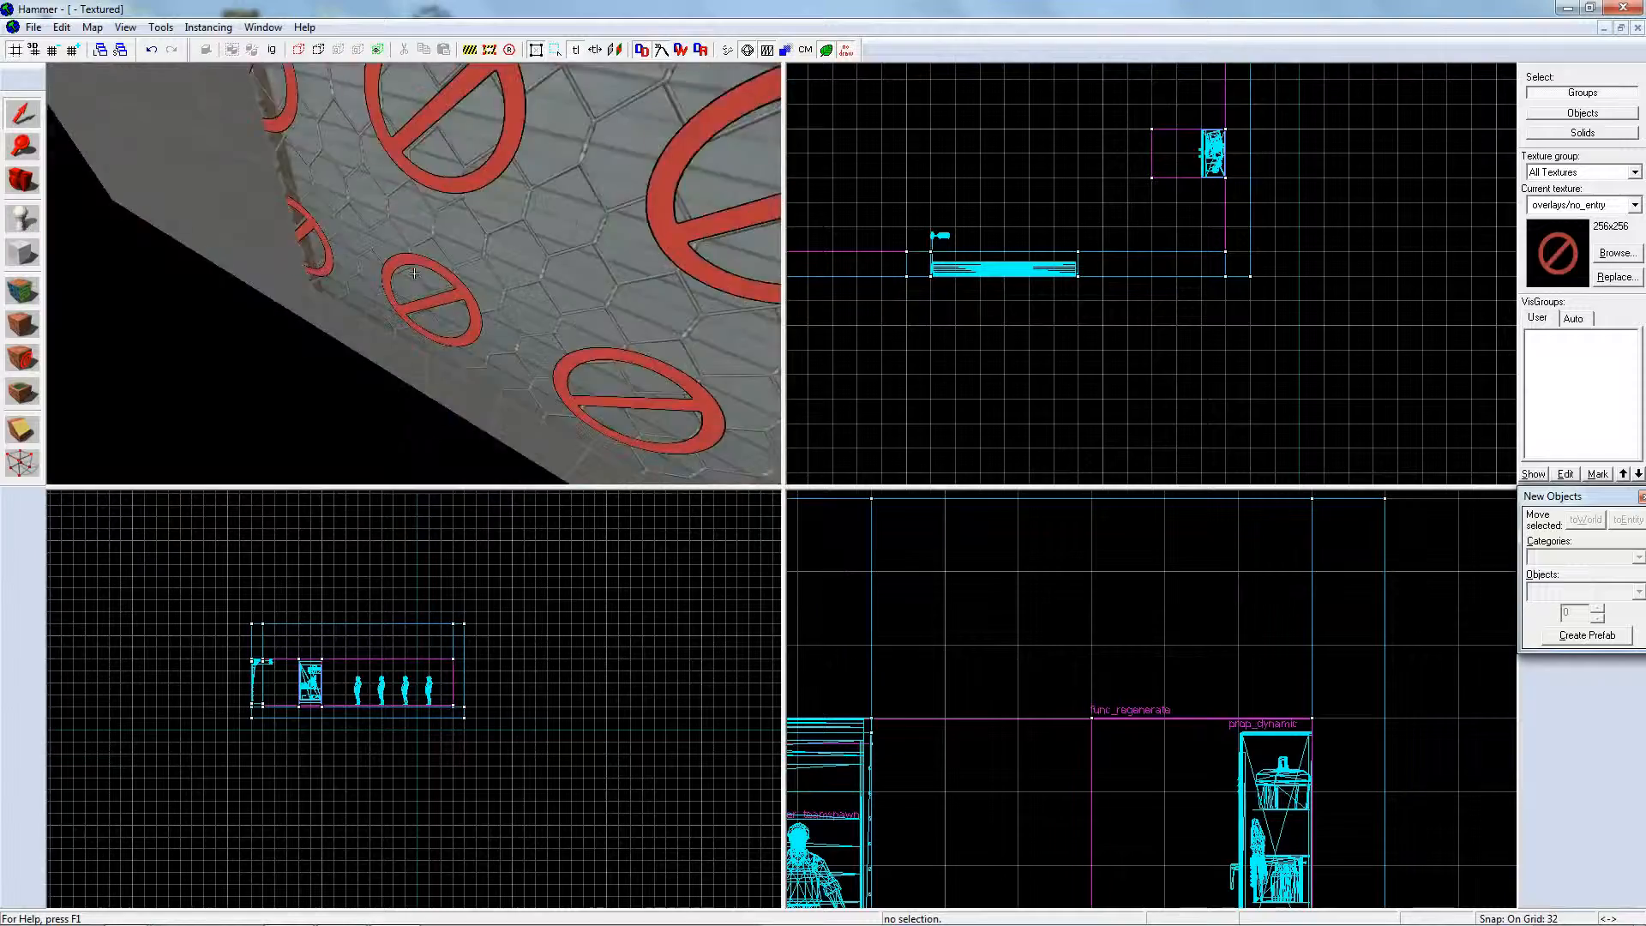
key("s")
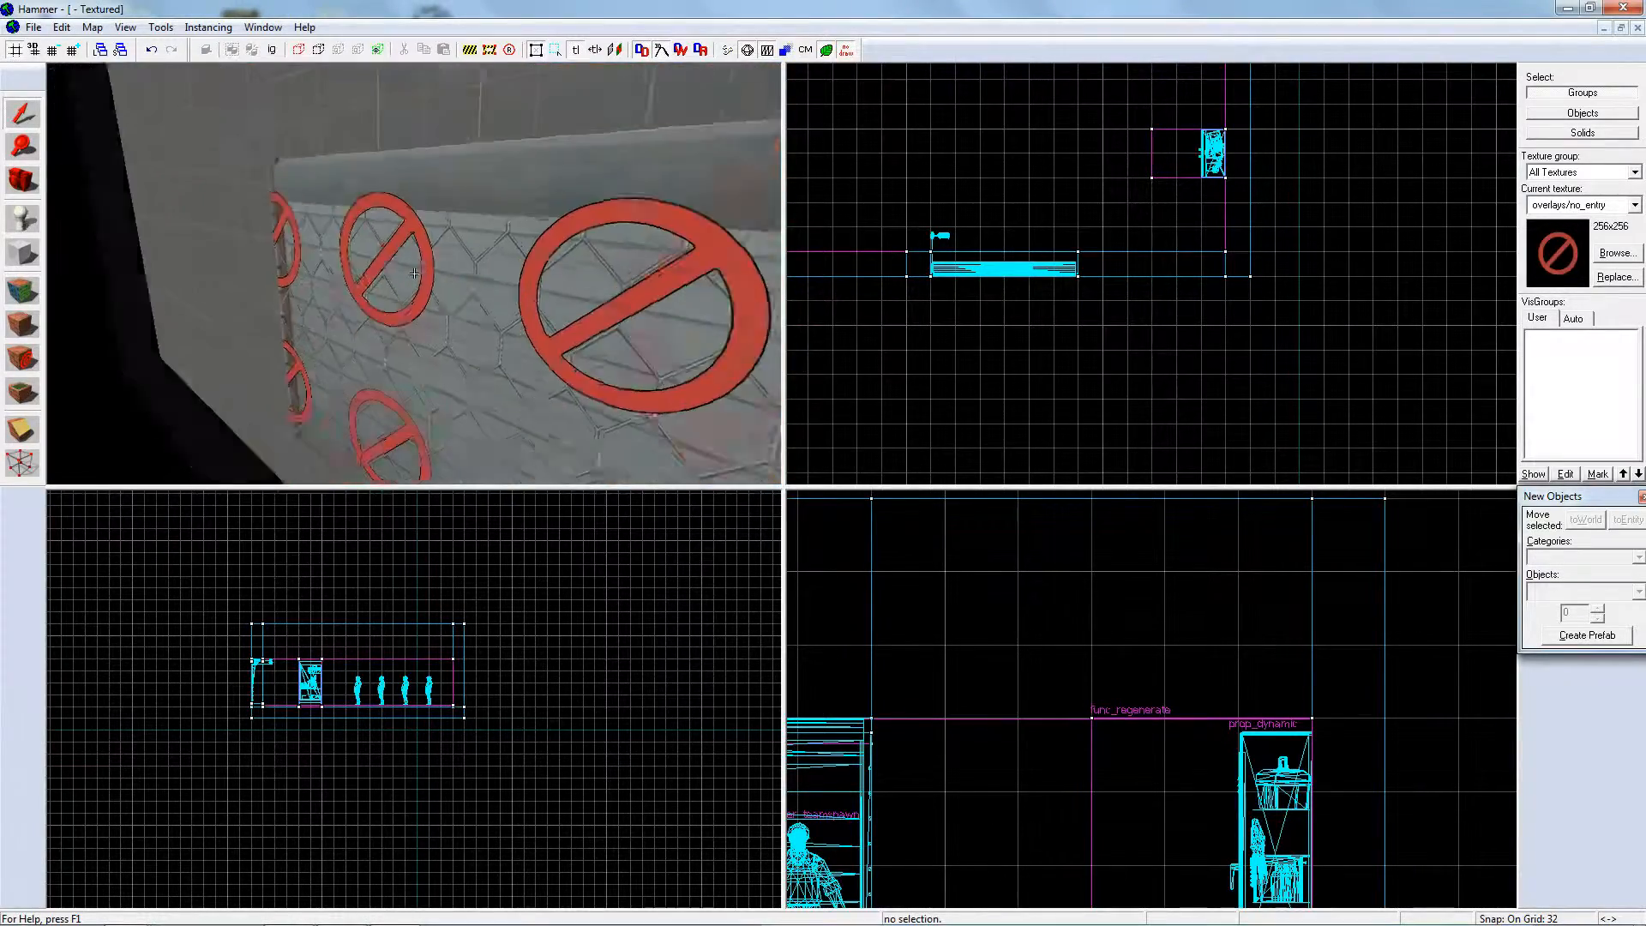
key("s")
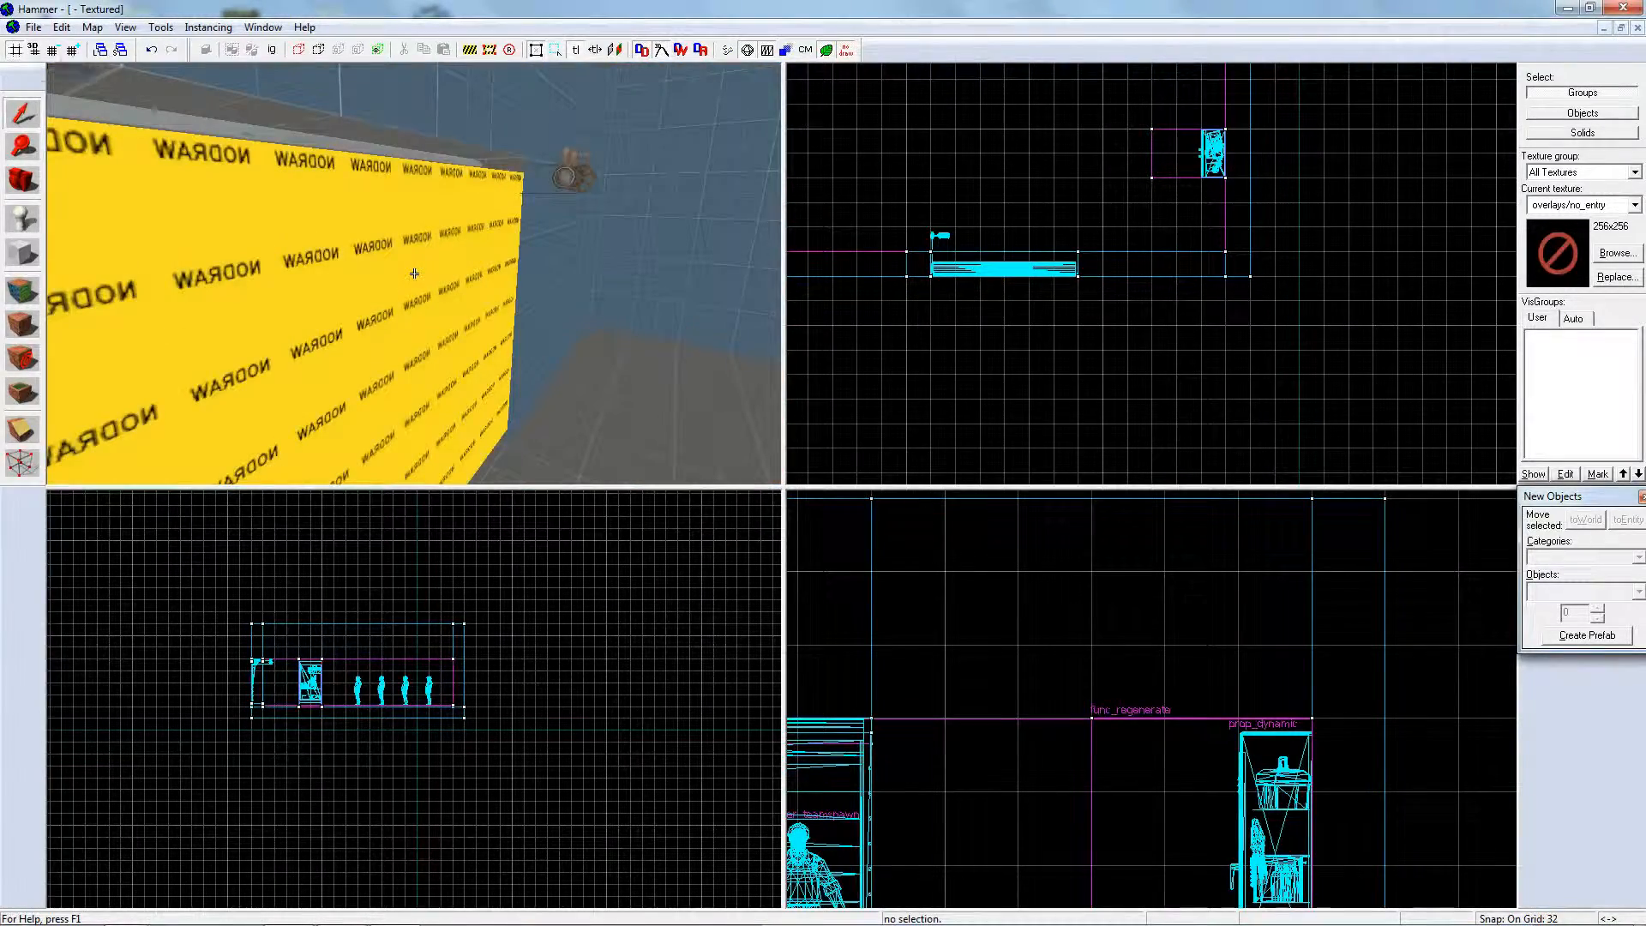
key("a")
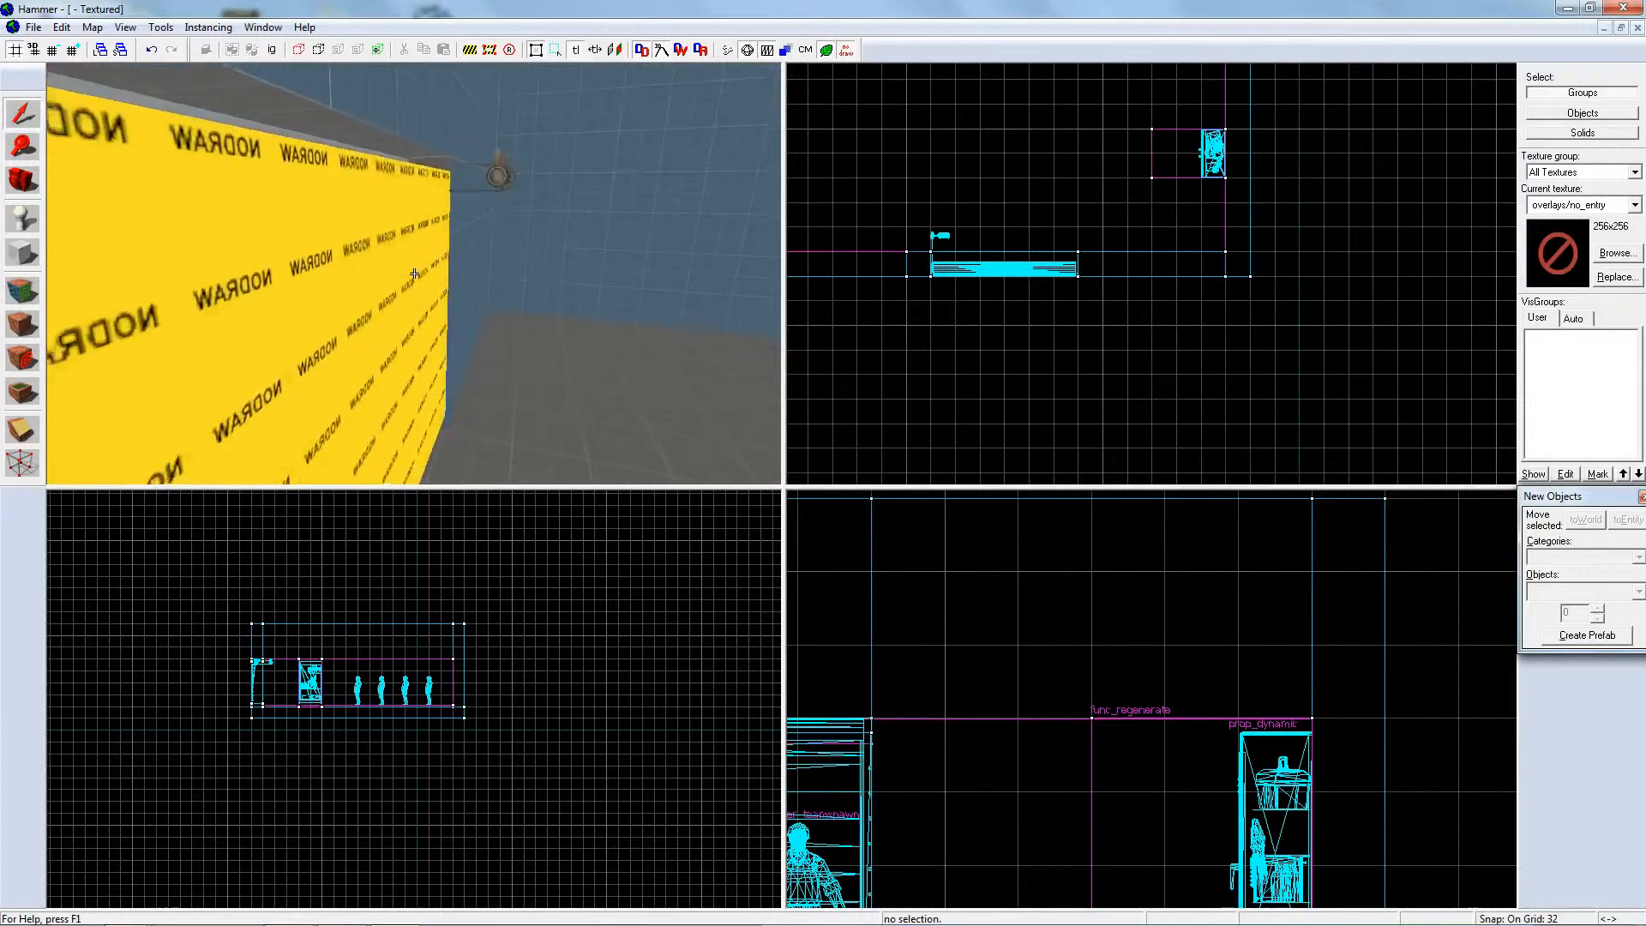
- Move the blue resupply locker prop down onto the floor and back toward the wall behind it
key("d")
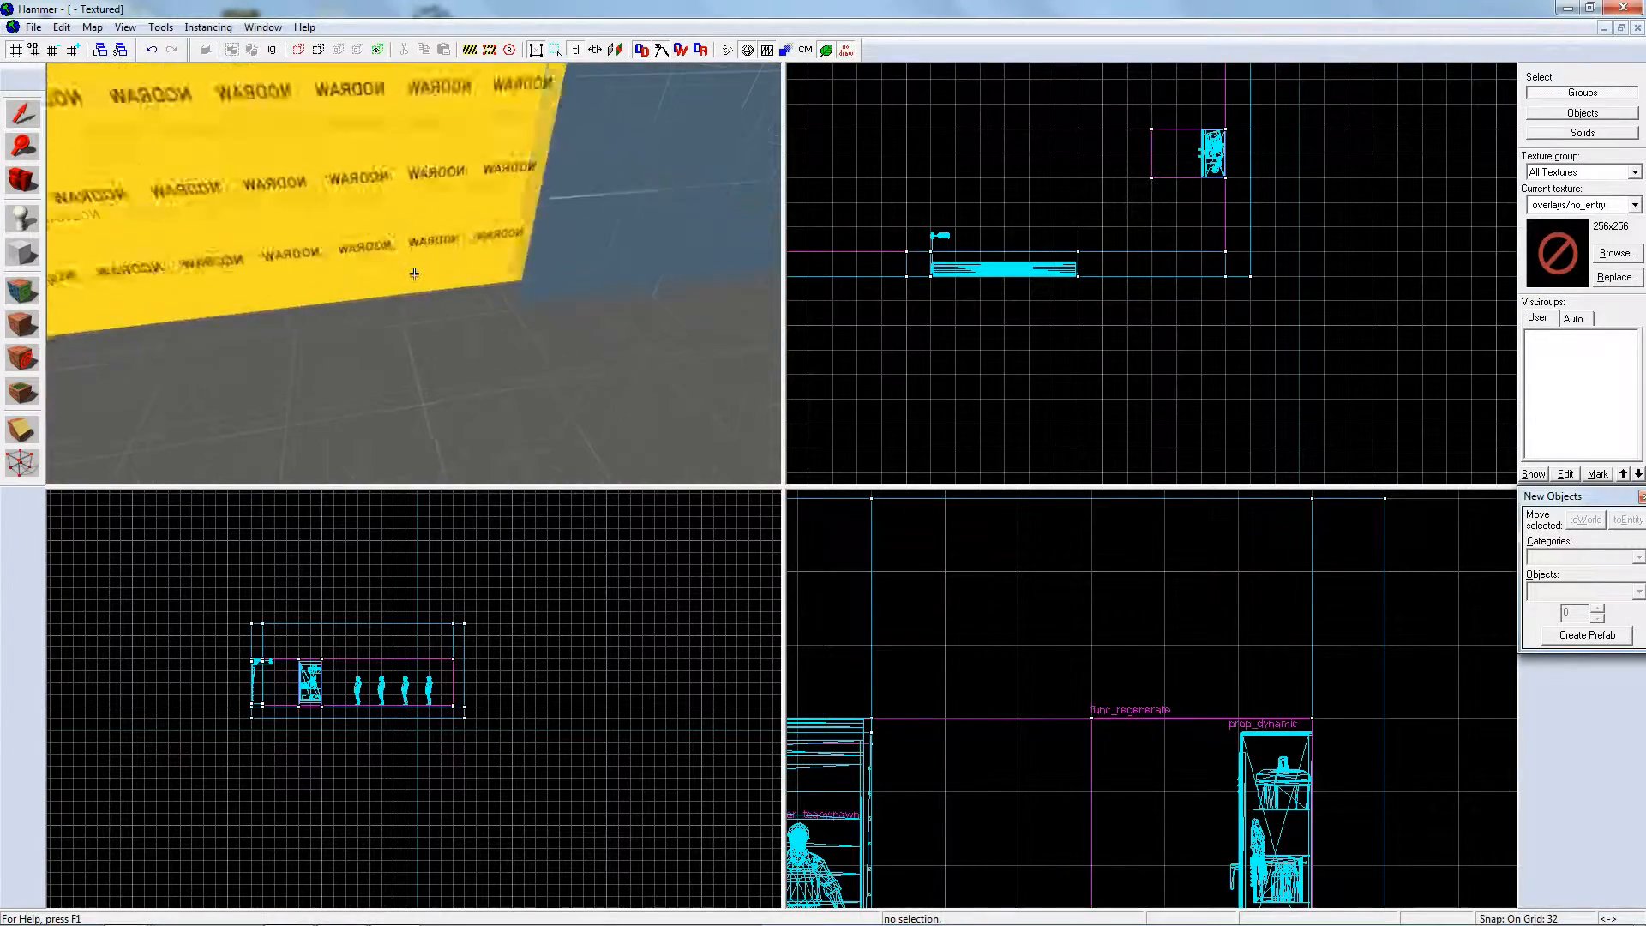
key("w")
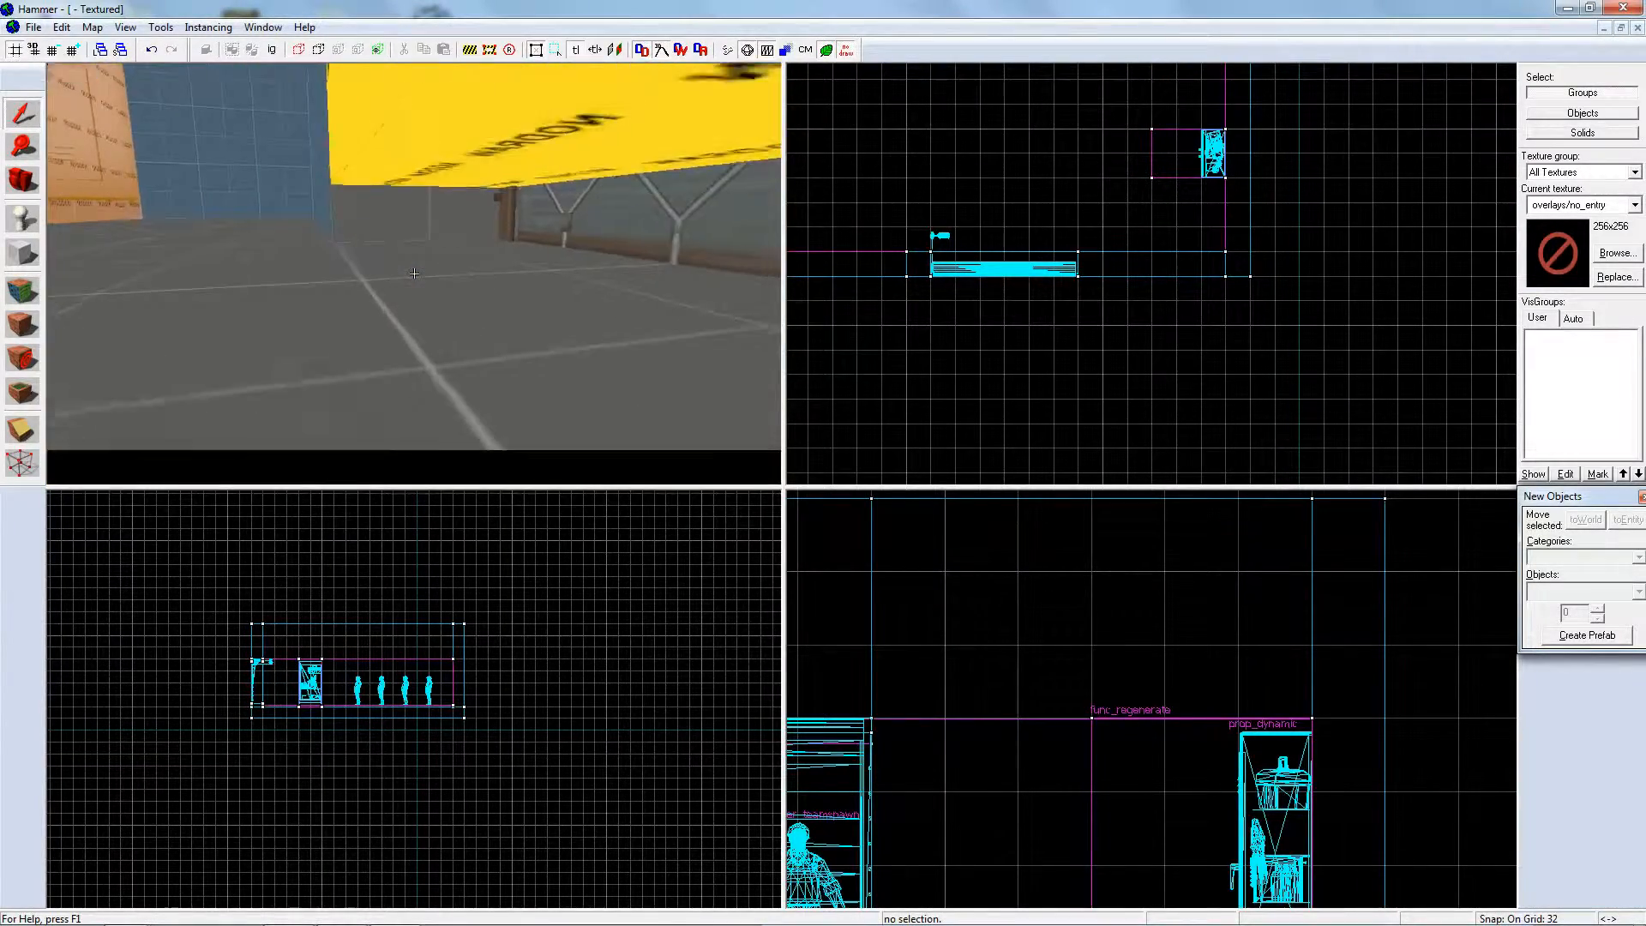
key("w")
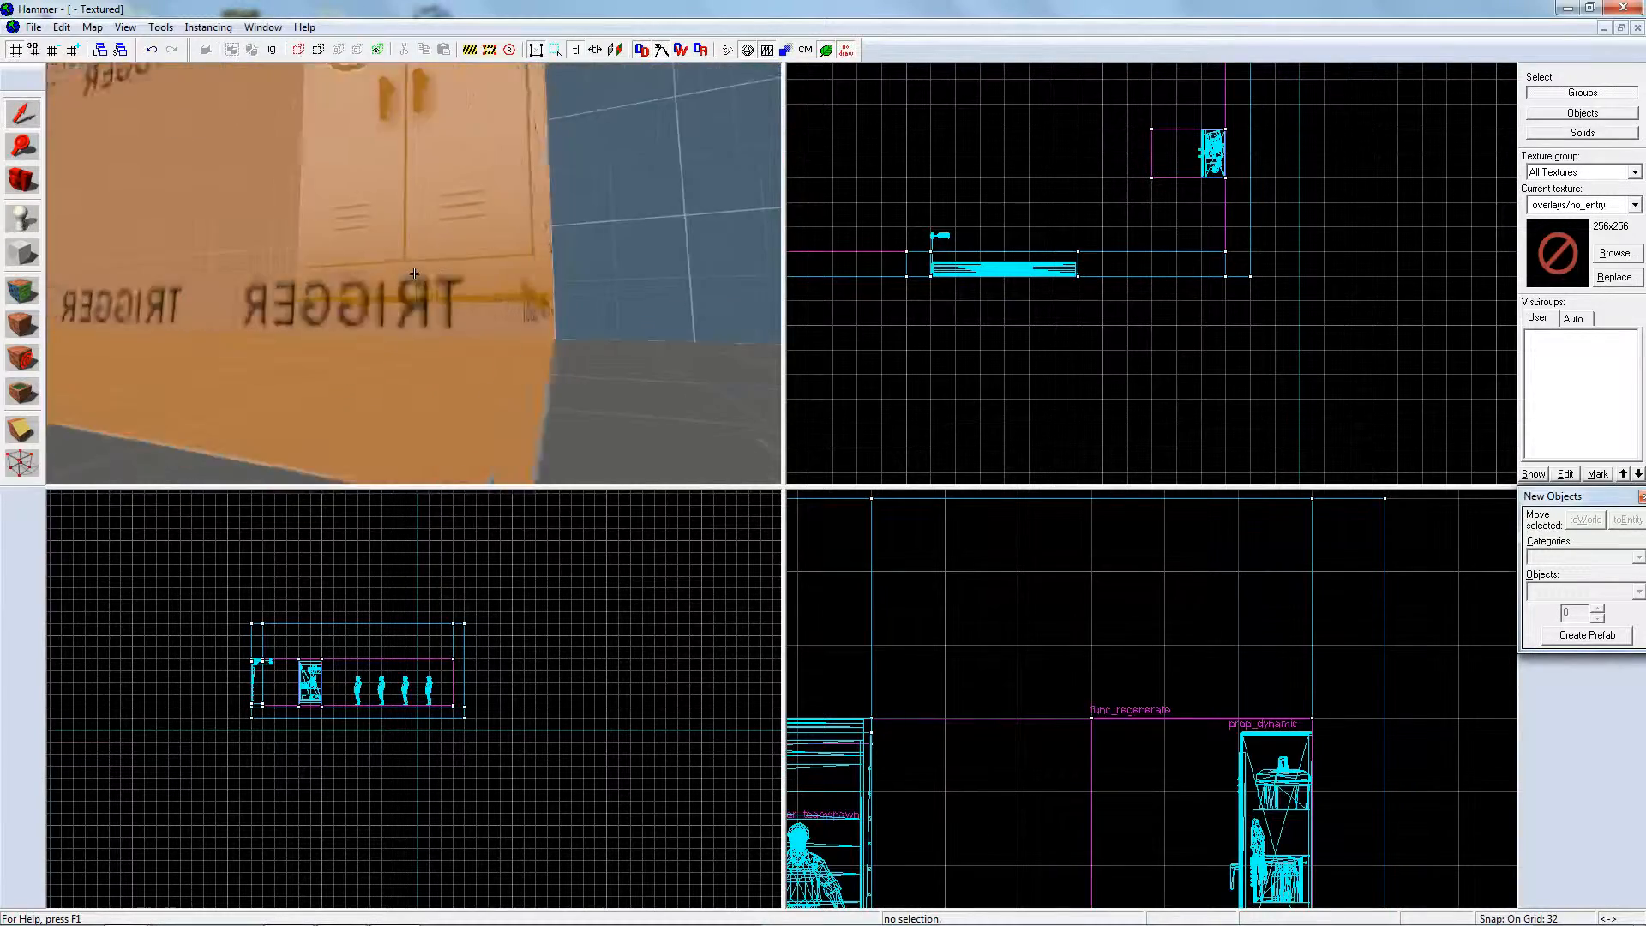
key("z")
left_click(414, 274)
scroll(1403, 651, "down", 4)
middle_click_drag(1402, 665, 1367, 538)
left_click_drag(1308, 637, 1308, 658)
- Examine the resupply locker with its func_regenerate trigger, and both sides of the doorway
key("z")
key("s")
key("w")
key("z")
left_click(368, 262)
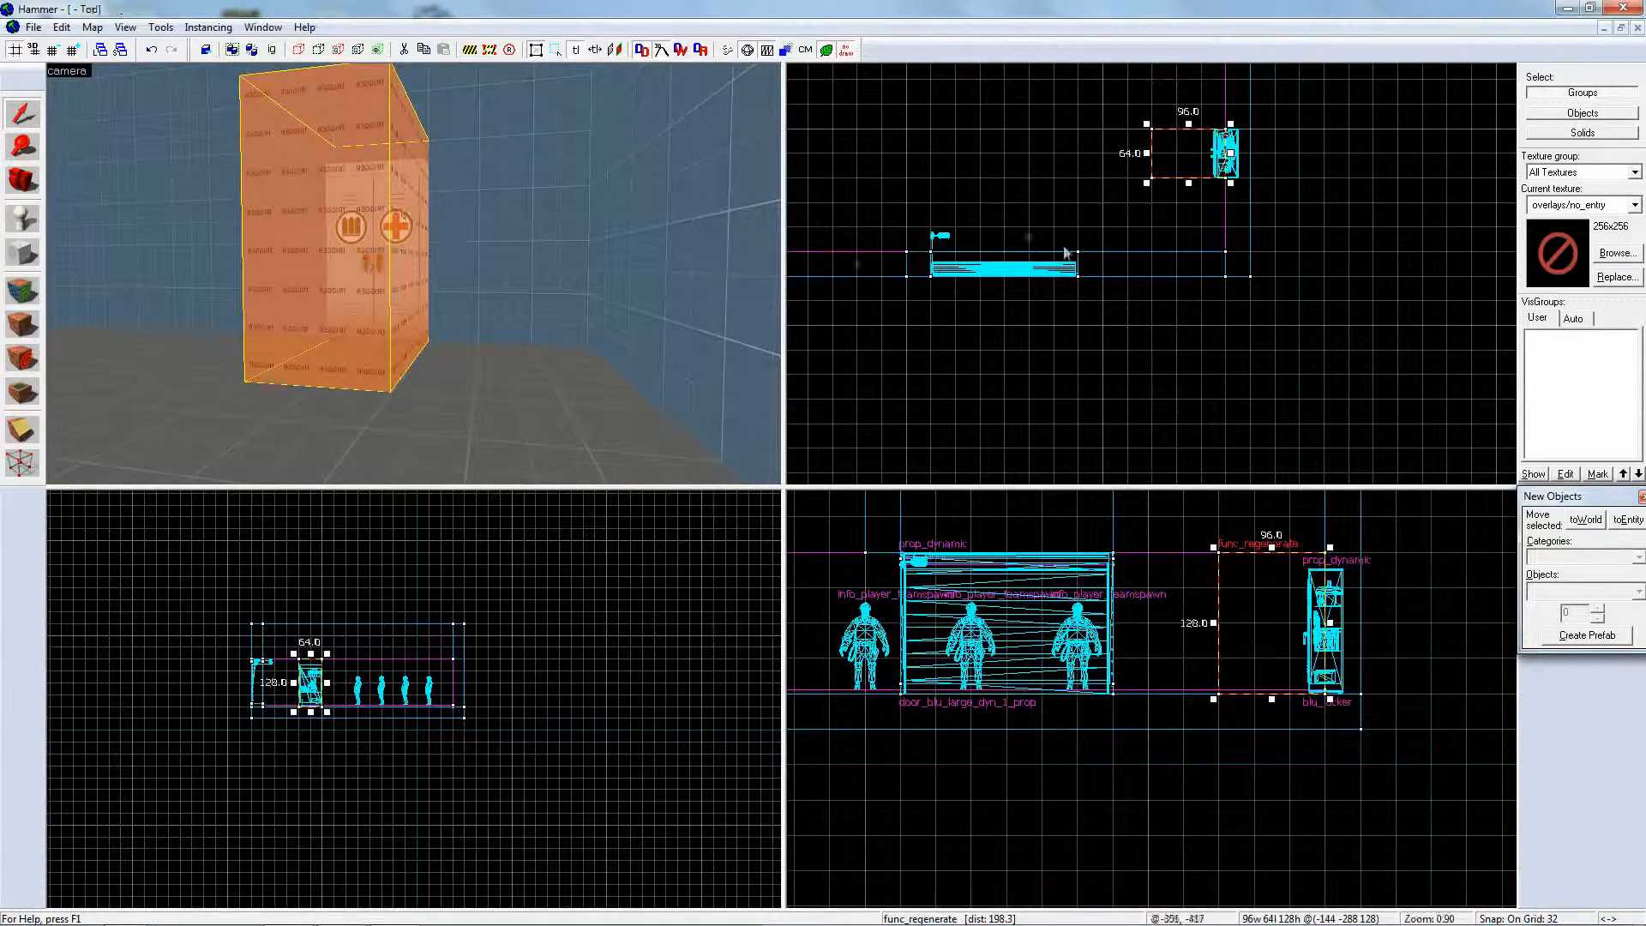
left_click(557, 296)
key("z")
key("w")
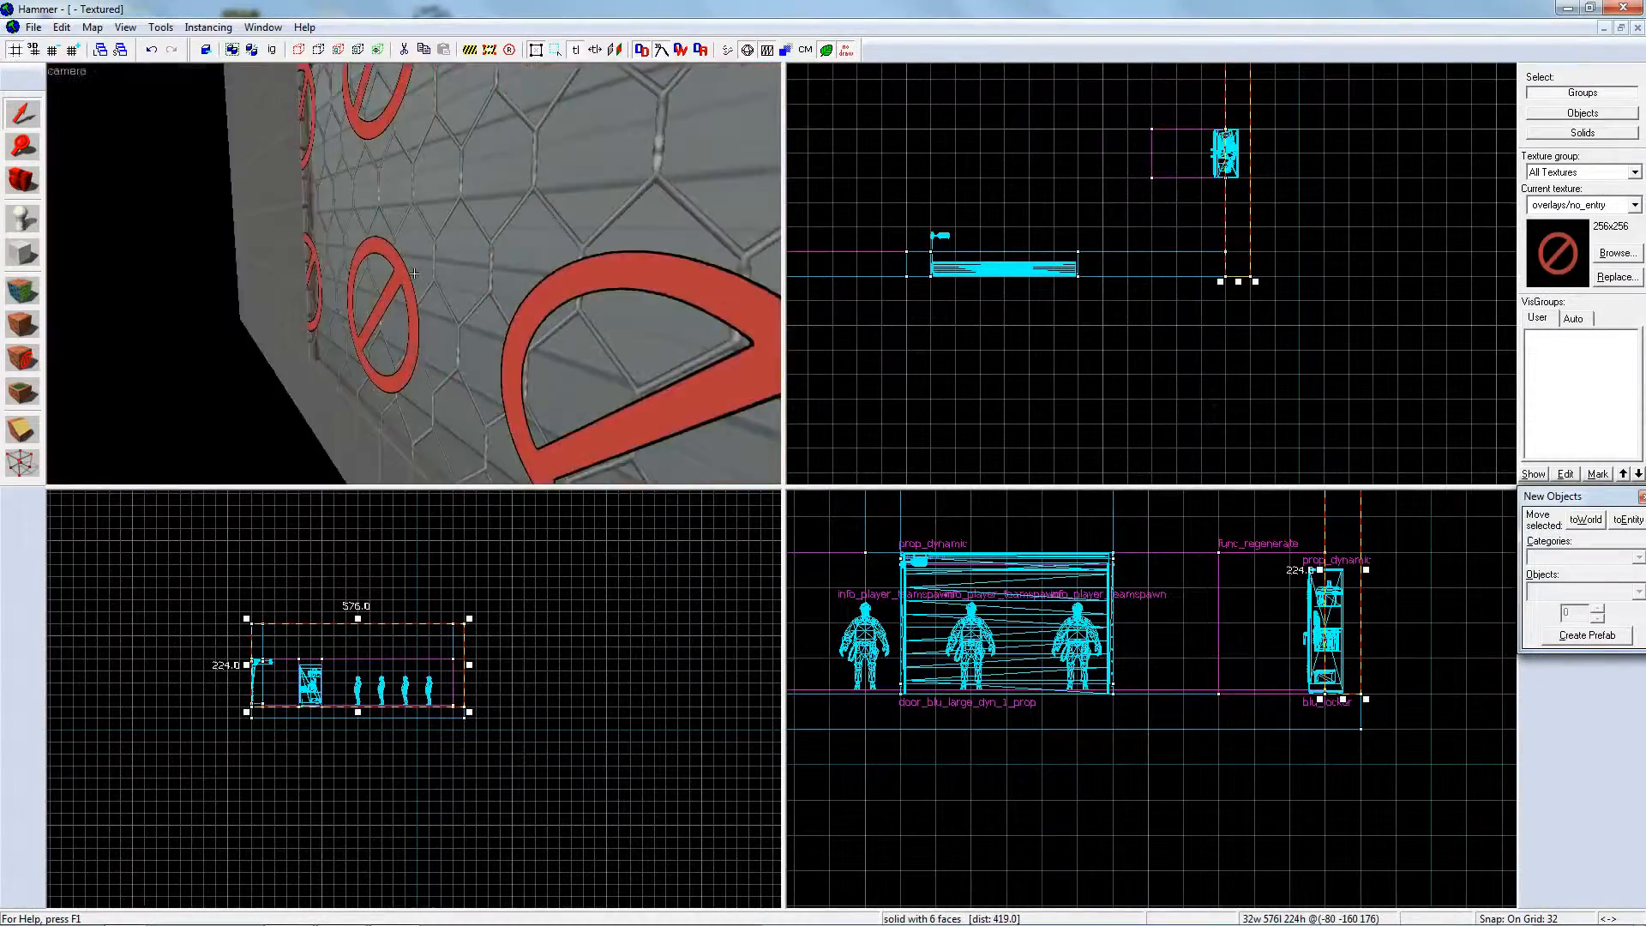
key("w")
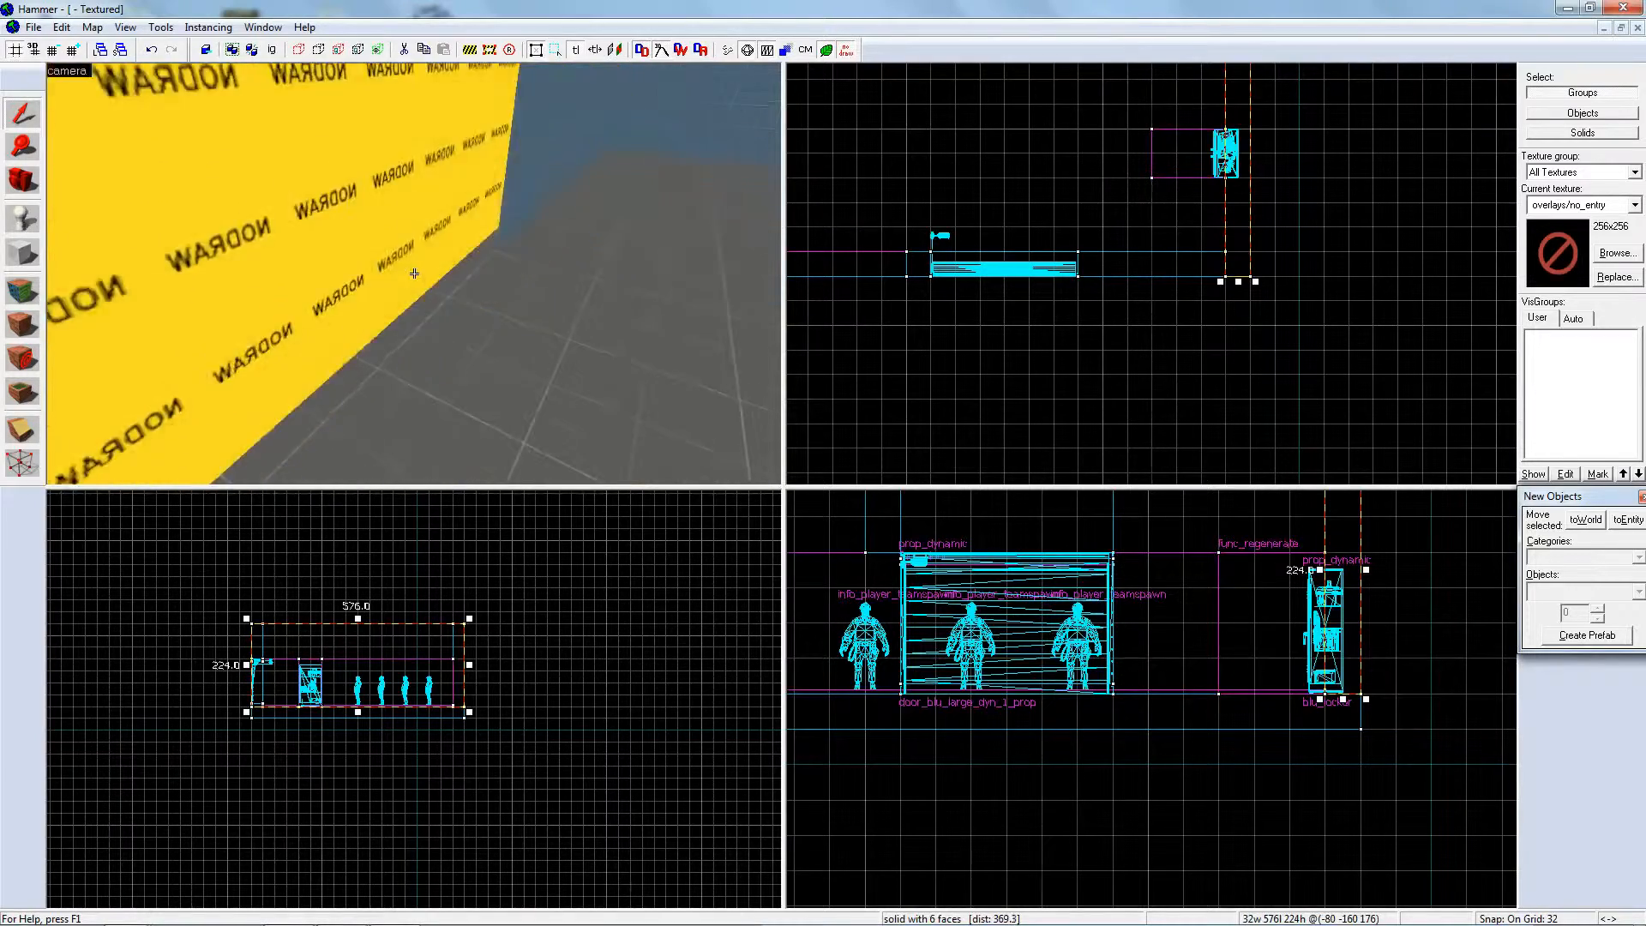
key("w")
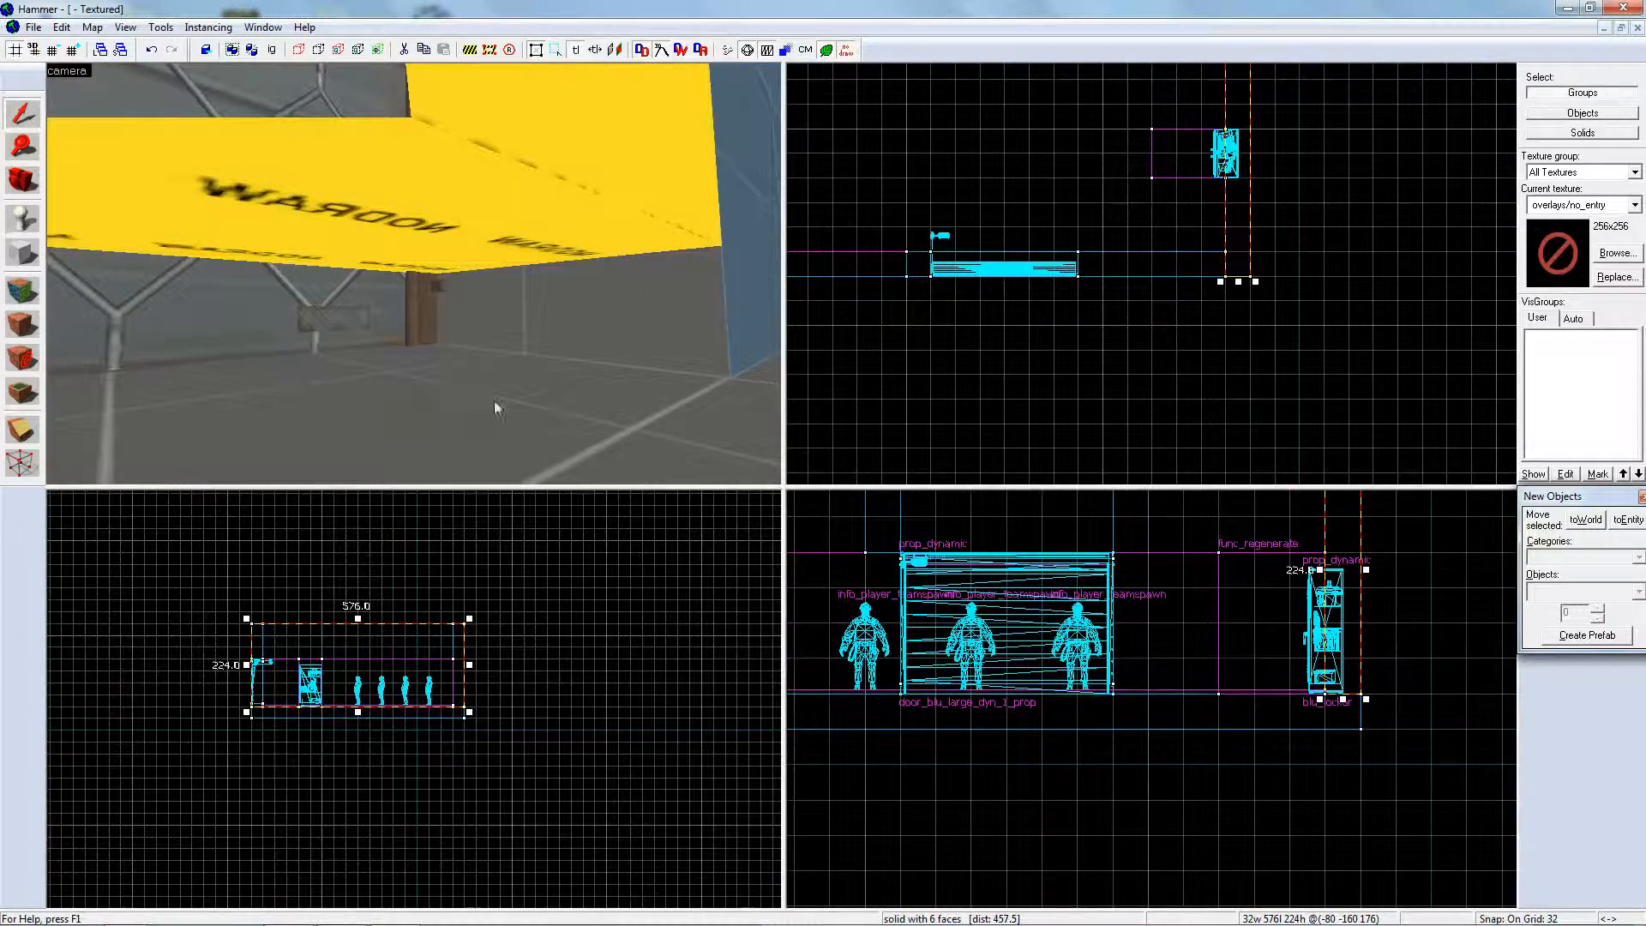
- Select the doorway barrier brush and examine its no-entry side from outside the spawn room
left_click(504, 232)
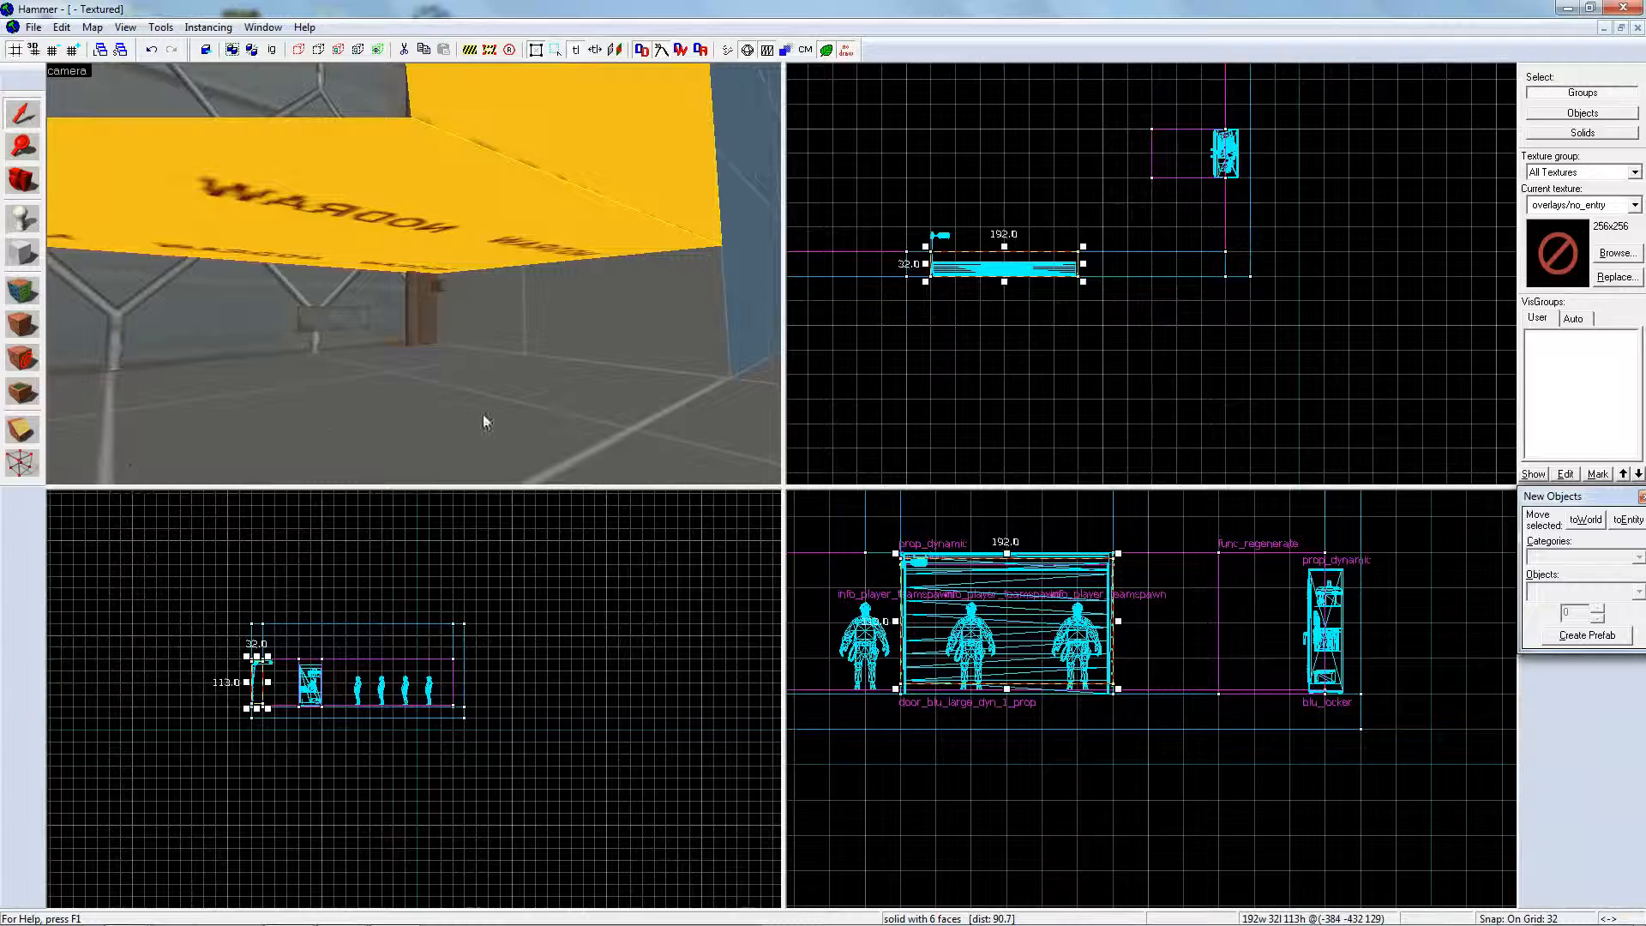
key("z")
key("w")
key("s")
key("w")
key("z")
left_click(34, 225)
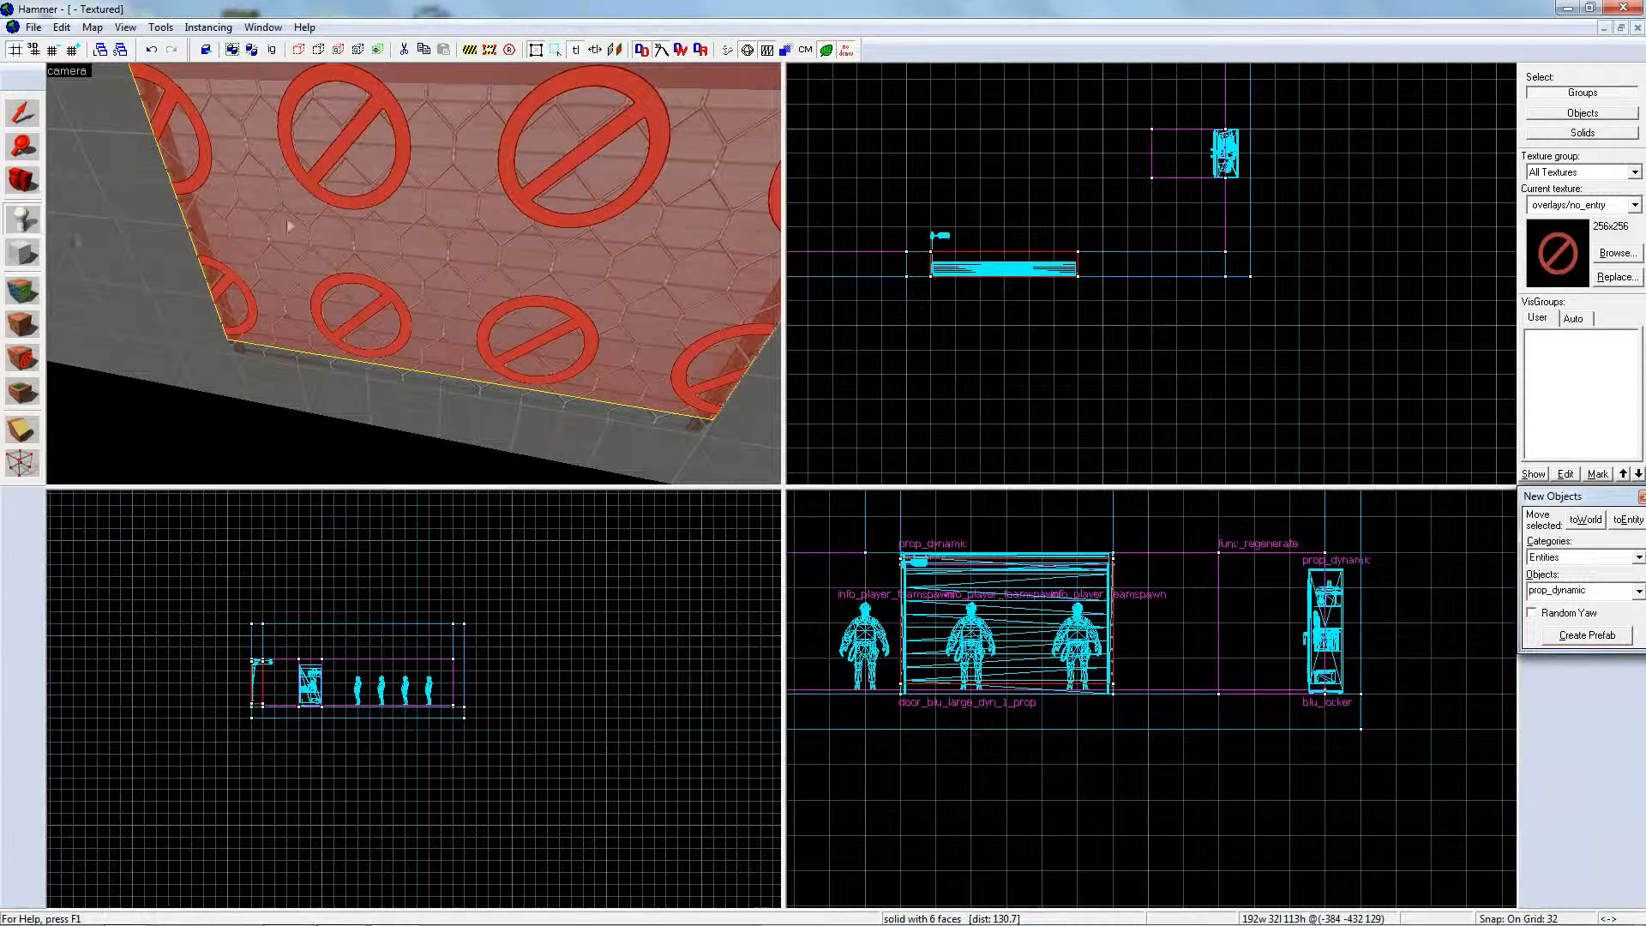
left_click(19, 117)
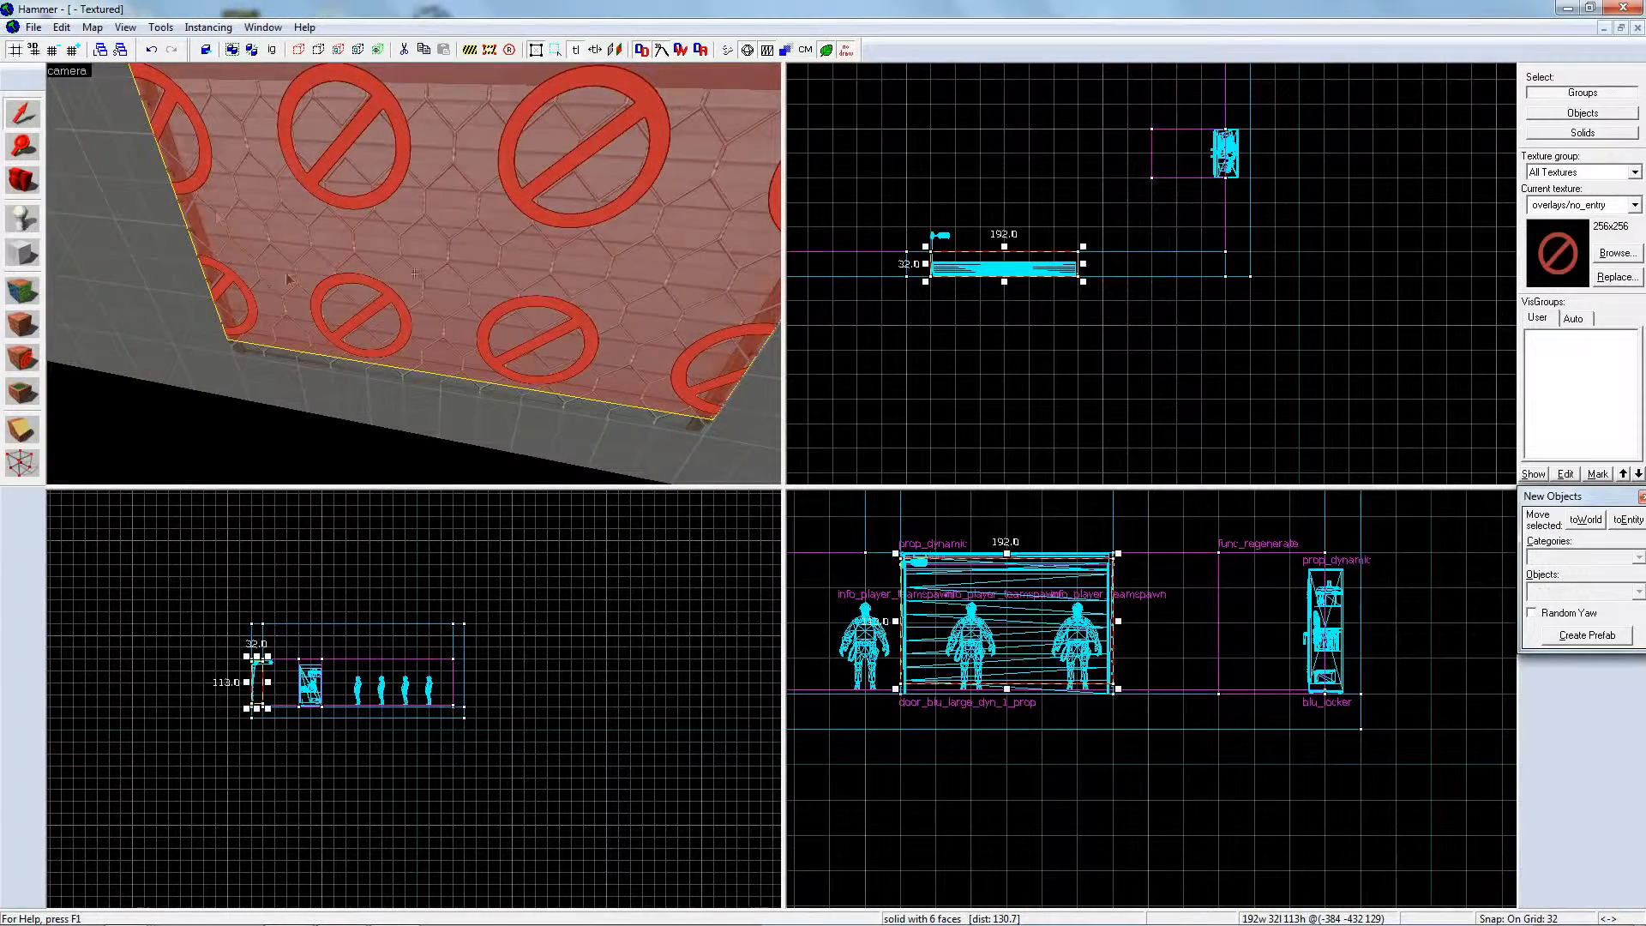
key("z")
key("w")
key("s")
key("z")
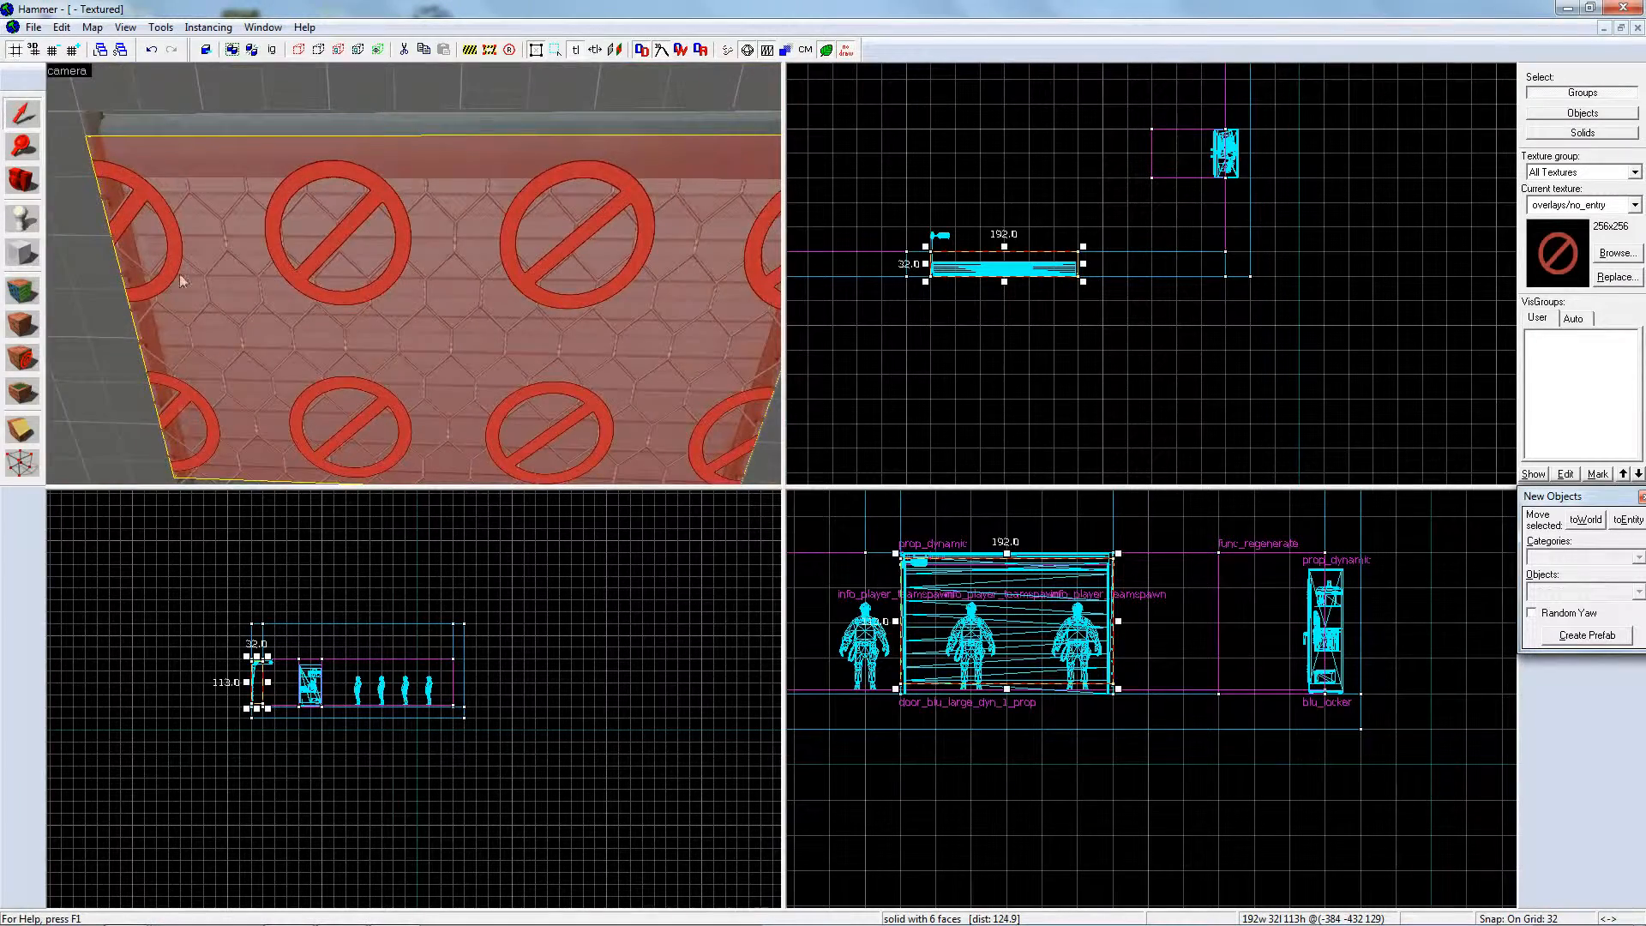
key("z")
key("z")
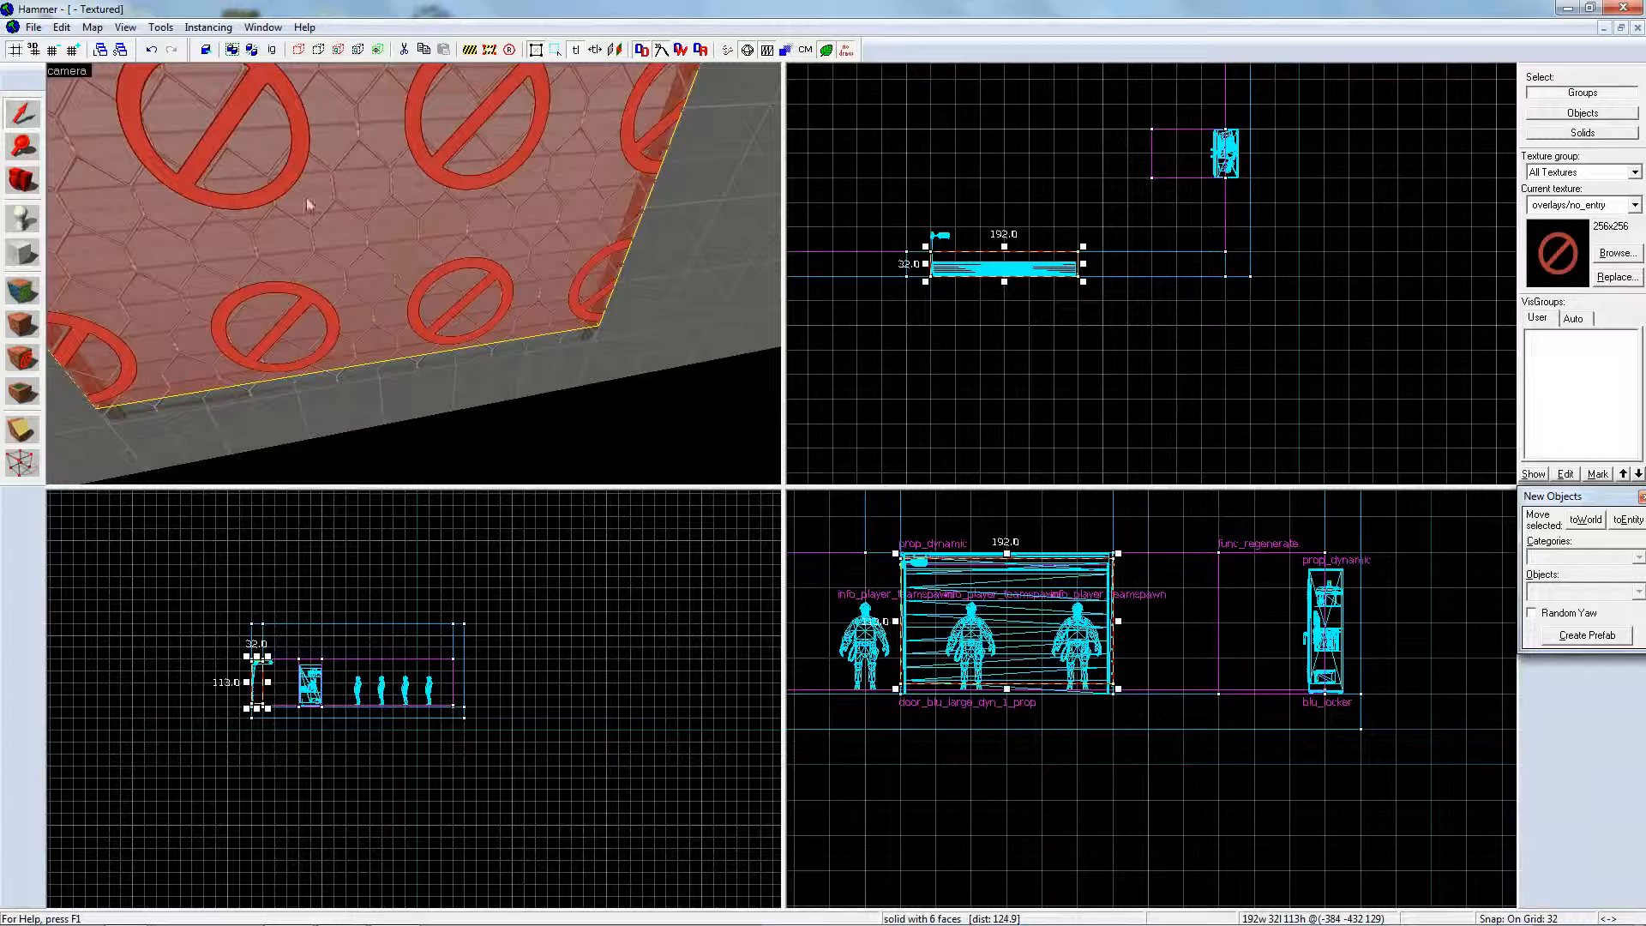
- Fit the overlays/no_entry texture to the outward face of the doorway brush so it shows one sign
left_click(22, 324)
left_click(291, 213)
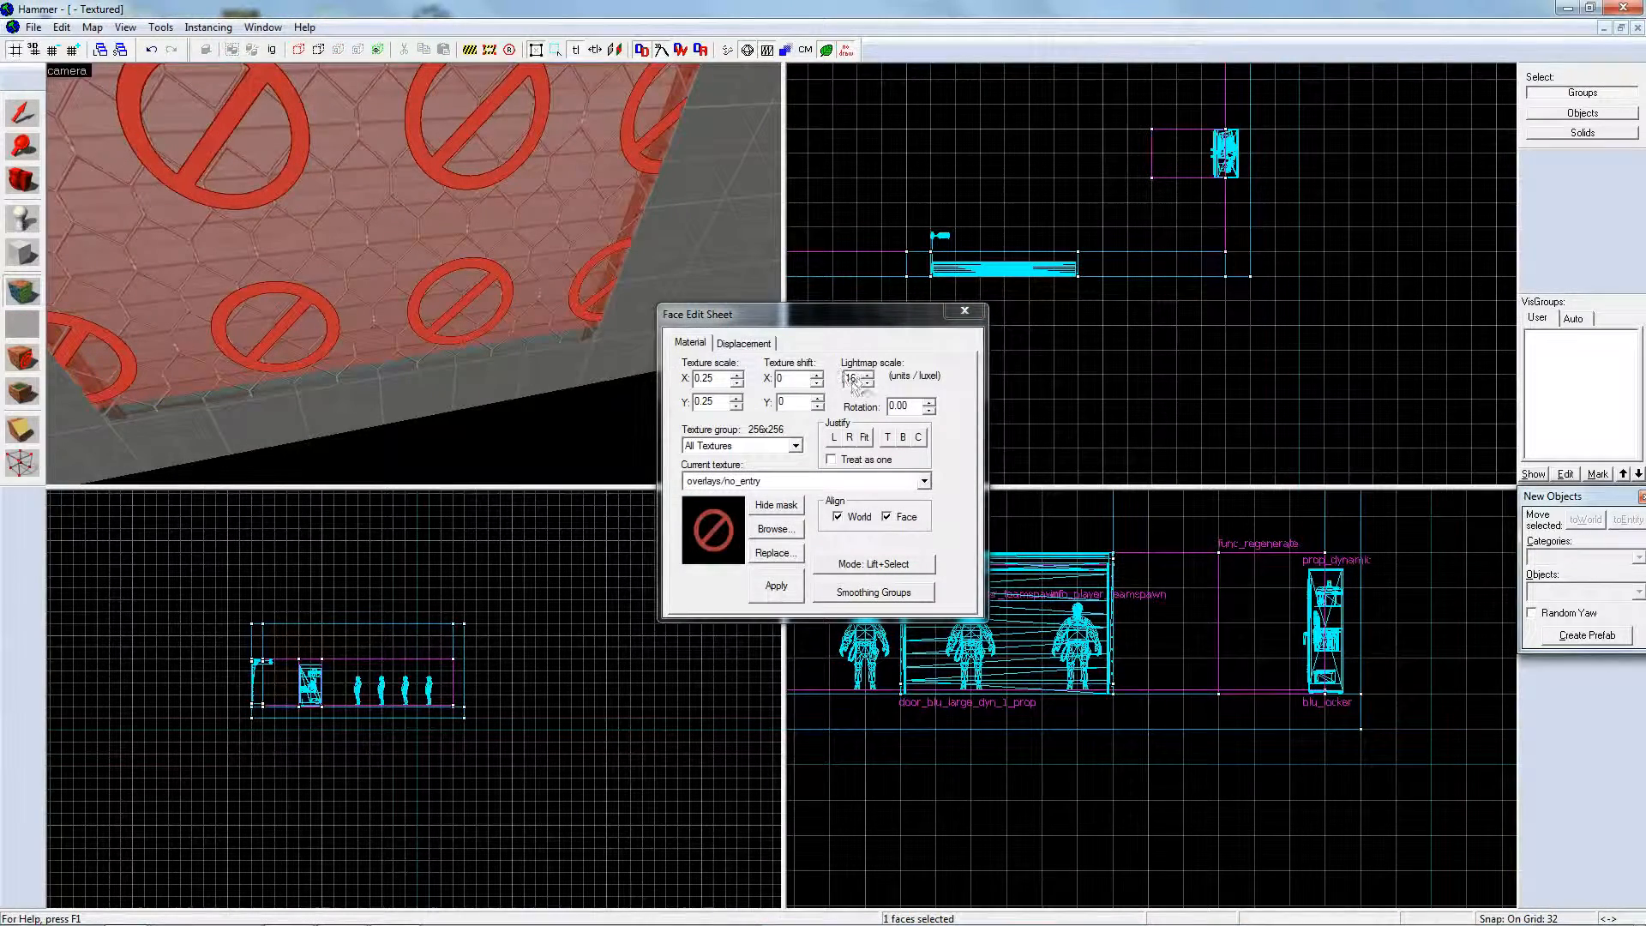
left_click(864, 437)
left_click(963, 312)
- Examine the fitted no-entry sign from near and far outside, and the barrier from inside the room
key("z")
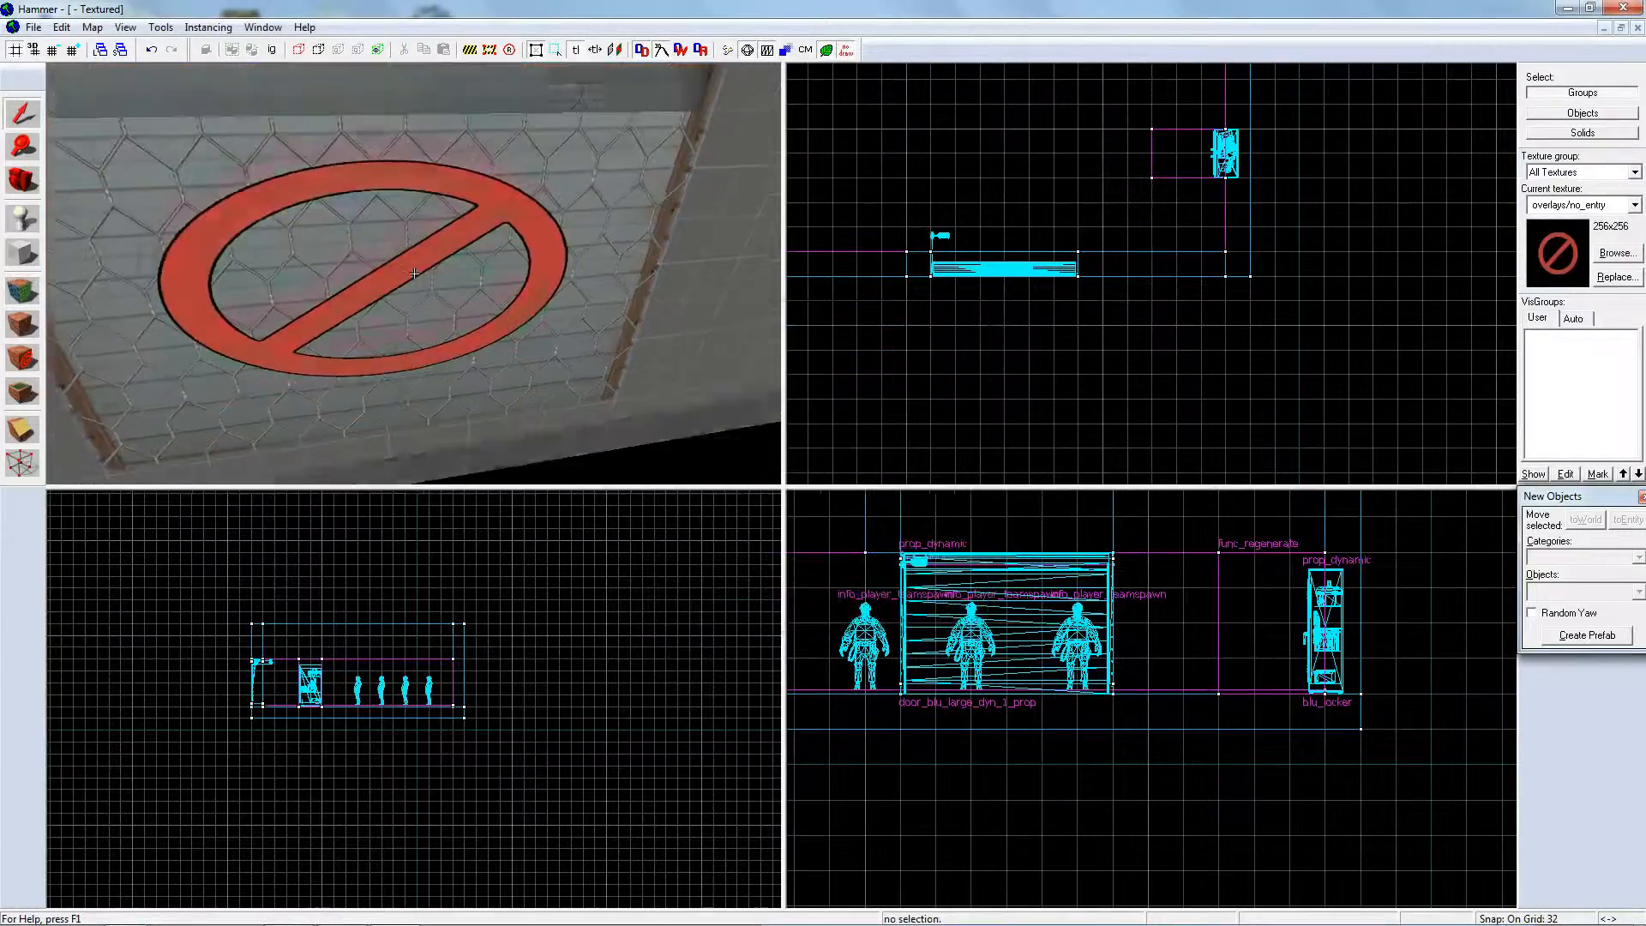
key("w")
key("s")
key("z")
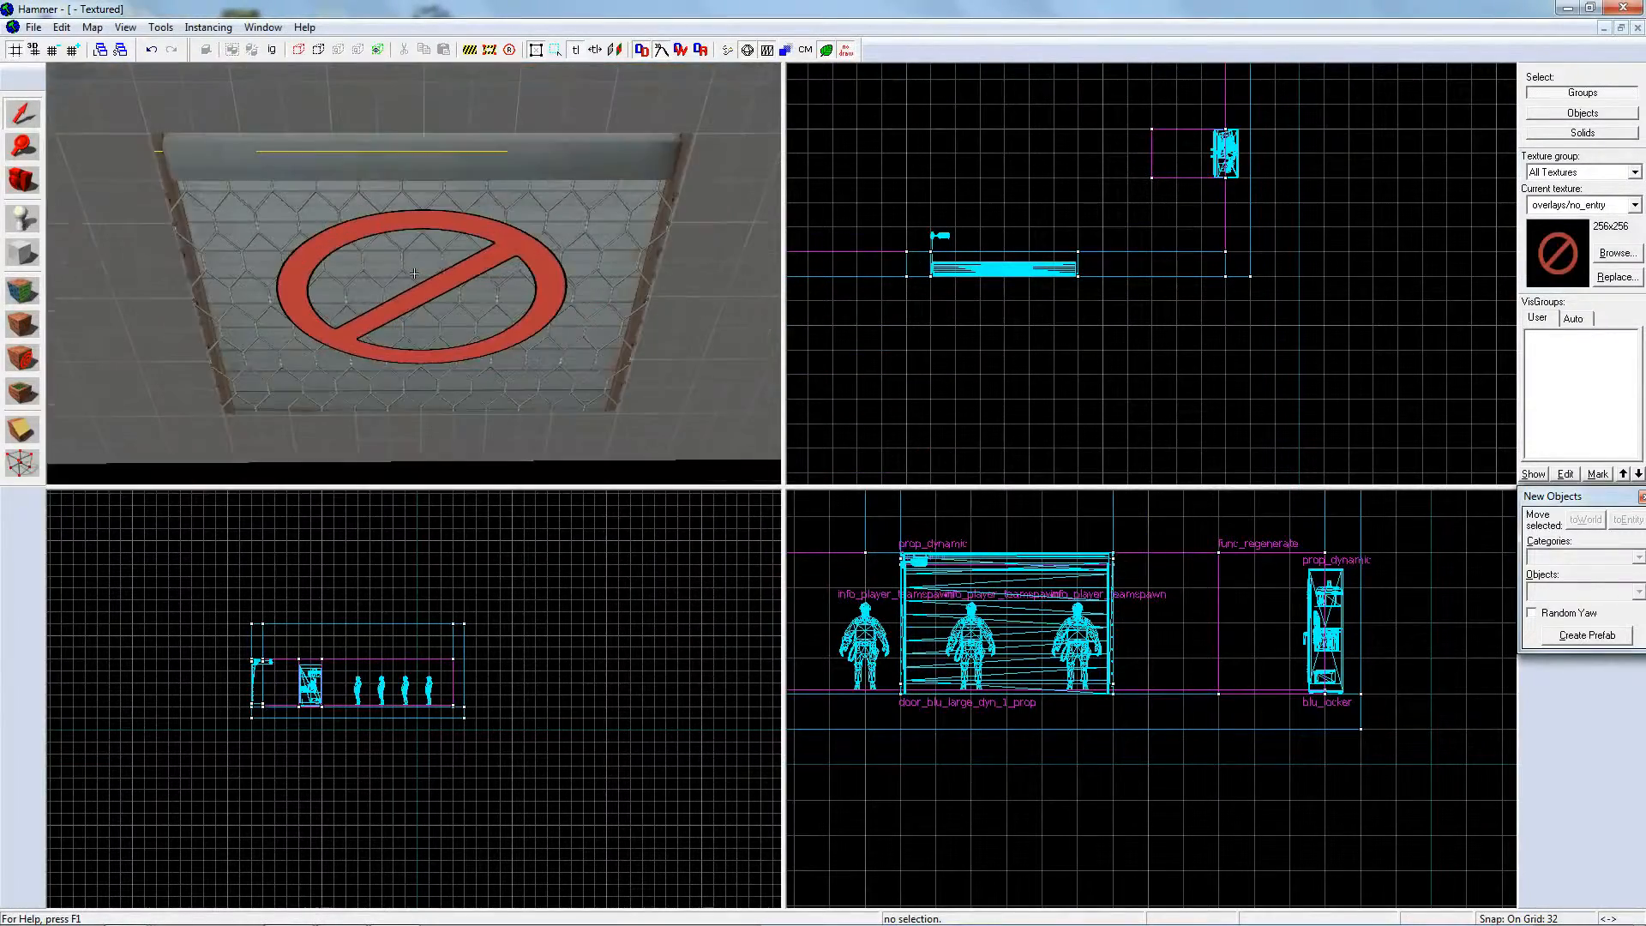
key("z")
key("w")
key("z")
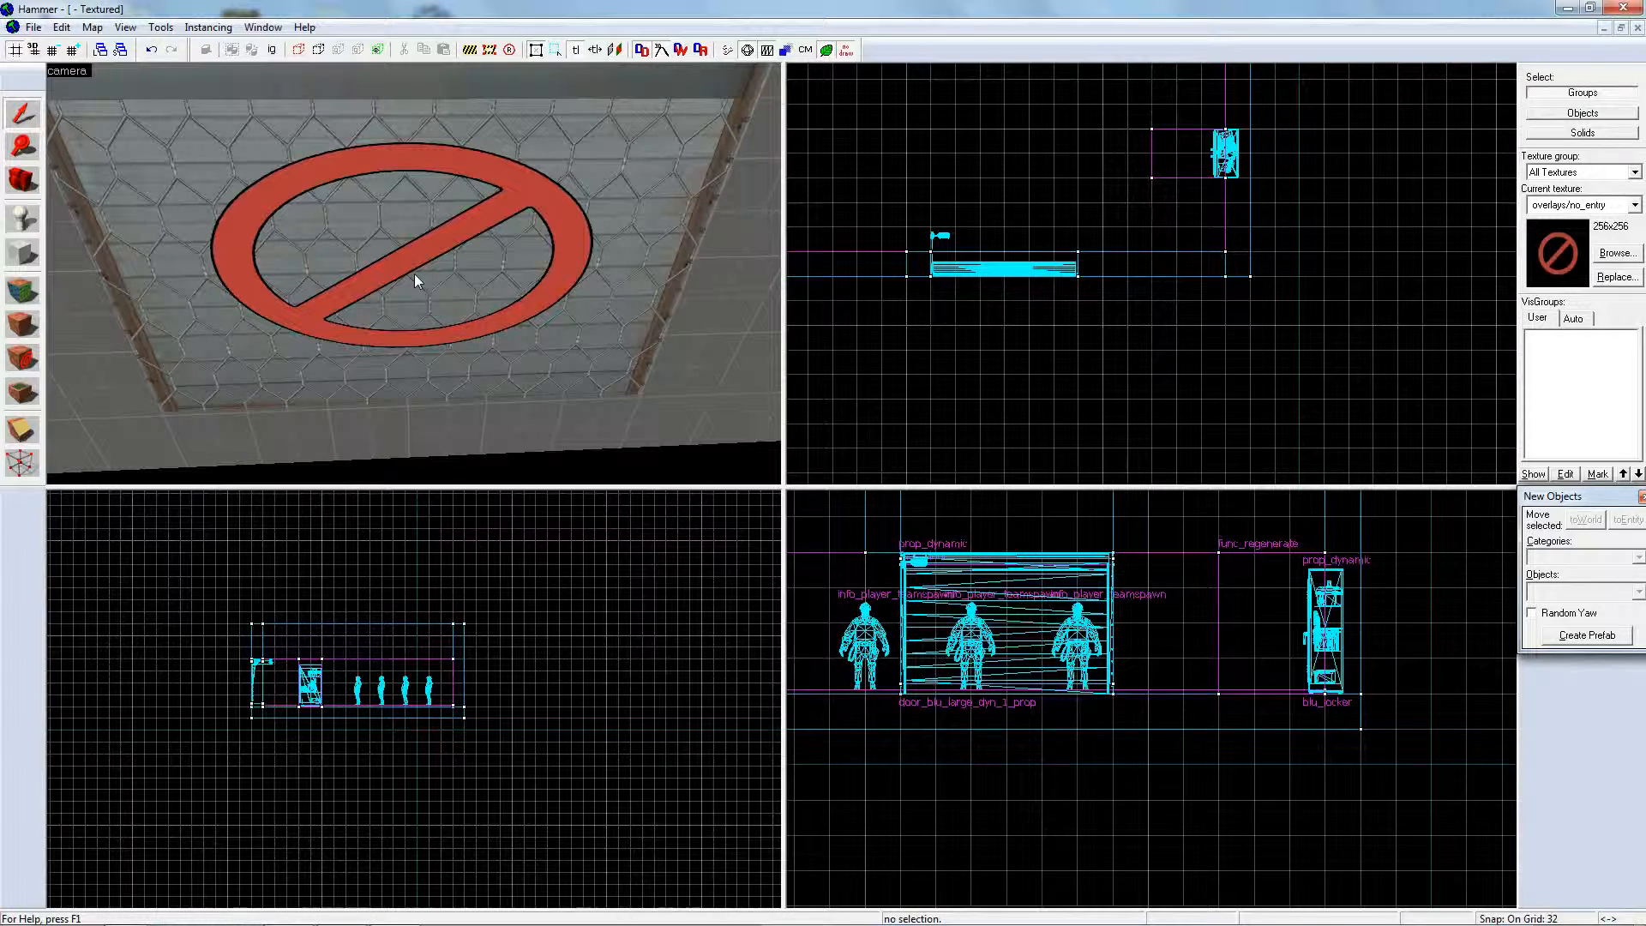
key("z")
key("s")
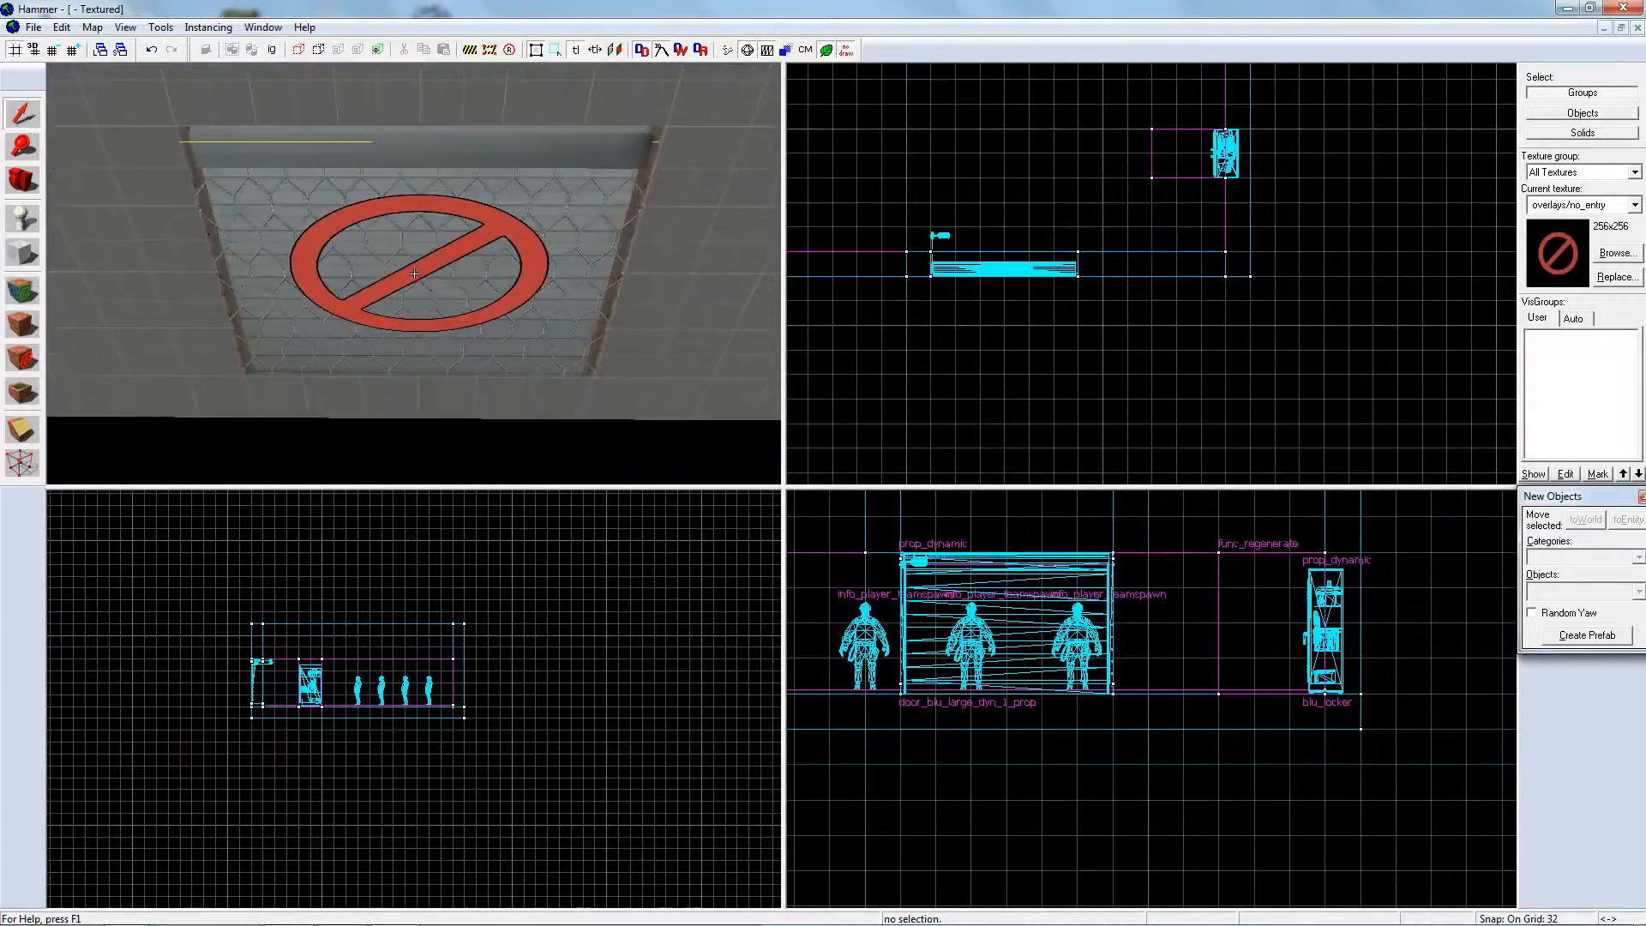
key("s")
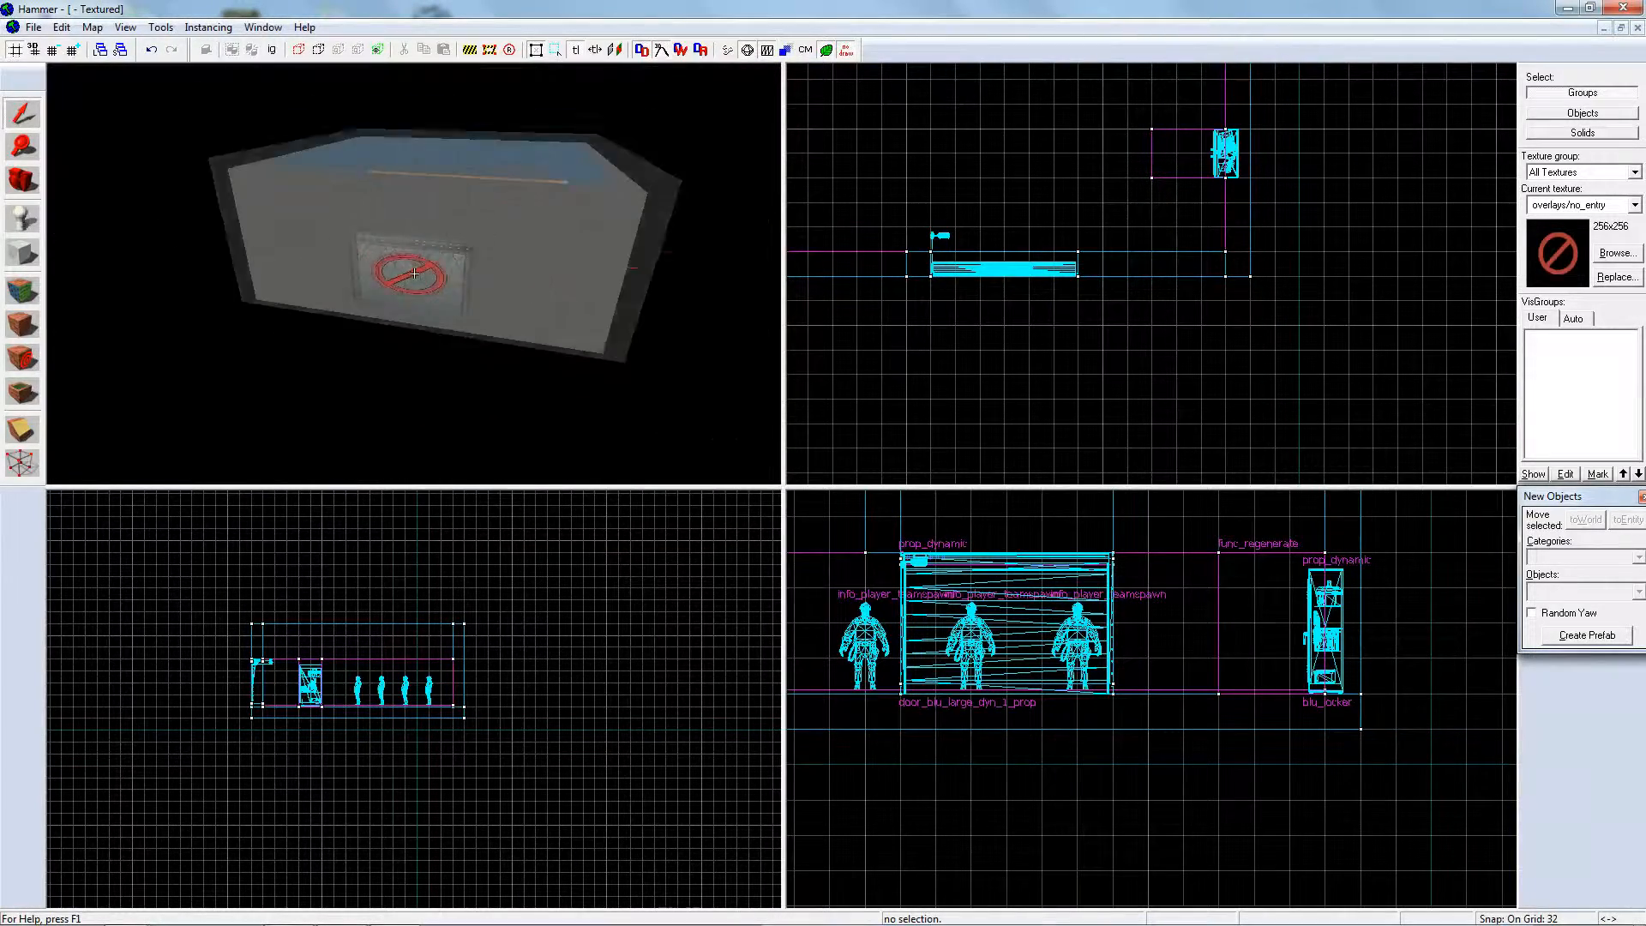
key("w")
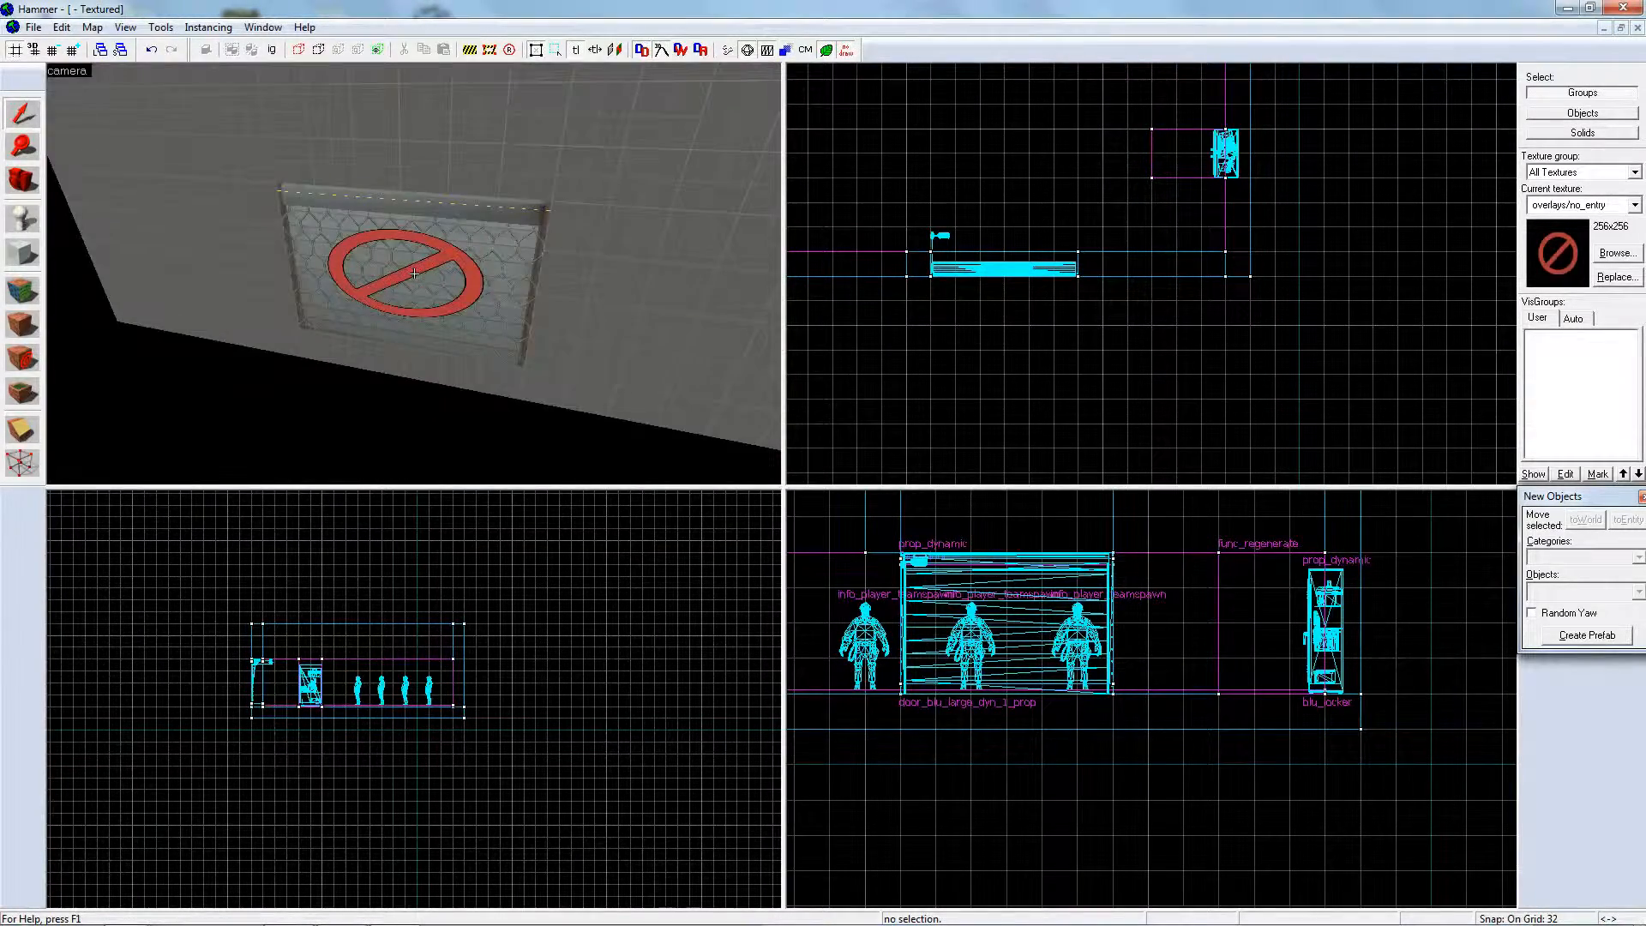
key("w")
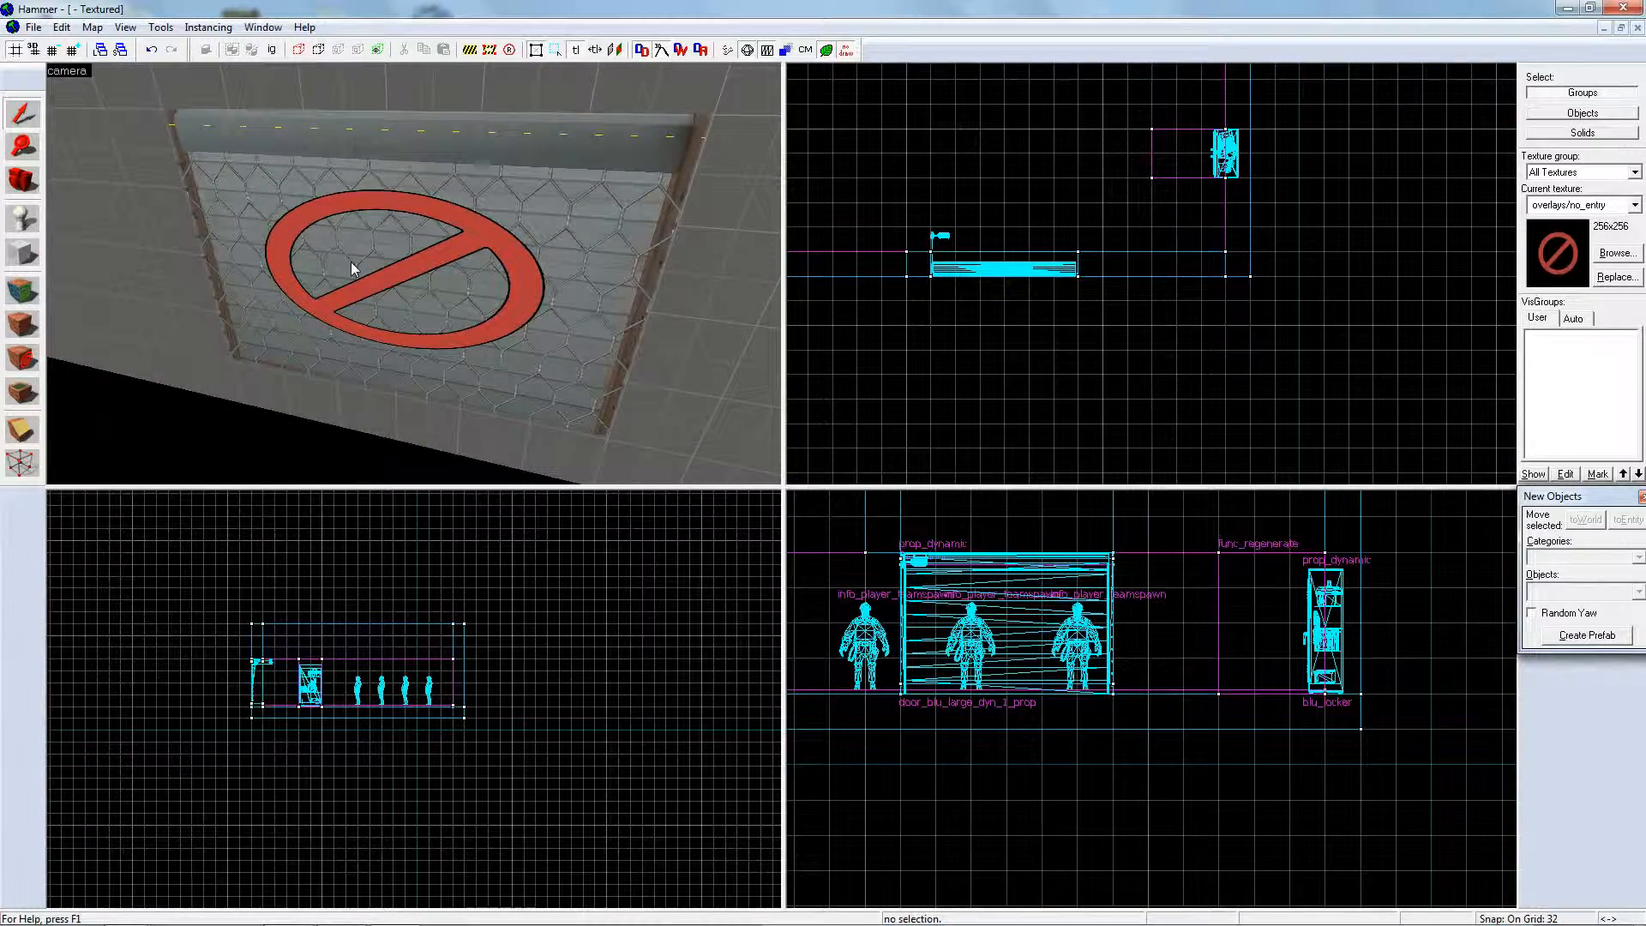
key("z")
key("w")
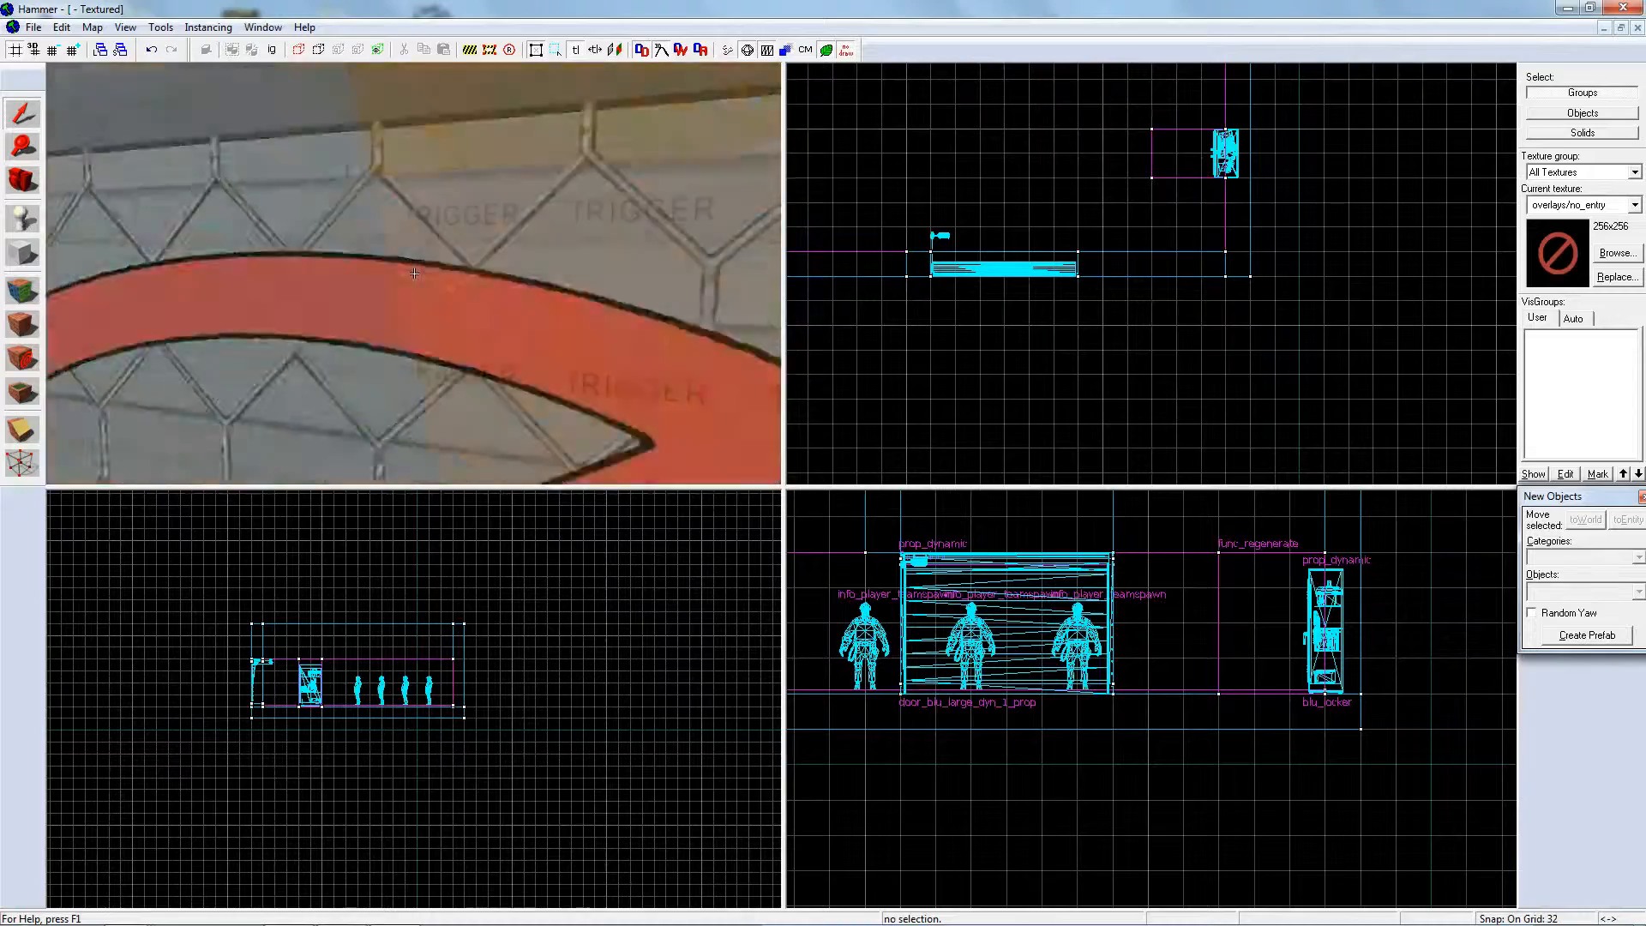
key("z")
key("z")
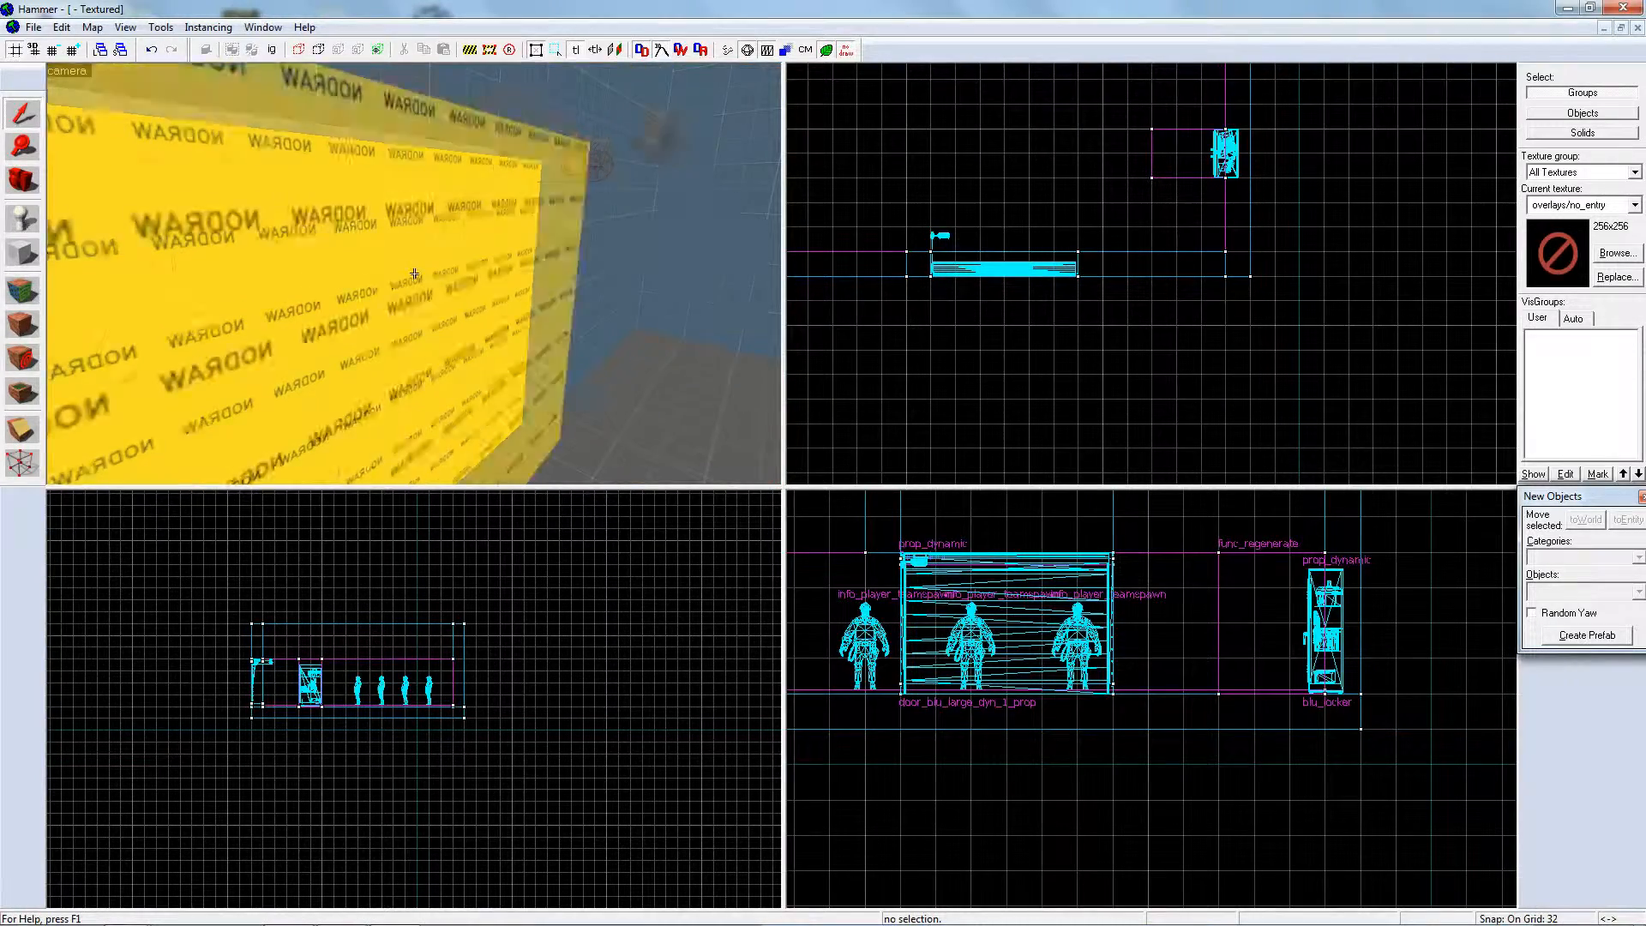
key("z")
- Tie the doorway barrier brush to an entity and set its class to func_respawnroomvisualizer
left_click(414, 274)
key("alt+Return")
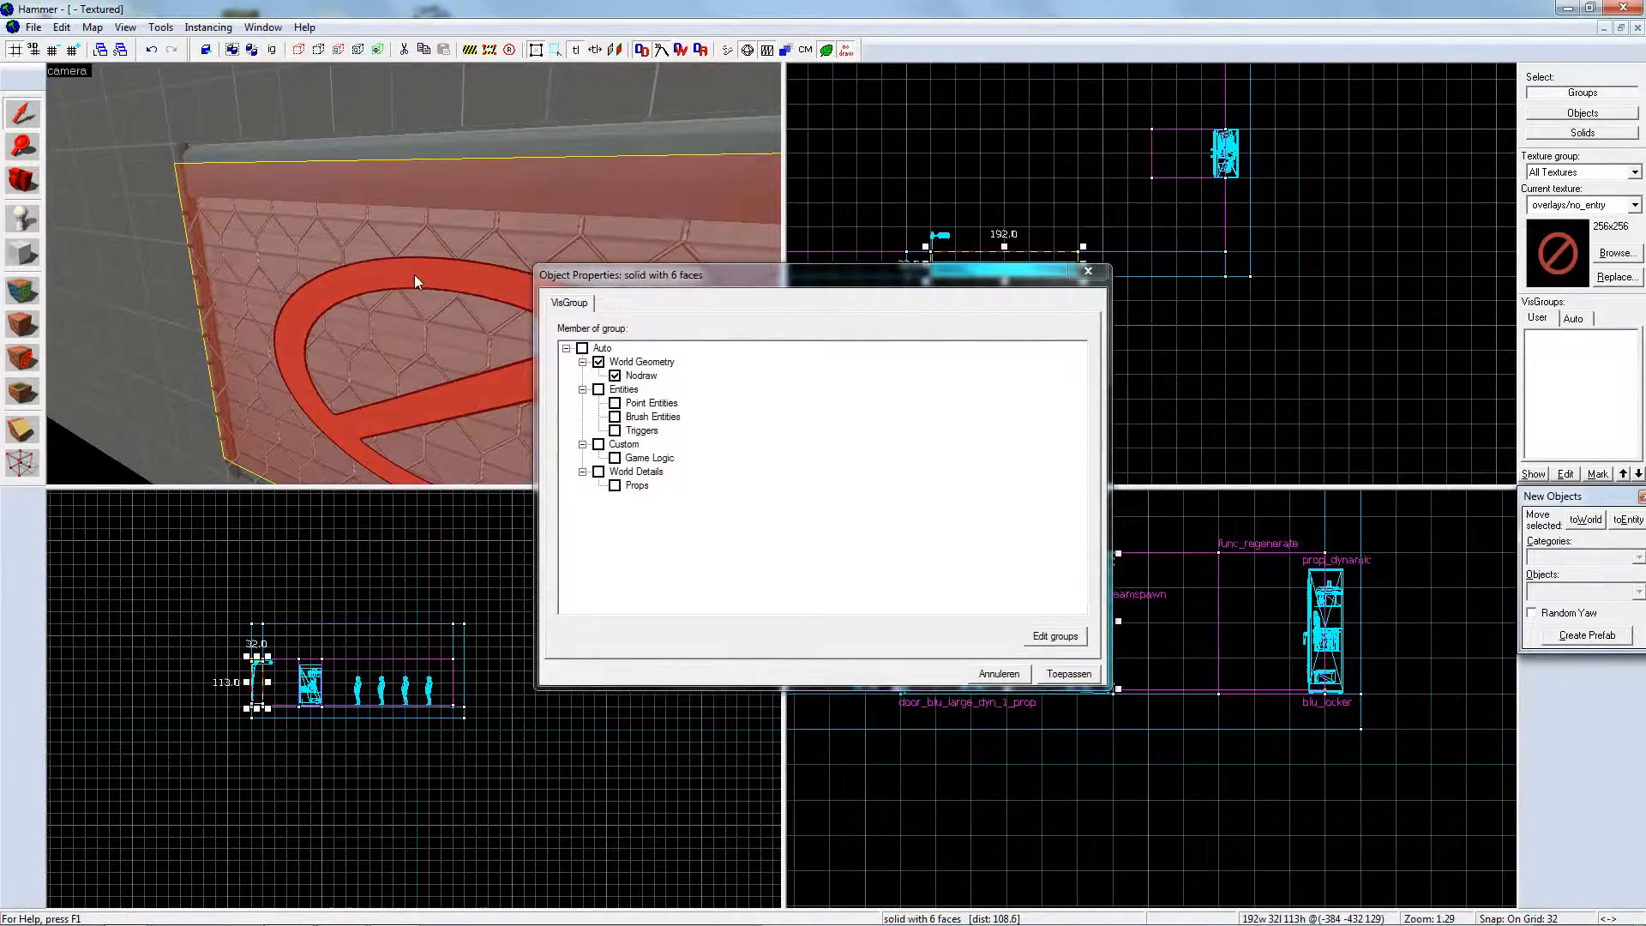
key("ctrl+t")
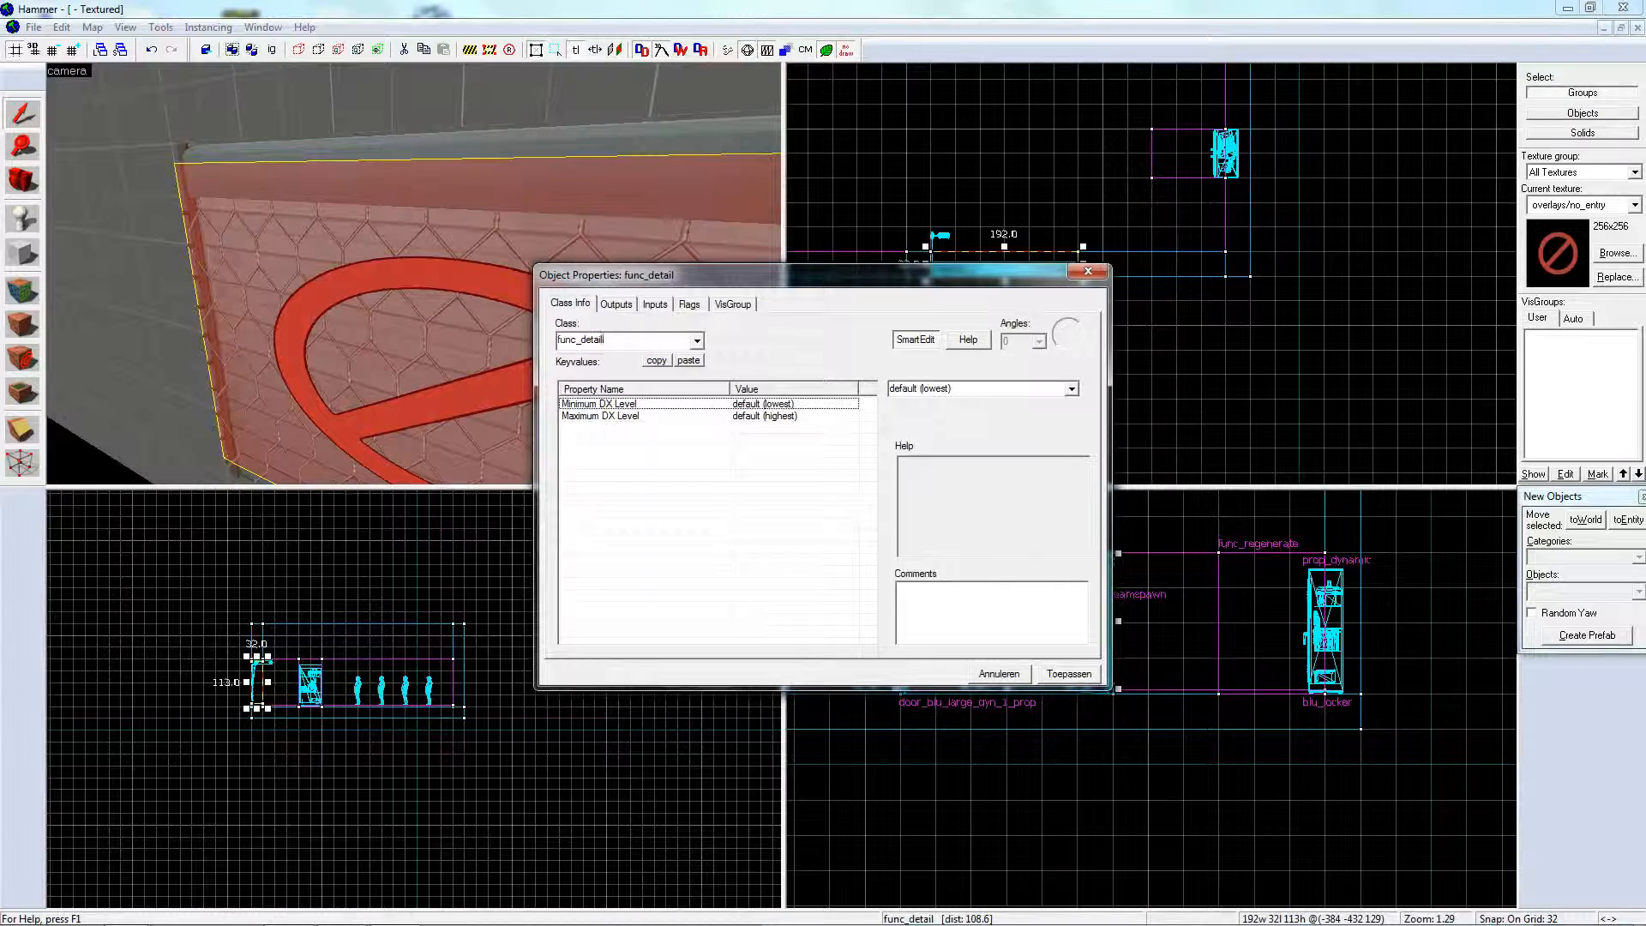
key("BackSpace")
key("BackSpace")
key("BackSpace")
key("BackSpace")
key("BackSpace")
key("BackSpace")
type("respawn")
key("Down")
key("Down")
key("Down")
key("Return")
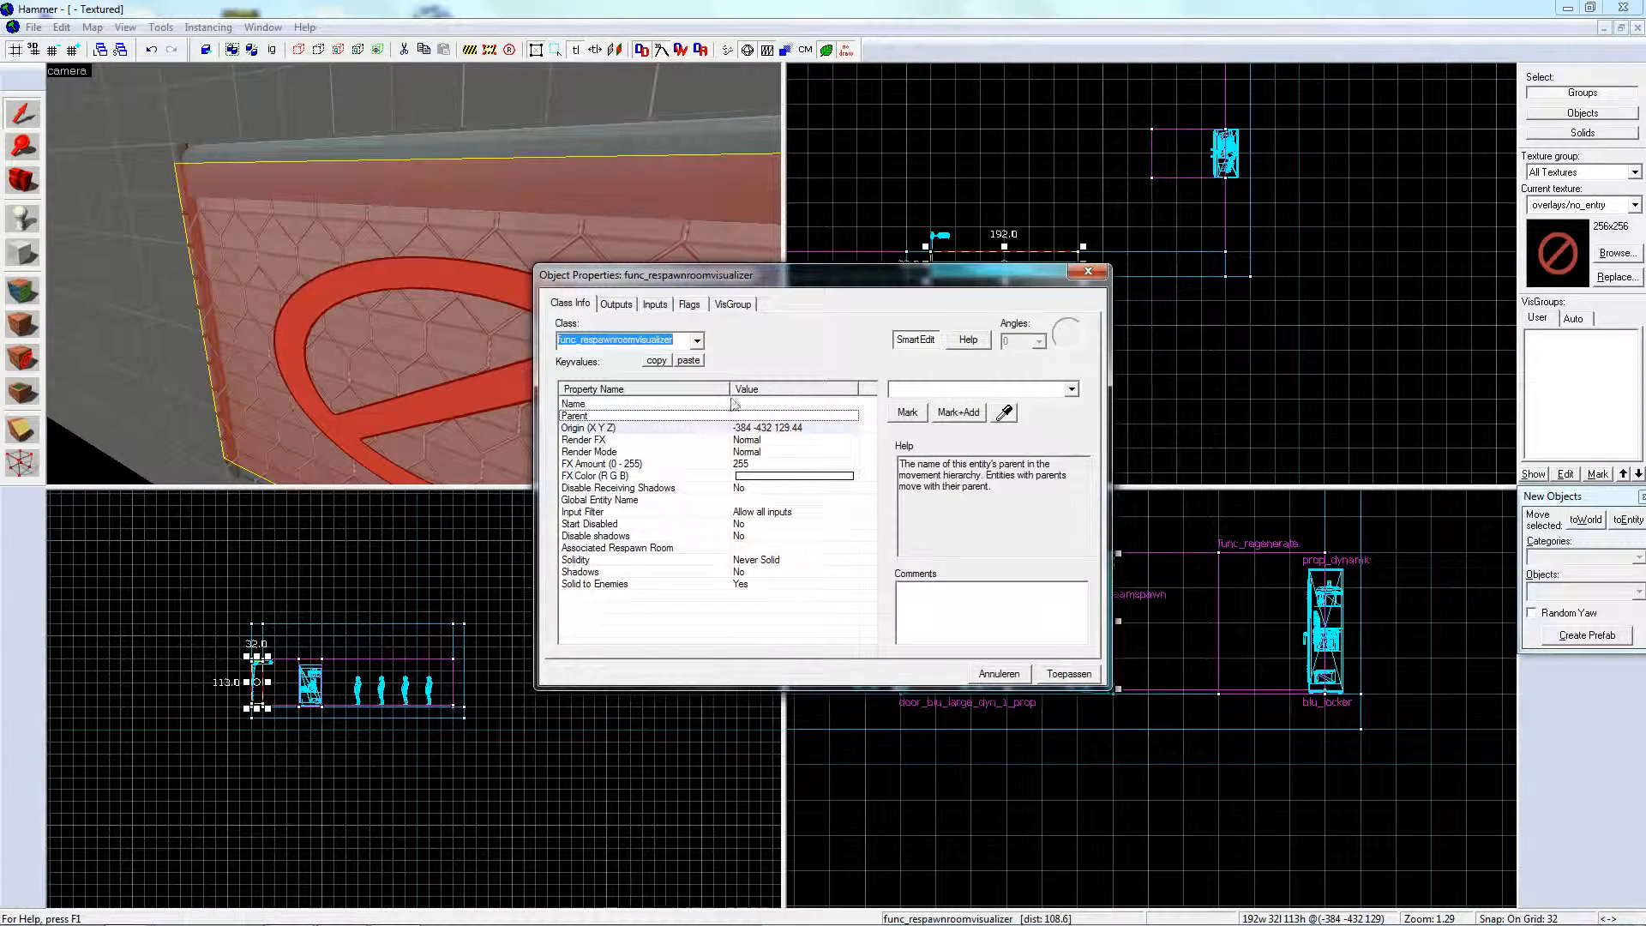
- Set the visualizer's Associated Respawn Room to blu_respawnroom and close its properties
left_click(665, 403)
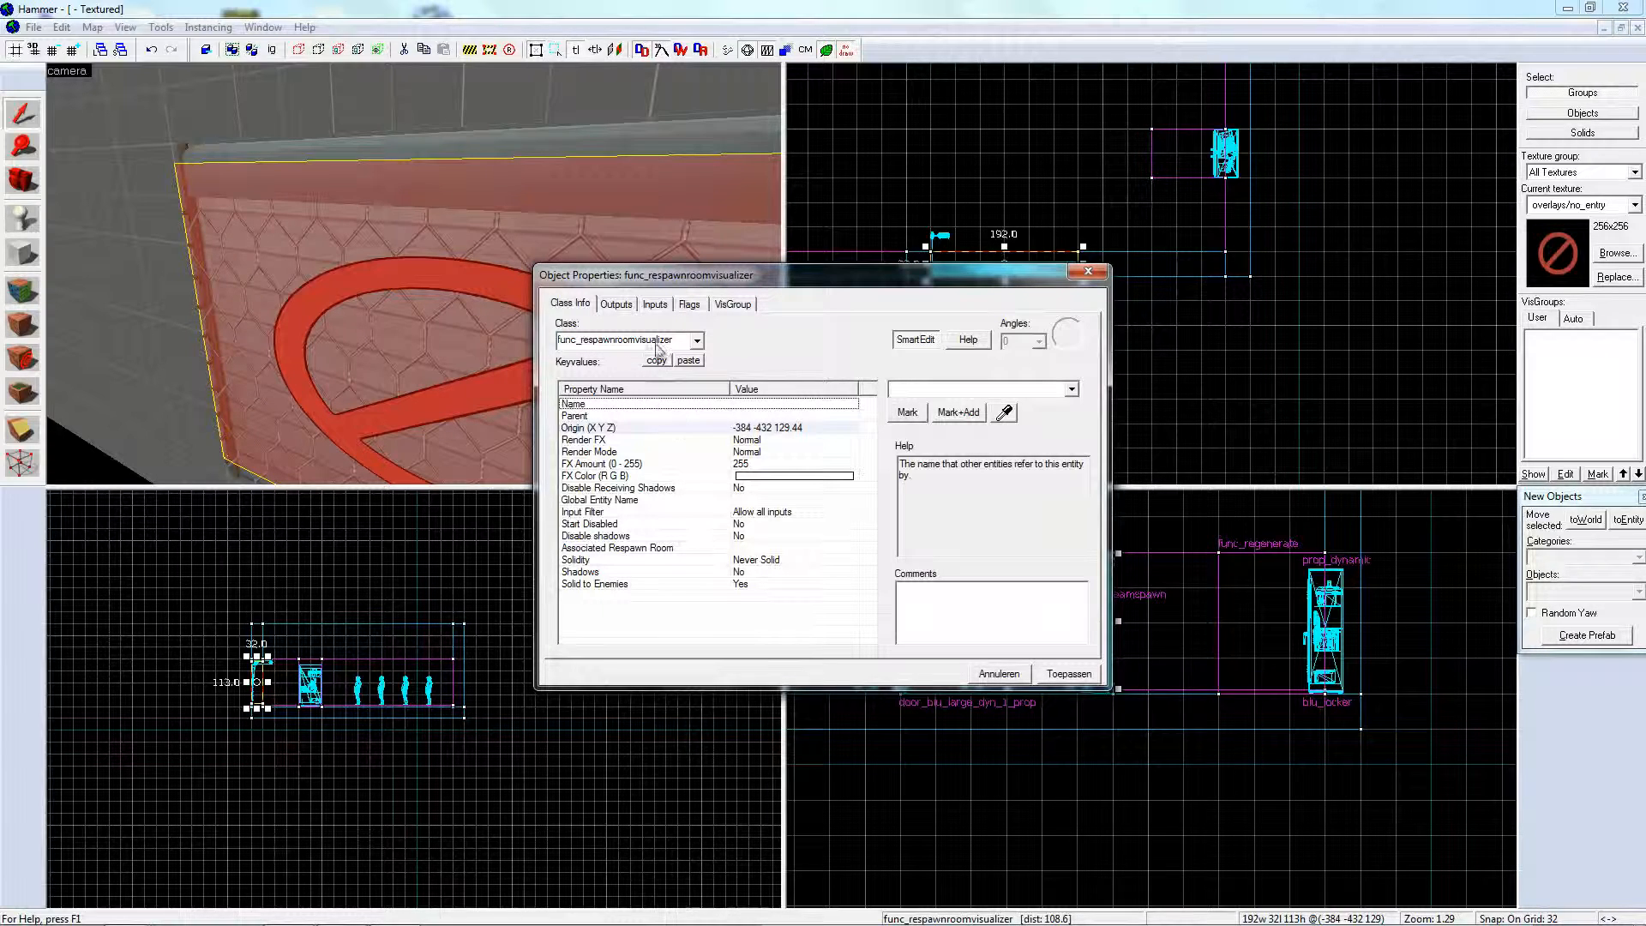
left_click(726, 547)
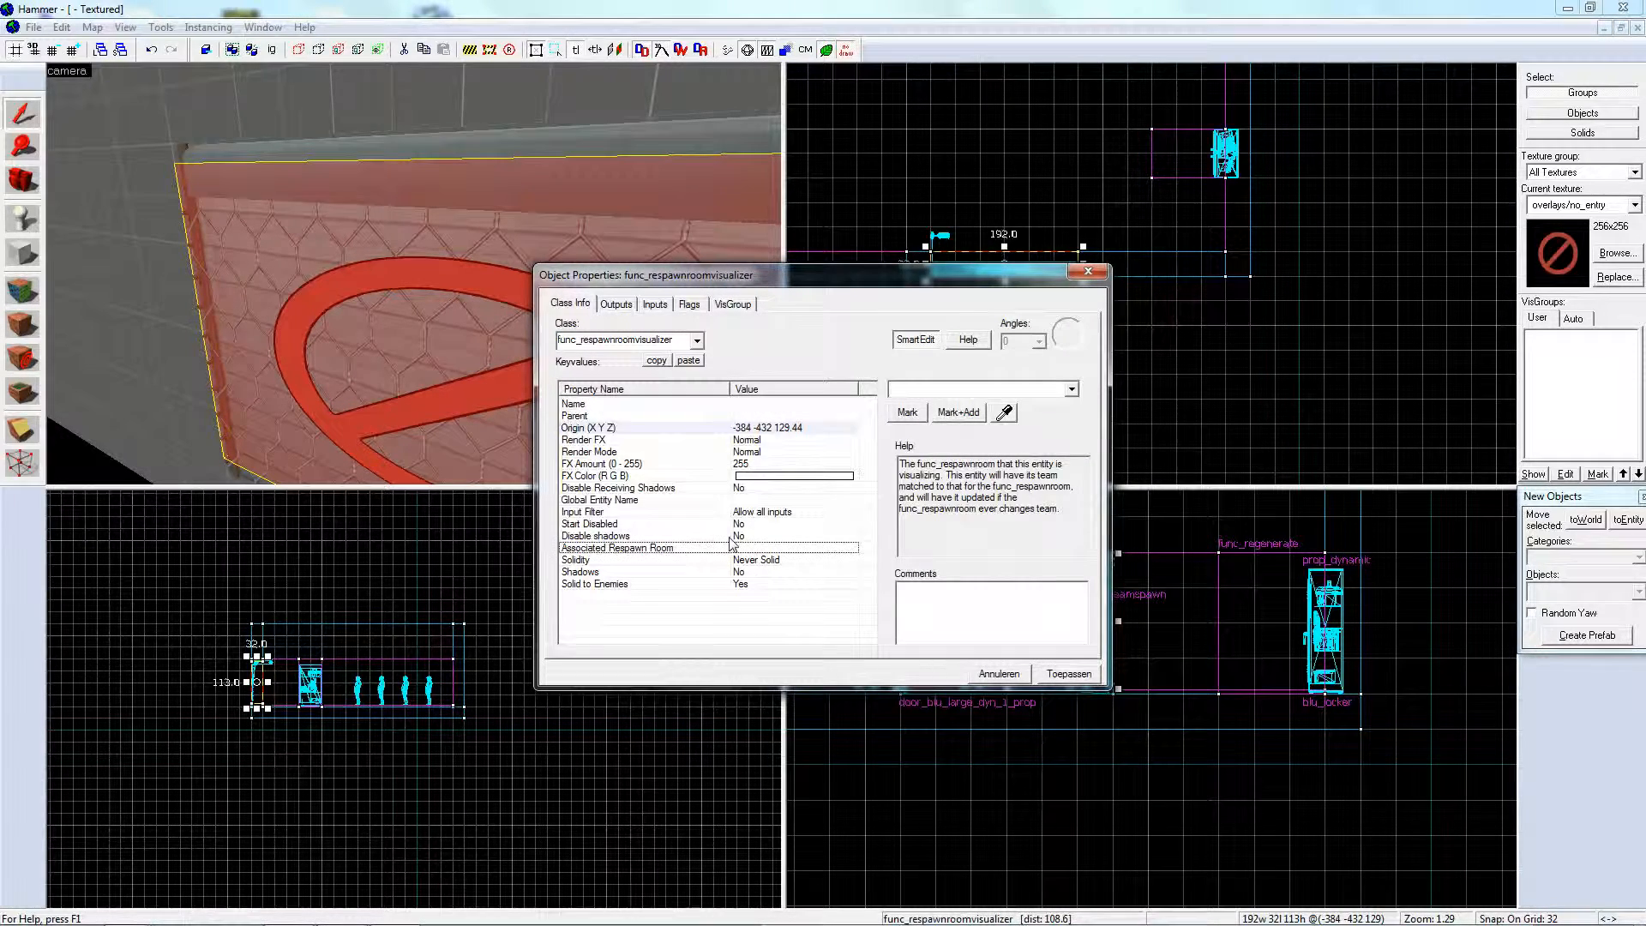
left_click(1071, 389)
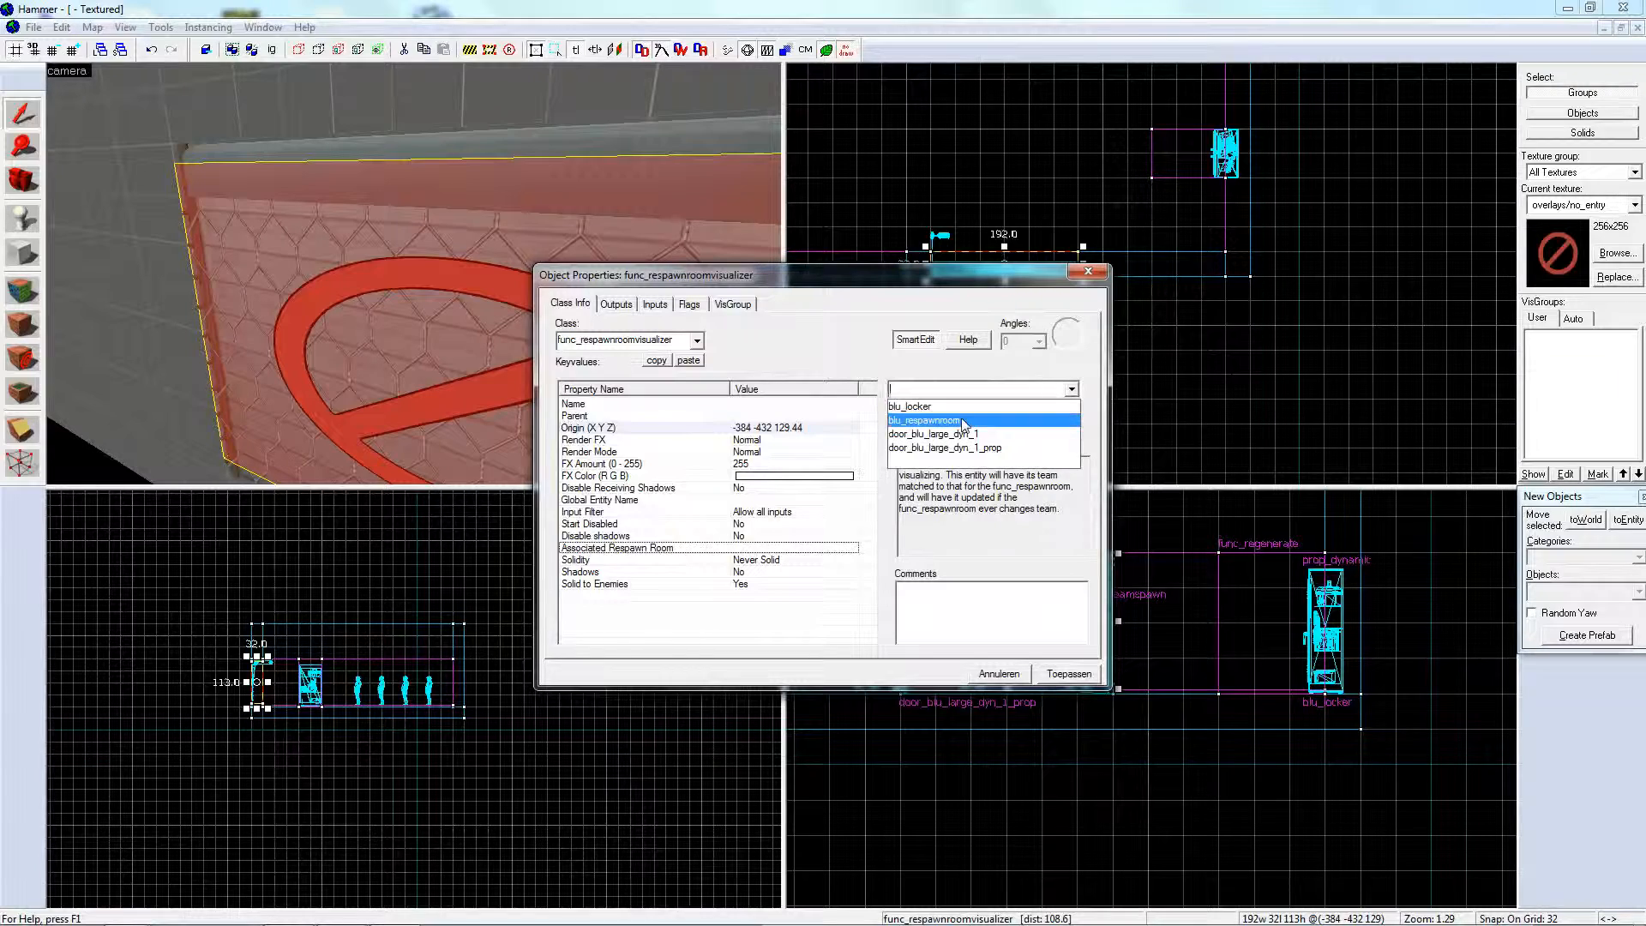
left_click(965, 424)
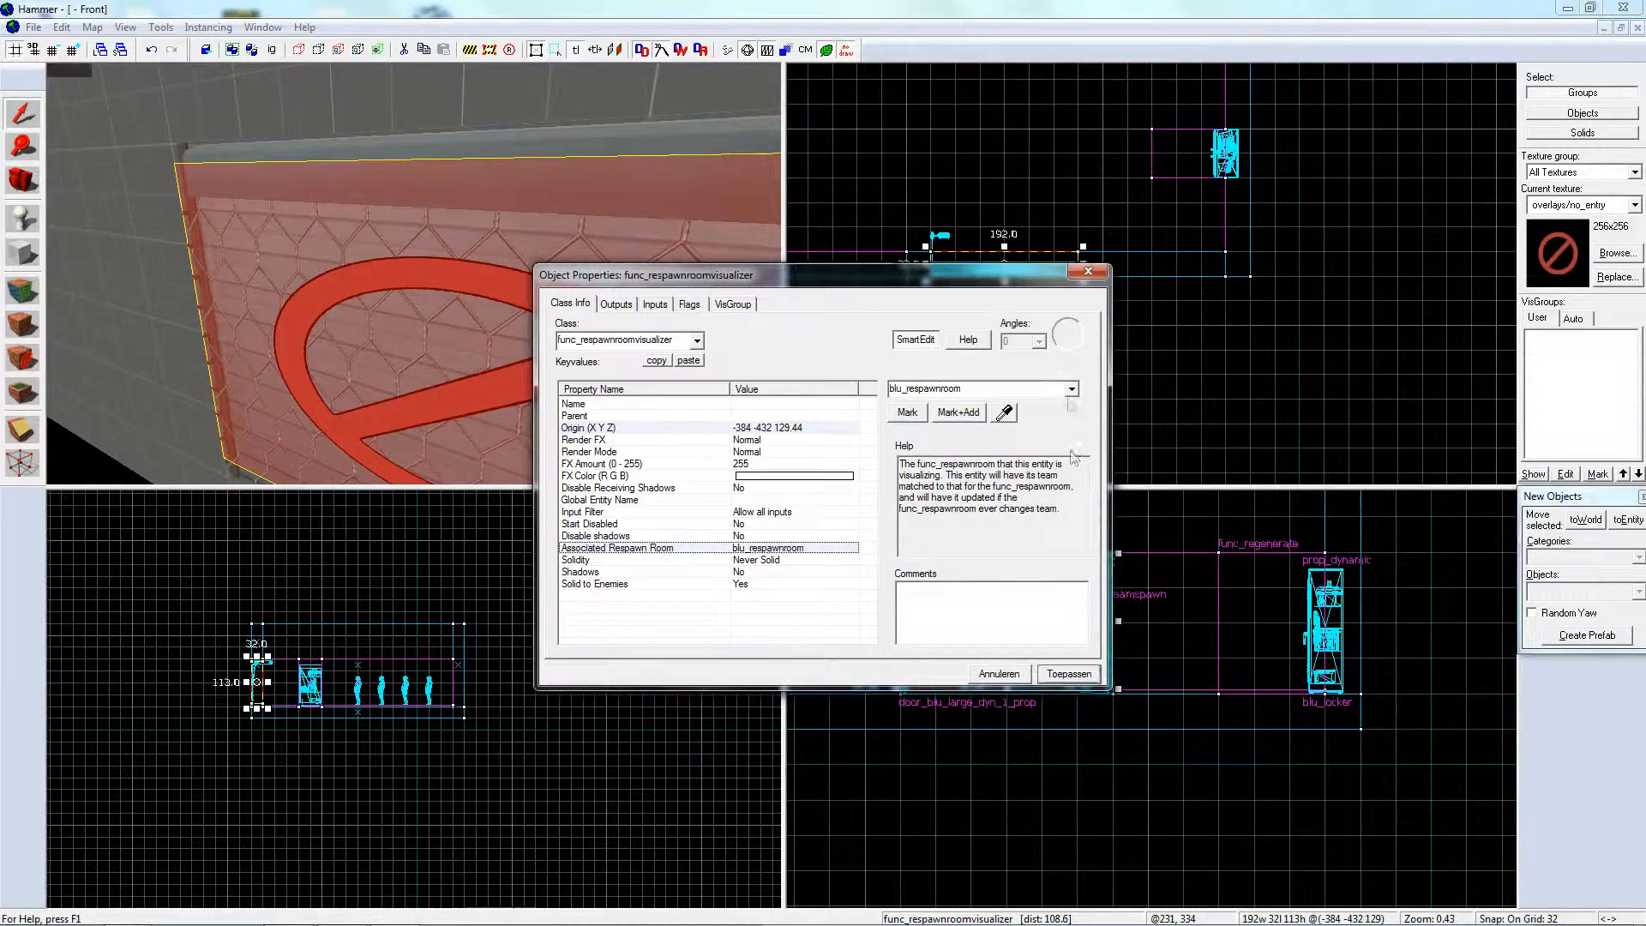
left_click(1002, 673)
- Extend the spawn room's floor brush outward past the doorway to a length of 768 units
key("z")
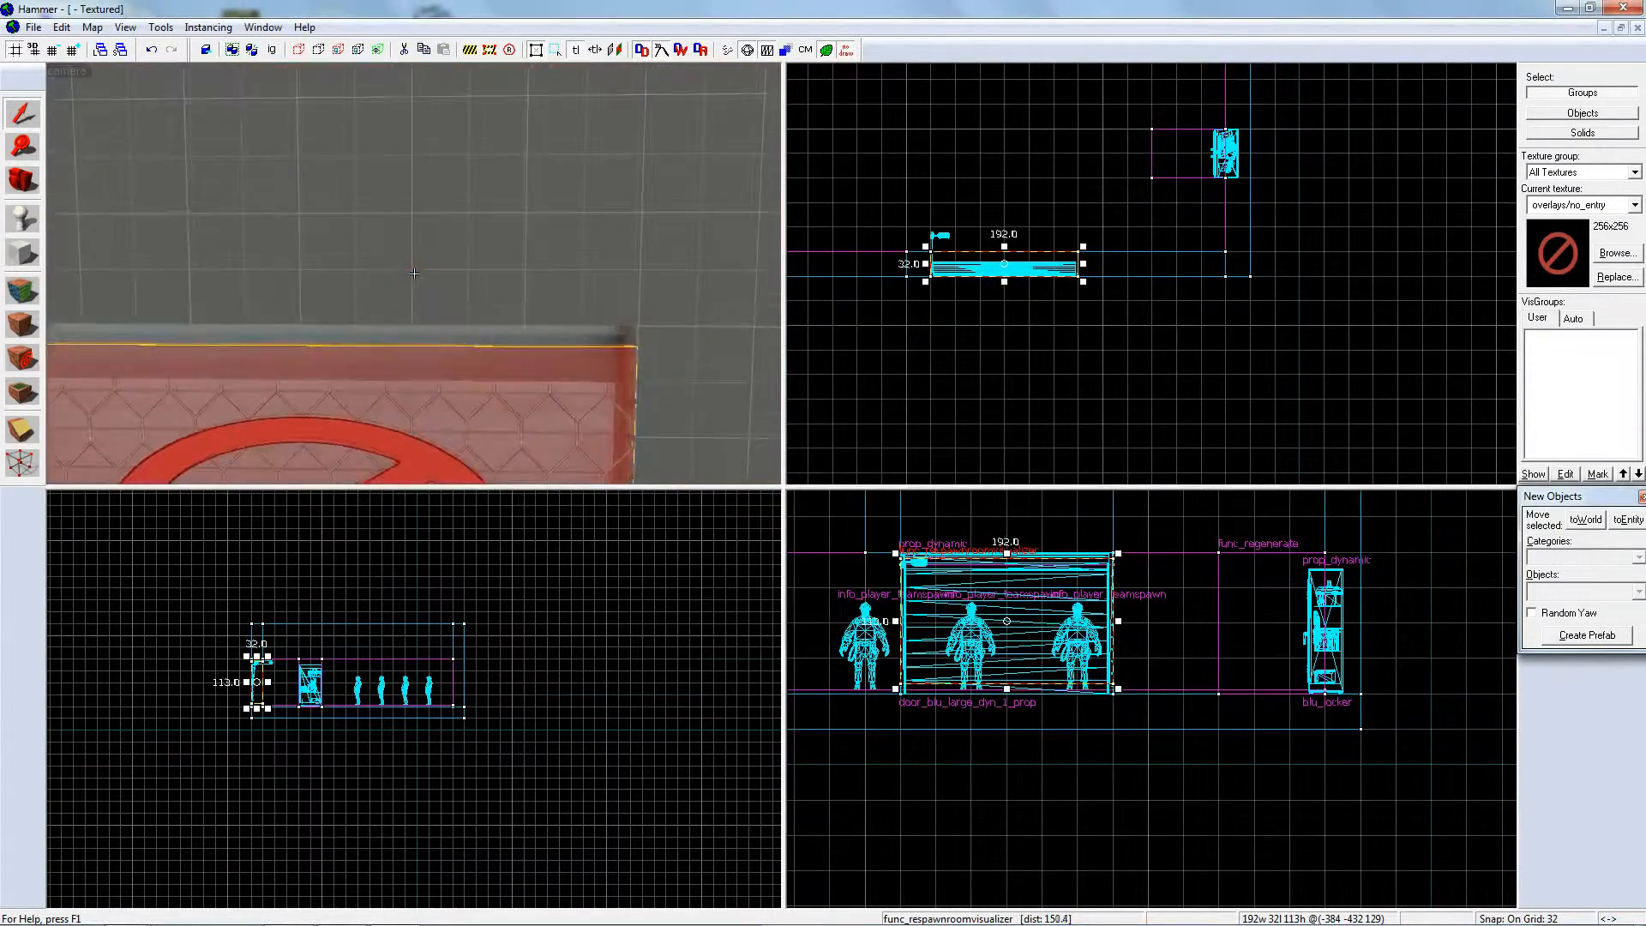
key("w")
key("z")
left_click(414, 281)
scroll(1158, 238, "down", 4)
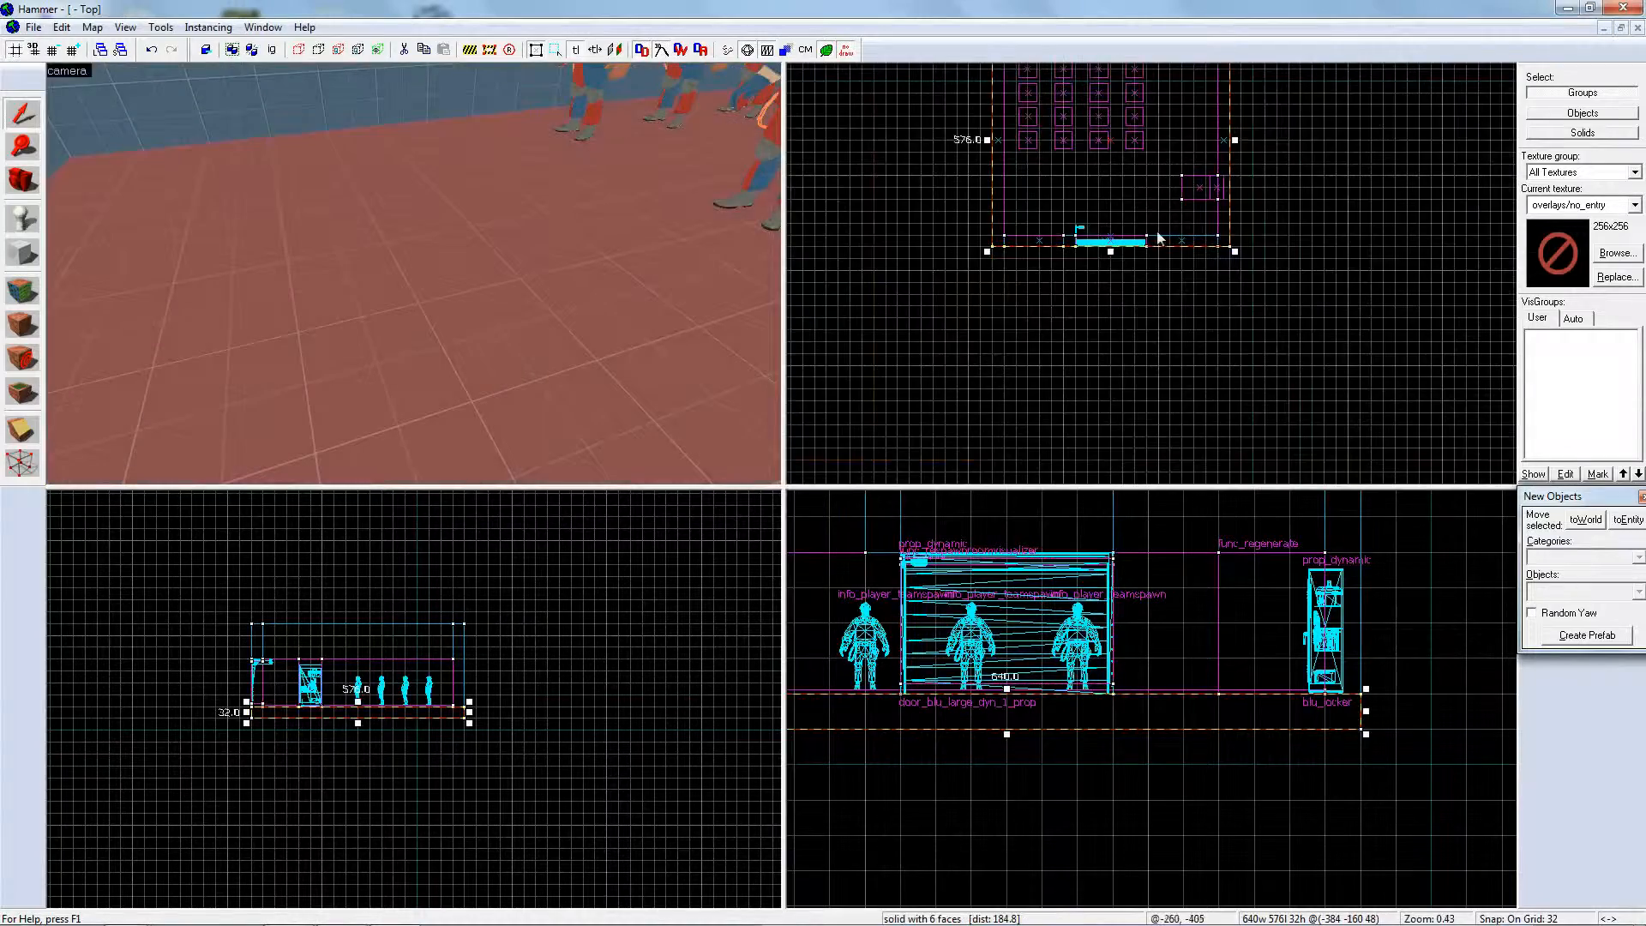
left_click_drag(1111, 254, 1111, 299)
key("z")
key("z")
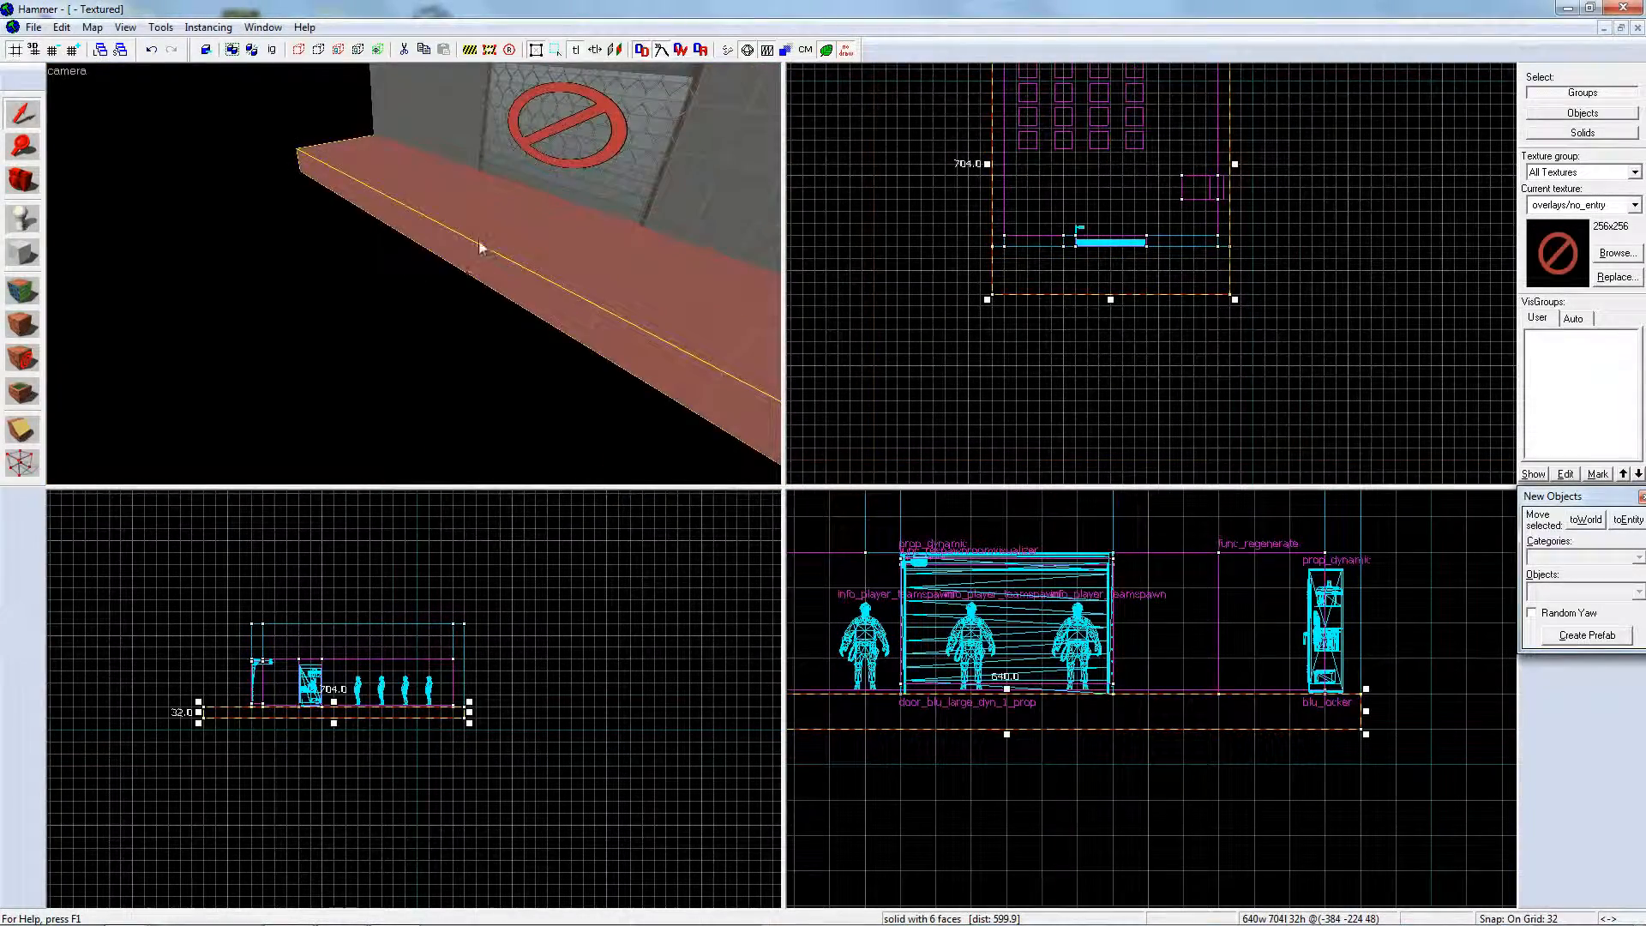
left_click_drag(1109, 300, 1110, 322)
key("z")
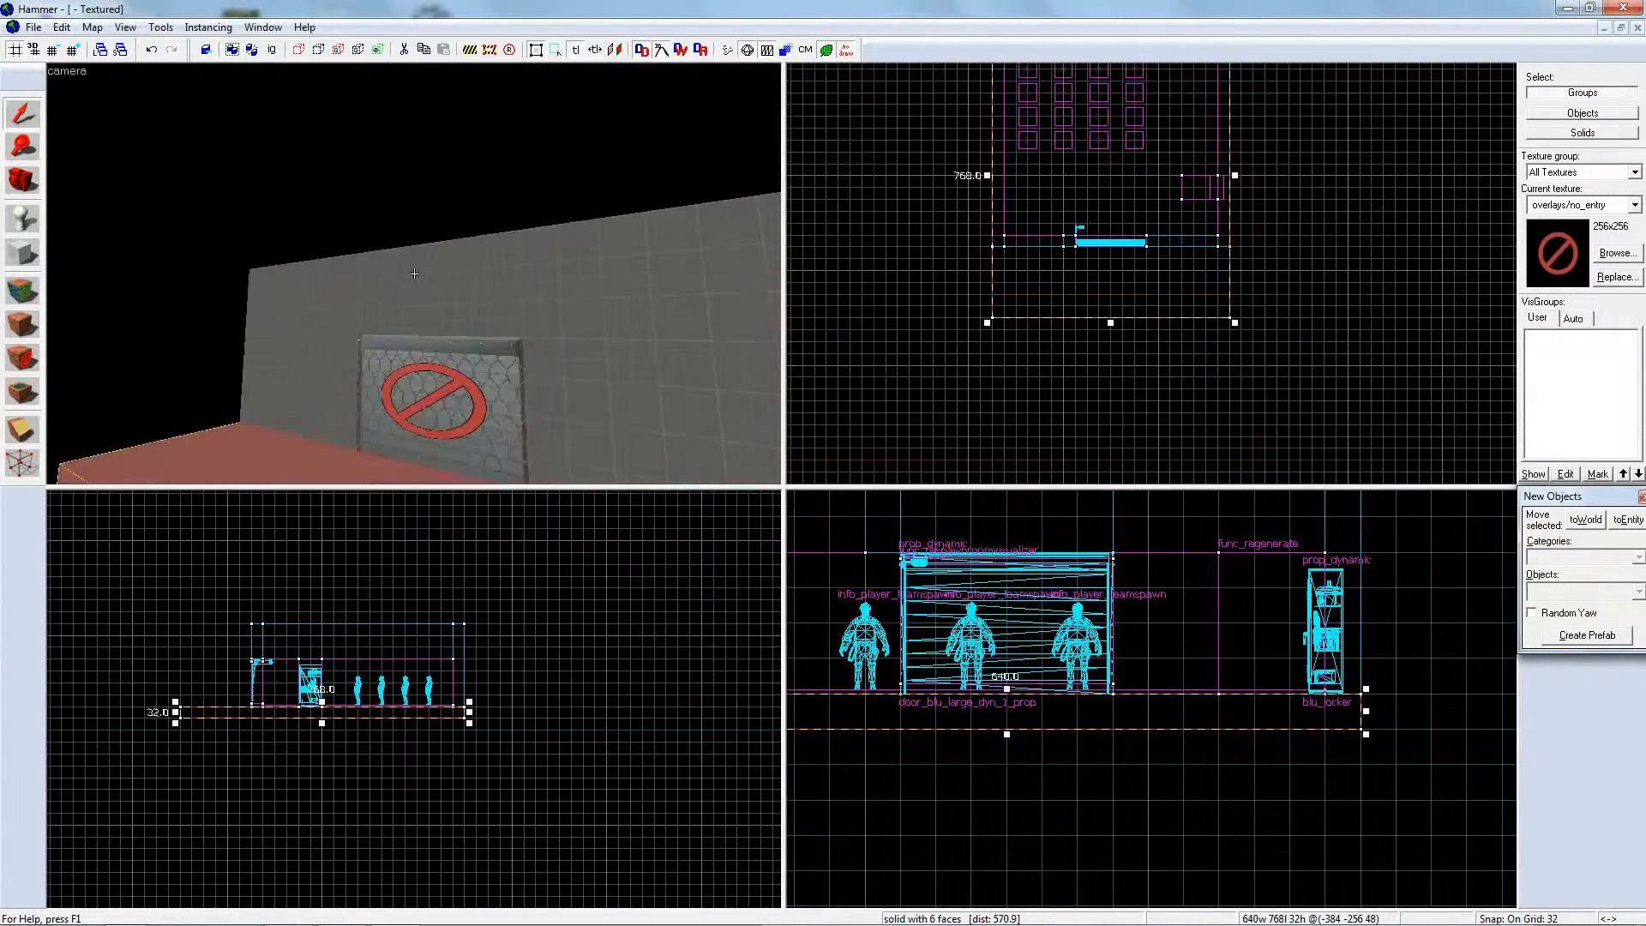
key("s")
key("z")
- Create a wall block 32 units thick, 864 units long and 320 units high alongside the spawn room and extended floor
left_click(23, 252)
scroll(965, 274, "down", 4)
scroll(969, 275, "up", 6)
scroll(977, 300, "down", 2)
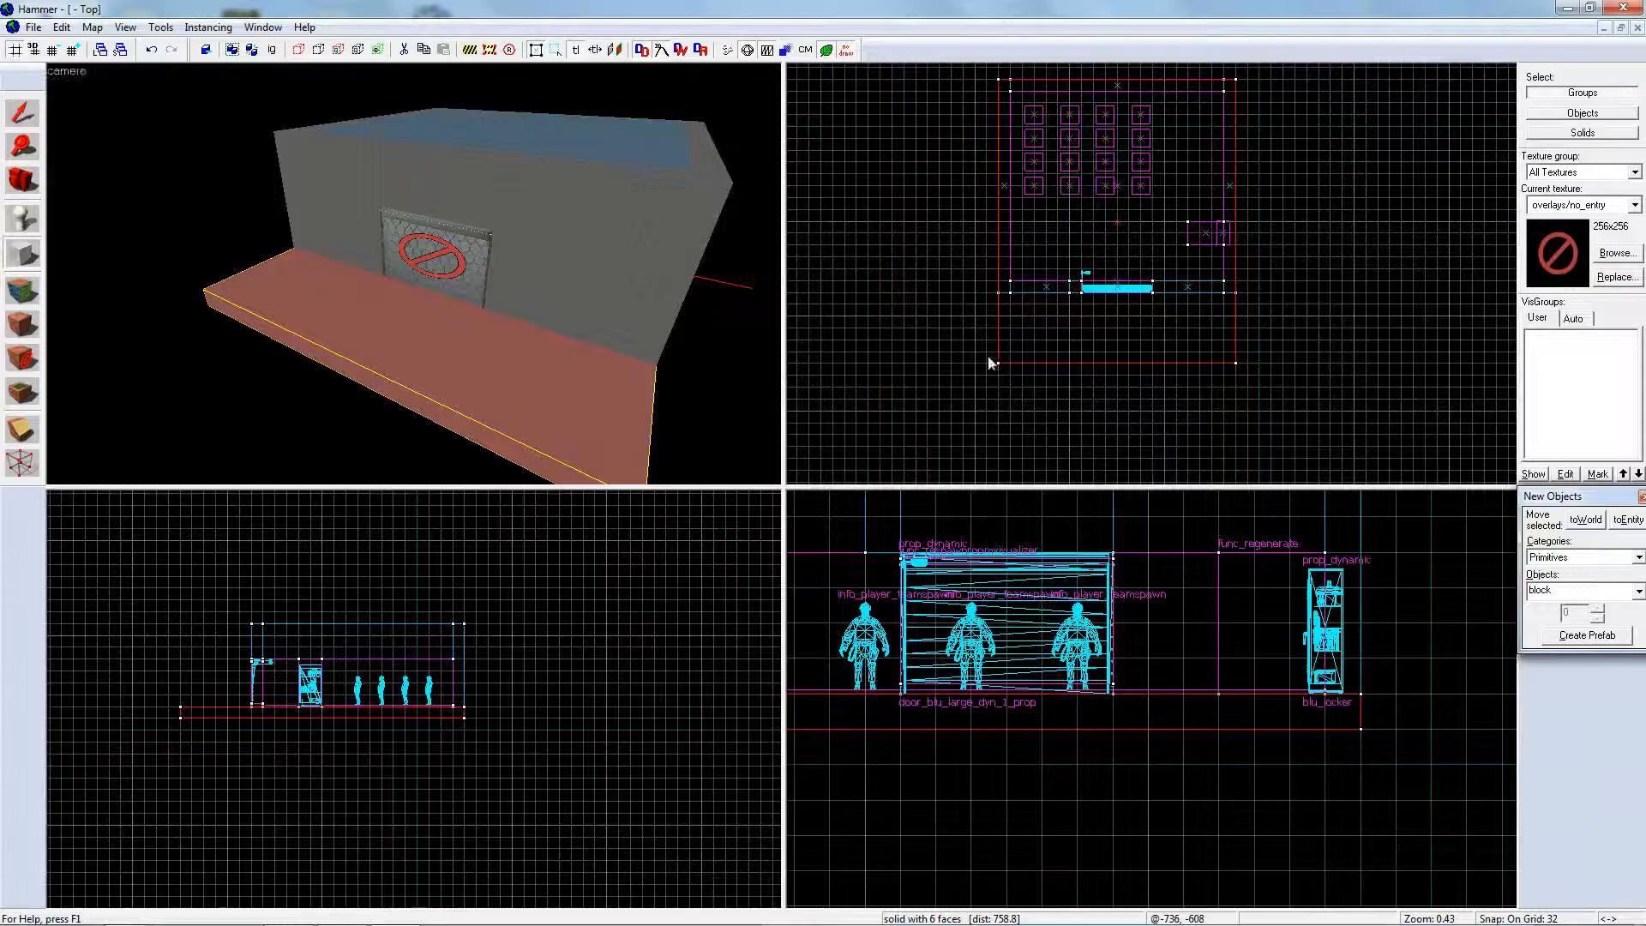
mouse_move(986, 369)
left_mouse_down()
mouse_move(986, 86)
mouse_move(984, 223)
mouse_move(984, 158)
left_mouse_up()
left_click_drag(340, 705, 356, 606)
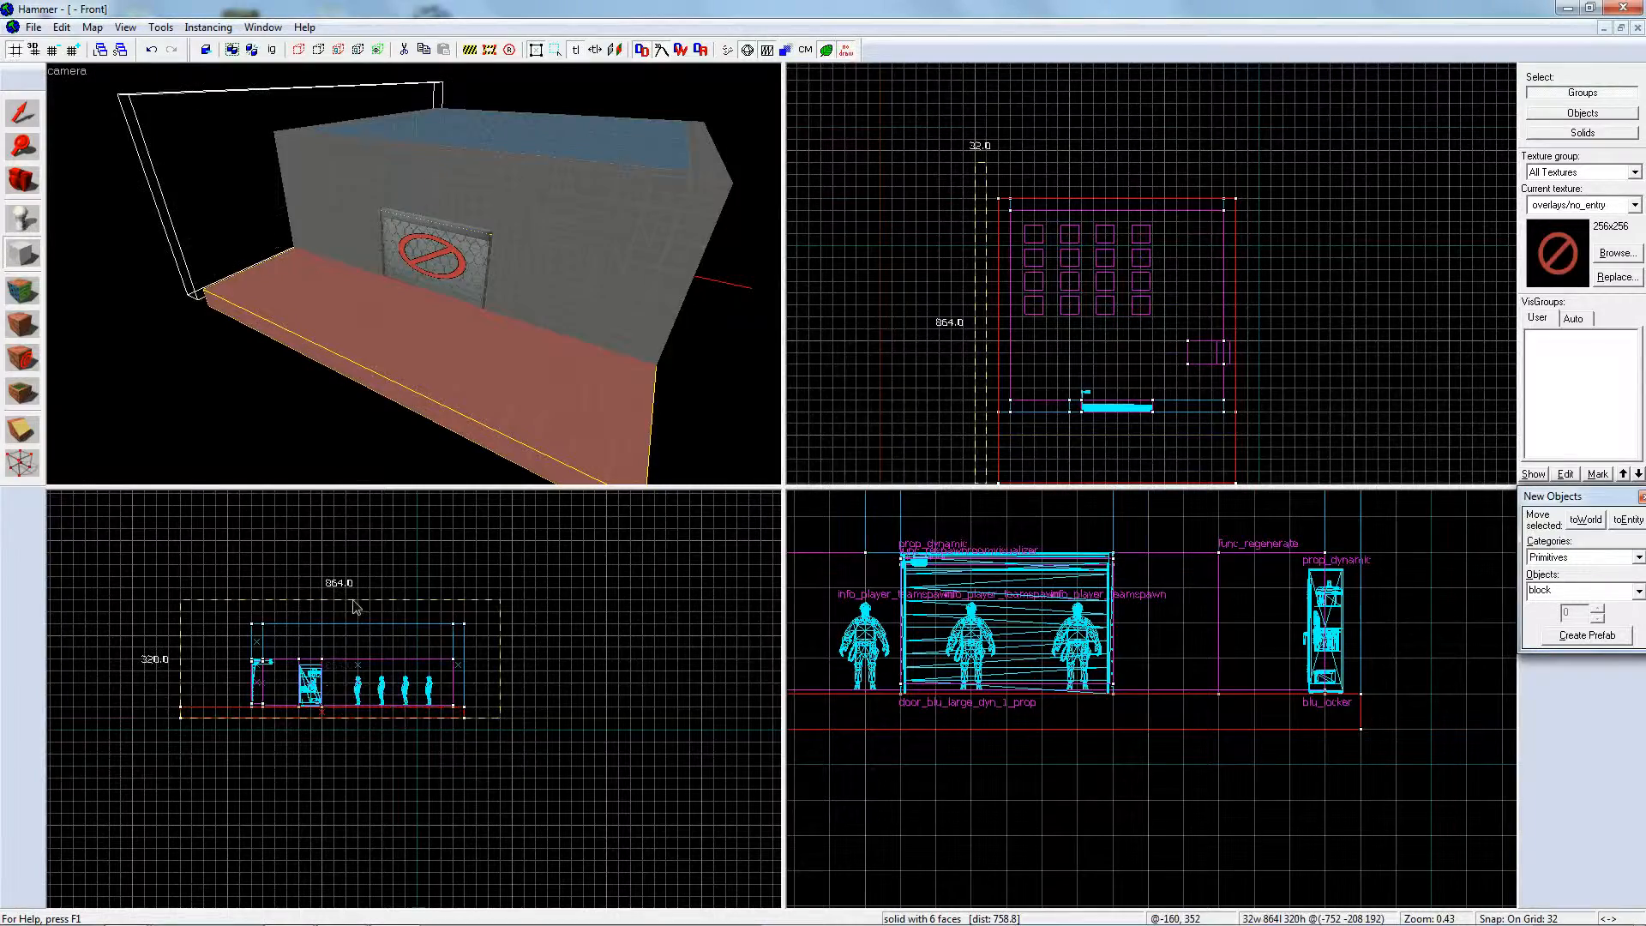
key("Return")
- Filter the textures by skybox and cover the new wall with tools/toolsskybox
key("shift+a")
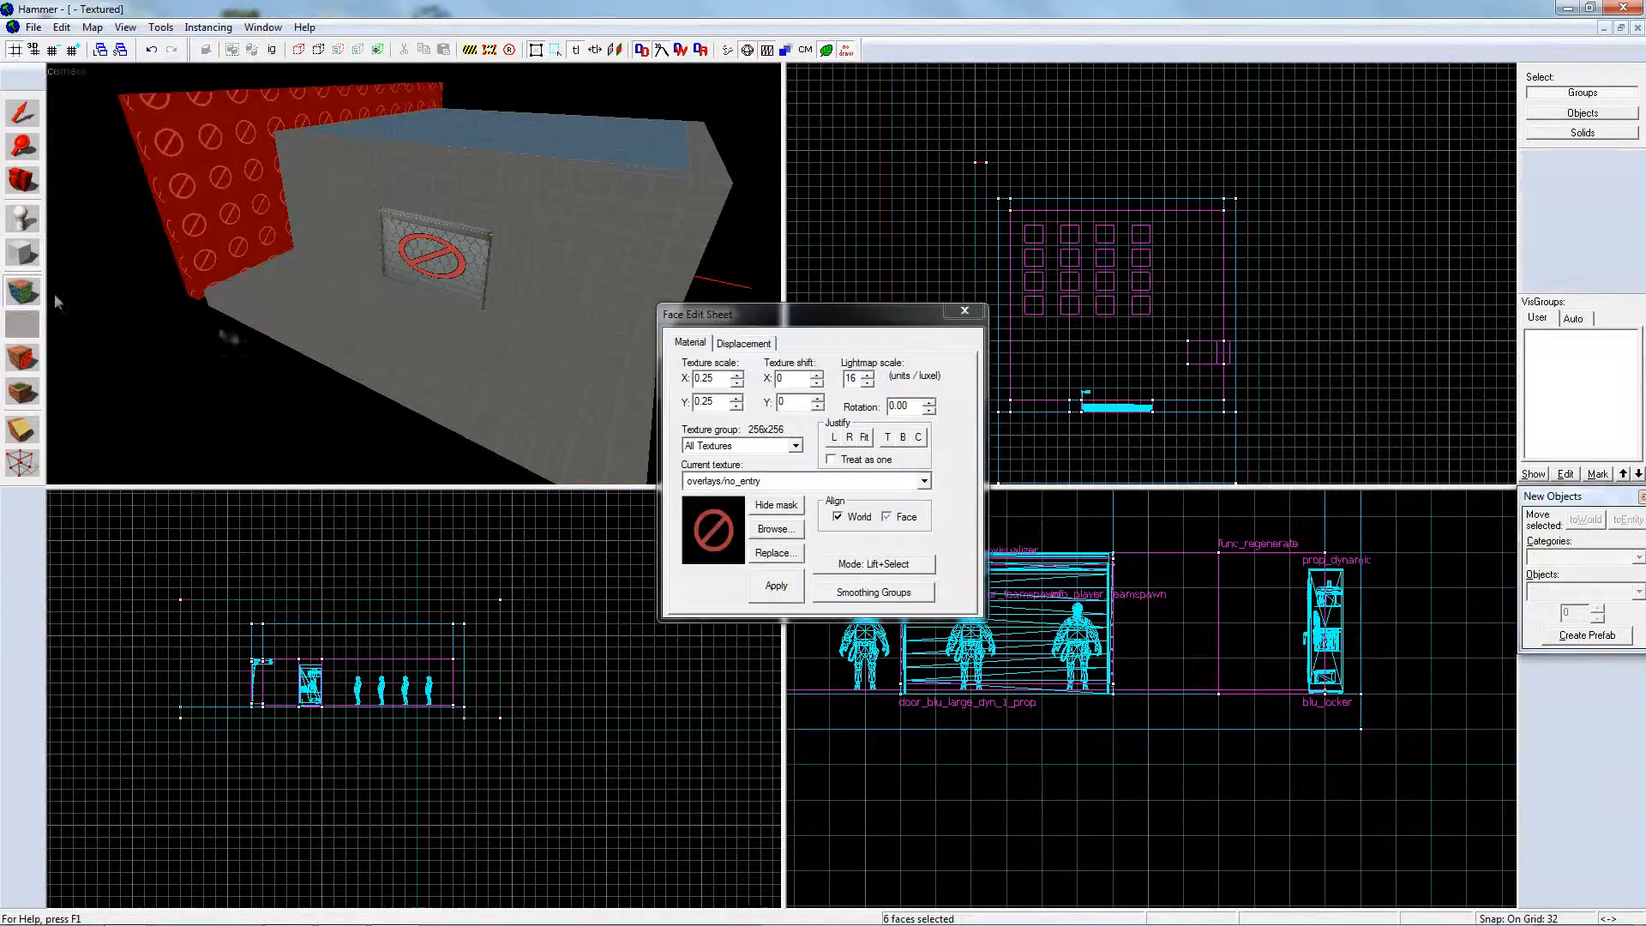
left_click(772, 529)
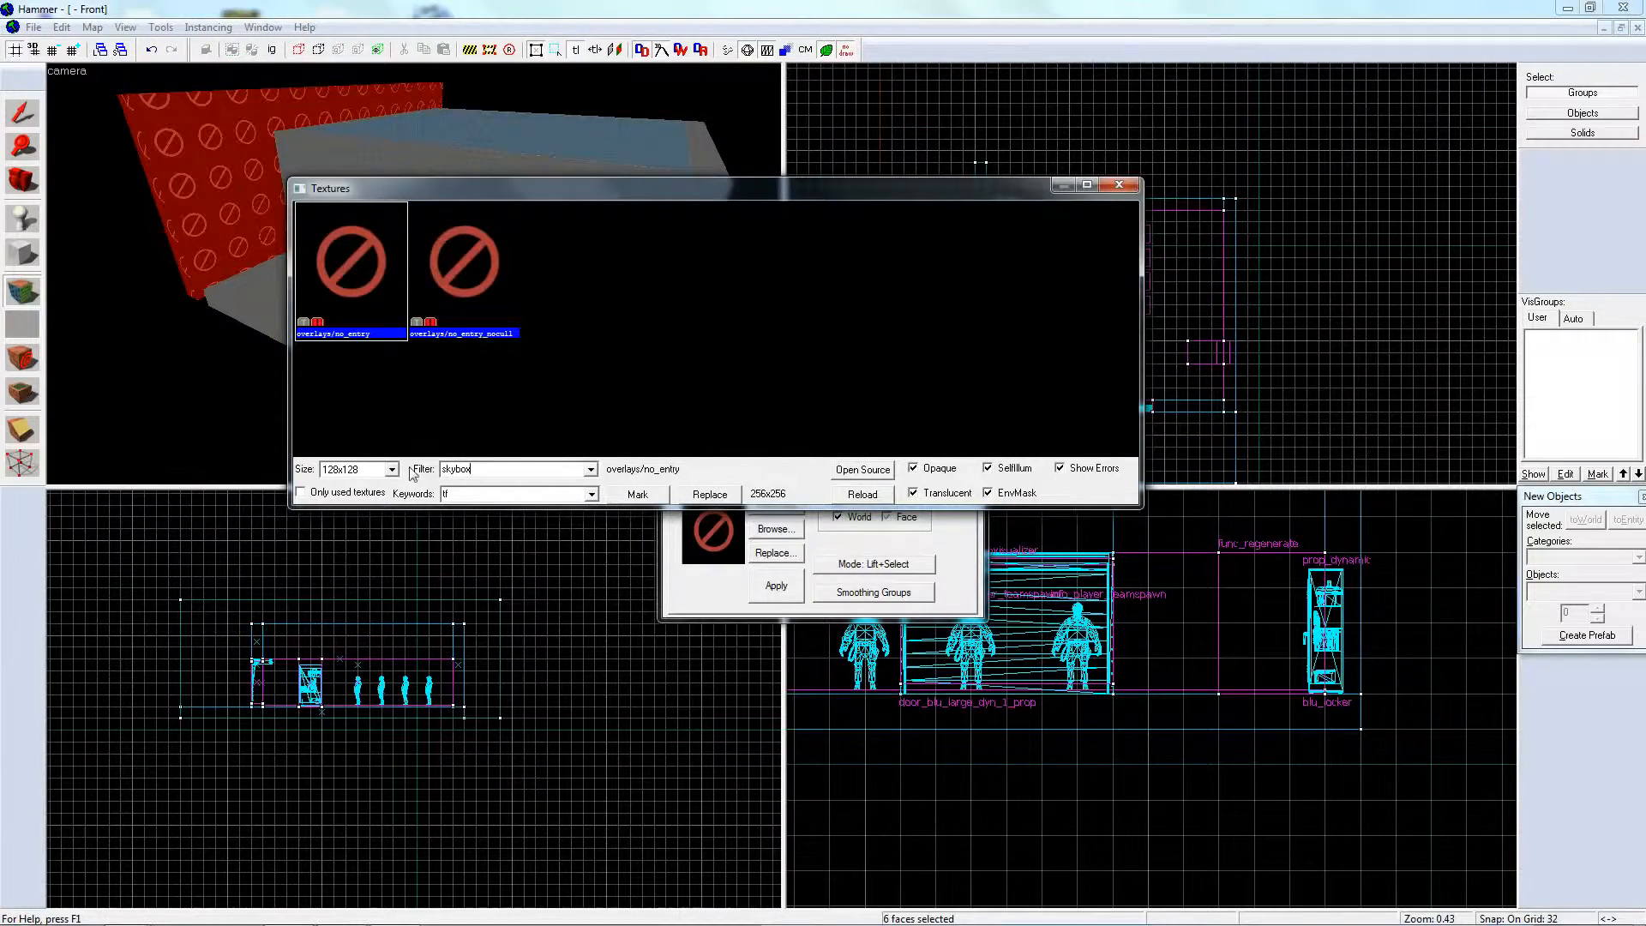
scroll(1103, 349, "down", 5)
left_click_drag(1103, 344, 1134, 443)
double_click(462, 377)
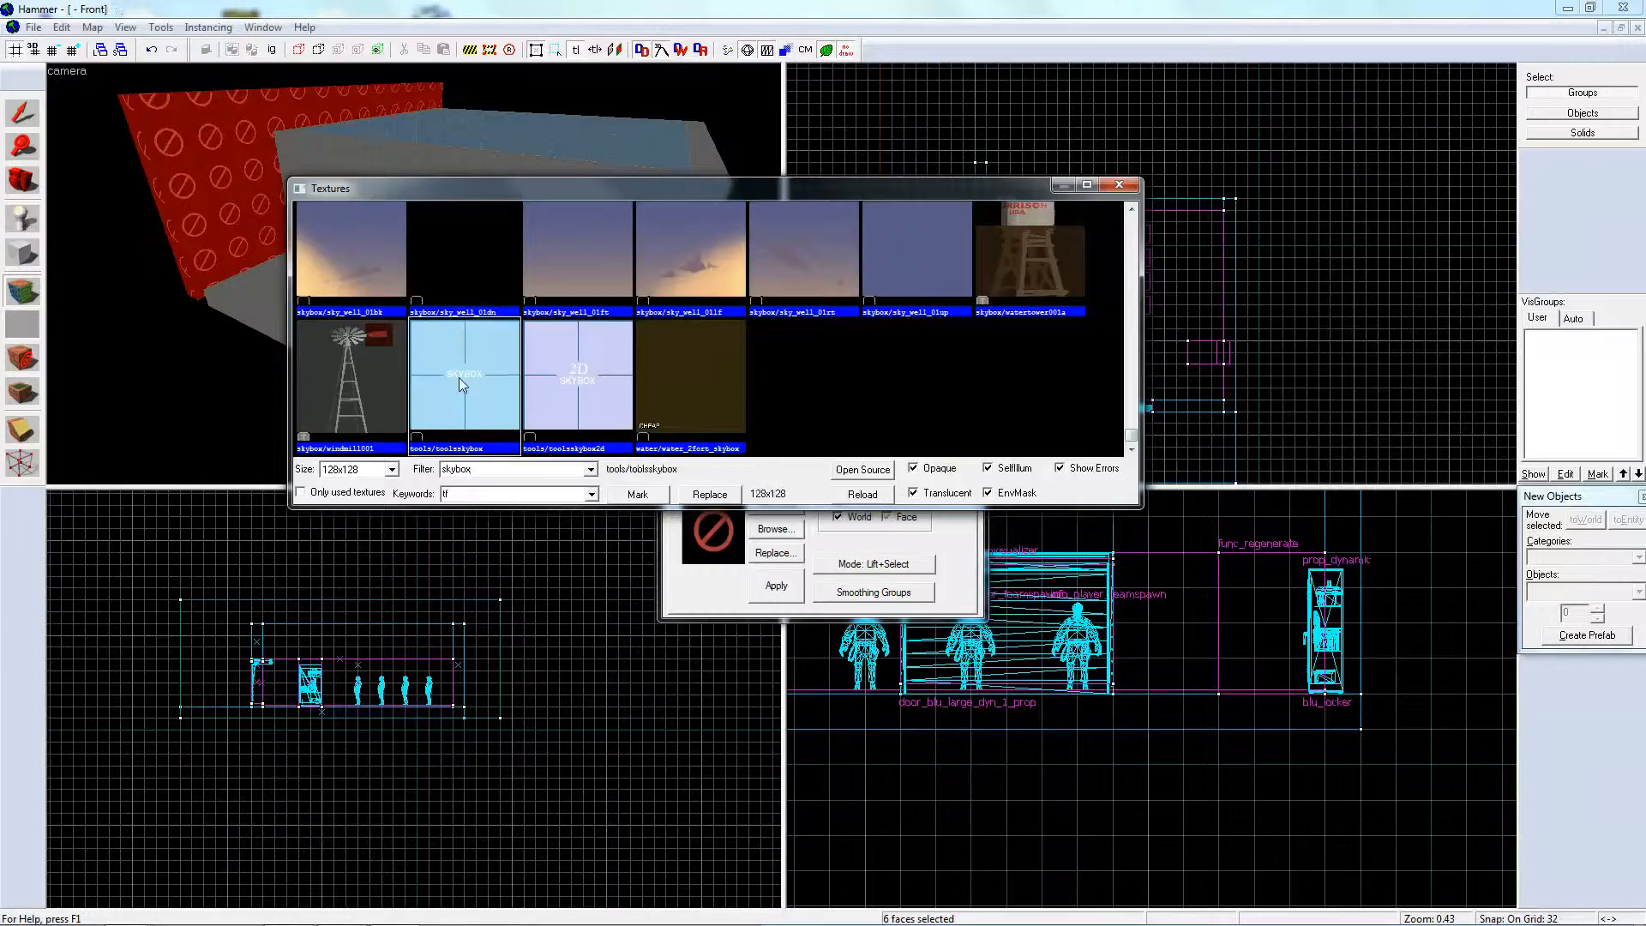
left_click(973, 309)
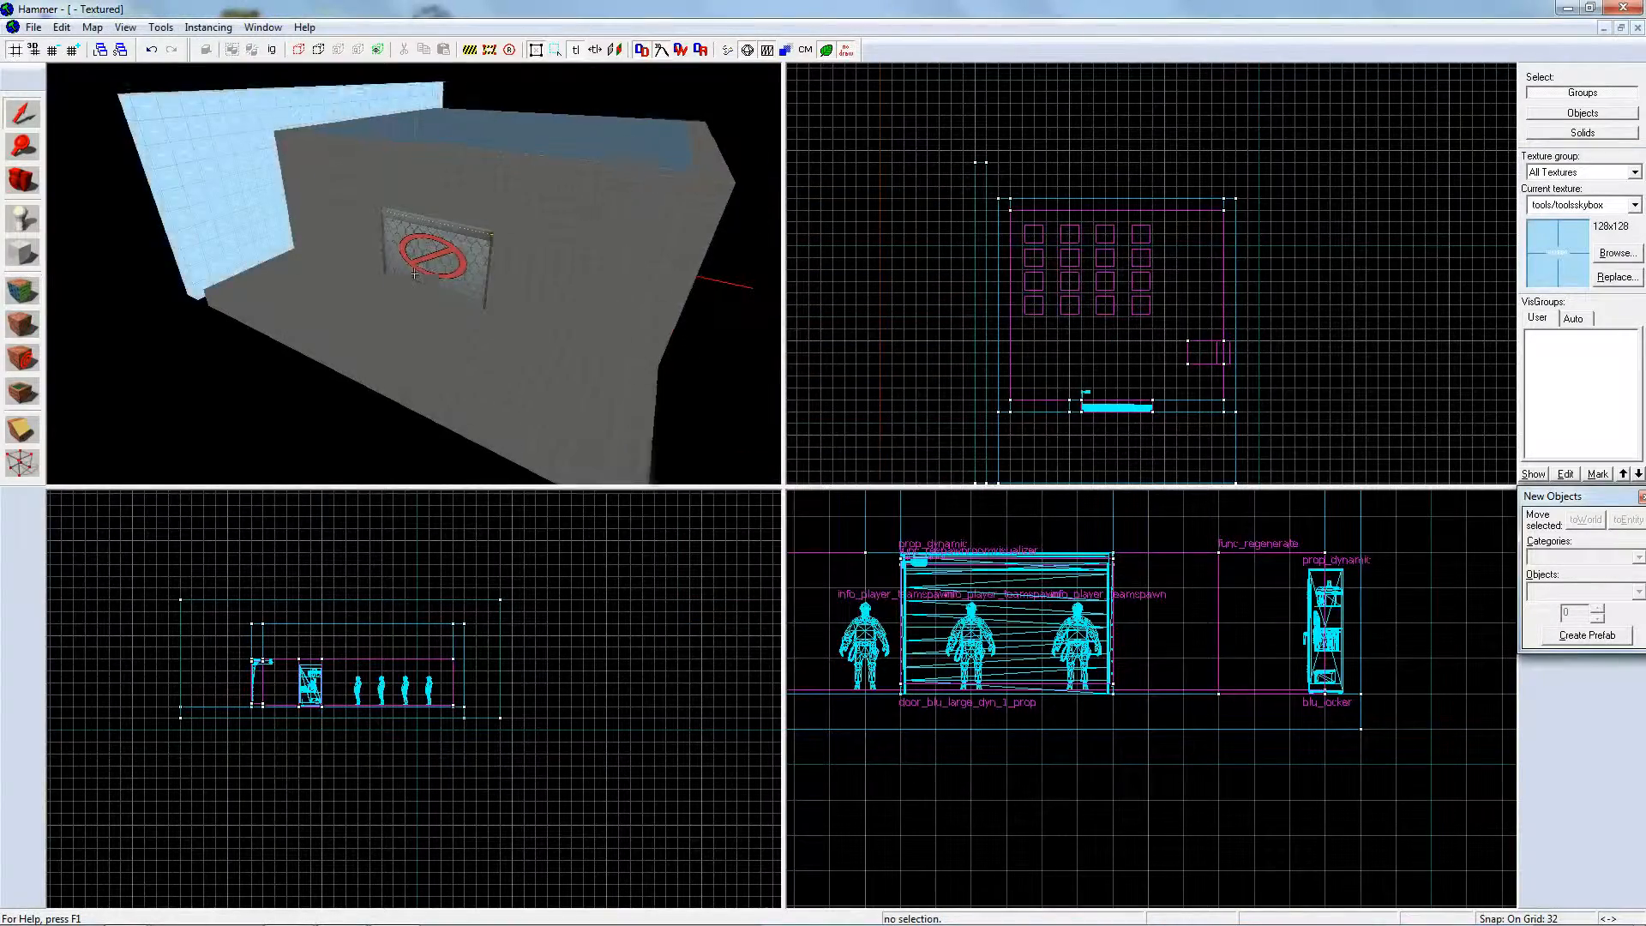
- Extend the side skybox wall past the outer edge of the floor to a length of 896 units
key("z")
key("w")
left_click(285, 226)
scroll(964, 294, "down", 3)
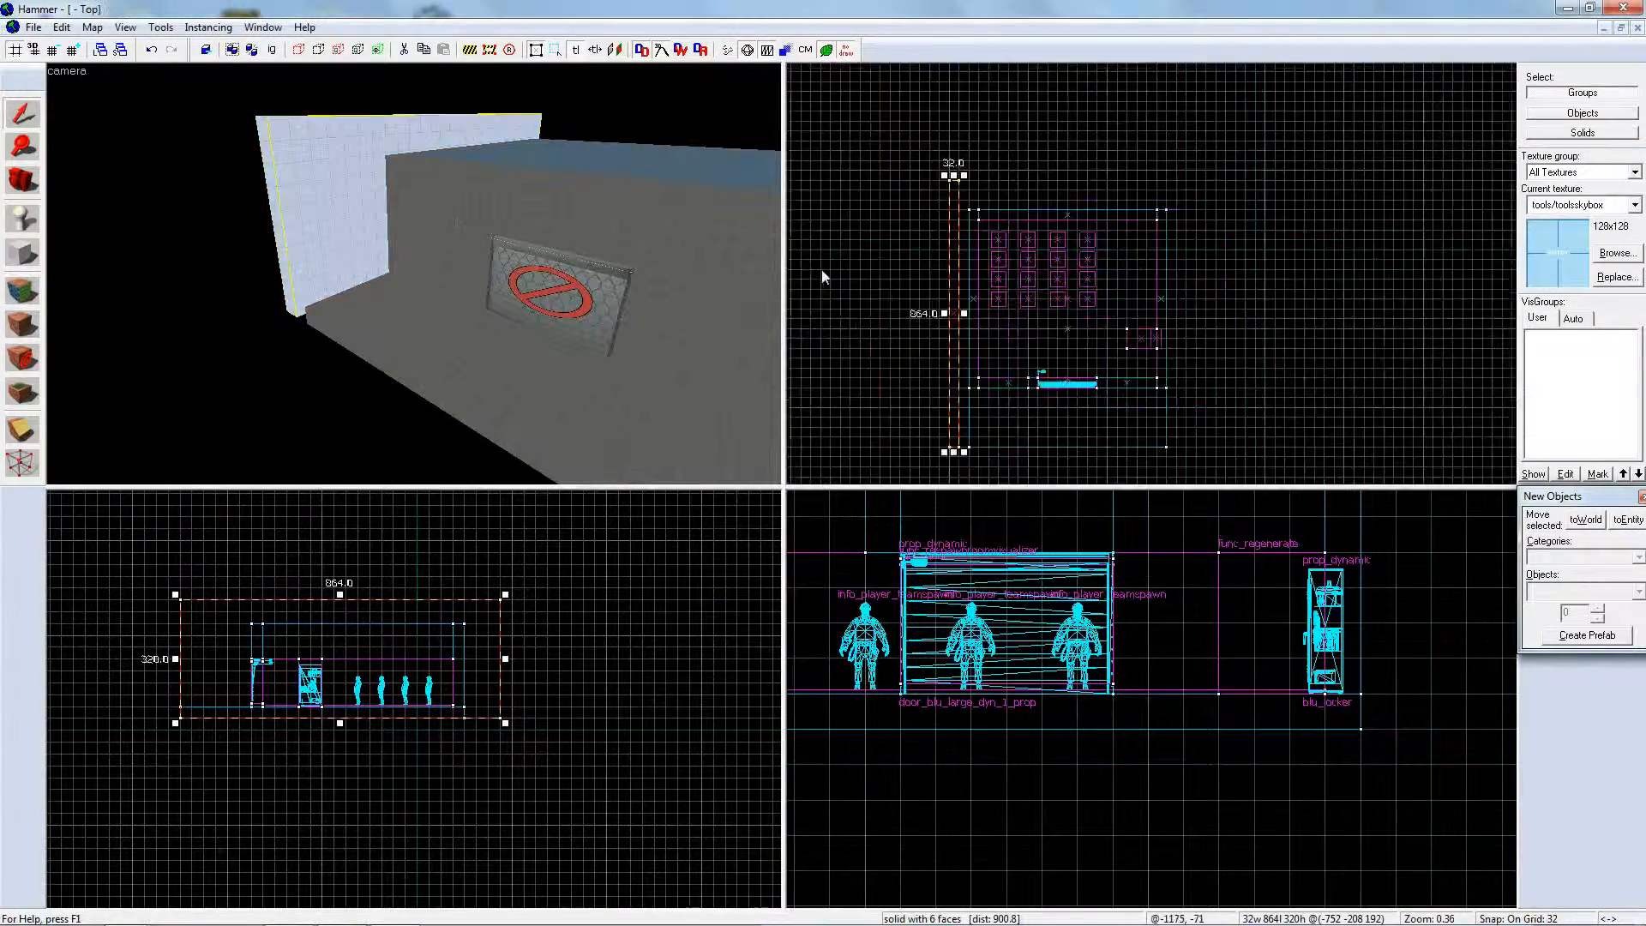
left_click_drag(942, 359, 943, 367)
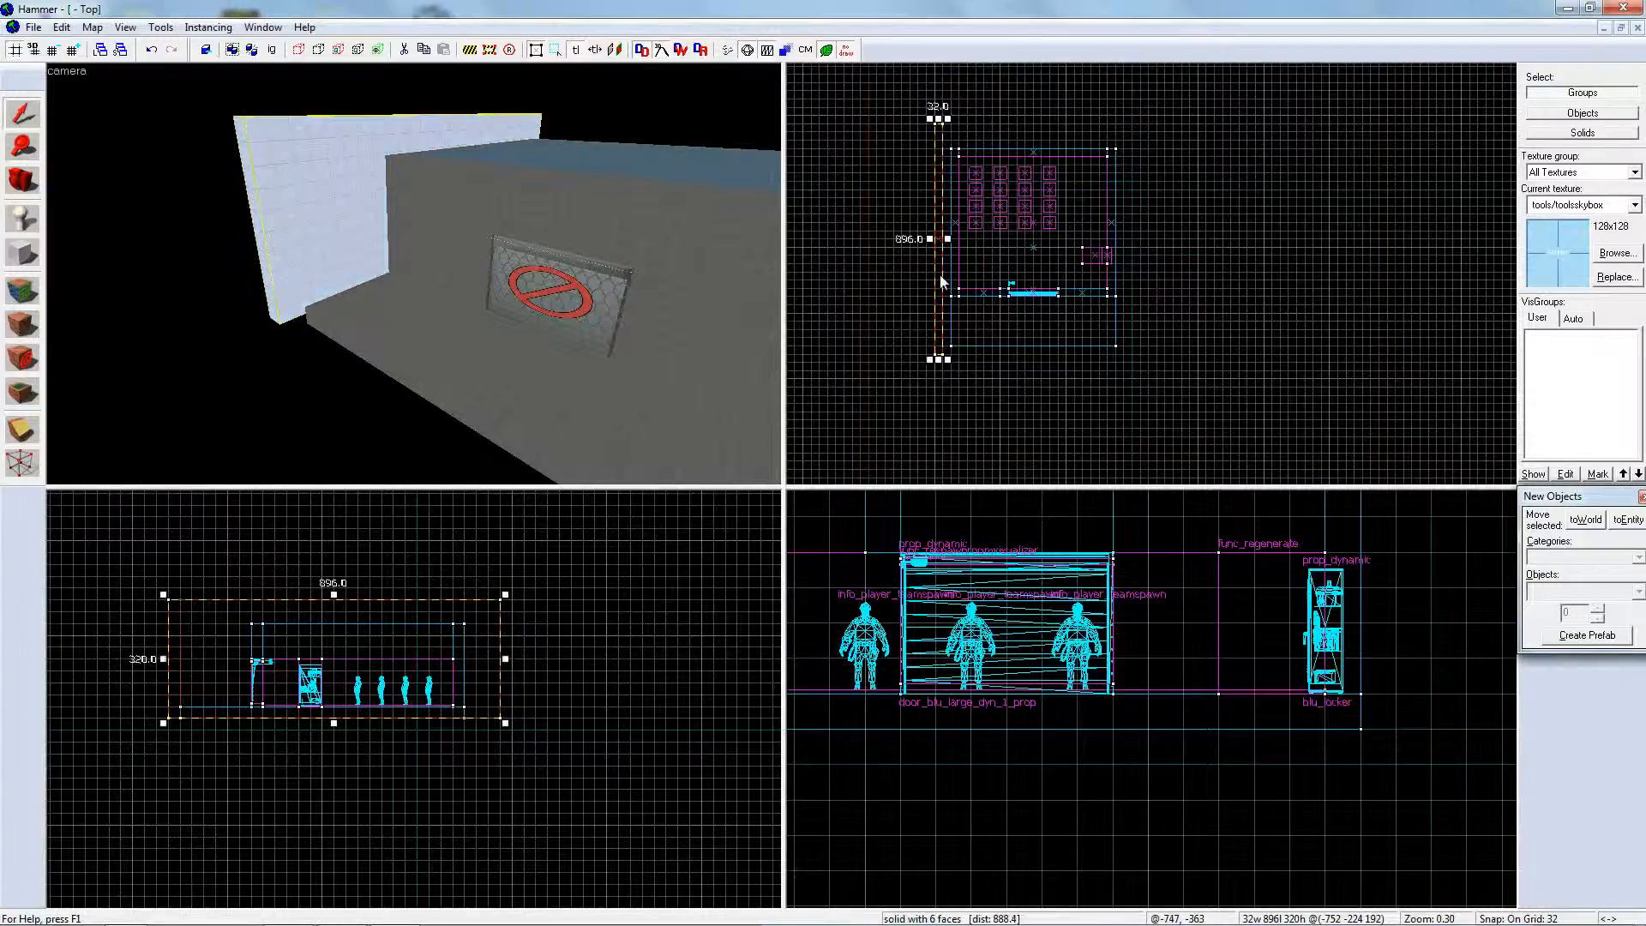
- Add a skybox wall 704 units wide, 32 units thick and 320 units high across the floor's outer end outside the door
mouse_move(941, 281)
left_mouse_down()
mouse_move(952, 261)
mouse_move(1144, 287)
mouse_move(1126, 349)
mouse_move(1052, 343)
left_mouse_up()
left_click_drag(939, 336, 1080, 144)
scroll(414, 273, "up", 5)
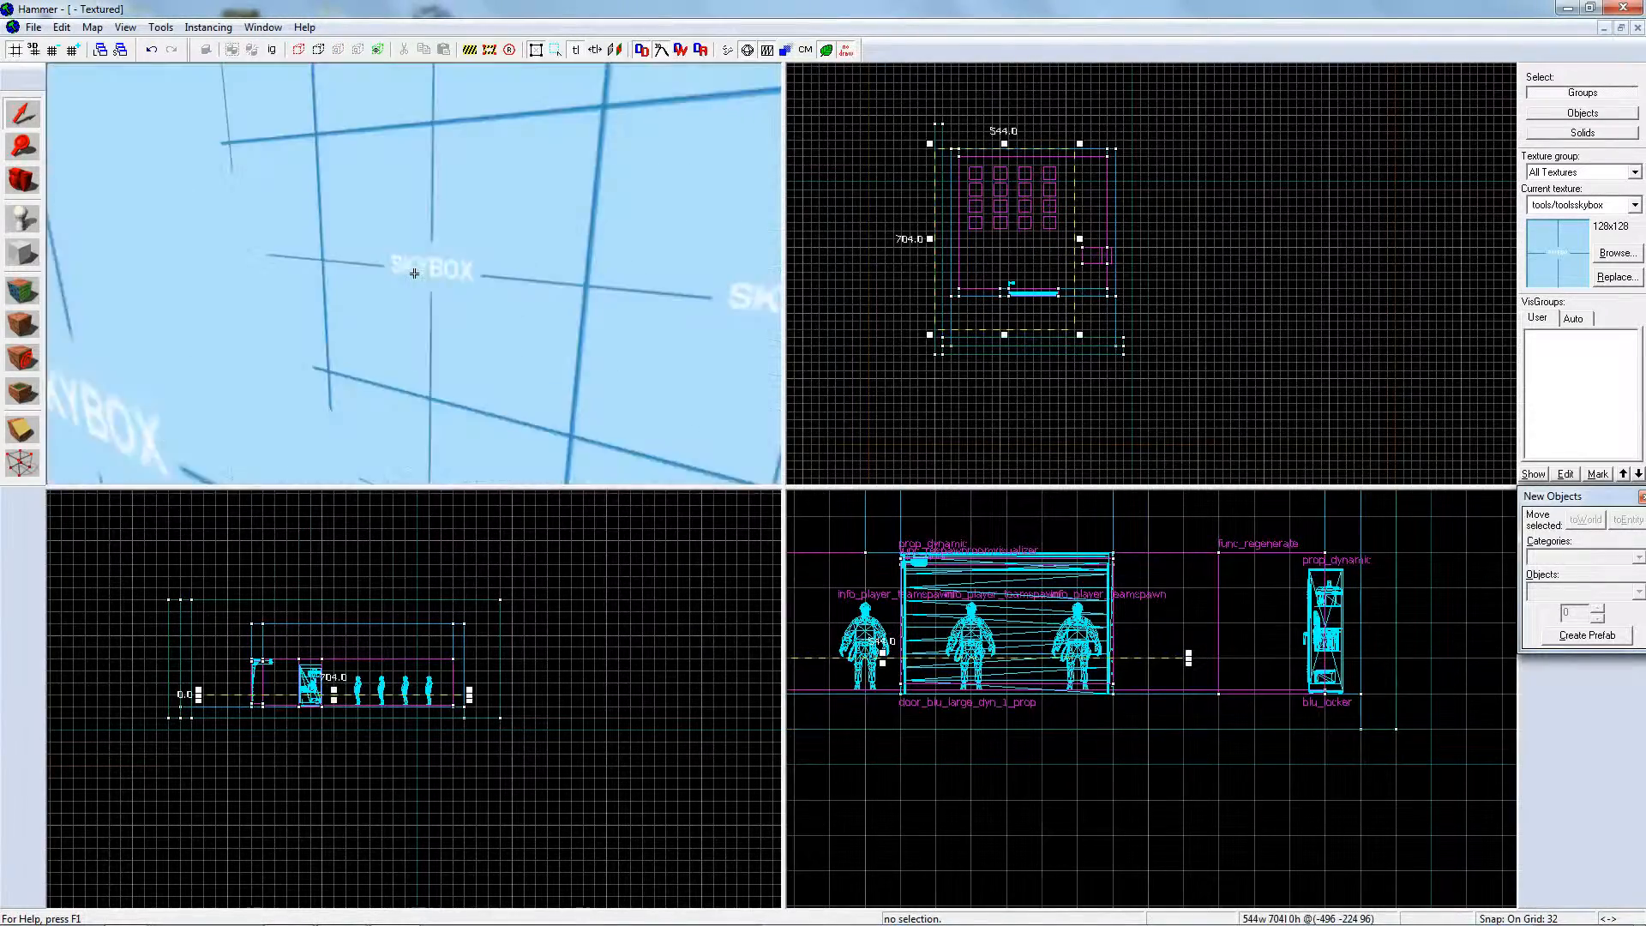
scroll(414, 272, "down", 5)
left_click(540, 225)
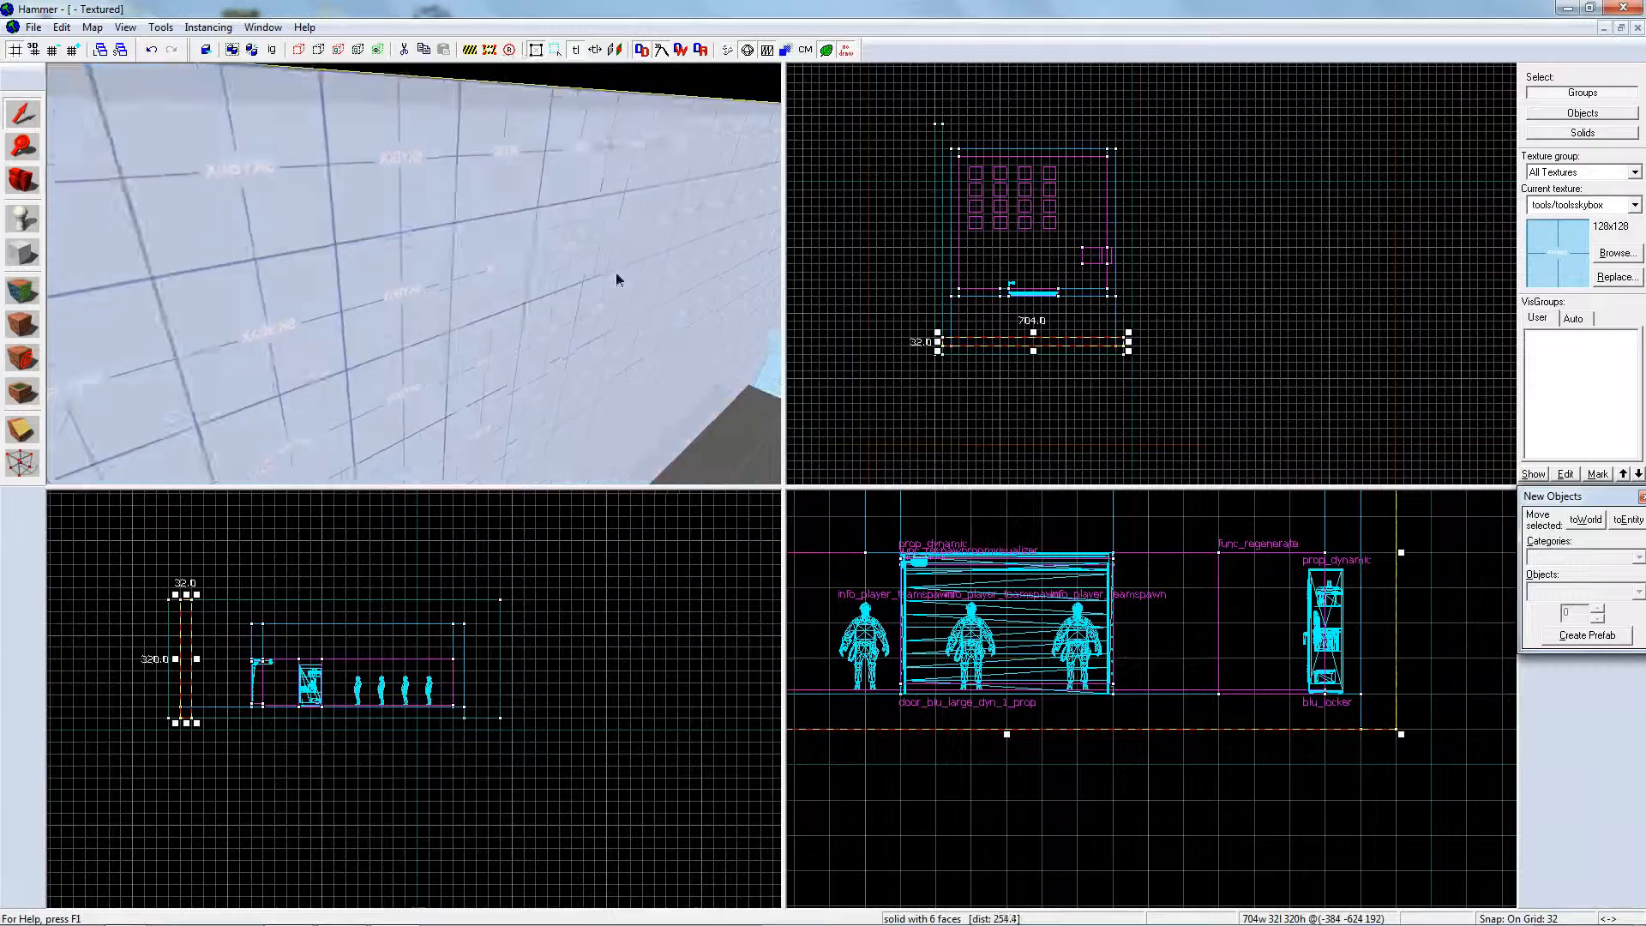
scroll(414, 272, "down", 5)
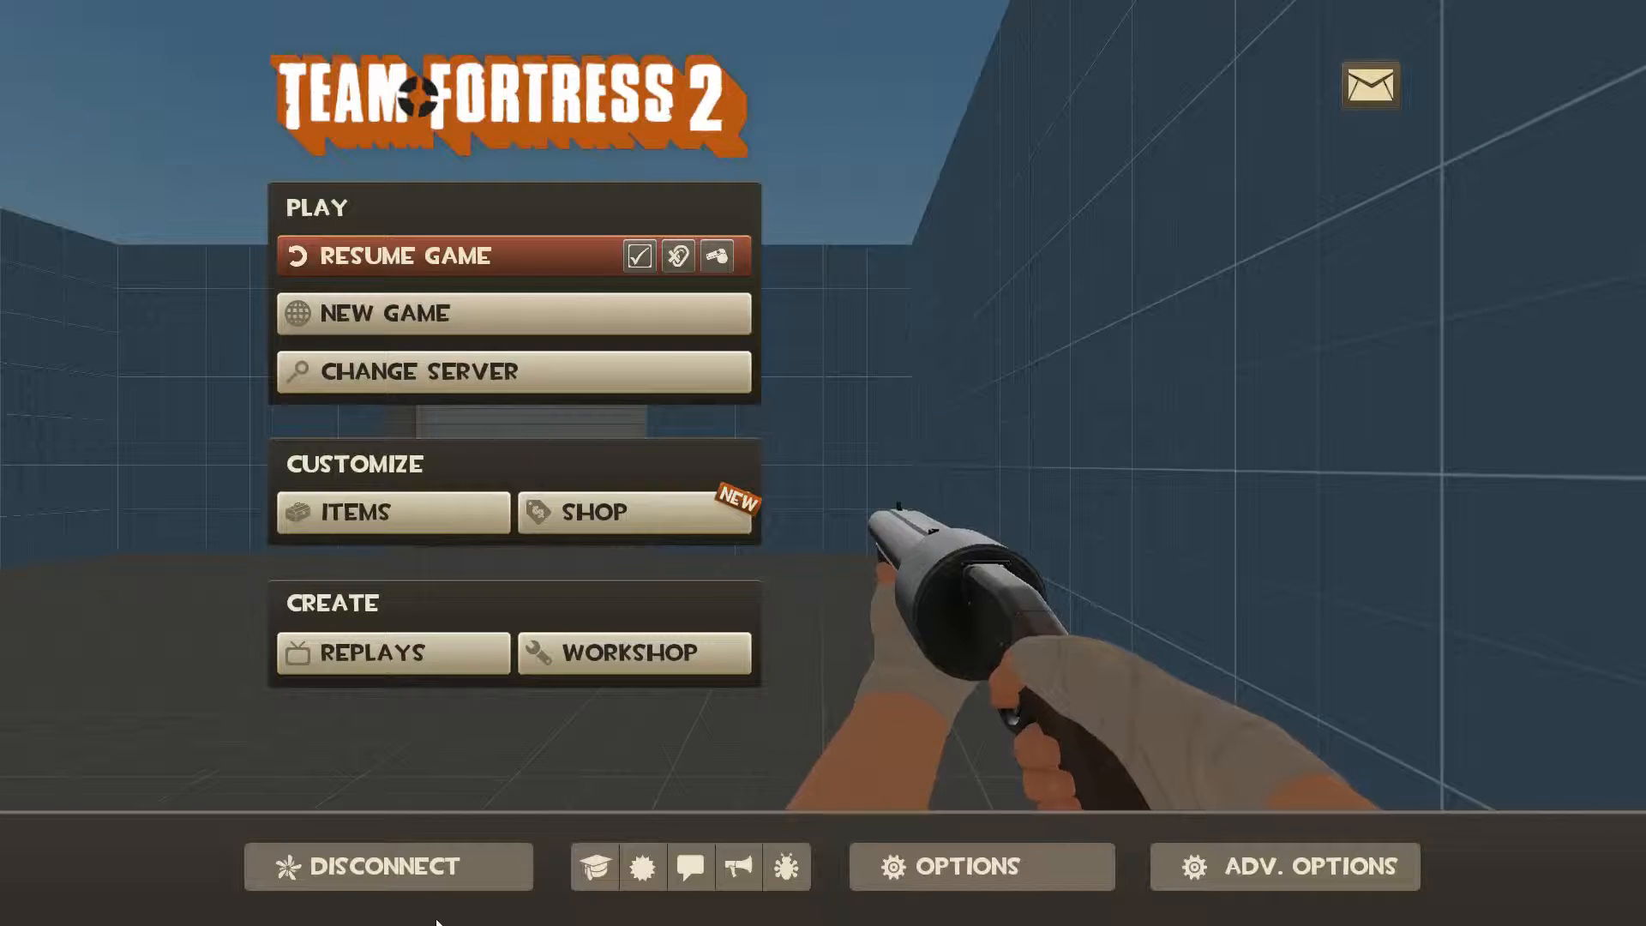
- Switch to Team Fortress 2, resume the game, and inspect the resupply locker, walls and sky inside the spawn room
left_click(506, 248)
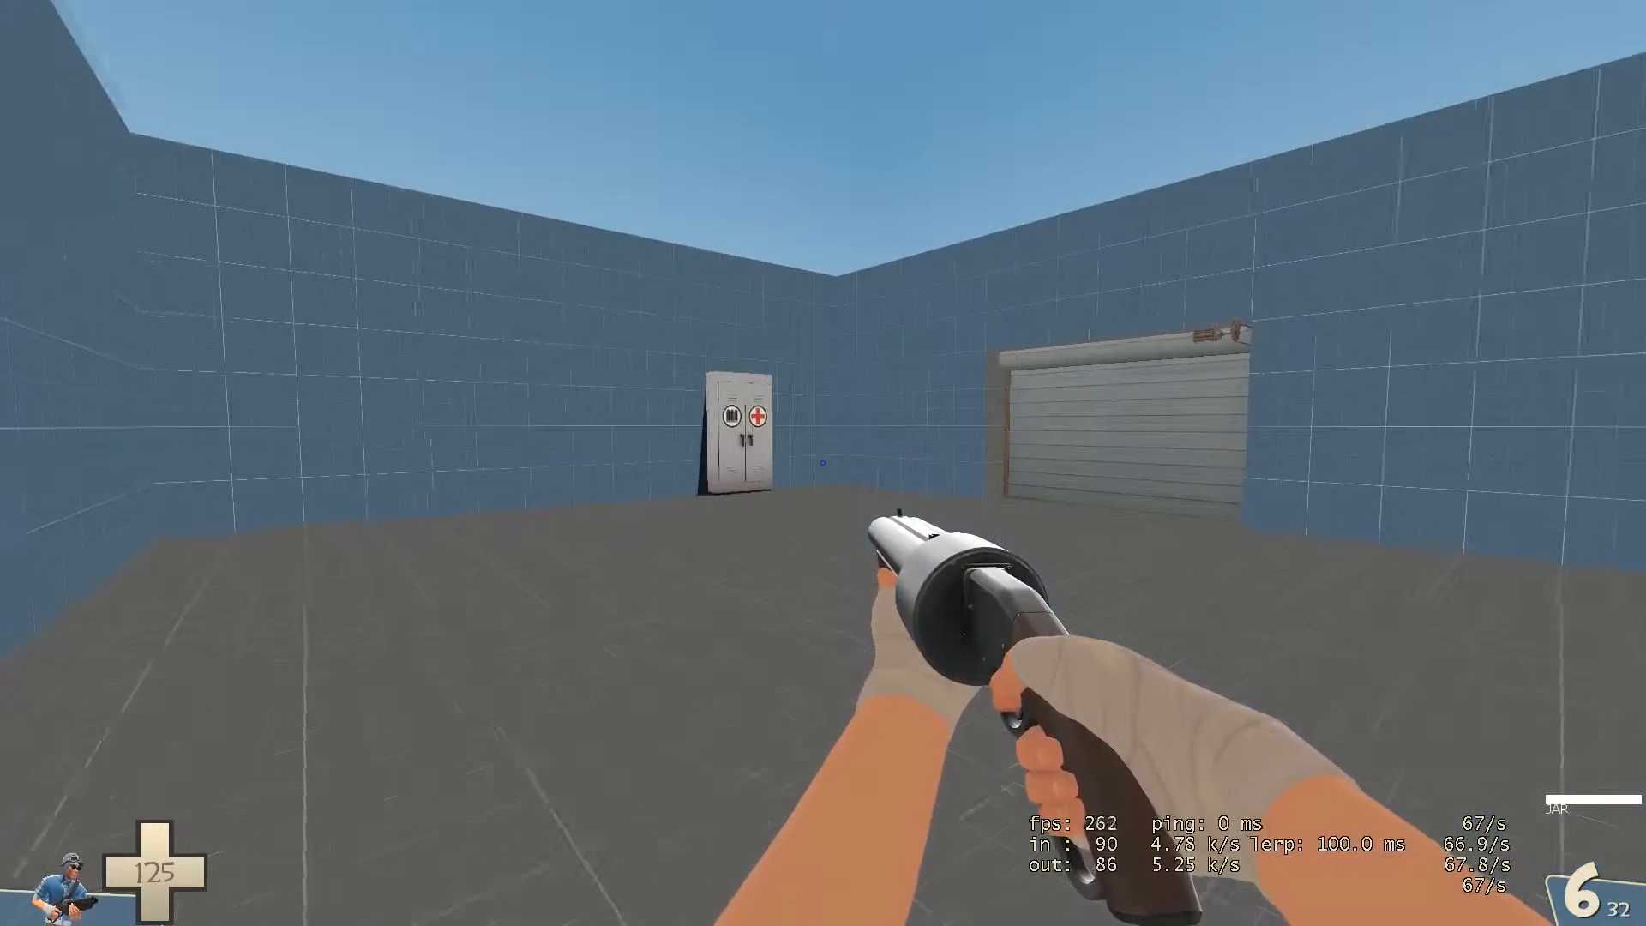
key("w")
key("w")
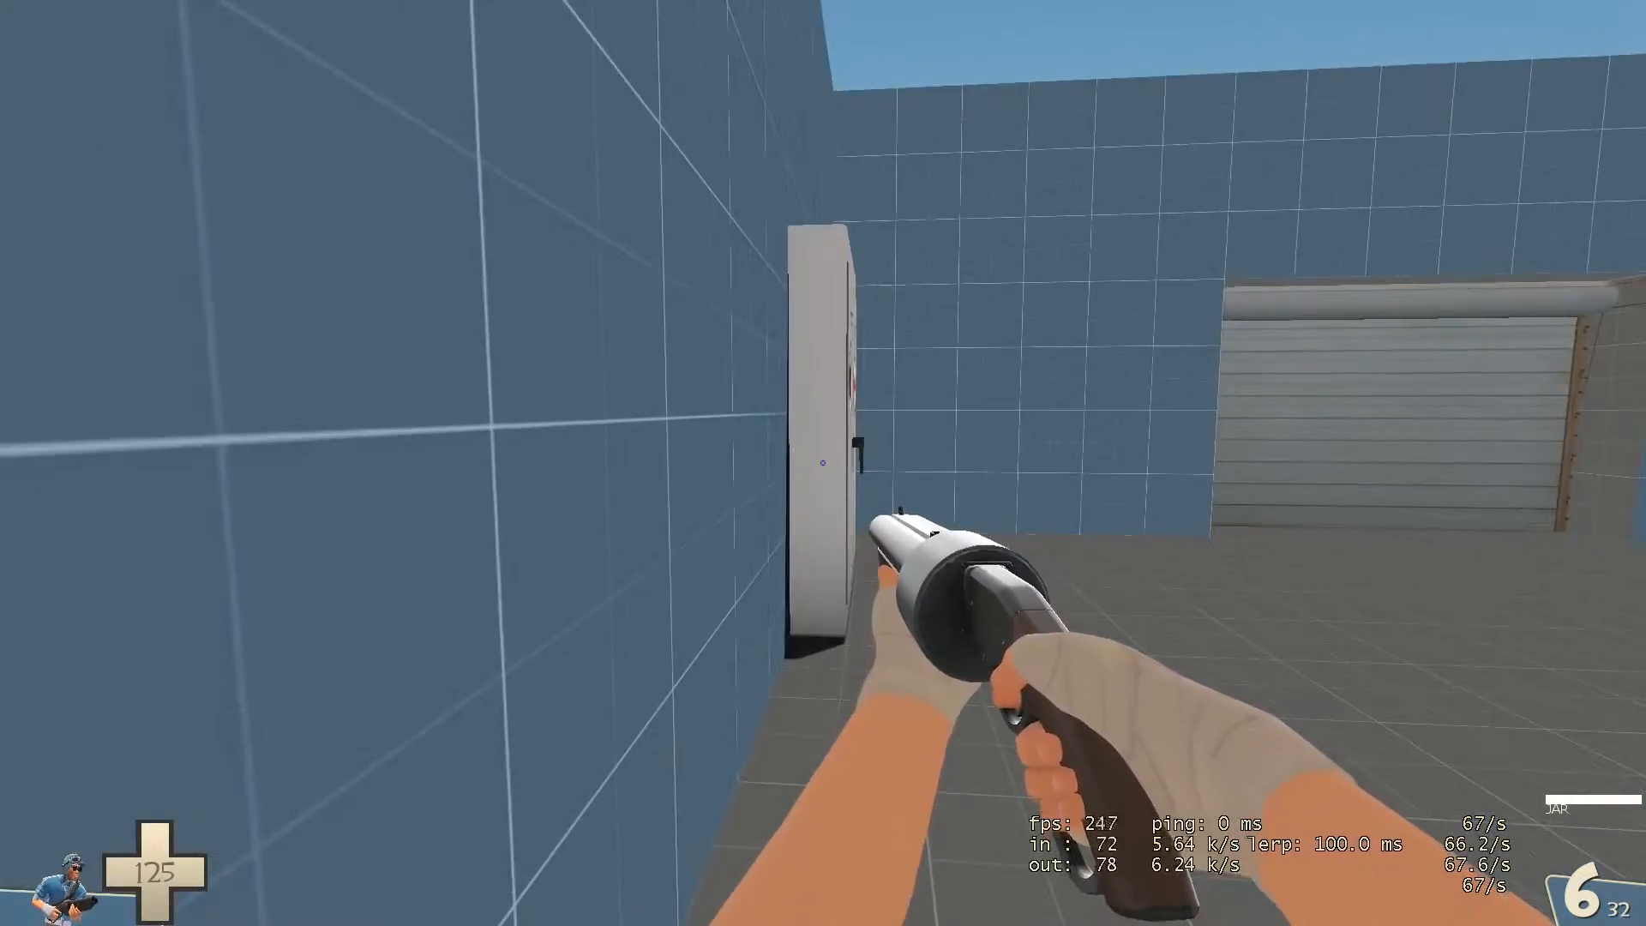
key("s")
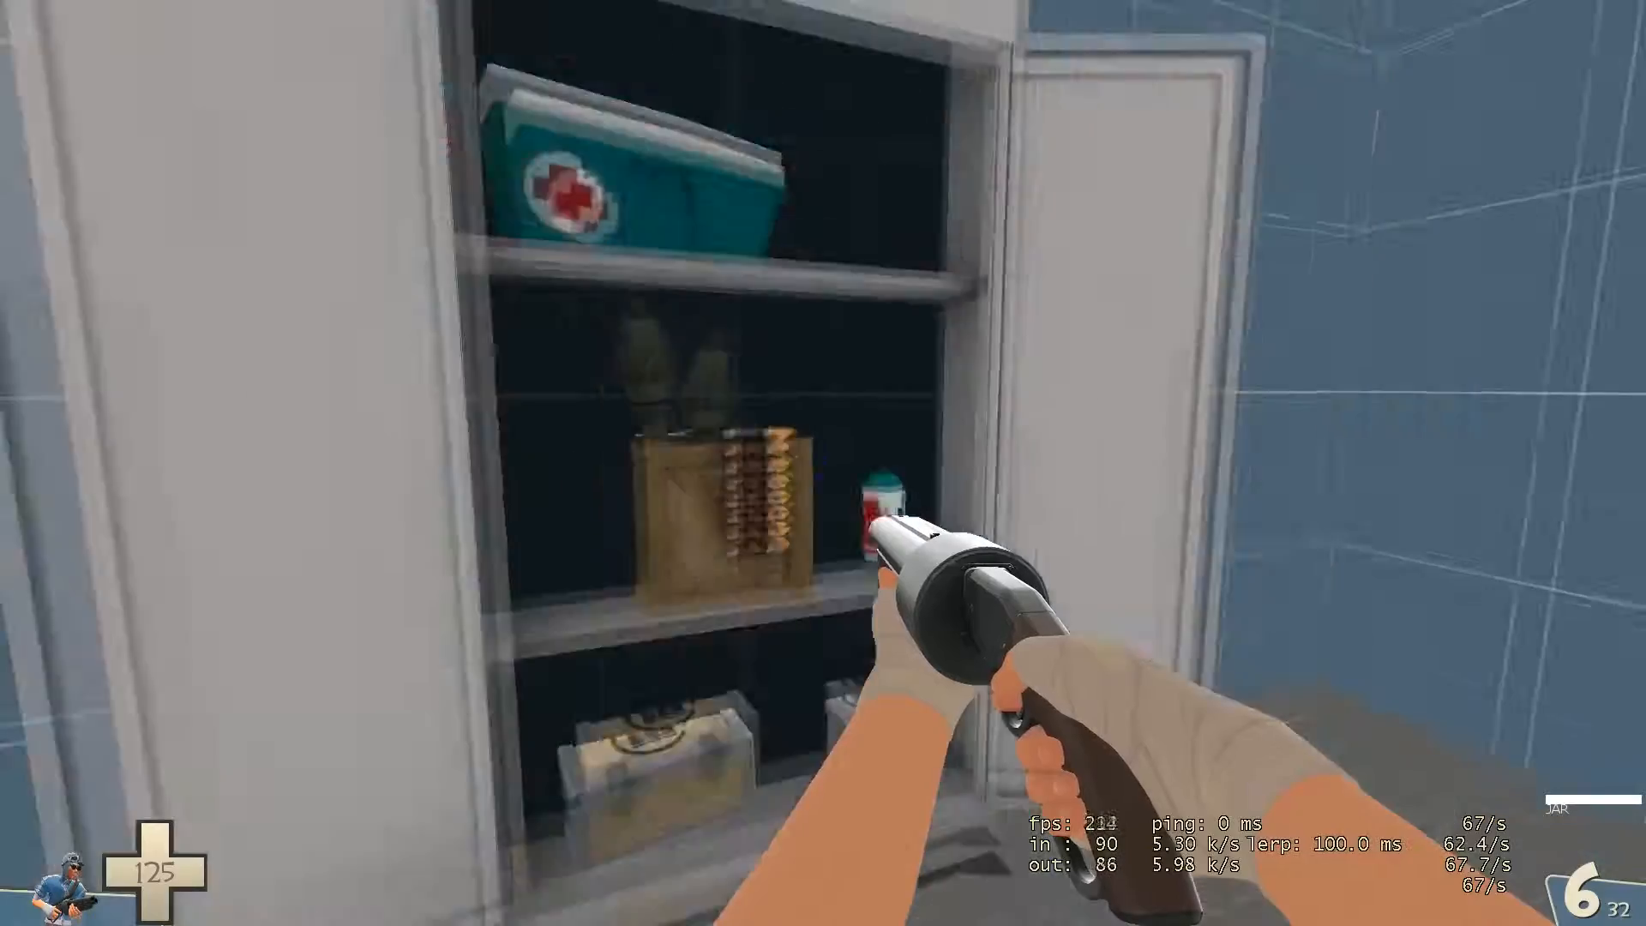
key("w")
key("s")
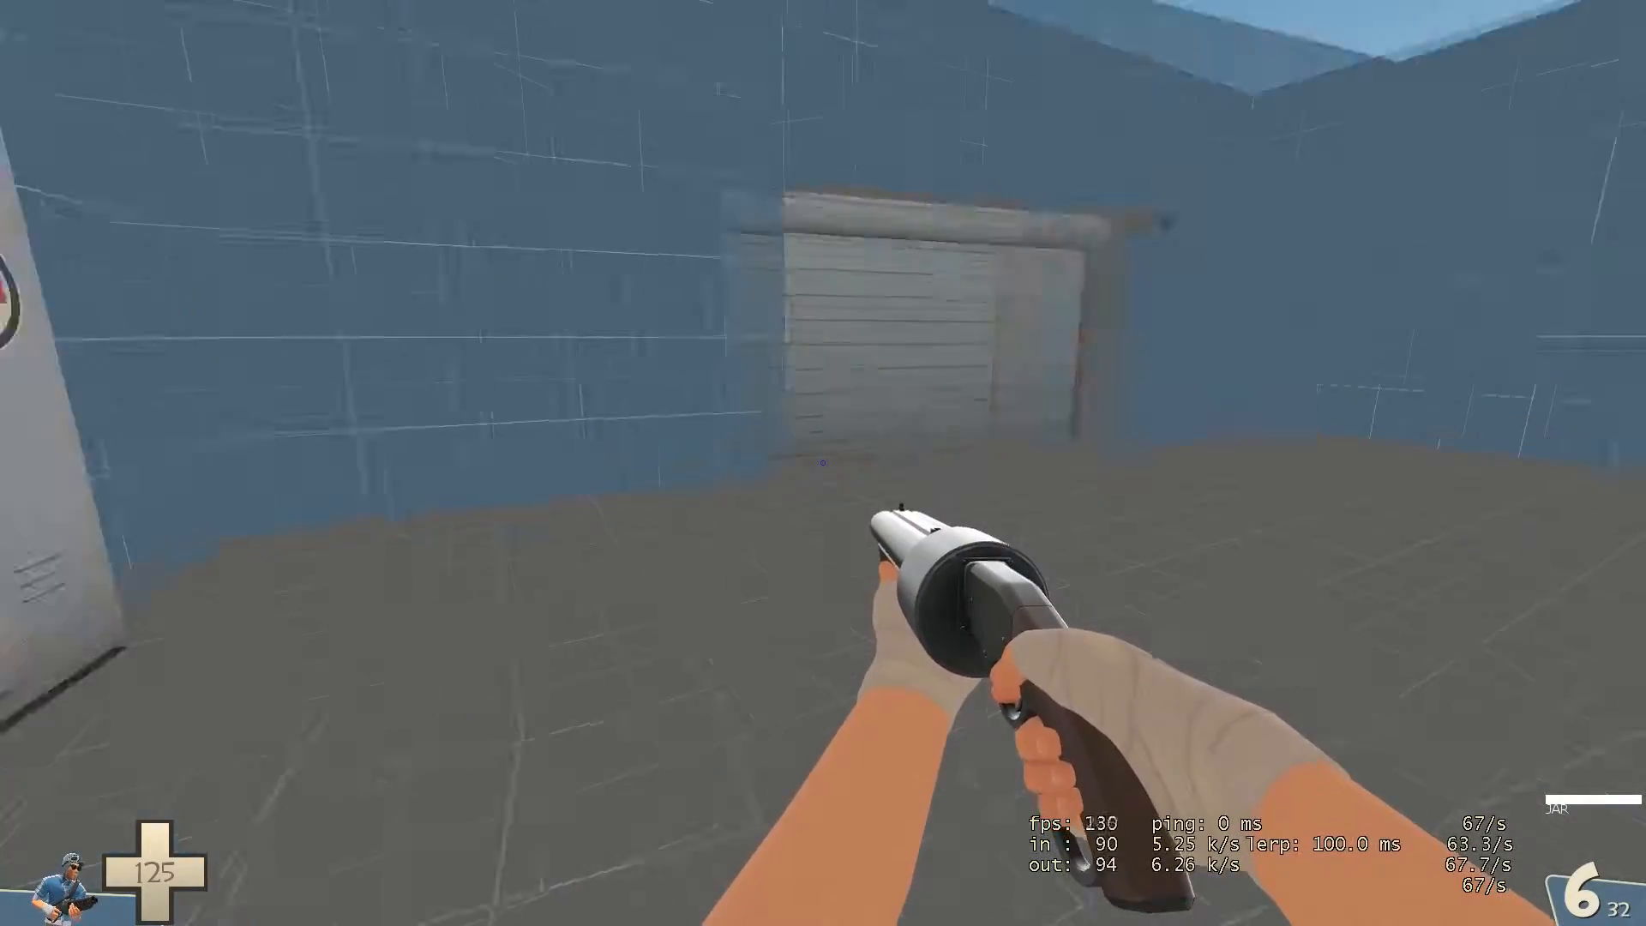
key("s")
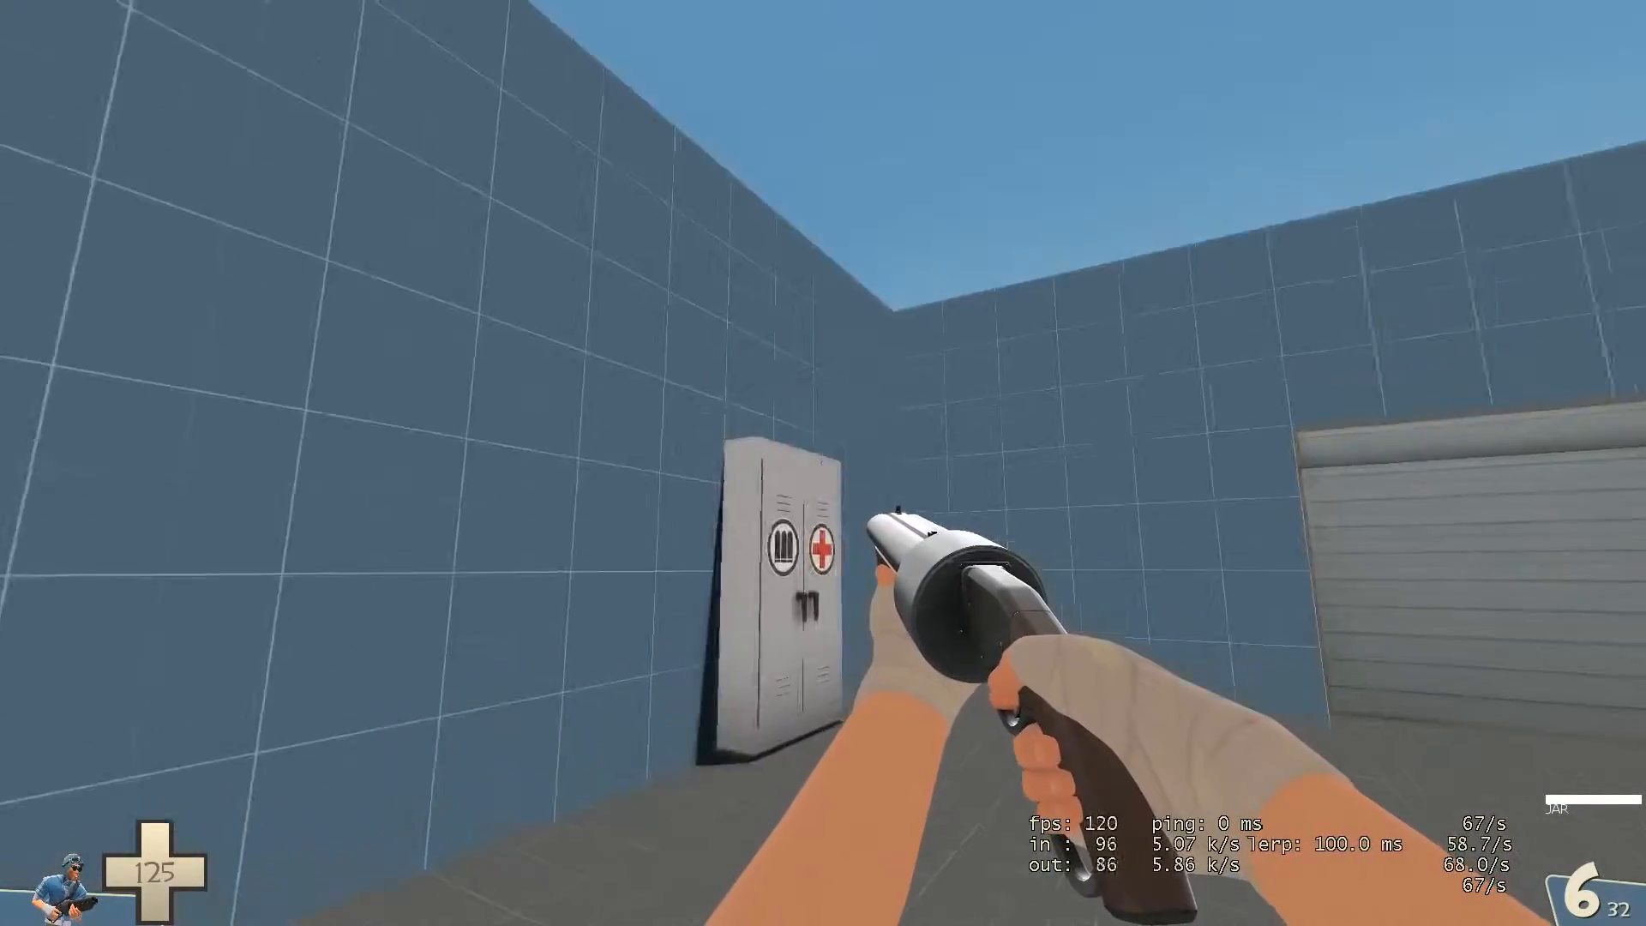
key("s")
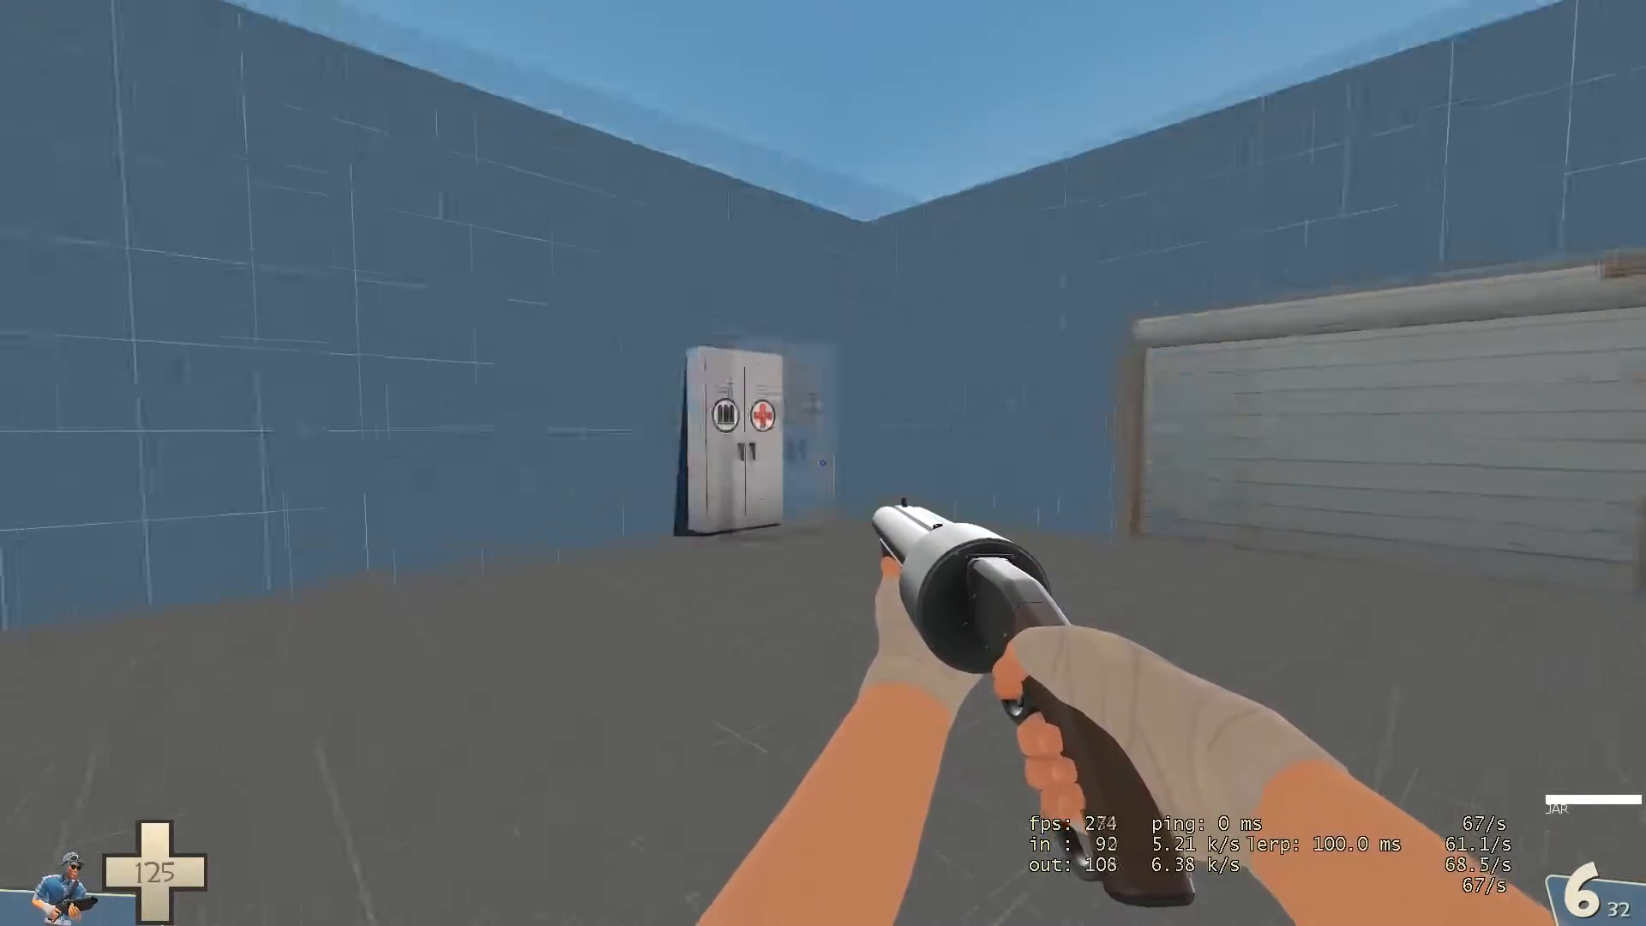
key("w")
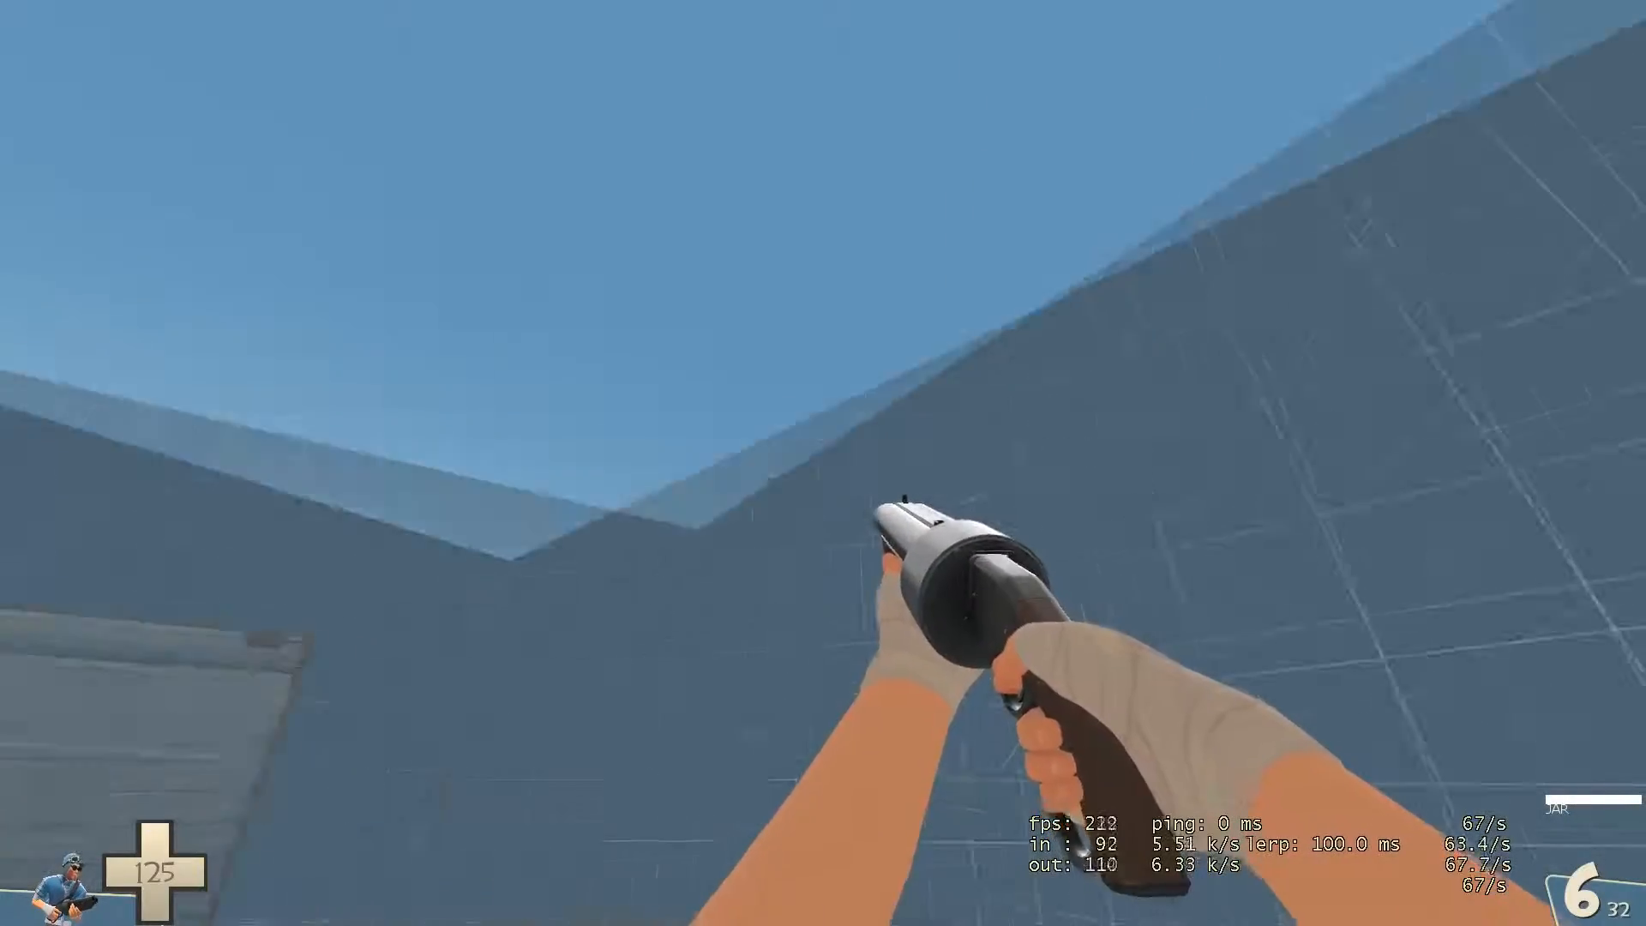
key("w")
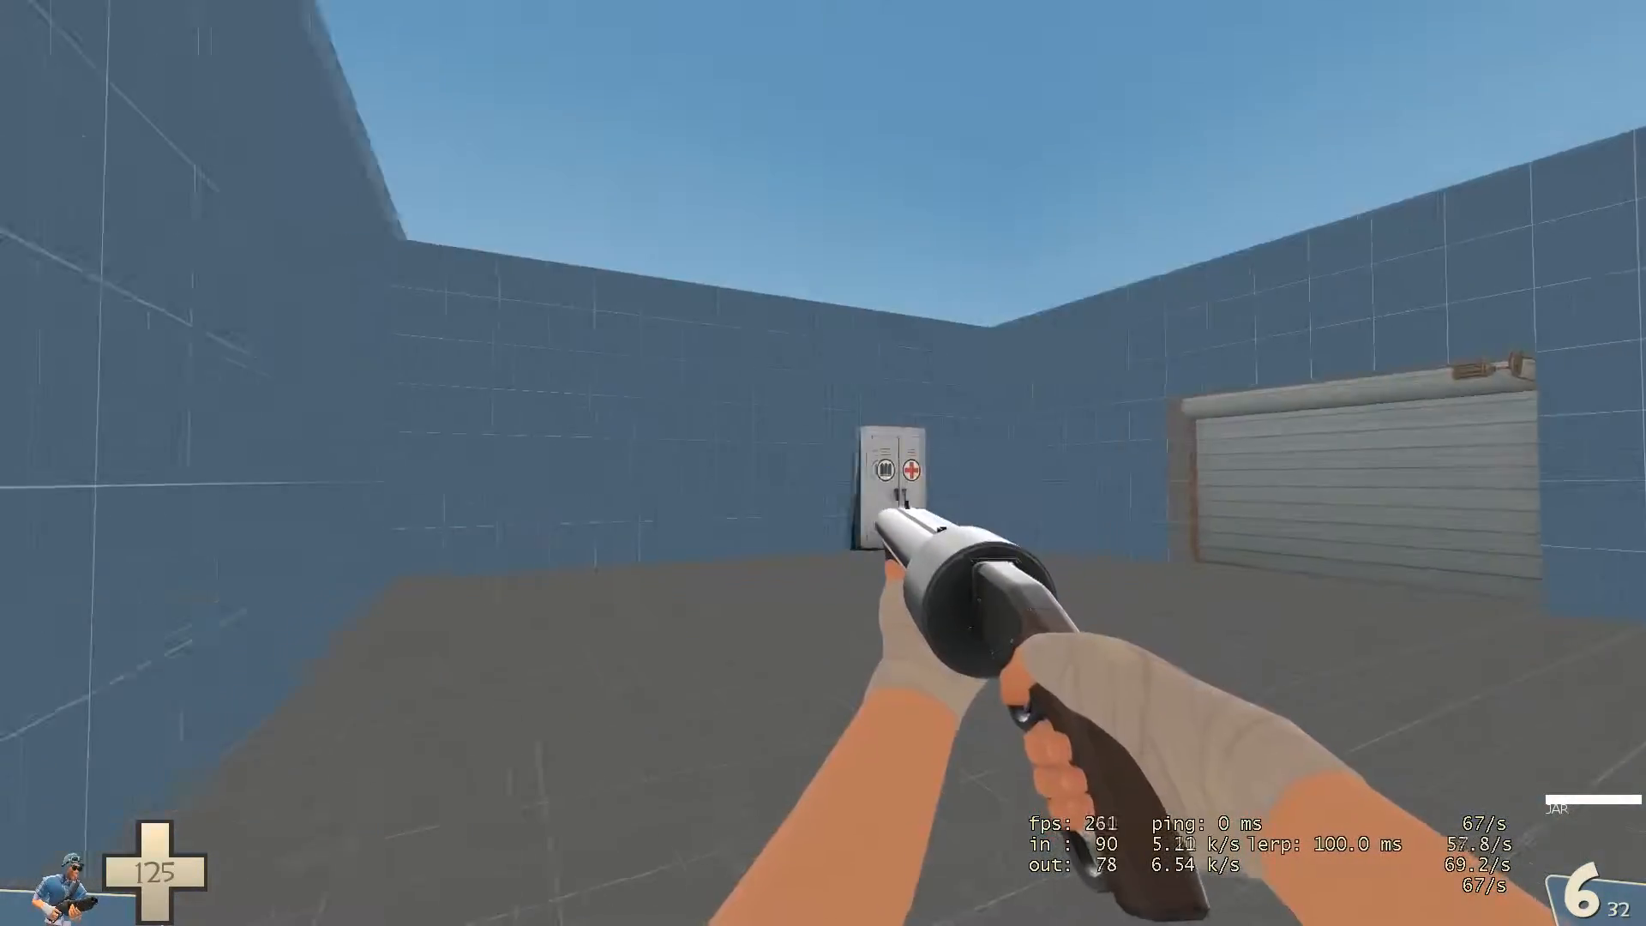
- Test the spawn door as a BLU player by approaching and backing away from it repeatedly at different angles
key("w")
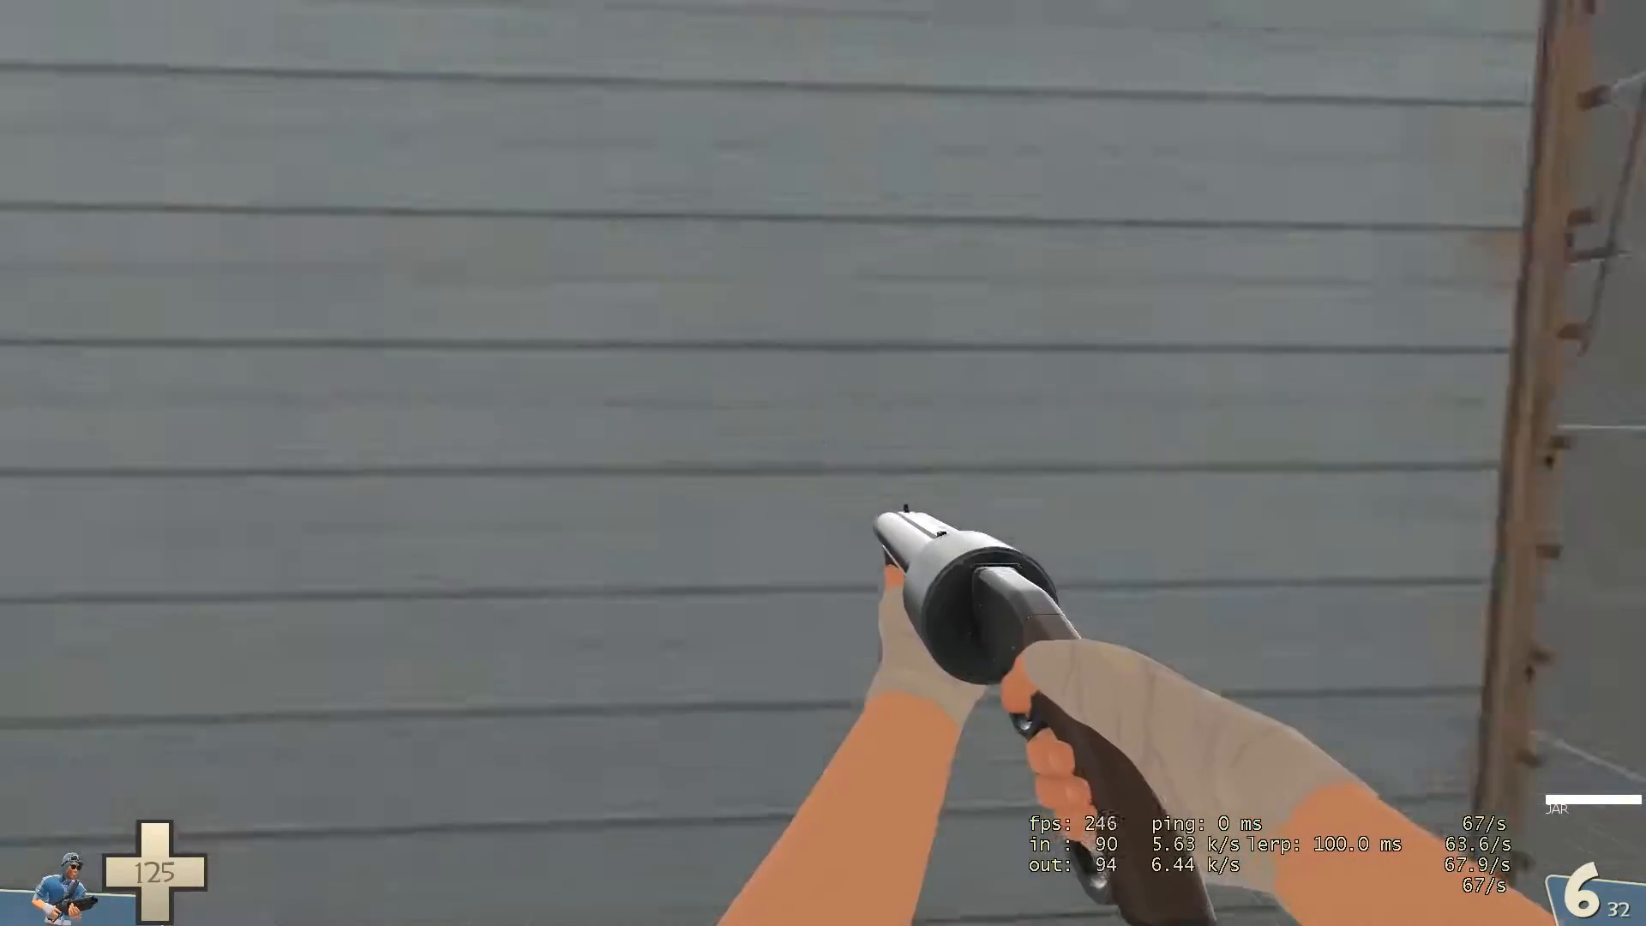
key("s")
key("w")
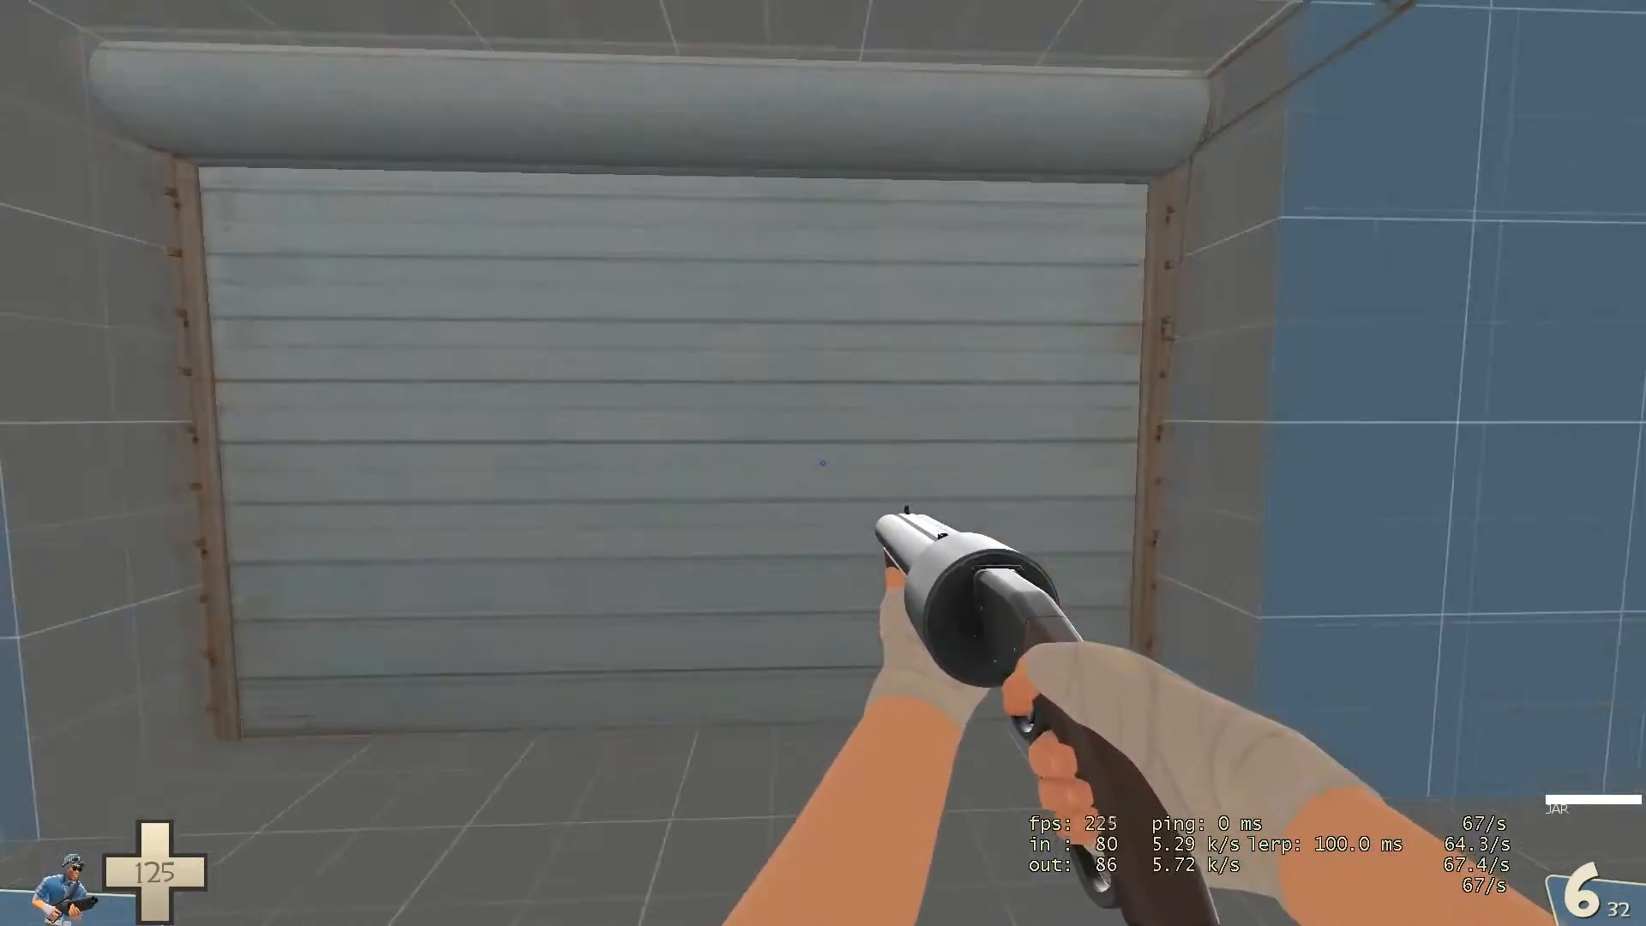
key("s")
key("s")
key("w")
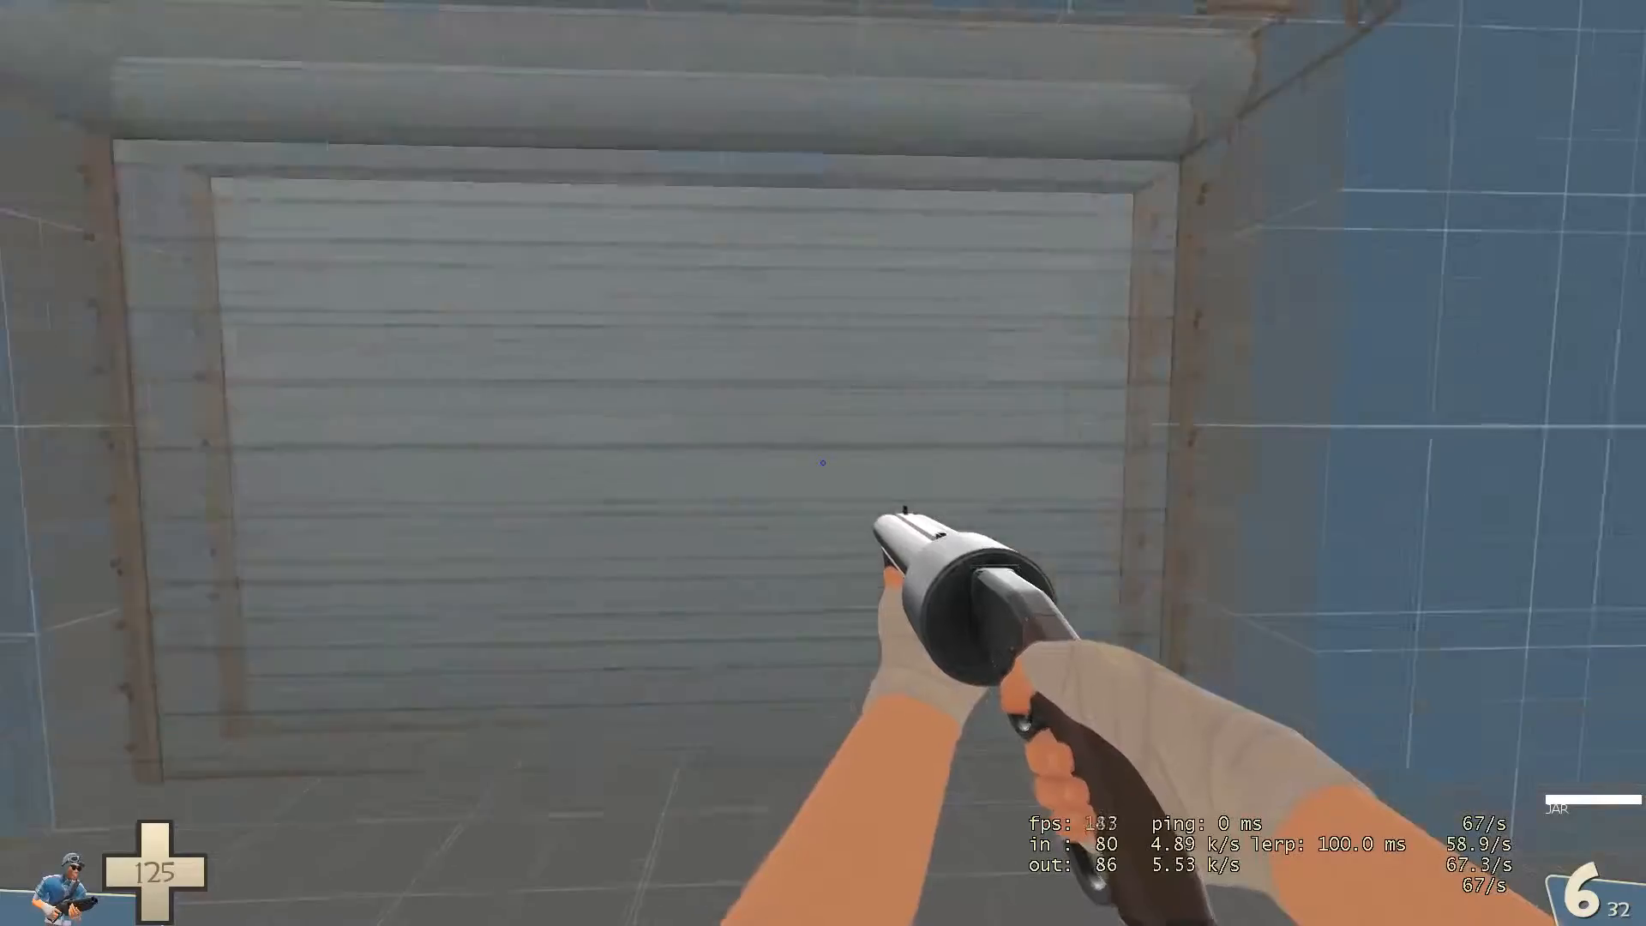
key("s")
key("w")
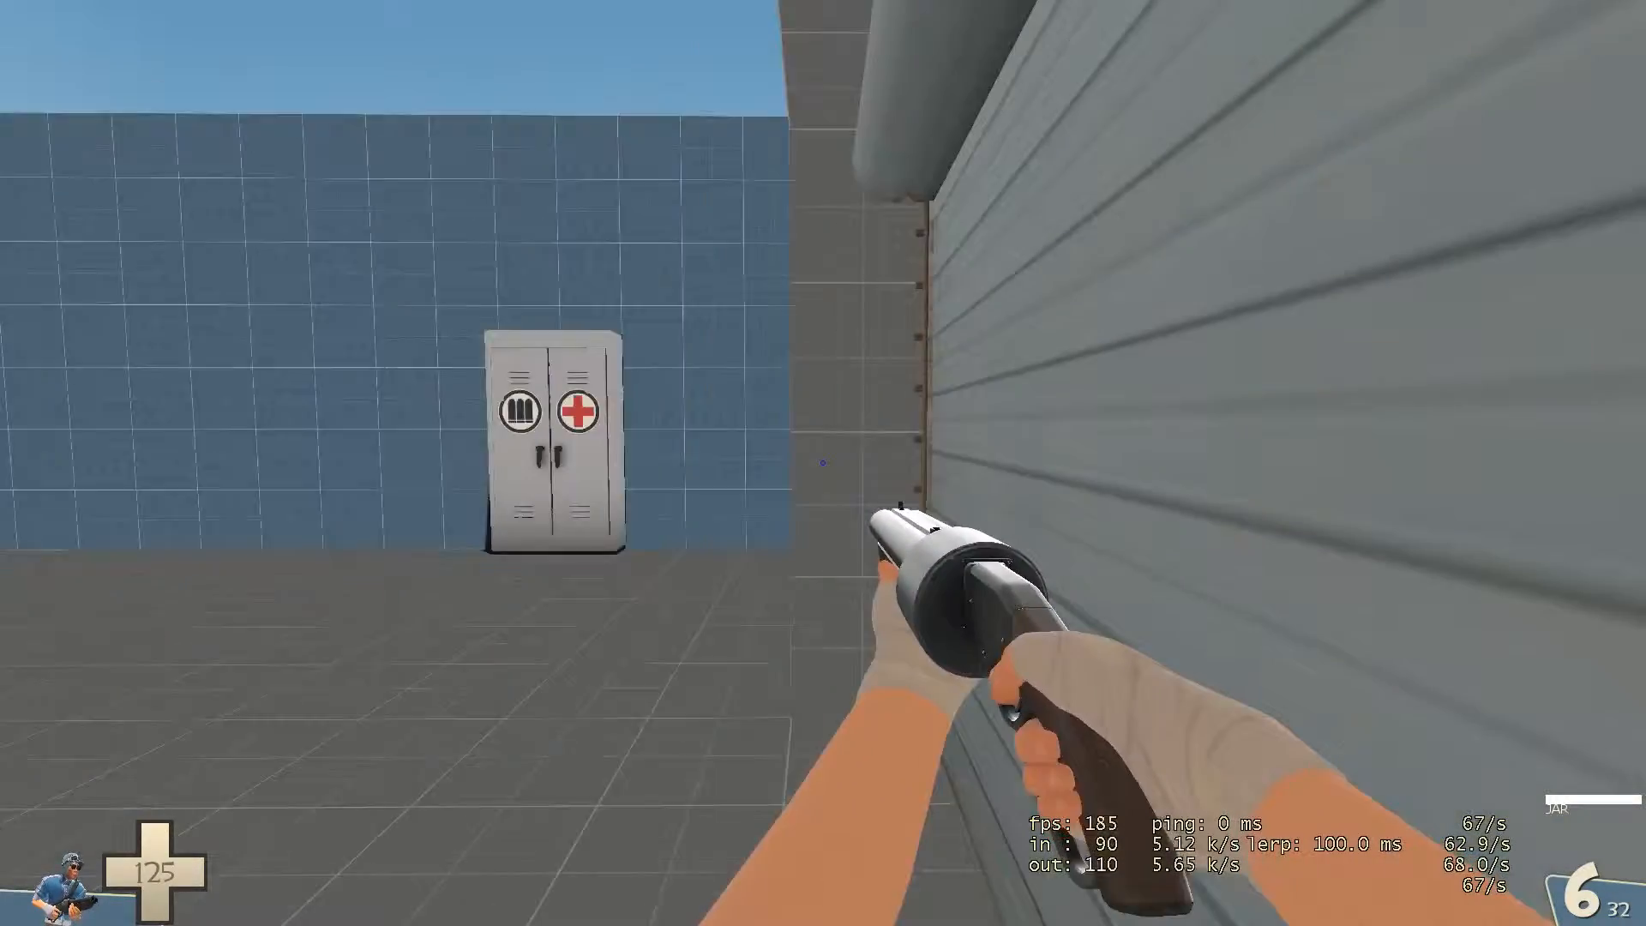
key("a")
key("s")
key("w")
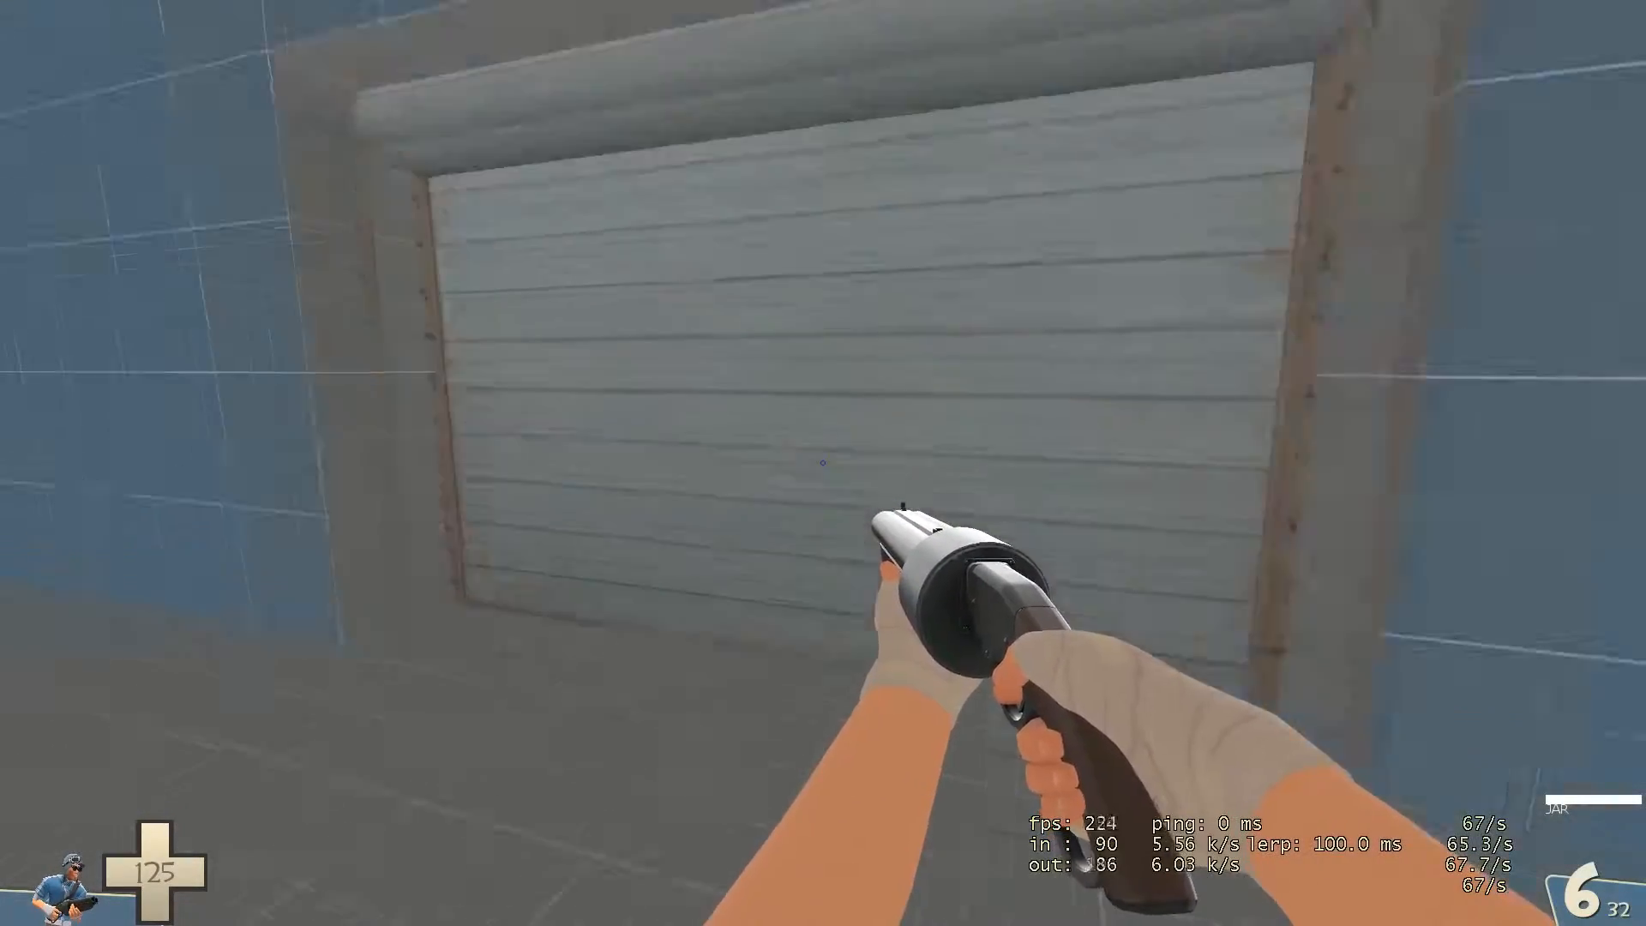
key("s")
- Switch to the RED team and choose the Scout class
key("comma")
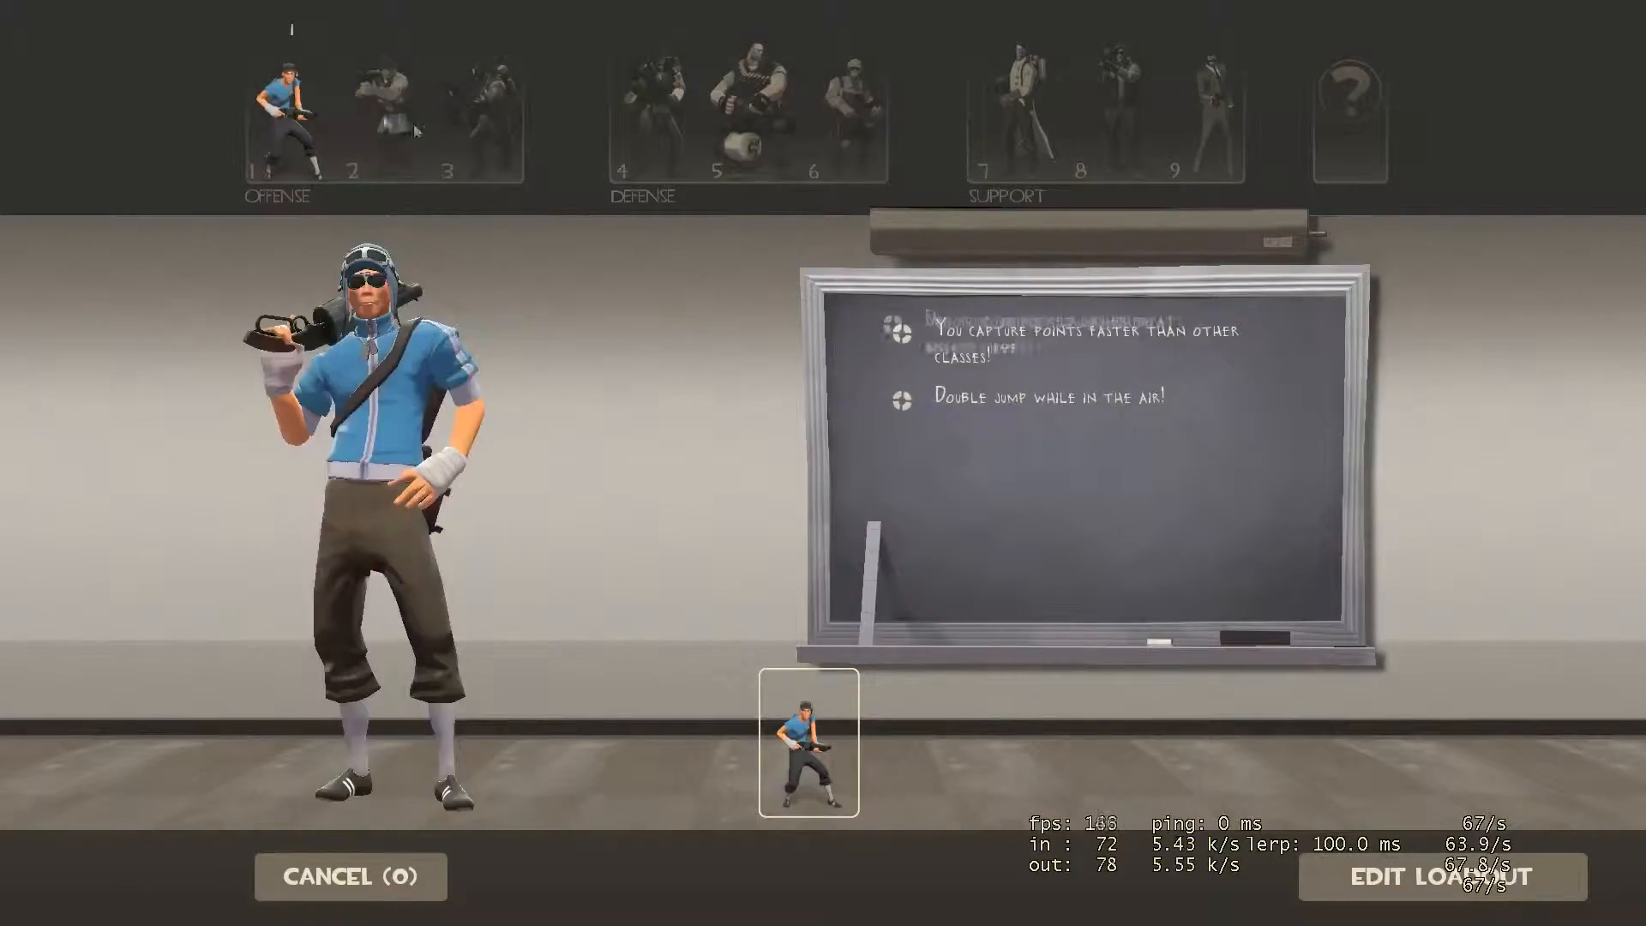
key("Escape")
key("period")
left_click(1187, 364)
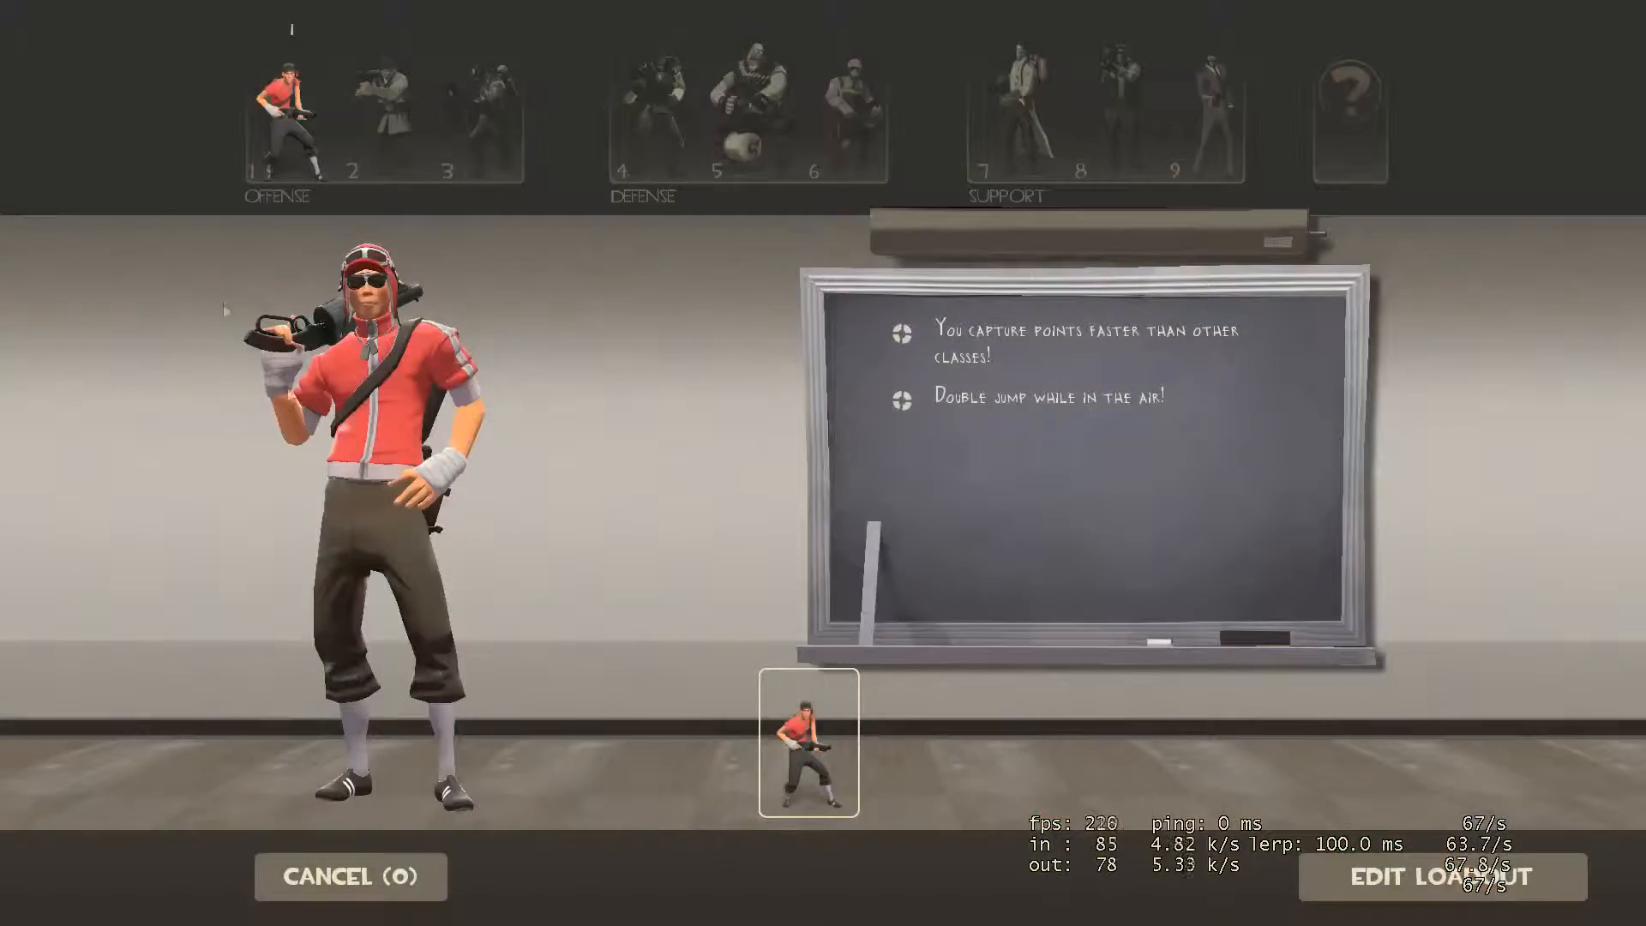
left_click(280, 125)
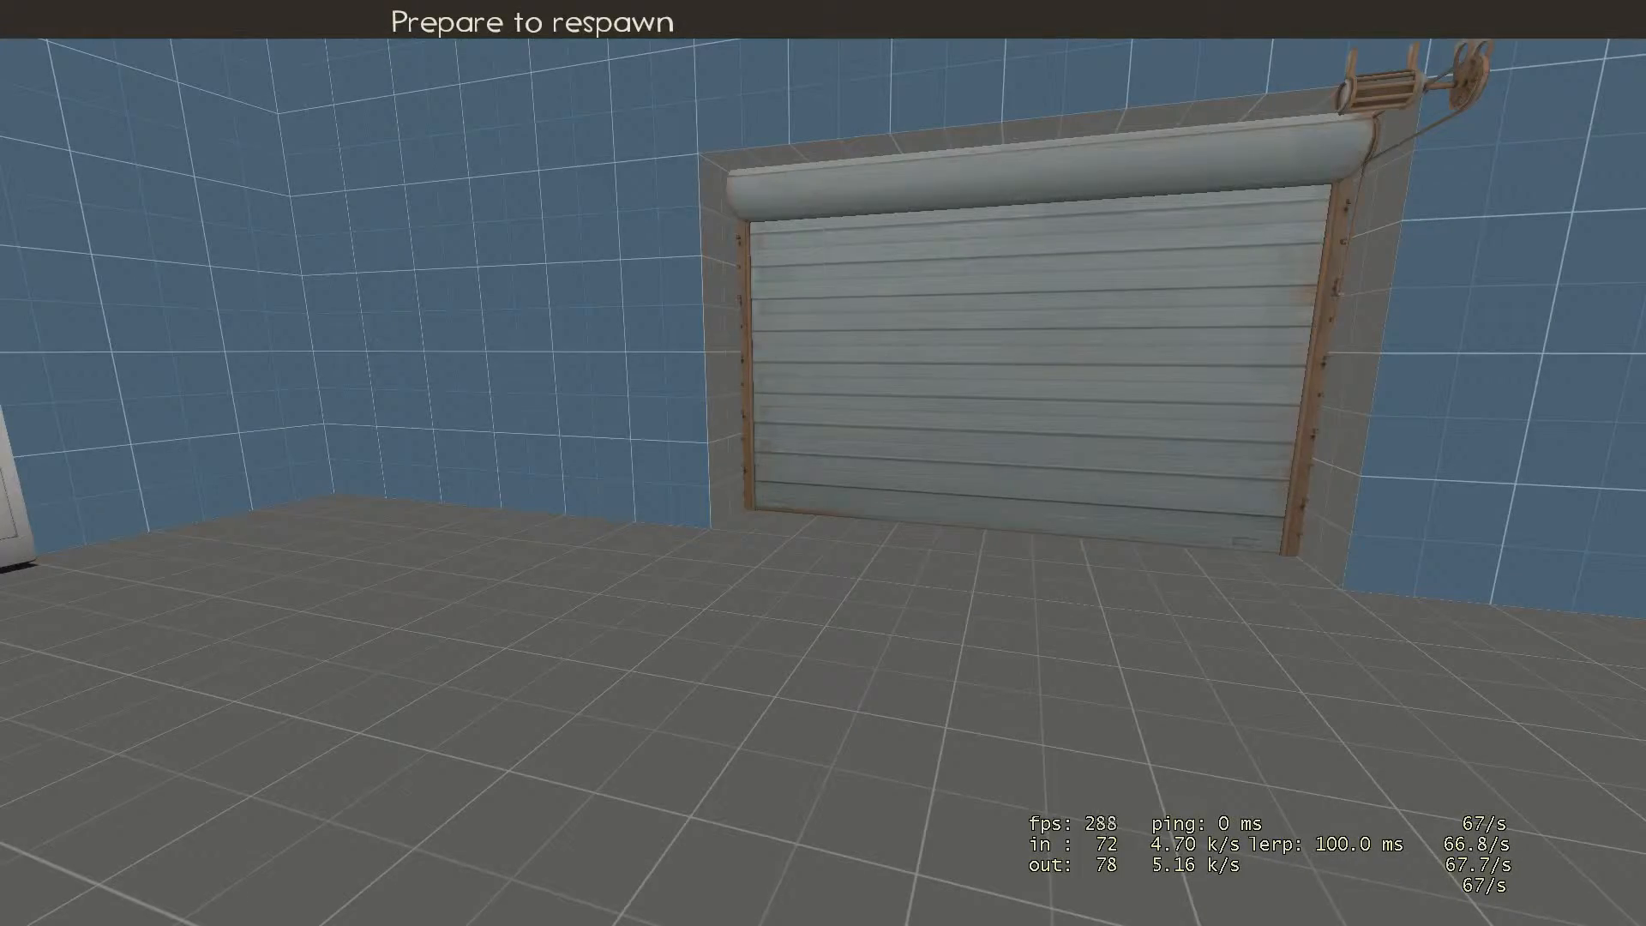
- Inspect the closed spawn door and its no-entry sign from outside as a RED player, both up close and farther away
key("w")
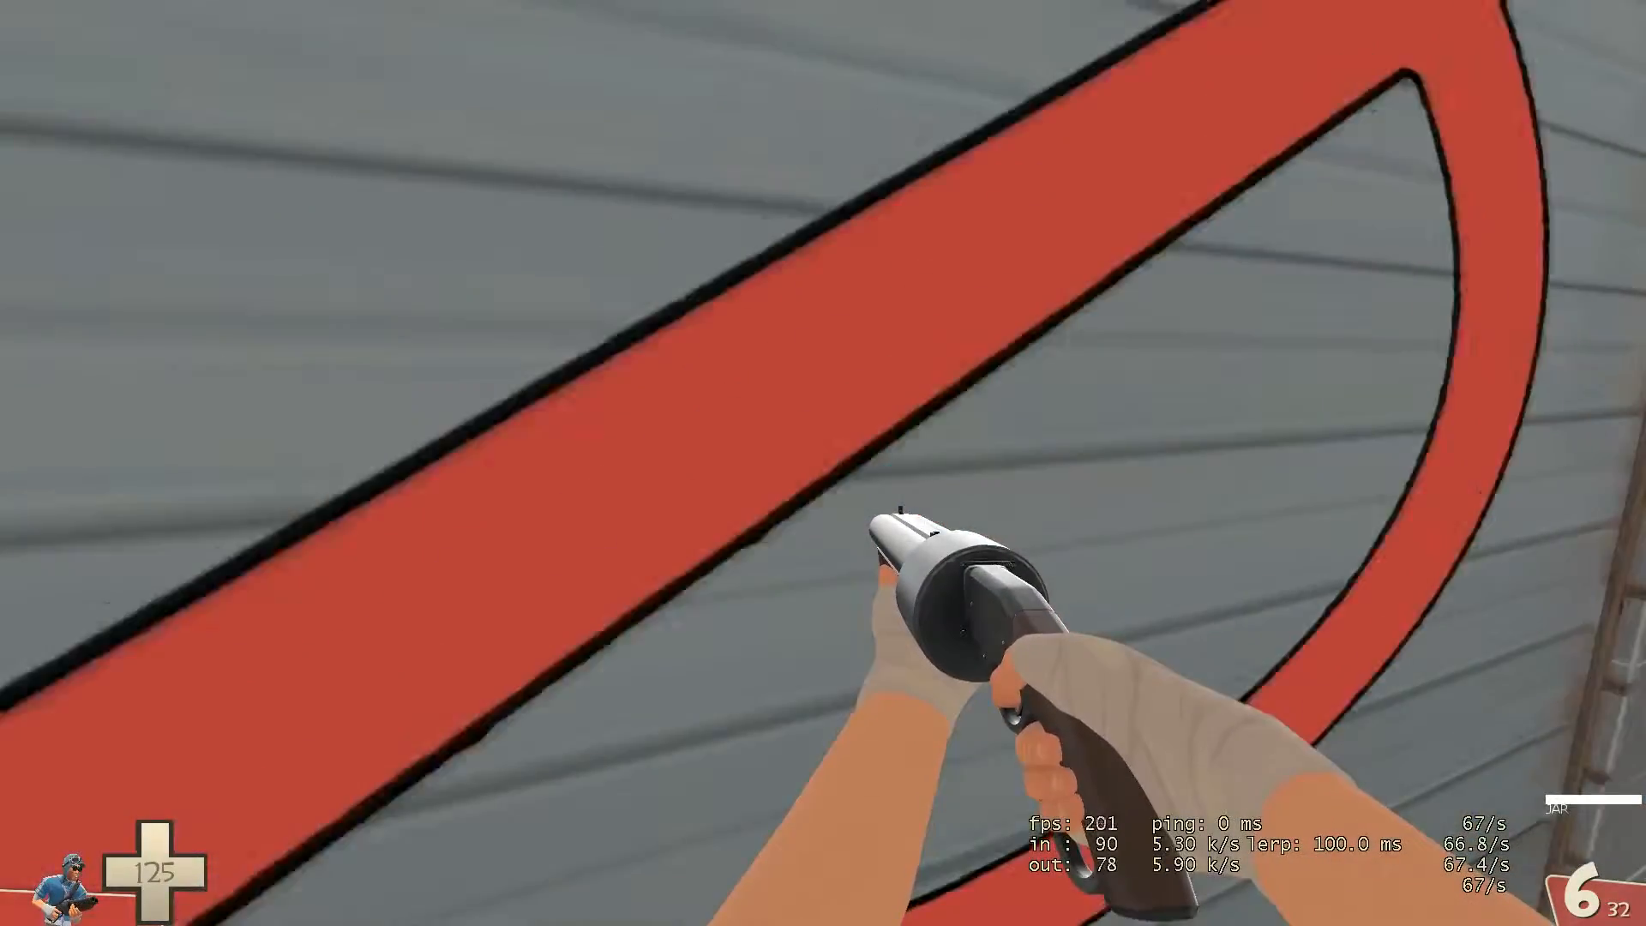
key("s")
key("w")
key("s")
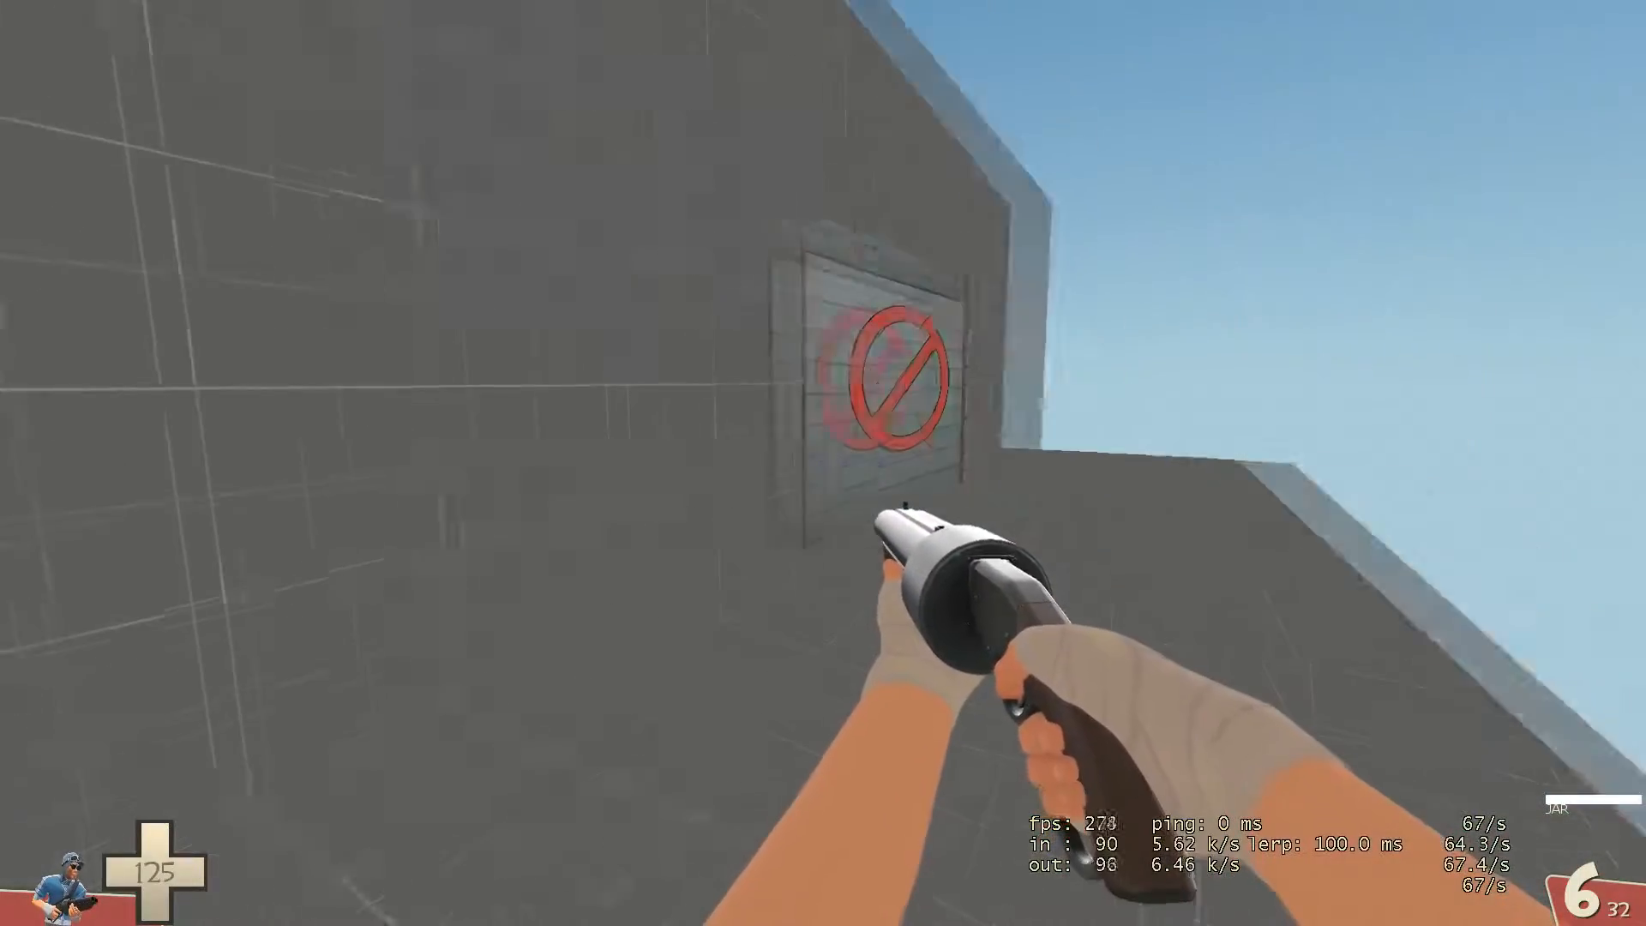
key("w")
- Switch back to the BLU team and choose the Scout class
key("comma")
left_click(300, 90)
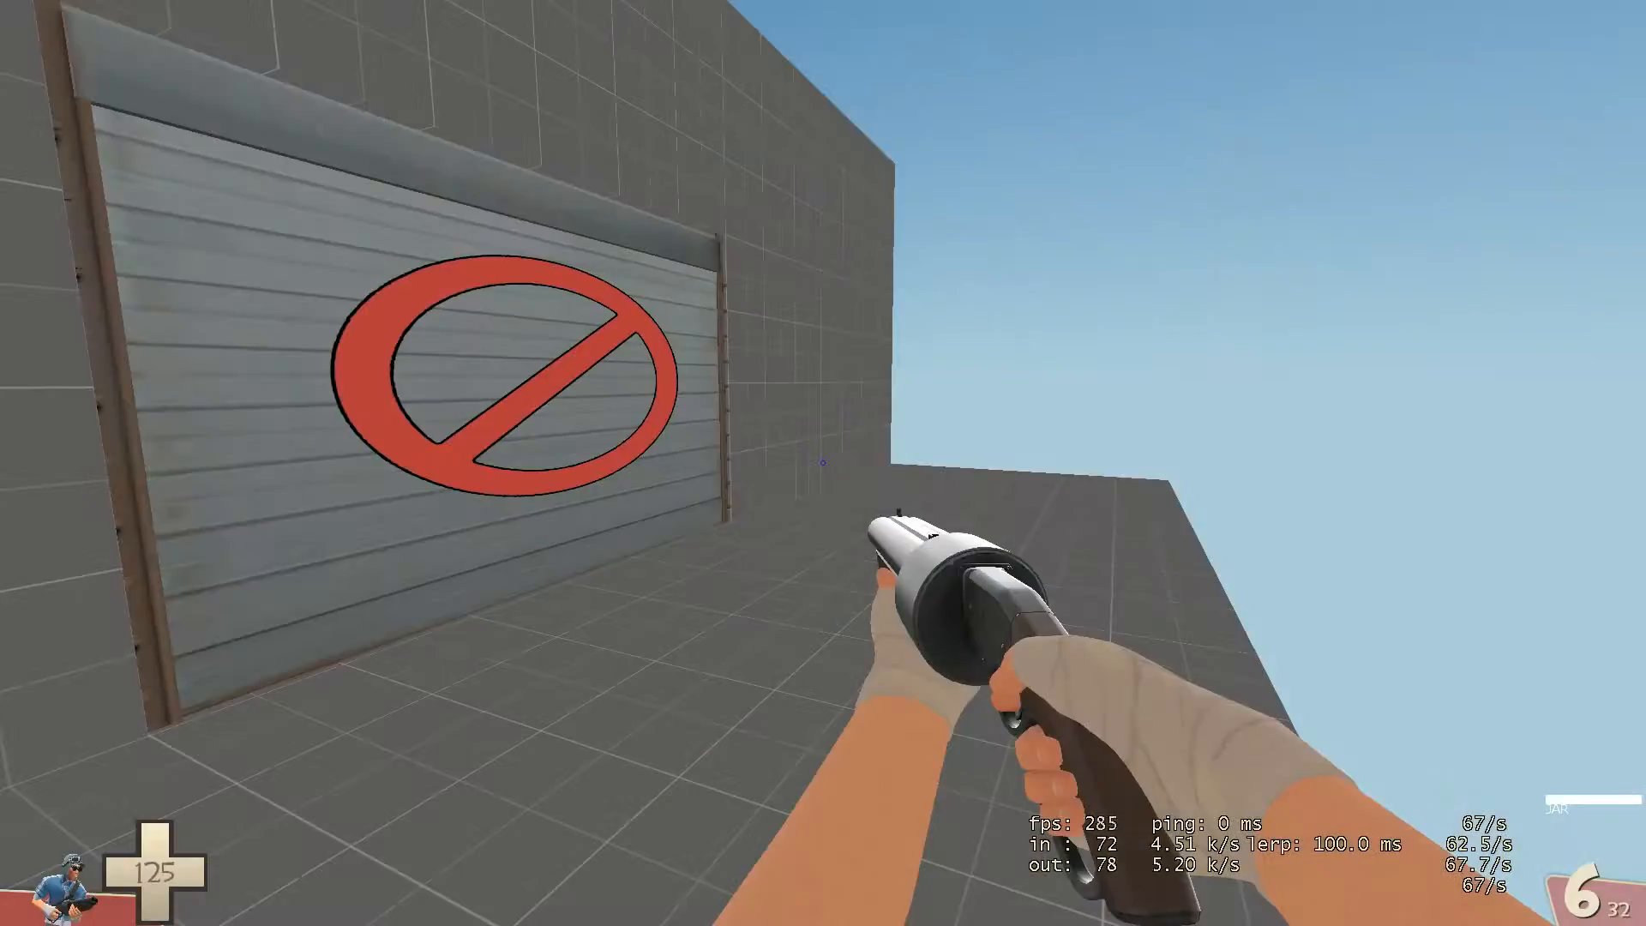
key("period")
left_click(824, 468)
left_click(305, 60)
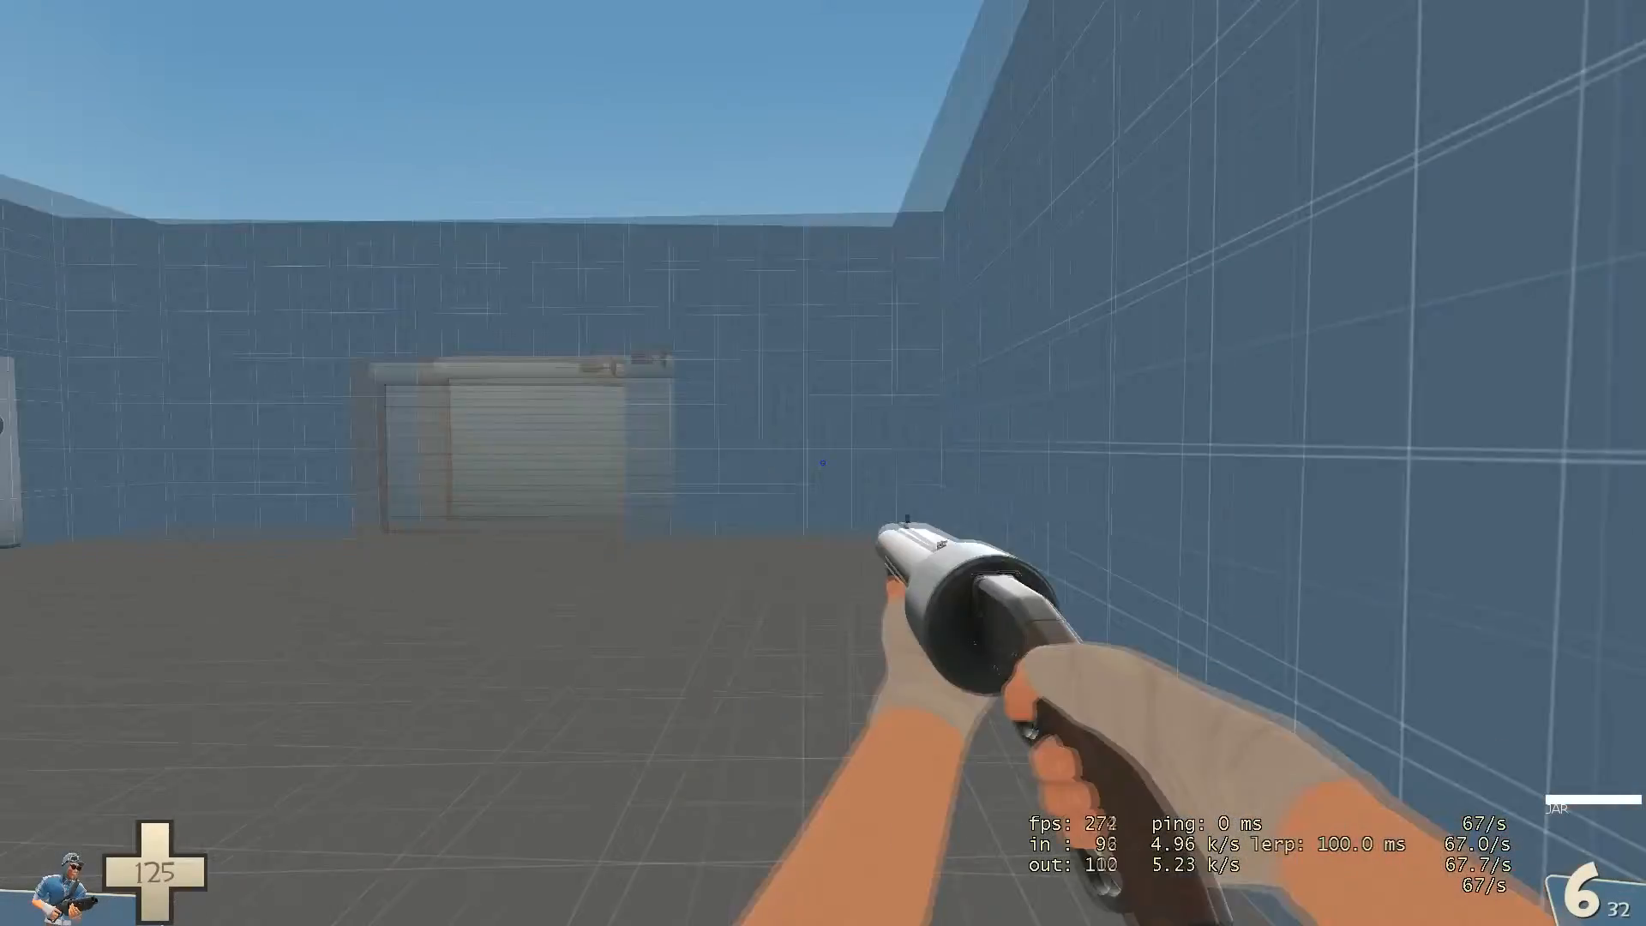
- Use up some ammo by firing the Scout's weapons, resupply at the locker, and fire once more
left_click(823, 463)
left_click(823, 462)
left_click(822, 463)
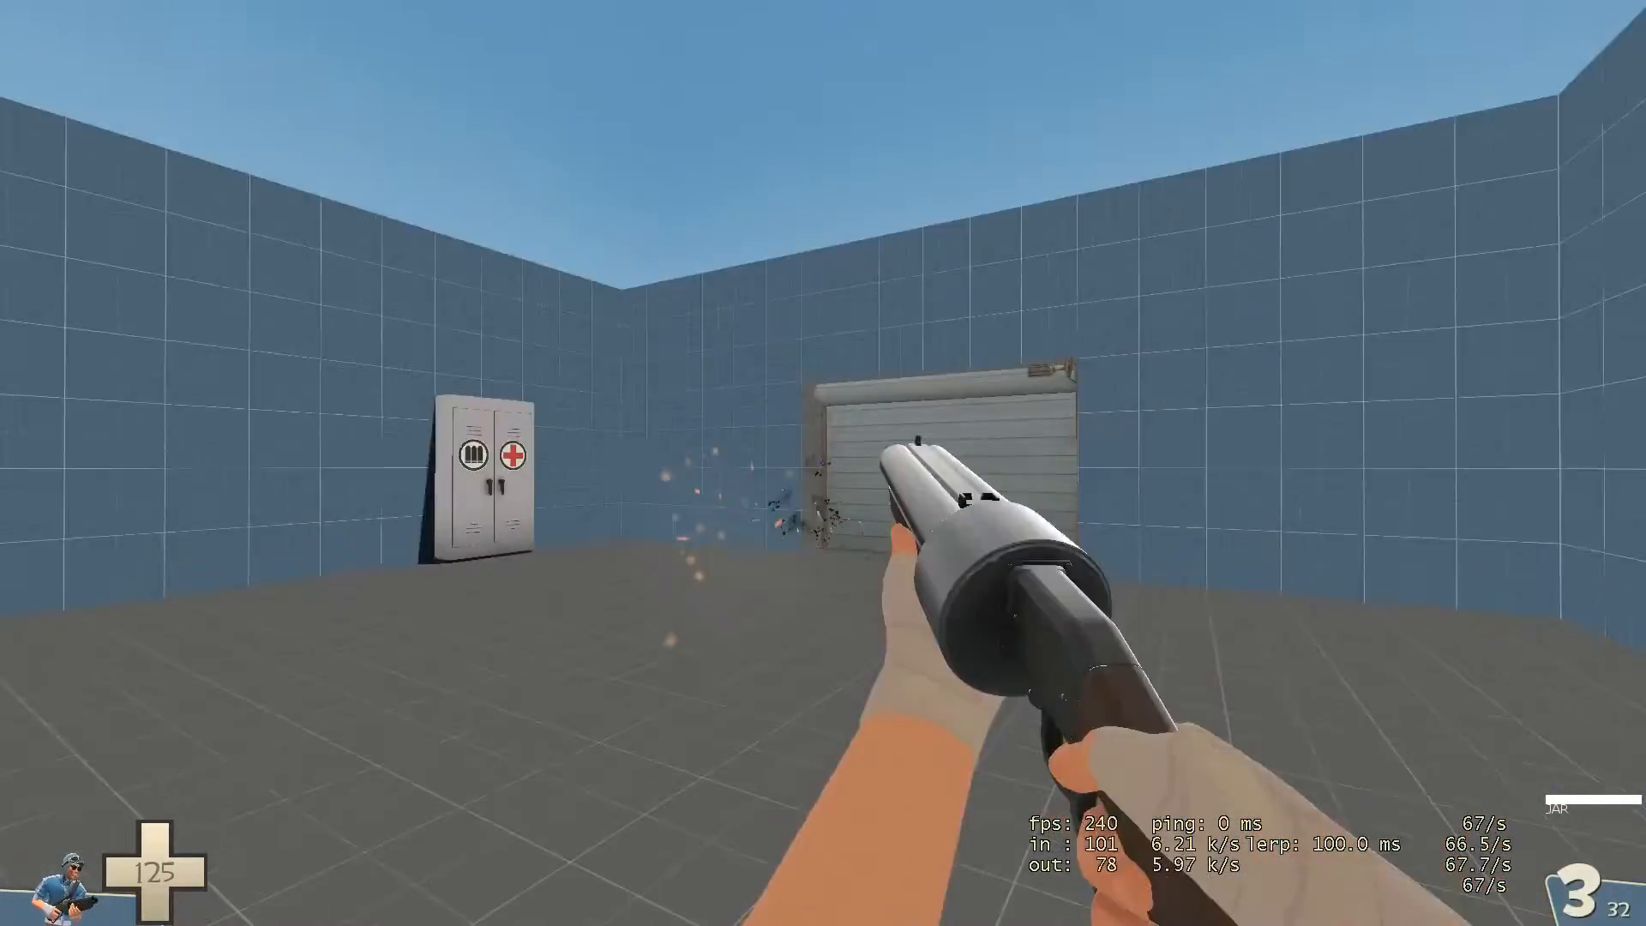
key("2")
left_click(823, 463)
key("3")
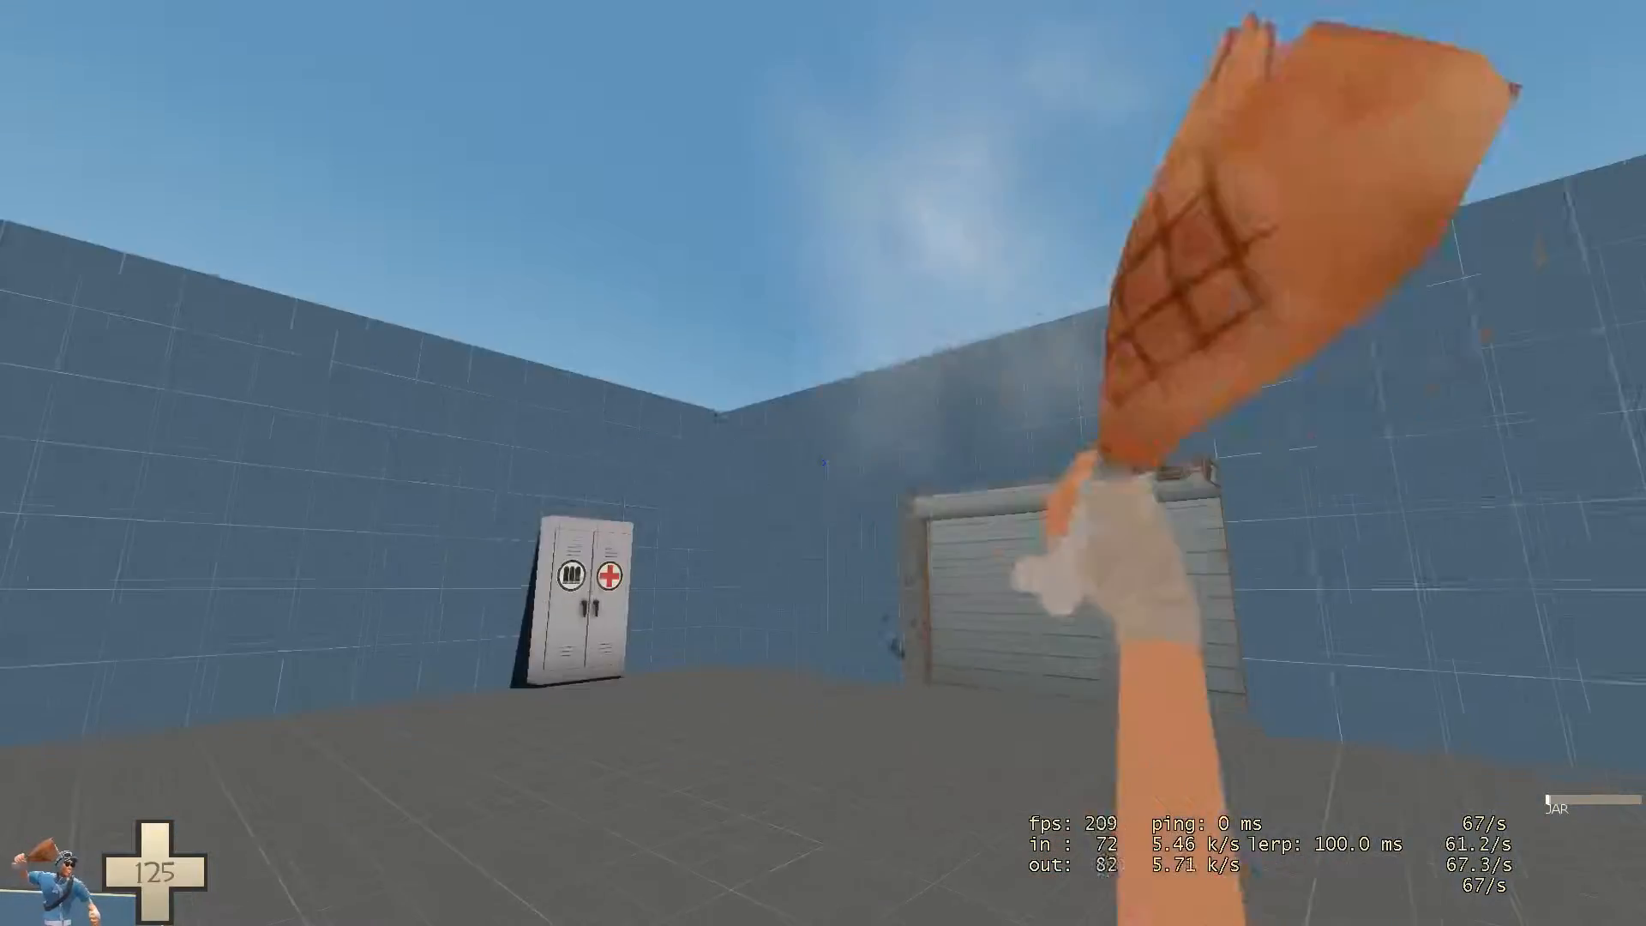
key("1")
key("w")
key("s")
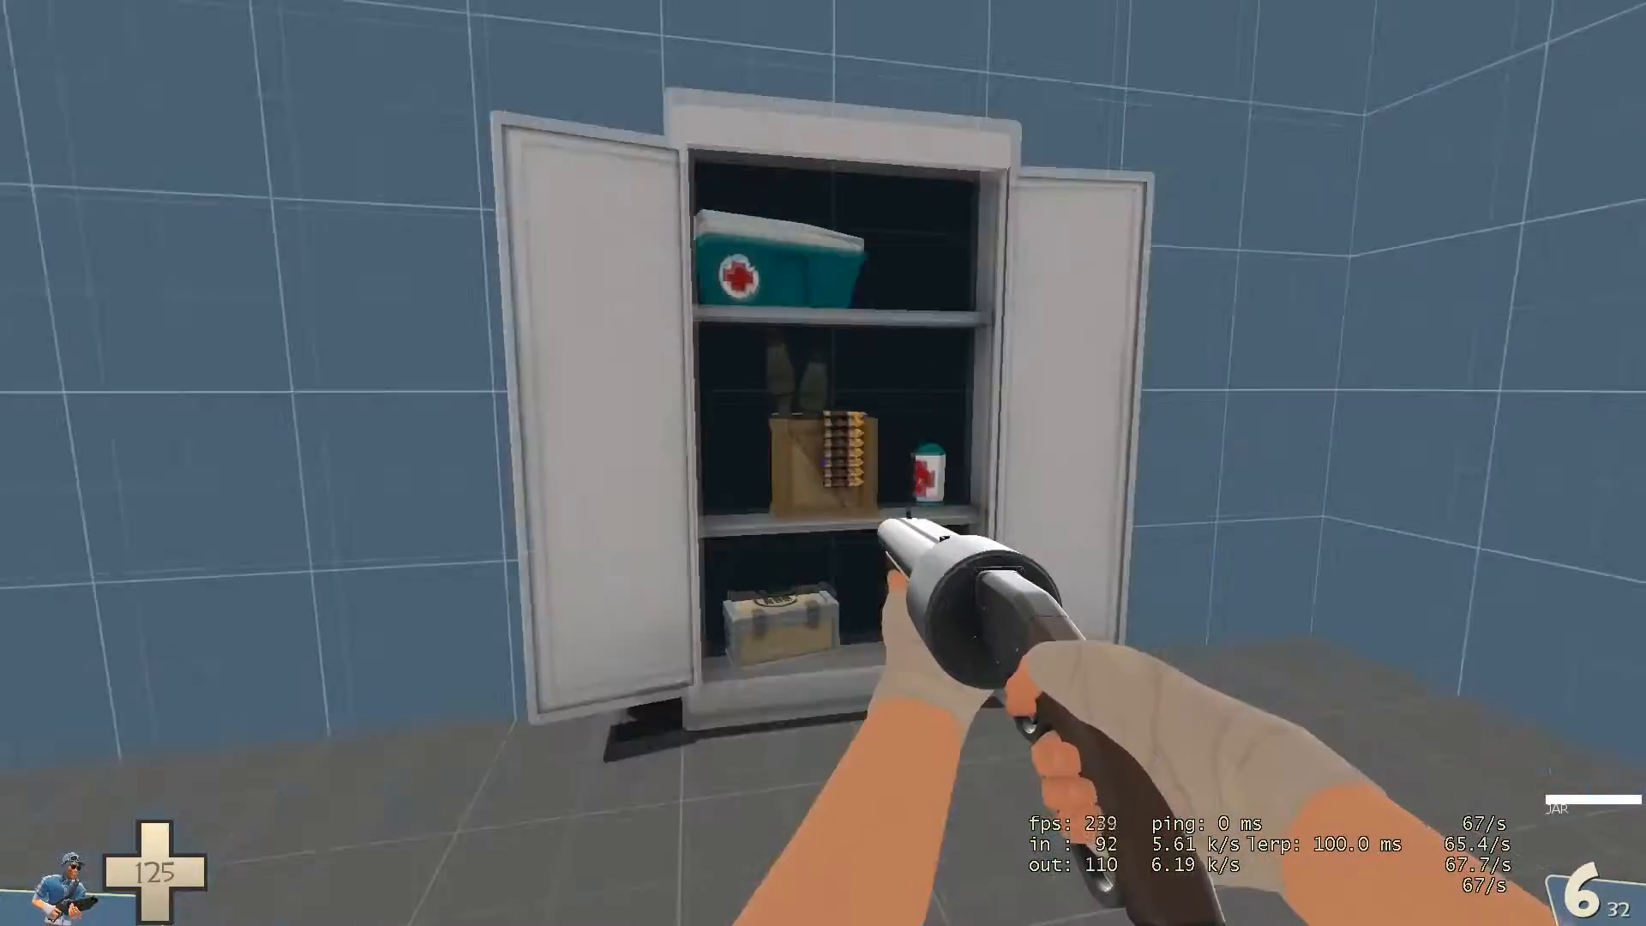
left_click(823, 463)
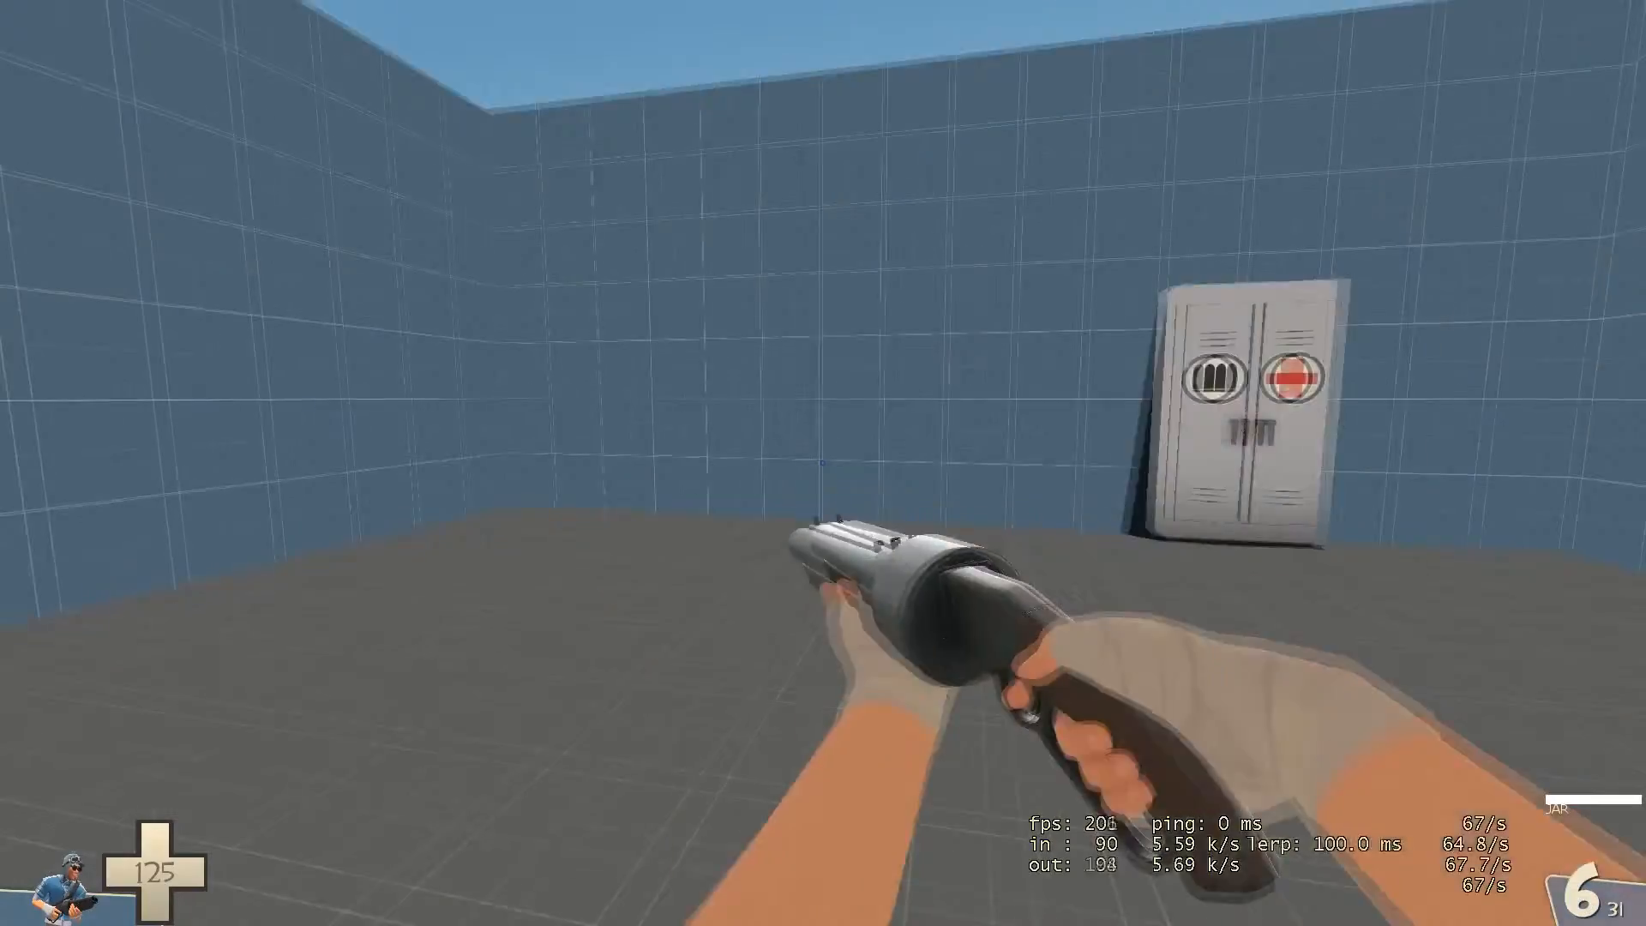
- Change class to Heavy and perform a taunt inside the BLU spawn room
key("comma")
key("5")
key("w")
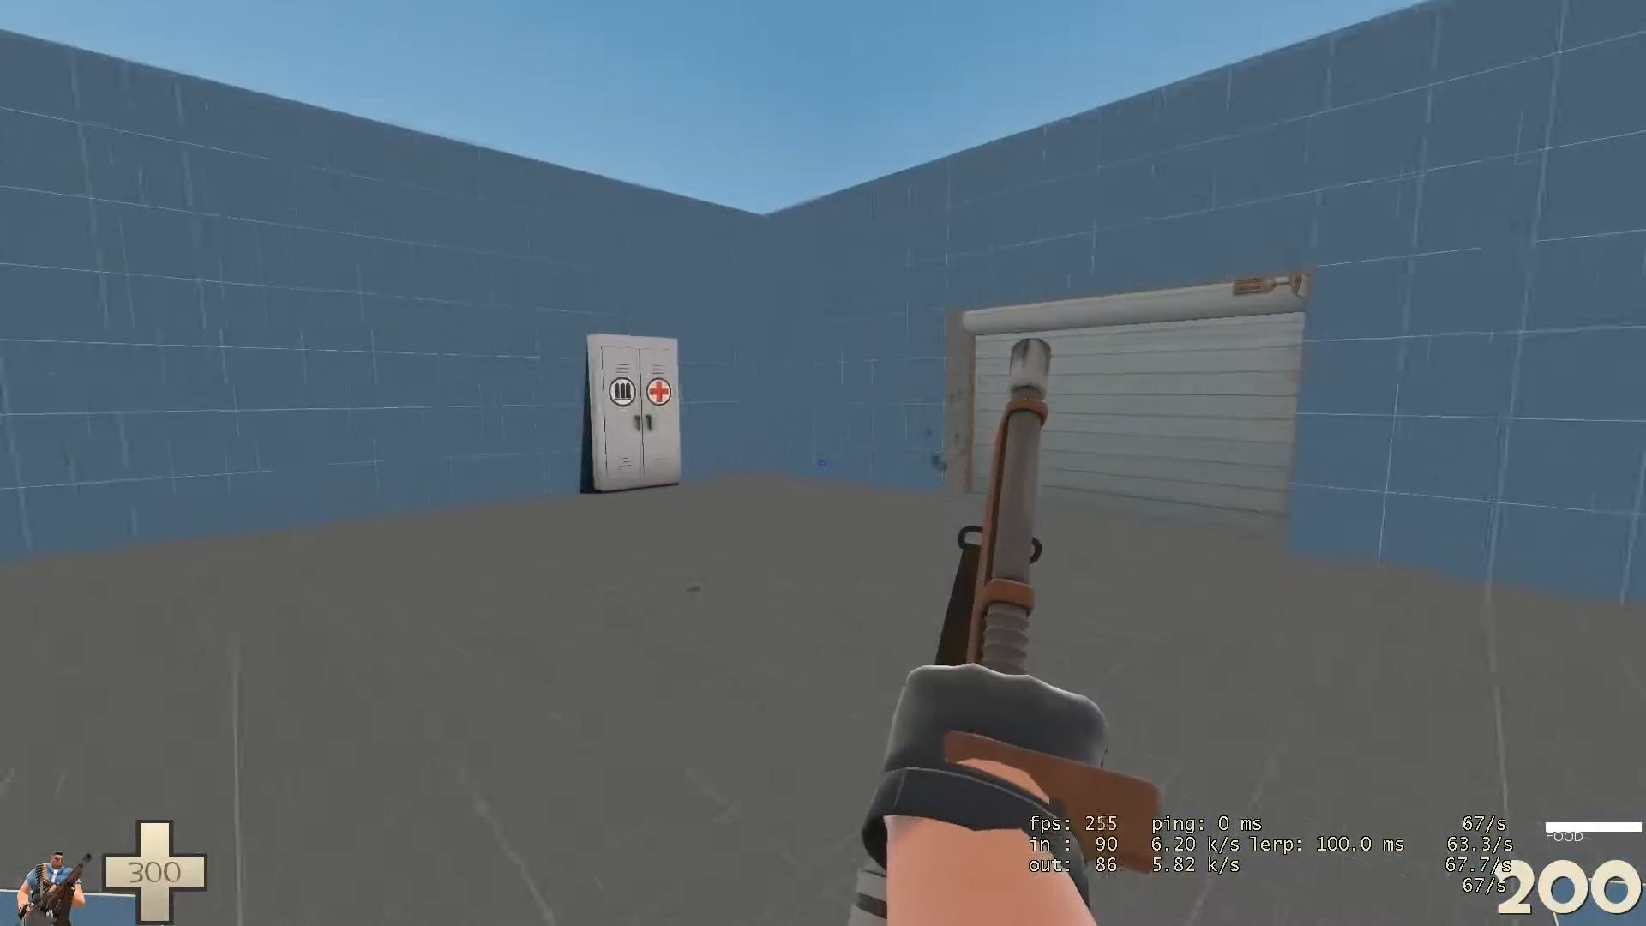
key("g")
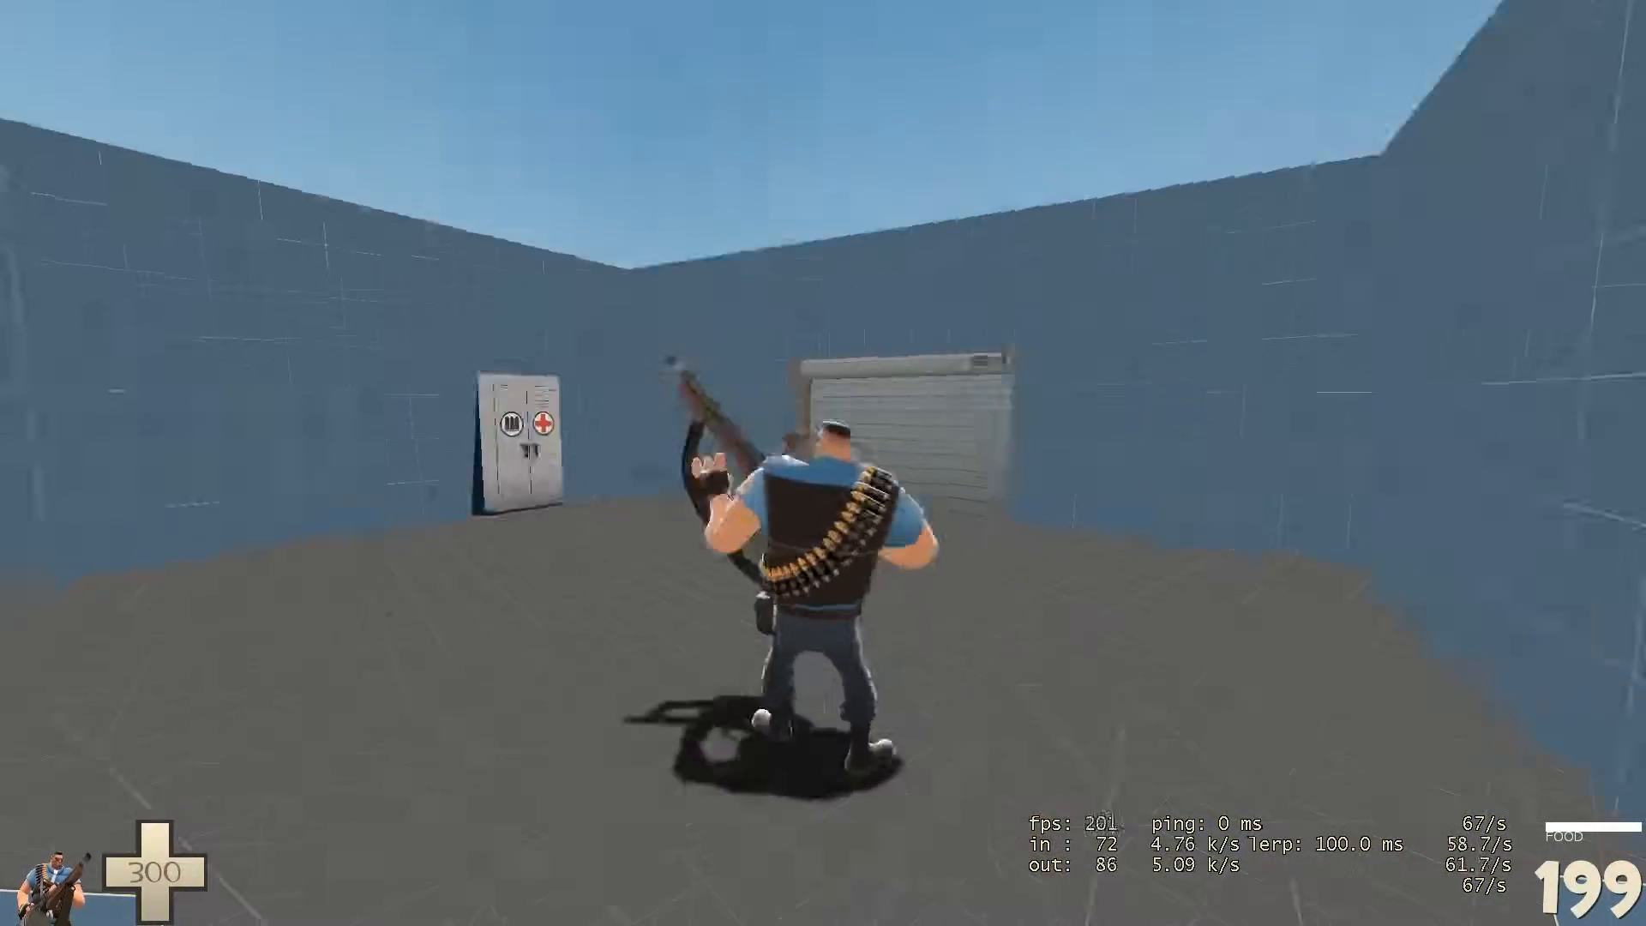
- Change class to Engineer and try out placing blueprints for the sentry, dispenser and teleporter entrance inside the spawn room
key("comma")
key("9")
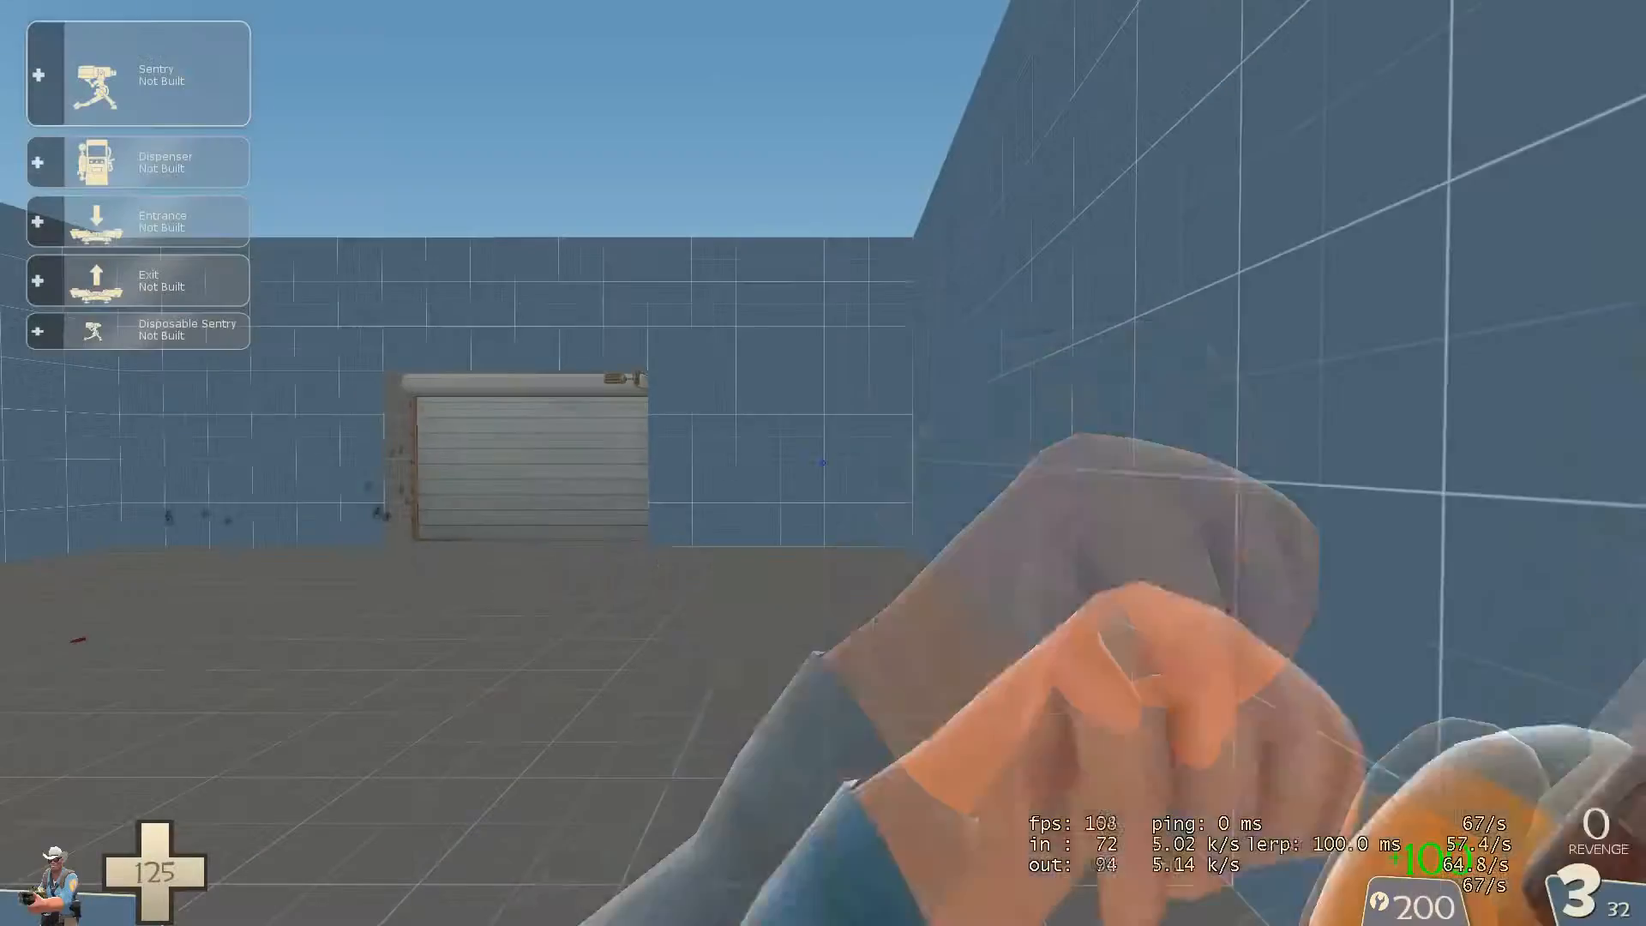
key("4")
key("3")
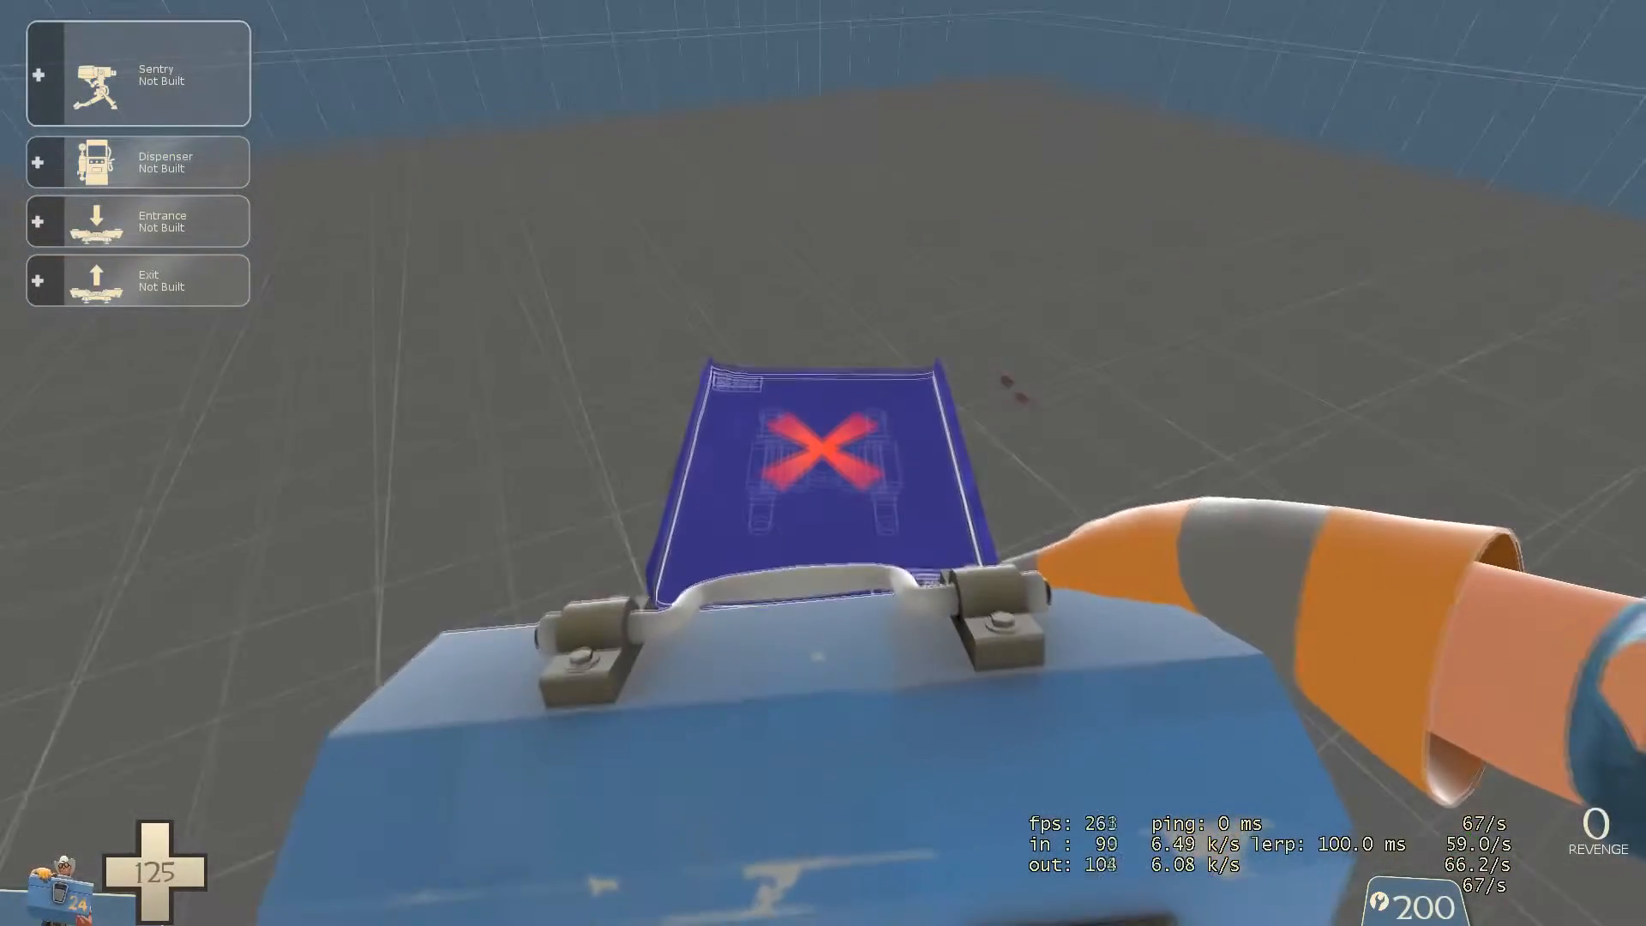
key("1")
key("4")
key("1")
key("4")
key("2")
key("4")
key("3")
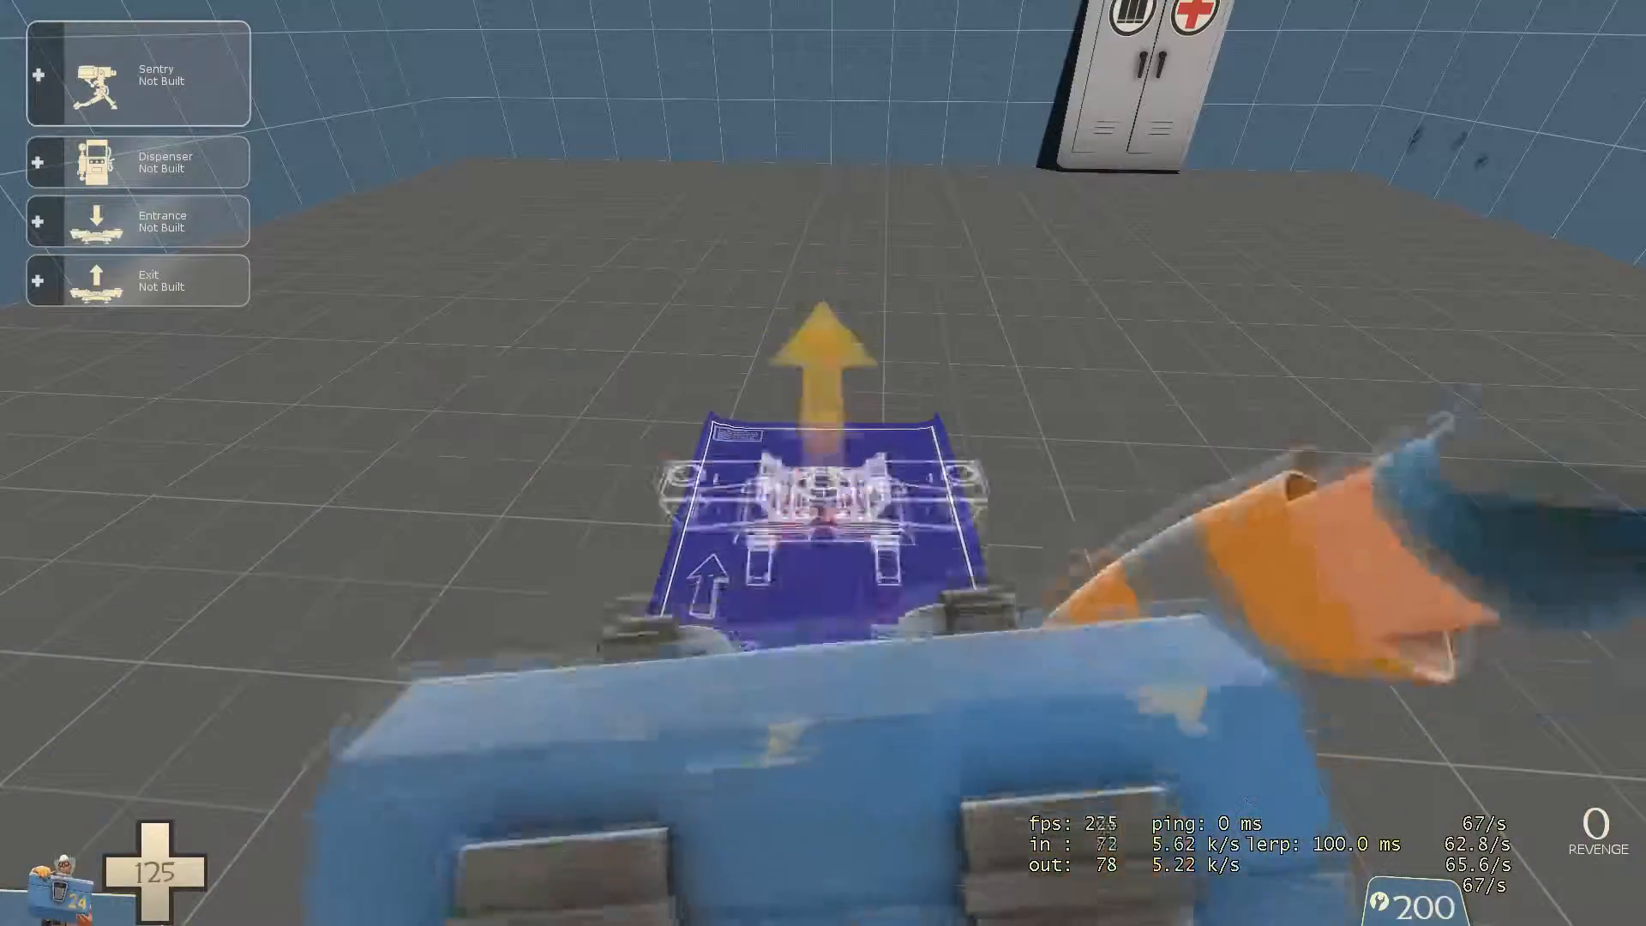
key("Escape")
key("Escape")
- Fire the Engineer's shotgun twice in the spawn room and reload it
key("1")
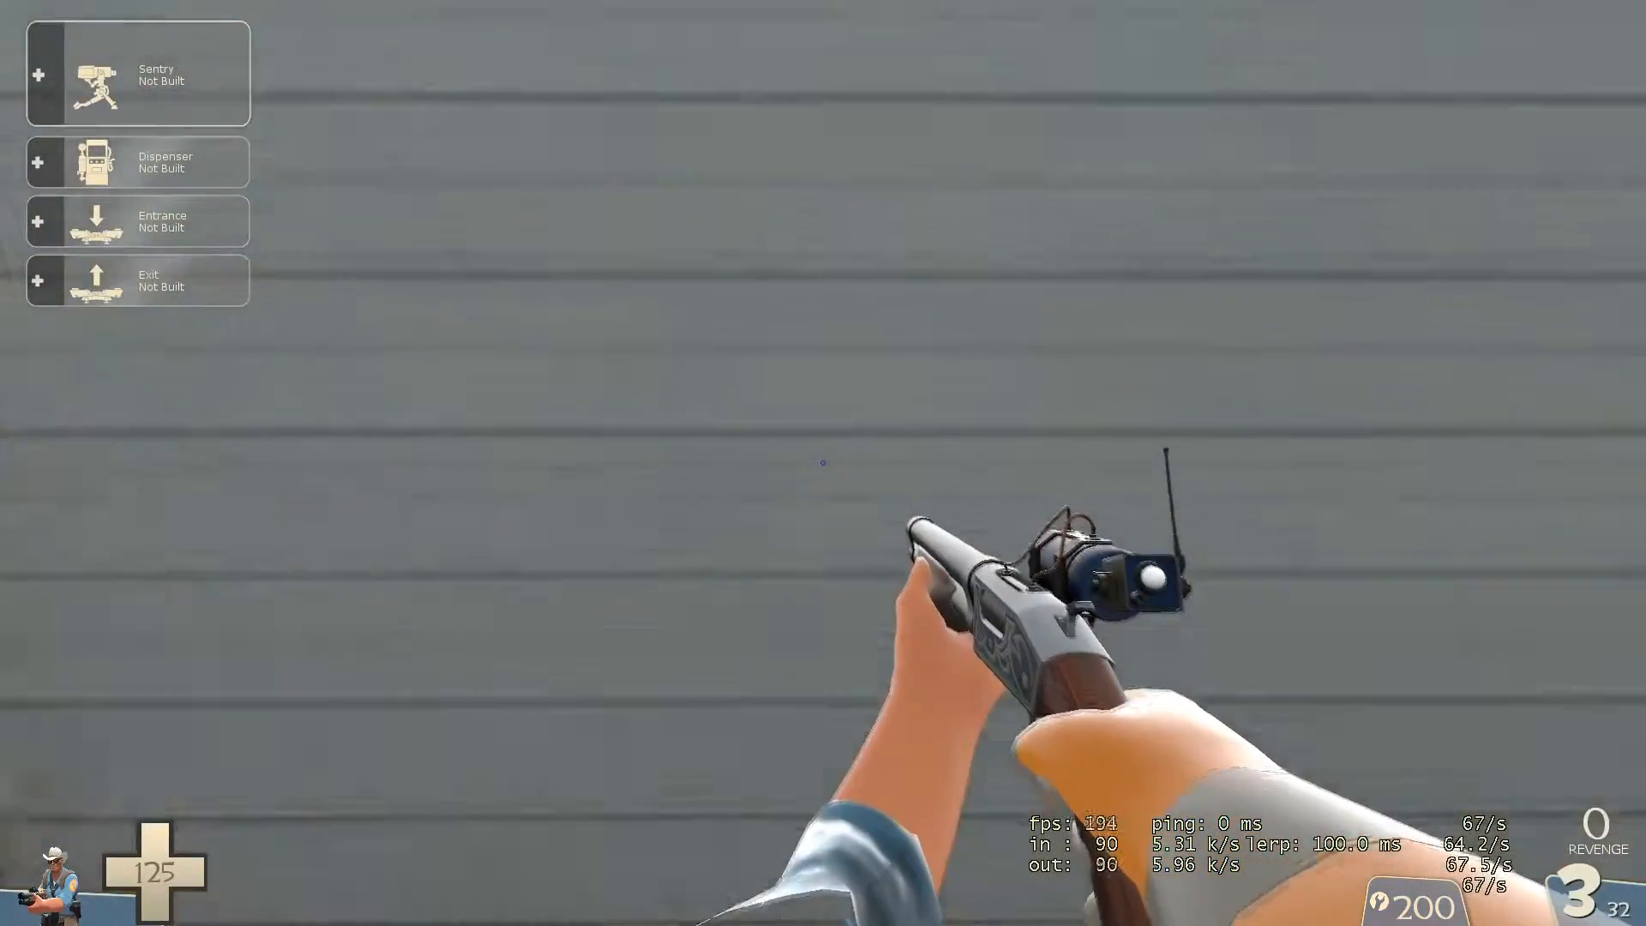
left_click(822, 463)
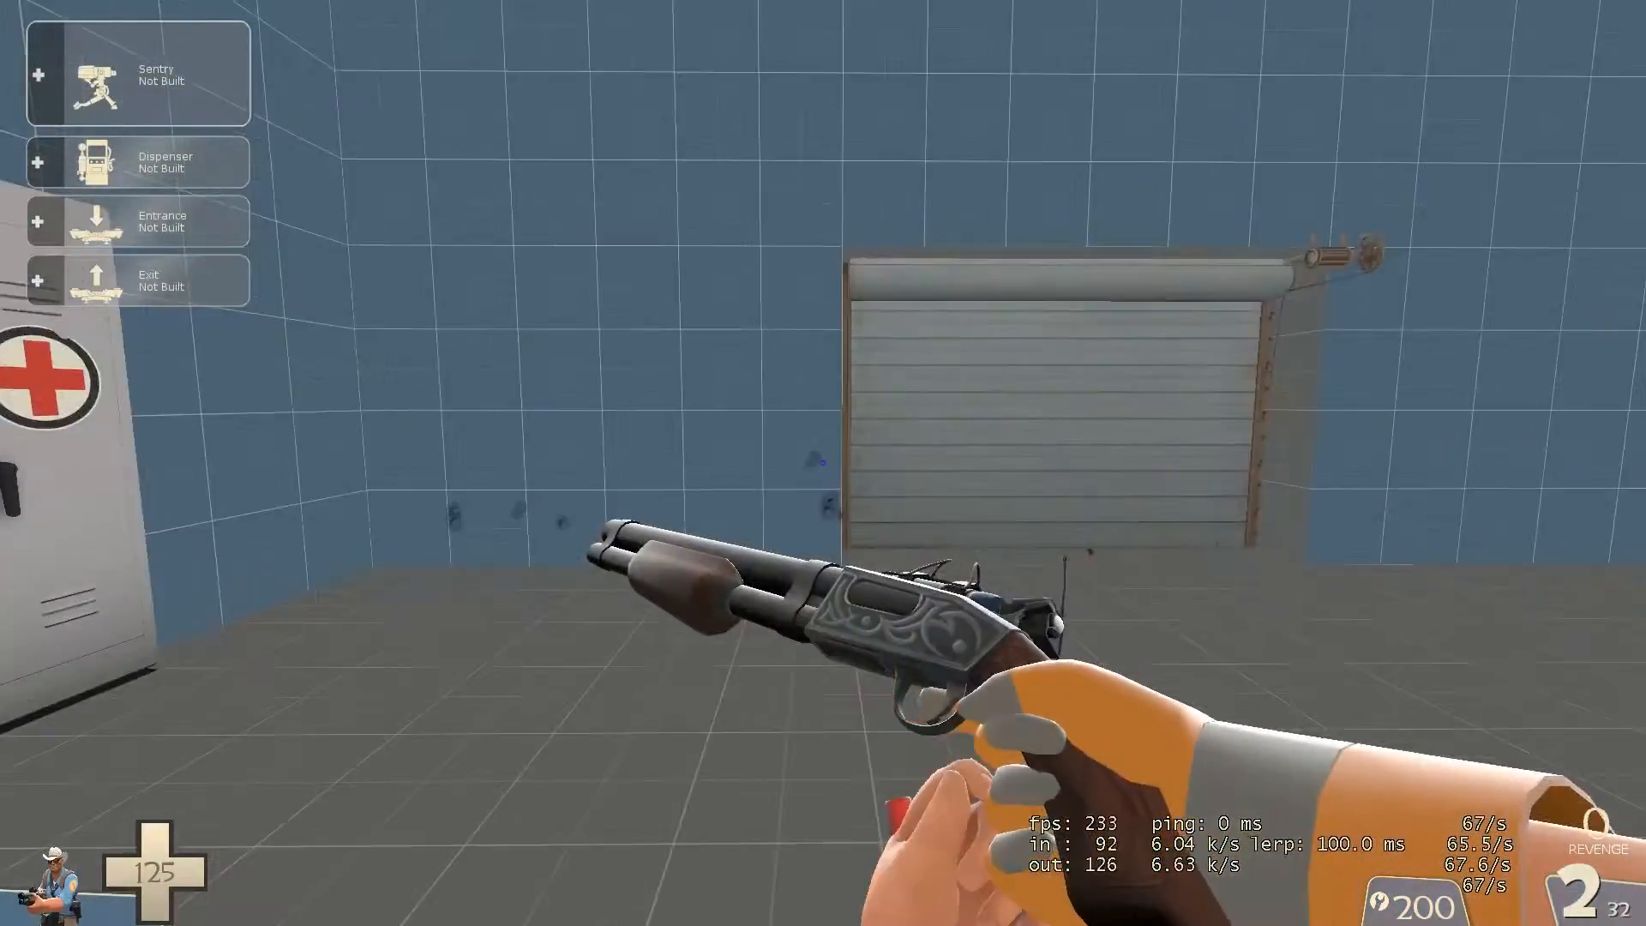
left_click(822, 463)
key("r")
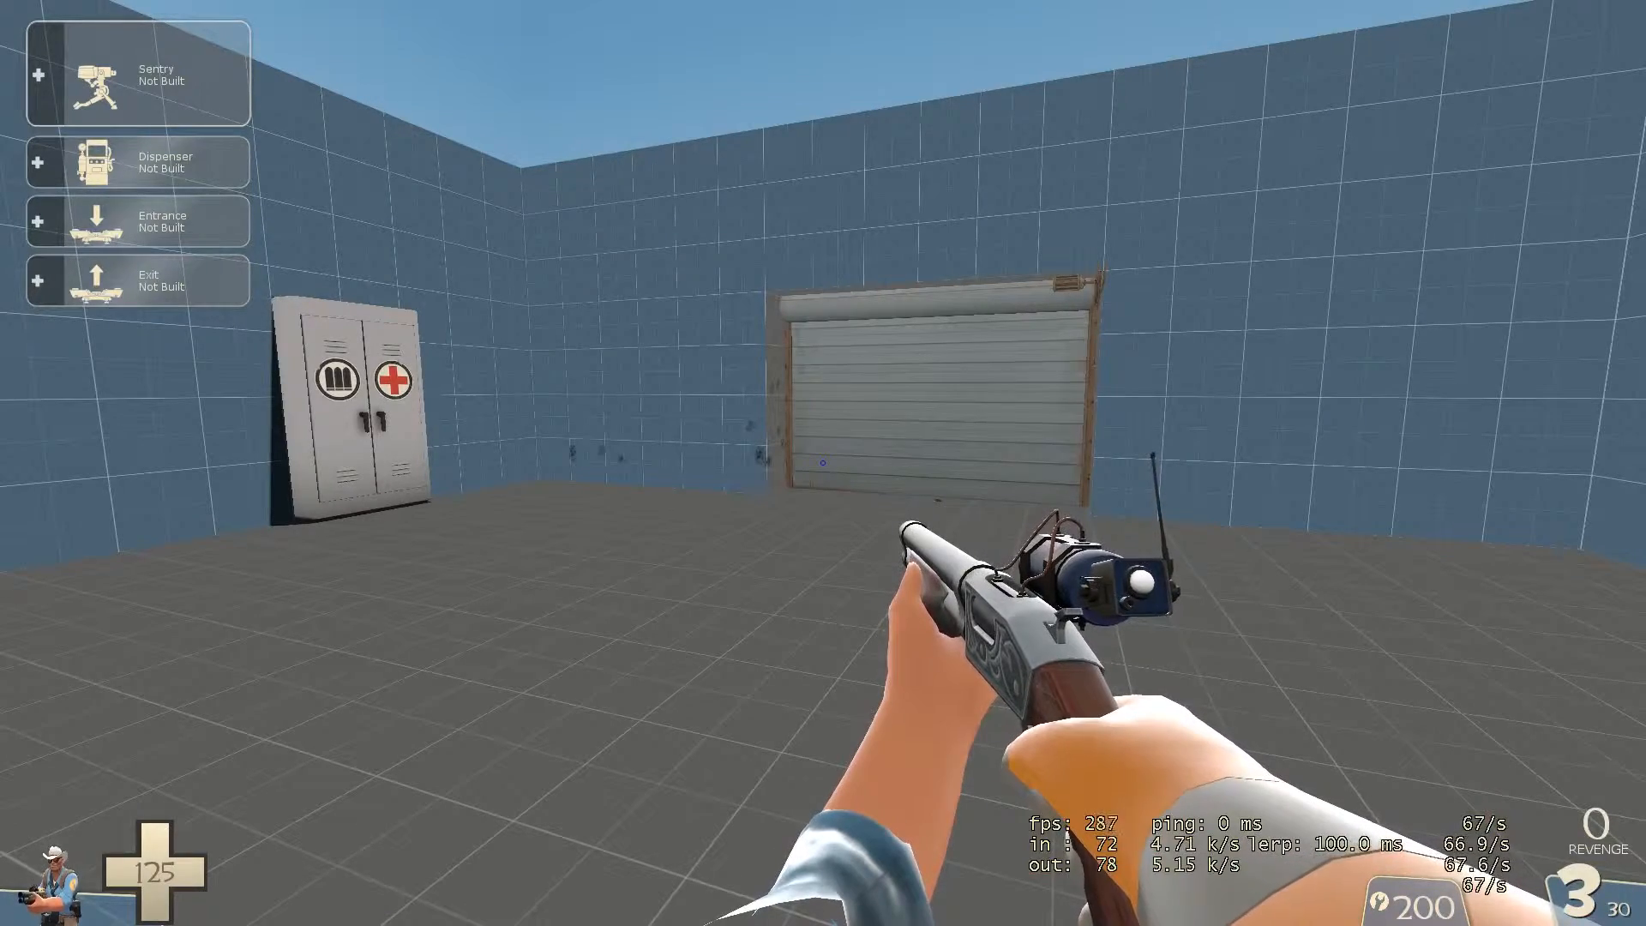
- Switch to the RED team and choose the Scout class again
key("w")
key("period")
key("4")
key("1")
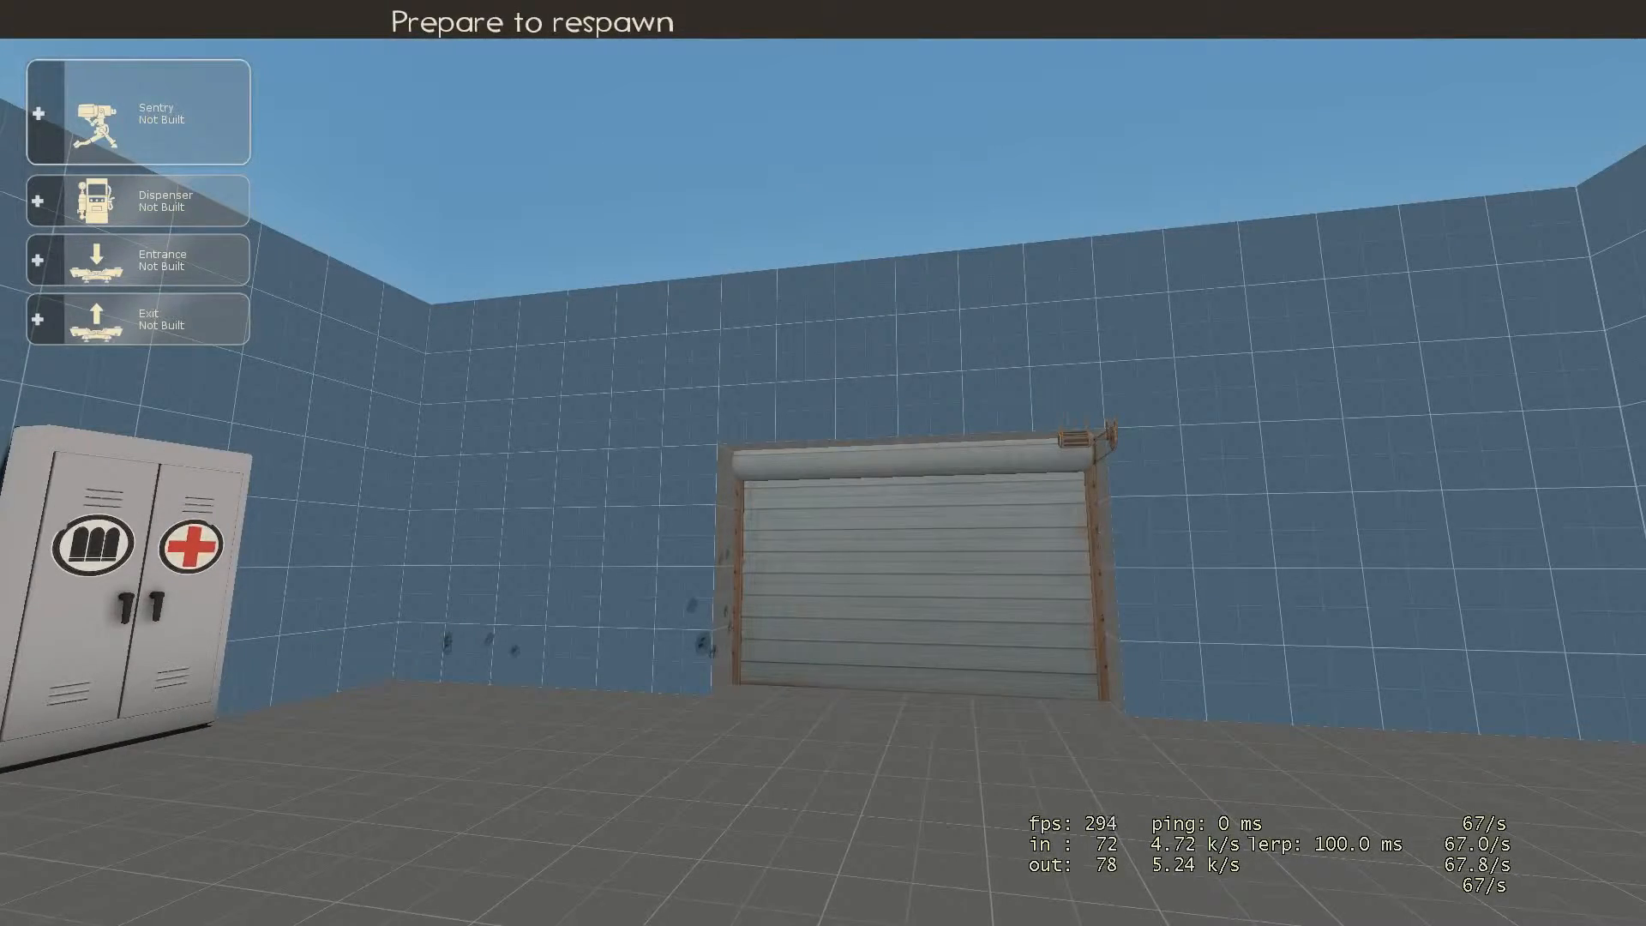
- Walk around outside the spawn room as RED and examine the floor edges, outer walls and surrounding skybox
key("w")
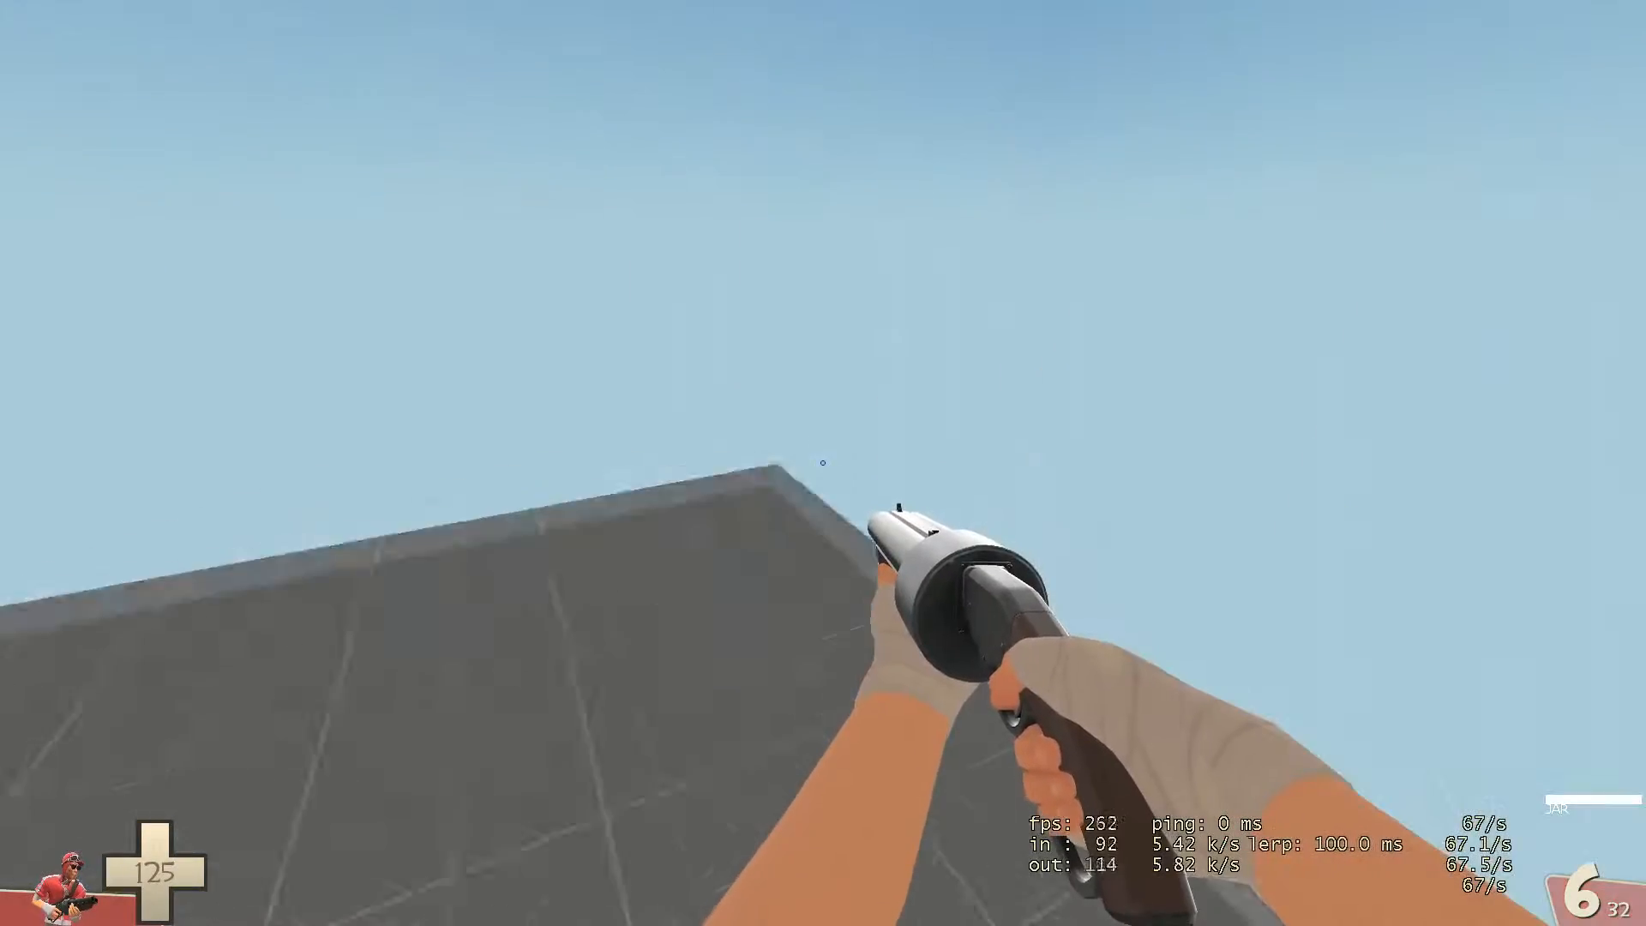
key("w")
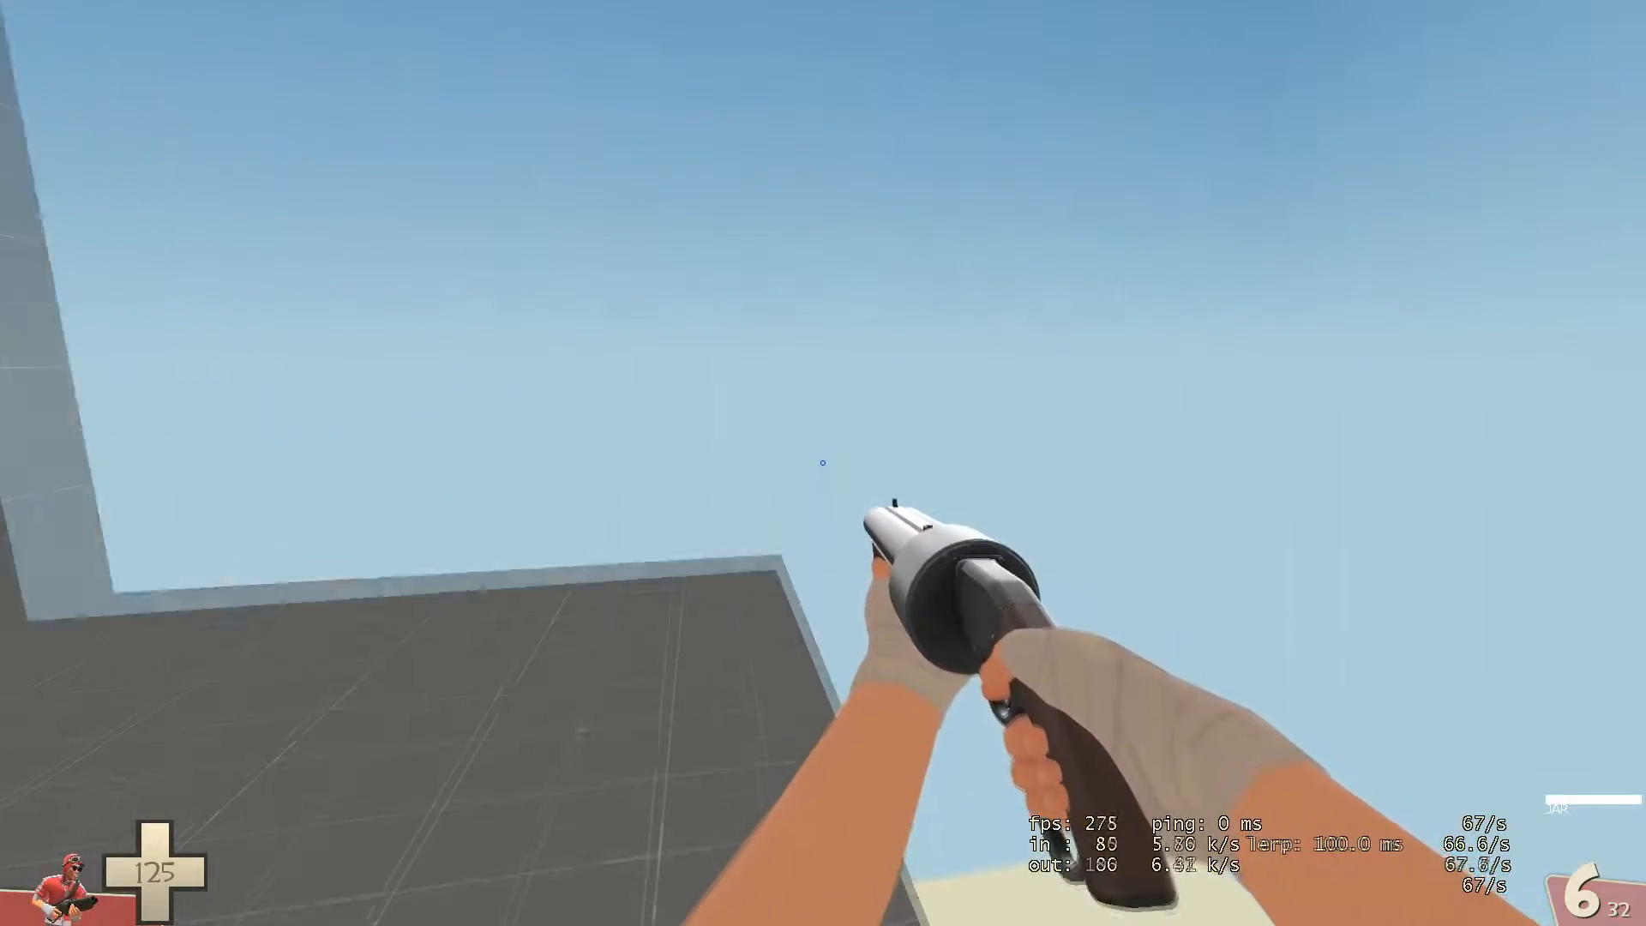
key("w")
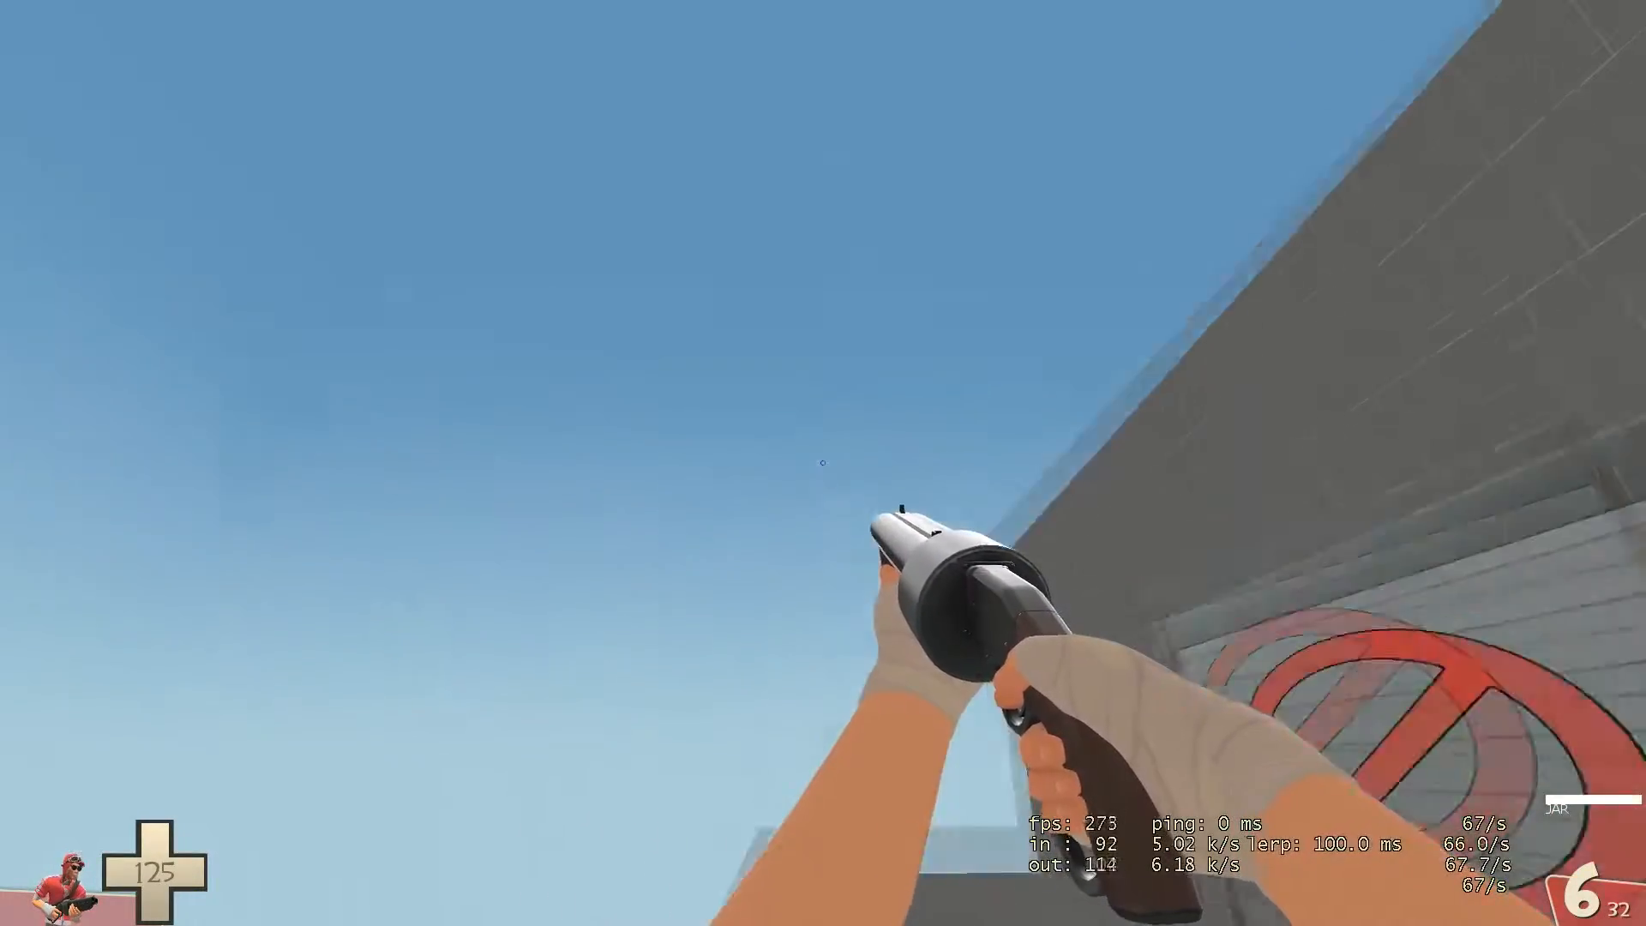
key("w")
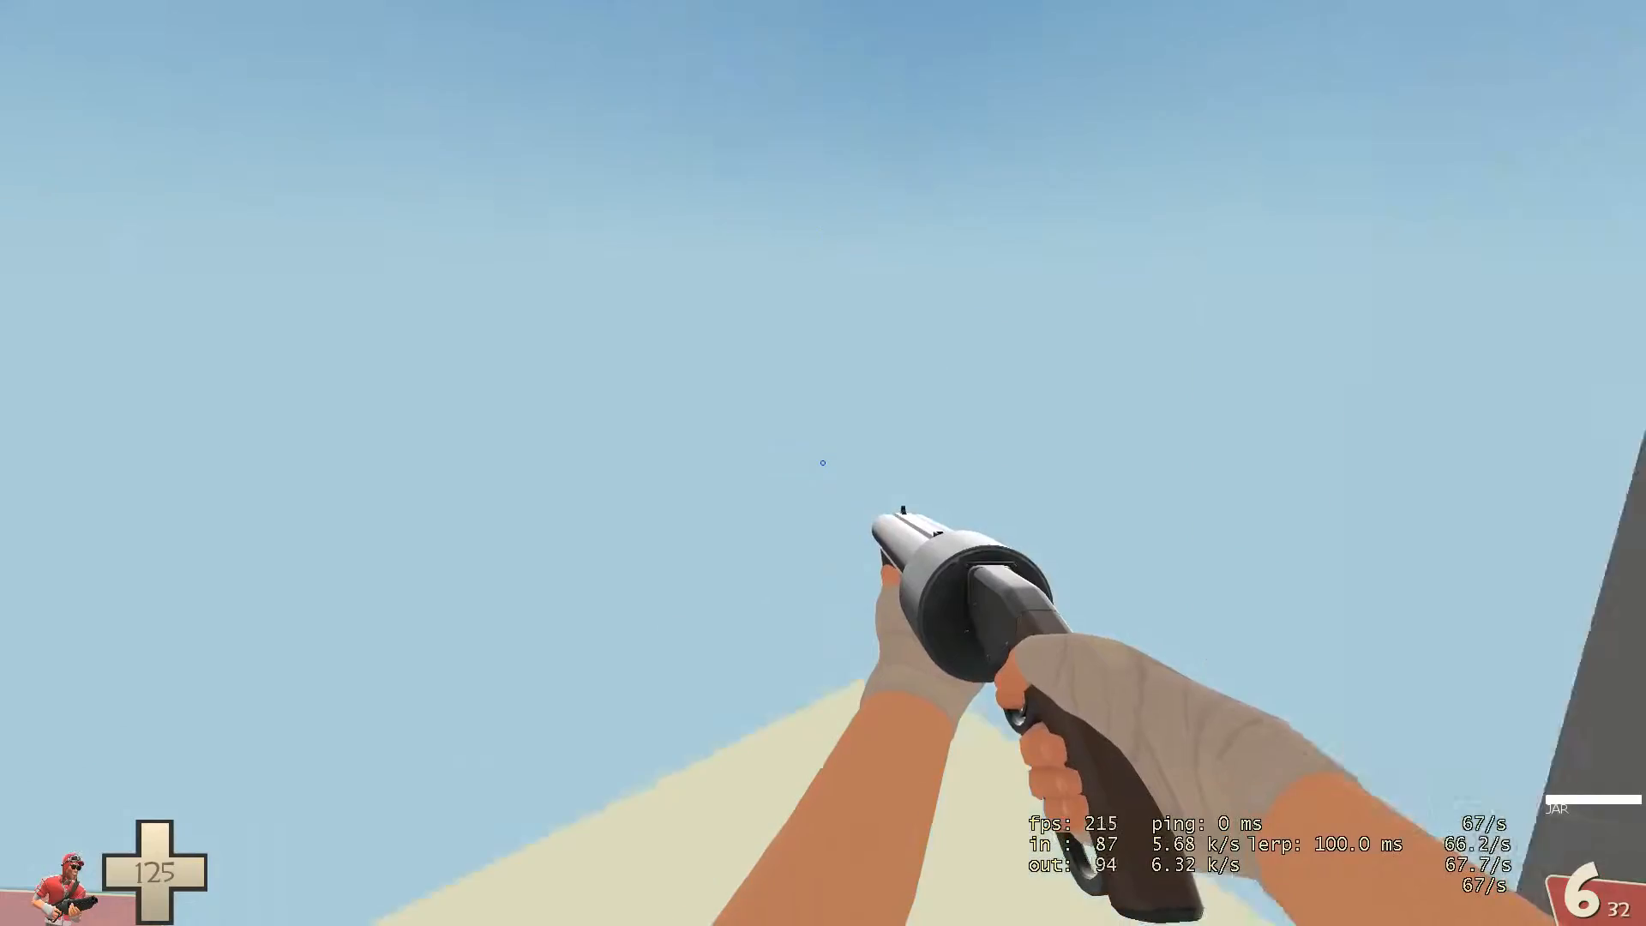
key("w")
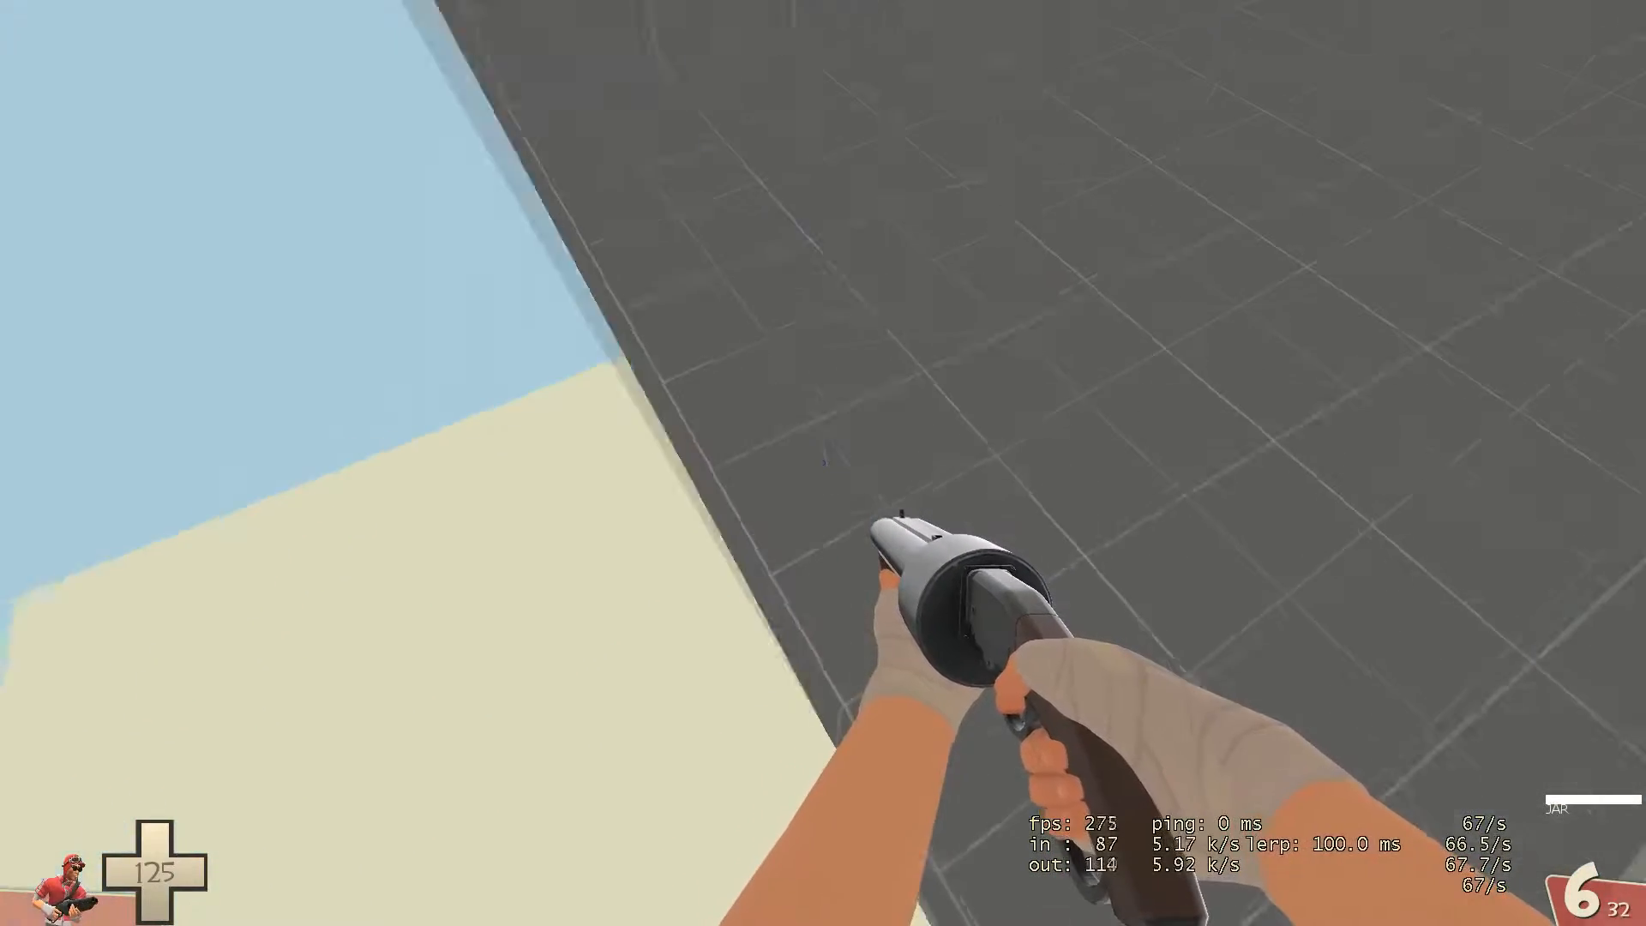
key("w")
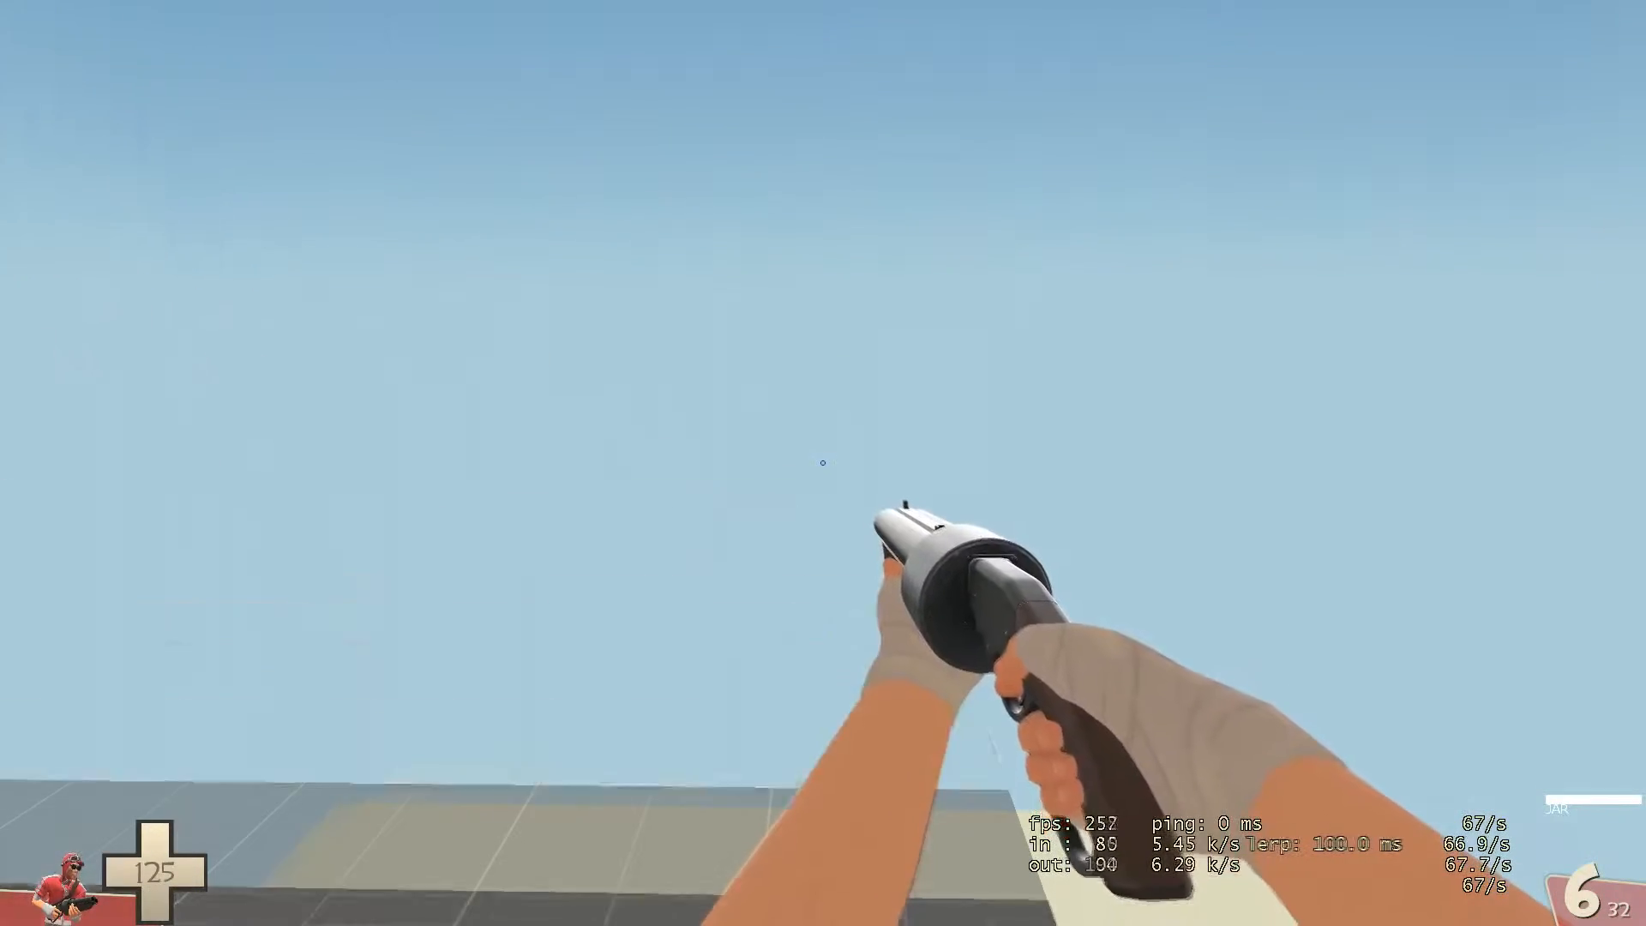
key("w")
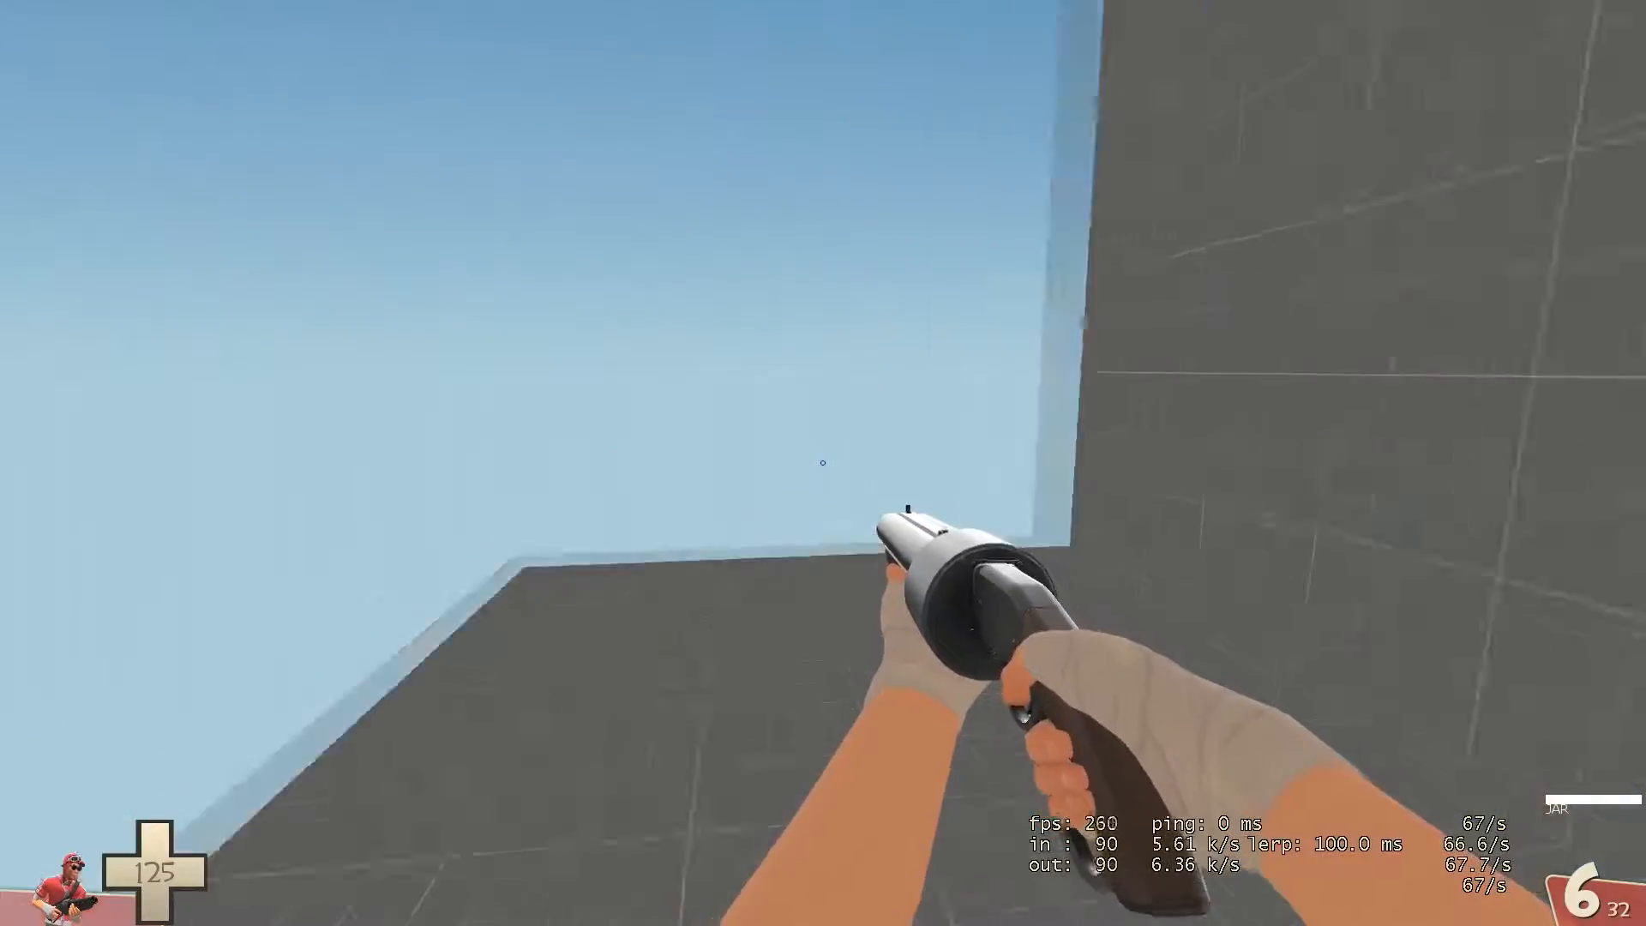
- Test the Scout's weapons outside the spawn door with four primary shots, a melee swing at the ground and the secondary weapon
left_click(822, 463)
left_click(822, 463)
left_click(822, 463)
left_click(822, 463)
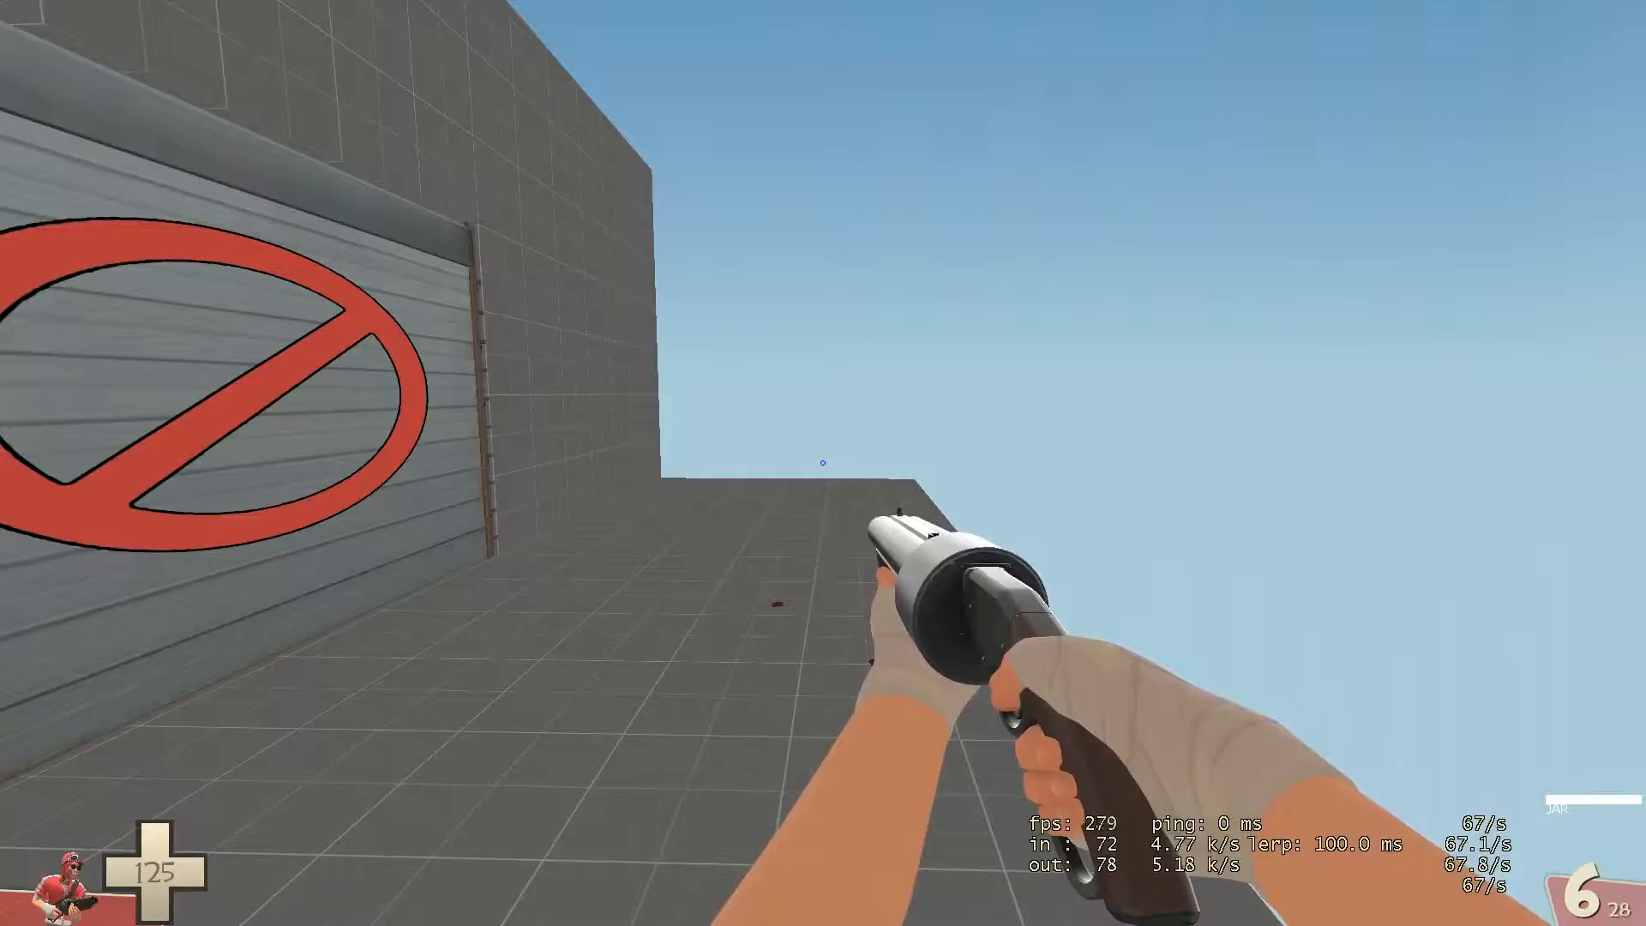
key("3")
left_click(822, 462)
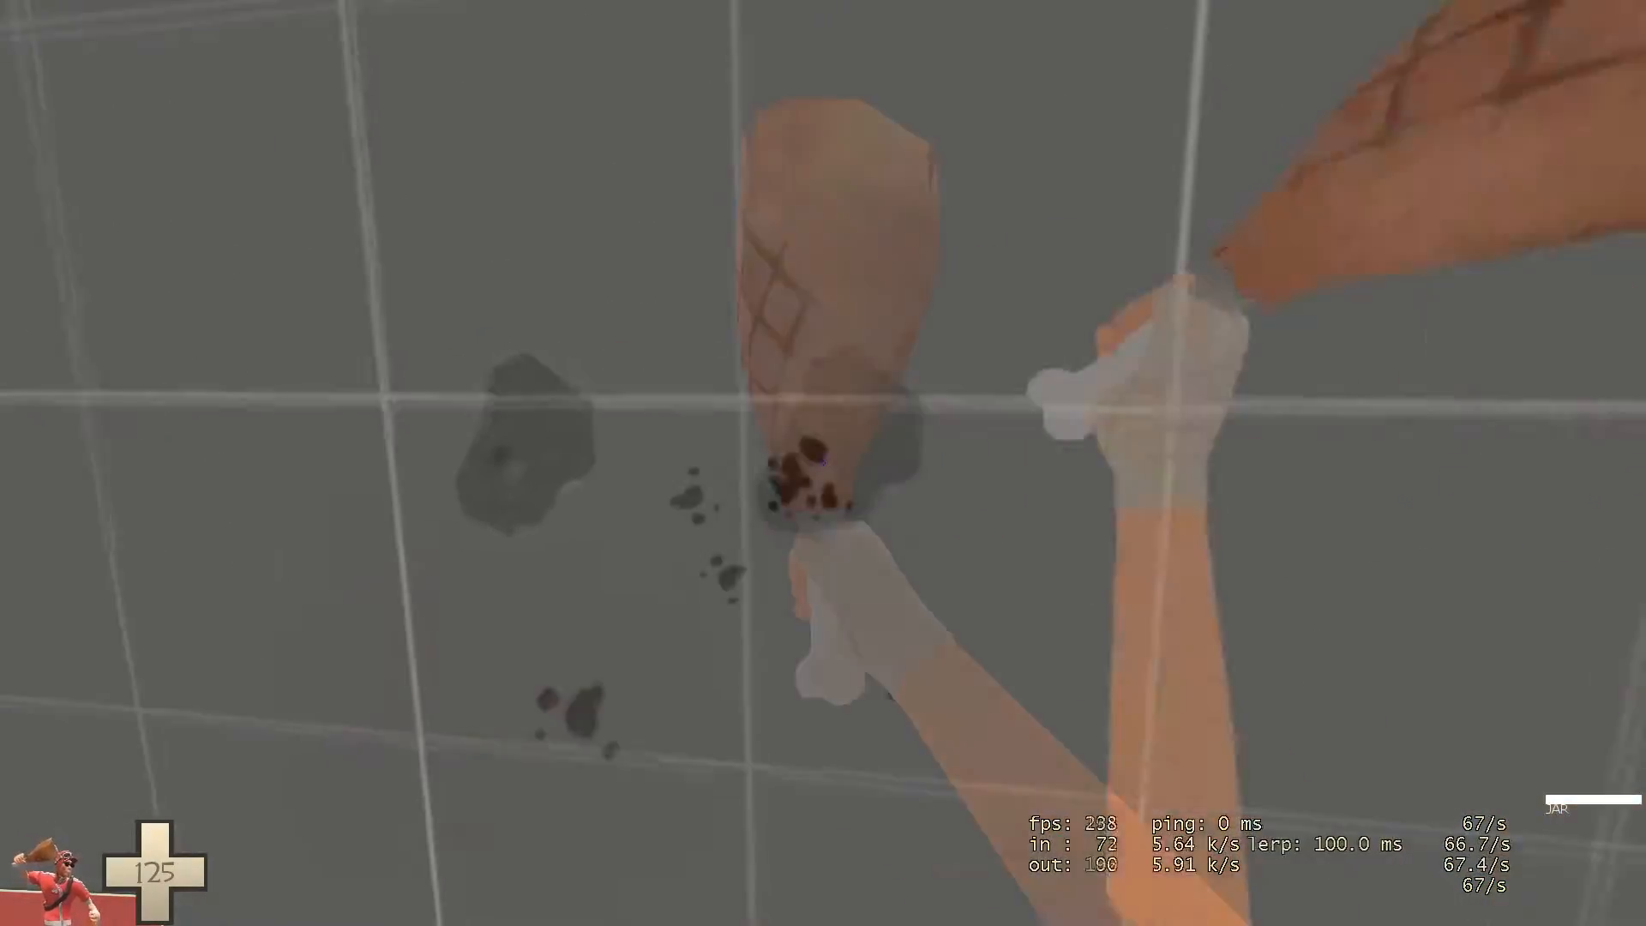
key("1")
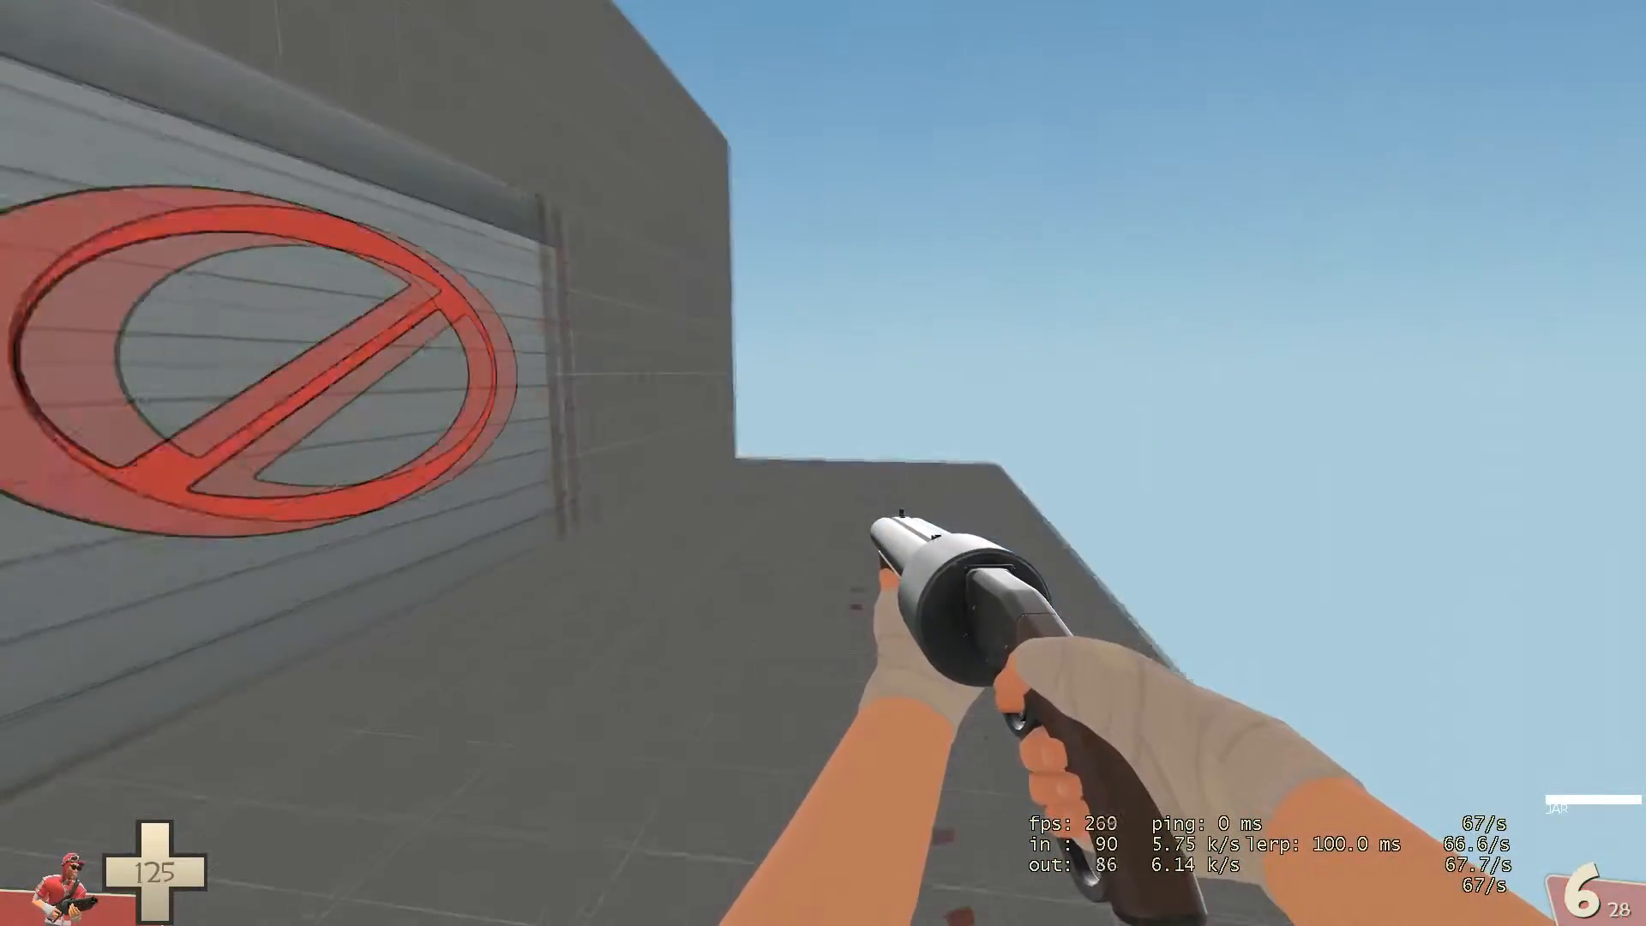
key("2")
left_click(822, 463)
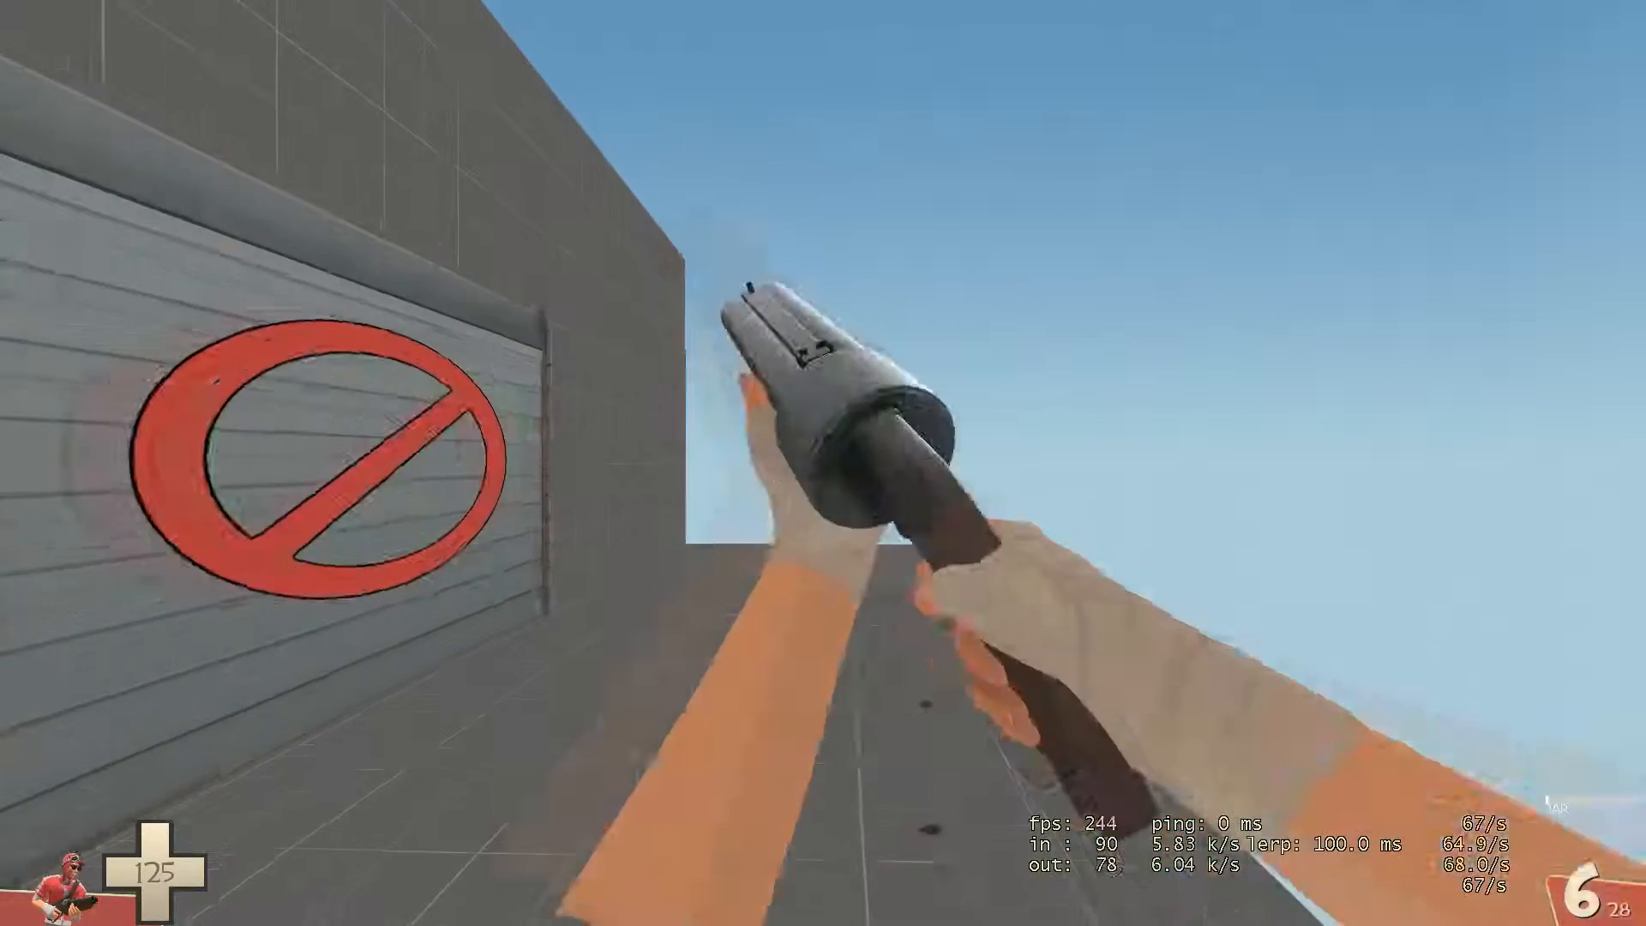